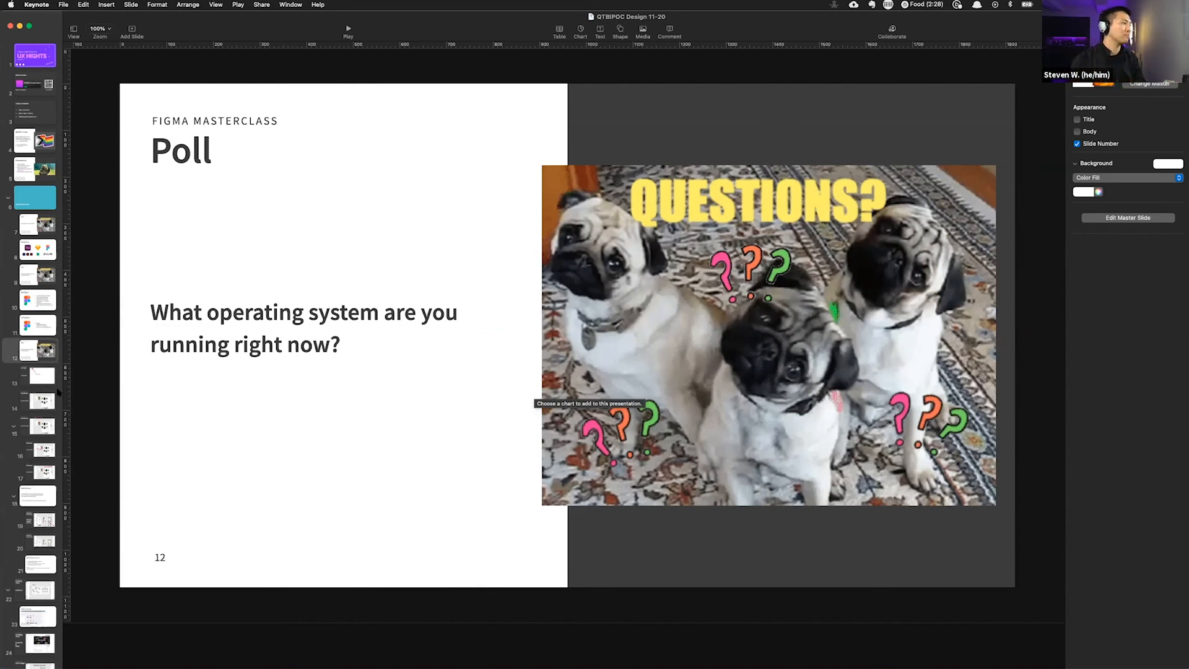
Step: Browse the presentation slides on the poll, launching Figma, and the dashboard
{"action": "left_click", "coordinate": [42, 379]}
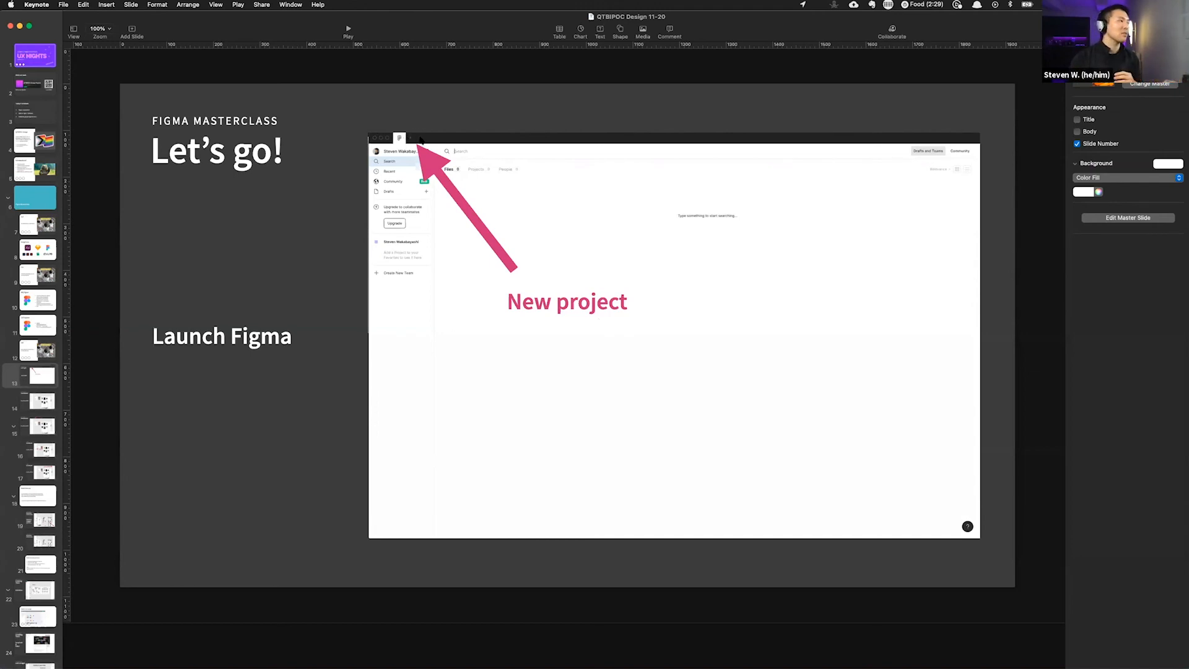
{"action": "left_click", "coordinate": [41, 398]}
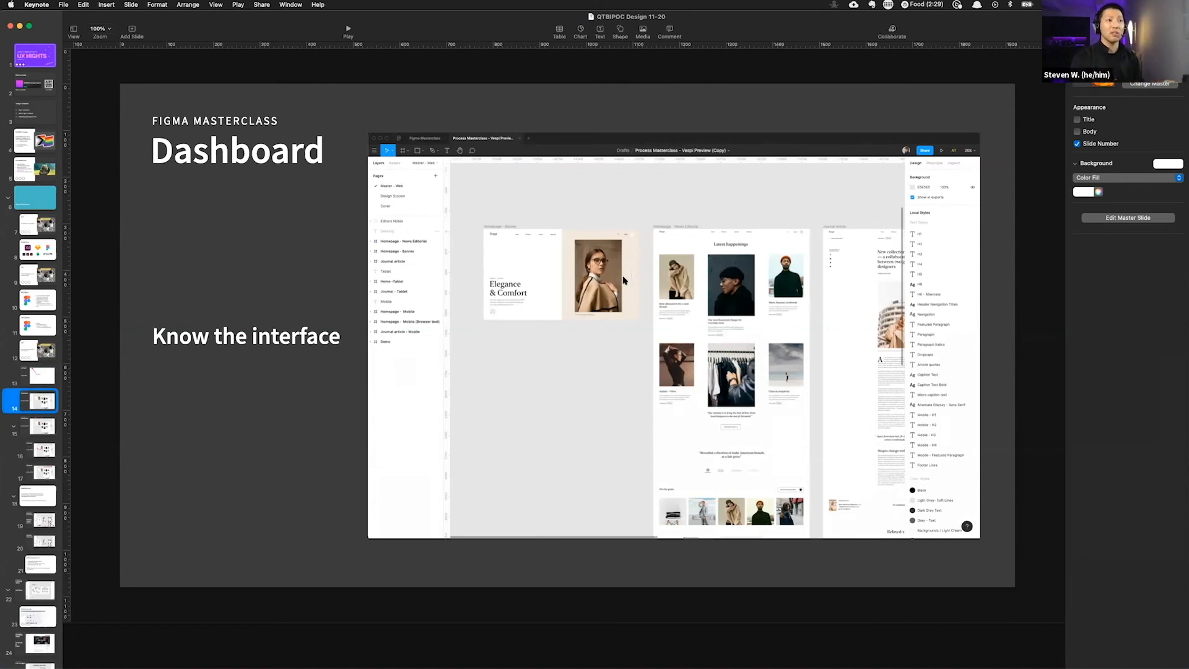
{"action": "left_click", "coordinate": [41, 433]}
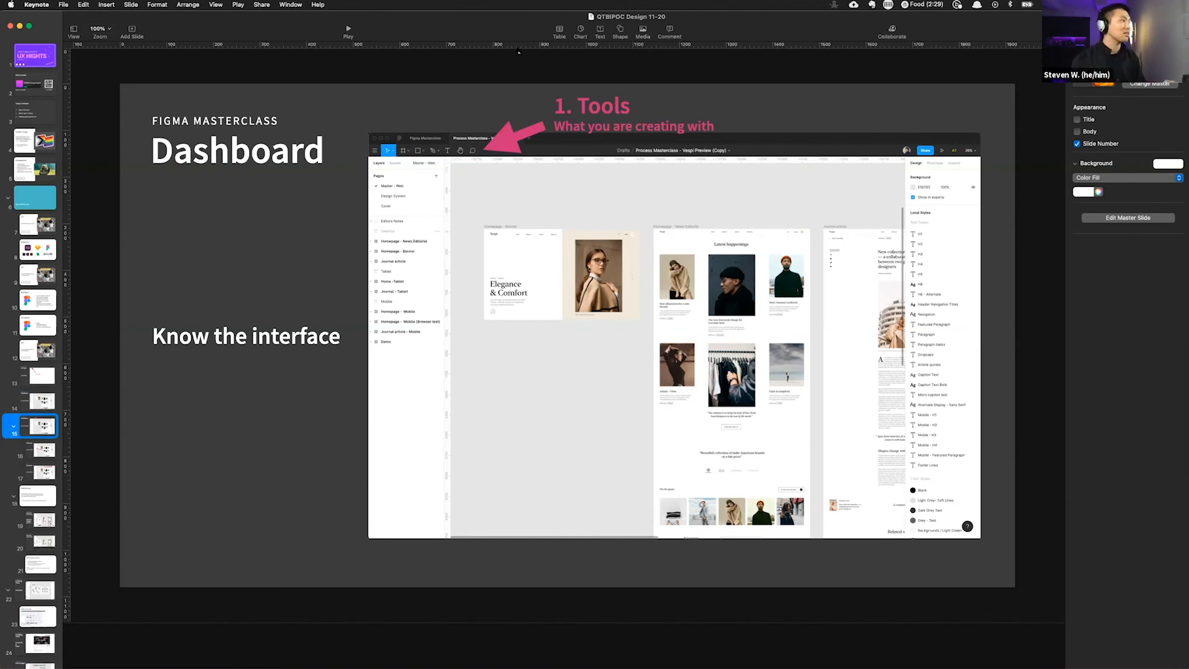
Step: Switch to Figma using the application switcher
{"action": "key", "text": "super+Tab"}
{"action": "key", "text": "super+Tab"}
{"action": "key", "text": "super+Tab"}
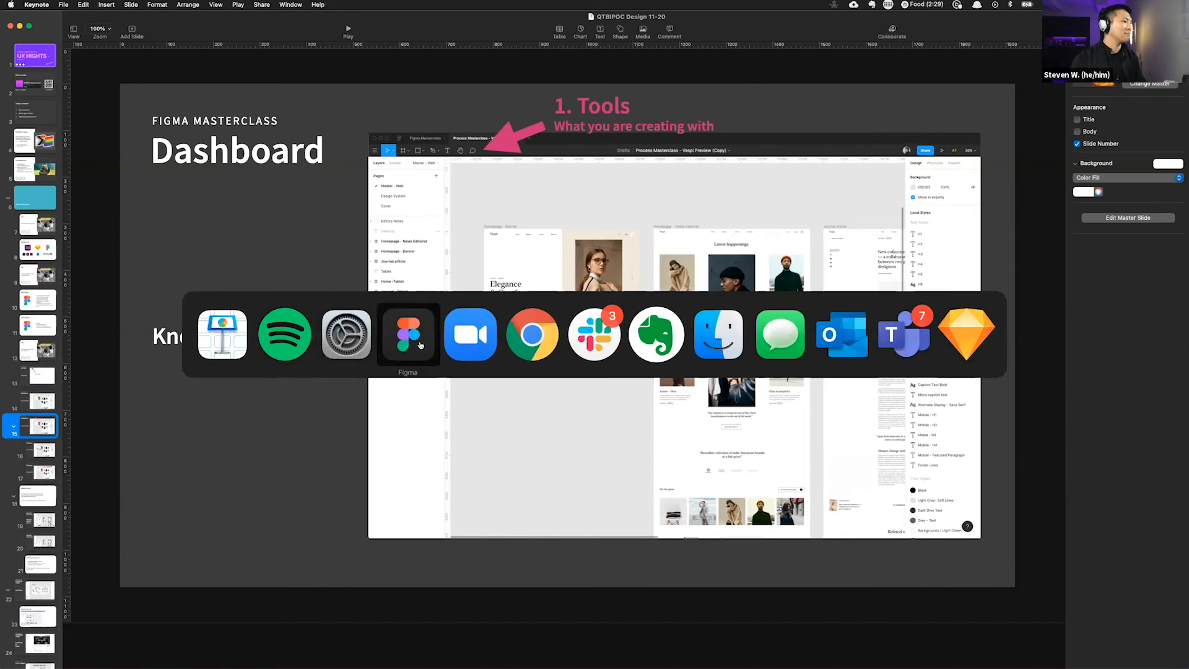
{"action": "key", "text": "super+Tab"}
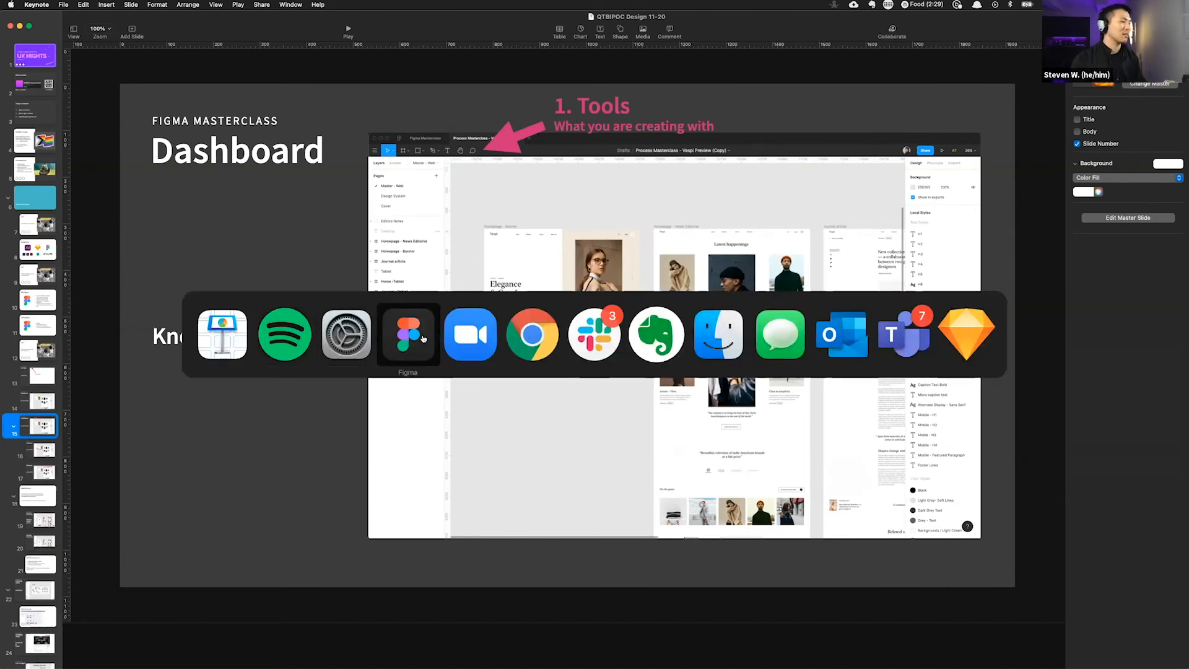
{"action": "left_click", "coordinate": [421, 342]}
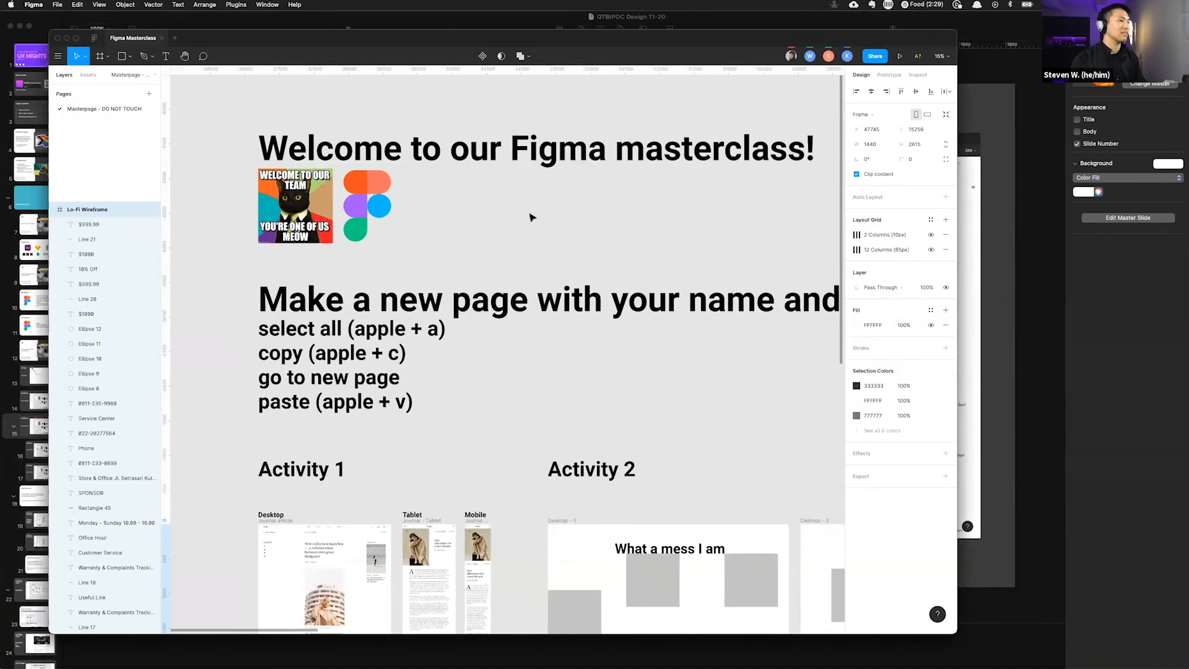
Step: Copy the Figma Masterclass file's share link, close the sharing dialog, and return to the presentation
{"action": "left_click", "coordinate": [869, 58]}
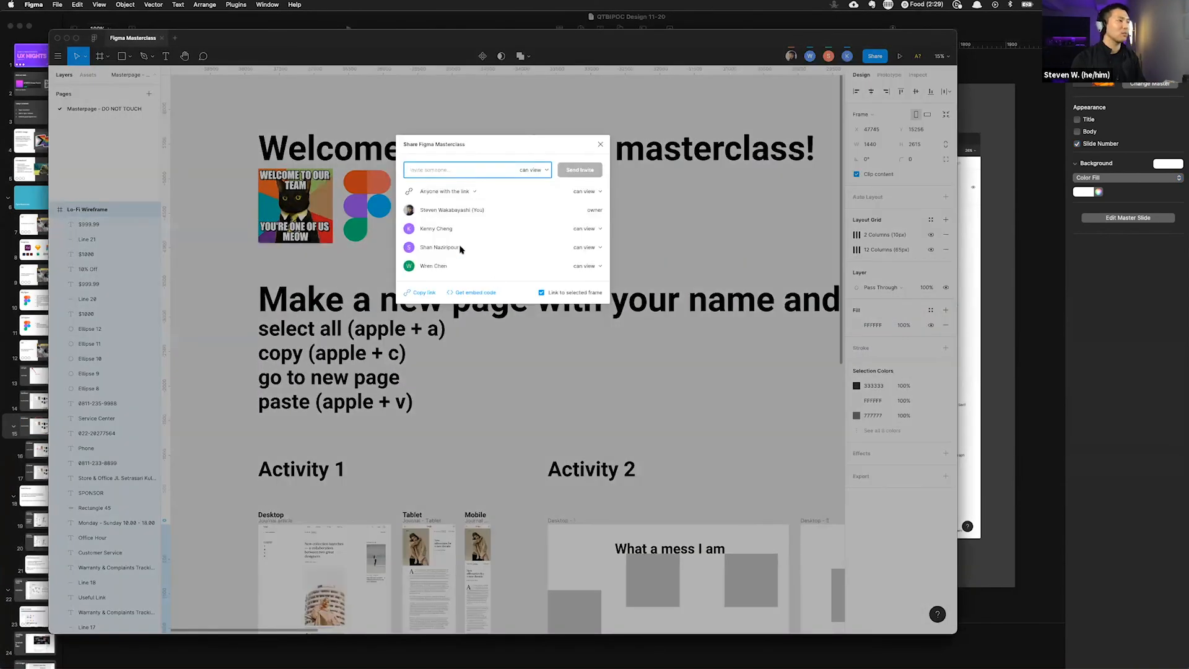
{"action": "left_click", "coordinate": [424, 293]}
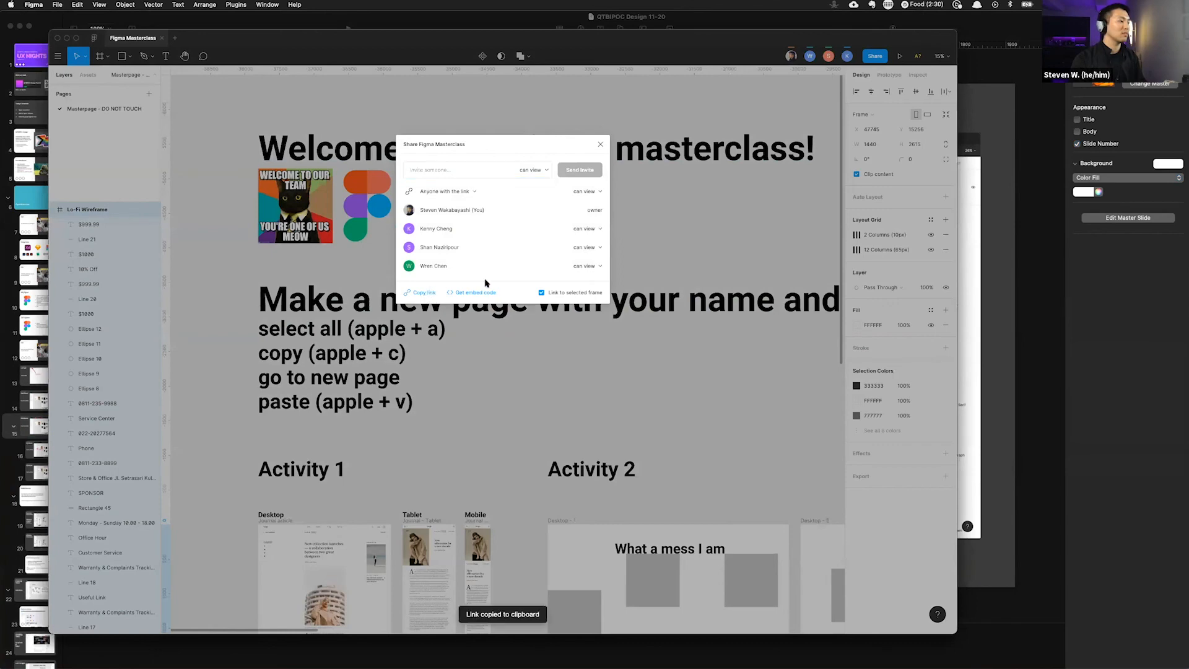
{"action": "left_click", "coordinate": [737, 247]}
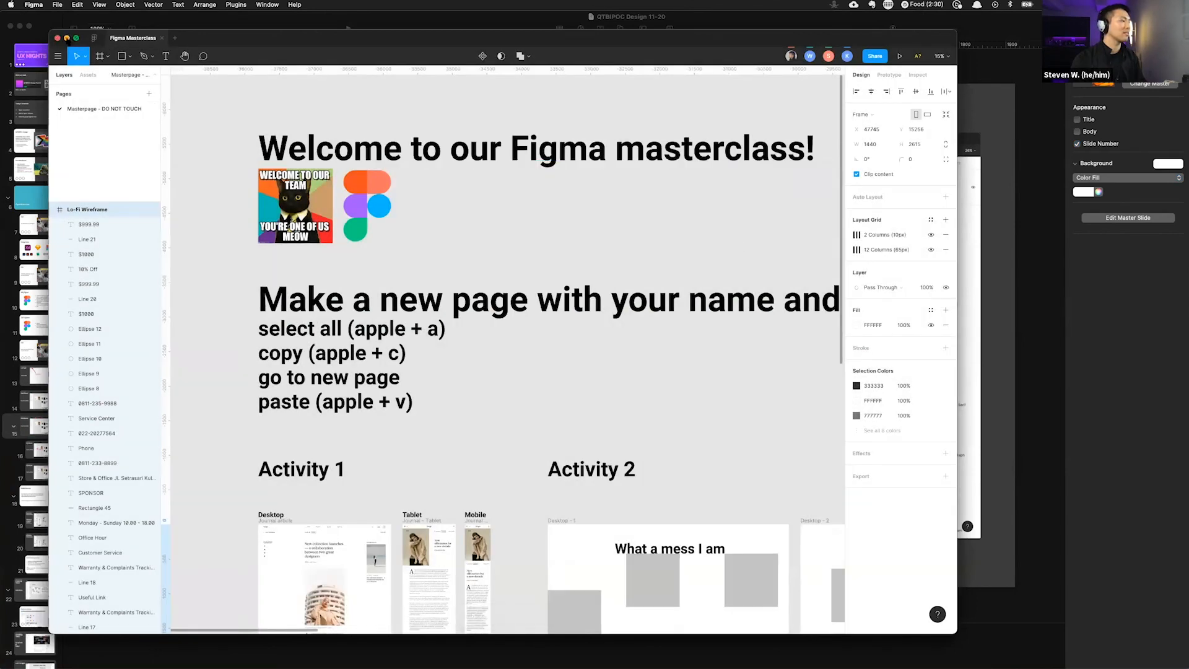
{"action": "left_click", "coordinate": [67, 38]}
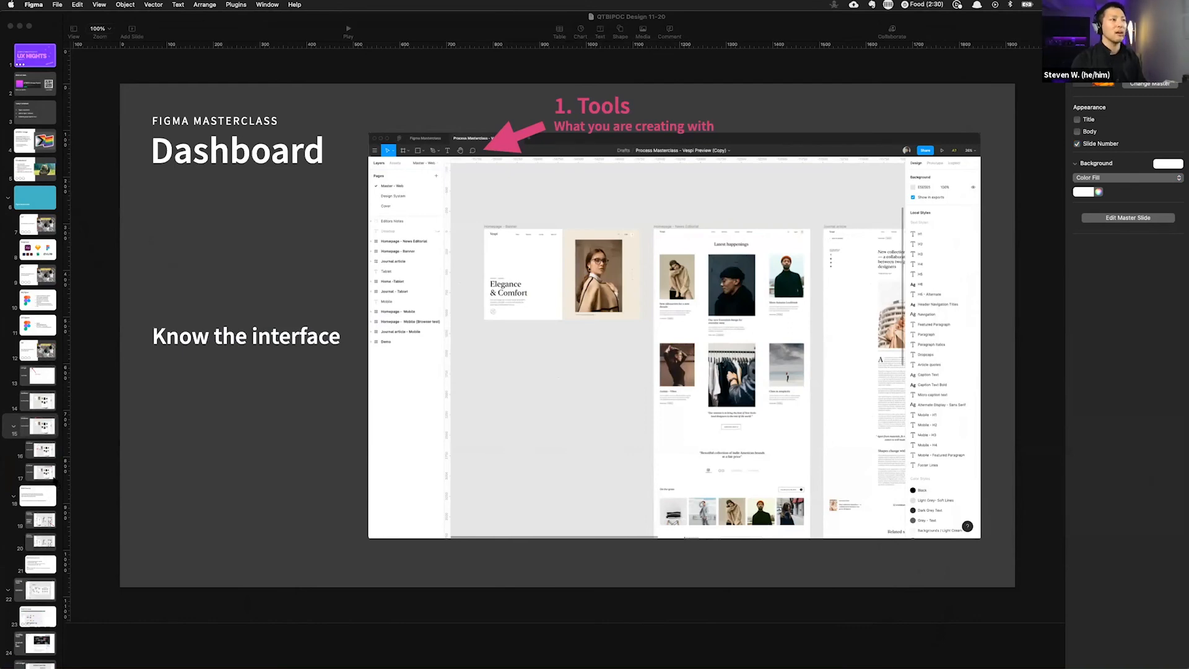
Step: Review the Masterclass tip, Keyboard Commands, and Dashboard slides
{"action": "left_click", "coordinate": [42, 496]}
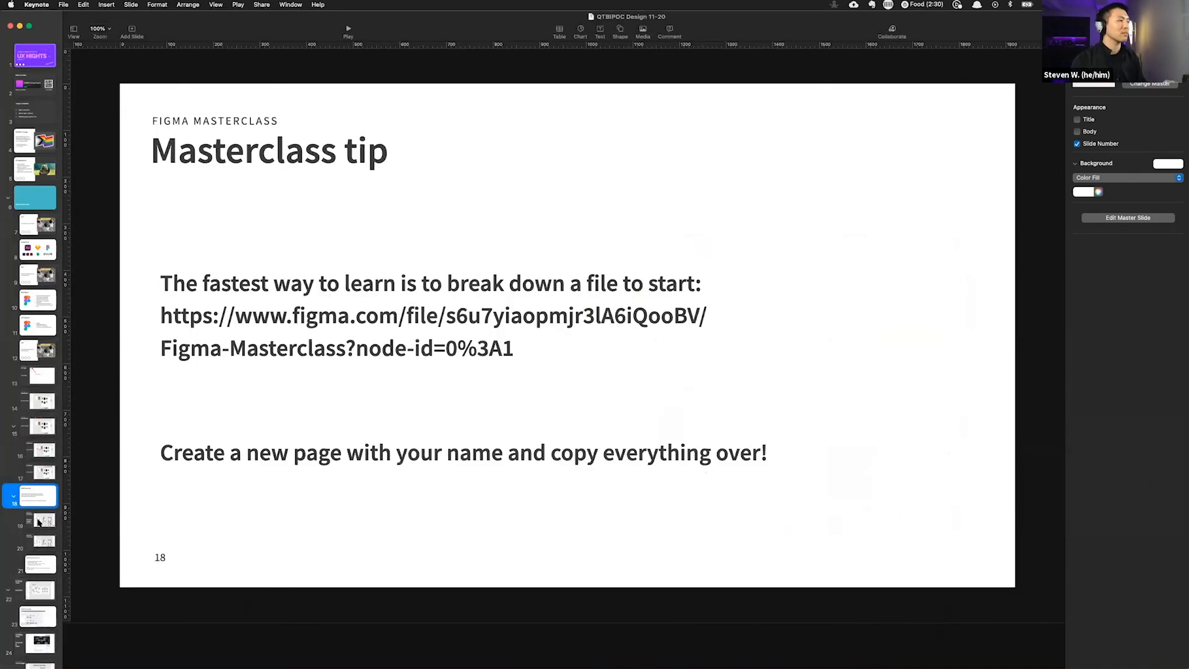
{"action": "left_click", "coordinate": [38, 522]}
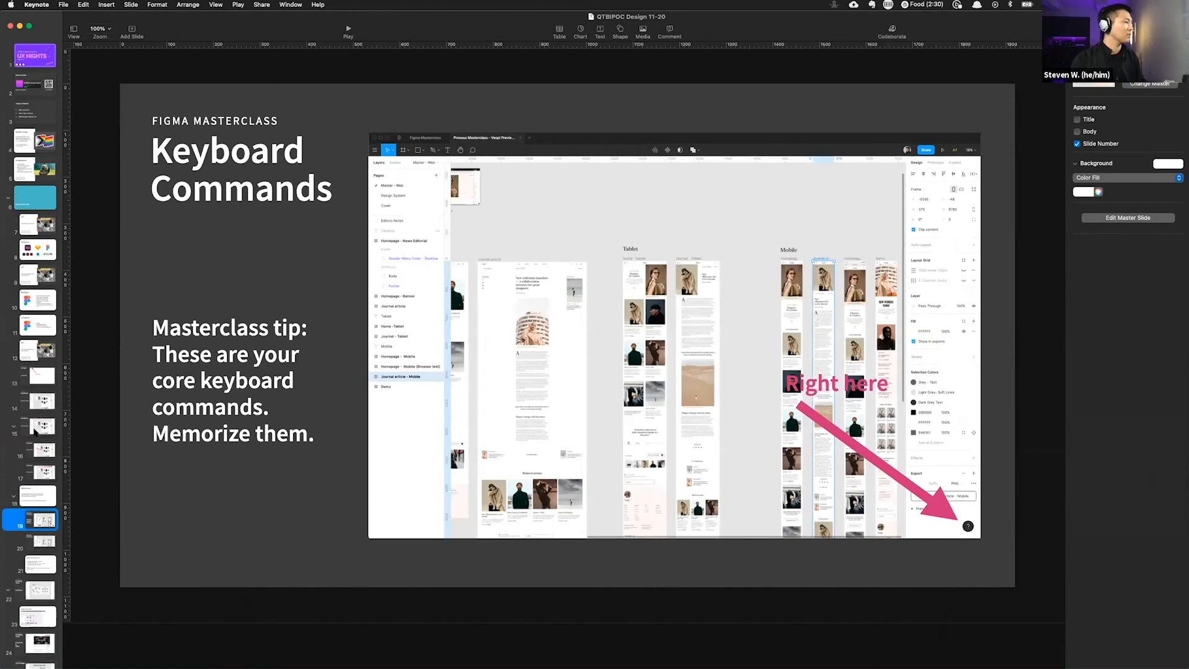
{"action": "left_click", "coordinate": [39, 403]}
{"action": "key", "text": "alt+super+p"}
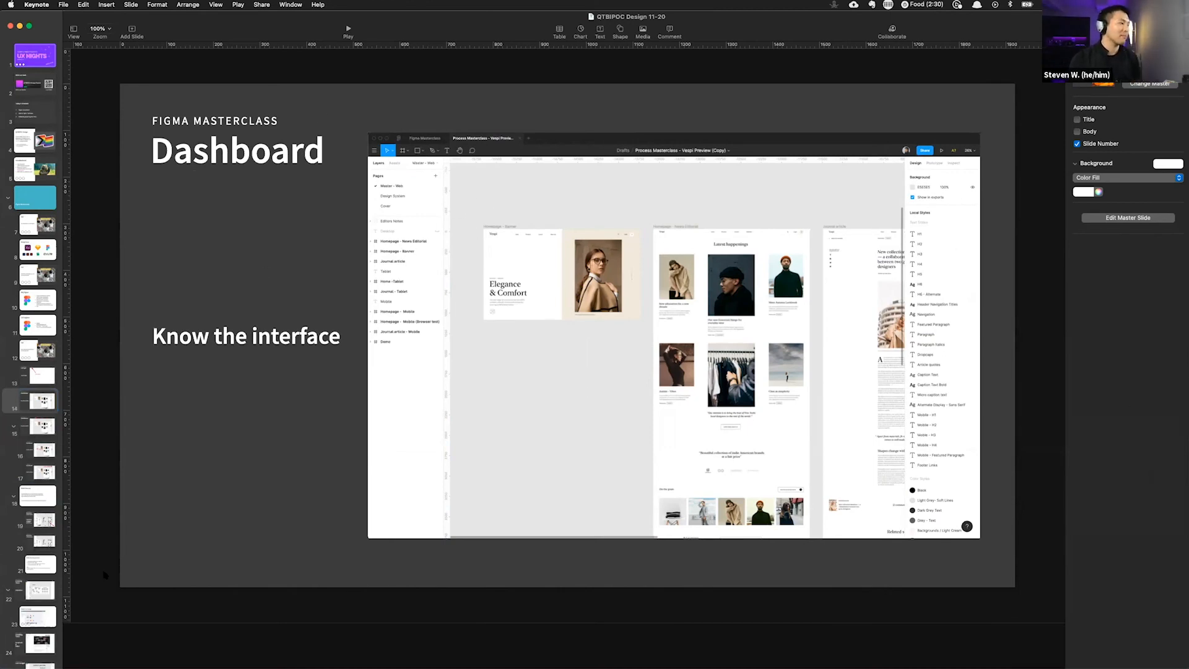
{"action": "left_click", "coordinate": [40, 426]}
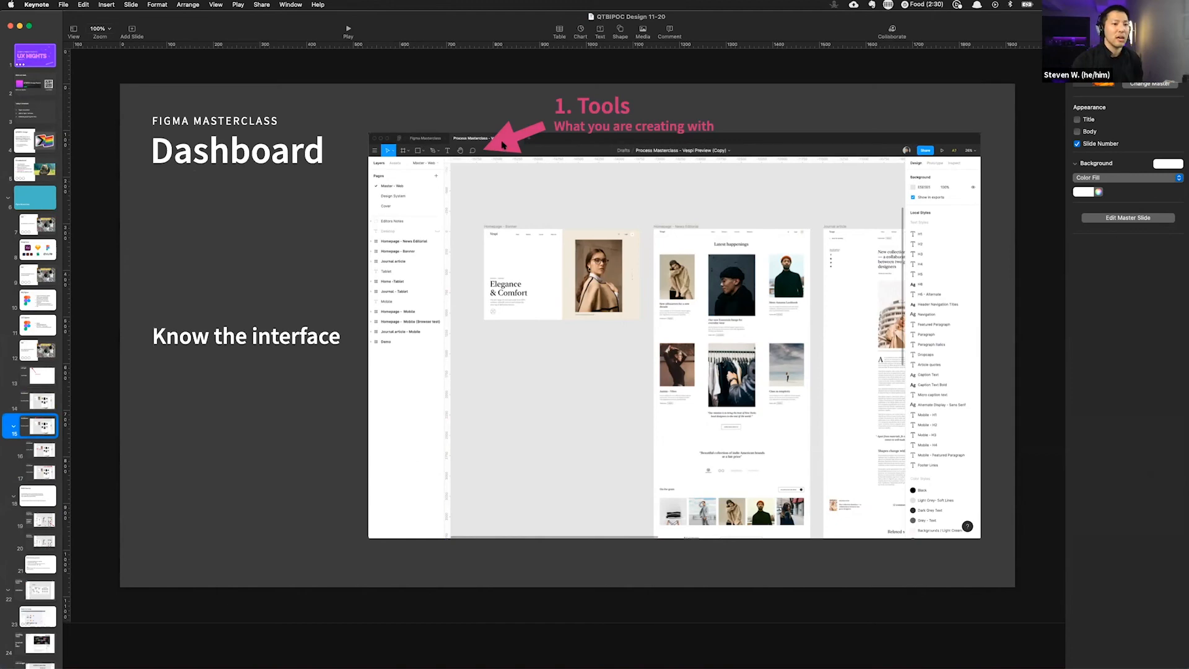
Step: Step through the Dashboard slide's callouts on tools, objects, and mode, examining the interface screenshot closely
{"action": "key", "text": "Down"}
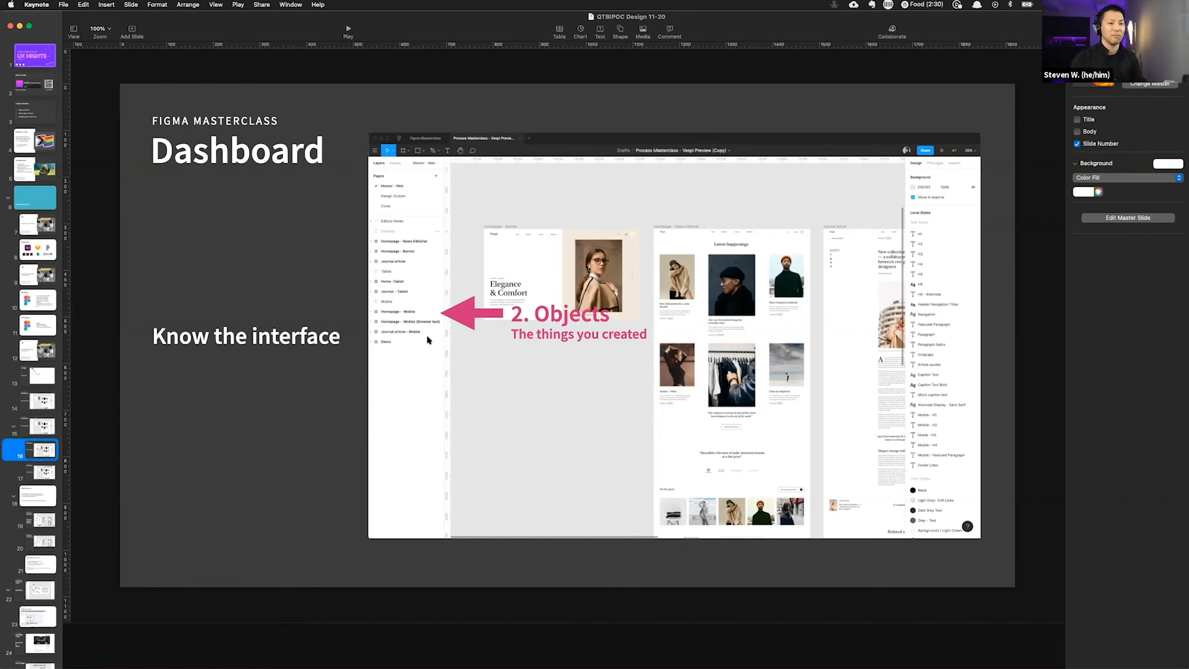
{"action": "left_click", "coordinate": [428, 340]}
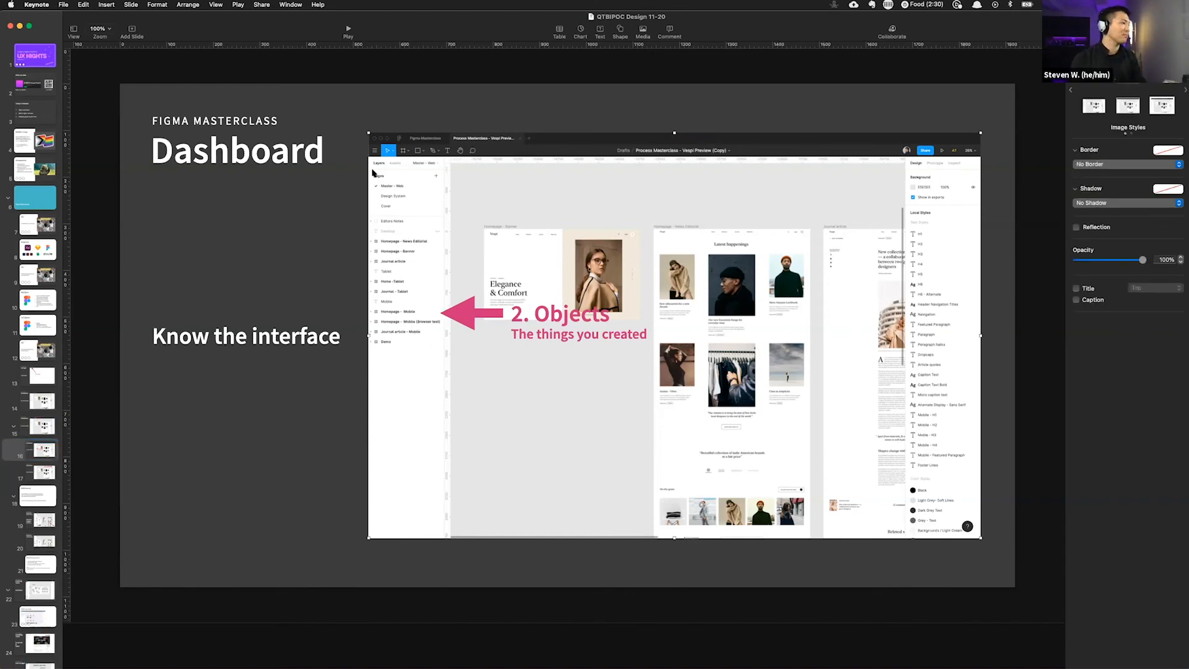
{"action": "key", "text": "super+shift+period"}
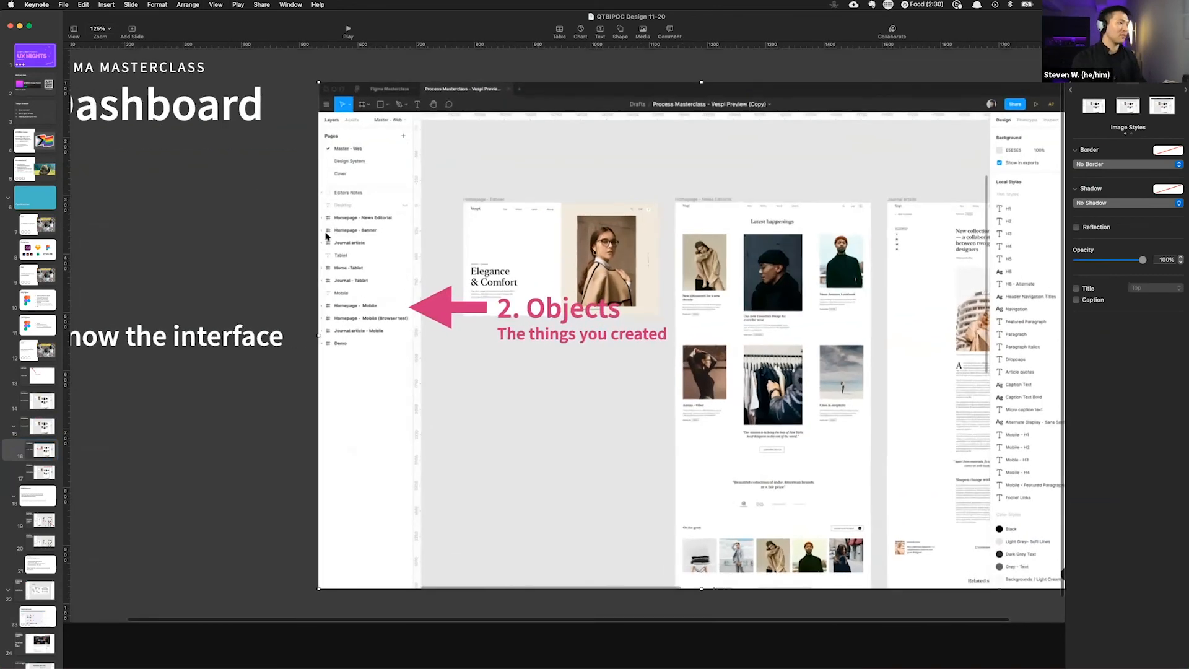
{"action": "key", "text": "super+shift+comma"}
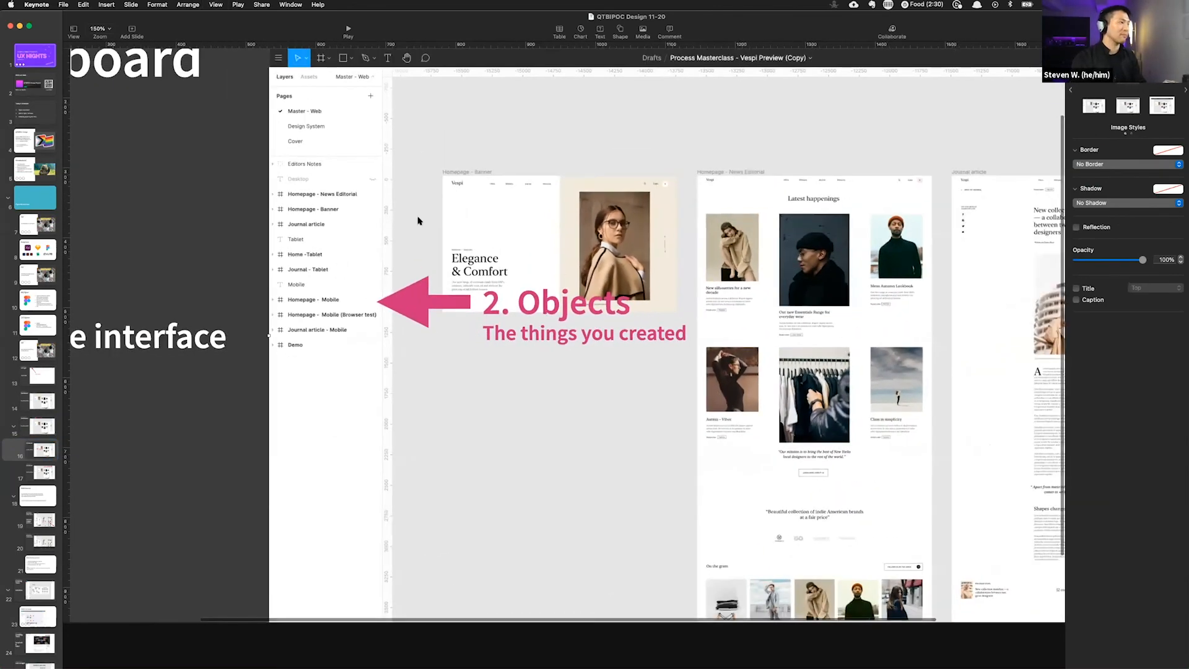
{"action": "scroll", "coordinate": [424, 220], "scroll_direction": "up", "scroll_amount": 2}
{"action": "scroll", "coordinate": [423, 220], "scroll_direction": "right", "scroll_amount": 4}
{"action": "scroll", "coordinate": [423, 220], "scroll_direction": "down", "scroll_amount": 1}
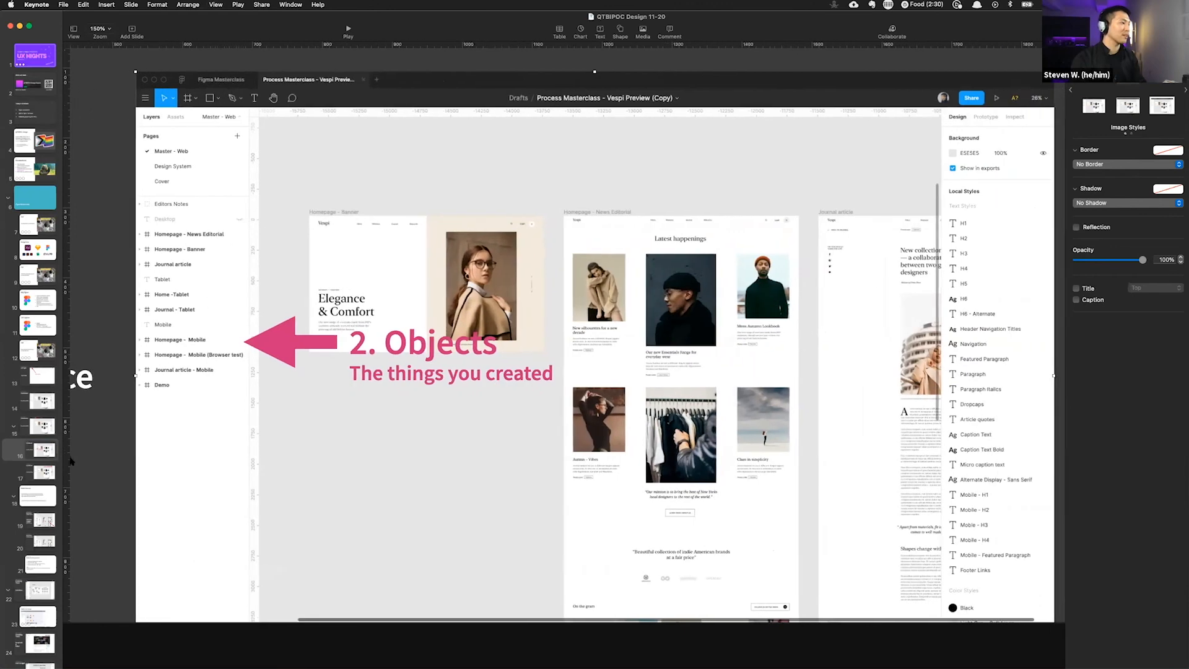
{"action": "left_click", "coordinate": [52, 432]}
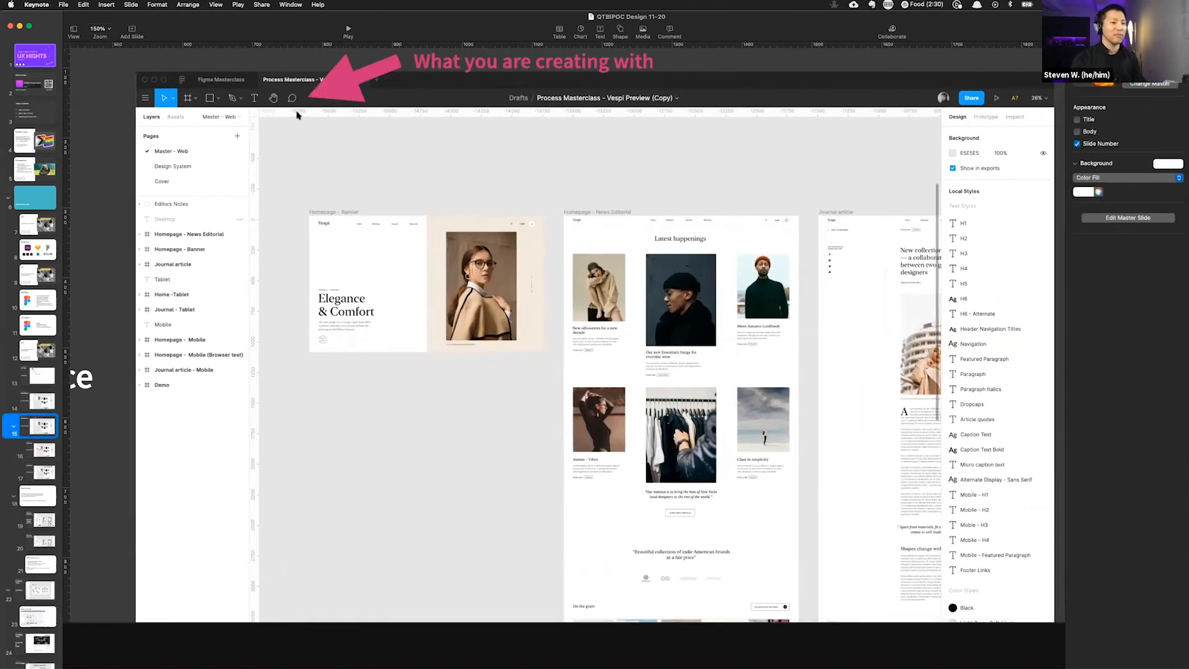
{"action": "left_click", "coordinate": [48, 451]}
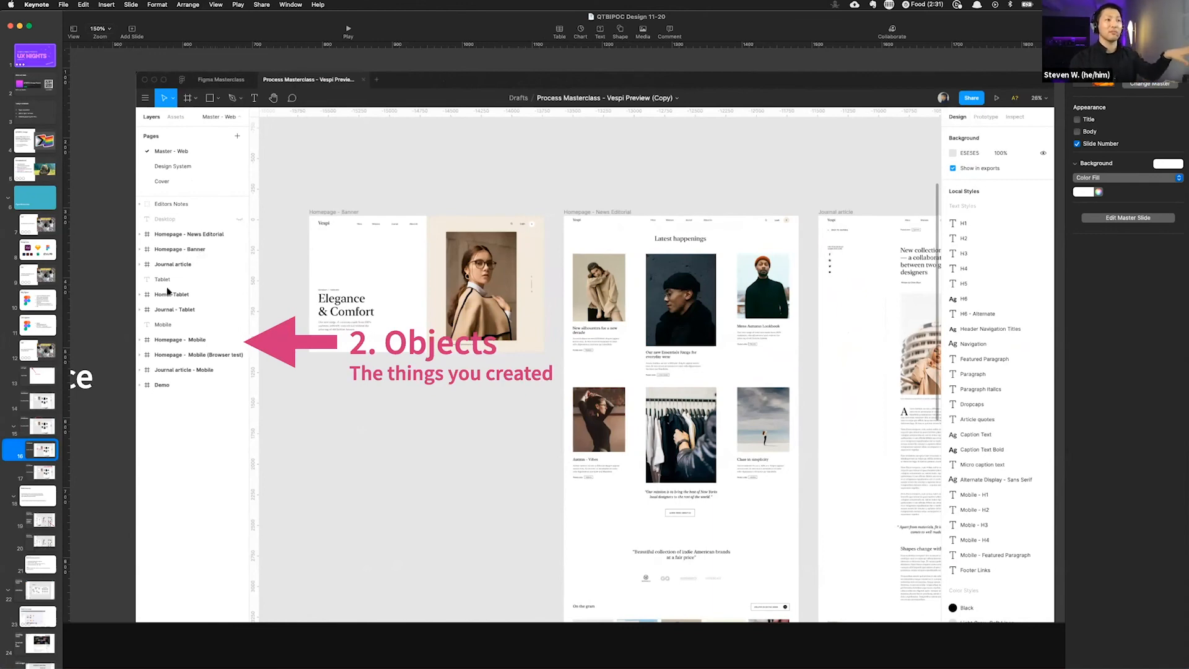
{"action": "key", "text": "Down"}
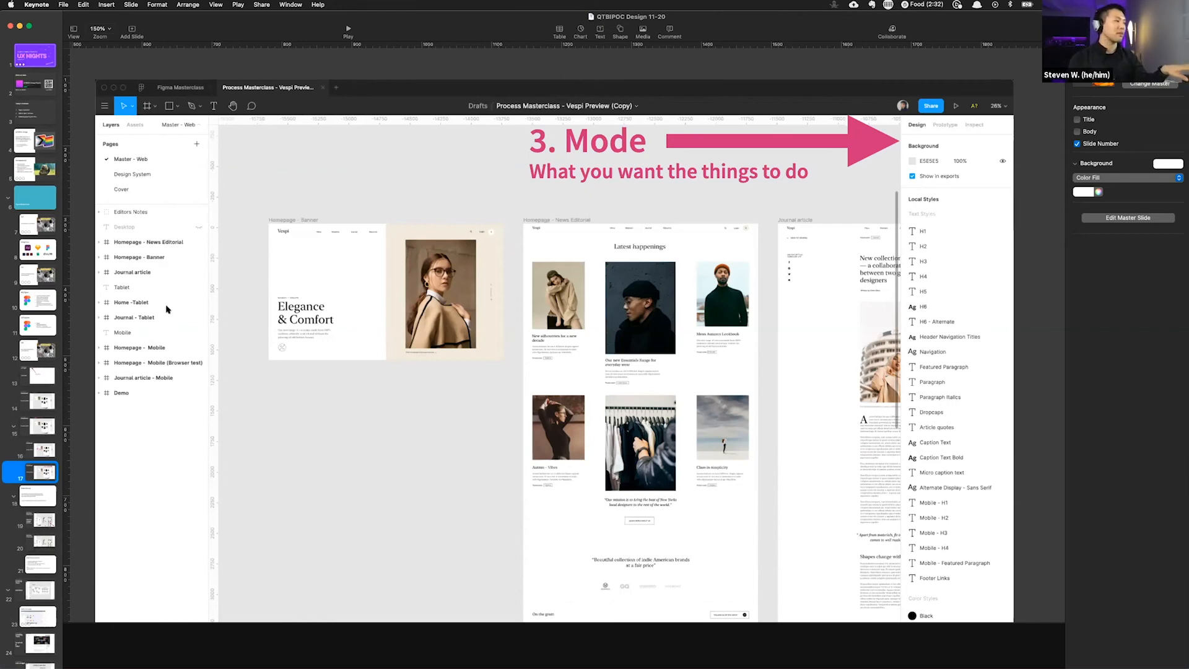
{"action": "left_click", "coordinate": [42, 497]}
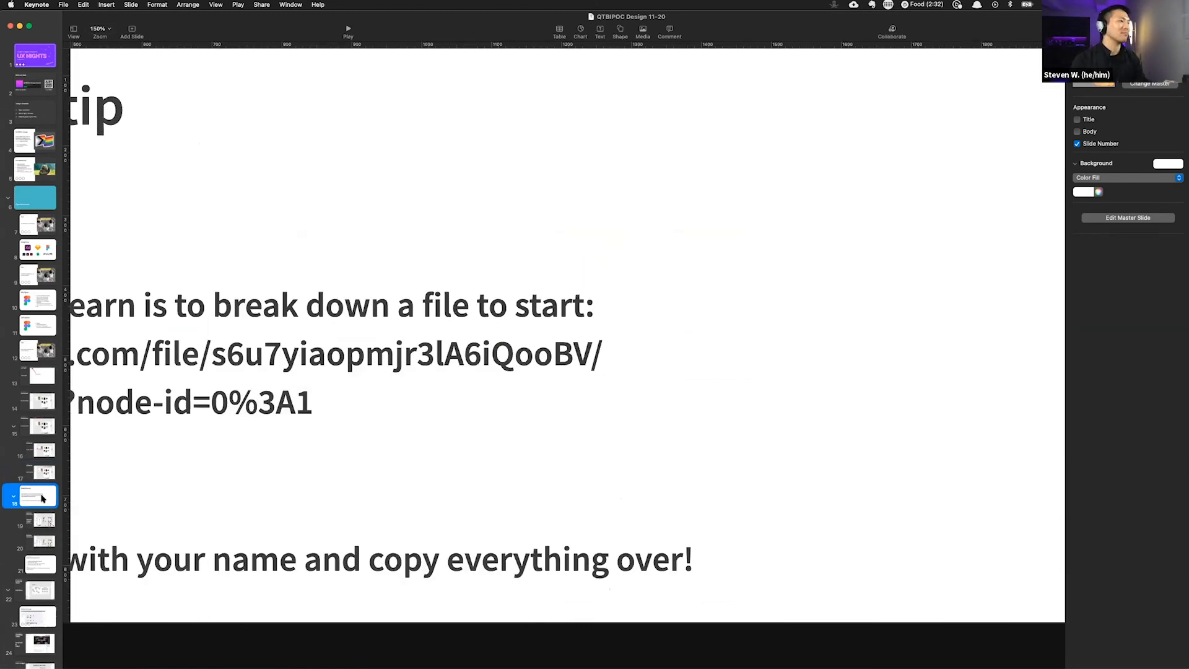
{"action": "scroll", "coordinate": [293, 443], "scroll_direction": "down", "scroll_amount": 5}
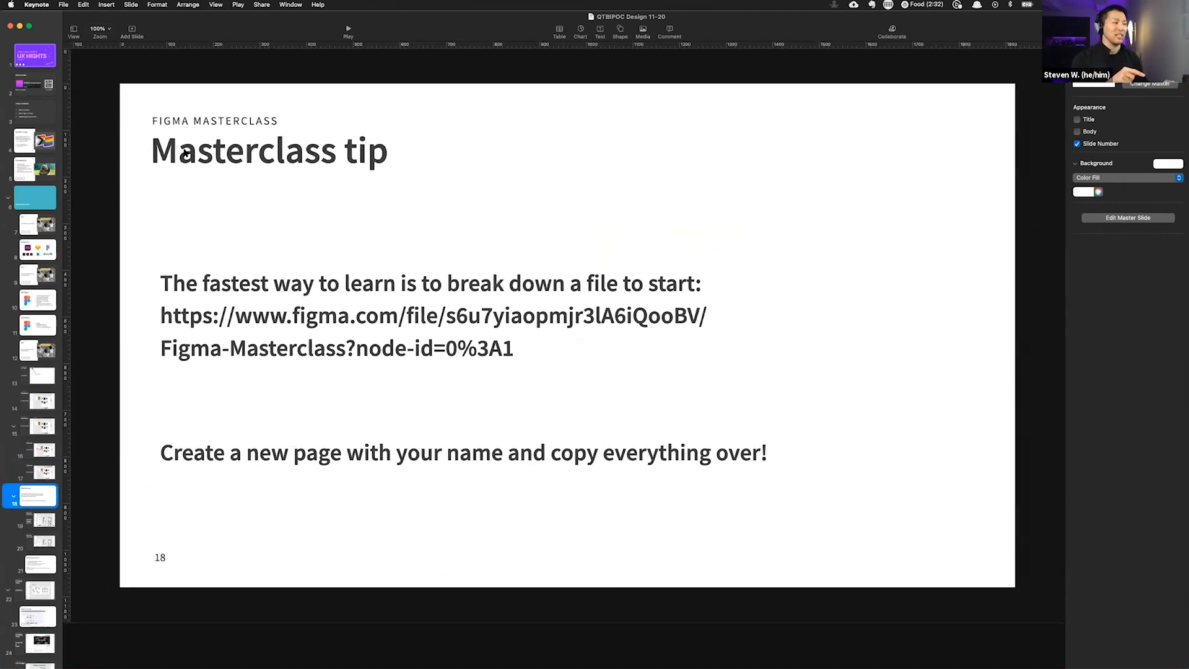
Step: Switch back to Figma and add a new page to the file
{"action": "key", "text": "super+Tab"}
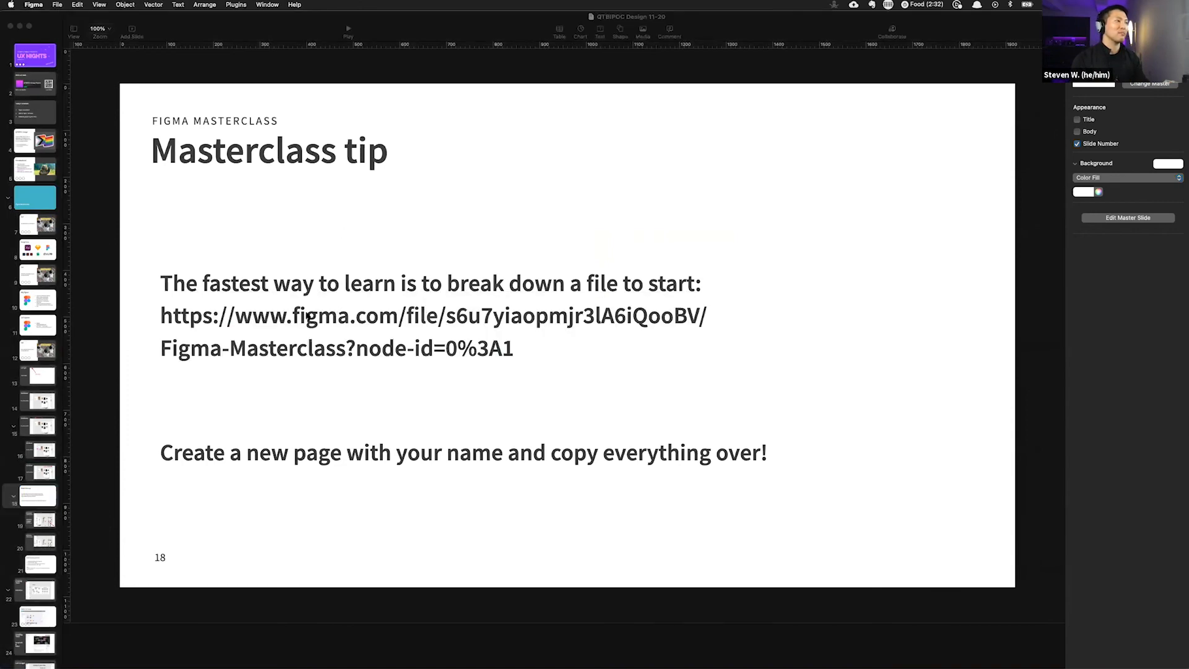
{"action": "mouse_move", "coordinate": [587, 662]}
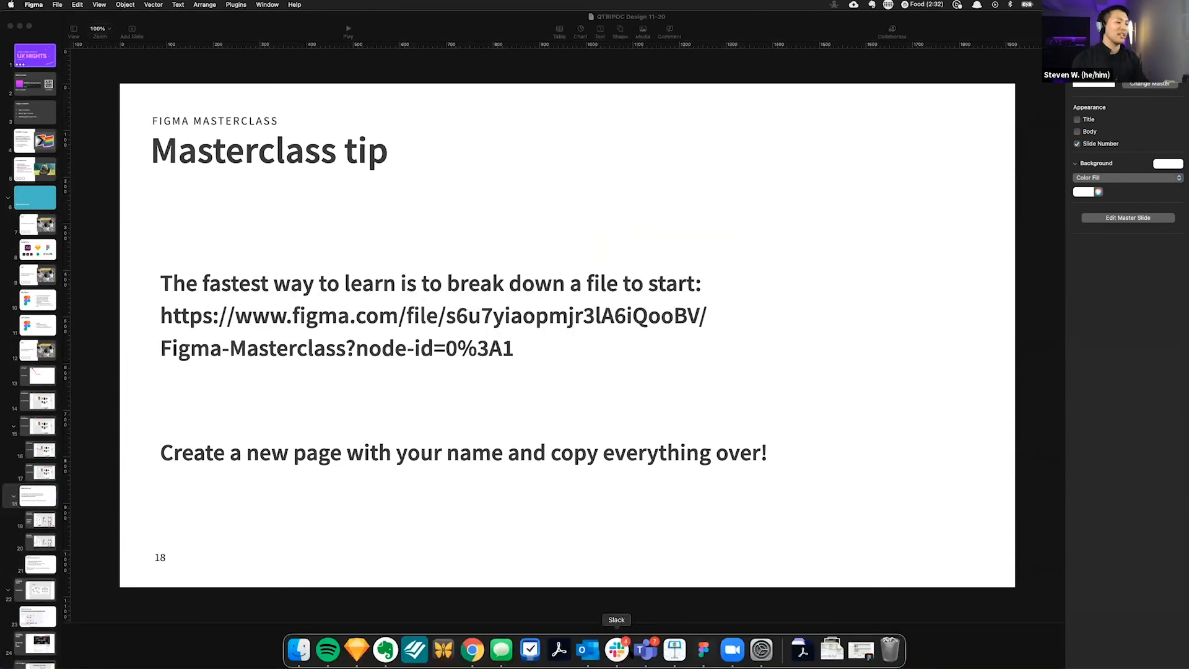
{"action": "left_click", "coordinate": [704, 649]}
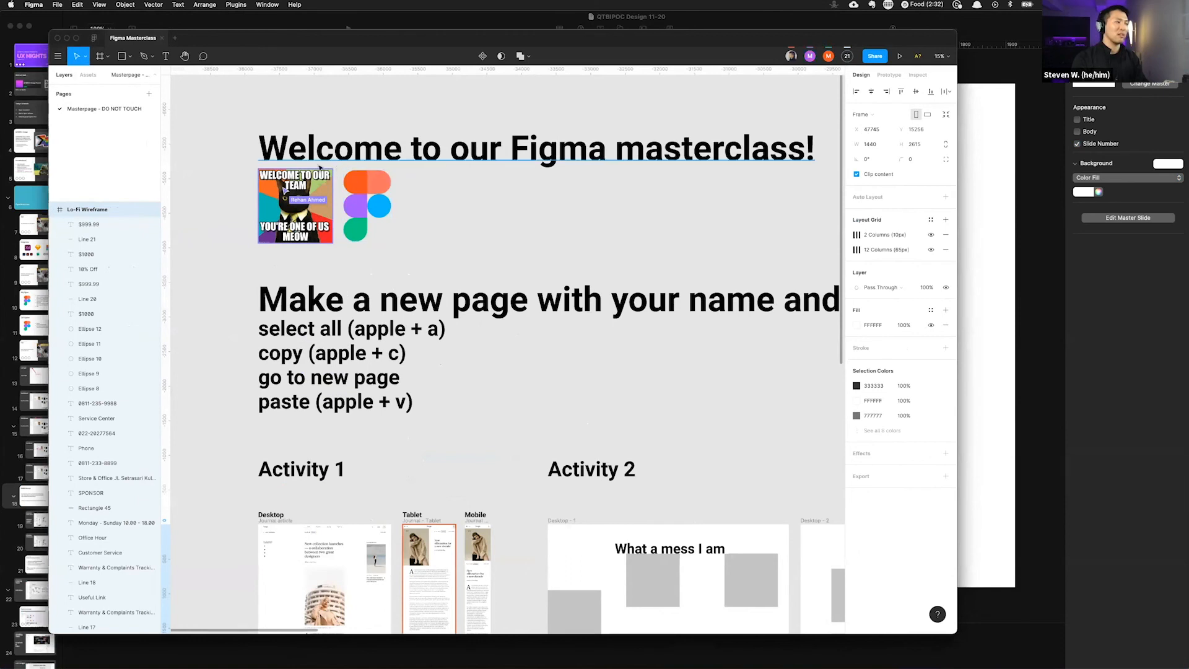
{"action": "left_click", "coordinate": [149, 95]}
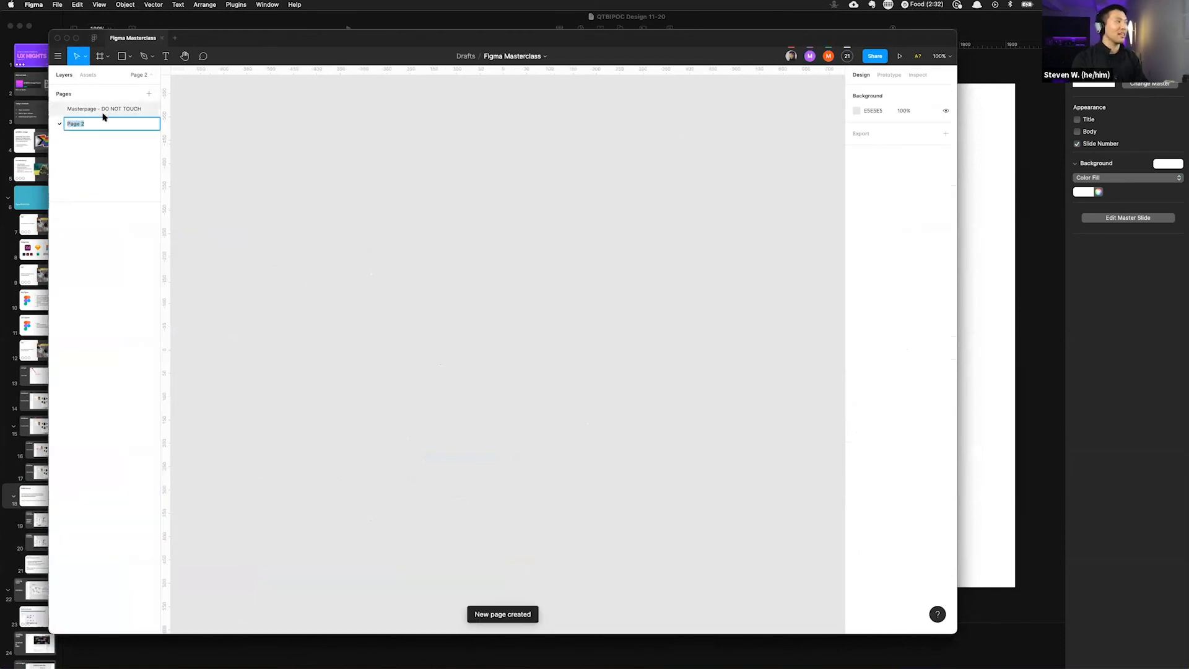
Step: Rename the new page with your full name
{"action": "double_click", "coordinate": [79, 126]}
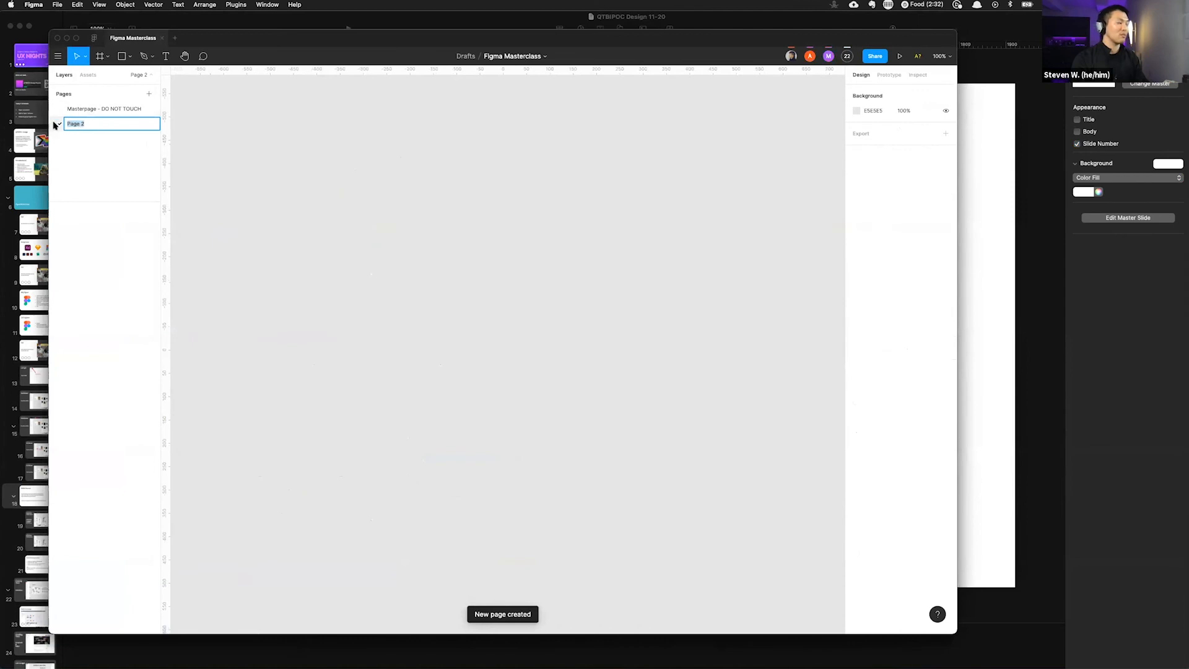
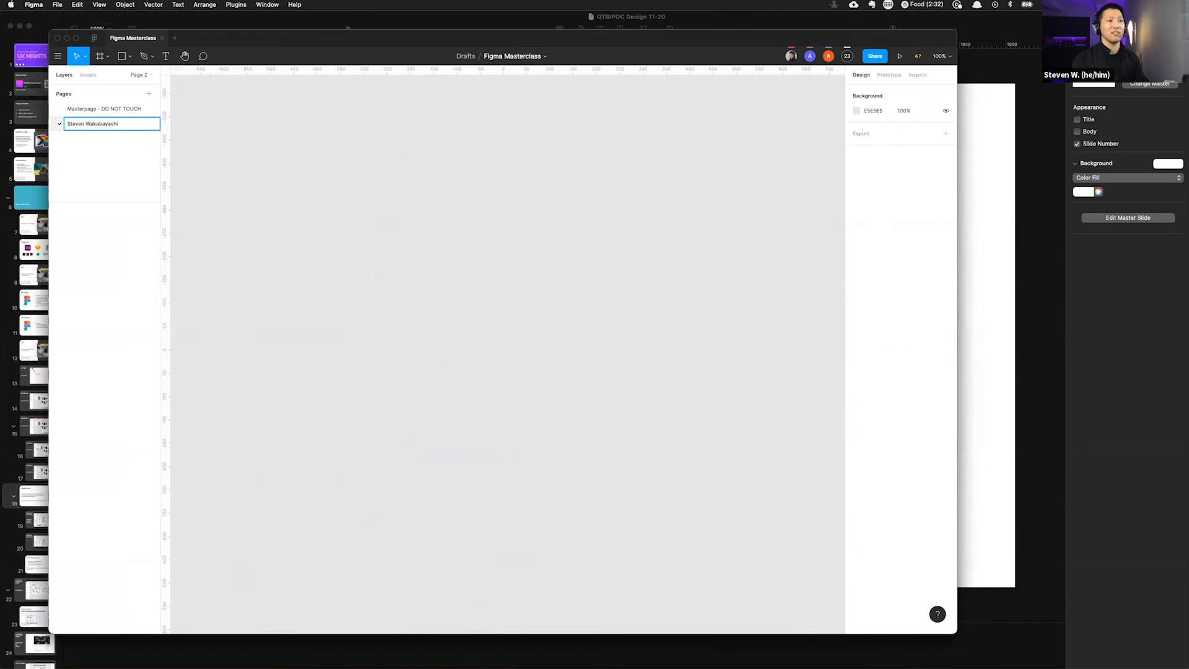
{"action": "left_click", "coordinate": [101, 166]}
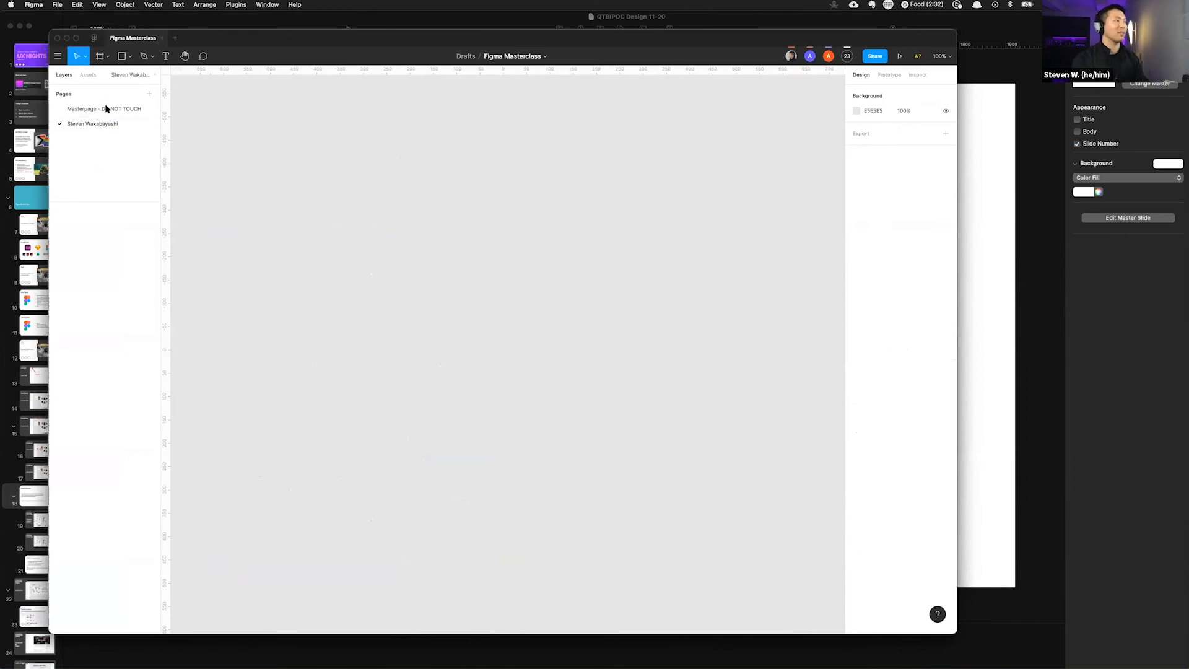
Step: Copy everything from the Masterpage - DO NOT TOUCH page and paste it onto your new page
{"action": "left_click", "coordinate": [105, 110]}
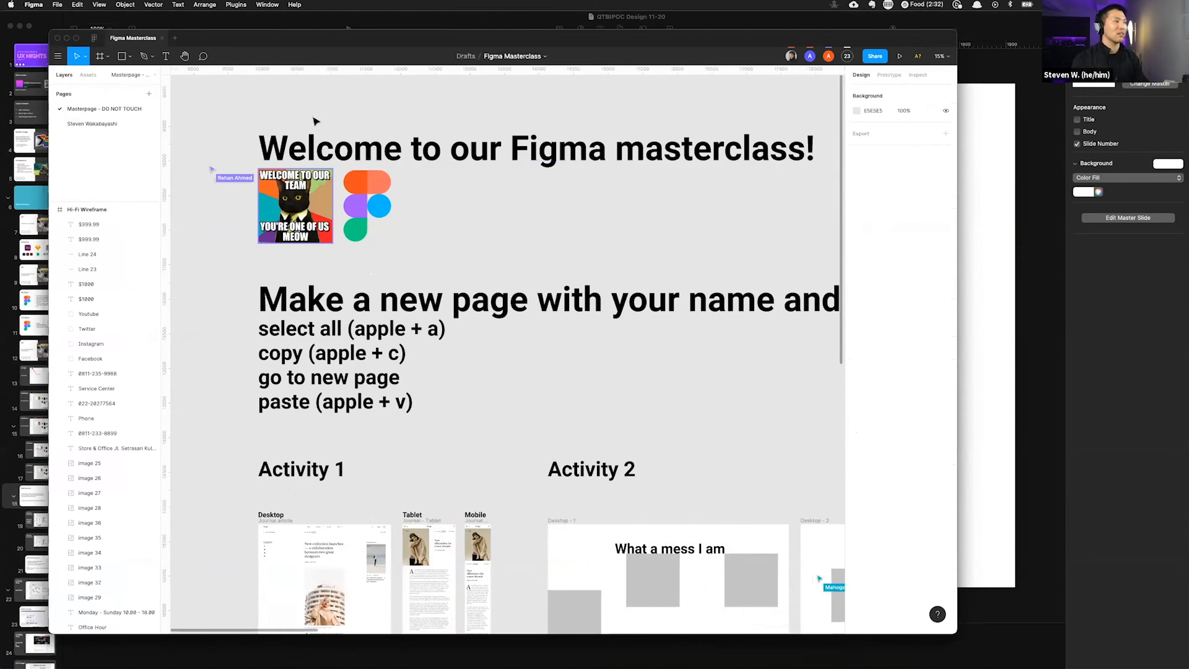
{"action": "key", "text": "super+a"}
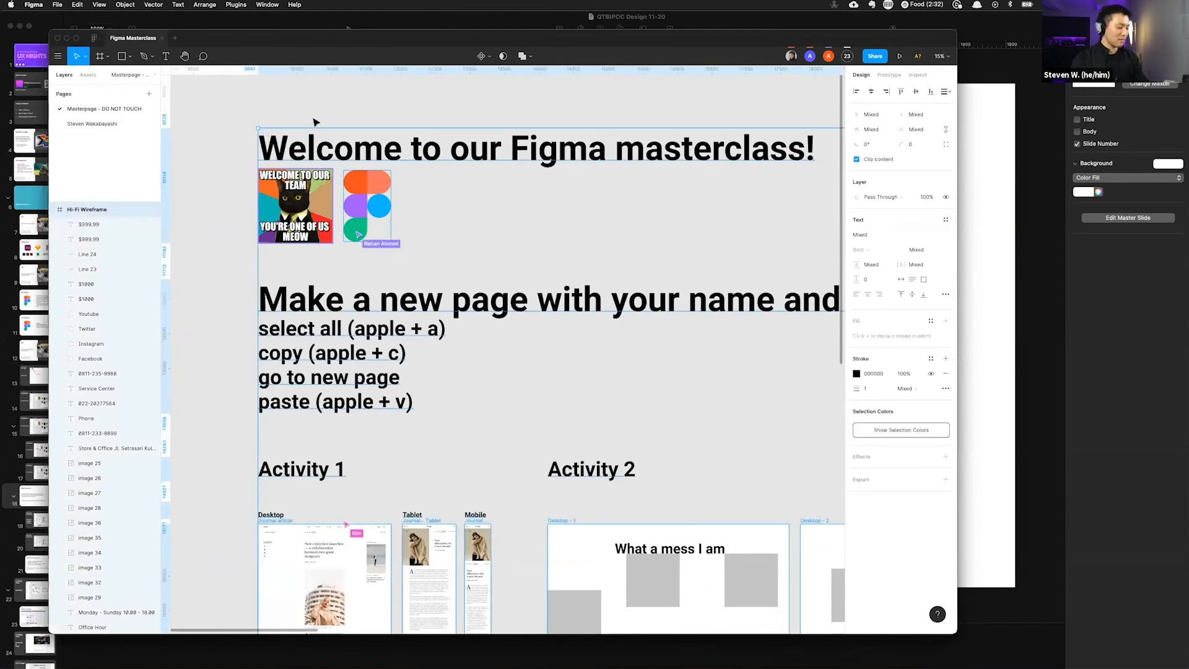
{"action": "left_click", "coordinate": [94, 125]}
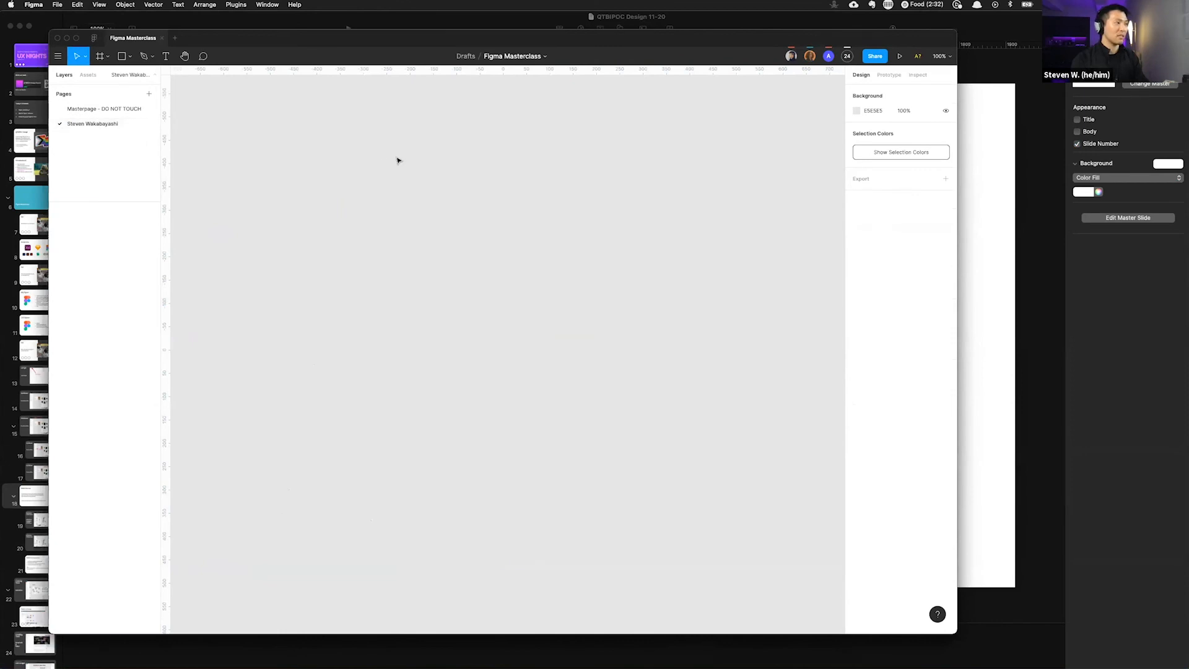
{"action": "key", "text": "super+v"}
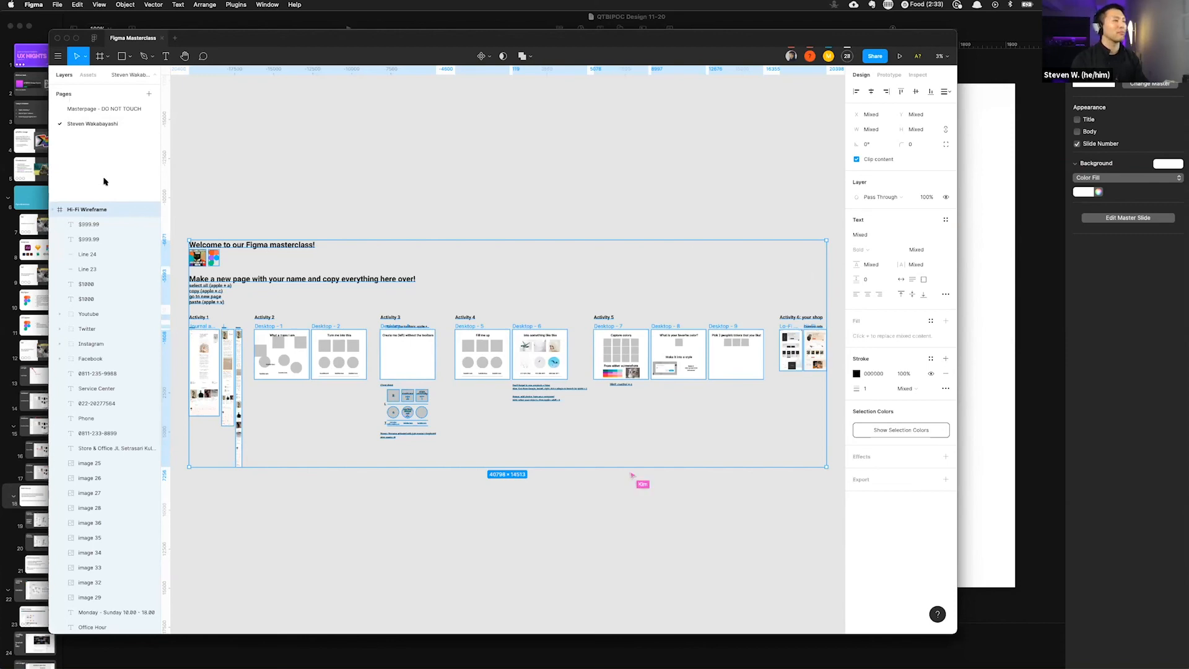
Step: Open the file's share settings and copy the link to the file
{"action": "left_click", "coordinate": [92, 109]}
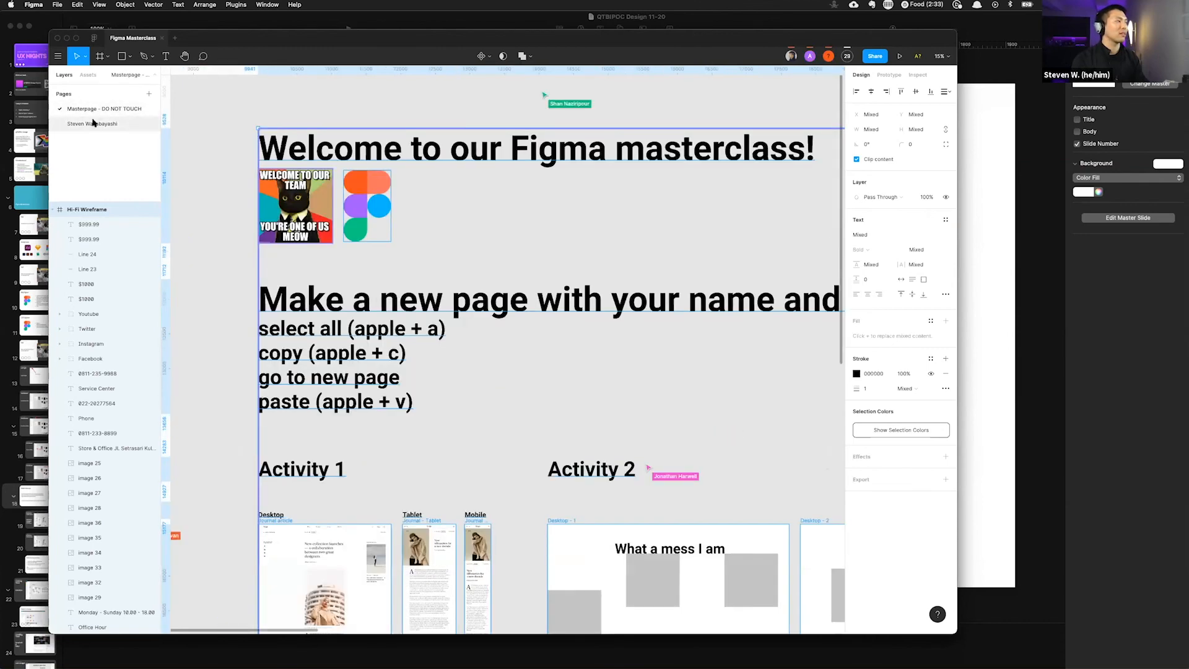
{"action": "left_click", "coordinate": [93, 123]}
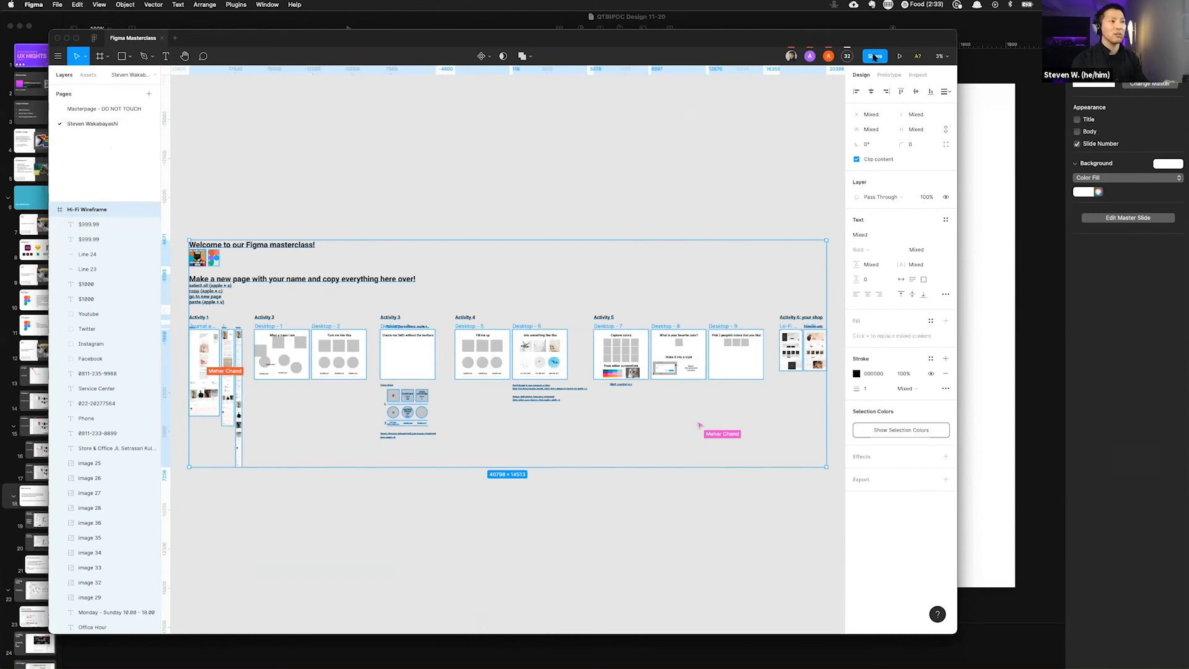
{"action": "left_click", "coordinate": [875, 56]}
{"action": "left_click", "coordinate": [535, 171]}
{"action": "left_click", "coordinate": [531, 156]}
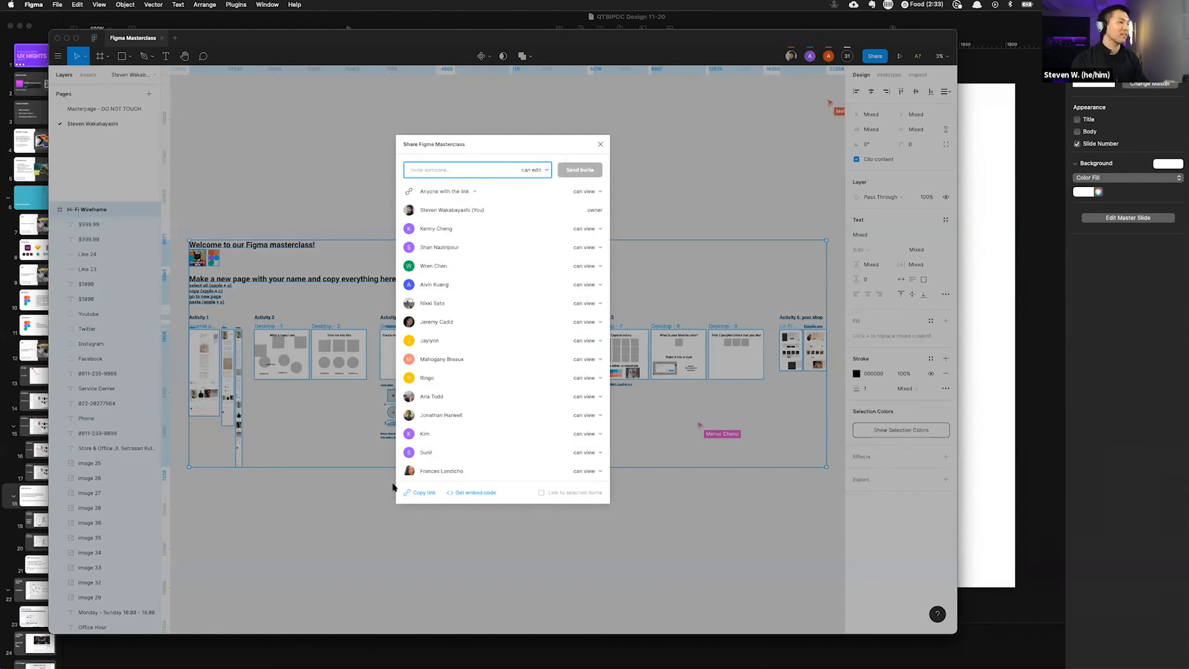
{"action": "left_click", "coordinate": [421, 492]}
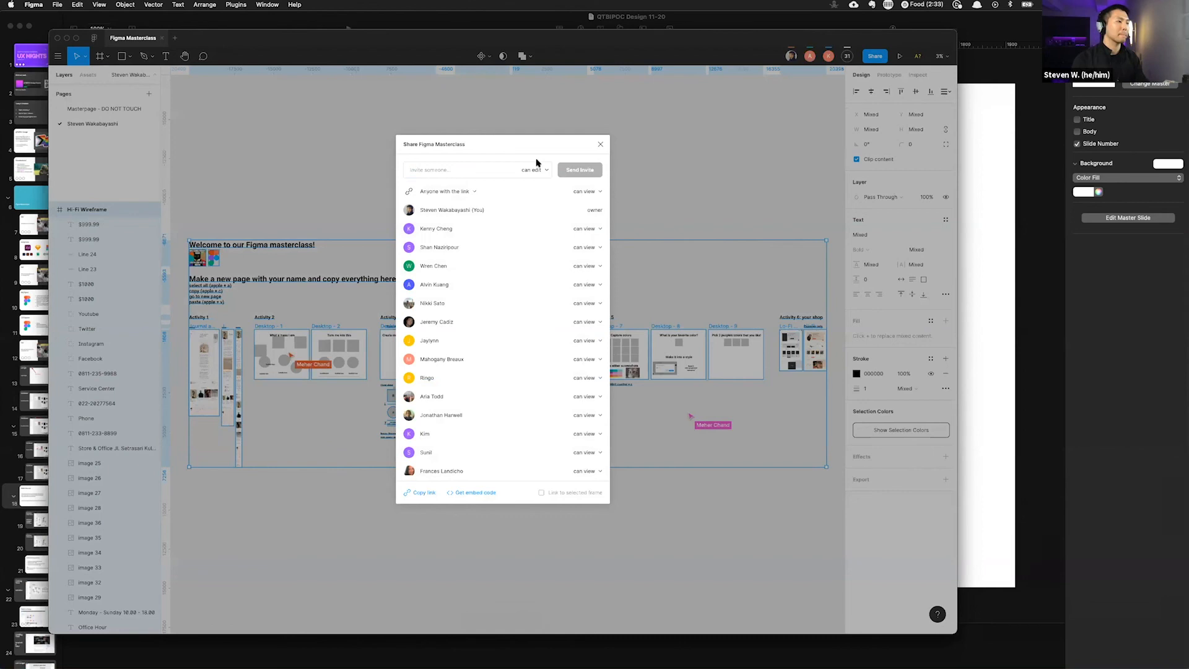
Step: Change the access of the first collaborators in the share list from can view to can edit
{"action": "left_click", "coordinate": [595, 230]}
{"action": "left_click", "coordinate": [590, 228]}
{"action": "left_click", "coordinate": [594, 231]}
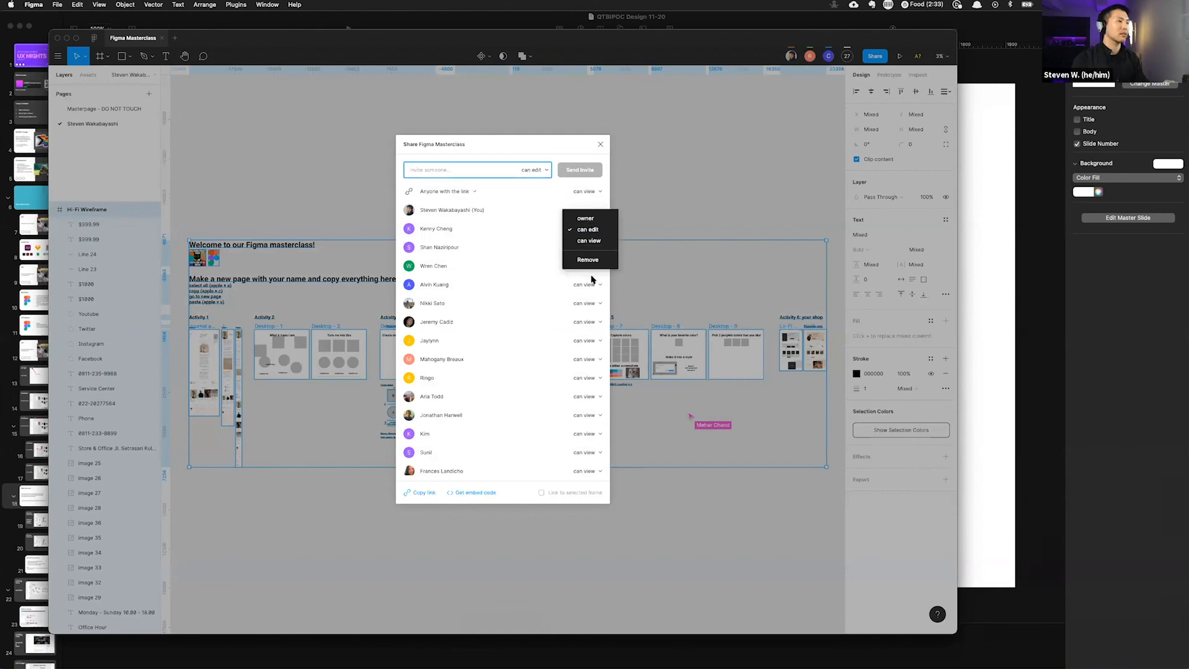
{"action": "left_click", "coordinate": [591, 277]}
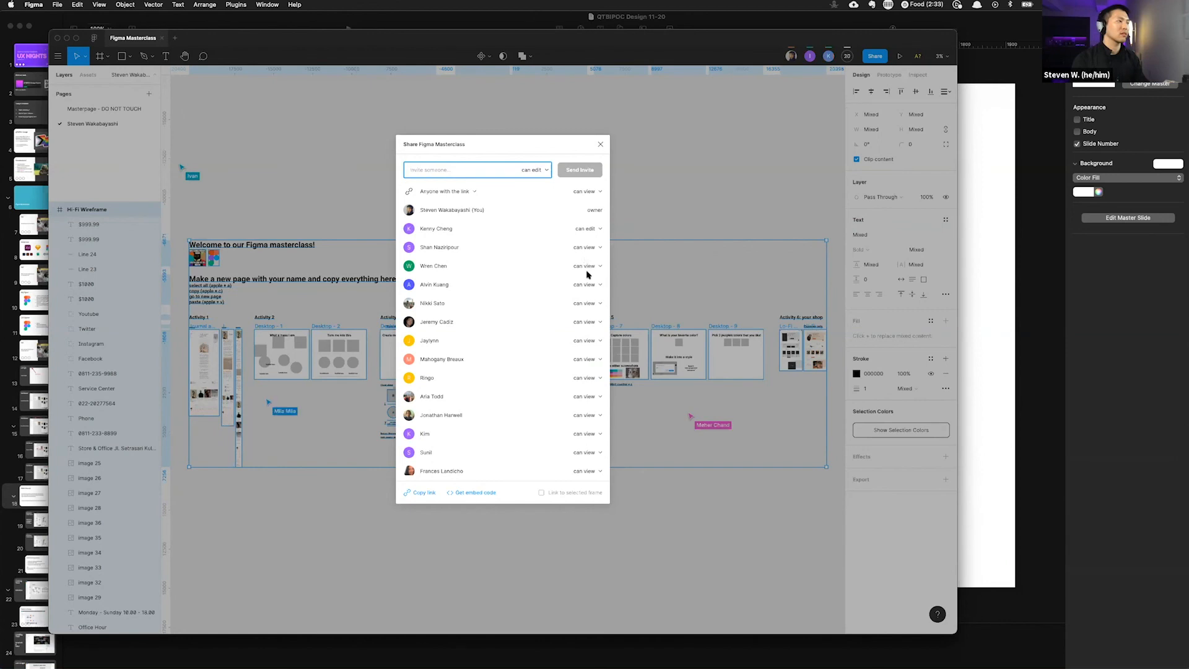
{"action": "left_click", "coordinate": [590, 286]}
{"action": "left_click", "coordinate": [587, 266]}
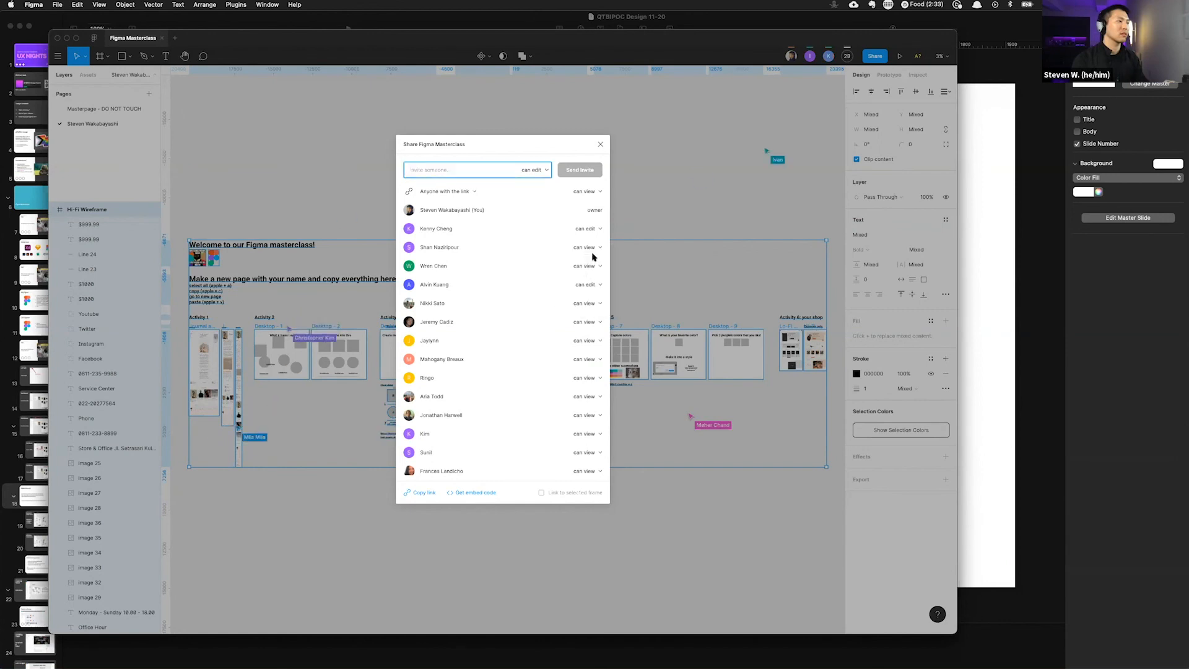
{"action": "left_click", "coordinate": [593, 251]}
{"action": "left_click", "coordinate": [591, 240]}
{"action": "scroll", "coordinate": [593, 412], "scroll_direction": "down", "scroll_amount": 10}
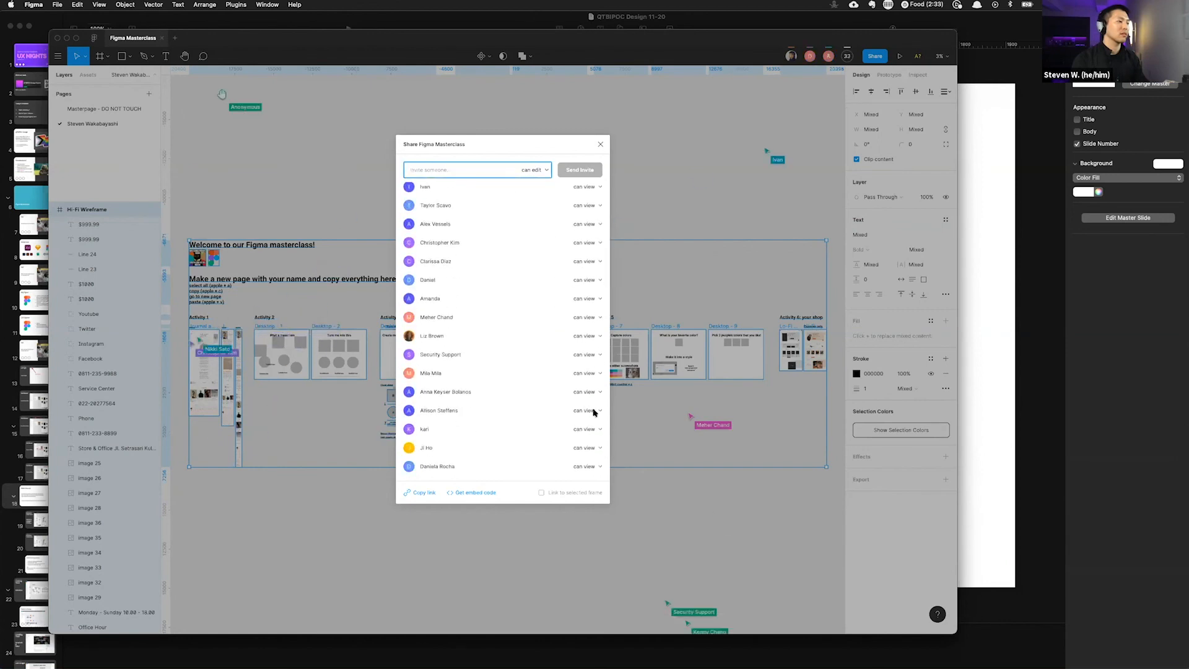
Step: Set more collaborators further down the share list to can edit
{"action": "left_click", "coordinate": [586, 374]}
{"action": "left_click", "coordinate": [593, 357]}
{"action": "left_click", "coordinate": [593, 357]}
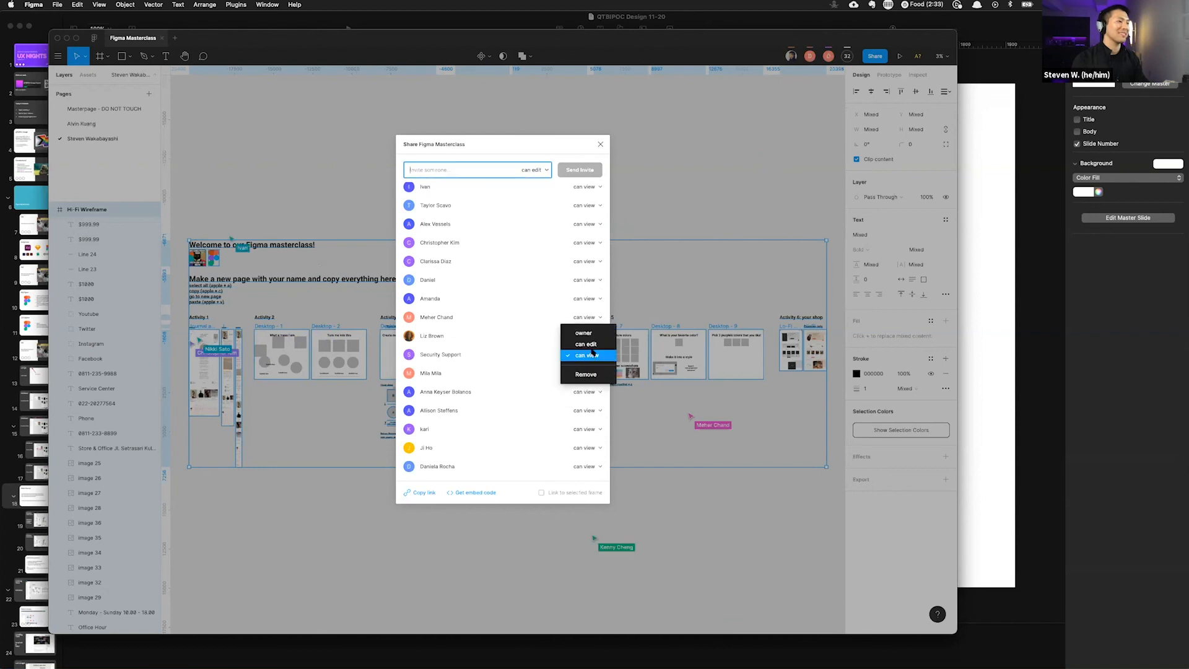
{"action": "left_click", "coordinate": [591, 338]}
{"action": "left_click", "coordinate": [591, 320]}
{"action": "left_click", "coordinate": [592, 301]}
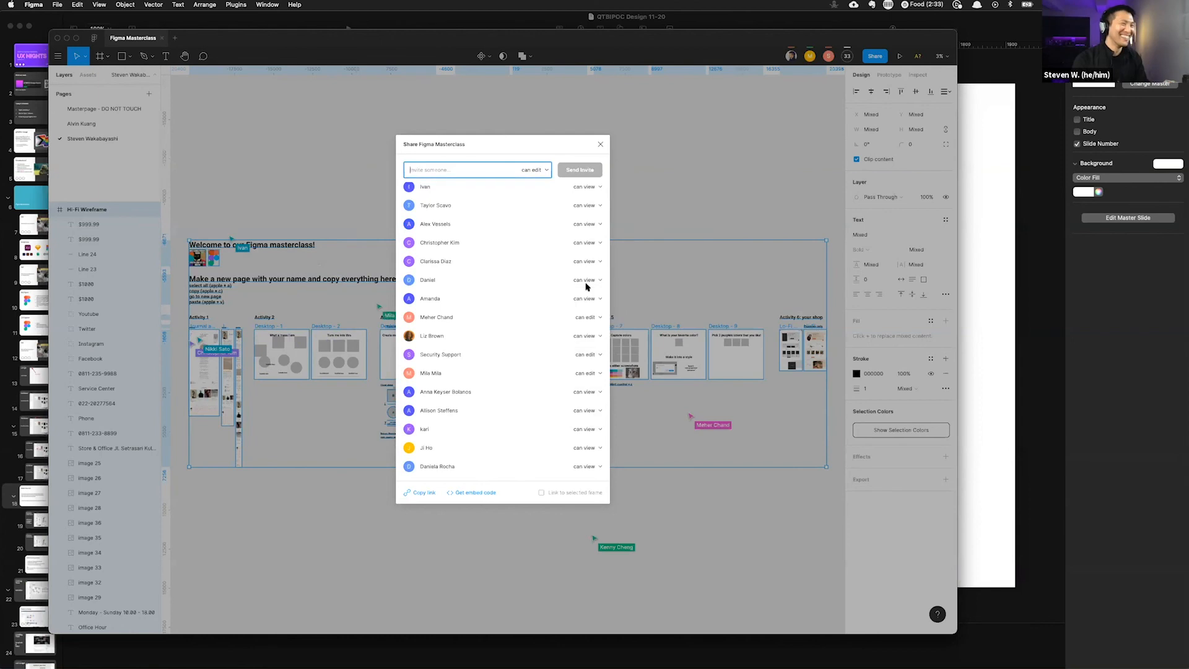
{"action": "left_click", "coordinate": [588, 262]}
{"action": "left_click", "coordinate": [588, 251]}
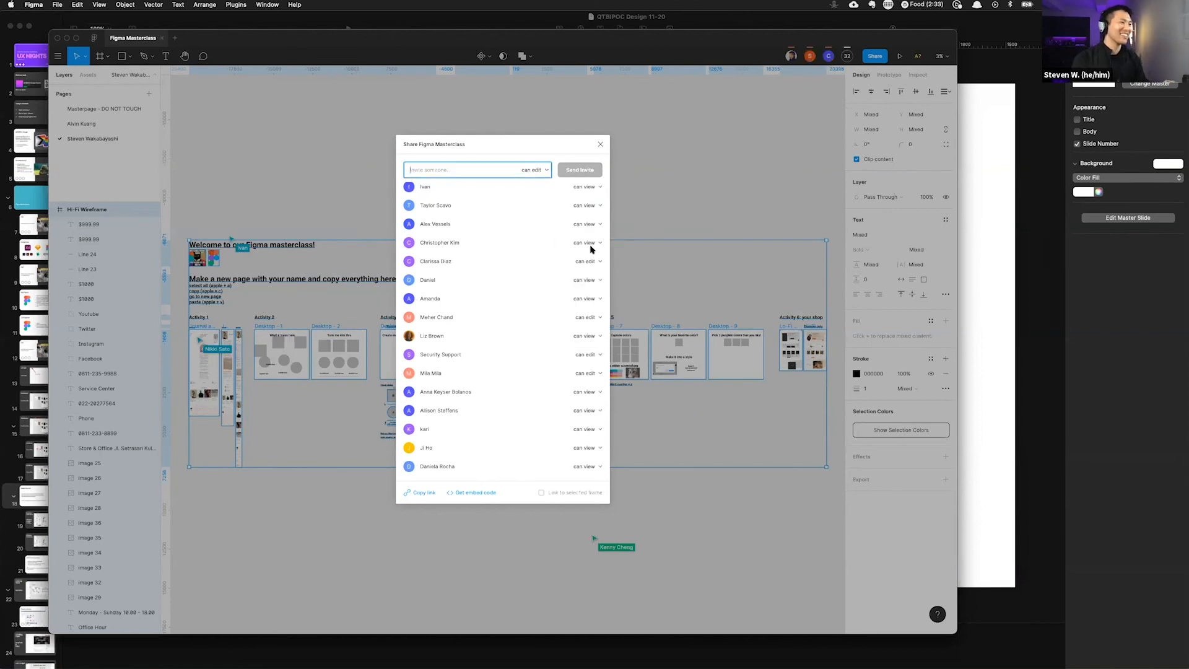
{"action": "left_click", "coordinate": [590, 225]}
{"action": "left_click", "coordinate": [588, 214]}
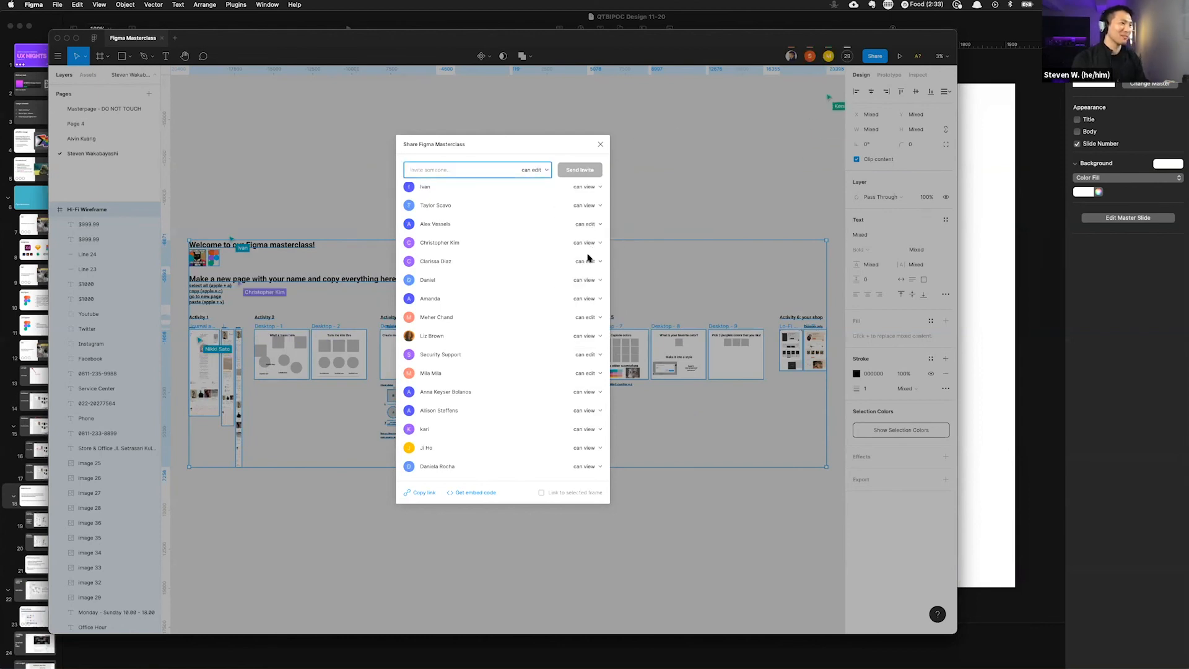
Step: Continue switching the remaining collaborators in the lower share list to can edit
{"action": "left_click", "coordinate": [588, 342]}
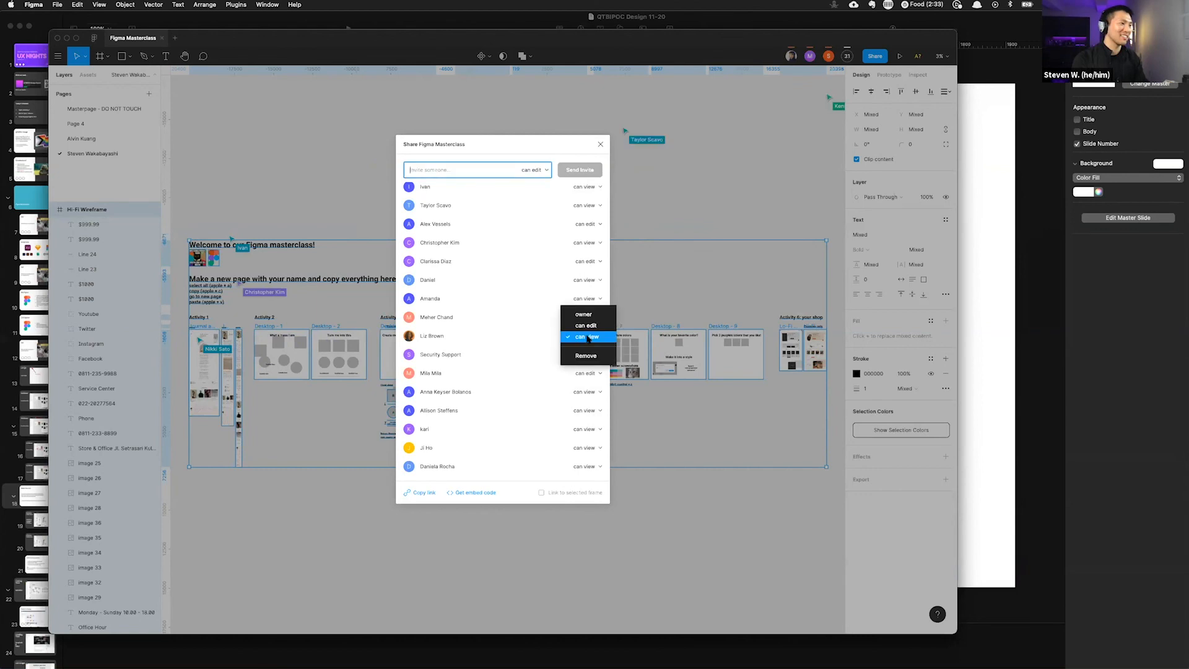
{"action": "left_click", "coordinate": [590, 300]}
{"action": "left_click", "coordinate": [590, 299]}
{"action": "left_click", "coordinate": [586, 289]}
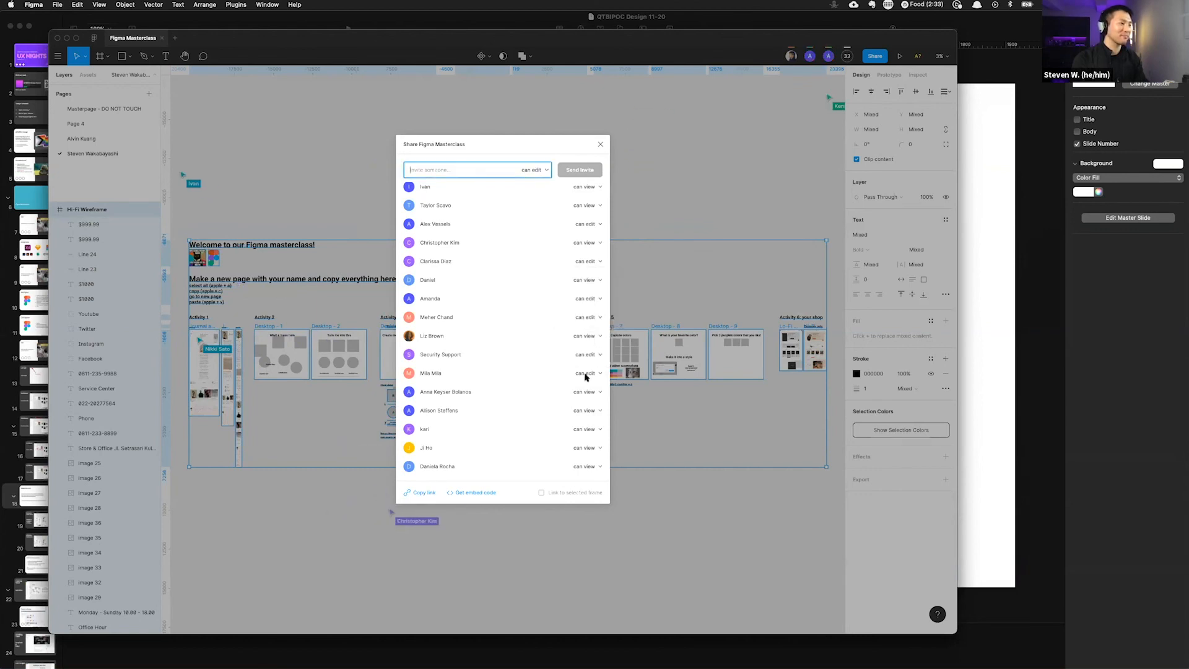
{"action": "left_click", "coordinate": [589, 392]}
{"action": "left_click", "coordinate": [588, 382]}
{"action": "left_click", "coordinate": [589, 411]}
{"action": "left_click", "coordinate": [592, 401]}
{"action": "left_click", "coordinate": [589, 429]}
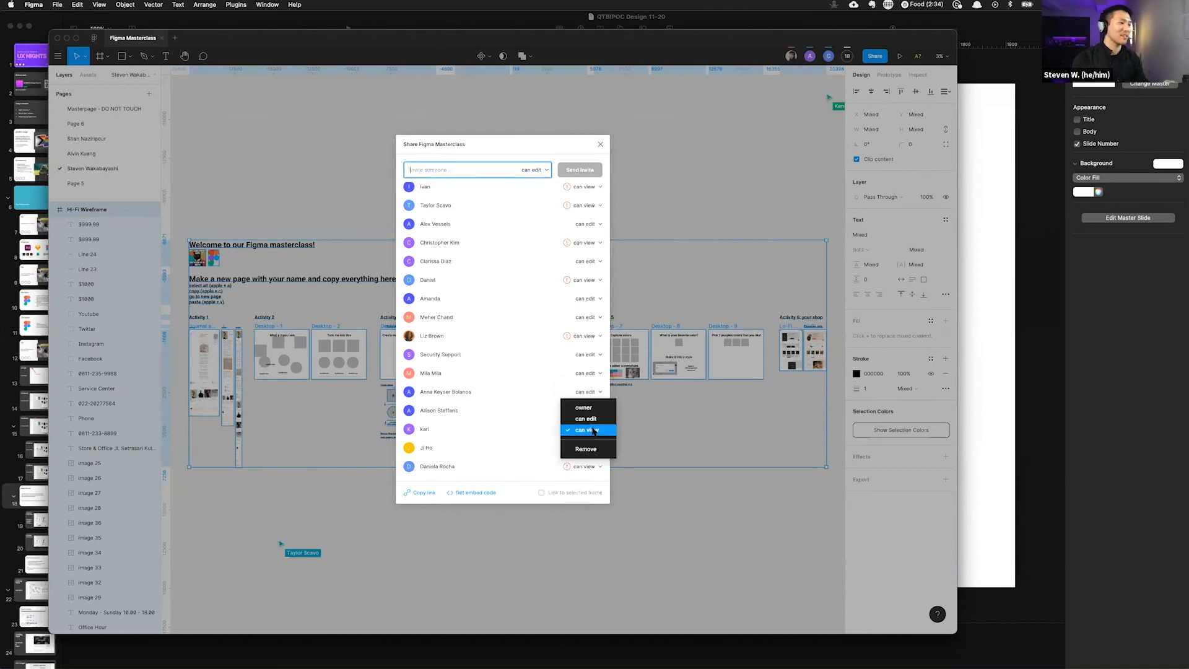
{"action": "left_click", "coordinate": [592, 418]}
{"action": "left_click", "coordinate": [588, 448]}
{"action": "left_click", "coordinate": [590, 435]}
{"action": "left_click", "coordinate": [592, 468]}
{"action": "left_click", "coordinate": [590, 456]}
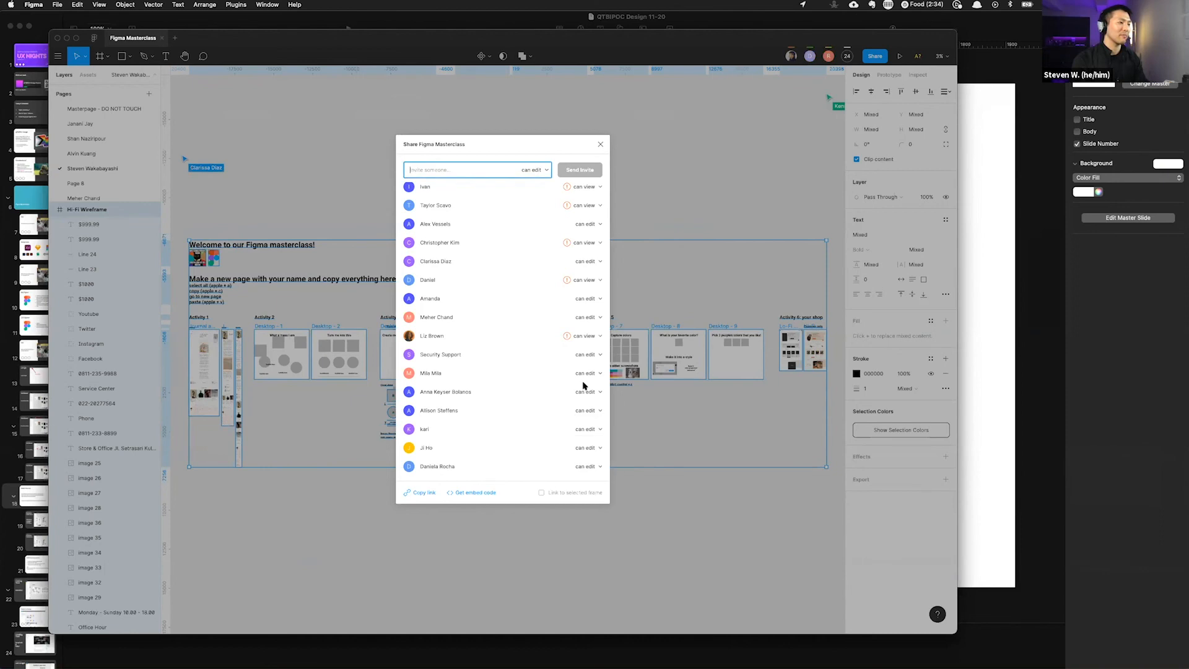
Step: Set the remaining collaborators at the top of the share list to can edit and close the share dialog
{"action": "scroll", "coordinate": [582, 388], "scroll_direction": "up", "scroll_amount": 5}
{"action": "left_click", "coordinate": [590, 267]}
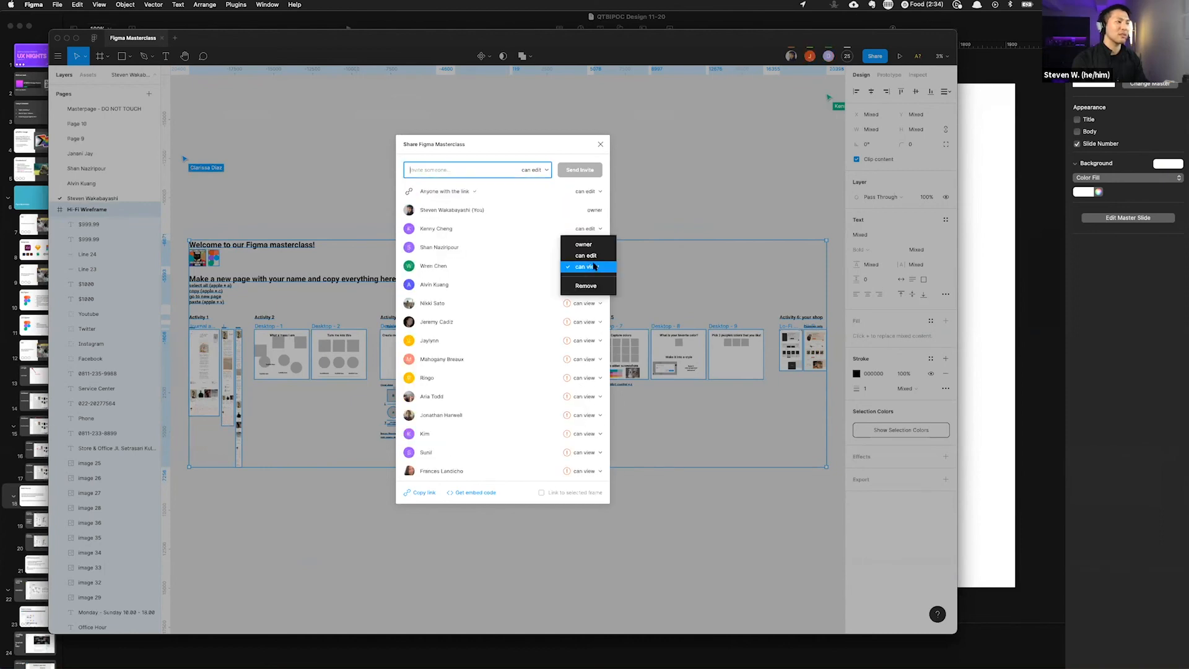
{"action": "left_click", "coordinate": [593, 259]}
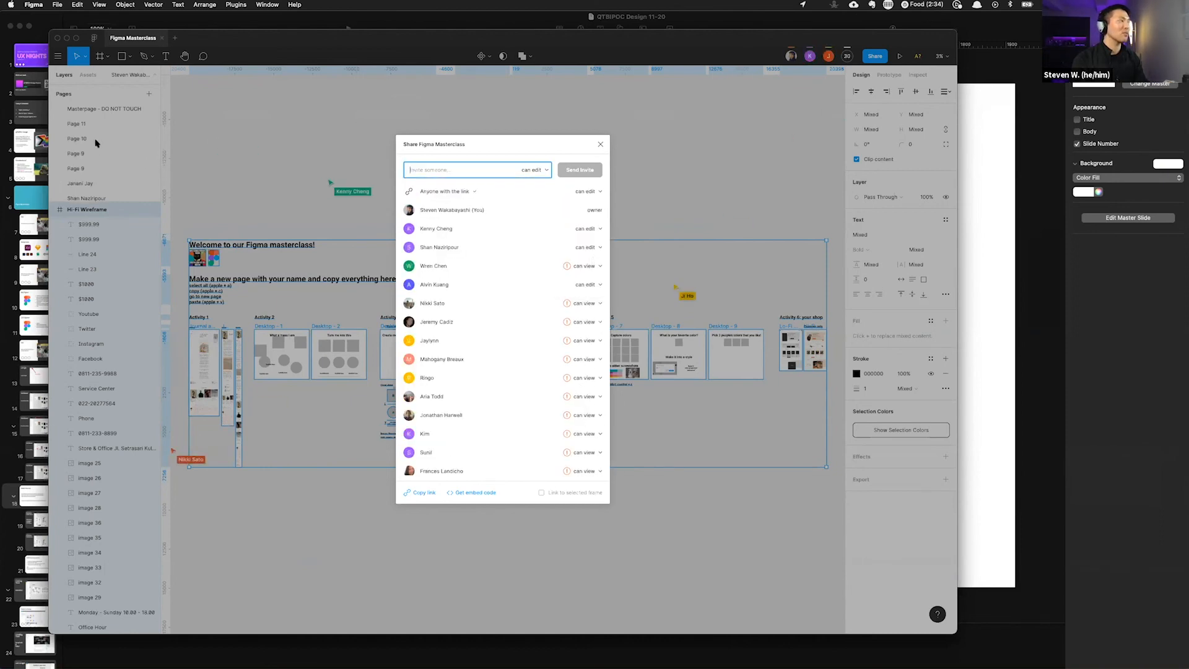
{"action": "left_click", "coordinate": [585, 305]}
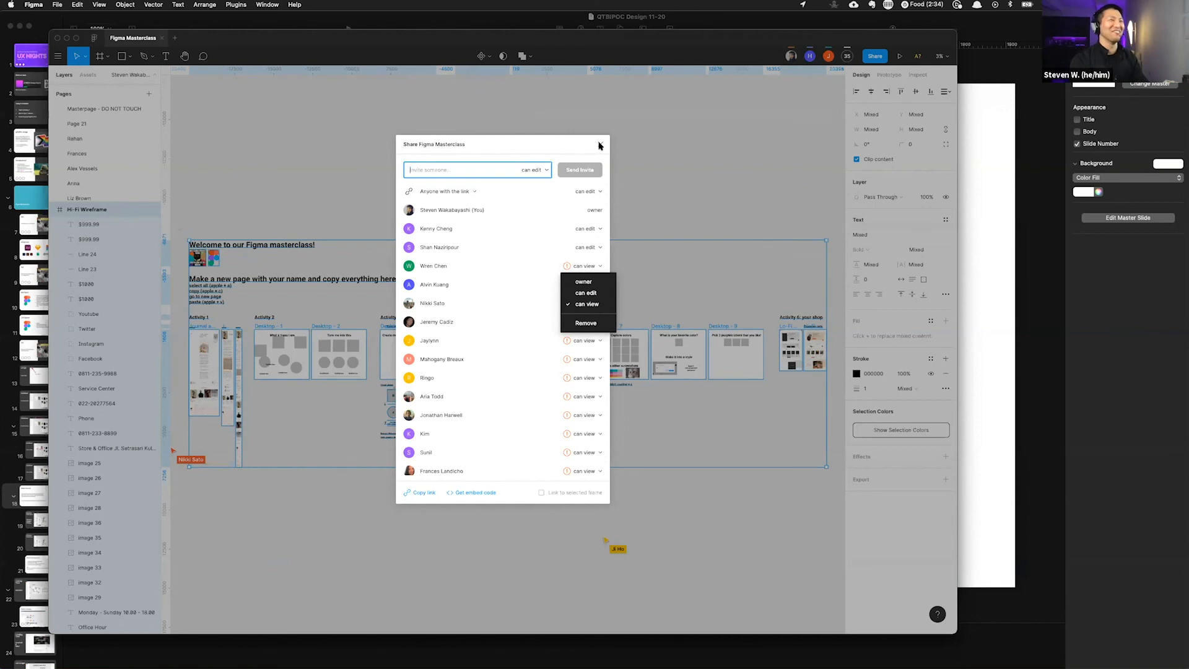
{"action": "left_click", "coordinate": [600, 146]}
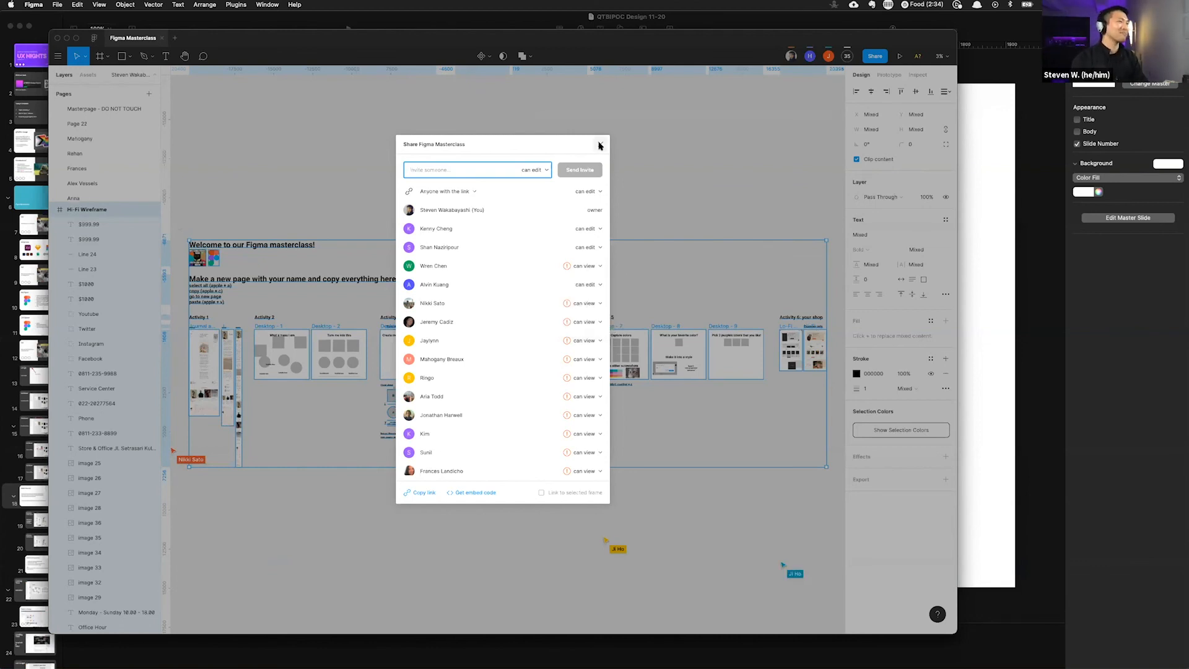
{"action": "left_click", "coordinate": [600, 145]}
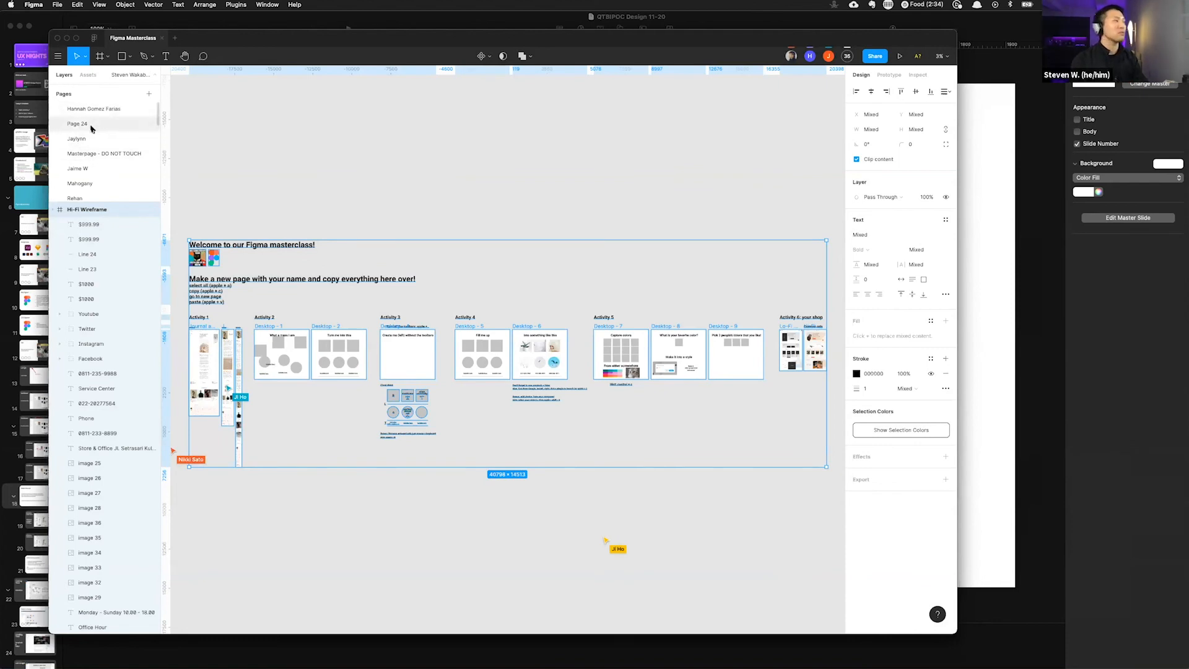
Step: Move the Masterpage - DO NOT TOUCH page back to the top of the pages list and enlarge the pages panel
{"action": "left_click_drag", "start_coordinate": [87, 154], "coordinate": [97, 109]}
{"action": "scroll", "coordinate": [106, 143], "scroll_direction": "down", "scroll_amount": 3}
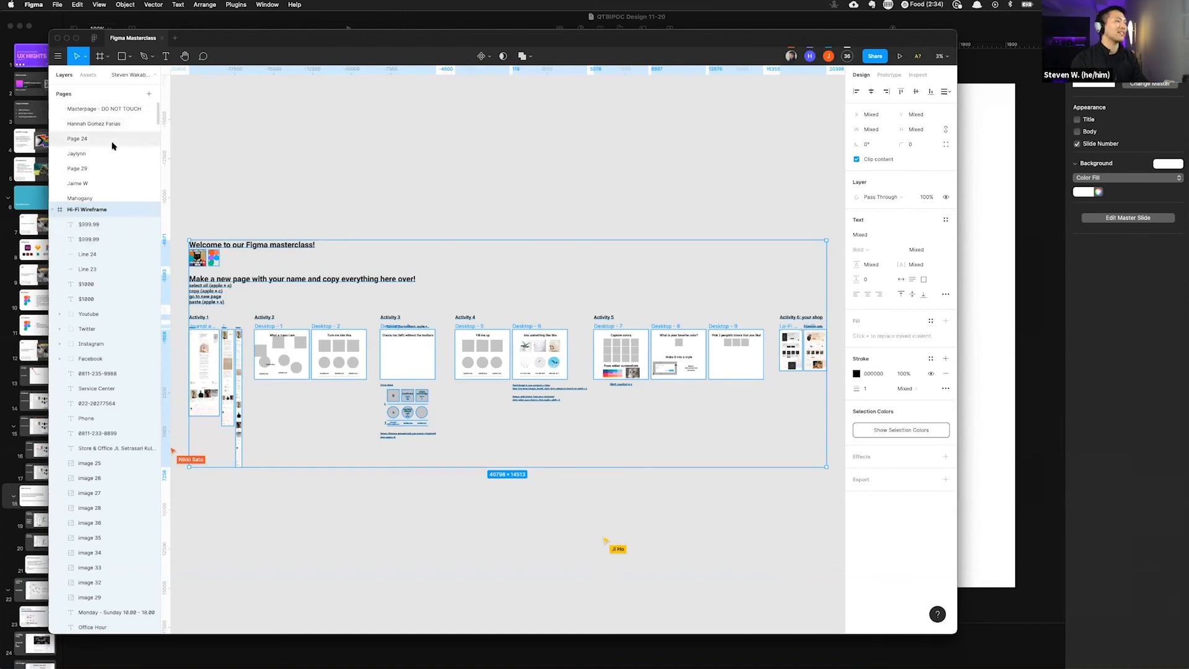
{"action": "left_click_drag", "start_coordinate": [104, 204], "coordinate": [121, 391]}
{"action": "scroll", "coordinate": [85, 304], "scroll_direction": "down", "scroll_amount": 5}
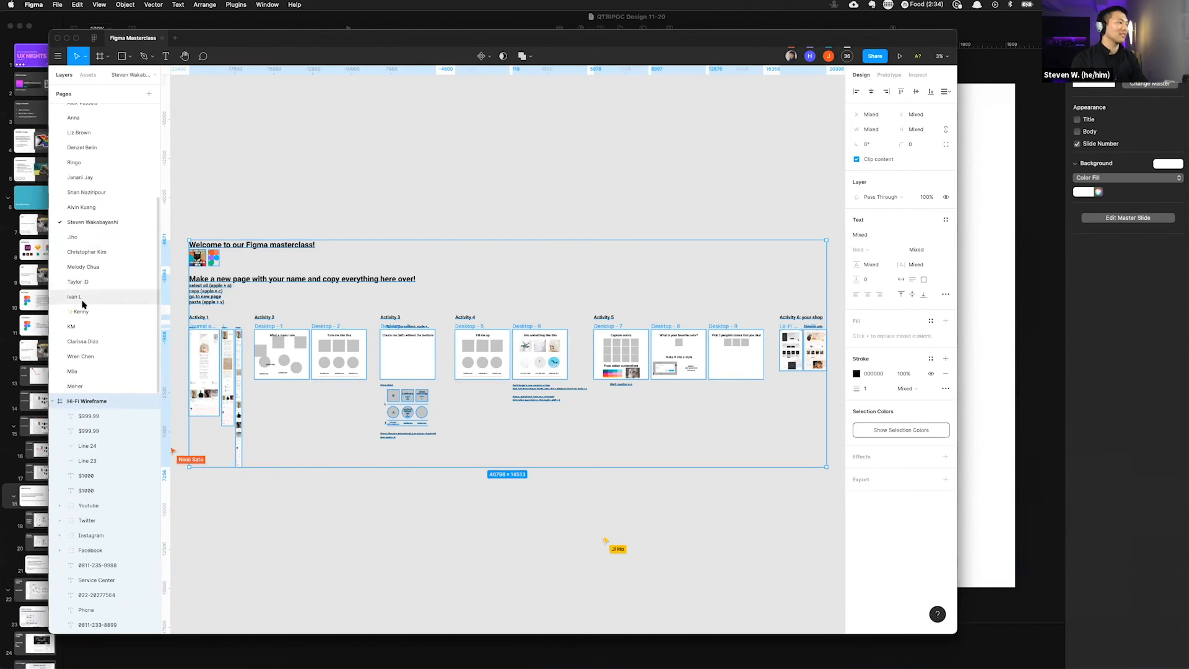
{"action": "scroll", "coordinate": [83, 303], "scroll_direction": "up", "scroll_amount": 9}
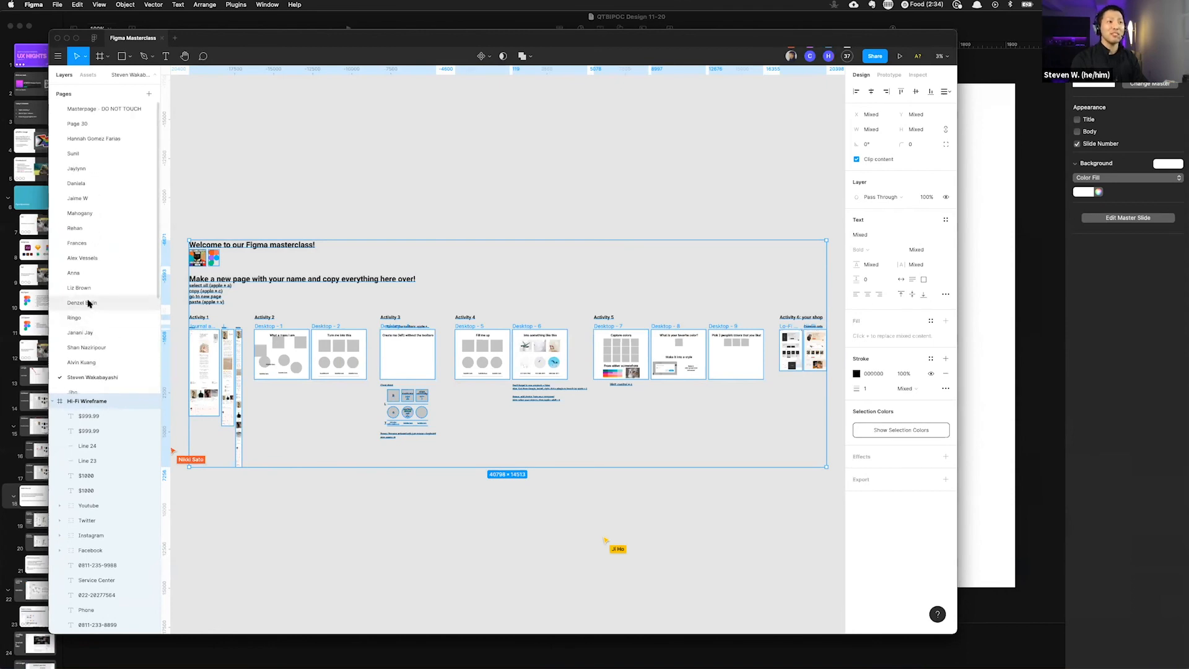
{"action": "scroll", "coordinate": [93, 303], "scroll_direction": "down", "scroll_amount": 5}
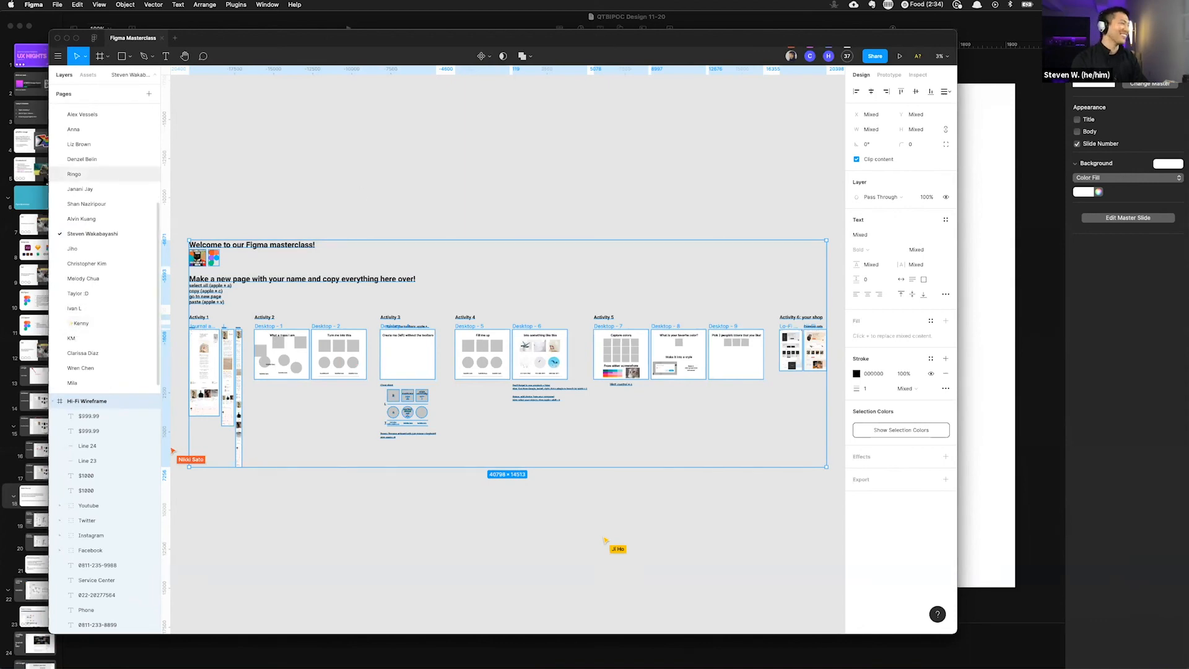
{"action": "scroll", "coordinate": [95, 259], "scroll_direction": "up", "scroll_amount": 5}
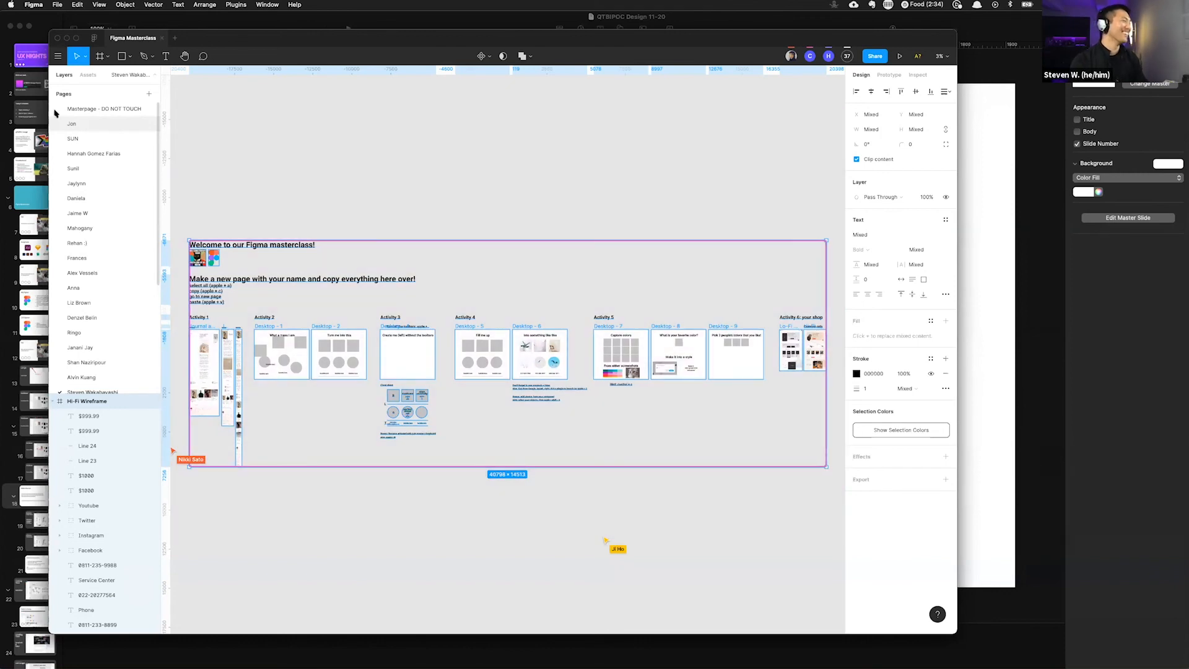
Step: Open the Masterpage - DO NOT TOUCH page and browse its content and the participants' pages list
{"action": "left_click", "coordinate": [85, 110]}
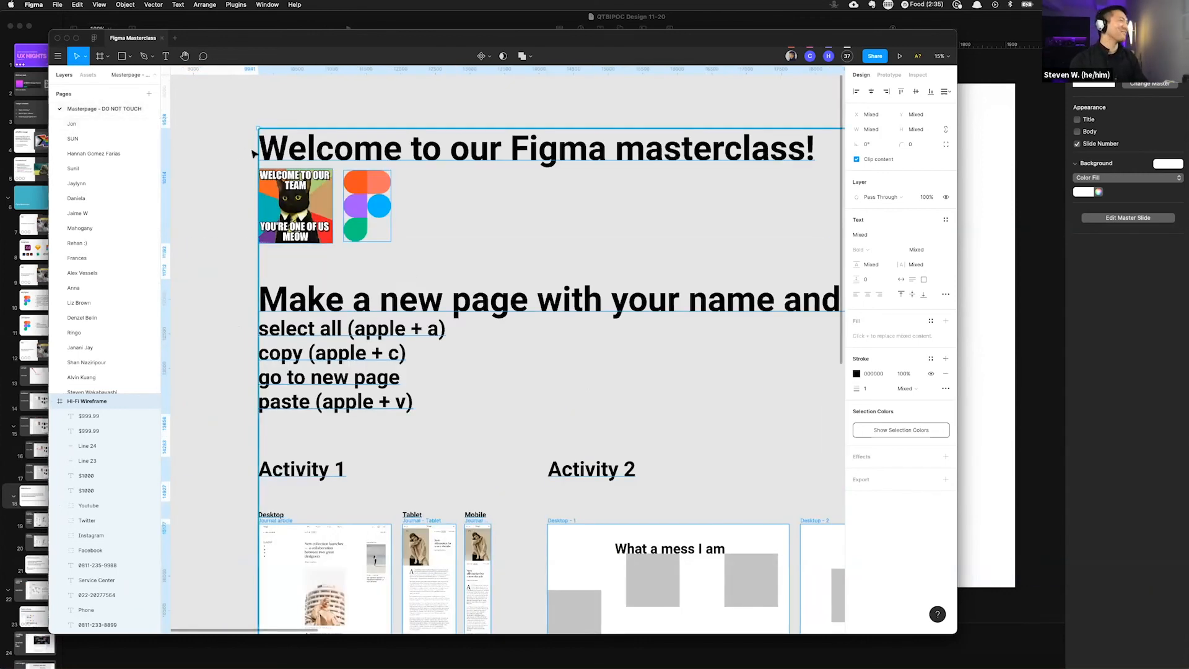
{"action": "left_click", "coordinate": [229, 150]}
{"action": "scroll", "coordinate": [233, 136], "scroll_direction": "down", "scroll_amount": 4}
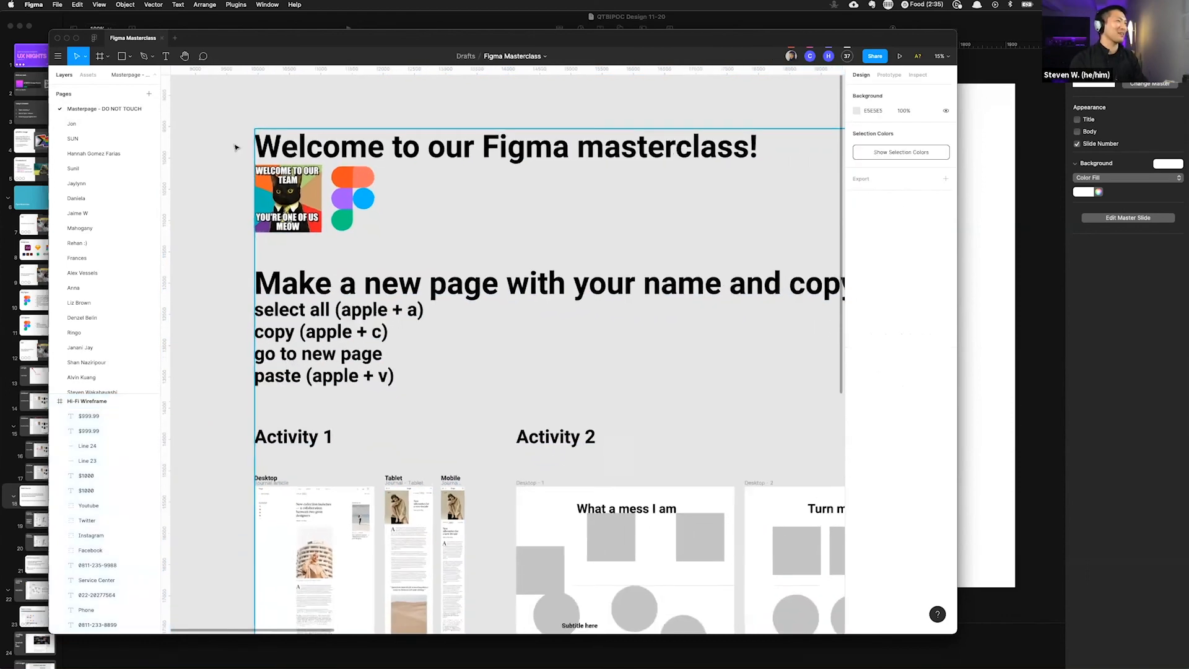
{"action": "scroll", "coordinate": [232, 127], "scroll_direction": "down", "scroll_amount": 2}
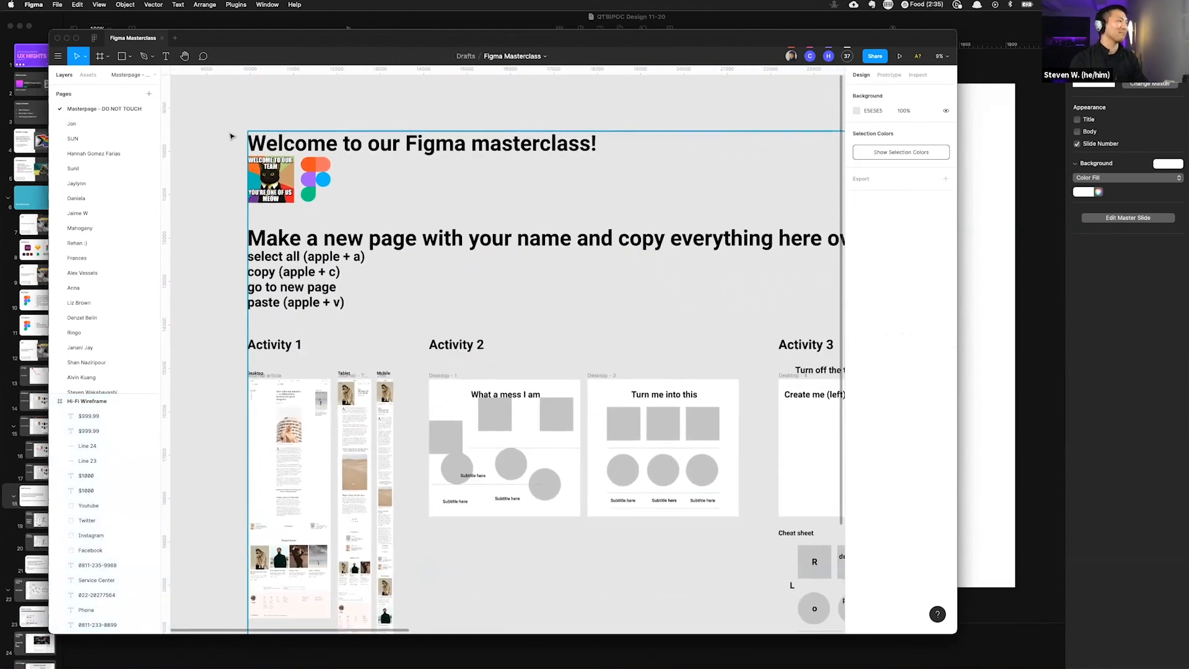
{"action": "scroll", "coordinate": [230, 131], "scroll_direction": "down", "scroll_amount": 2}
{"action": "scroll", "coordinate": [205, 186], "scroll_direction": "up", "scroll_amount": 1}
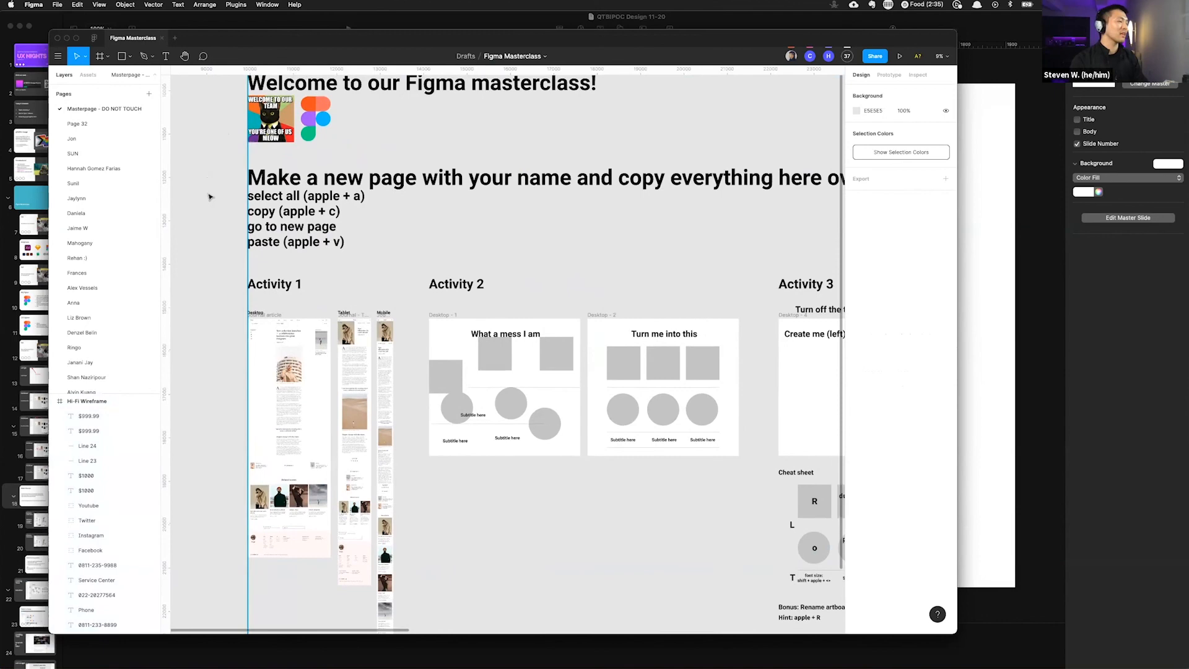
{"action": "scroll", "coordinate": [213, 185], "scroll_direction": "up", "scroll_amount": 3}
{"action": "scroll", "coordinate": [218, 184], "scroll_direction": "up", "scroll_amount": 5}
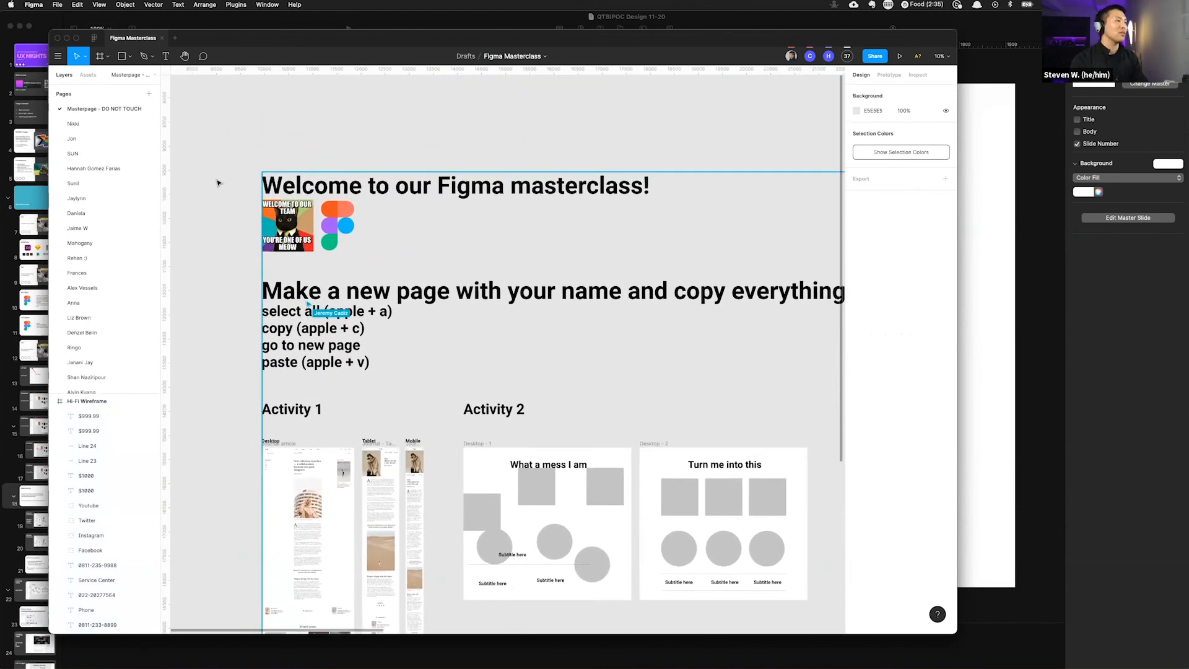
{"action": "scroll", "coordinate": [211, 214], "scroll_direction": "down", "scroll_amount": 3}
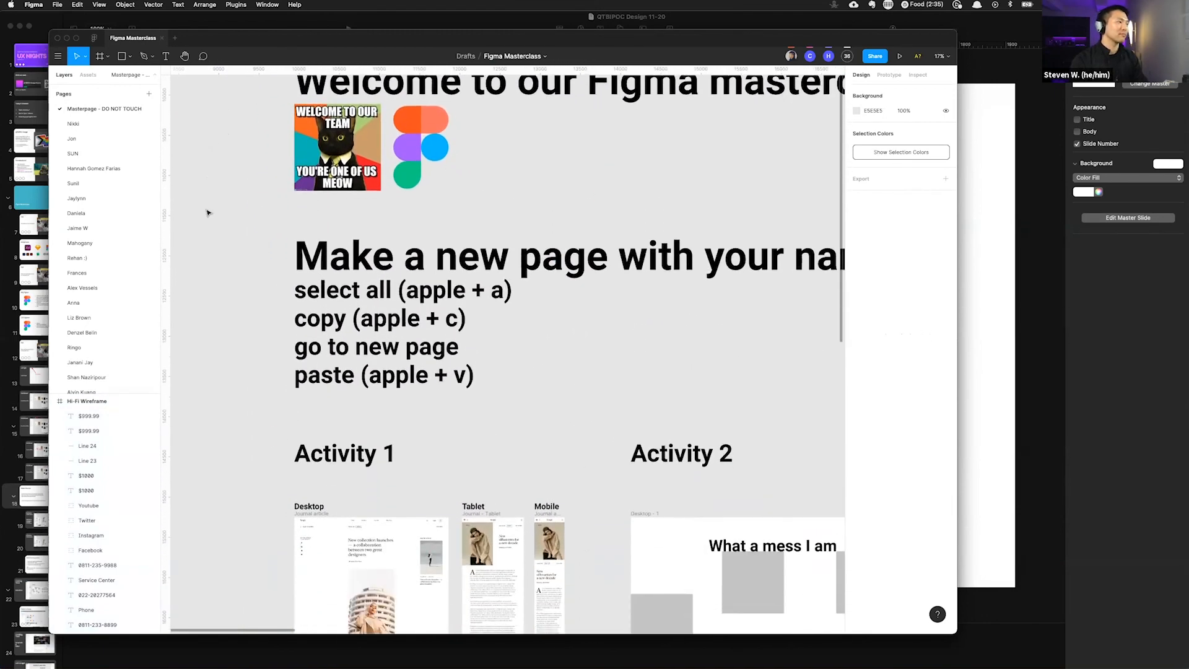
{"action": "scroll", "coordinate": [84, 143], "scroll_direction": "down", "scroll_amount": 5}
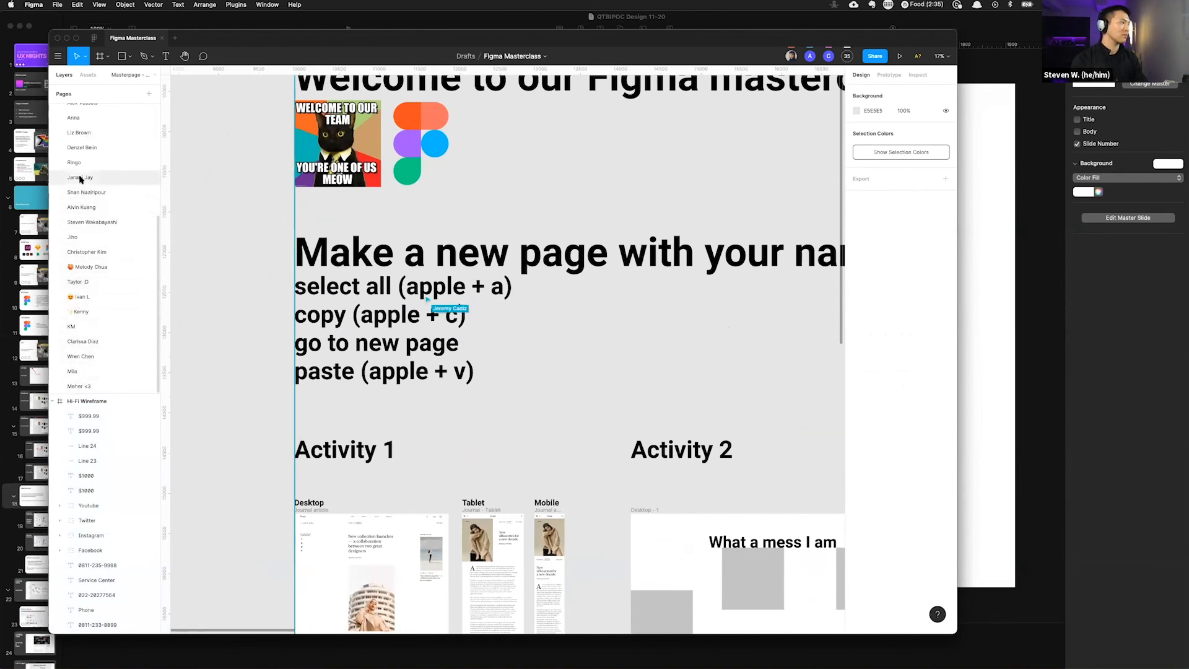
{"action": "scroll", "coordinate": [81, 135], "scroll_direction": "up", "scroll_amount": 5}
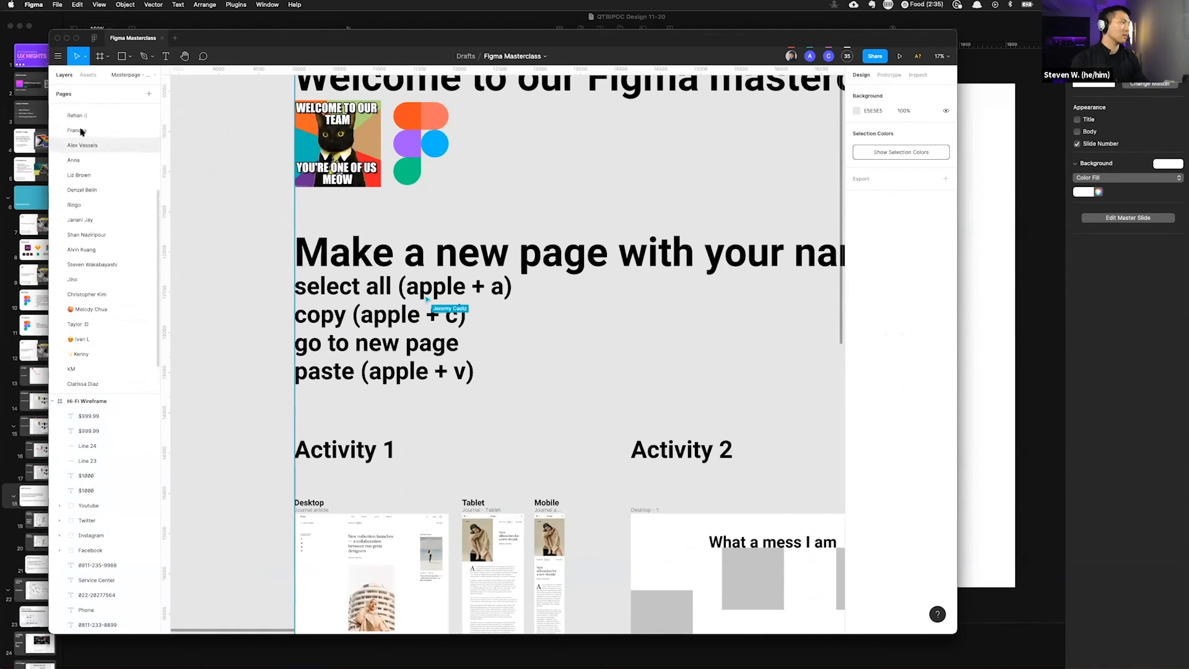
{"action": "scroll", "coordinate": [80, 142], "scroll_direction": "up", "scroll_amount": 5}
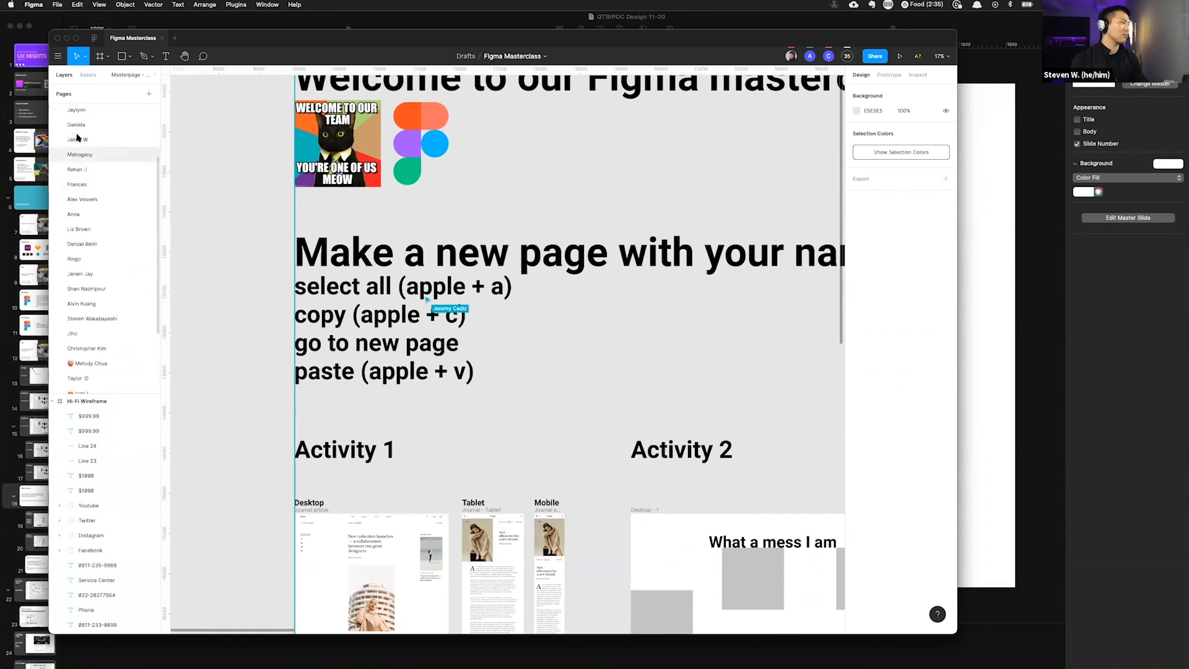
Step: Browse the masterpage content and pages list, demonstrating selecting everything on the page and then deselecting
{"action": "scroll", "coordinate": [79, 155], "scroll_direction": "up", "scroll_amount": 3}
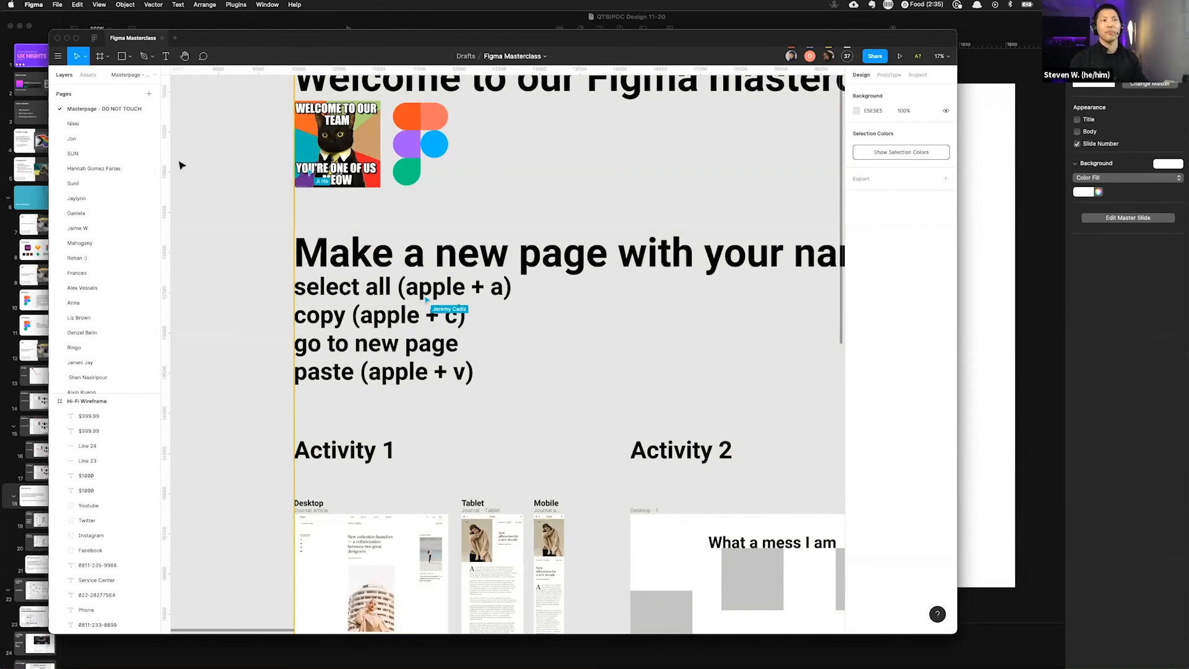
{"action": "scroll", "coordinate": [239, 234], "scroll_direction": "up", "scroll_amount": 1}
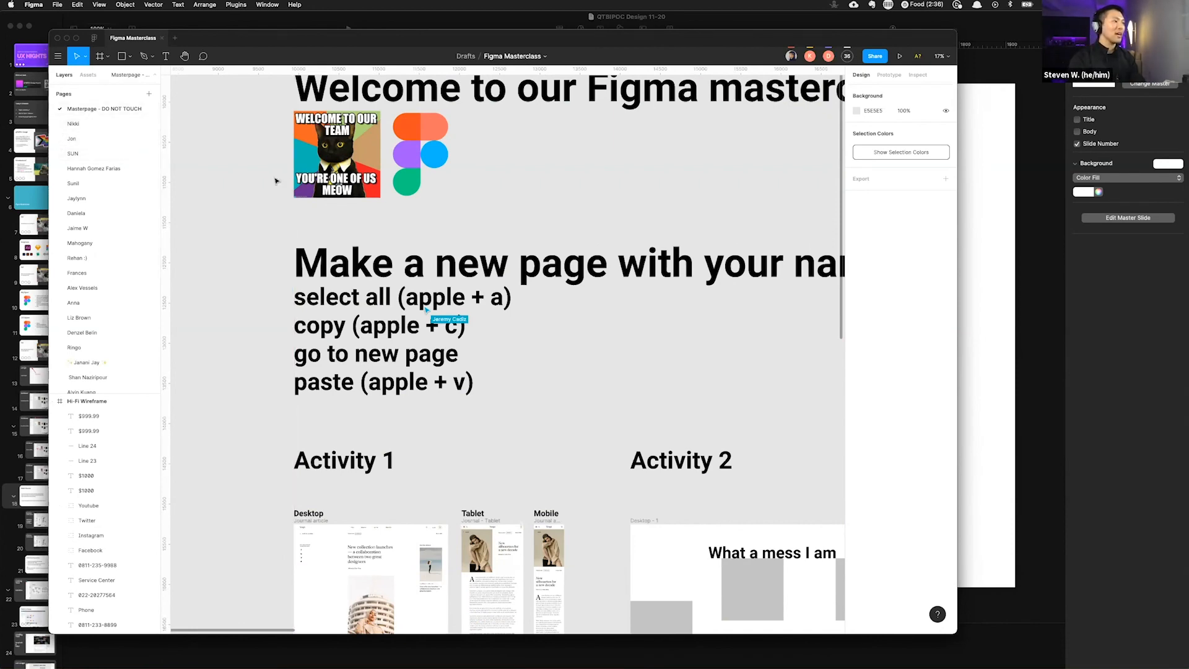
{"action": "scroll", "coordinate": [272, 182], "scroll_direction": "down", "scroll_amount": 2}
{"action": "scroll", "coordinate": [273, 183], "scroll_direction": "down", "scroll_amount": 10}
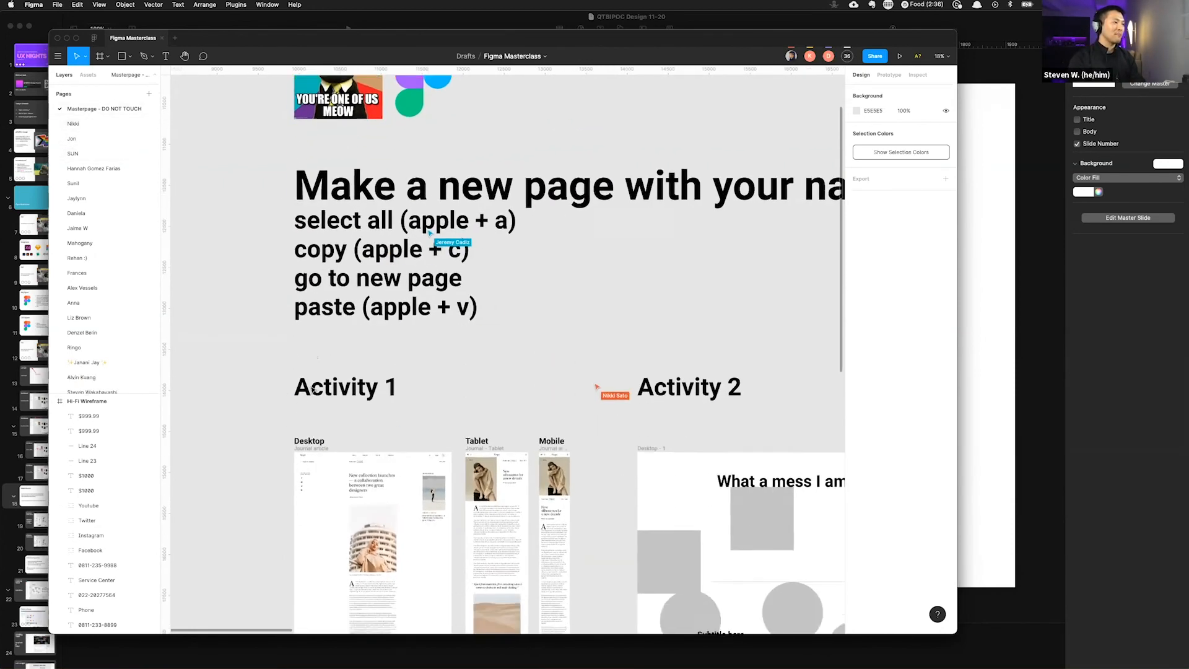
{"action": "scroll", "coordinate": [311, 390], "scroll_direction": "up", "scroll_amount": 3}
{"action": "scroll", "coordinate": [311, 390], "scroll_direction": "up", "scroll_amount": 6}
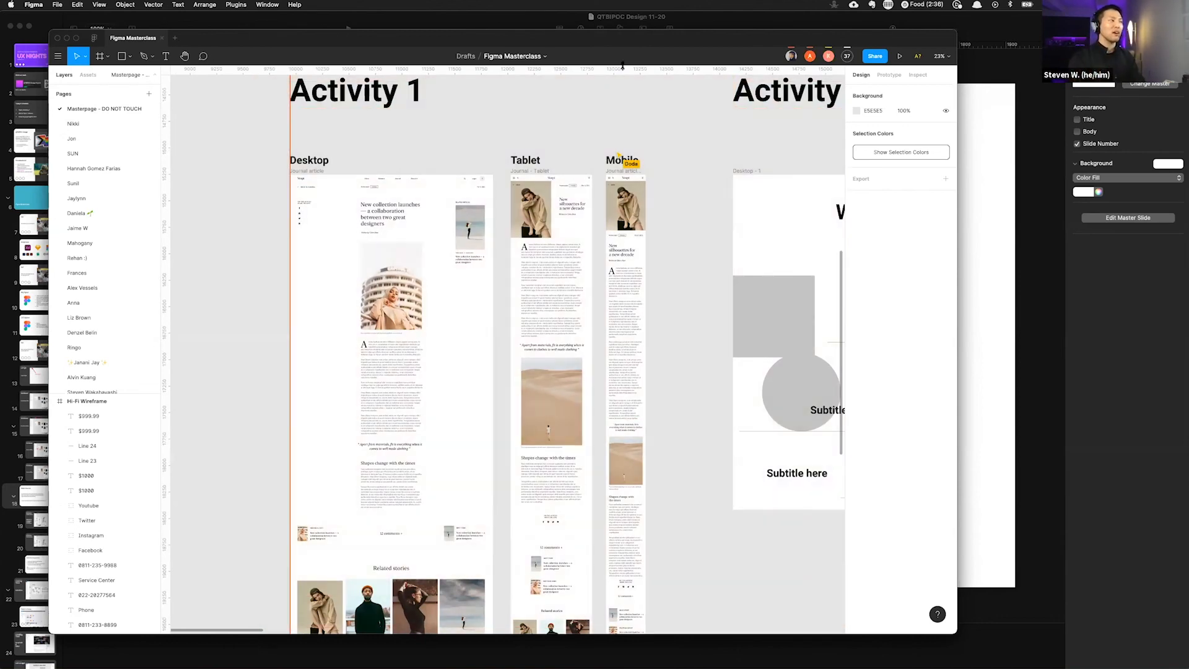
{"action": "scroll", "coordinate": [460, 194], "scroll_direction": "down", "scroll_amount": 5}
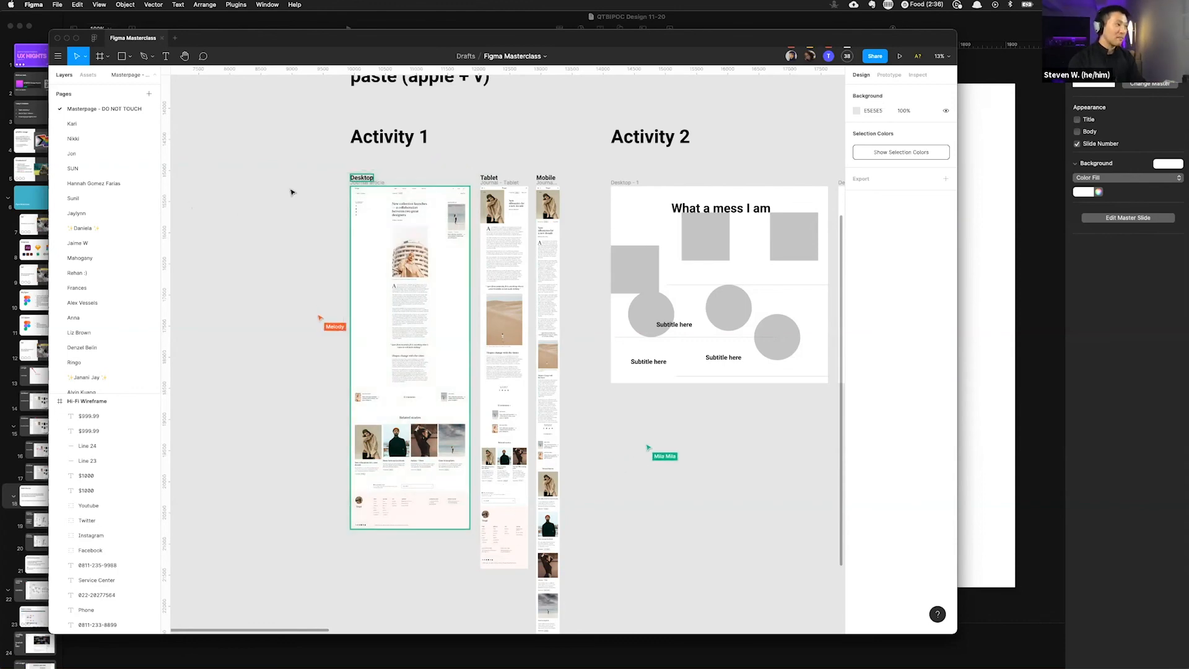
{"action": "key", "text": "super+a"}
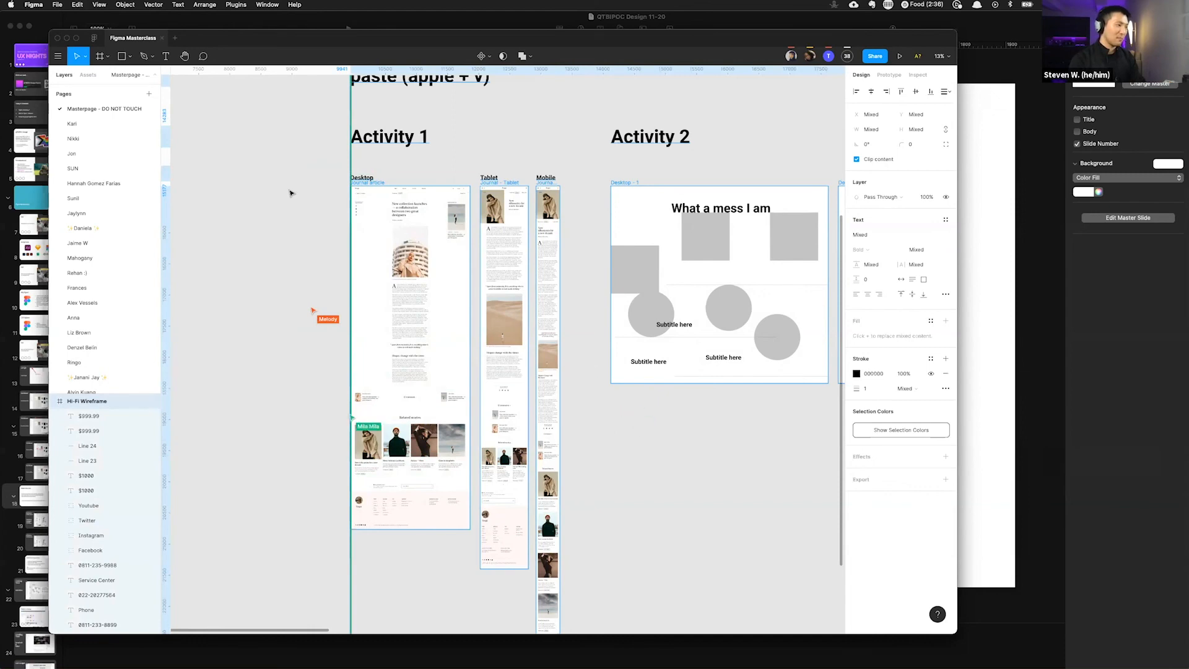
{"action": "left_click", "coordinate": [290, 193]}
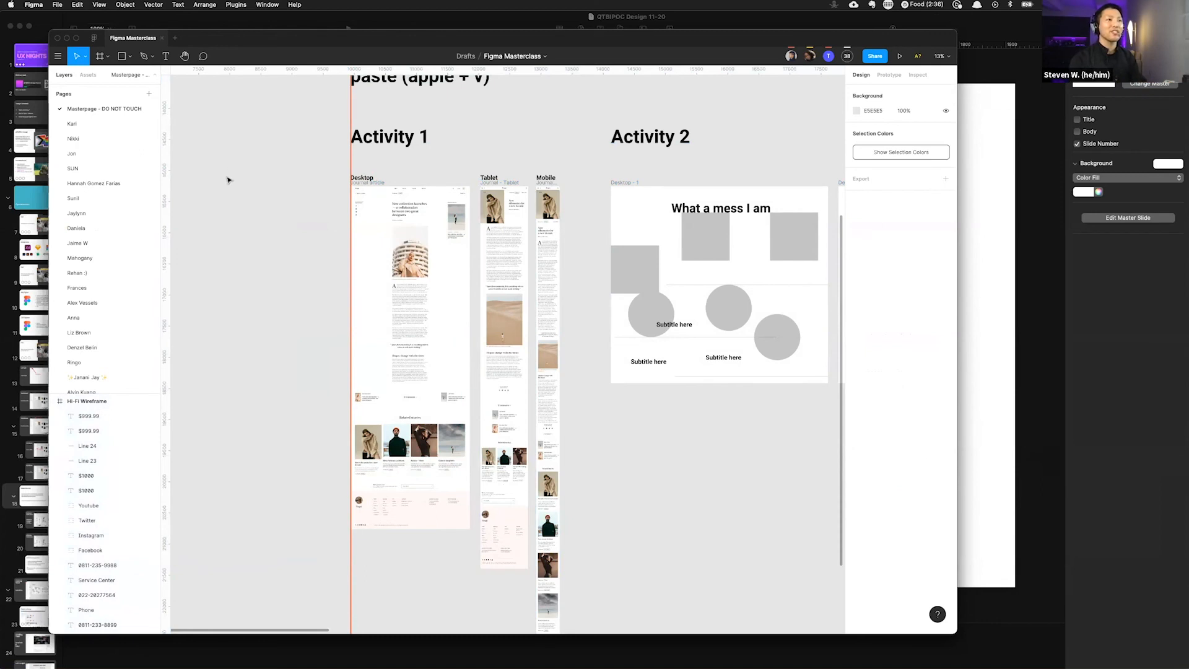
Step: Show the masterpage page's options menu without choosing anything, then select and deselect the desktop article's Body group
{"action": "right_click", "coordinate": [105, 109]}
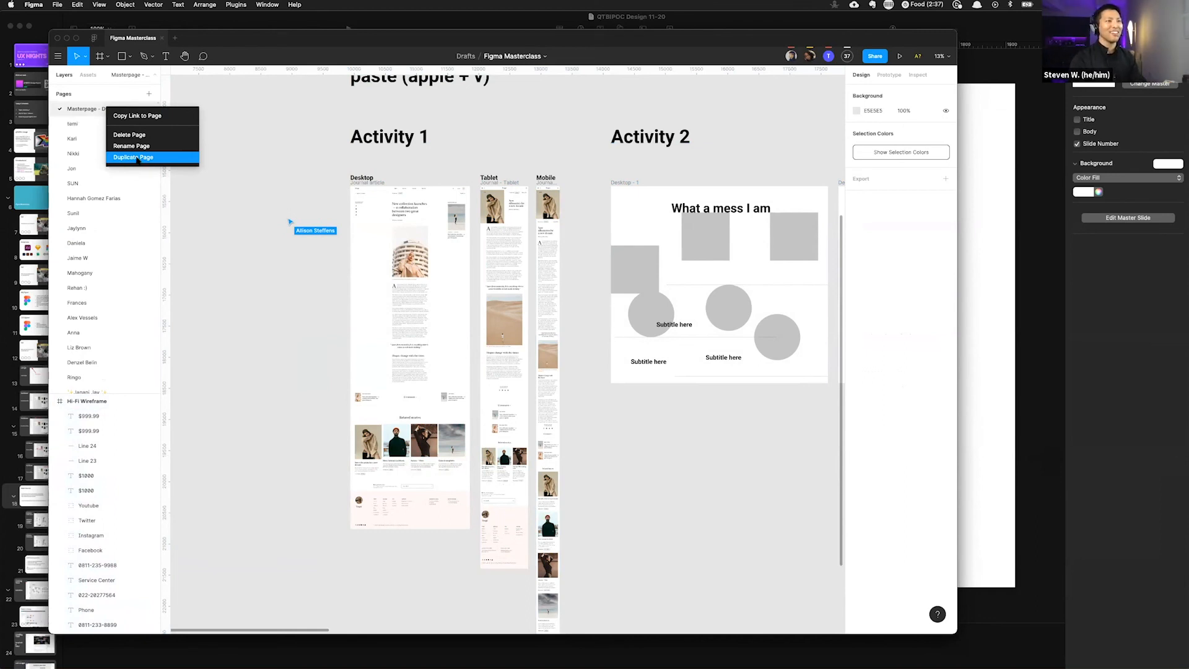
{"action": "left_click", "coordinate": [285, 102]}
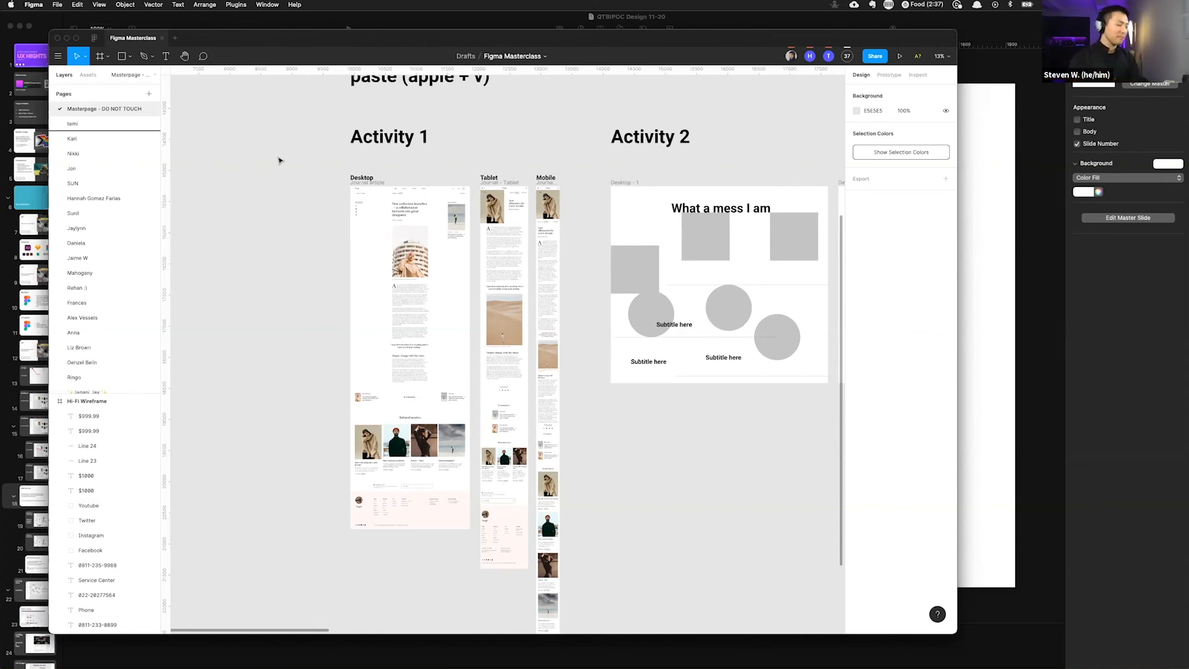
{"action": "scroll", "coordinate": [463, 231], "scroll_direction": "up", "scroll_amount": 3}
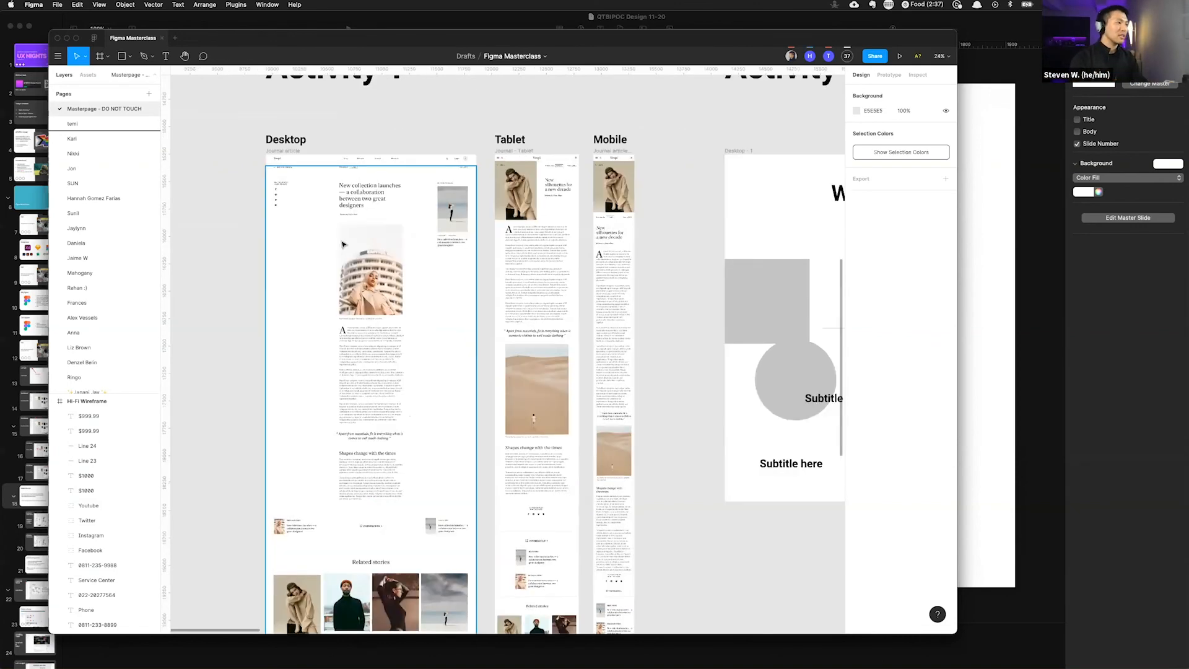
{"action": "left_click", "coordinate": [332, 245]}
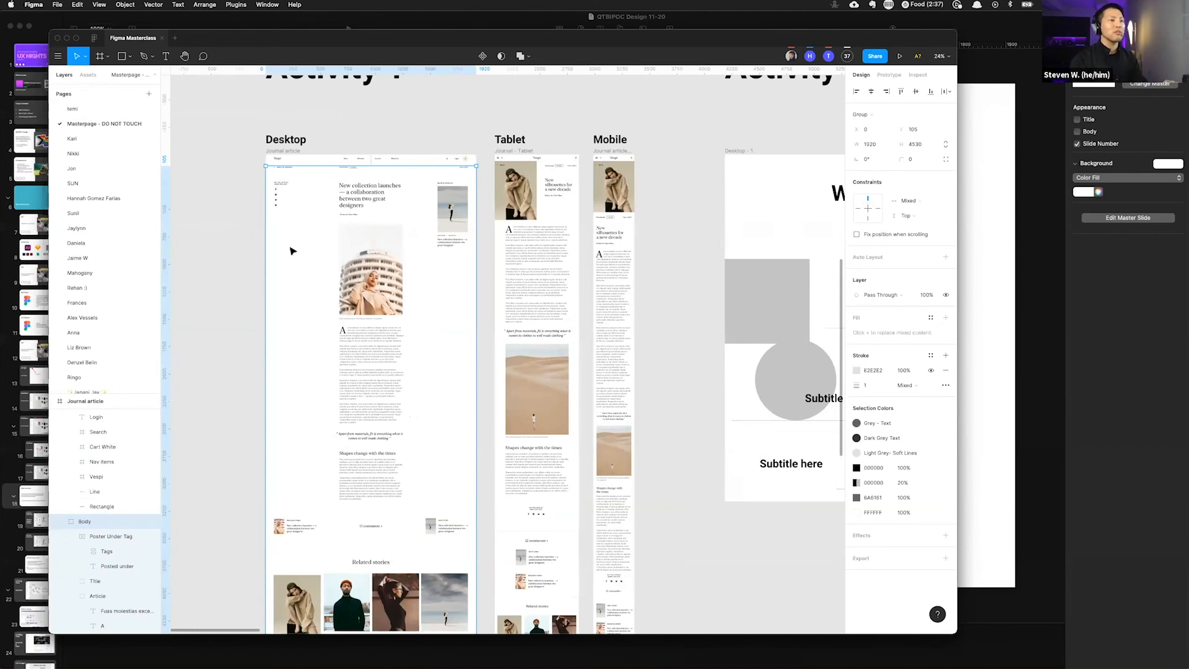
{"action": "left_click", "coordinate": [235, 229]}
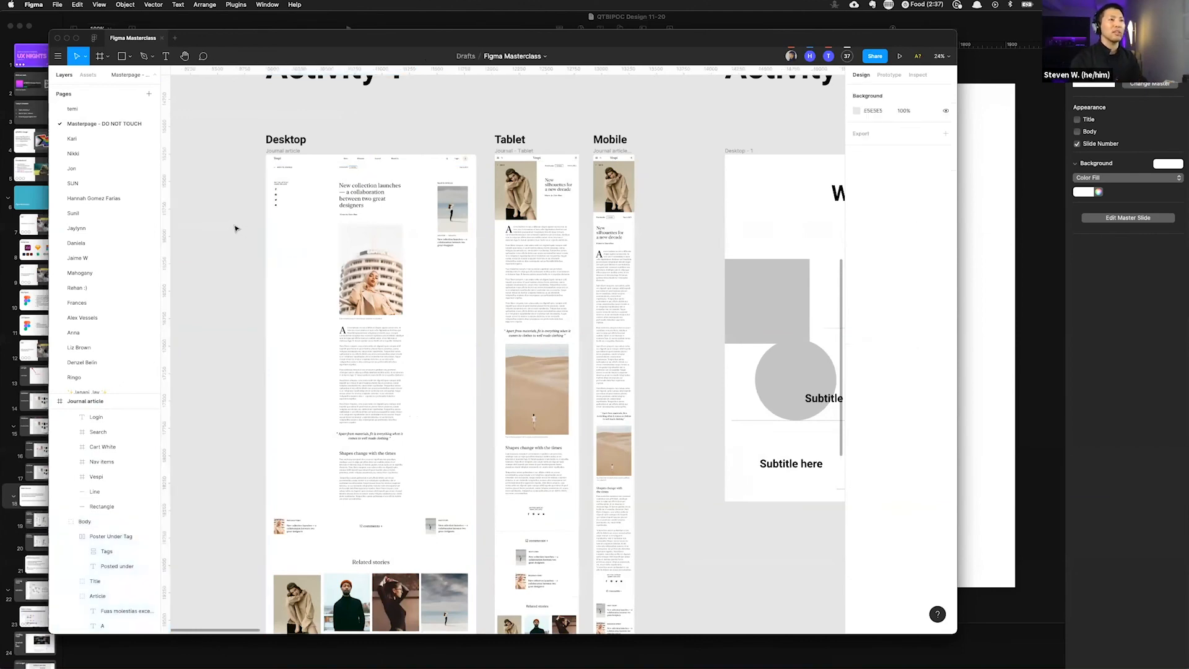
{"action": "scroll", "coordinate": [224, 232], "scroll_direction": "up", "scroll_amount": 3}
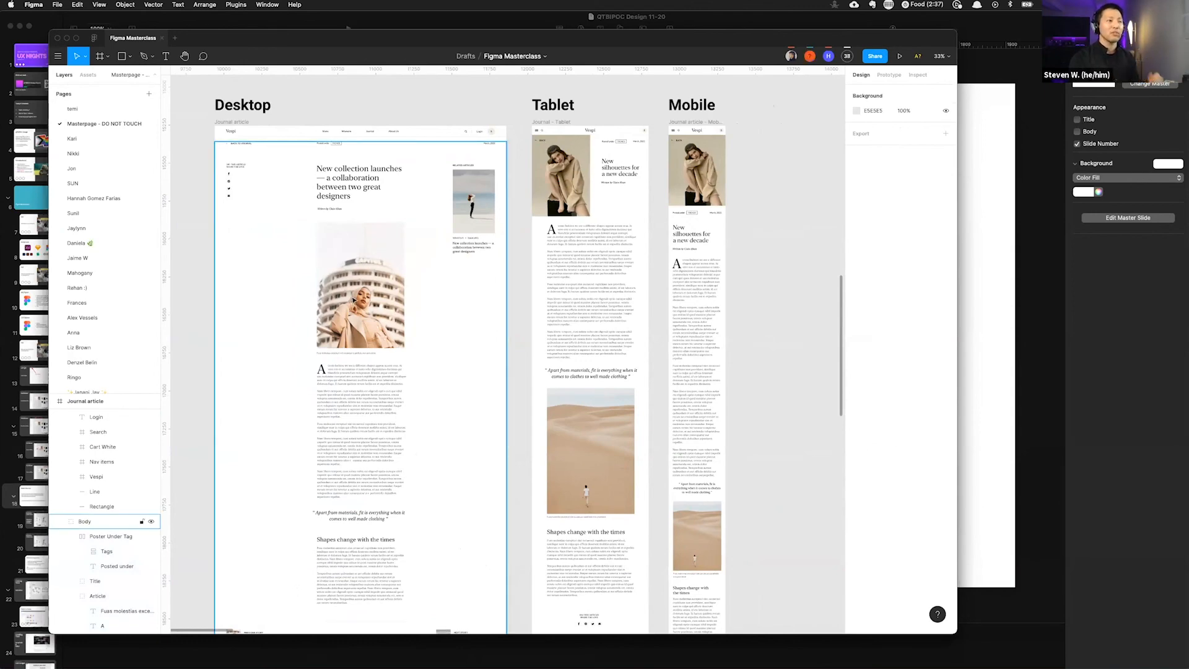
Step: Select the desktop article's Body group and shrink the pages list so the layers panel gets more room
{"action": "left_click", "coordinate": [325, 174]}
{"action": "scroll", "coordinate": [100, 248], "scroll_direction": "up", "scroll_amount": 1}
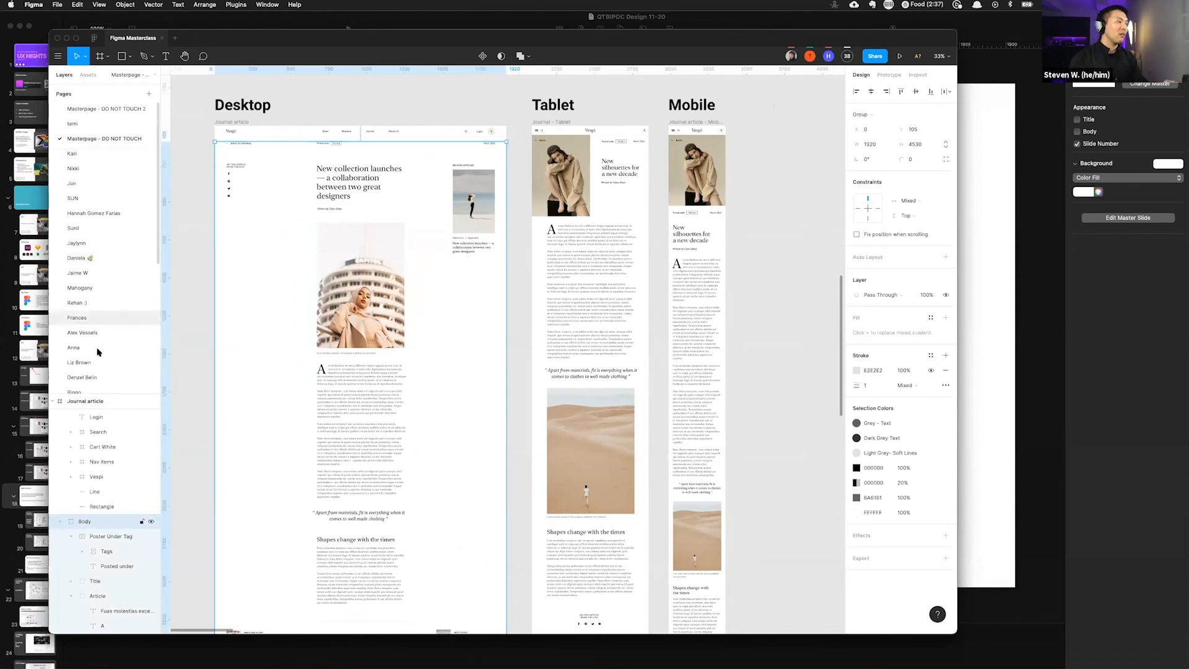
{"action": "left_click_drag", "start_coordinate": [115, 223], "coordinate": [116, 206]}
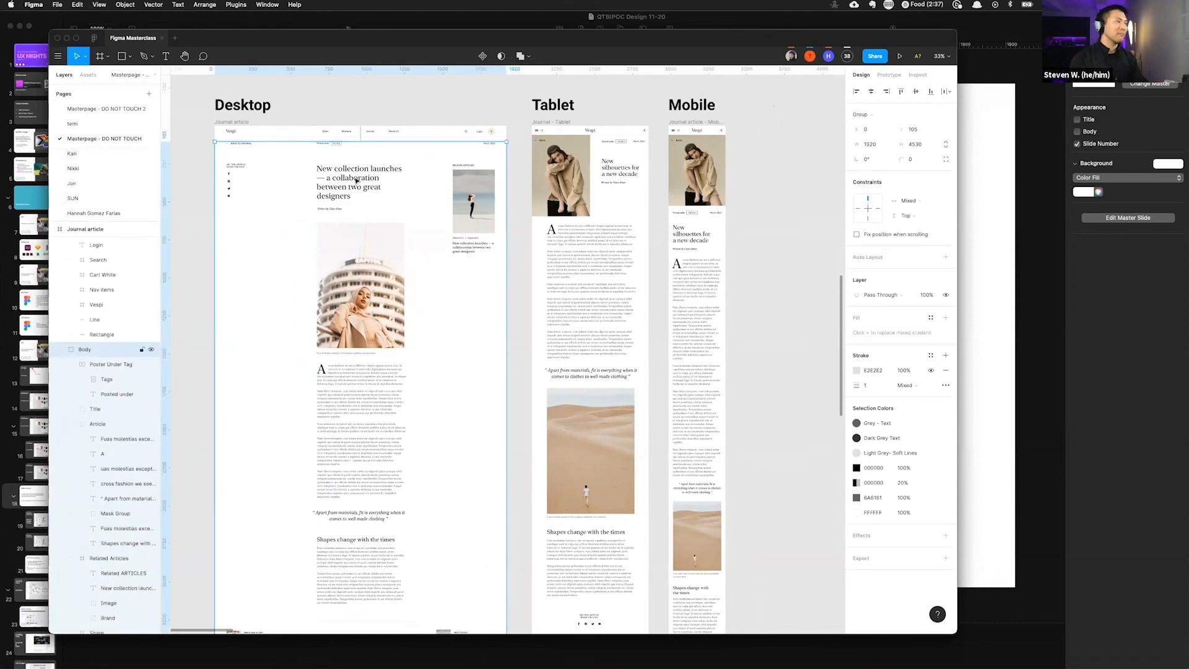
{"action": "scroll", "coordinate": [95, 308], "scroll_direction": "up", "scroll_amount": 3}
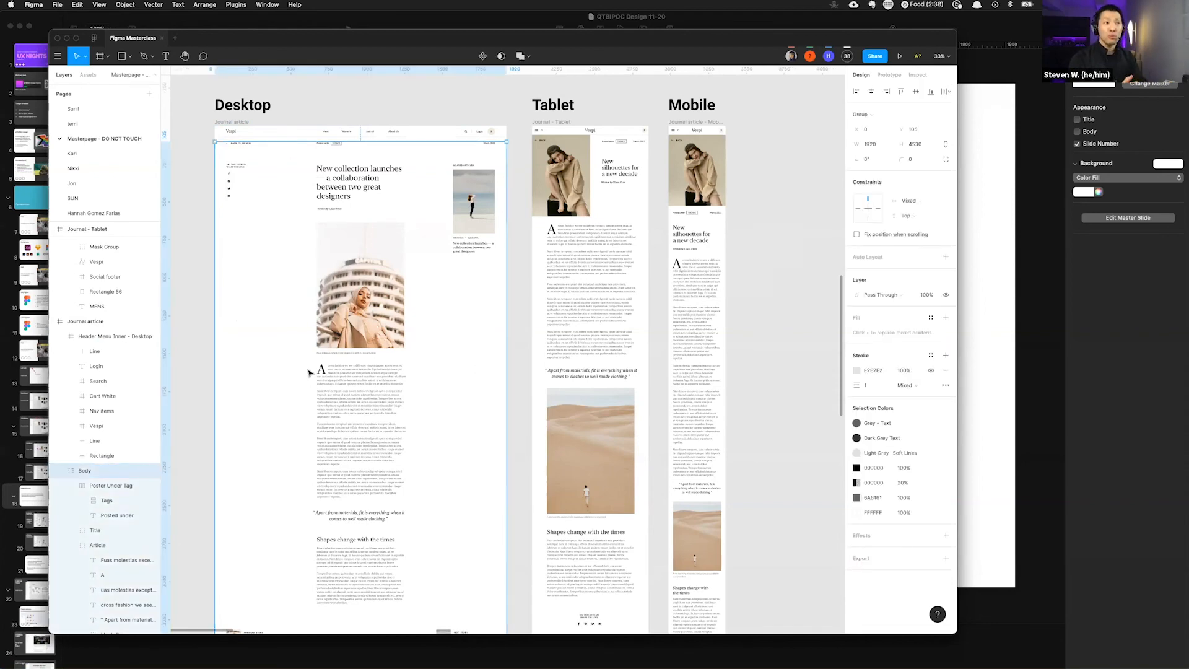
Step: Demonstrate selecting nested layers in the desktop article by double-clicking into the hero image and marquee-selecting elements
{"action": "double_click", "coordinate": [370, 307]}
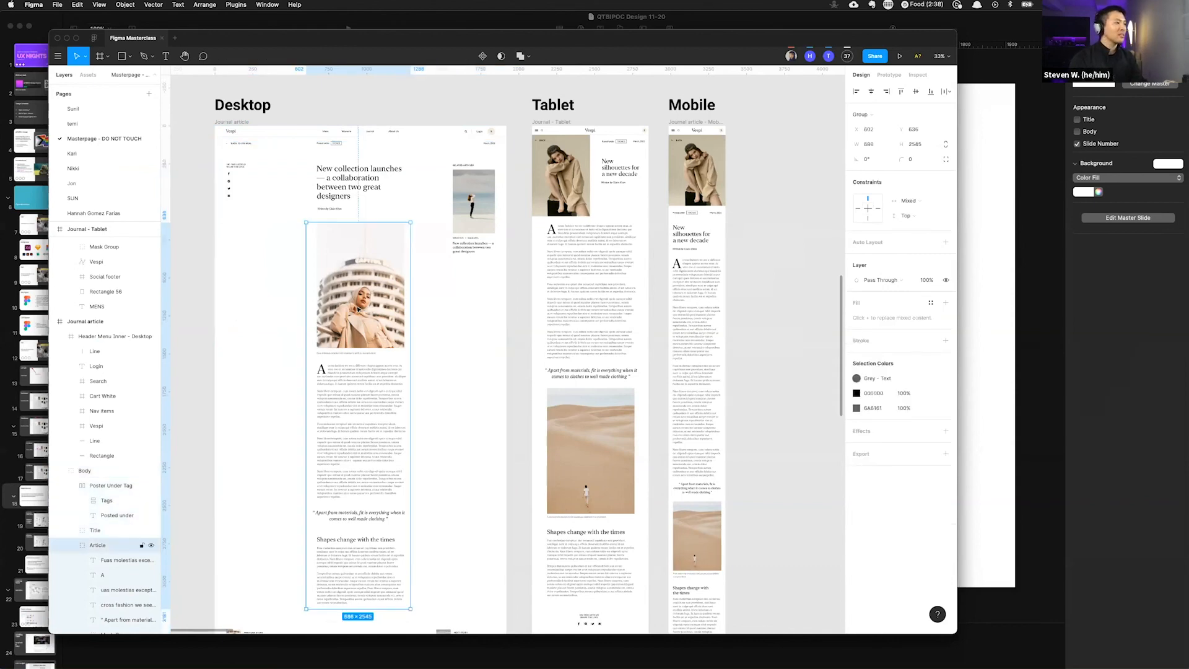
{"action": "double_click", "coordinate": [358, 310]}
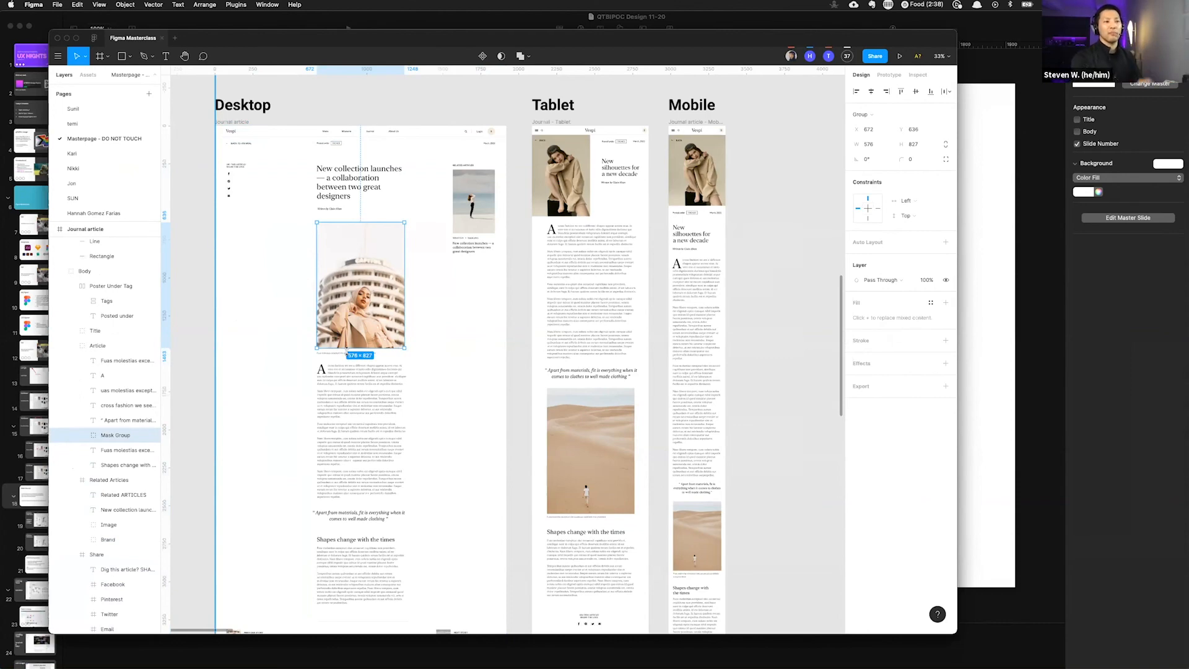
{"action": "left_click", "coordinate": [259, 297]}
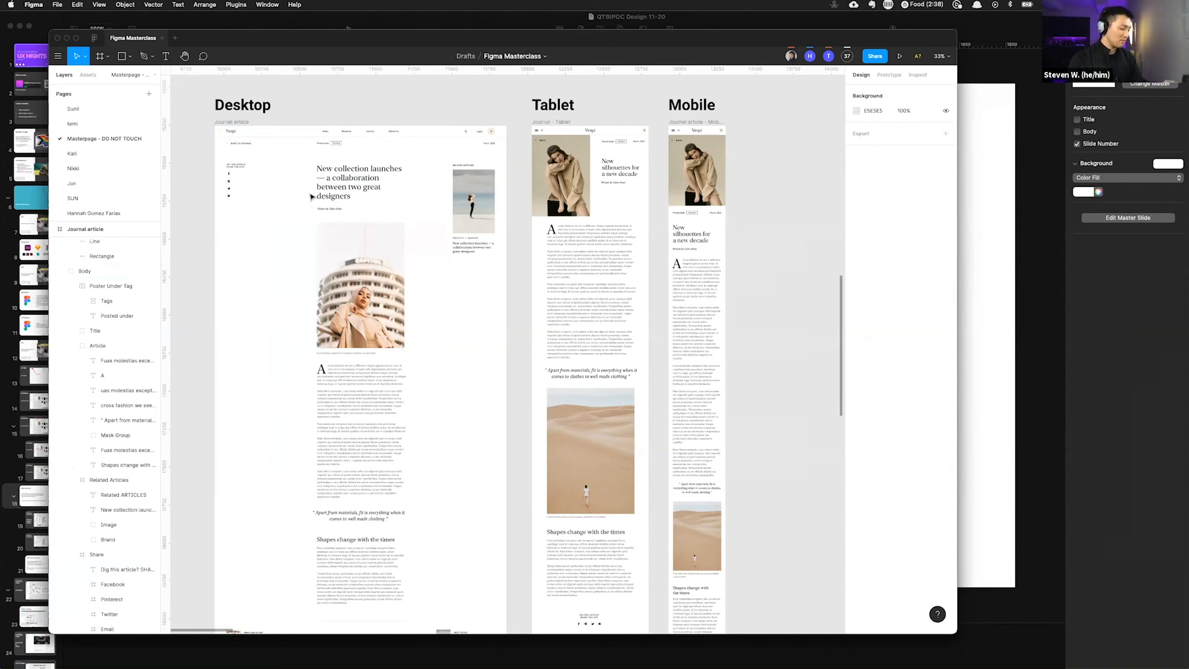
{"action": "left_click_drag", "start_coordinate": [313, 99], "coordinate": [406, 452]}
{"action": "left_click_drag", "start_coordinate": [306, 100], "coordinate": [412, 403]}
{"action": "left_click", "coordinate": [373, 105]}
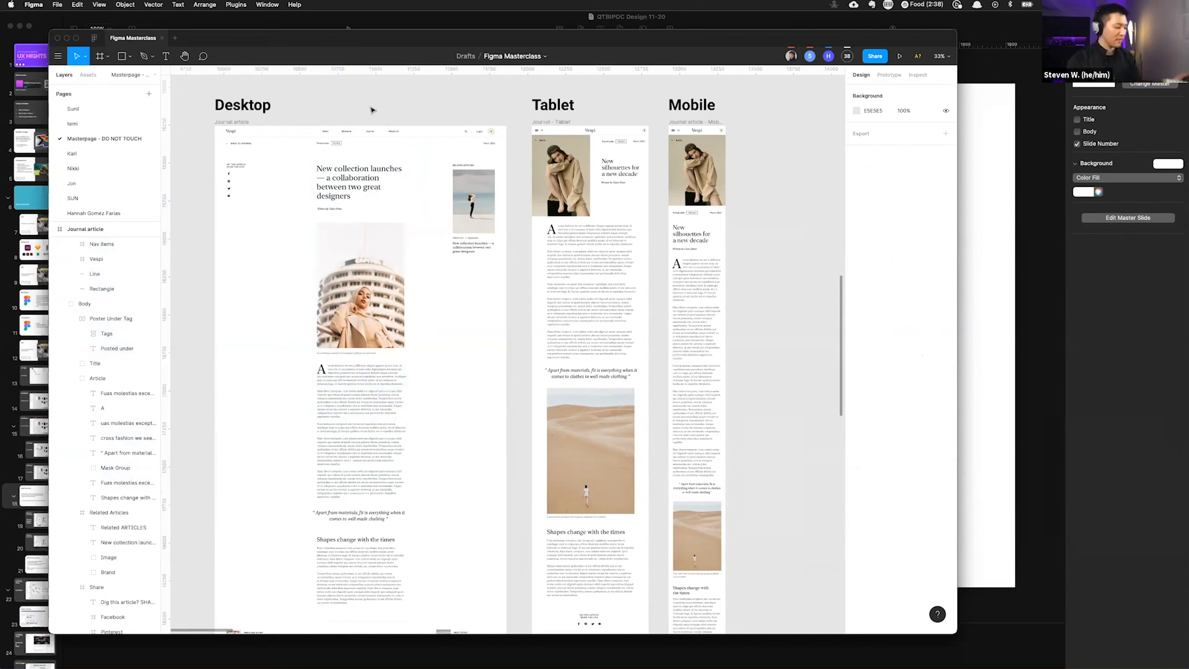
{"action": "left_click_drag", "start_coordinate": [309, 92], "coordinate": [418, 345]}
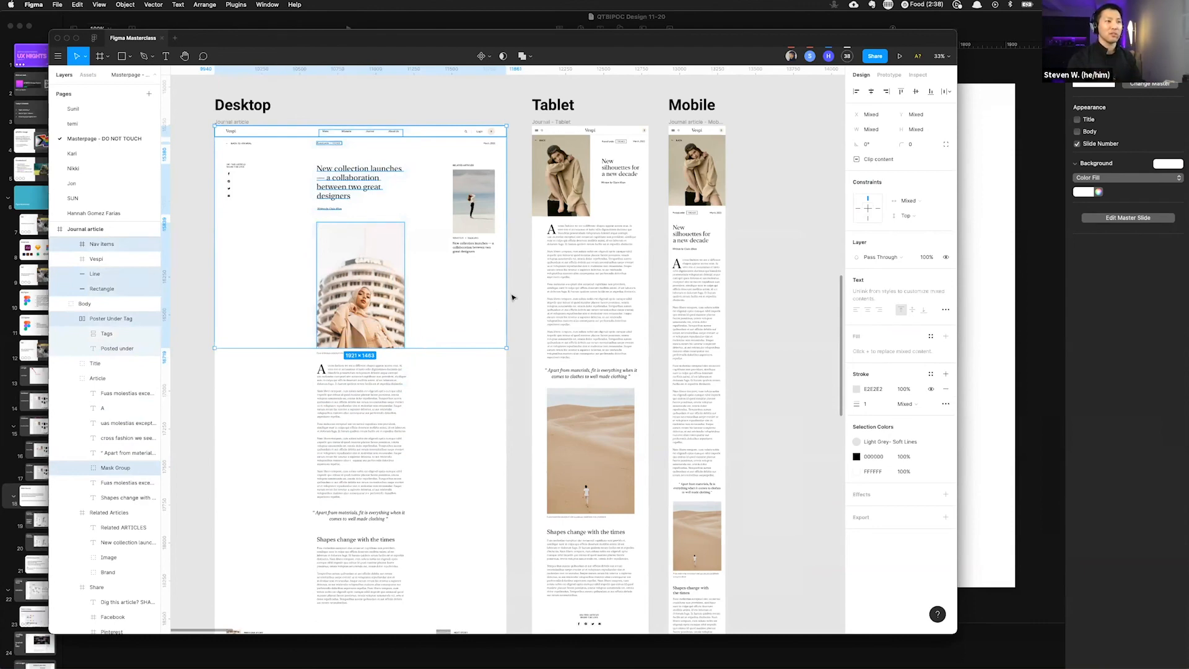
{"action": "left_click", "coordinate": [209, 291]}
{"action": "left_click_drag", "start_coordinate": [351, 273], "coordinate": [398, 289]}
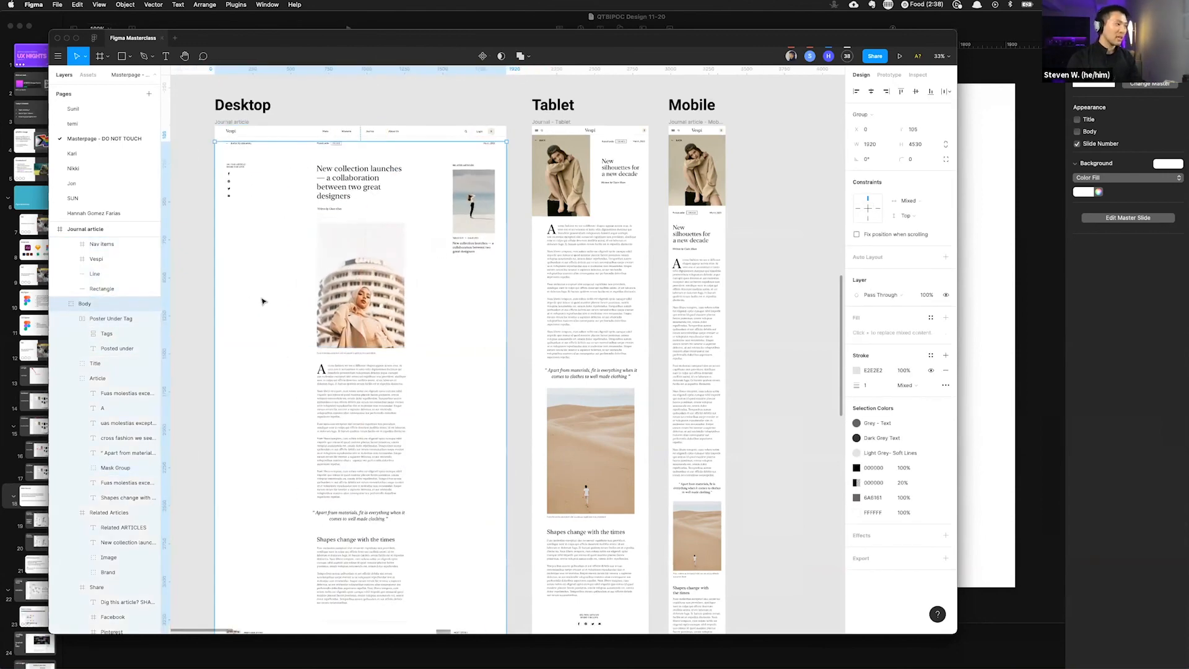
{"action": "left_click", "coordinate": [366, 306]}
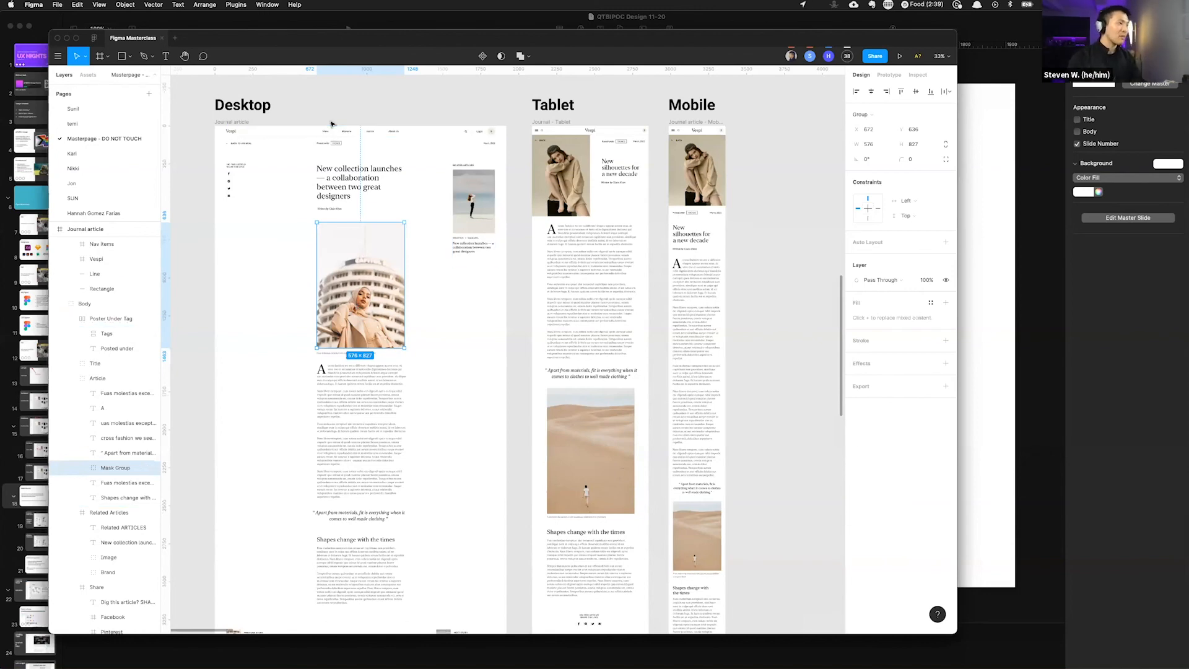
Step: Zoom into the desktop article header and practise marquee-selecting the navigation and header elements
{"action": "scroll", "coordinate": [336, 145], "scroll_direction": "up", "scroll_amount": 3}
{"action": "scroll", "coordinate": [336, 142], "scroll_direction": "up", "scroll_amount": 3}
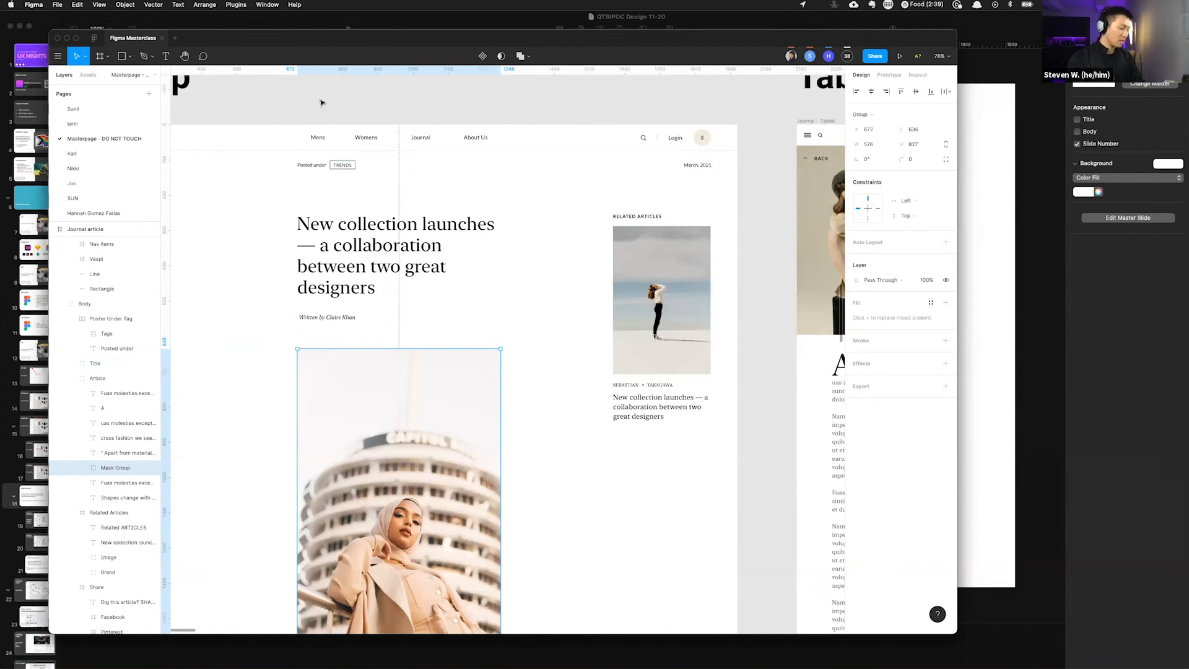
{"action": "left_click_drag", "start_coordinate": [320, 91], "coordinate": [325, 254]}
{"action": "scroll", "coordinate": [298, 212], "scroll_direction": "down", "scroll_amount": 1}
{"action": "scroll", "coordinate": [298, 203], "scroll_direction": "down", "scroll_amount": 3}
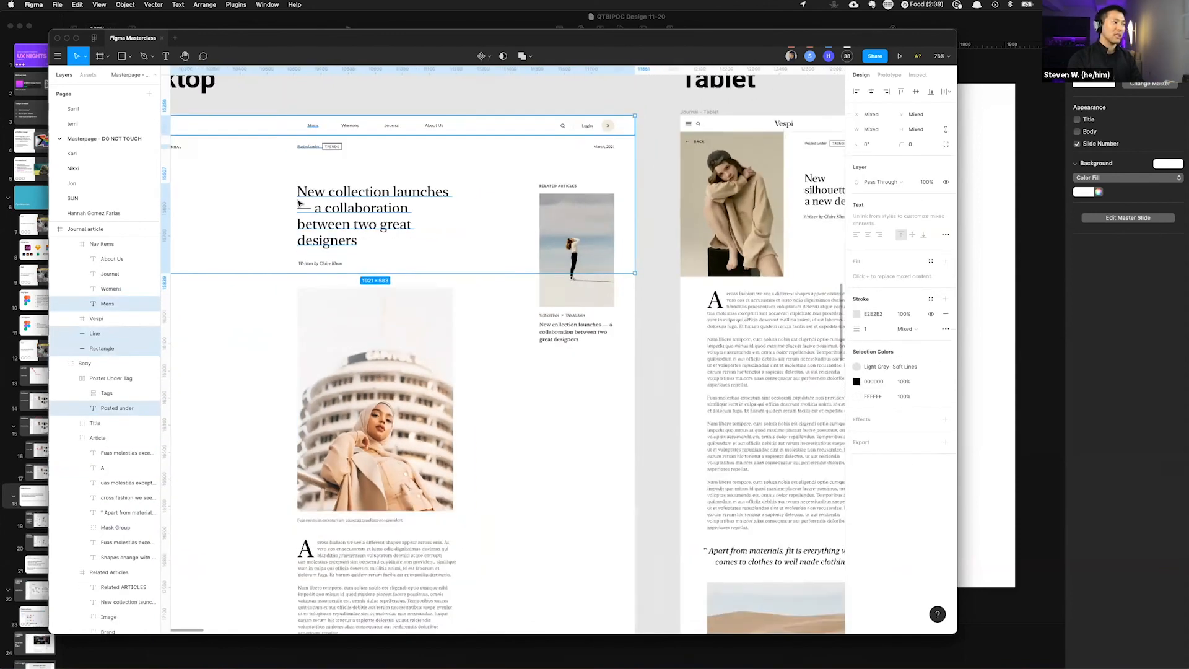
{"action": "scroll", "coordinate": [298, 203], "scroll_direction": "down", "scroll_amount": 3}
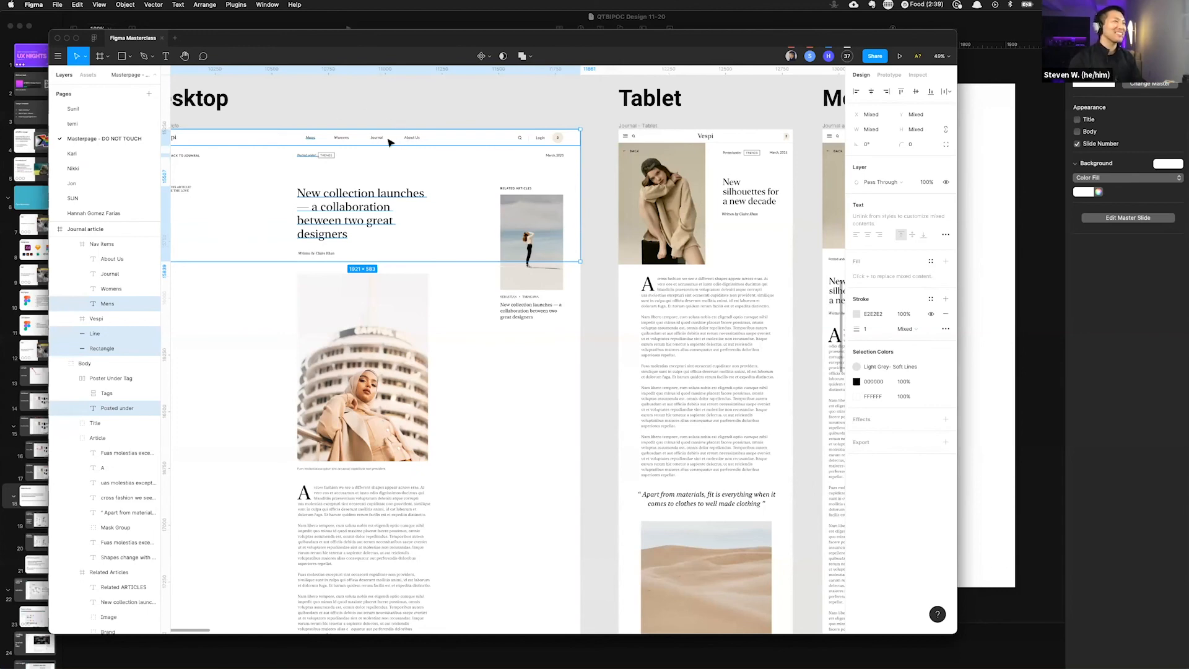
{"action": "left_click", "coordinate": [442, 109]}
{"action": "scroll", "coordinate": [442, 109], "scroll_direction": "left", "scroll_amount": 3}
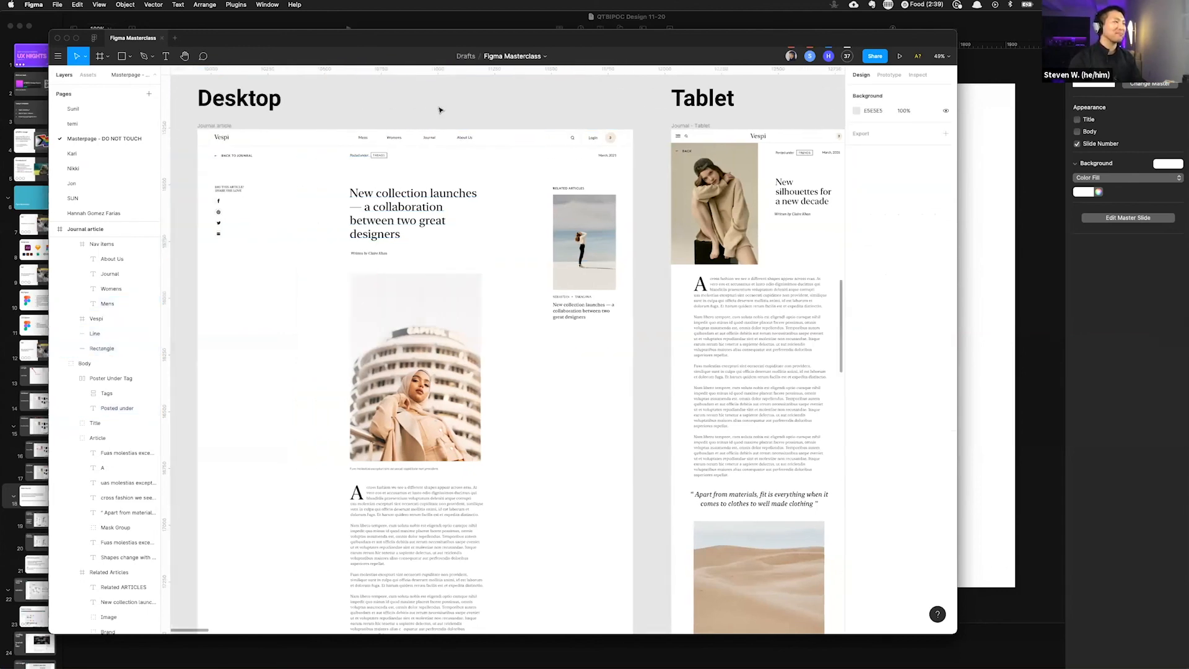
{"action": "left_click_drag", "start_coordinate": [364, 97], "coordinate": [372, 154]}
{"action": "left_click_drag", "start_coordinate": [437, 338], "coordinate": [537, 354]}
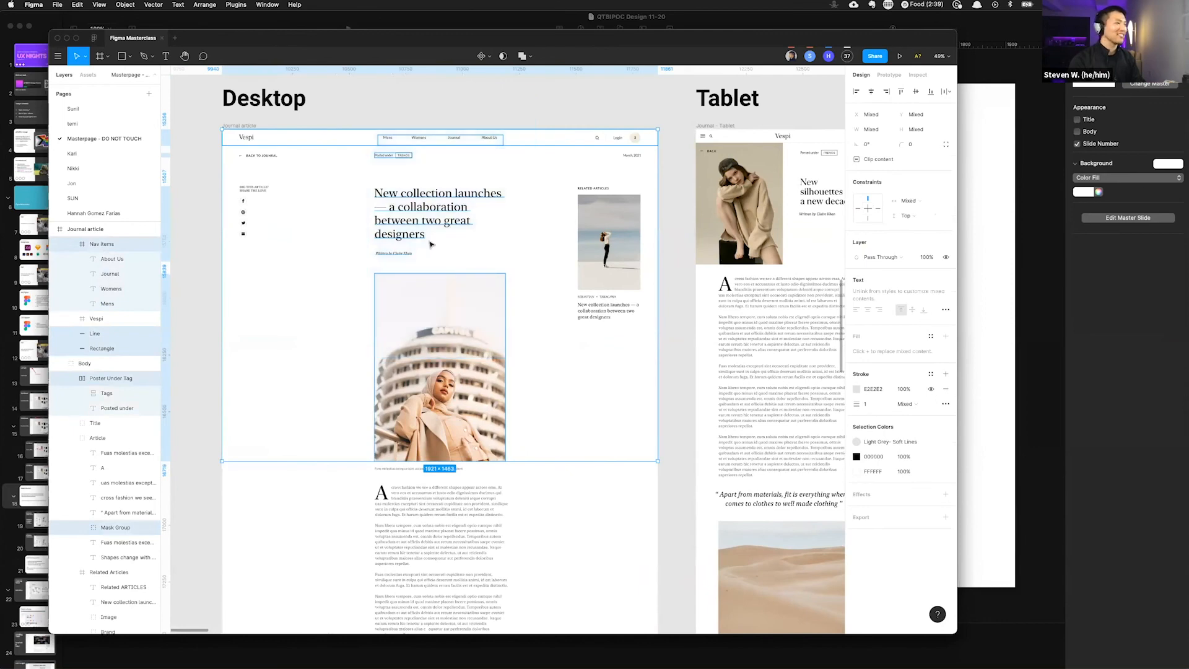
{"action": "left_click", "coordinate": [380, 113]}
{"action": "left_click_drag", "start_coordinate": [451, 369], "coordinate": [508, 380]}
{"action": "left_click_drag", "start_coordinate": [382, 101], "coordinate": [505, 141]}
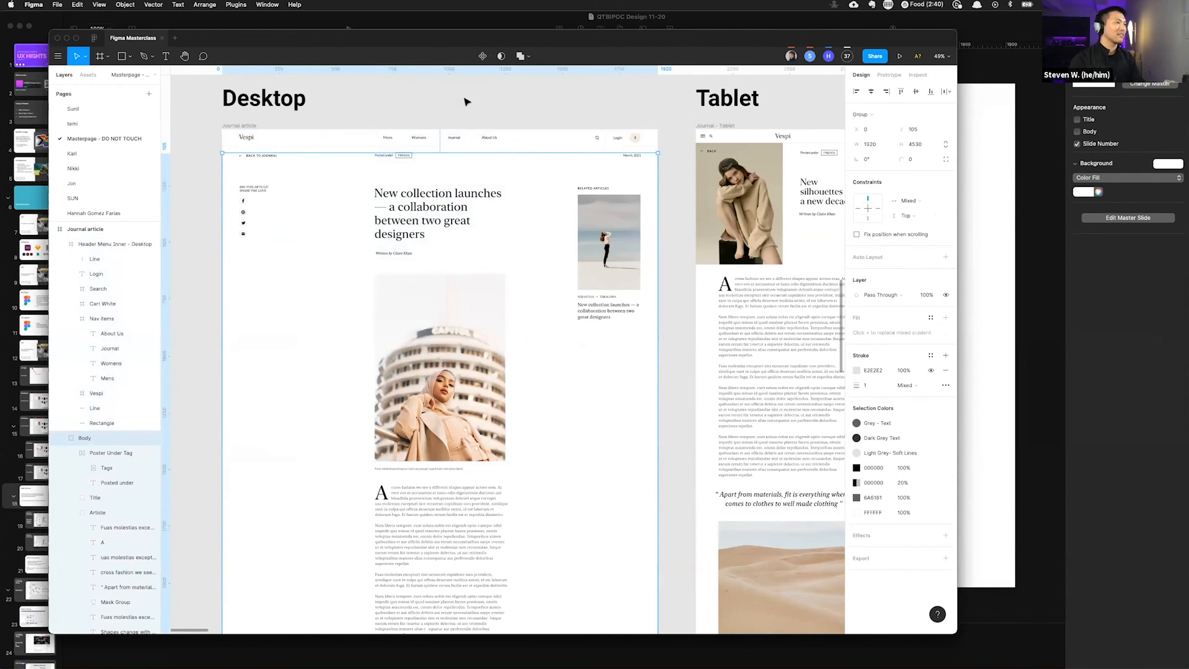
{"action": "left_click", "coordinate": [466, 100]}
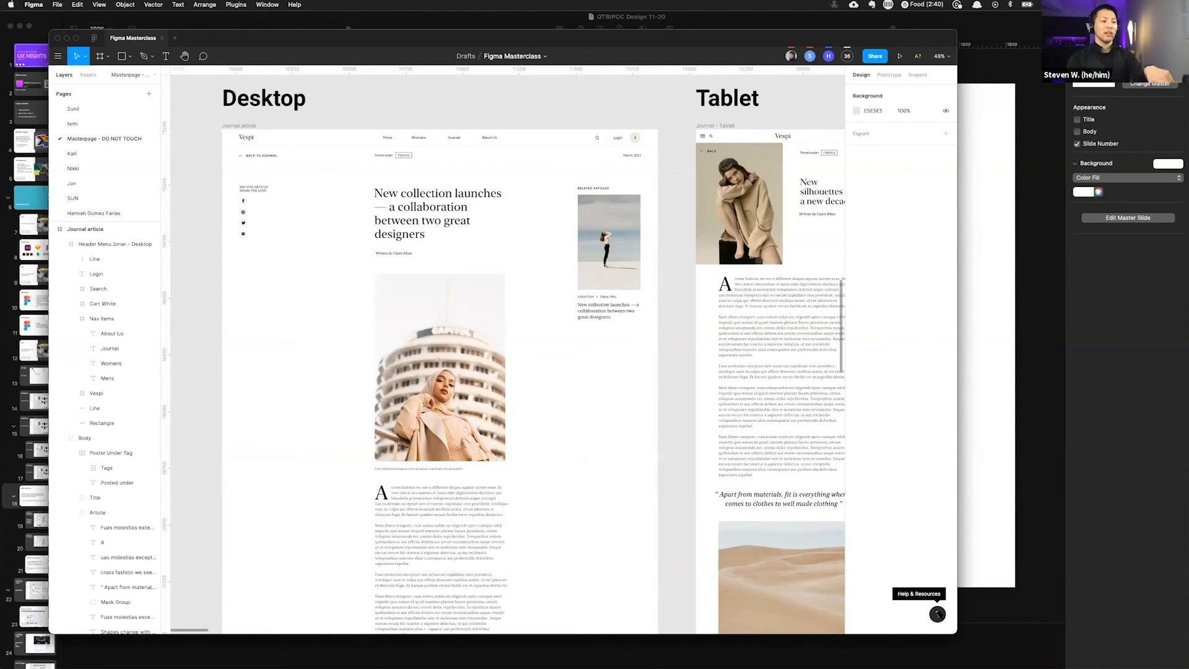
Step: Open the Keyboard Shortcuts panel from the help menu and browse its shortcut categories
{"action": "left_click", "coordinate": [937, 614]}
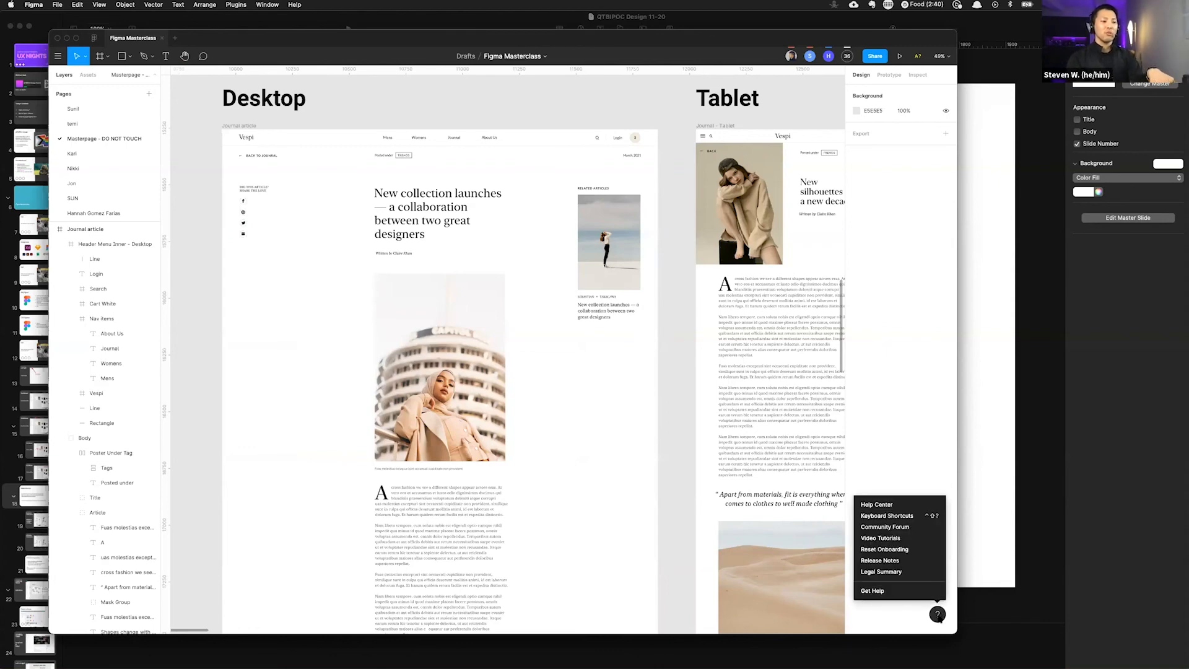
{"action": "left_click", "coordinate": [918, 516]}
{"action": "left_click", "coordinate": [358, 531]}
{"action": "left_click", "coordinate": [393, 531]}
{"action": "left_click", "coordinate": [428, 531]}
{"action": "left_click", "coordinate": [464, 531]}
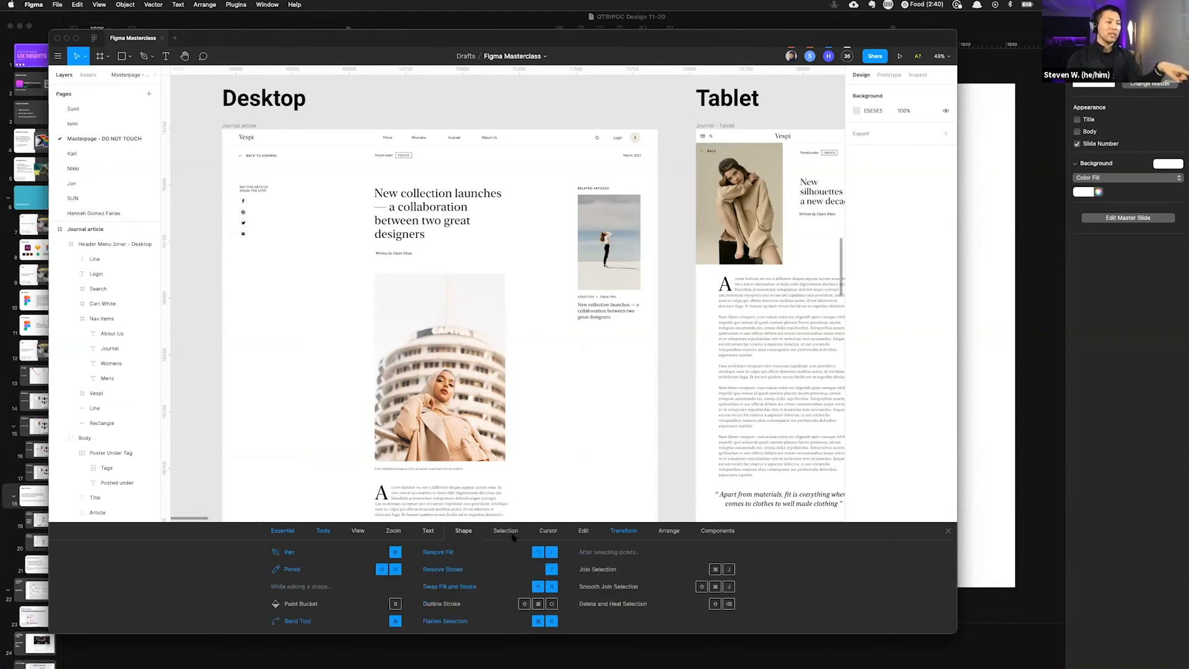
{"action": "left_click", "coordinate": [507, 533]}
{"action": "left_click", "coordinate": [549, 533]}
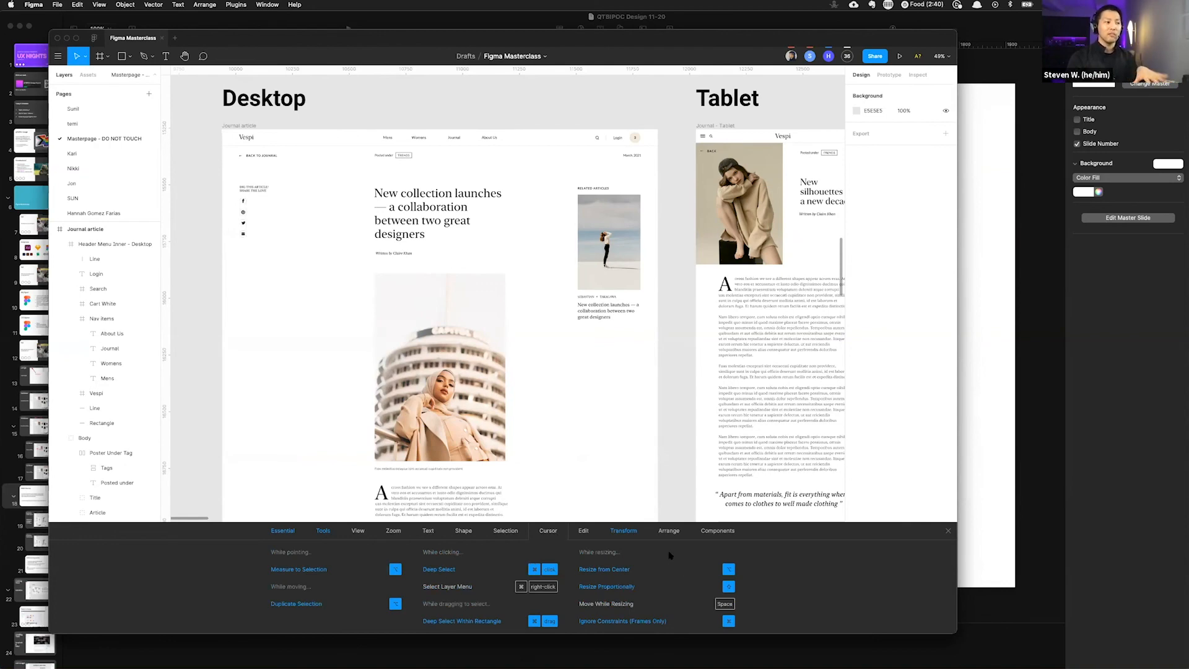
{"action": "left_click", "coordinate": [586, 533]}
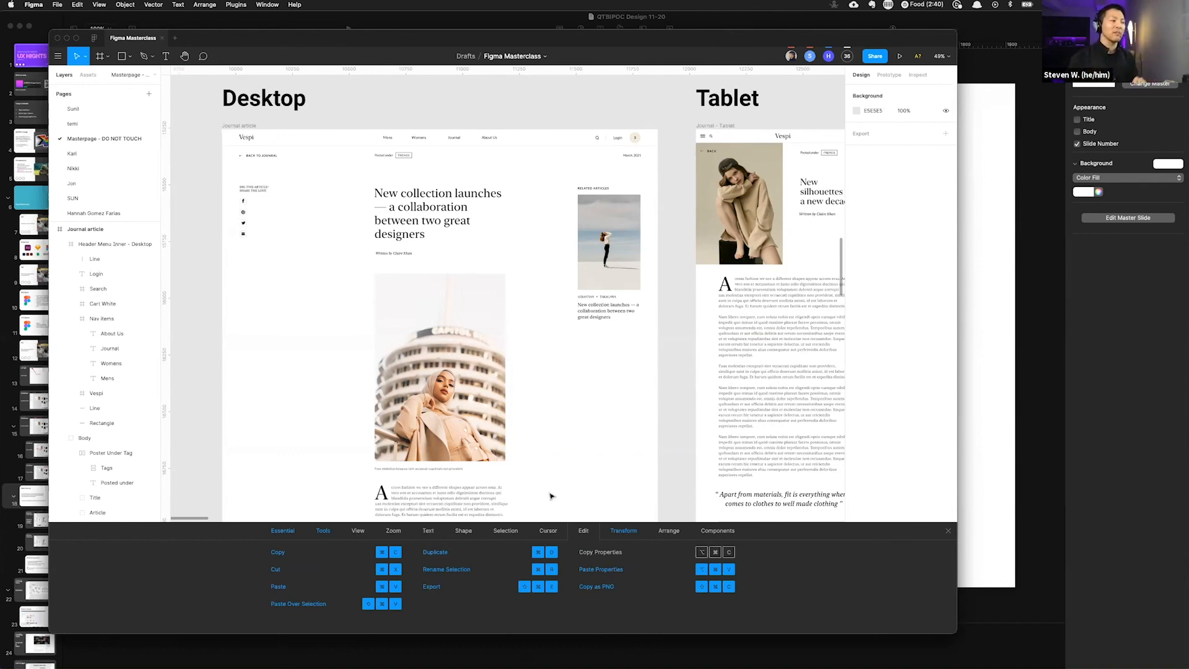
{"action": "left_click", "coordinate": [630, 534]}
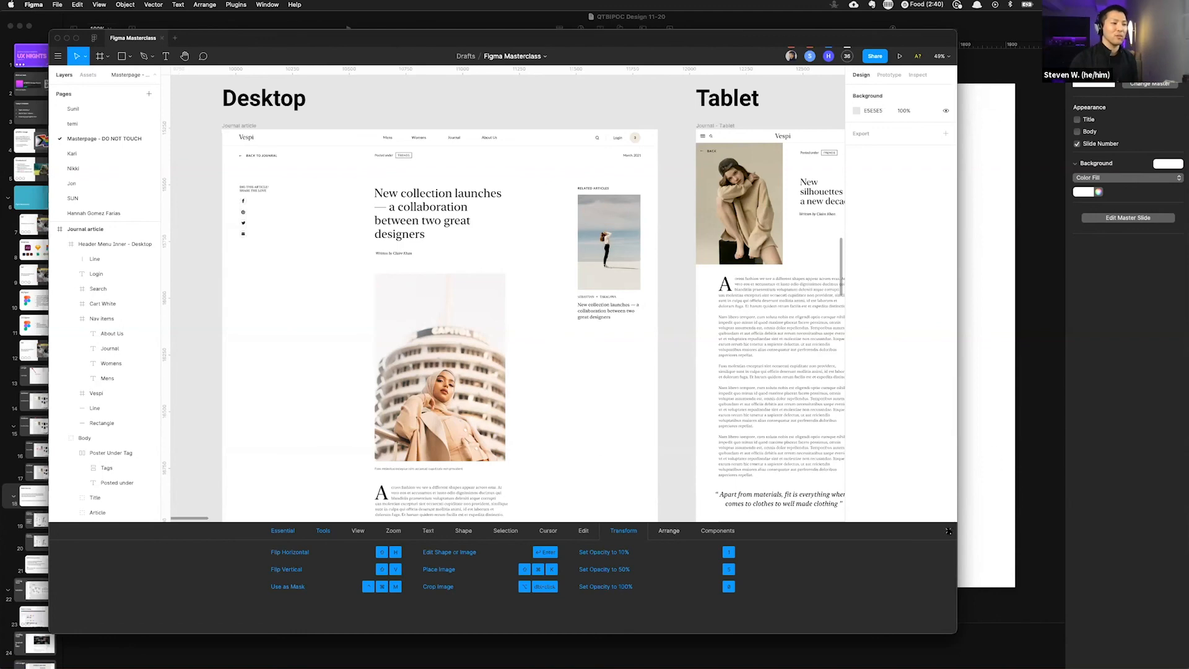
Step: Close the Keyboard Shortcuts panel and marquee-select the desktop article's header and hero image elements, then clear the selection
{"action": "left_click", "coordinate": [948, 531]}
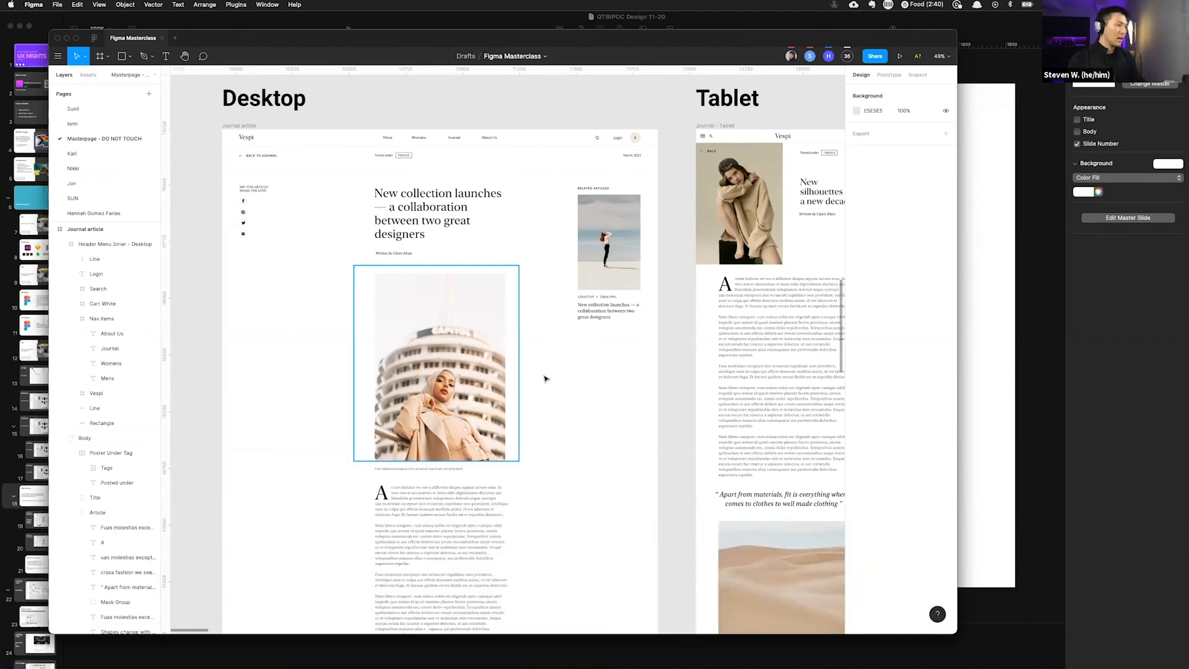
{"action": "left_click_drag", "start_coordinate": [498, 423], "coordinate": [498, 420]}
{"action": "left_click", "coordinate": [416, 99]}
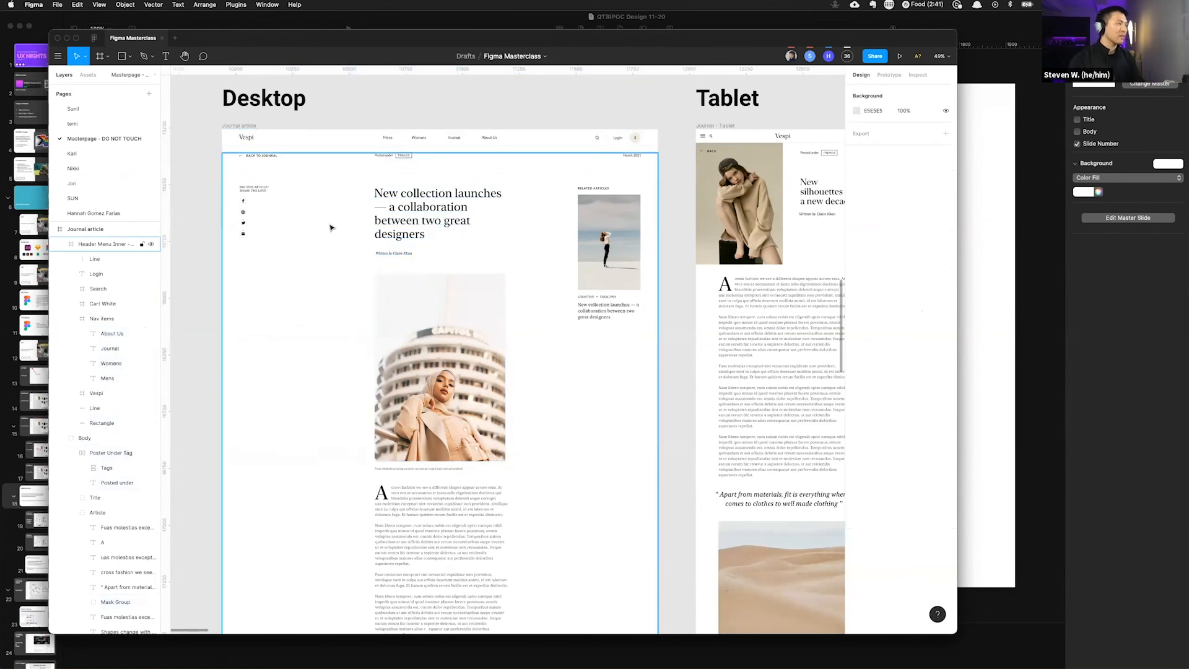
{"action": "left_click_drag", "start_coordinate": [378, 101], "coordinate": [513, 432]}
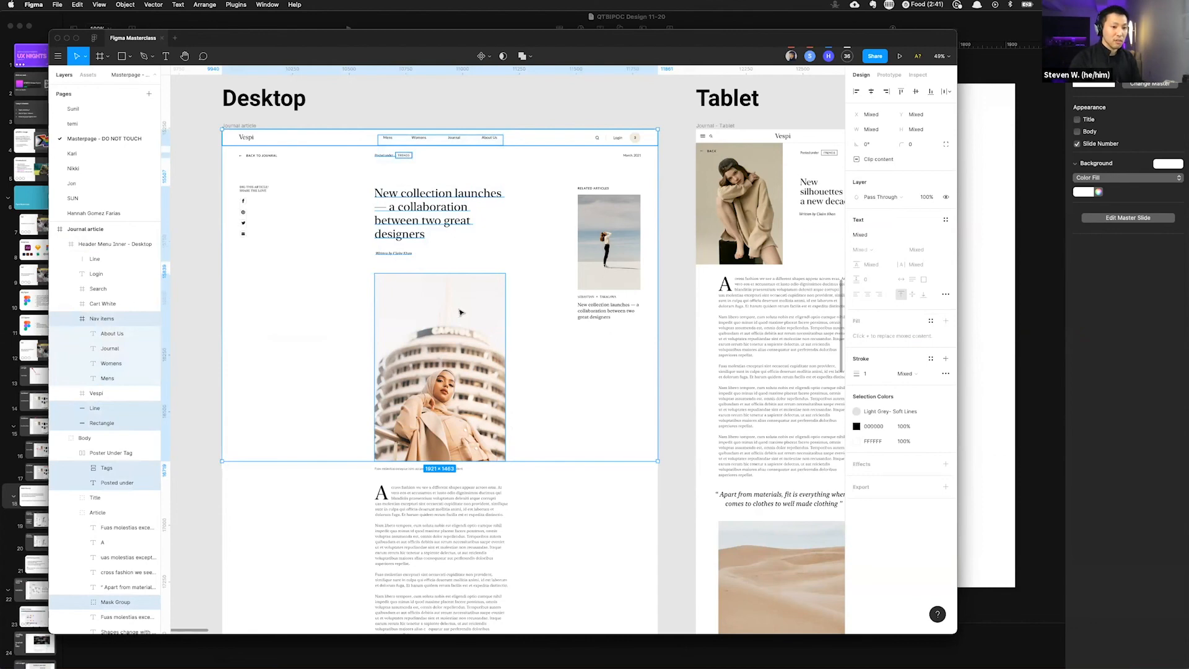
{"action": "key", "text": "Escape"}
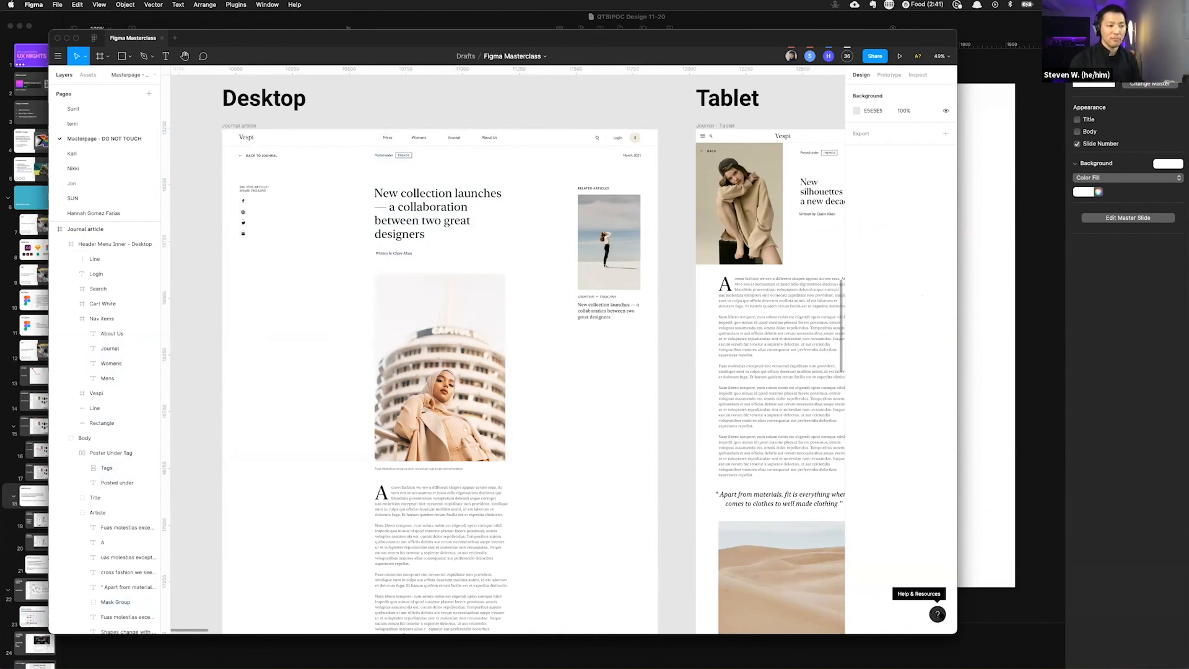
Step: Widen the Figma window and briefly open the help menu without choosing an entry
{"action": "left_click_drag", "start_coordinate": [957, 602], "coordinate": [1002, 606]}
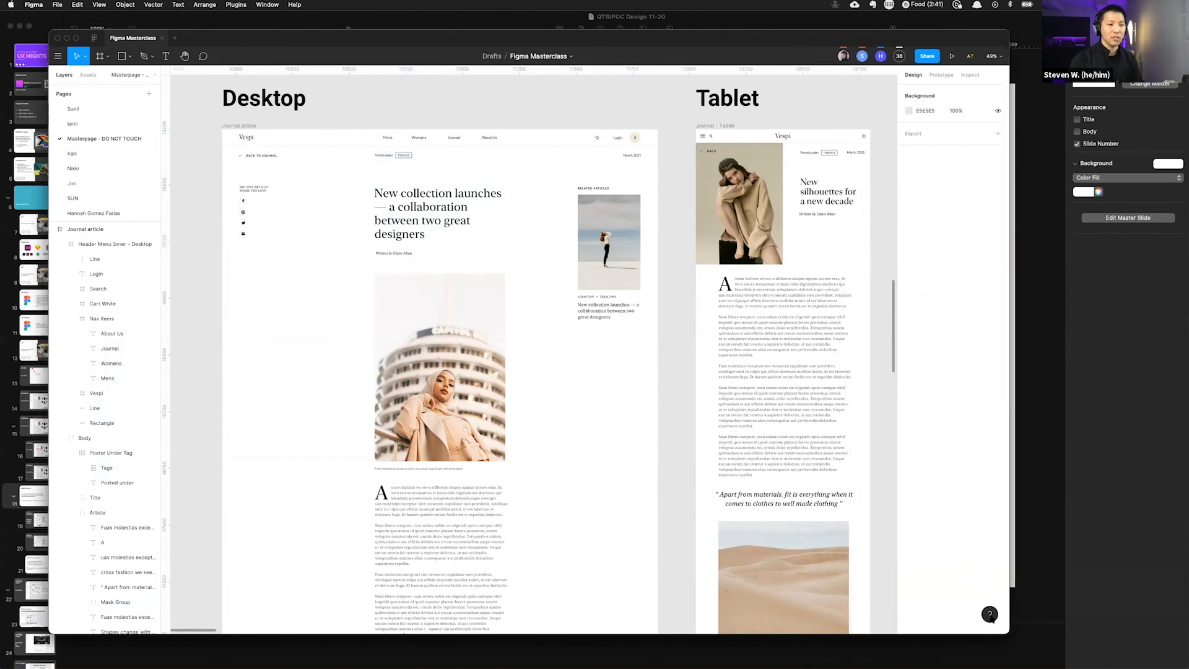
{"action": "left_click", "coordinate": [990, 615]}
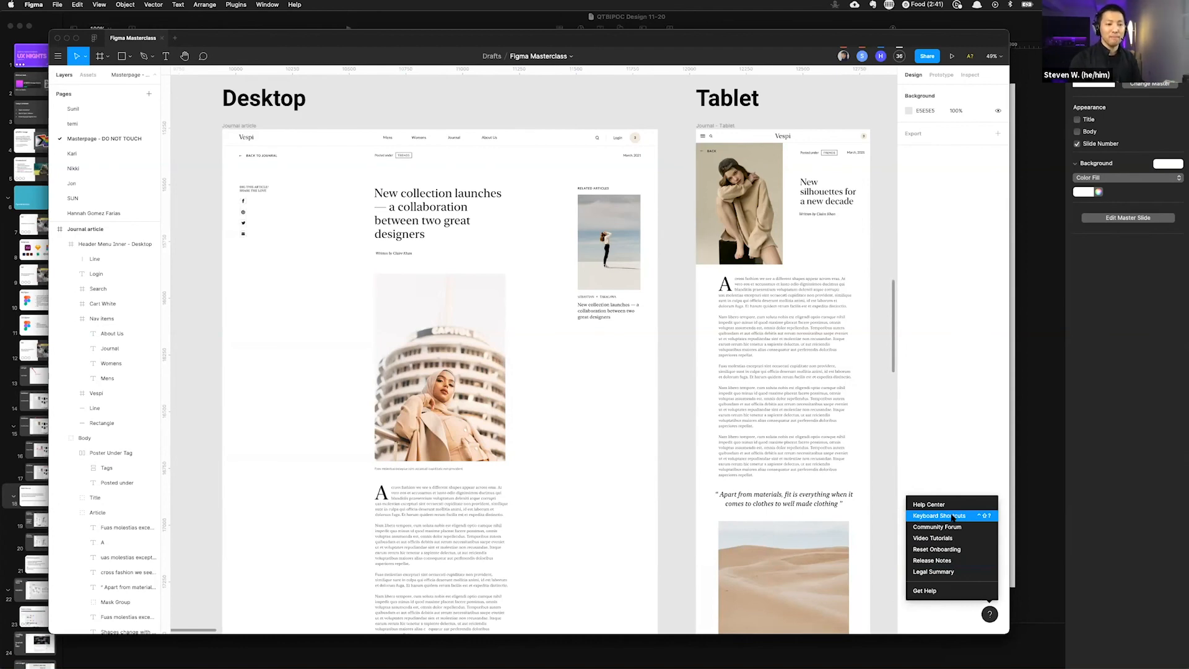
{"action": "left_click", "coordinate": [936, 423]}
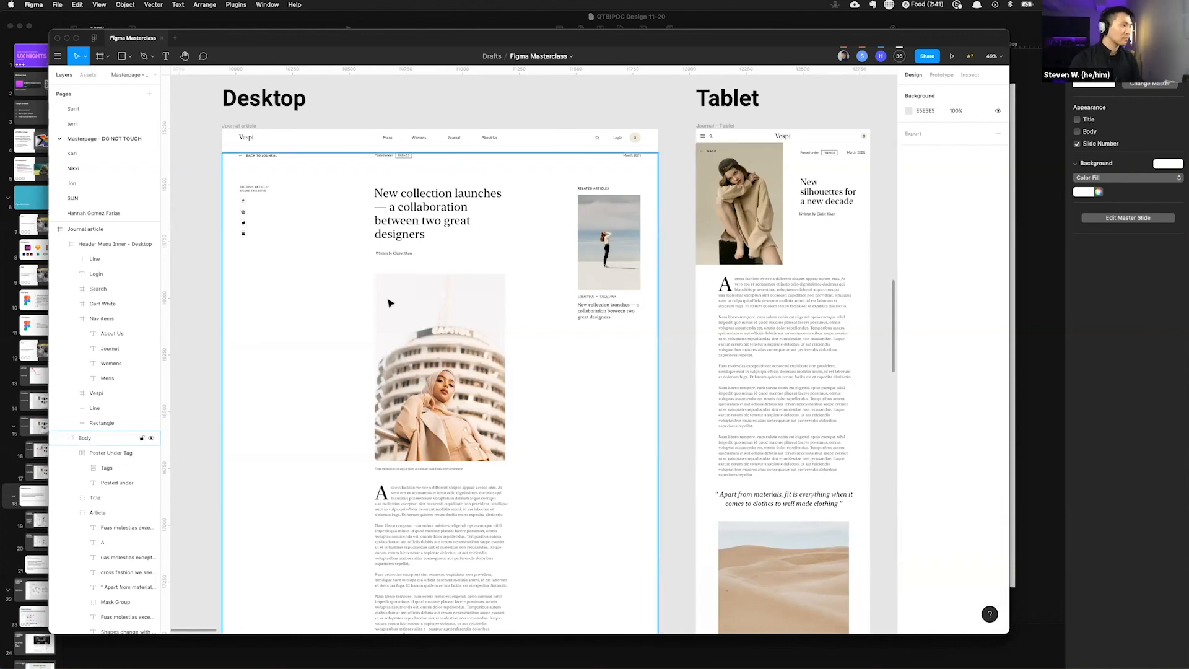
Step: Zoom out and pan right across the tablet and mobile articles toward Activity 2
{"action": "left_click_drag", "start_coordinate": [210, 185], "coordinate": [310, 146]}
{"action": "left_click", "coordinate": [404, 118]}
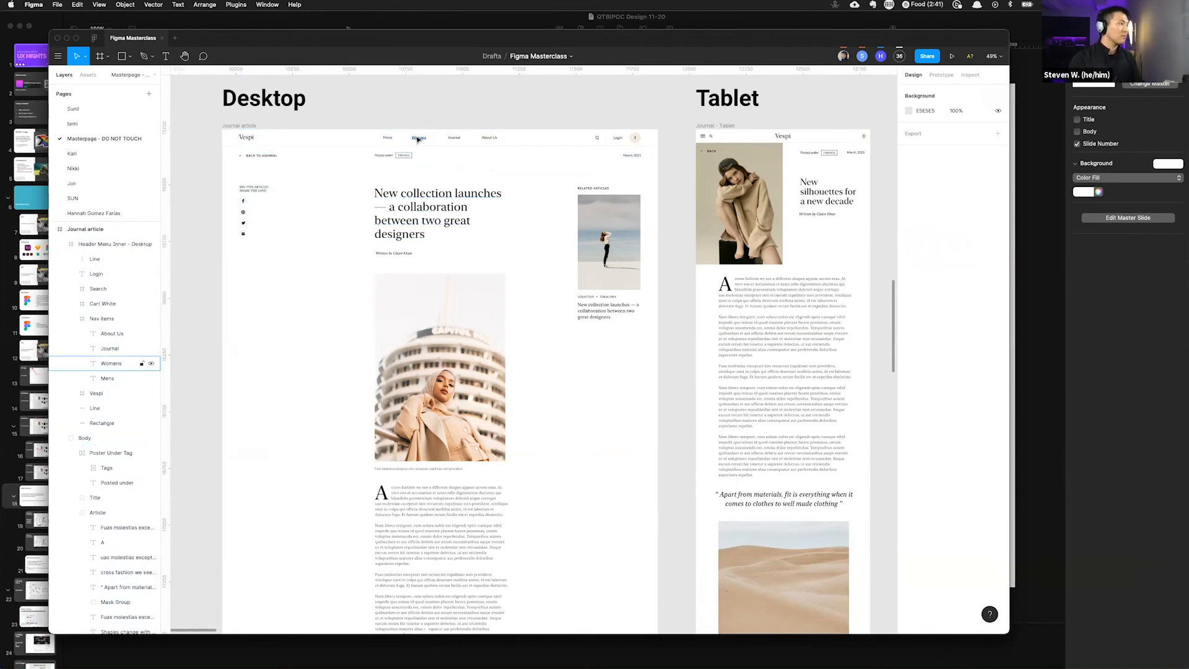
{"action": "scroll", "coordinate": [418, 138], "scroll_direction": "down", "scroll_amount": 2}
{"action": "scroll", "coordinate": [419, 139], "scroll_direction": "down", "scroll_amount": 1}
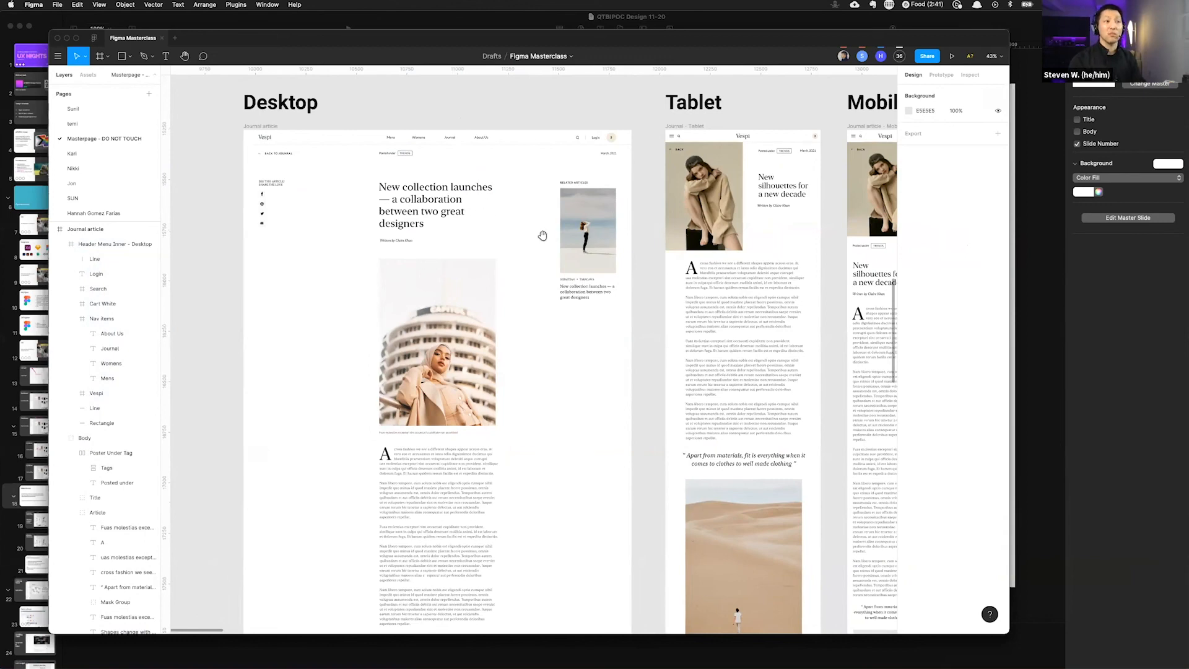
{"action": "scroll", "coordinate": [720, 237], "scroll_direction": "right", "scroll_amount": 10}
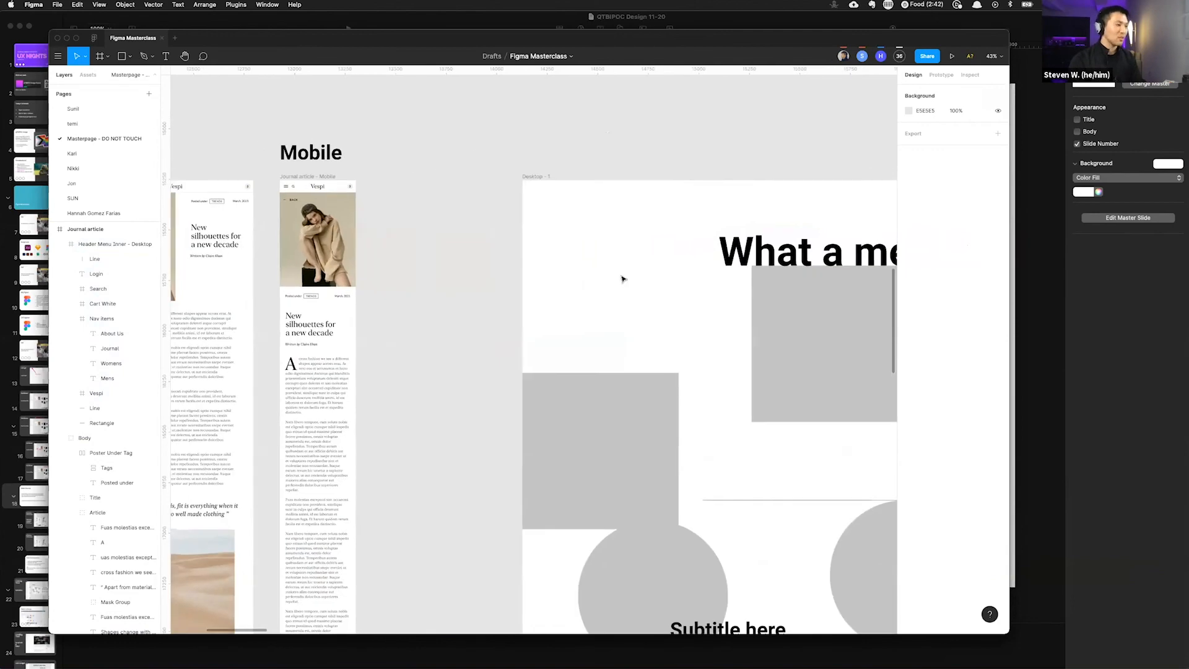
Step: Select everything on the page, undo the last action and pan back to the desktop article
{"action": "key", "text": "super+a"}
{"action": "key", "text": "super+z"}
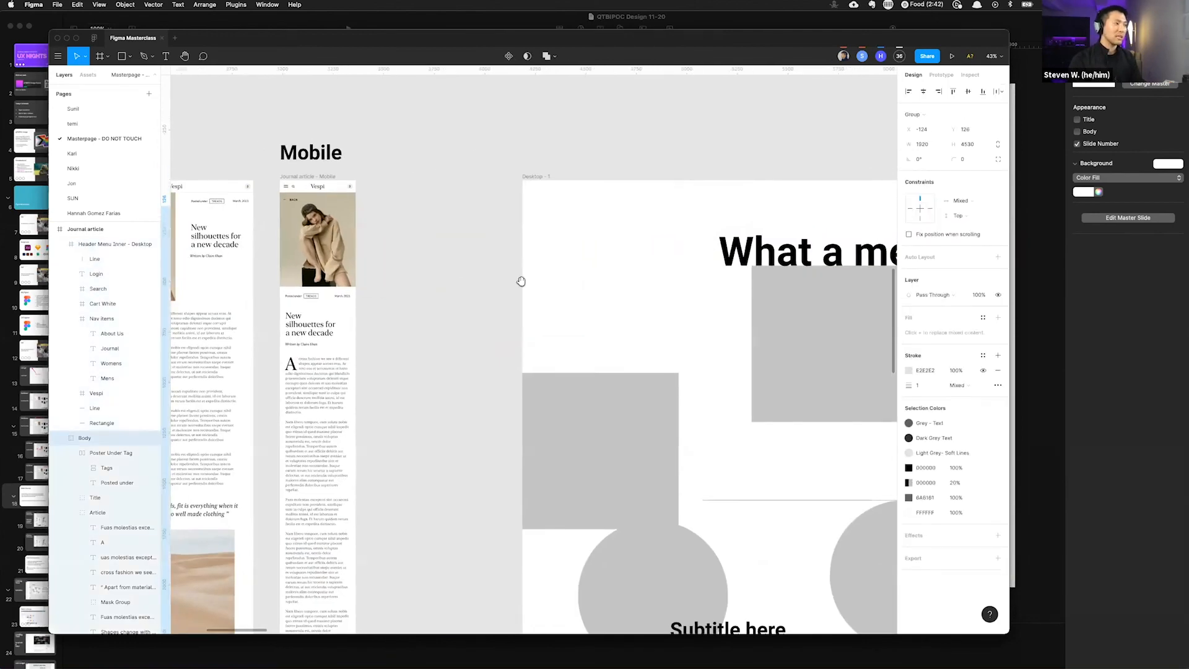
{"action": "left_click_drag", "start_coordinate": [520, 282], "coordinate": [867, 267]}
{"action": "left_click_drag", "start_coordinate": [451, 297], "coordinate": [615, 278]}
{"action": "left_click", "coordinate": [282, 241]}
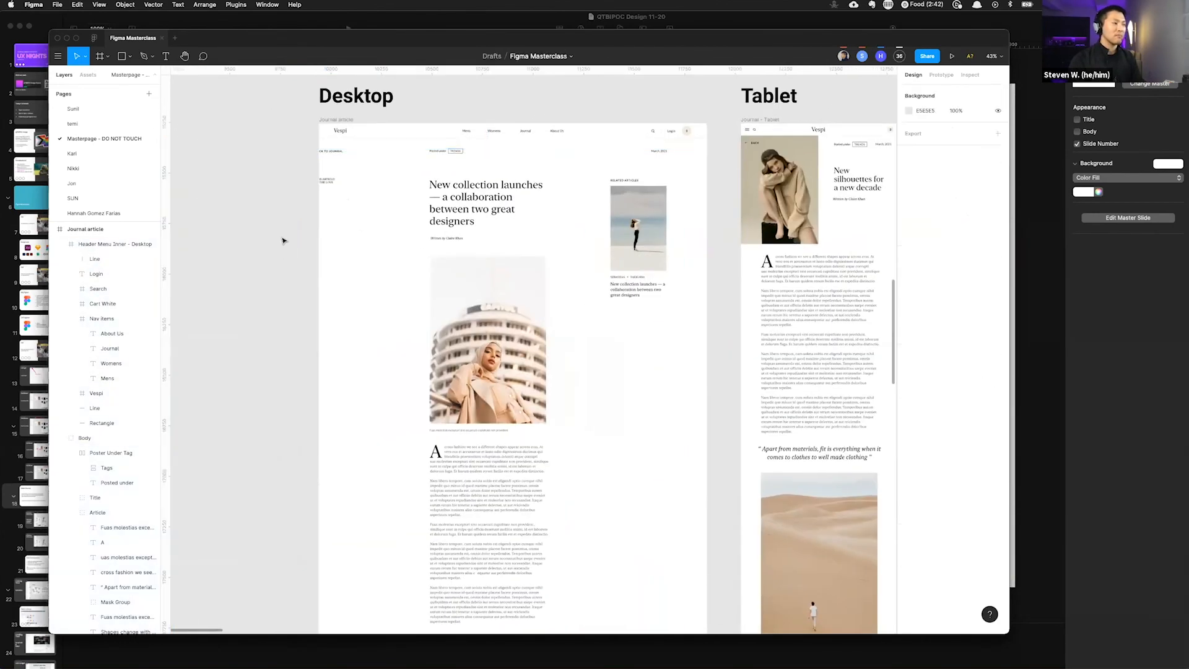
Step: Select the desktop article's Body group and try dragging it twice, undoing each move
{"action": "left_click", "coordinate": [387, 251]}
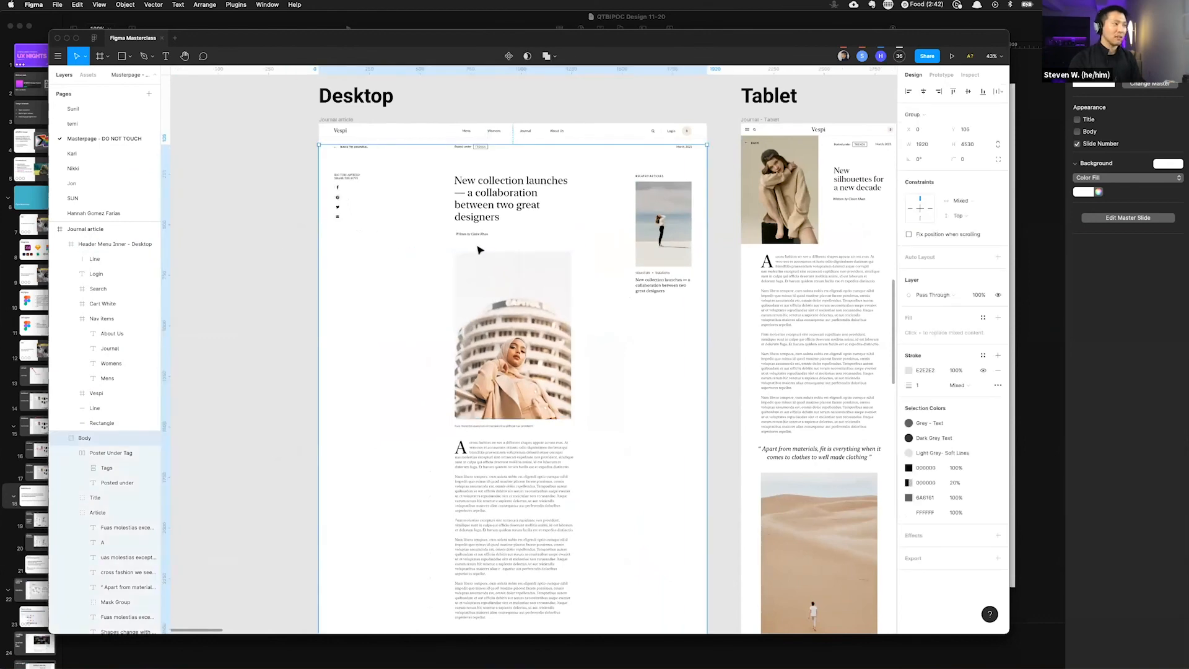
{"action": "scroll", "coordinate": [403, 257], "scroll_direction": "up", "scroll_amount": 3}
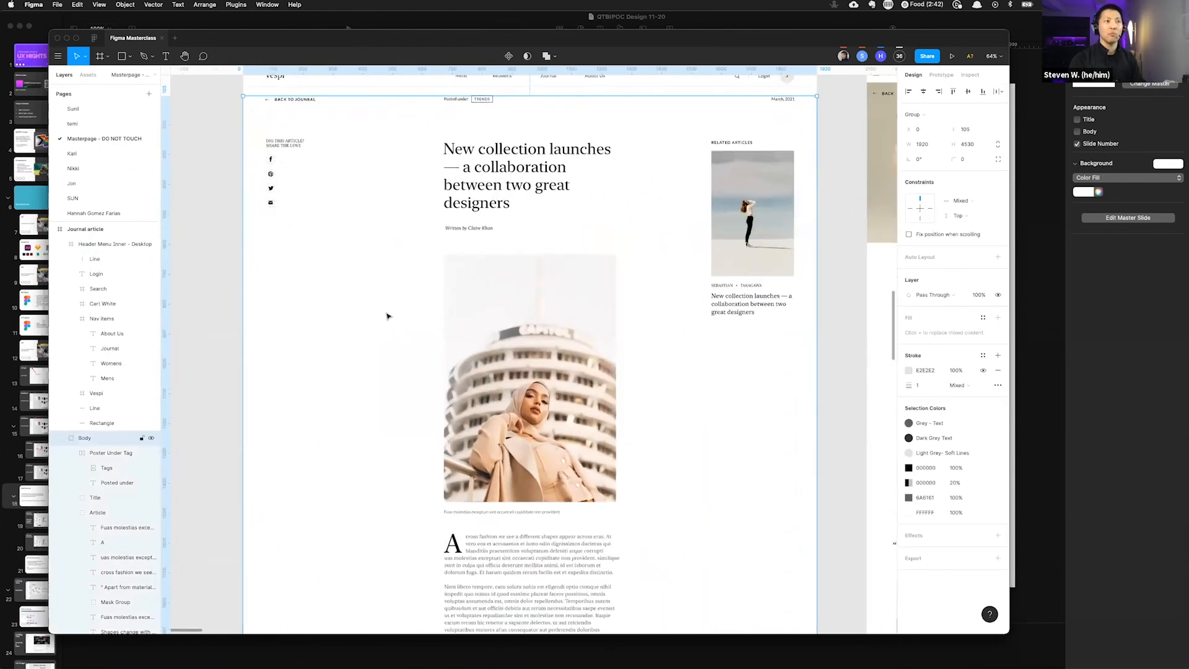
{"action": "left_click_drag", "start_coordinate": [388, 316], "coordinate": [252, 359]}
{"action": "key", "text": "ctrl+z"}
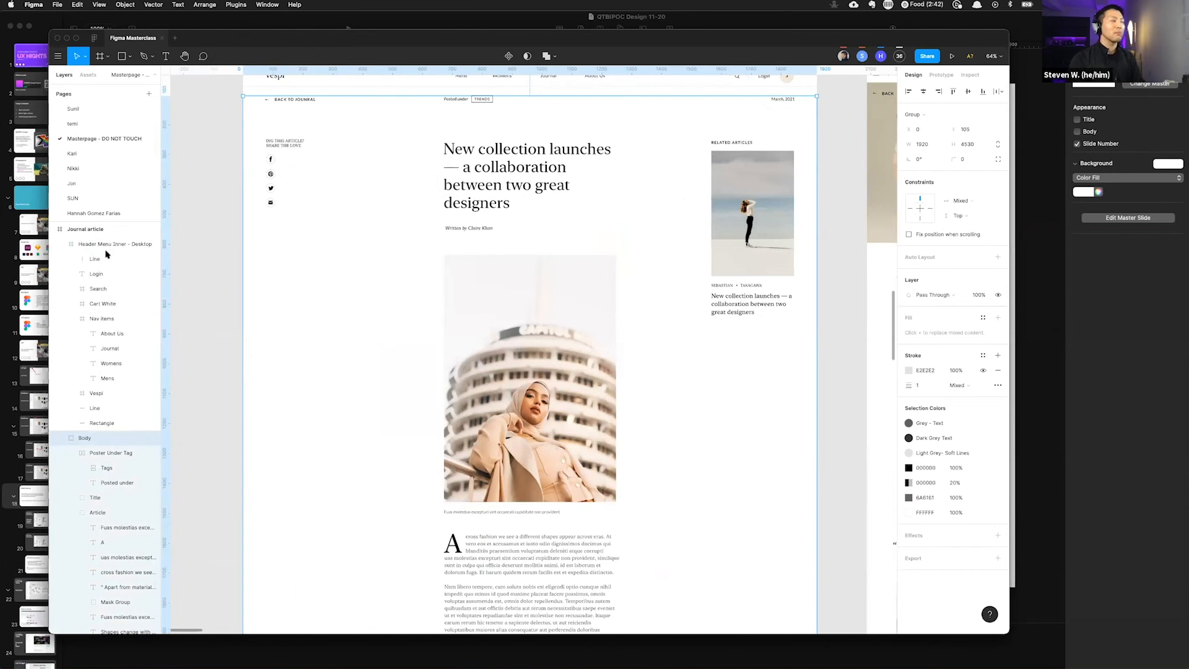
{"action": "left_click_drag", "start_coordinate": [809, 189], "coordinate": [682, 248]}
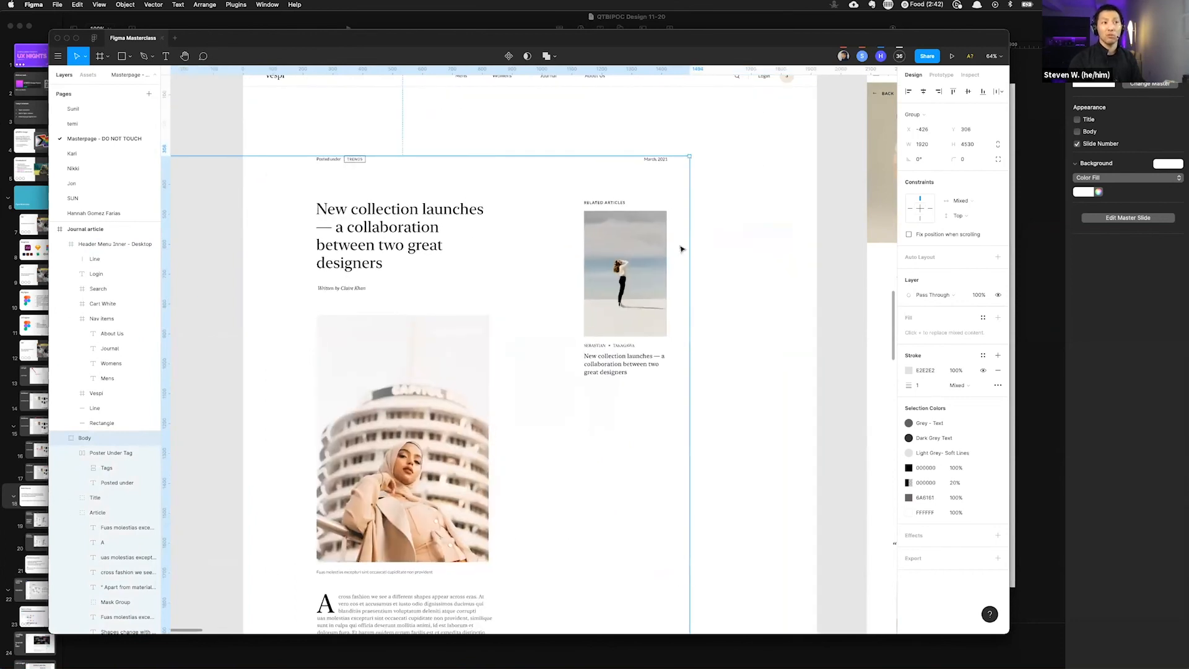
{"action": "key", "text": "ctrl+z"}
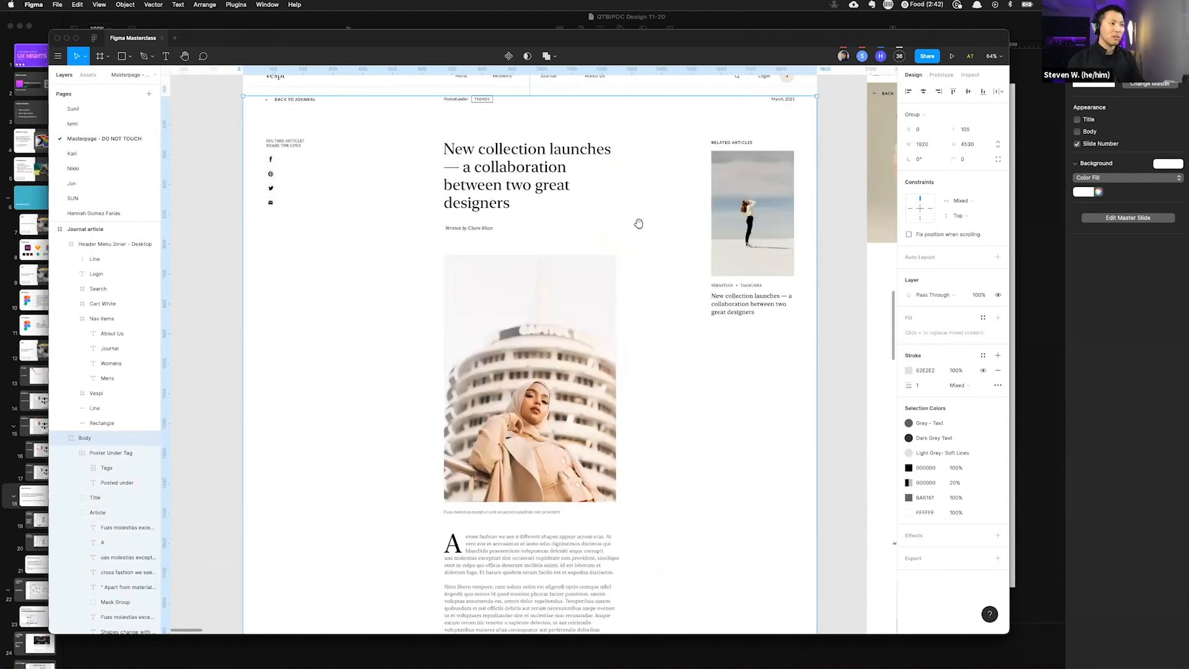
Step: Pan around the desktop article's body text and hero image
{"action": "left_click_drag", "start_coordinate": [666, 205], "coordinate": [507, 418]}
{"action": "left_click_drag", "start_coordinate": [454, 326], "coordinate": [723, 396]}
{"action": "left_click_drag", "start_coordinate": [836, 395], "coordinate": [572, 382]}
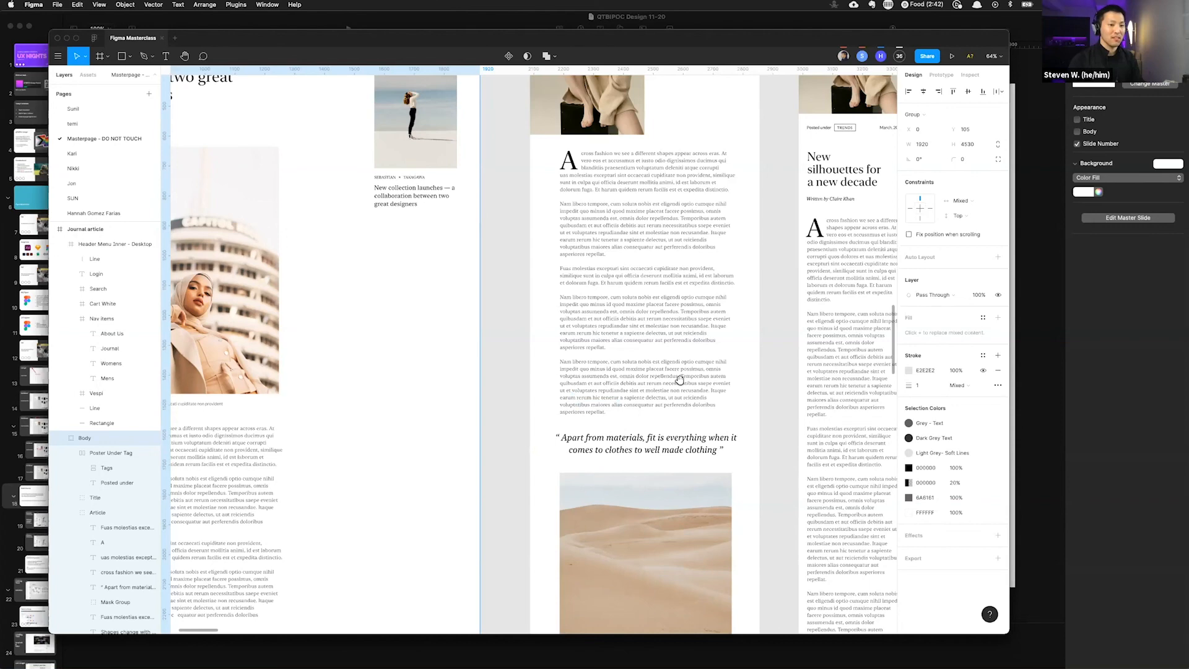
{"action": "scroll", "coordinate": [724, 356], "scroll_direction": "left", "scroll_amount": 10}
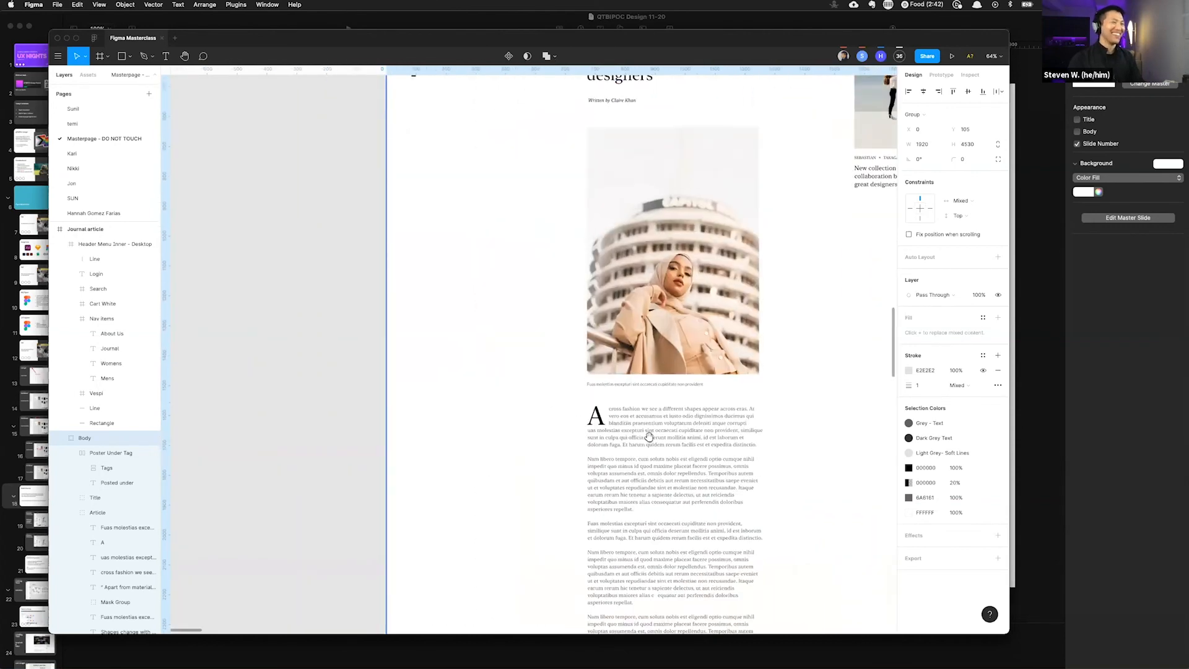
{"action": "scroll", "coordinate": [656, 408], "scroll_direction": "right", "scroll_amount": 3}
{"action": "scroll", "coordinate": [657, 407], "scroll_direction": "up", "scroll_amount": 5}
{"action": "left_click_drag", "start_coordinate": [626, 429], "coordinate": [571, 450]}
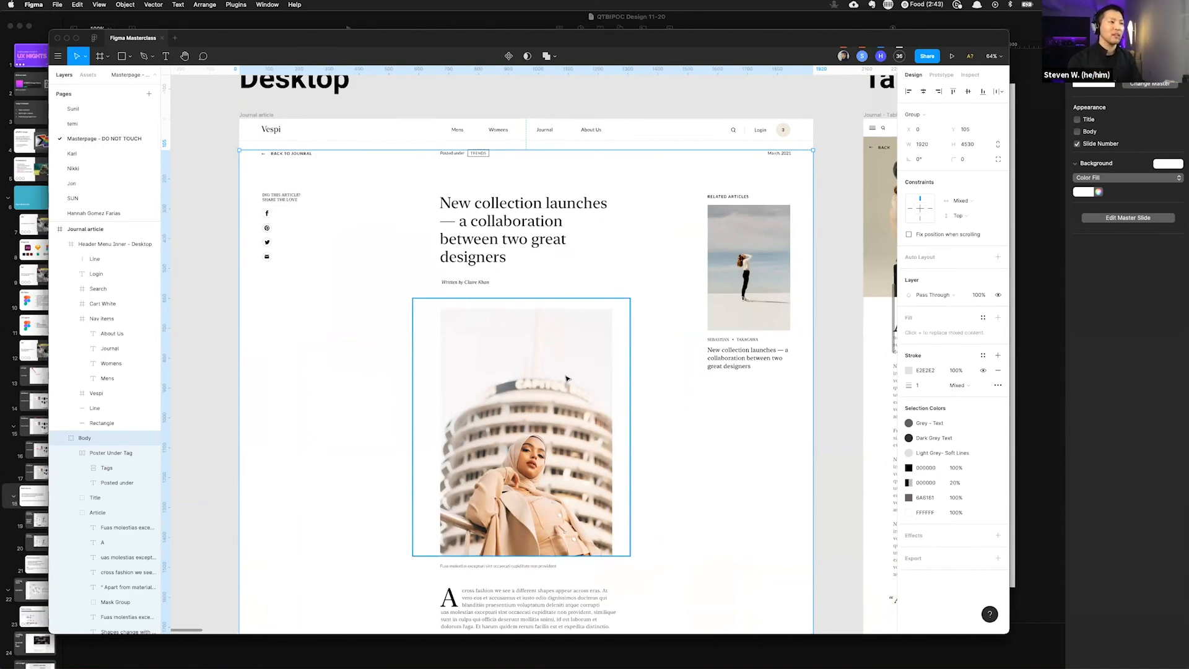
Step: Zoom in and out repeatedly on the desktop article with the Body group selected
{"action": "scroll", "coordinate": [566, 378], "scroll_direction": "down", "scroll_amount": 5}
{"action": "scroll", "coordinate": [569, 382], "scroll_direction": "up", "scroll_amount": 5}
{"action": "scroll", "coordinate": [570, 383], "scroll_direction": "down", "scroll_amount": 5}
{"action": "scroll", "coordinate": [573, 384], "scroll_direction": "up", "scroll_amount": 5}
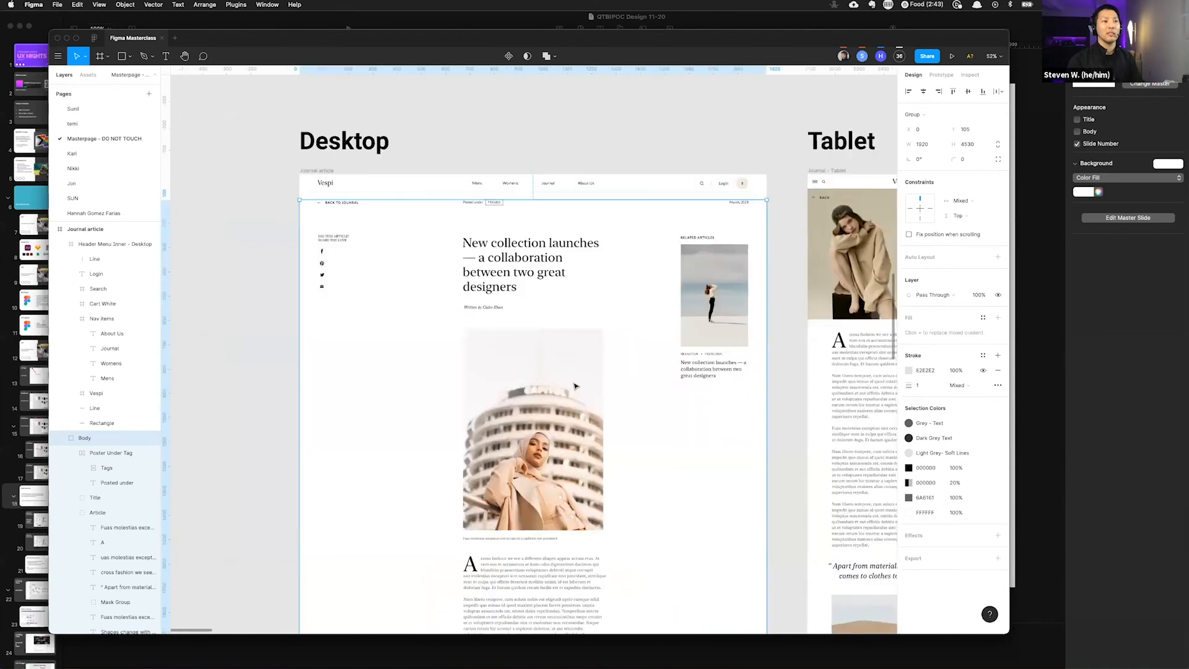
{"action": "scroll", "coordinate": [575, 386], "scroll_direction": "up", "scroll_amount": 3}
{"action": "scroll", "coordinate": [576, 388], "scroll_direction": "down", "scroll_amount": 2}
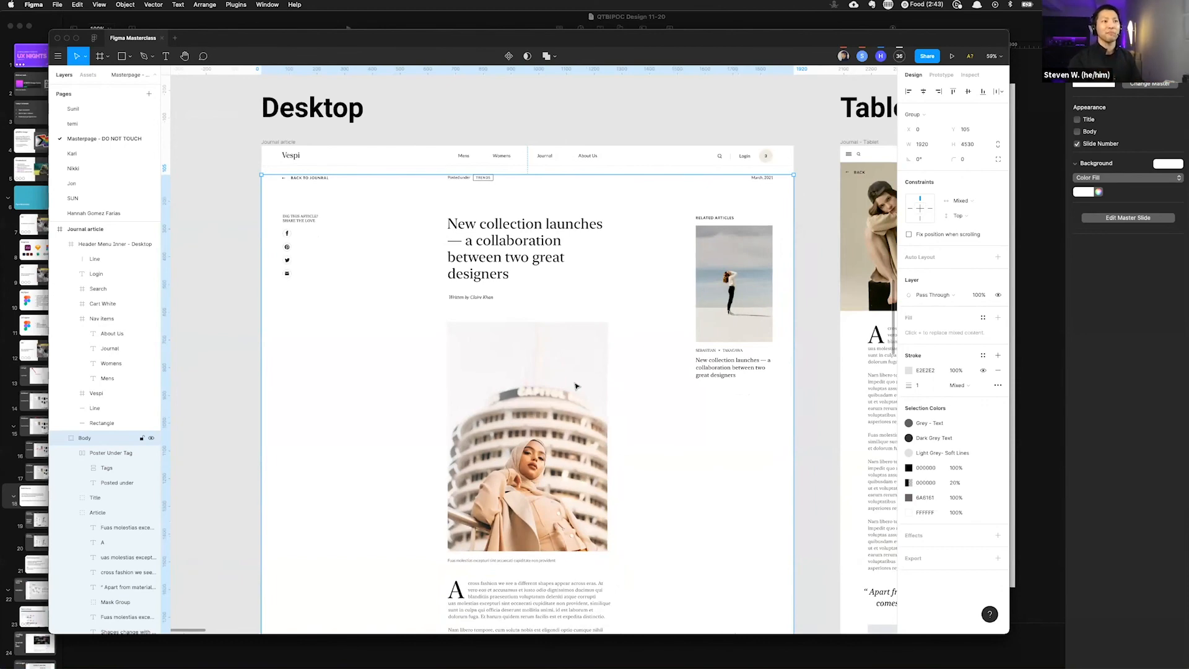
{"action": "scroll", "coordinate": [506, 388], "scroll_direction": "down", "scroll_amount": 5}
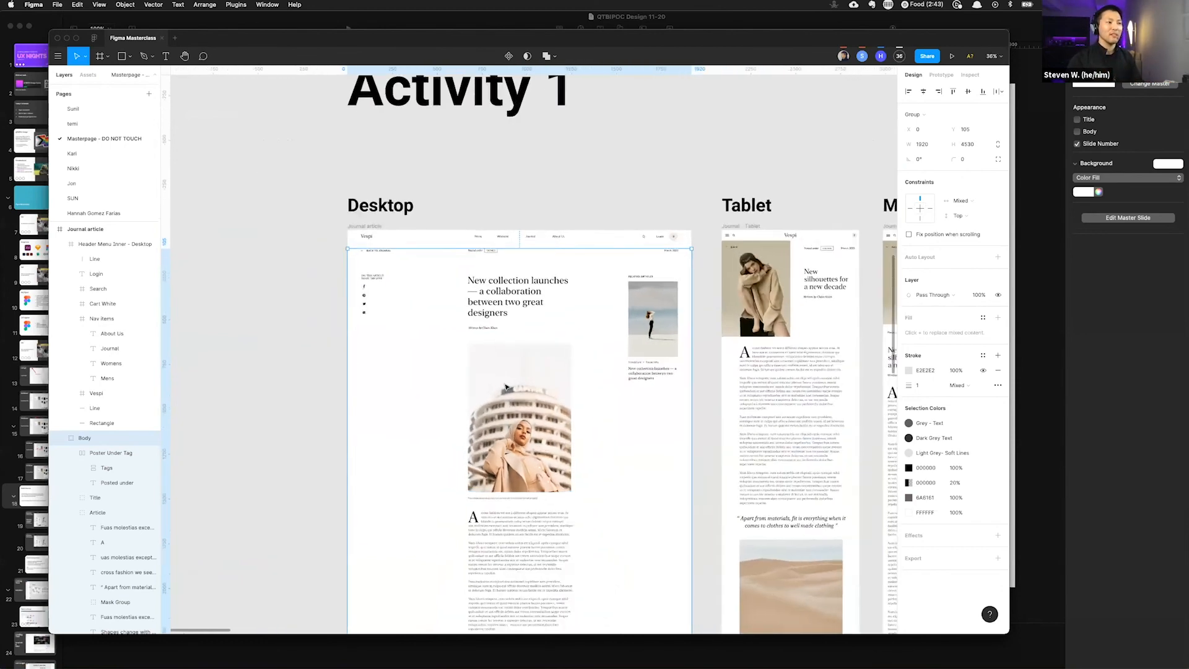
{"action": "scroll", "coordinate": [506, 388], "scroll_direction": "up", "scroll_amount": 1}
{"action": "scroll", "coordinate": [506, 388], "scroll_direction": "down", "scroll_amount": 4}
{"action": "scroll", "coordinate": [506, 389], "scroll_direction": "up", "scroll_amount": 1}
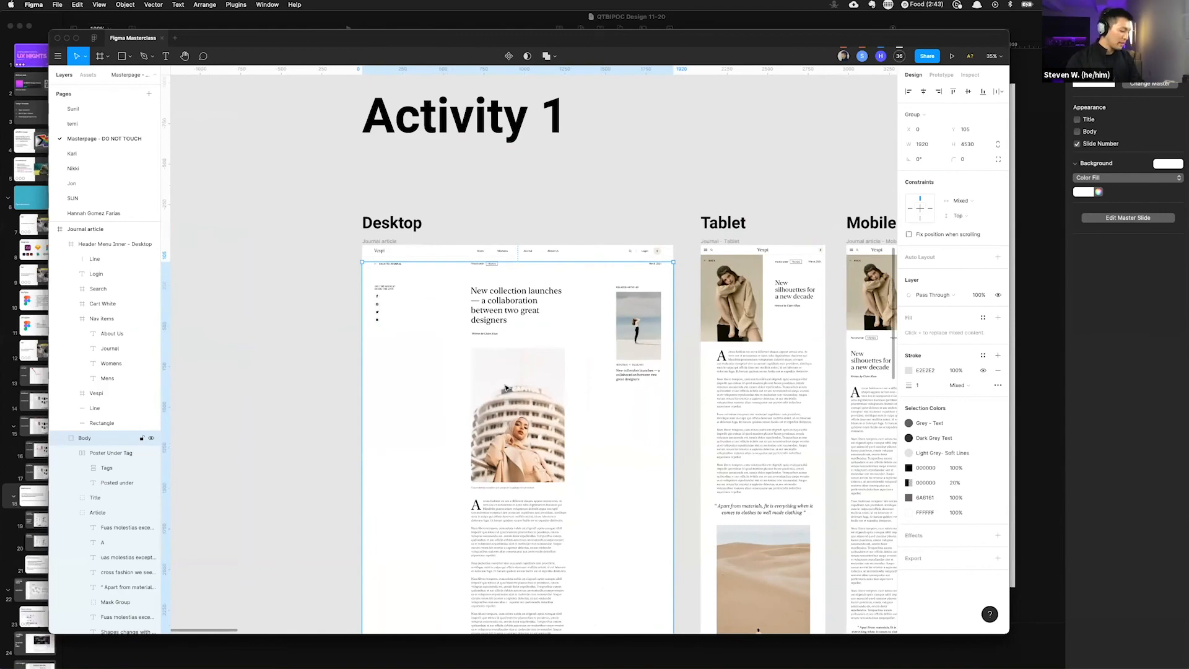
{"action": "scroll", "coordinate": [512, 385], "scroll_direction": "up", "scroll_amount": 5}
{"action": "scroll", "coordinate": [511, 386], "scroll_direction": "down", "scroll_amount": 2}
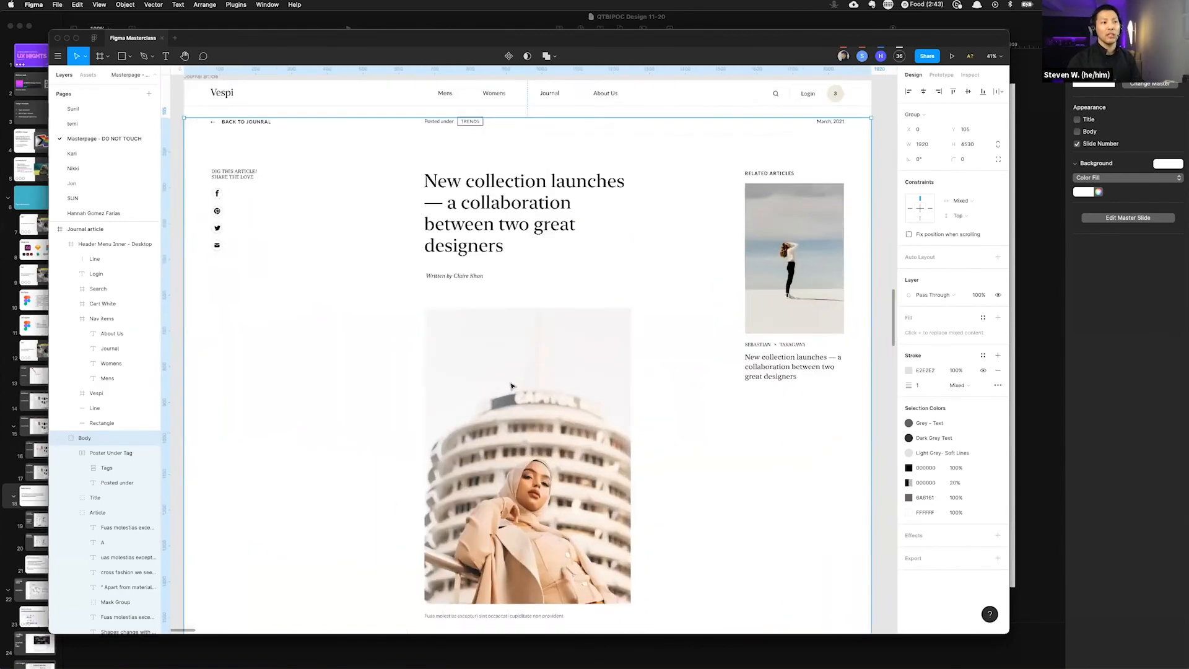
{"action": "scroll", "coordinate": [511, 386], "scroll_direction": "down", "scroll_amount": 3}
{"action": "scroll", "coordinate": [512, 385], "scroll_direction": "up", "scroll_amount": 3}
{"action": "scroll", "coordinate": [511, 385], "scroll_direction": "down", "scroll_amount": 1}
{"action": "scroll", "coordinate": [511, 386], "scroll_direction": "up", "scroll_amount": 3}
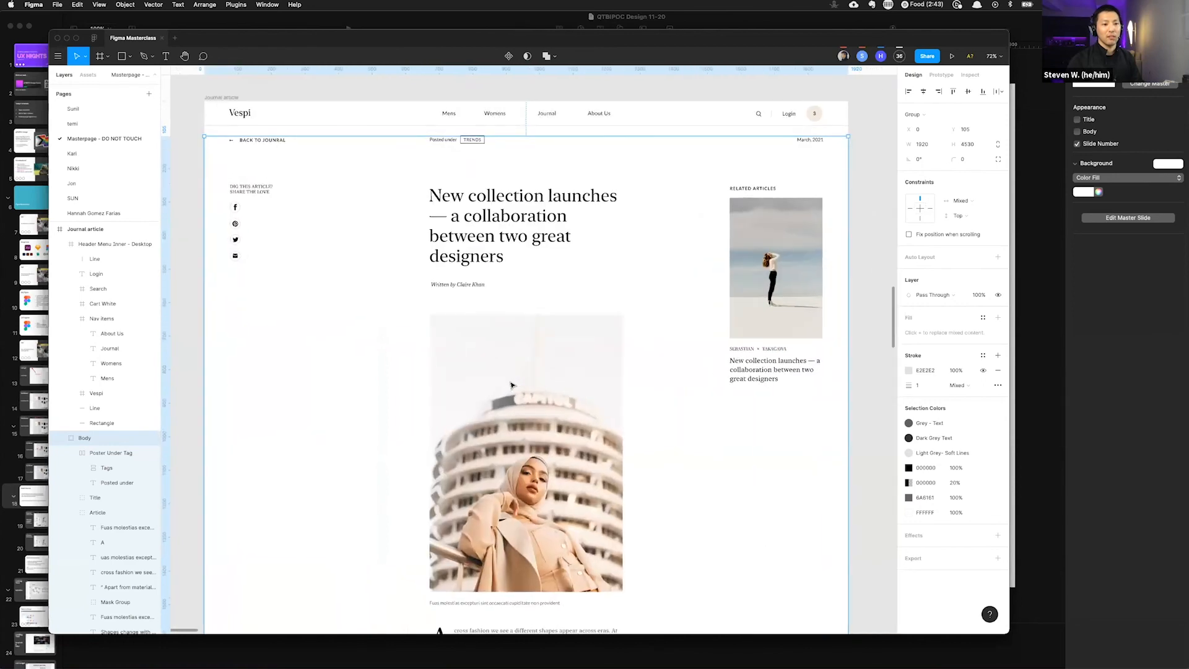
{"action": "scroll", "coordinate": [512, 385], "scroll_direction": "down", "scroll_amount": 2}
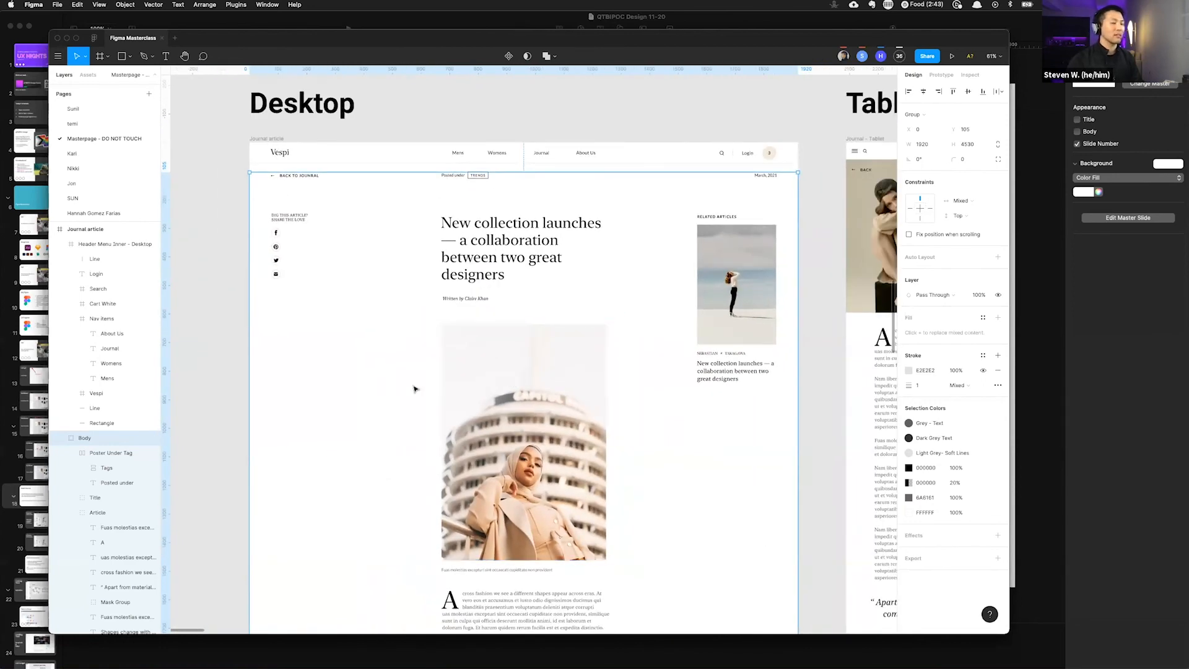
{"action": "scroll", "coordinate": [415, 388], "scroll_direction": "right", "scroll_amount": 3}
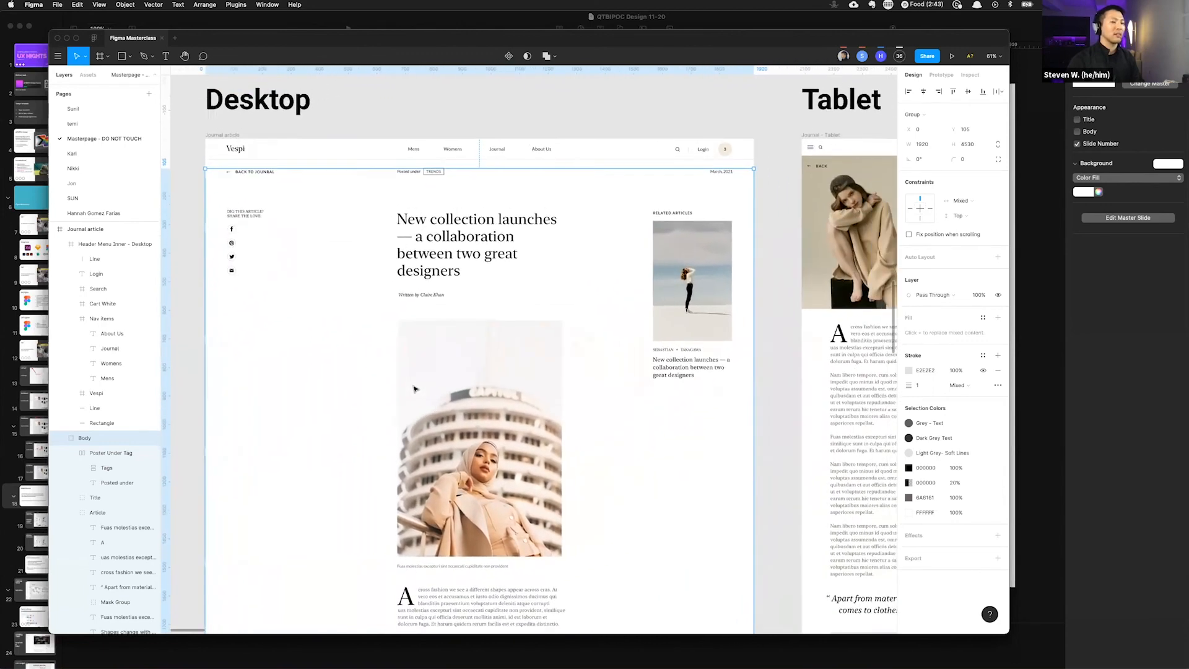
{"action": "scroll", "coordinate": [414, 388], "scroll_direction": "right", "scroll_amount": 1}
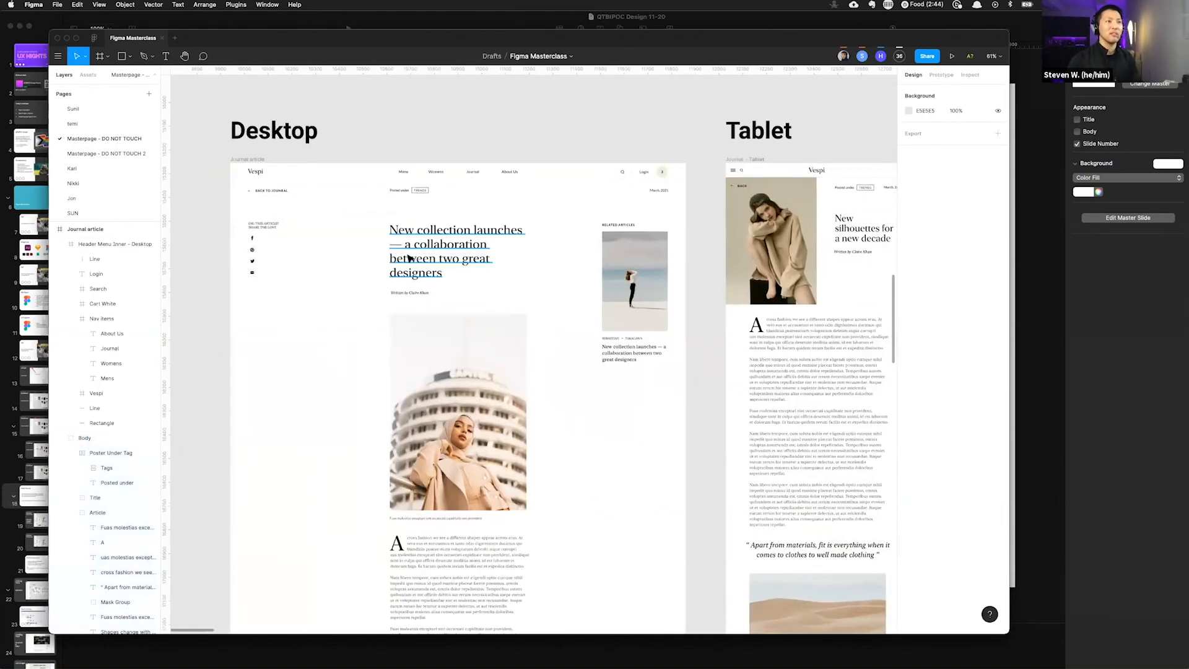
Step: Move the Masterpage - DO NOT TOUCH page to the top of the pages list
{"action": "scroll", "coordinate": [409, 258], "scroll_direction": "down", "scroll_amount": 10}
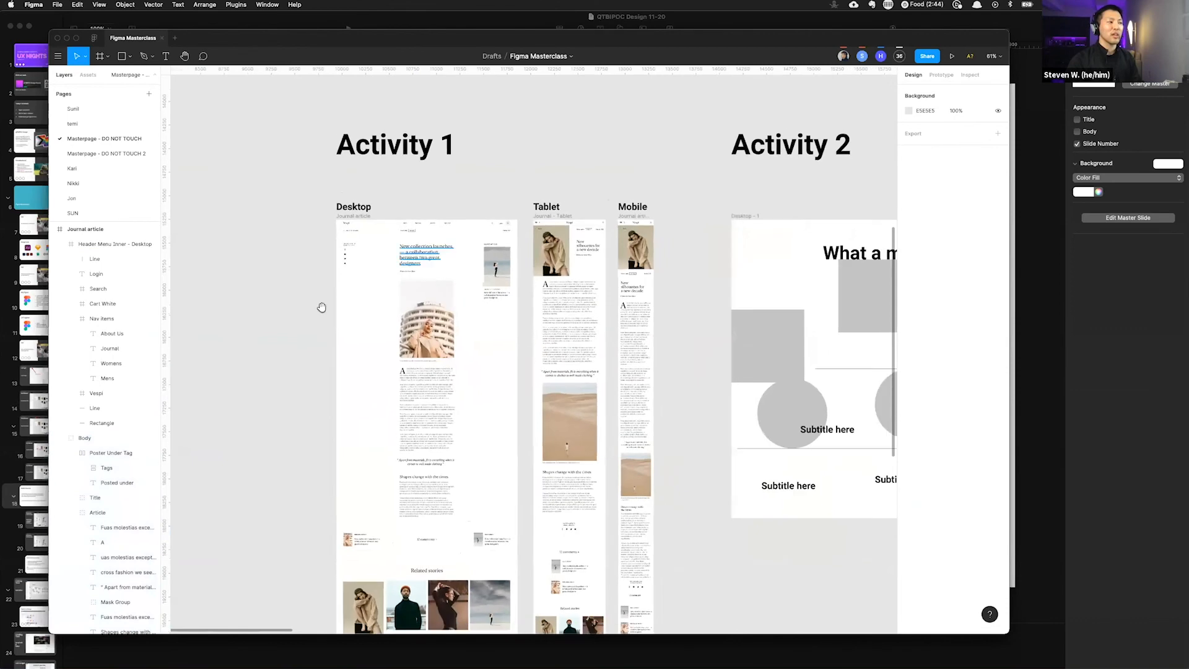
{"action": "left_click_drag", "start_coordinate": [519, 348], "coordinate": [612, 275]}
{"action": "scroll", "coordinate": [612, 274], "scroll_direction": "right", "scroll_amount": 4}
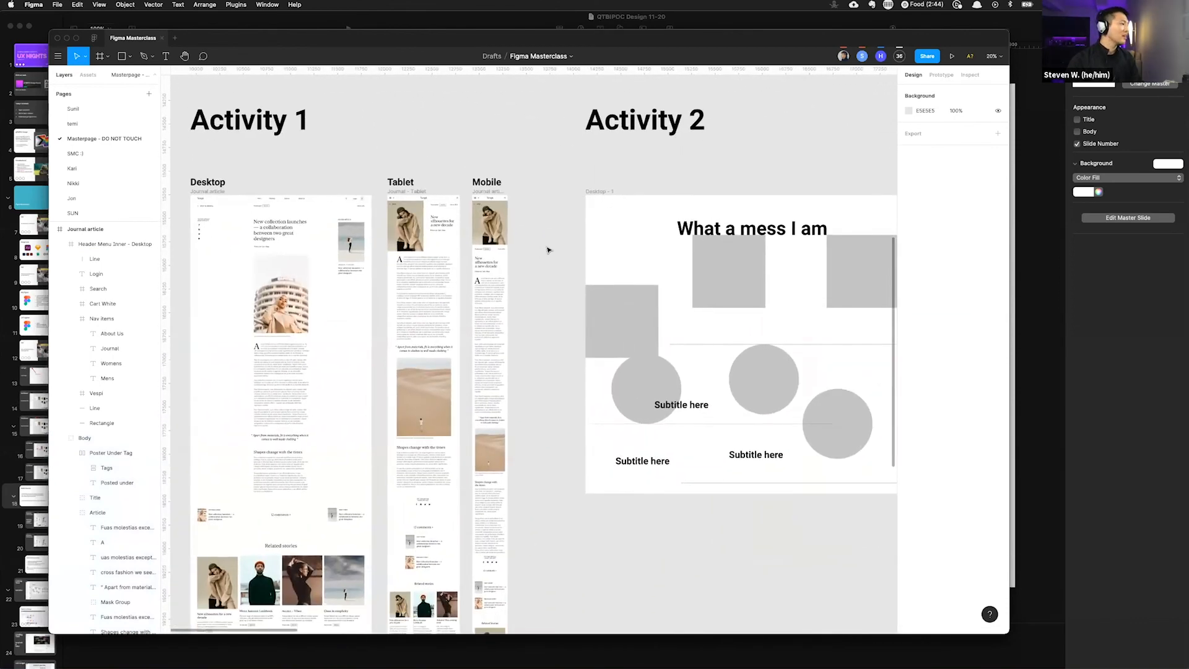
{"action": "left_click_drag", "start_coordinate": [545, 259], "coordinate": [324, 258]}
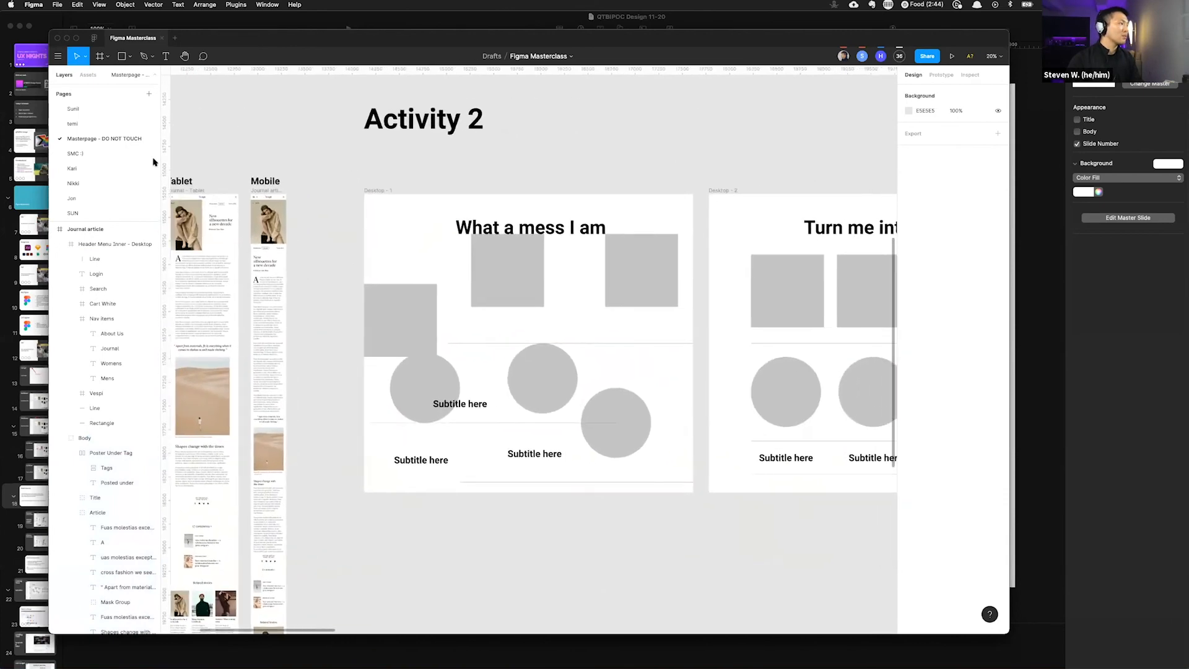
{"action": "left_click_drag", "start_coordinate": [106, 141], "coordinate": [105, 104]}
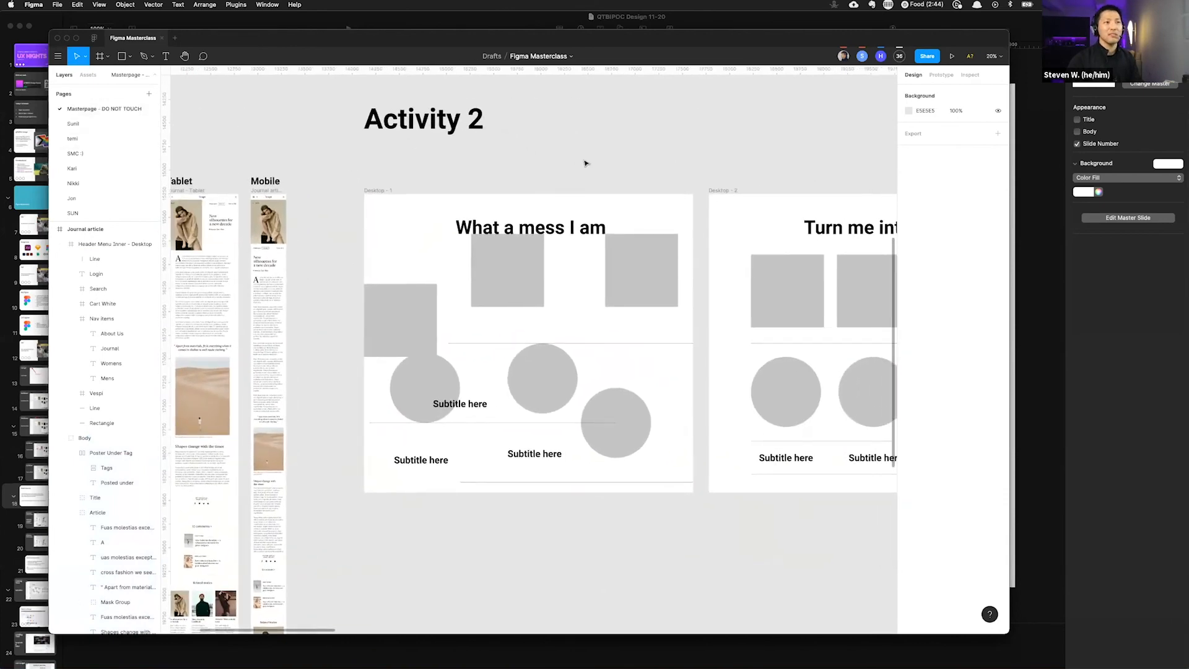
Step: Select the three rectangles in Desktop - 1 and align them vertically, undoing the alignment each time
{"action": "left_click_drag", "start_coordinate": [651, 163], "coordinate": [536, 178]}
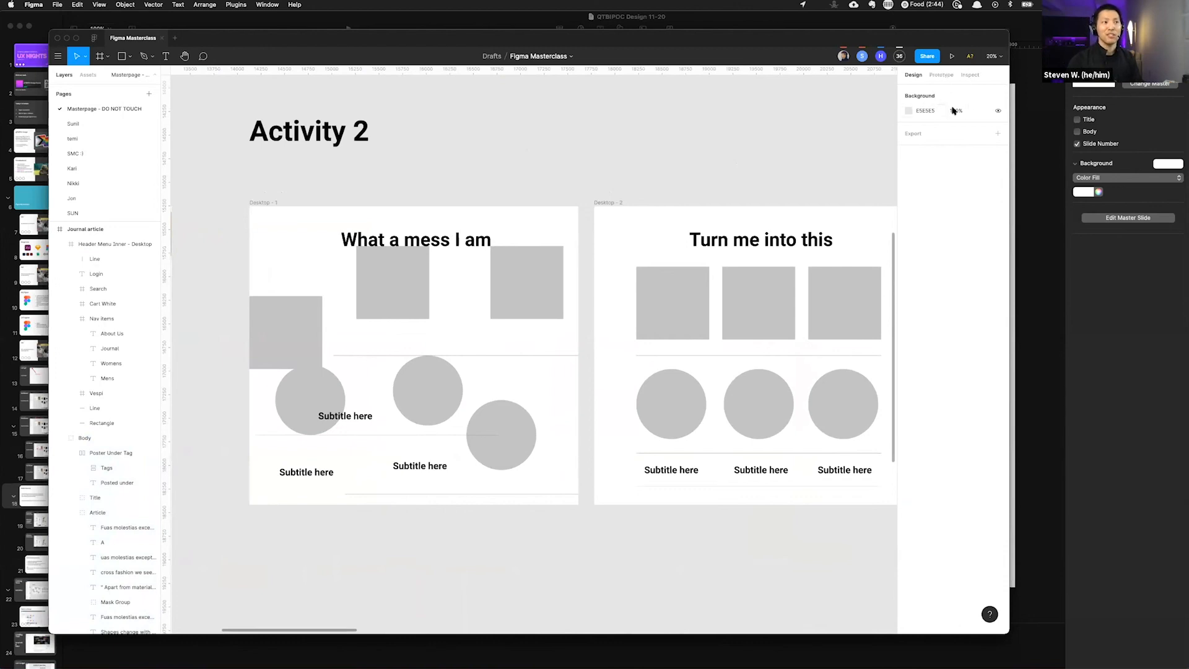
{"action": "left_click_drag", "start_coordinate": [227, 307], "coordinate": [523, 300]}
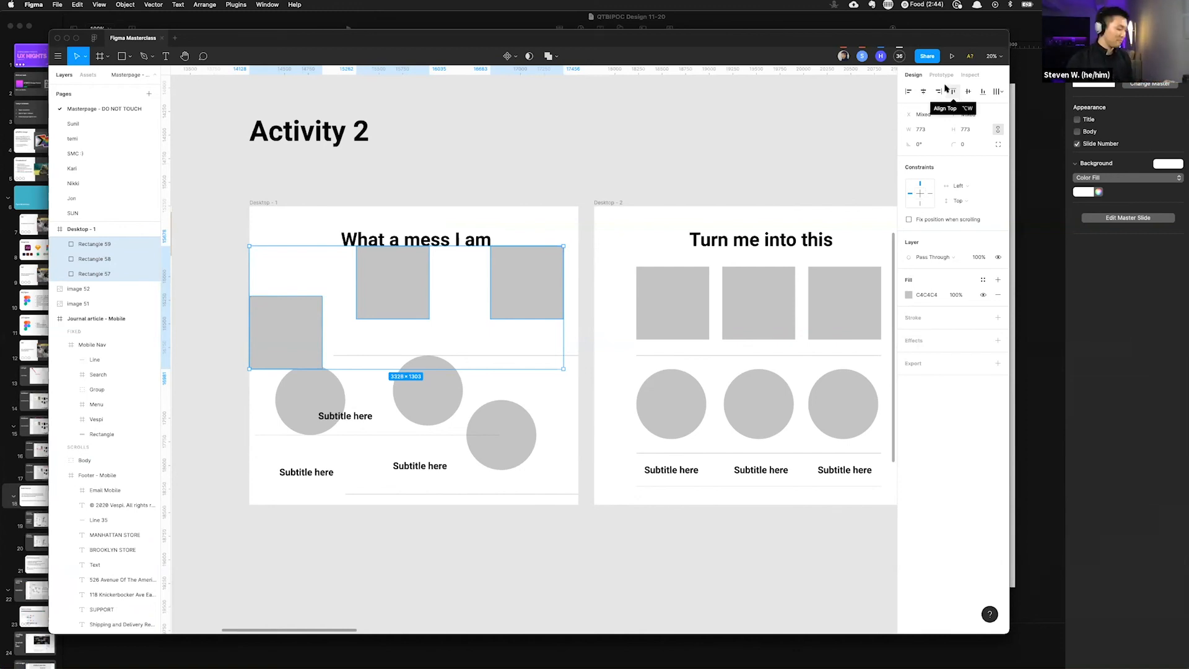
{"action": "key", "text": "alt+v"}
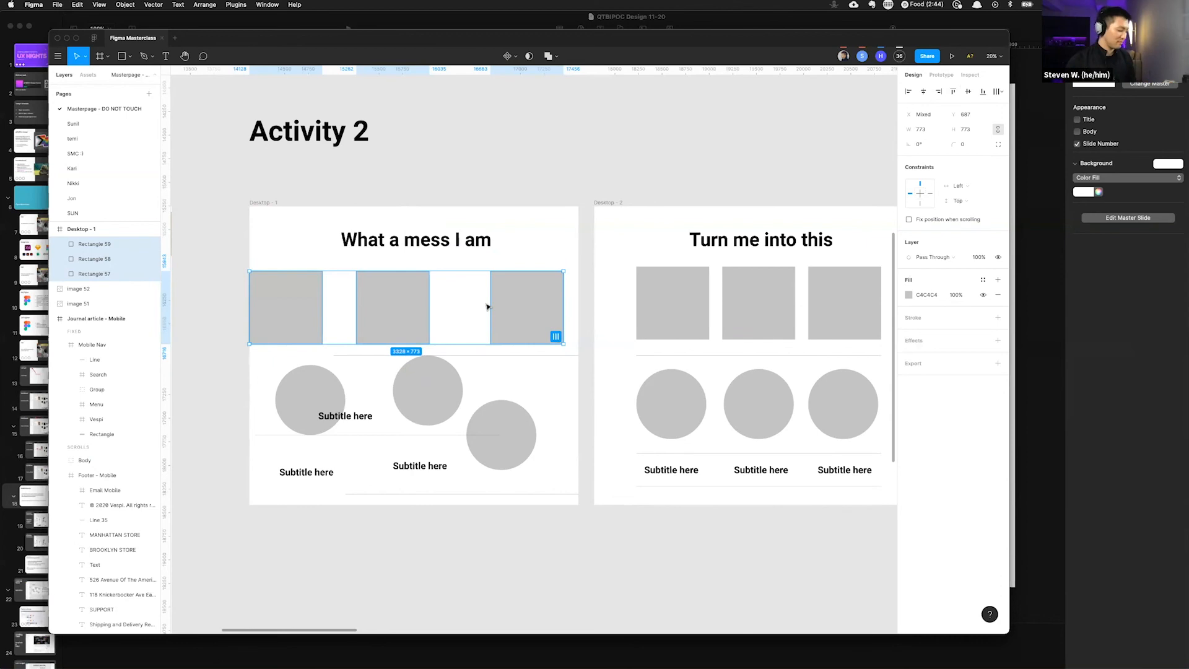
{"action": "key", "text": "super+z"}
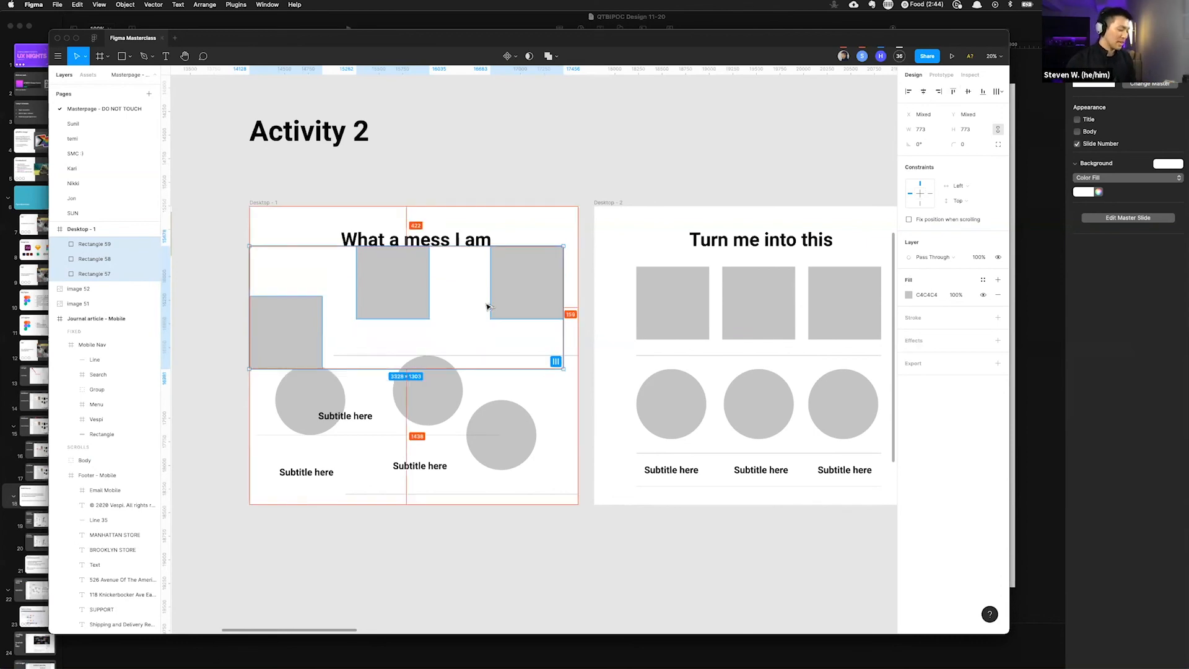
{"action": "key", "text": "alt+v"}
{"action": "key", "text": "super+z"}
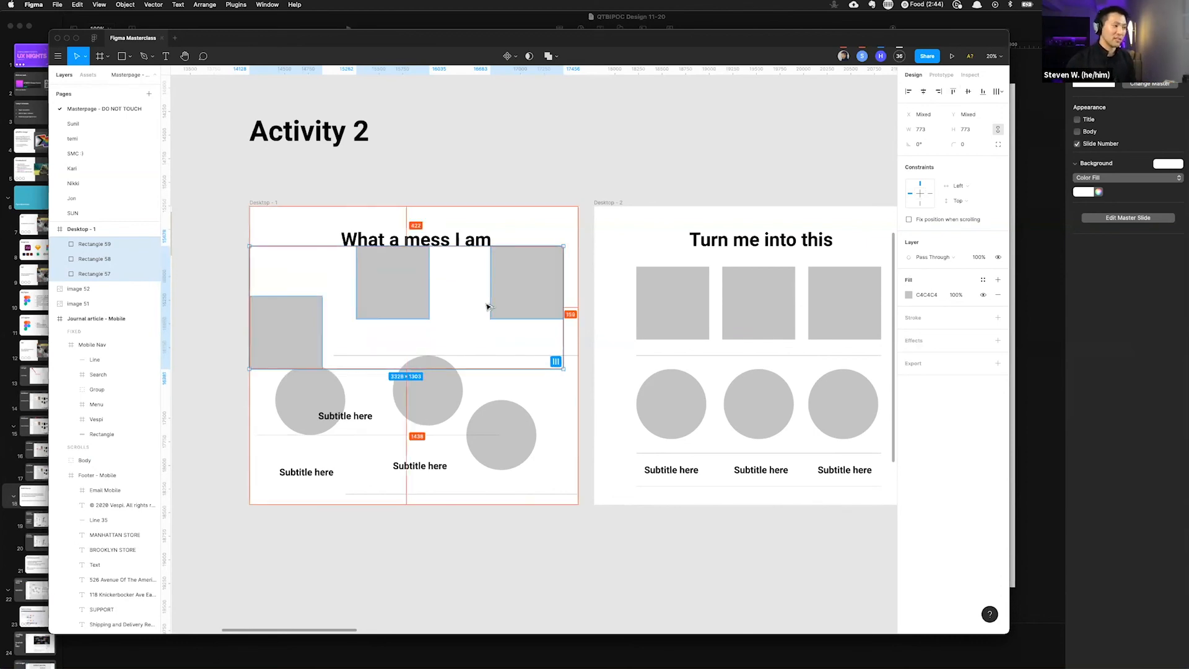
{"action": "key", "text": "alt+v"}
{"action": "key", "text": "super+z"}
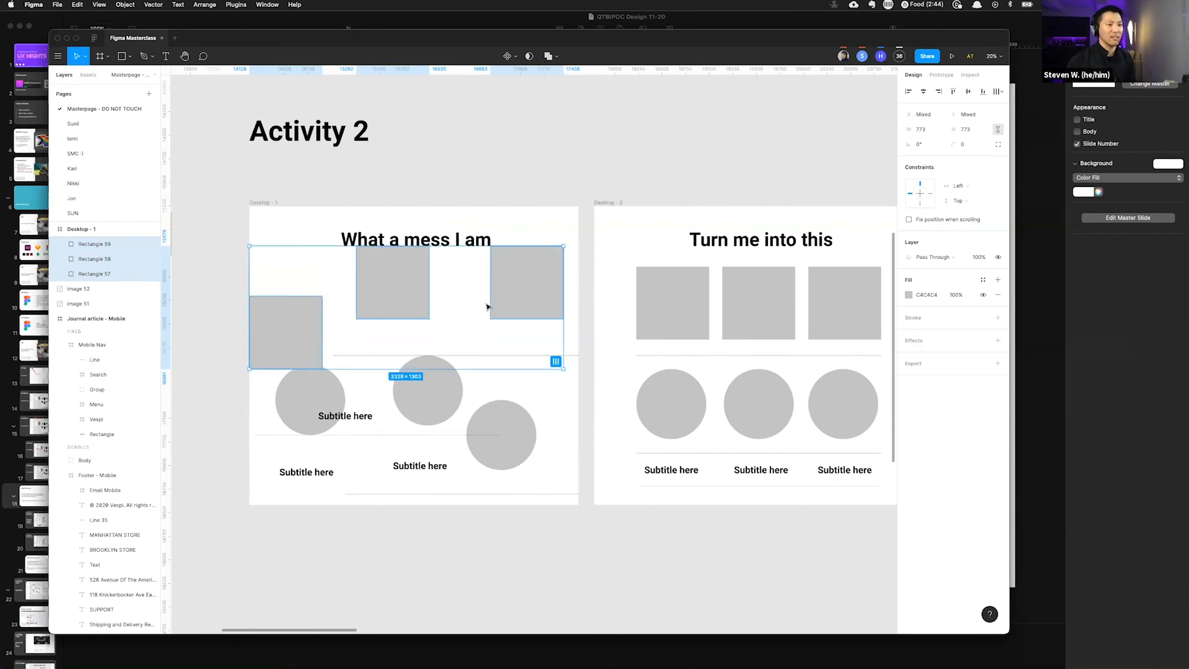
Step: Select the three circles in Desktop - 1 and align them vertically
{"action": "left_click_drag", "start_coordinate": [230, 384], "coordinate": [526, 404]}
{"action": "key", "text": "alt"}
{"action": "key", "text": "alt+v"}
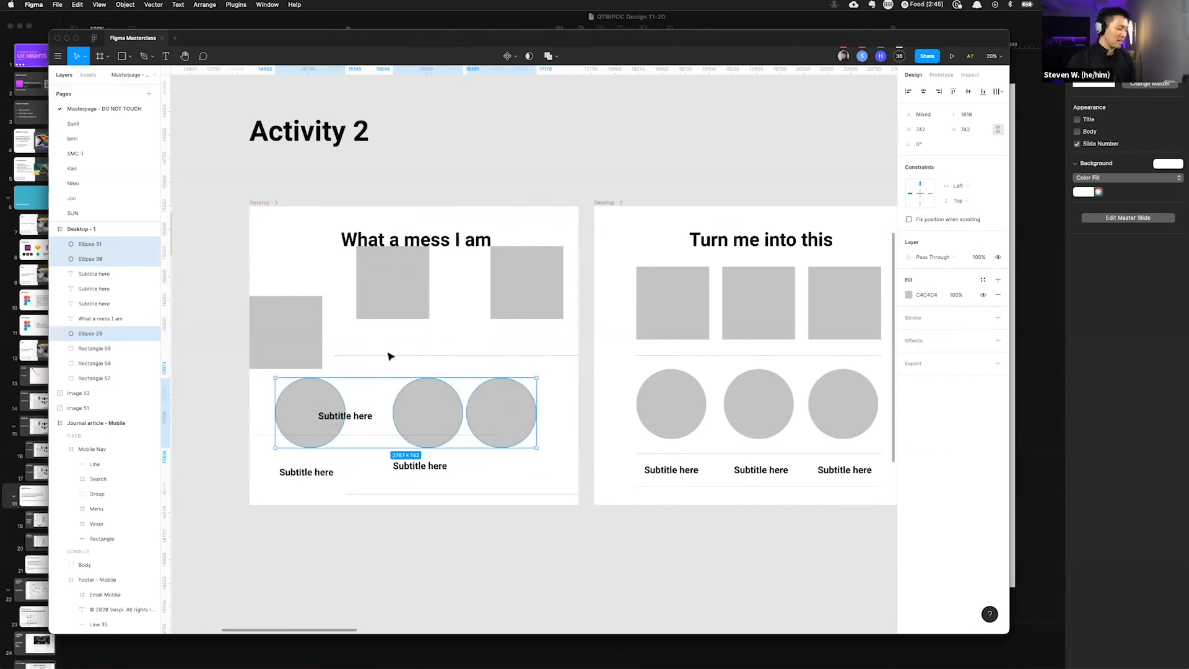
{"action": "scroll", "coordinate": [458, 368], "scroll_direction": "up", "scroll_amount": 3}
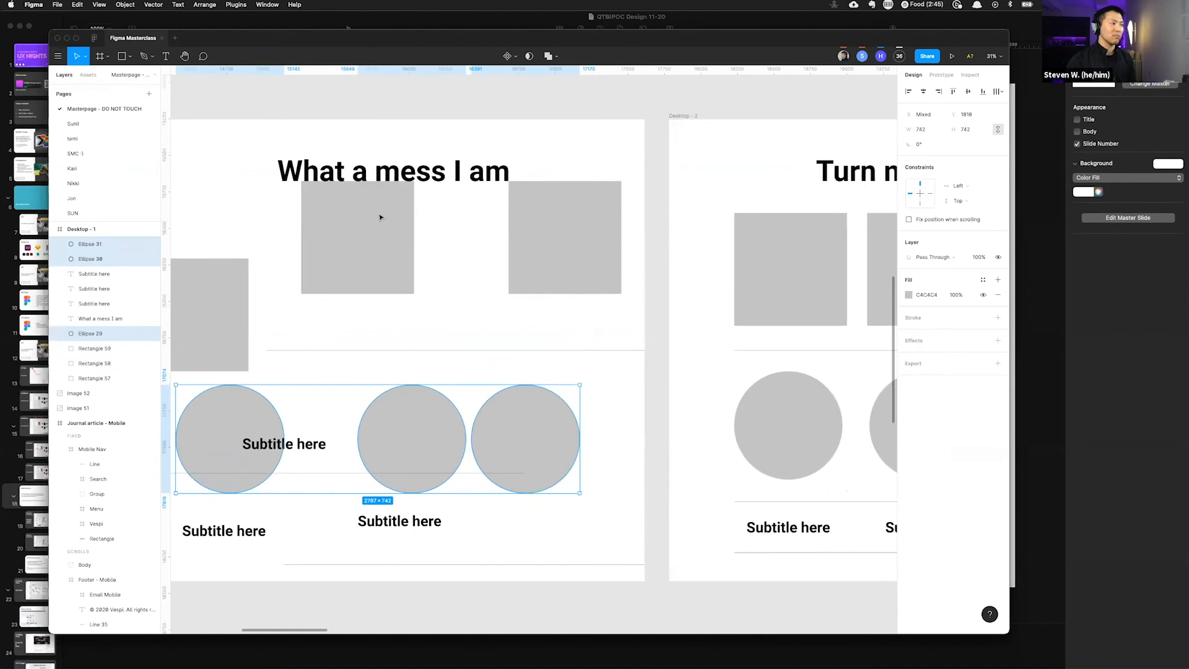
{"action": "scroll", "coordinate": [403, 320], "scroll_direction": "down", "scroll_amount": 3}
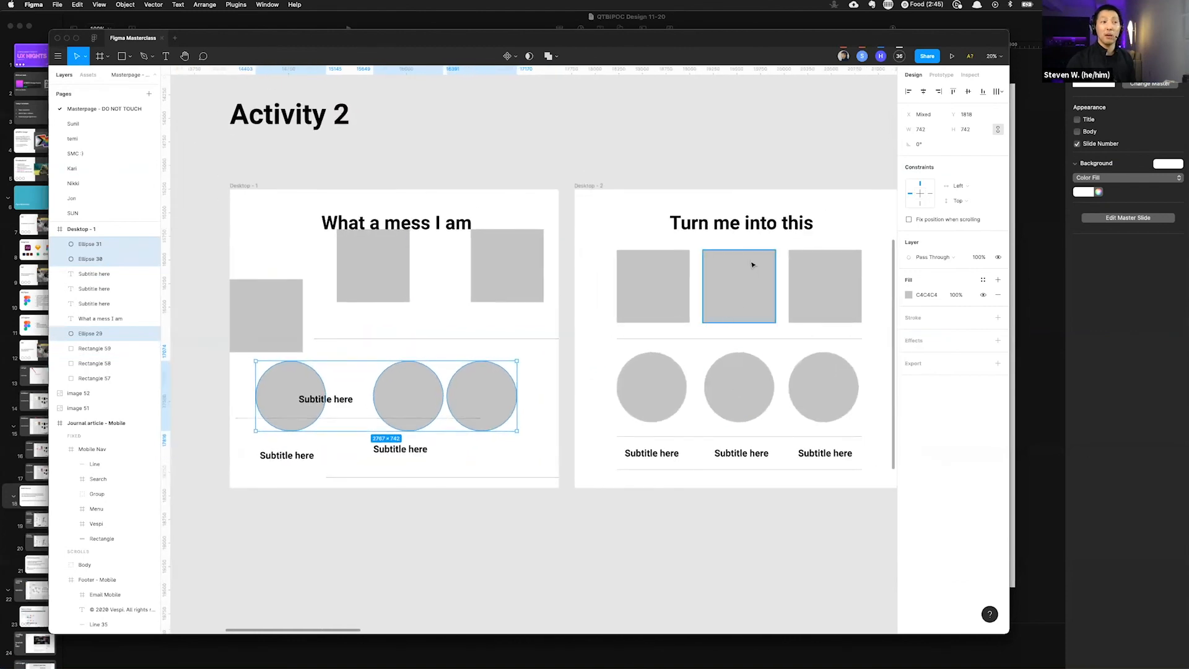
Step: Try aligning the middle rectangle, middle circle and a subtitle text horizontally
{"action": "left_click", "coordinate": [379, 281]}
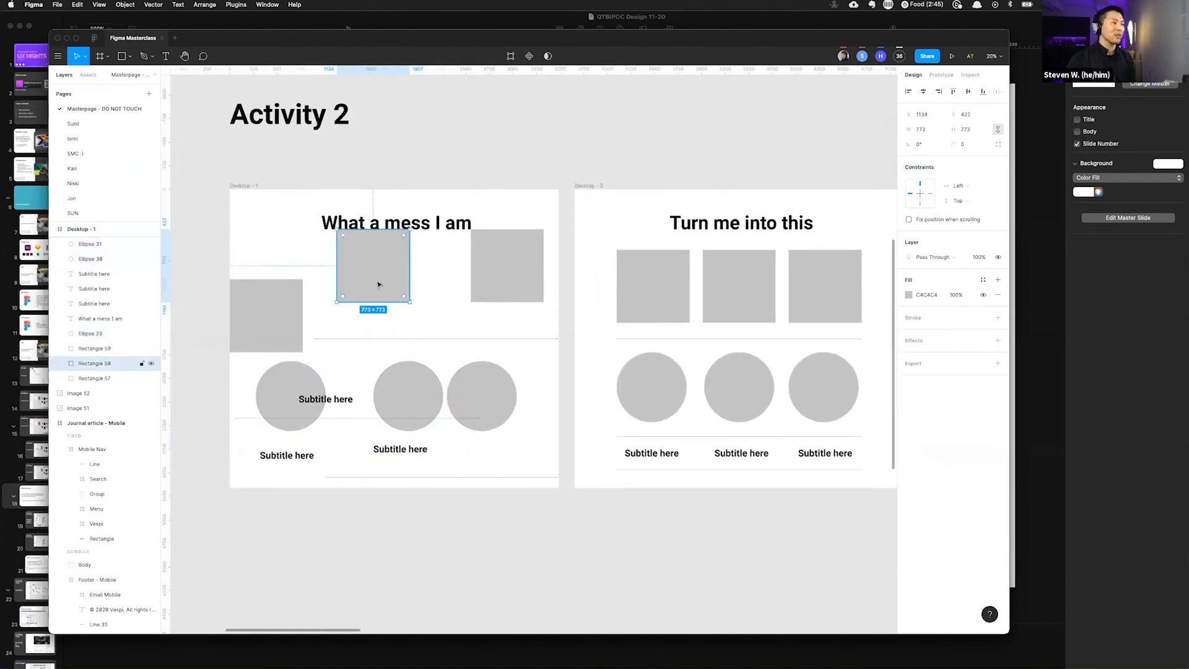
{"action": "left_click", "coordinate": [412, 407], "text": "shift"}
{"action": "left_click", "coordinate": [318, 400], "text": "shift"}
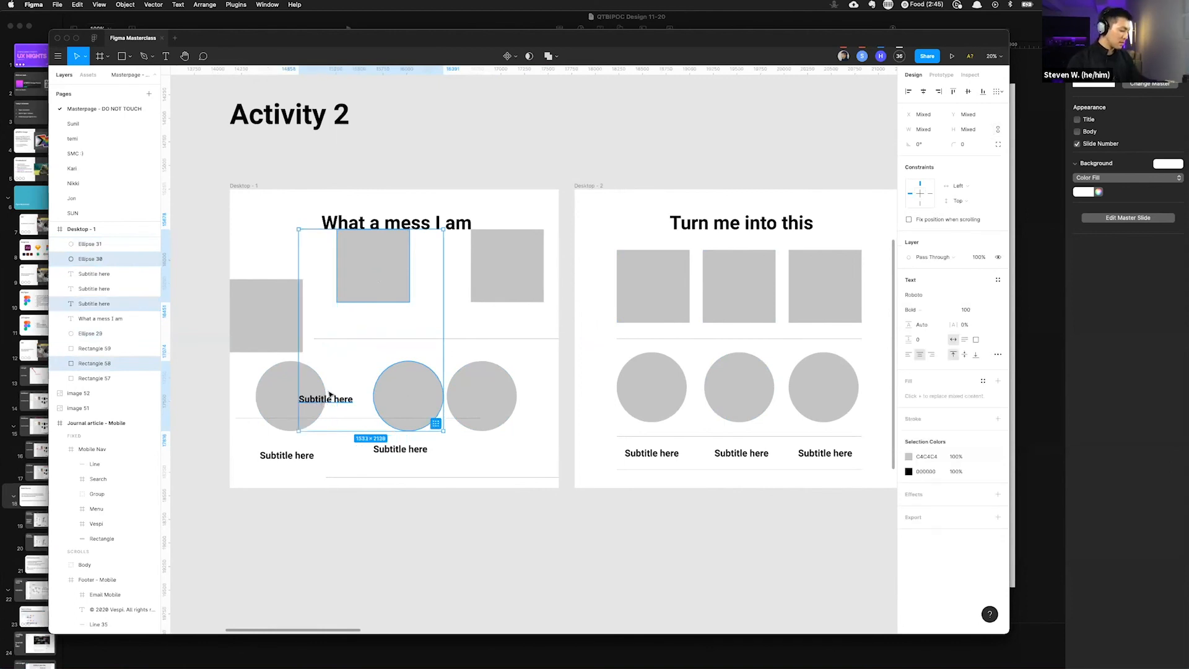
{"action": "key", "text": "alt"}
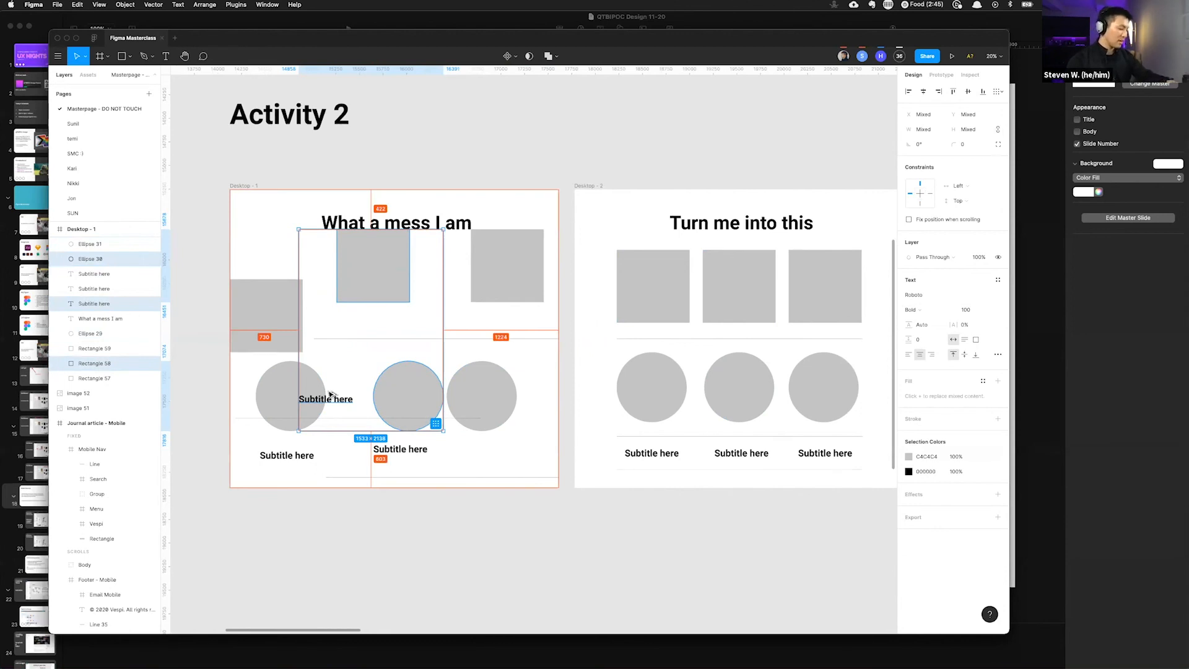
{"action": "key", "text": "alt+h"}
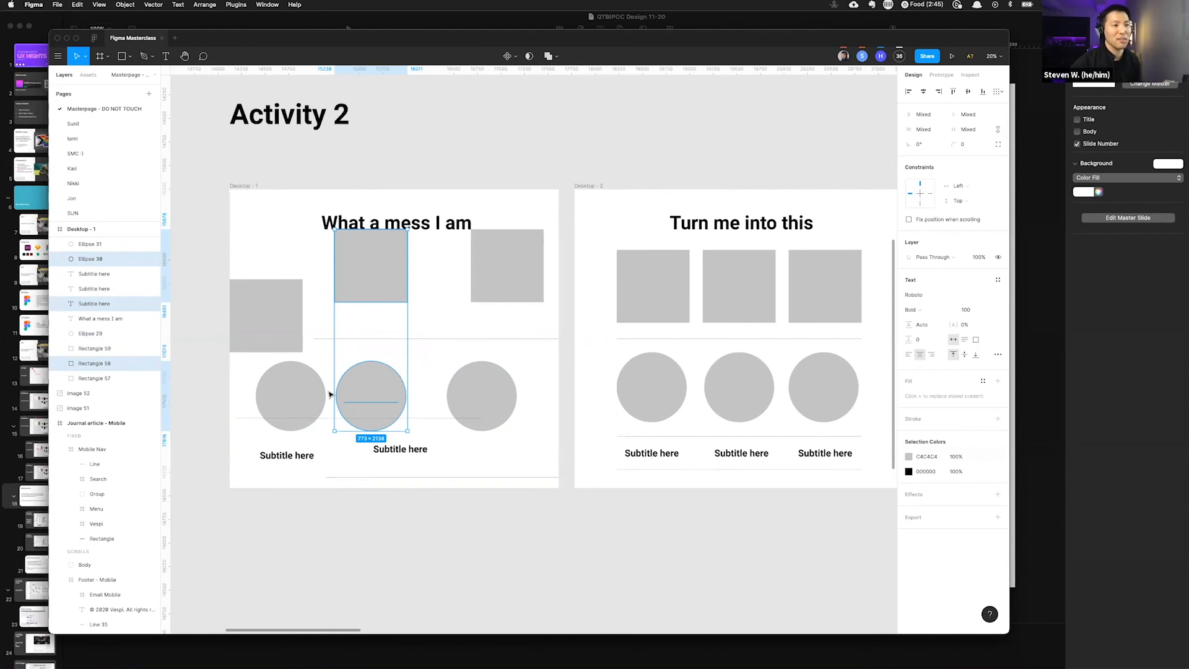
{"action": "mouse_move", "coordinate": [352, 353]}
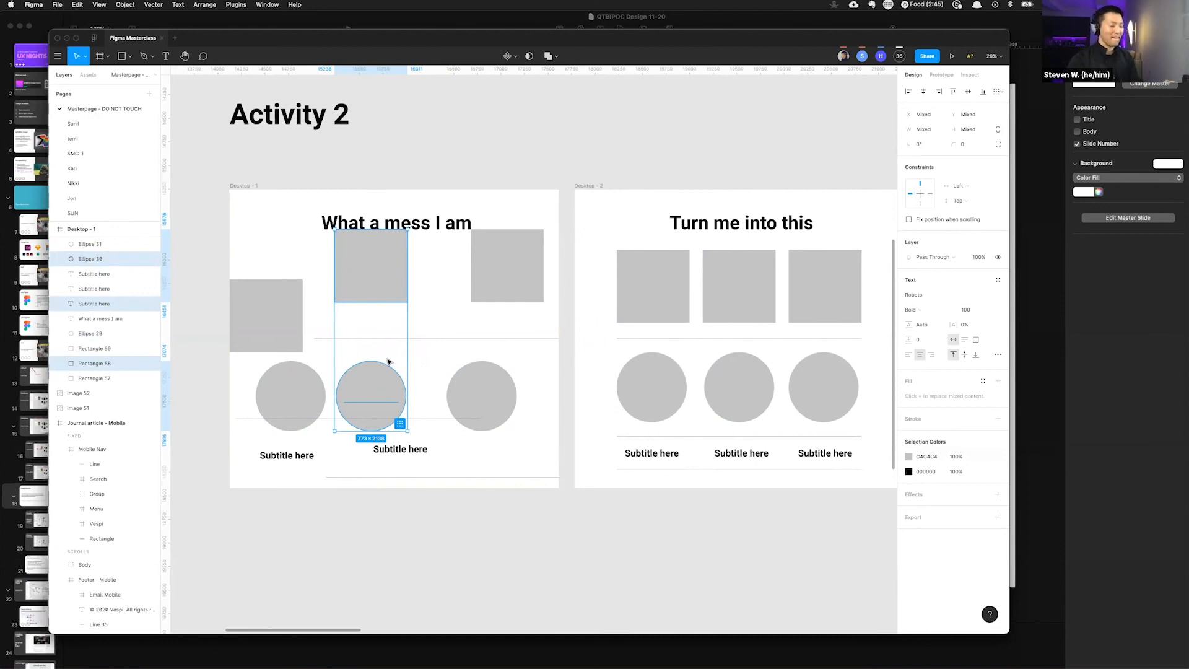
{"action": "left_click", "coordinate": [400, 424]}
{"action": "left_click", "coordinate": [379, 189]}
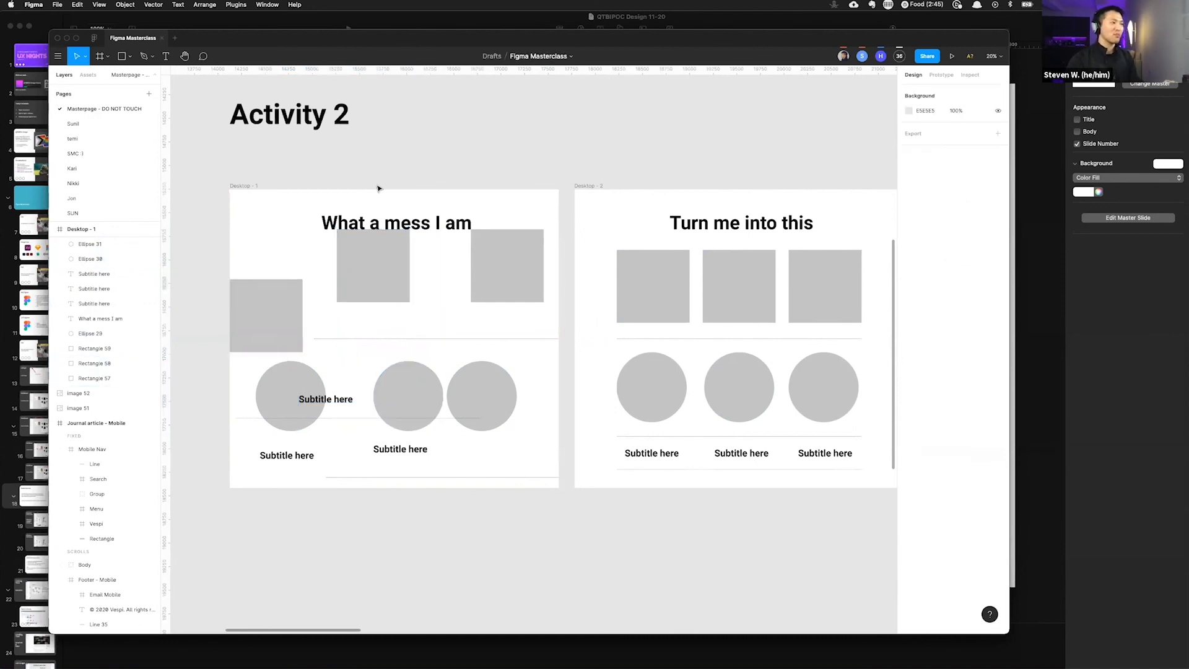
Step: Reselect the three rectangles, align them vertically once more, undo it and deselect
{"action": "scroll", "coordinate": [379, 188], "scroll_direction": "down", "scroll_amount": 2}
{"action": "left_click_drag", "start_coordinate": [247, 264], "coordinate": [468, 267]}
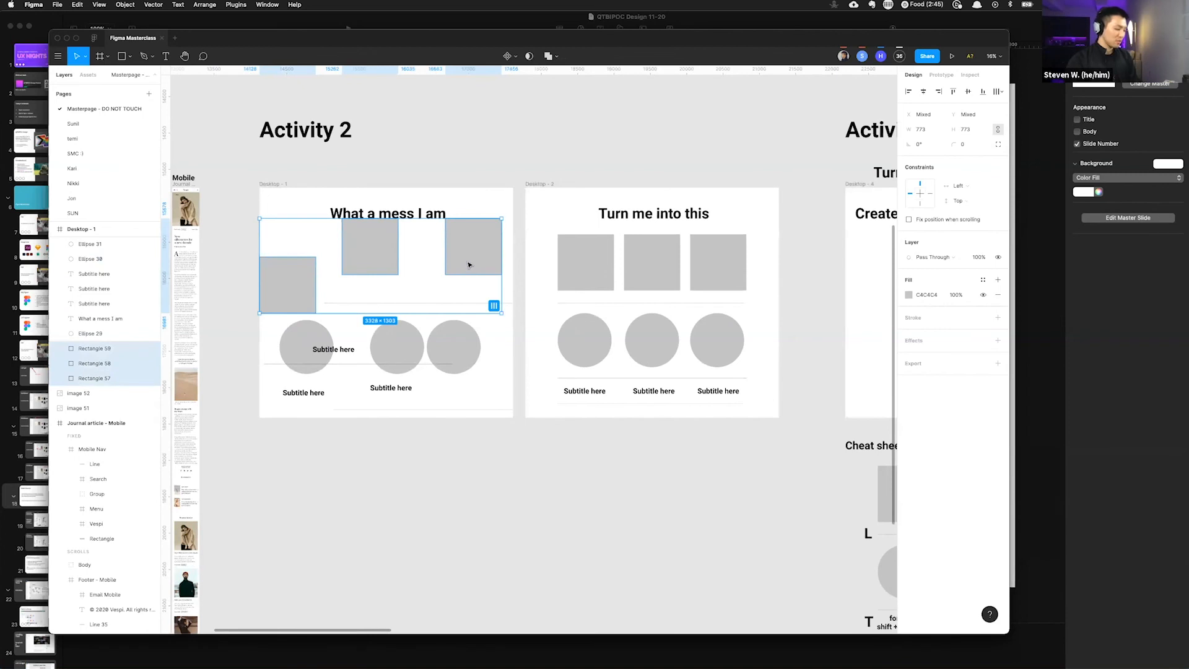
{"action": "key", "text": "alt+v"}
{"action": "key", "text": "super+z"}
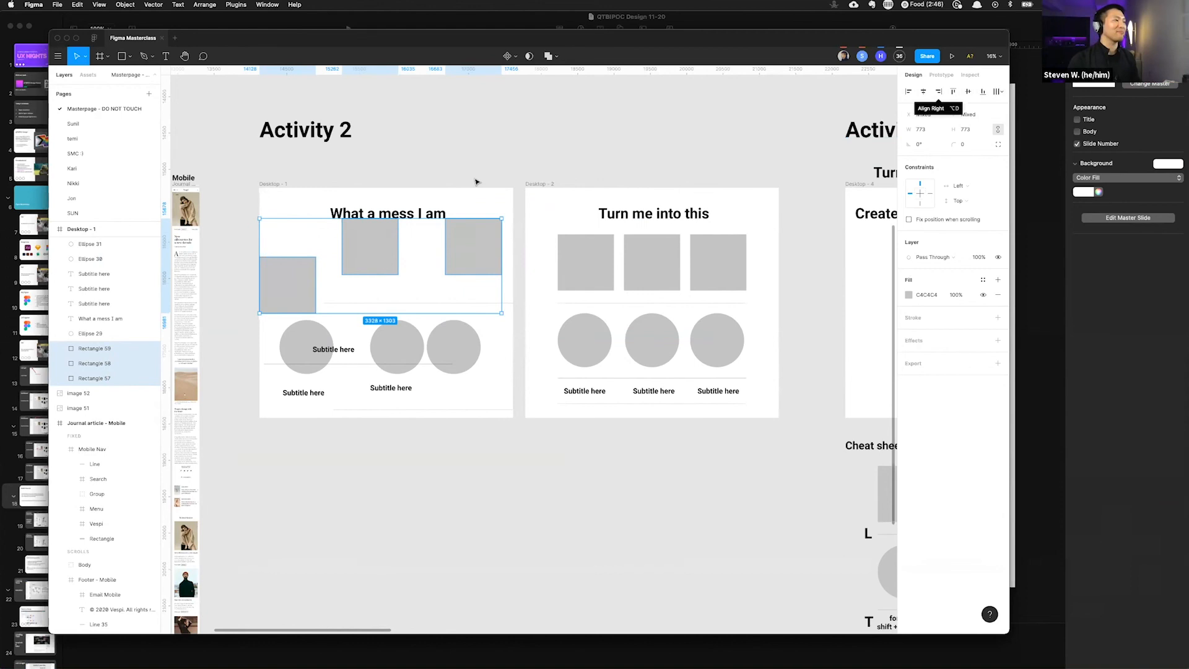
{"action": "left_click", "coordinate": [532, 151]}
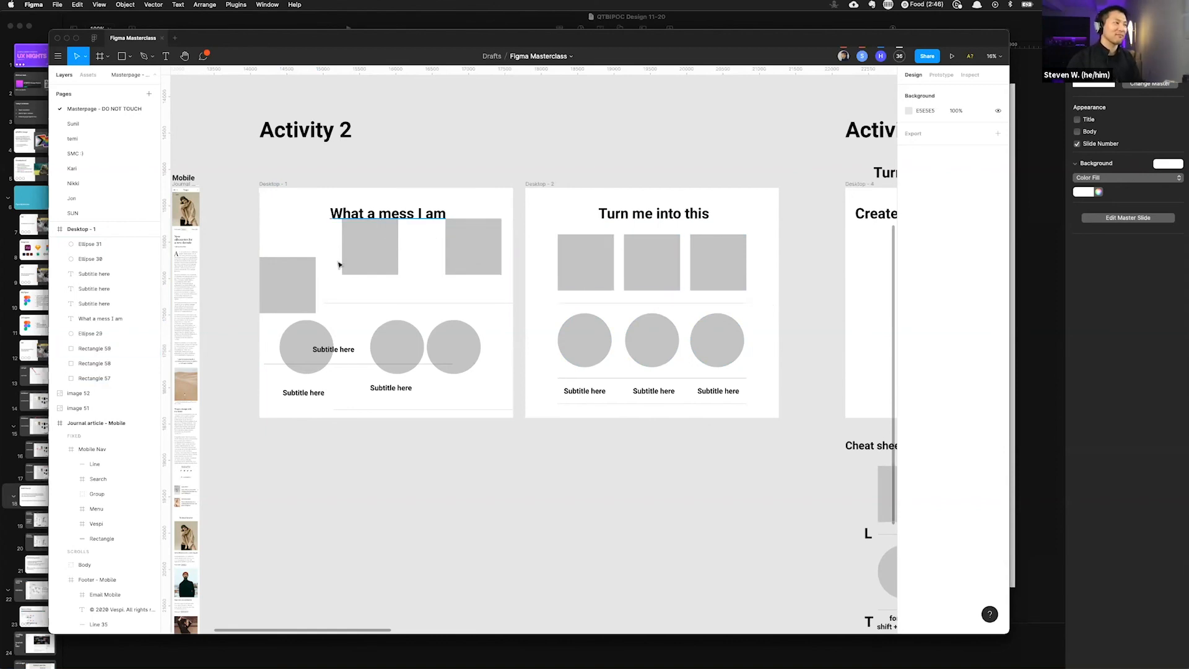
Step: Align the three rectangles in Desktop - 1 vertically, then select and deselect the circles
{"action": "left_click", "coordinate": [307, 275]}
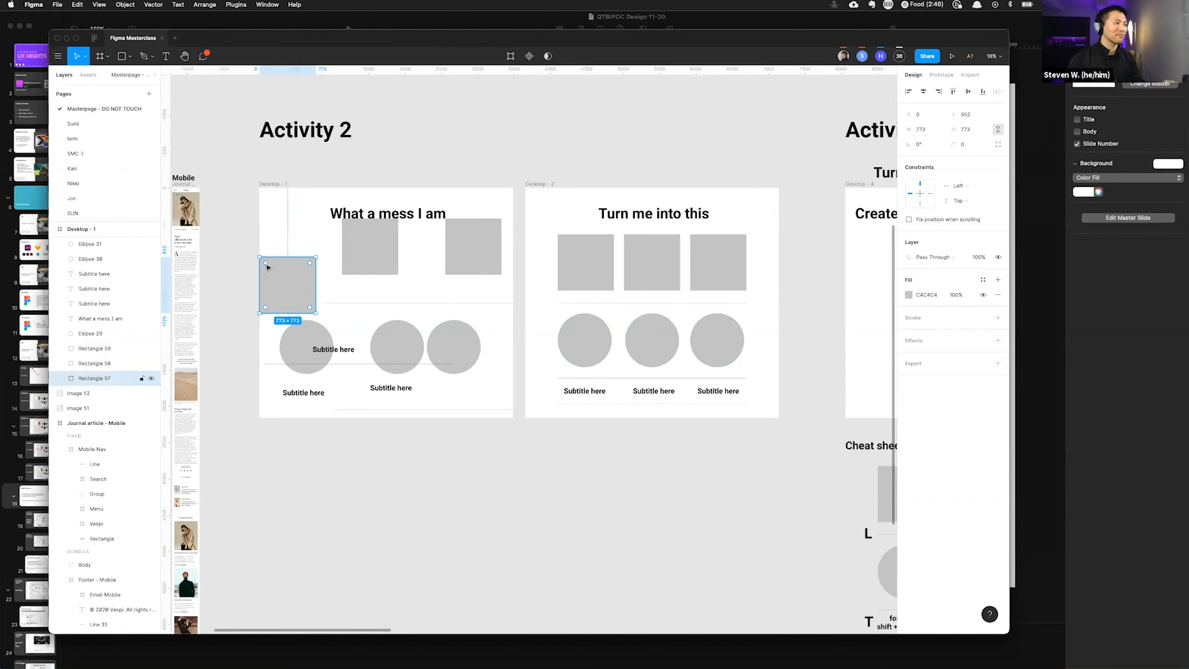
{"action": "left_click_drag", "start_coordinate": [246, 264], "coordinate": [482, 275]}
{"action": "key", "text": "alt"}
{"action": "key", "text": "alt+v"}
{"action": "left_click_drag", "start_coordinate": [243, 320], "coordinate": [461, 339]}
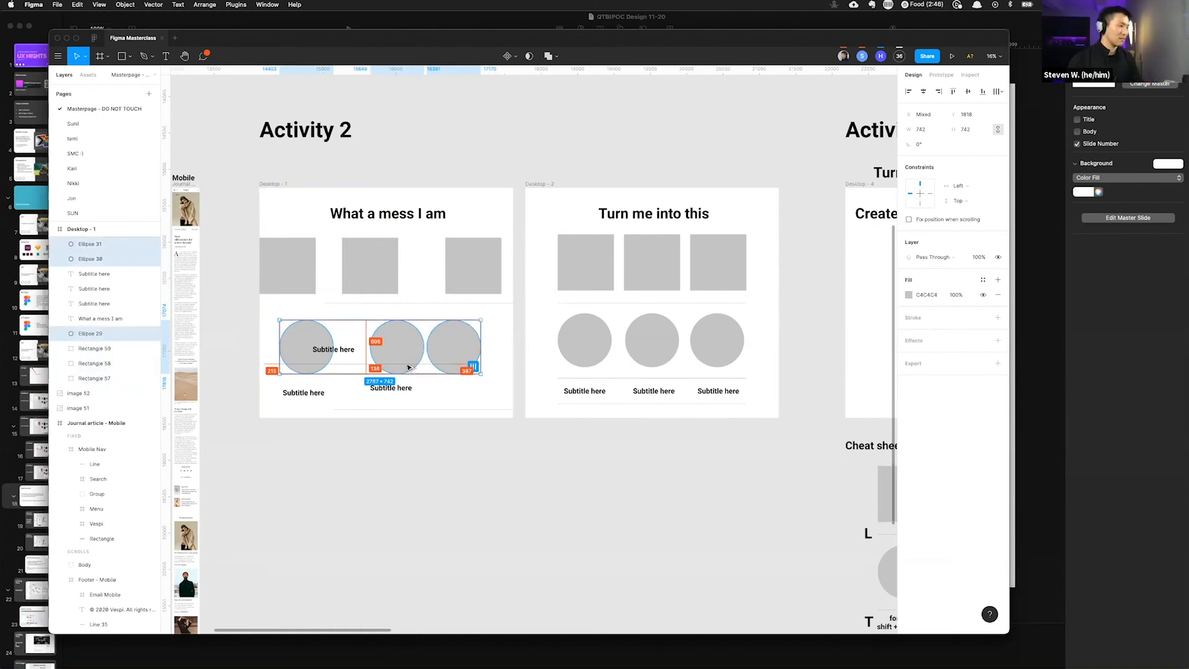
{"action": "left_click", "coordinate": [246, 308]}
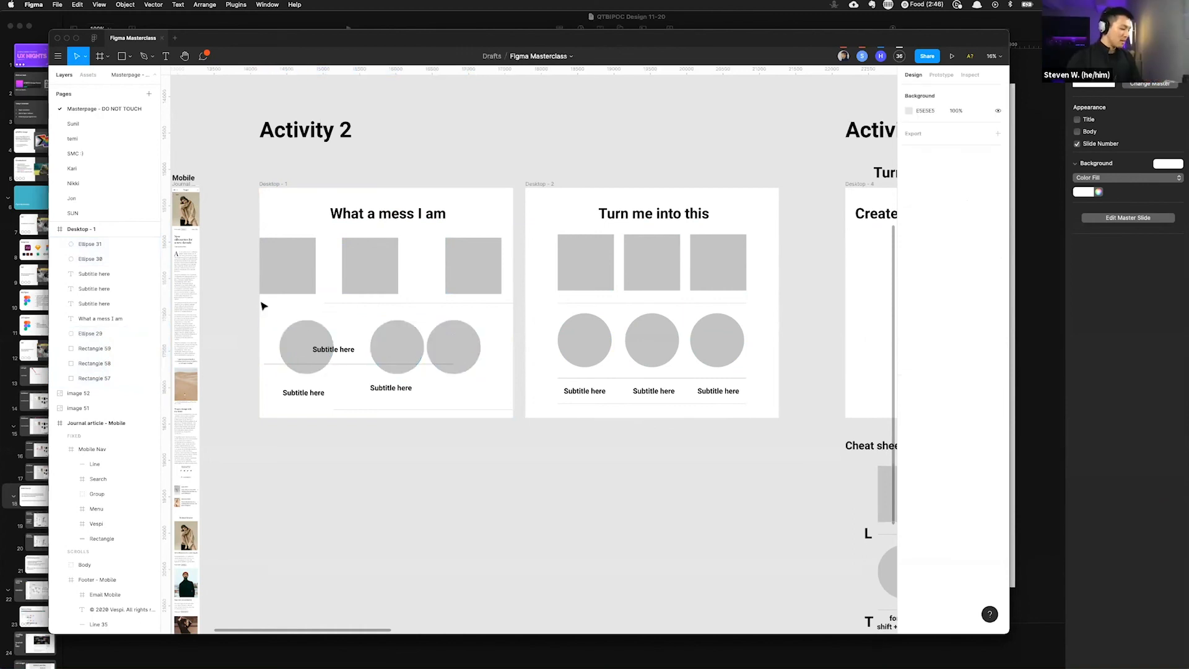
Step: Toggle the toolbars and panels on and off repeatedly, ending with the interface hidden
{"action": "key", "text": "super+backslash"}
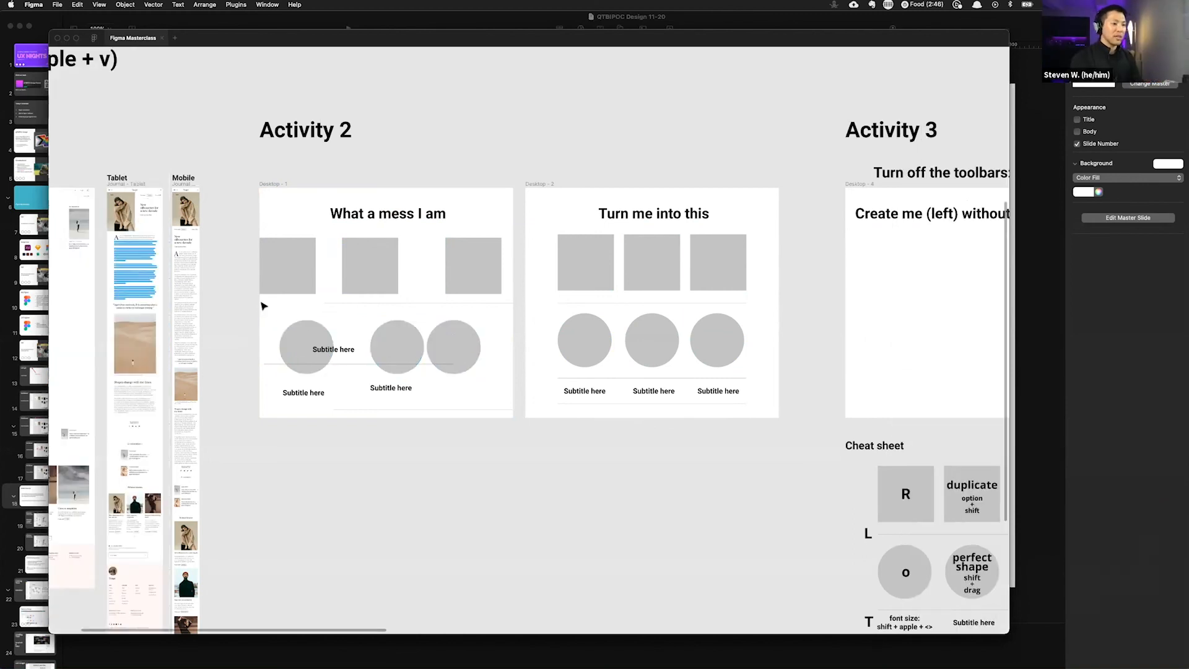
{"action": "key", "text": "super+backslash"}
{"action": "key", "text": "super+backslash"}
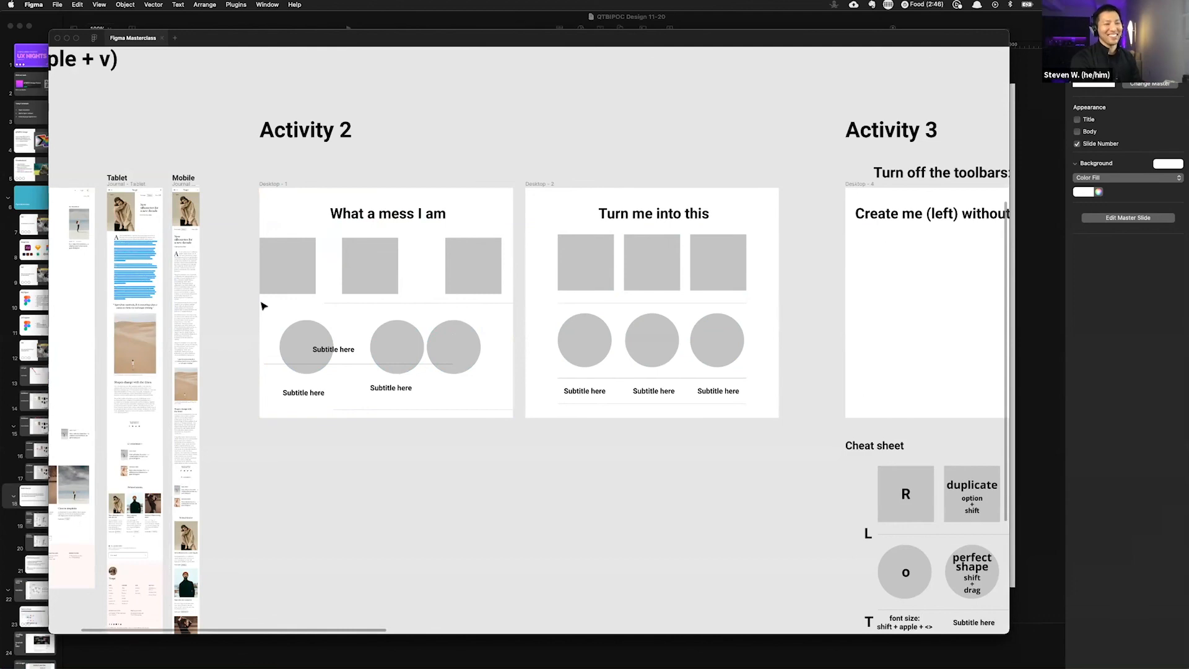
{"action": "key", "text": "super+backslash"}
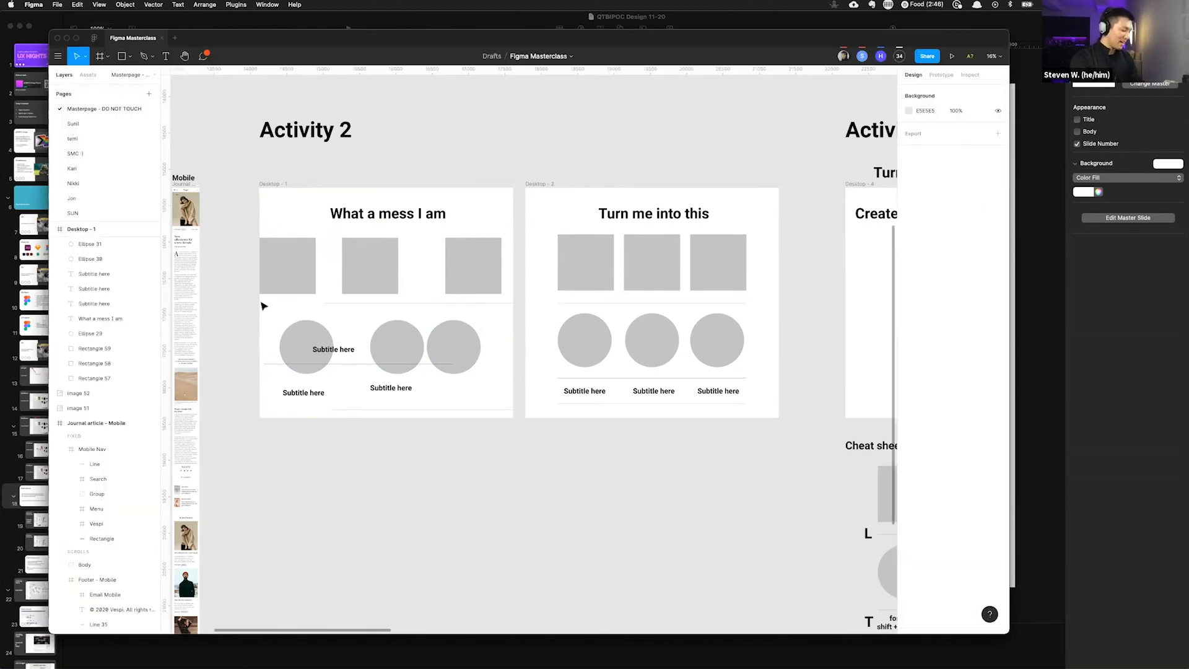
{"action": "key", "text": "super+backslash"}
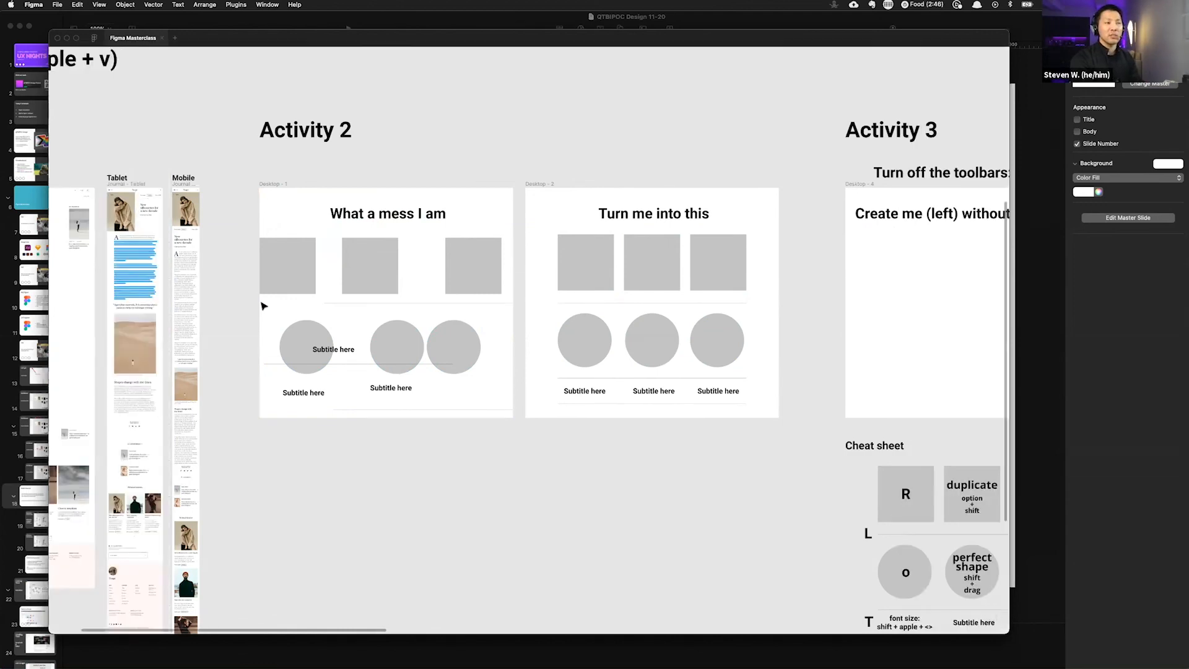
{"action": "key", "text": "super+backslash"}
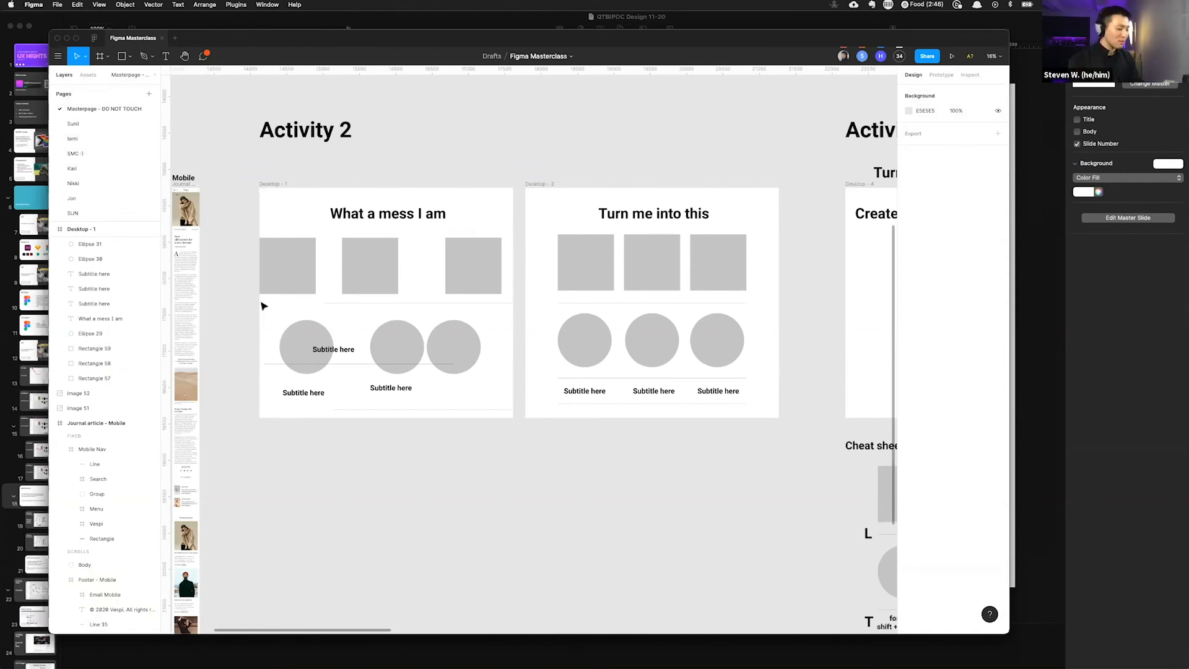
{"action": "key", "text": "super+backslash"}
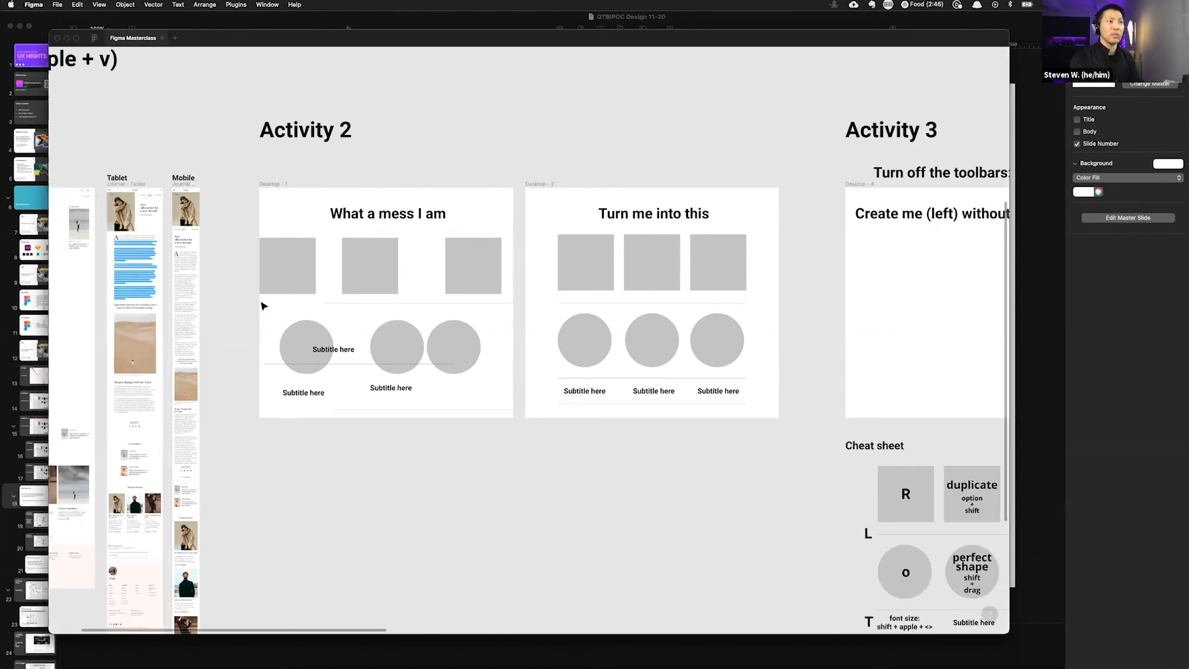
{"action": "key", "text": "super+backslash"}
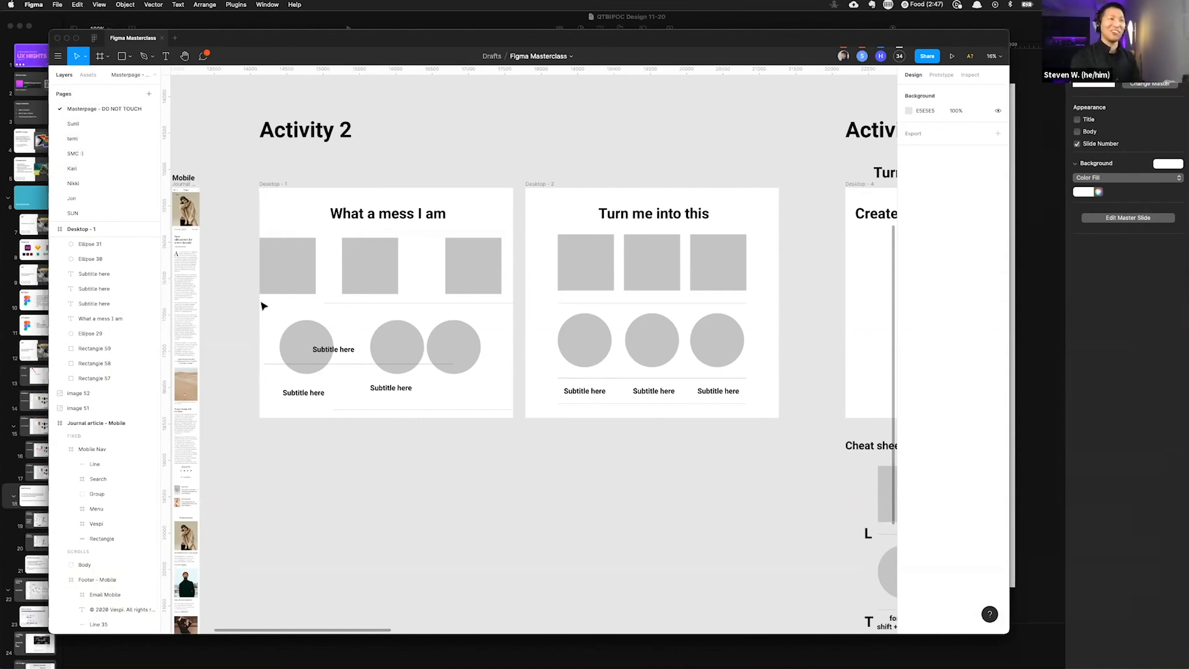
{"action": "key", "text": "super+backslash"}
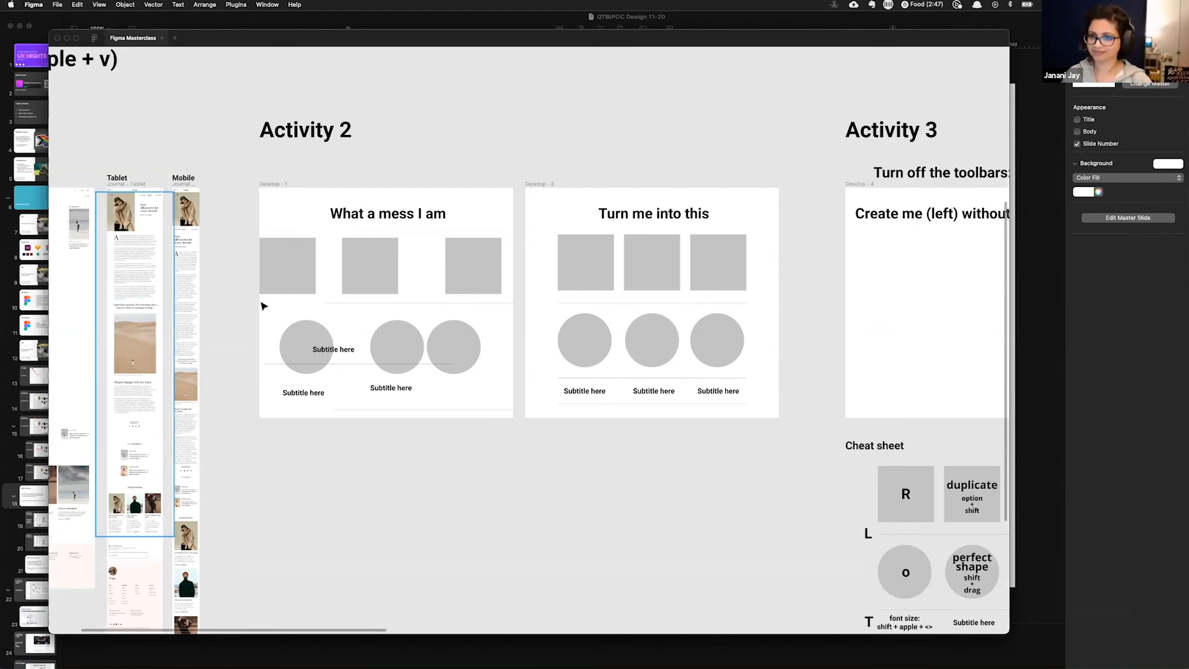
{"action": "key", "text": "super+backslash"}
{"action": "key", "text": "super+backslash"}
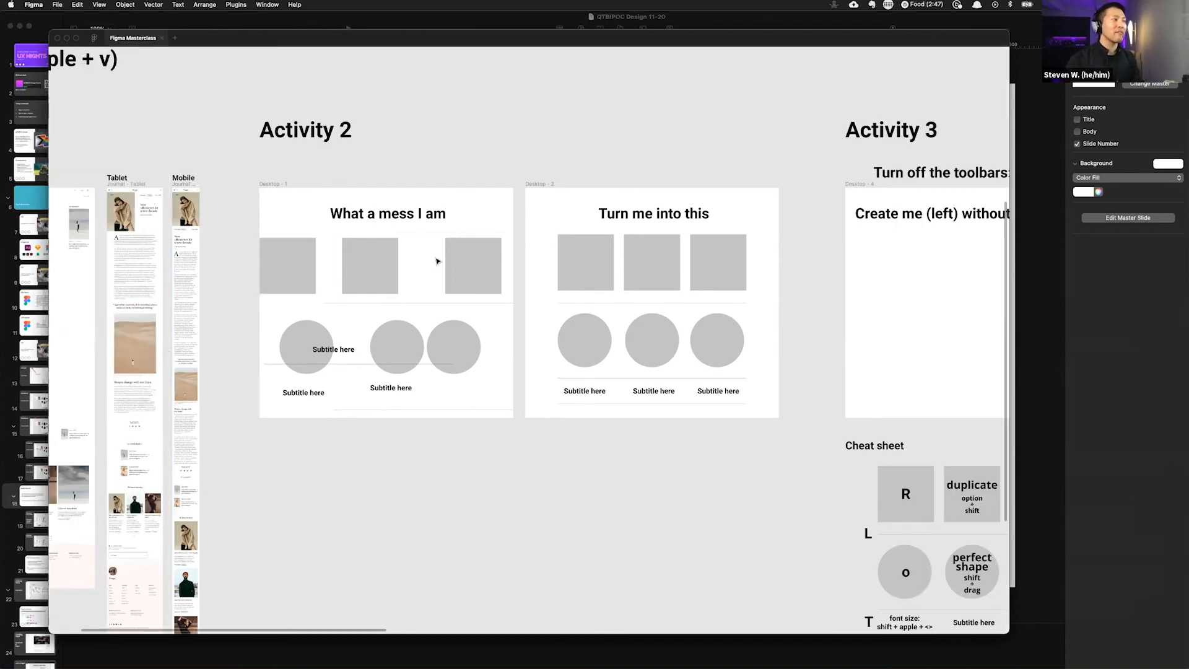
Step: Show the toolbars and panels again at the Activity 3 frame
{"action": "scroll", "coordinate": [438, 258], "scroll_direction": "right", "scroll_amount": 5}
{"action": "scroll", "coordinate": [439, 258], "scroll_direction": "right", "scroll_amount": 6}
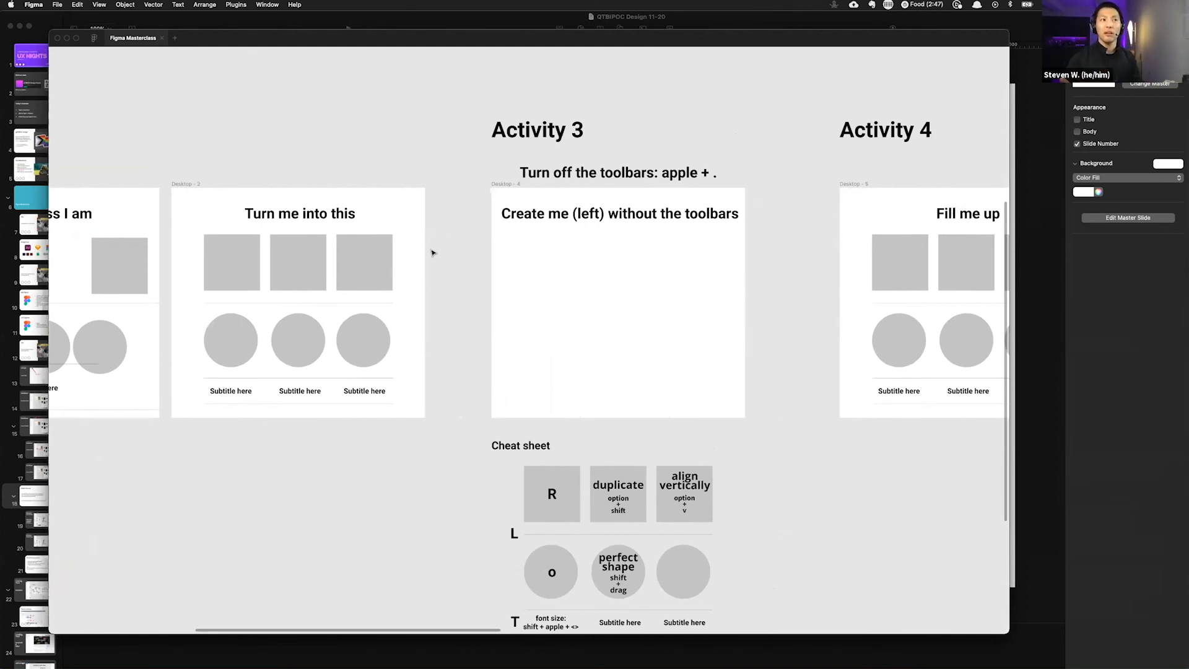
{"action": "scroll", "coordinate": [483, 246], "scroll_direction": "right", "scroll_amount": 3}
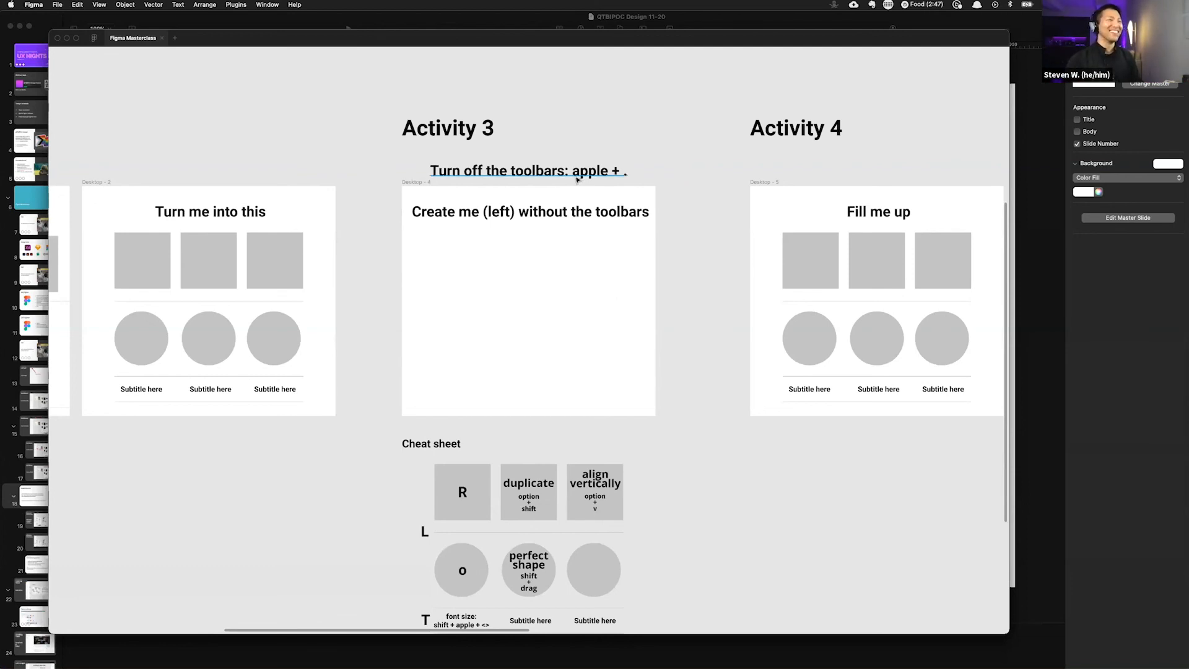
{"action": "scroll", "coordinate": [412, 236], "scroll_direction": "up", "scroll_amount": 5}
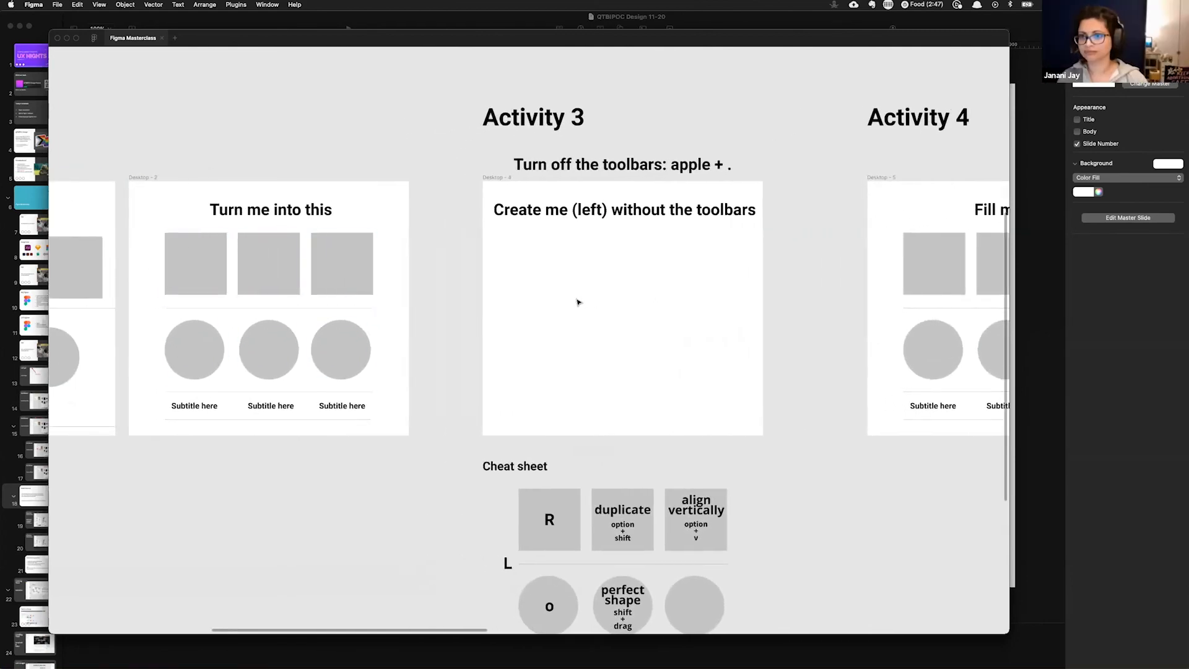
{"action": "scroll", "coordinate": [632, 297], "scroll_direction": "up", "scroll_amount": 3}
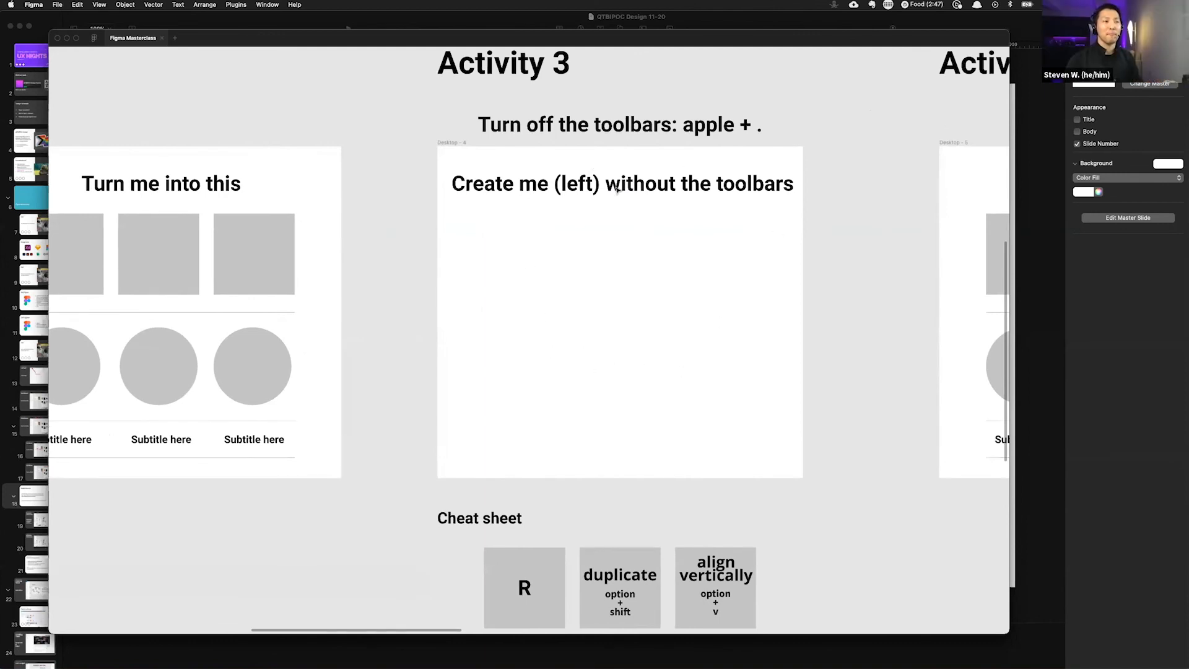
{"action": "key", "text": "super+period"}
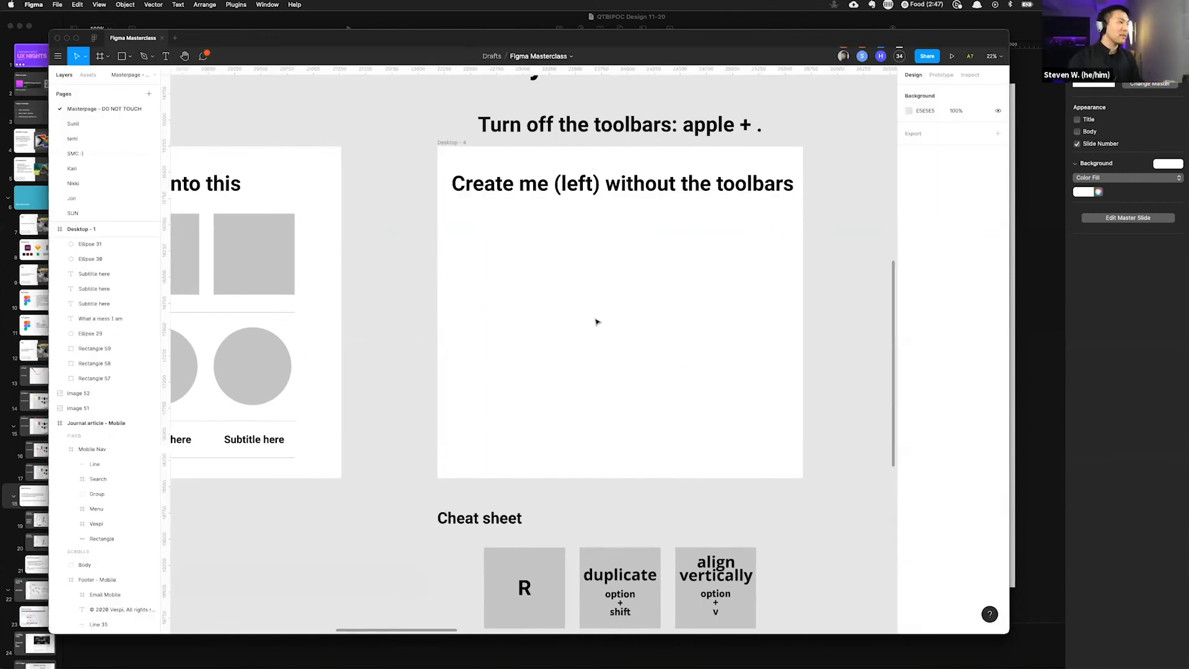
Step: Cycle through the hand, frame, text, pen and rectangle tools using their single-key shortcuts
{"action": "key", "text": "h"}
{"action": "key", "text": "f"}
{"action": "key", "text": "t"}
{"action": "key", "text": "f"}
{"action": "key", "text": "p"}
{"action": "key", "text": "r"}
{"action": "key", "text": "h"}
{"action": "key", "text": "f"}
{"action": "key", "text": "t"}
{"action": "key", "text": "r"}
{"action": "key", "text": "f"}
{"action": "key", "text": "r"}
Step: Open the shape tools list, then start a comment on the canvas and cancel it
{"action": "left_click", "coordinate": [130, 57]}
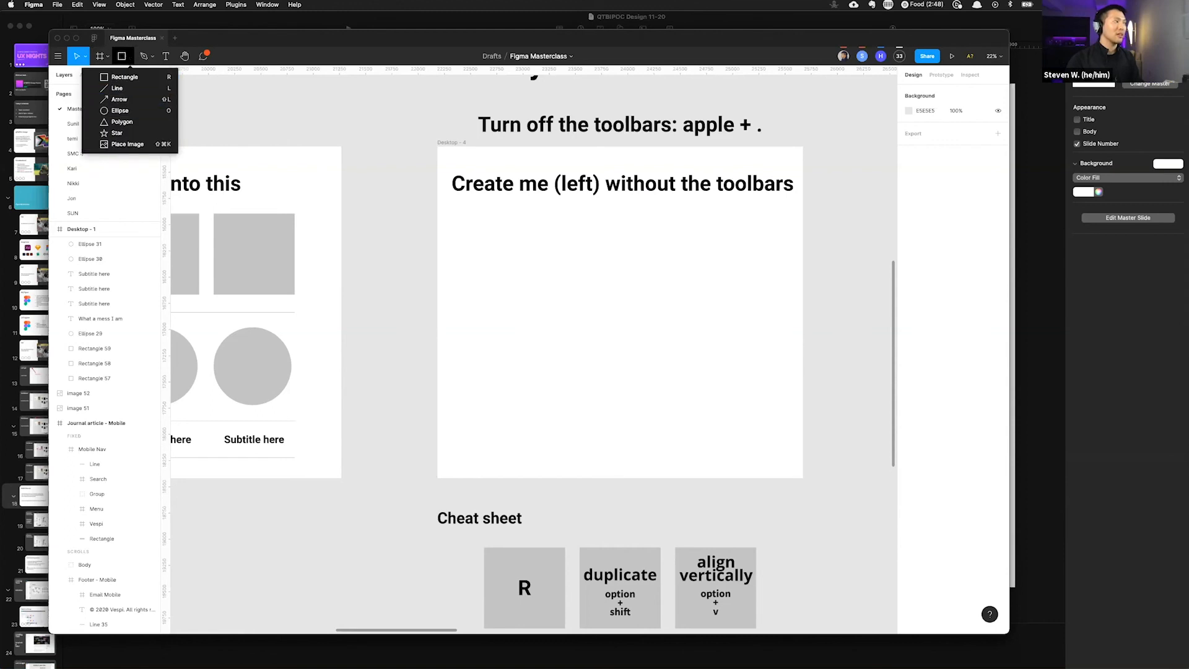
{"action": "left_click", "coordinate": [128, 55]}
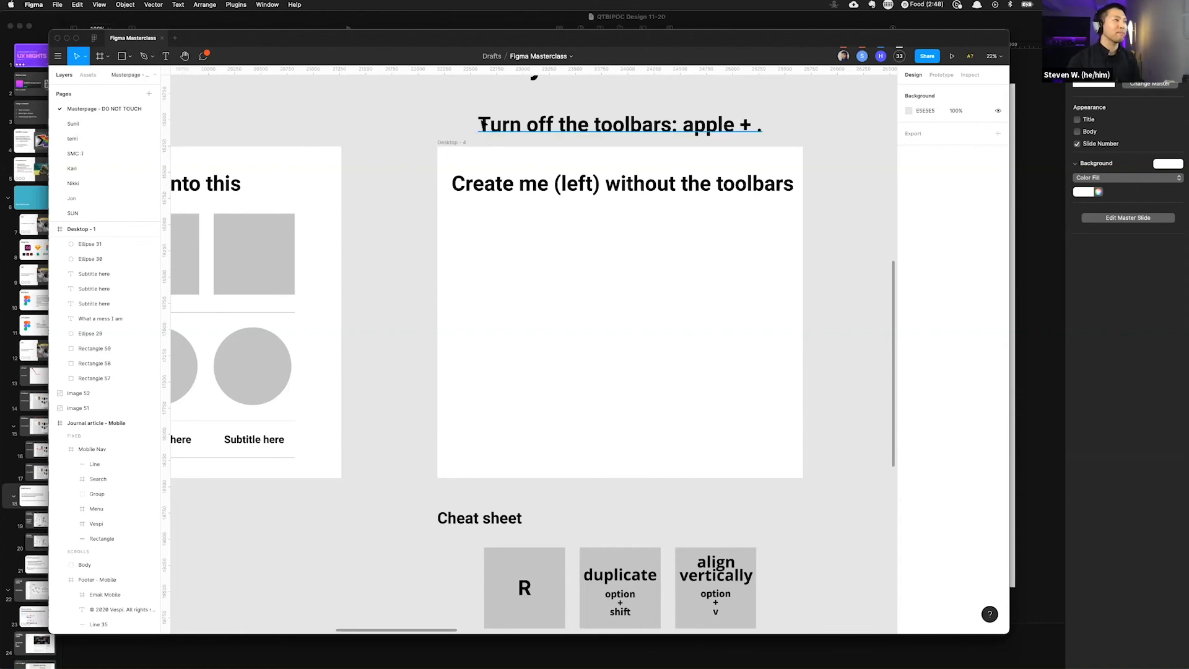
{"action": "left_click", "coordinate": [204, 57]}
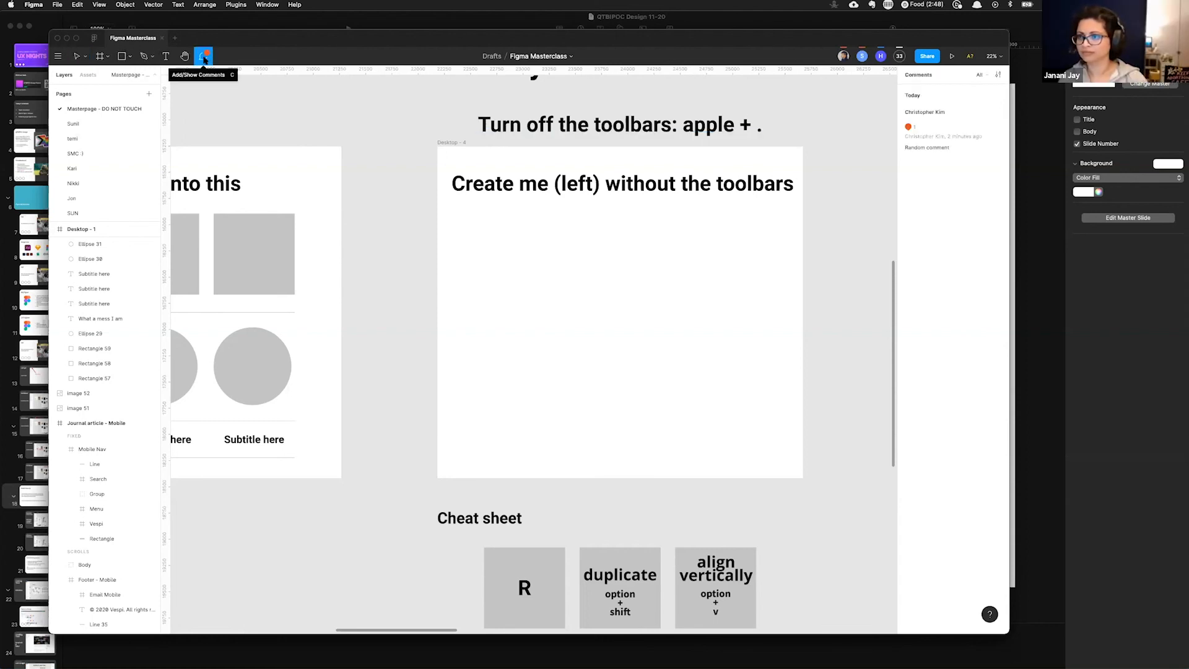
{"action": "left_click", "coordinate": [362, 125]}
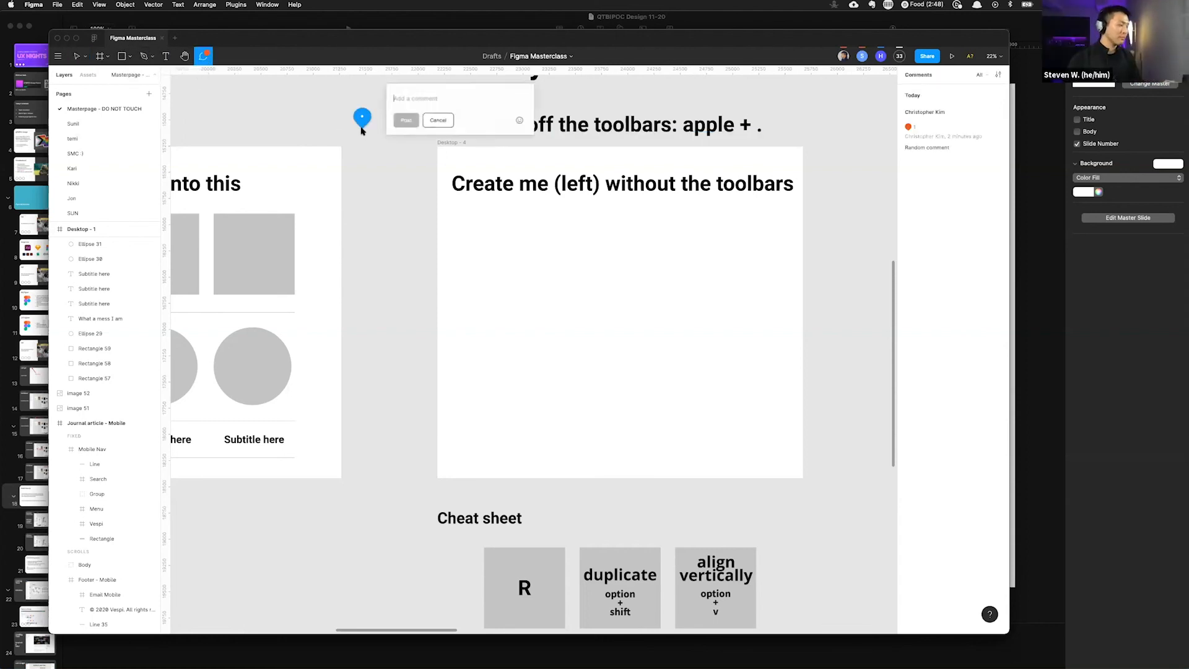
{"action": "left_click", "coordinate": [437, 121]}
Step: Hide the toolbars and panels while working on the Activity 3 frame
{"action": "key", "text": "super+period"}
{"action": "scroll", "coordinate": [607, 246], "scroll_direction": "up", "scroll_amount": 1}
{"action": "scroll", "coordinate": [607, 246], "scroll_direction": "down", "scroll_amount": 1}
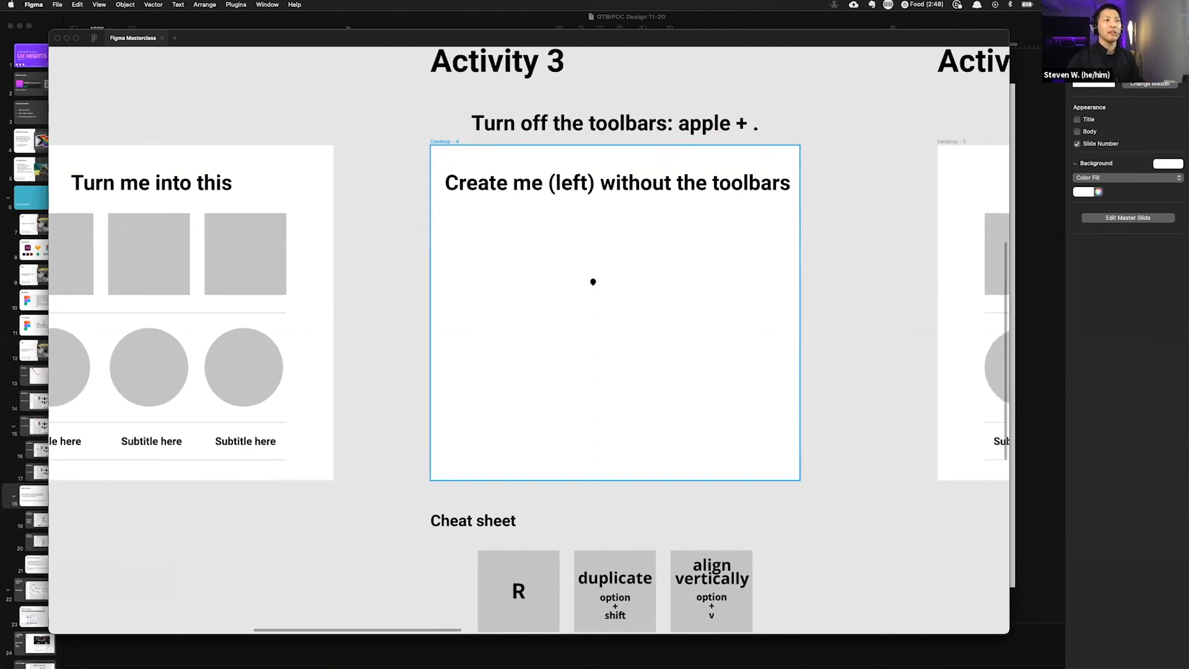
{"action": "scroll", "coordinate": [590, 282], "scroll_direction": "up", "scroll_amount": 1}
{"action": "scroll", "coordinate": [591, 283], "scroll_direction": "down", "scroll_amount": 1}
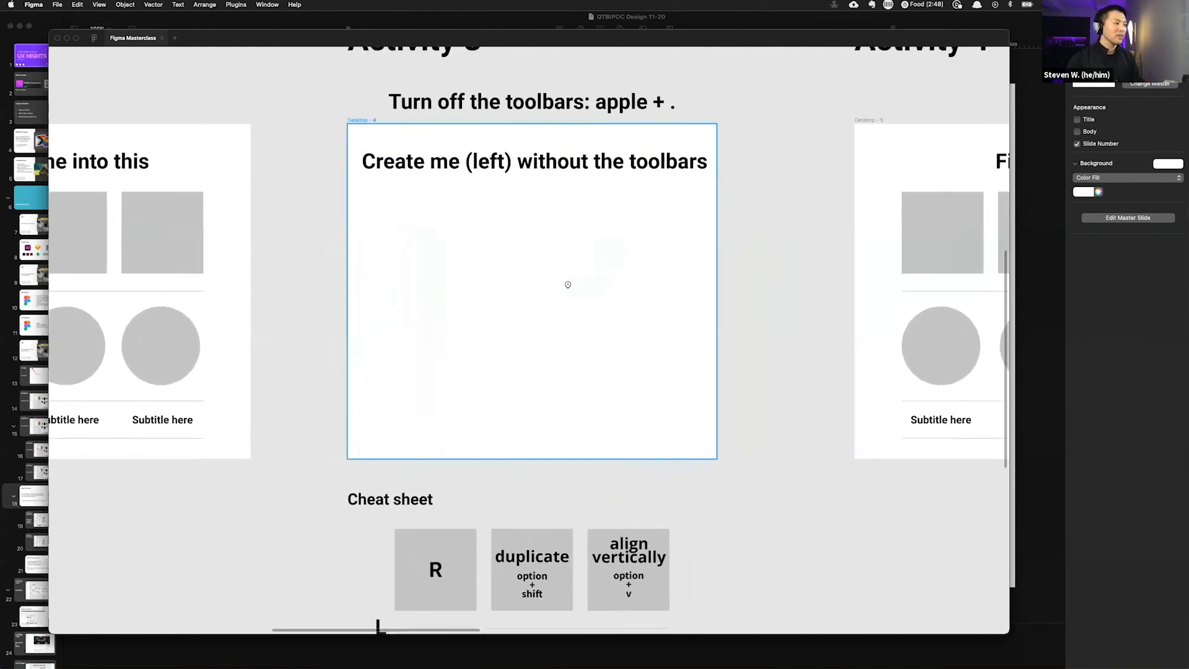
{"action": "scroll", "coordinate": [565, 285], "scroll_direction": "down", "scroll_amount": 1}
{"action": "scroll", "coordinate": [401, 252], "scroll_direction": "left", "scroll_amount": 5}
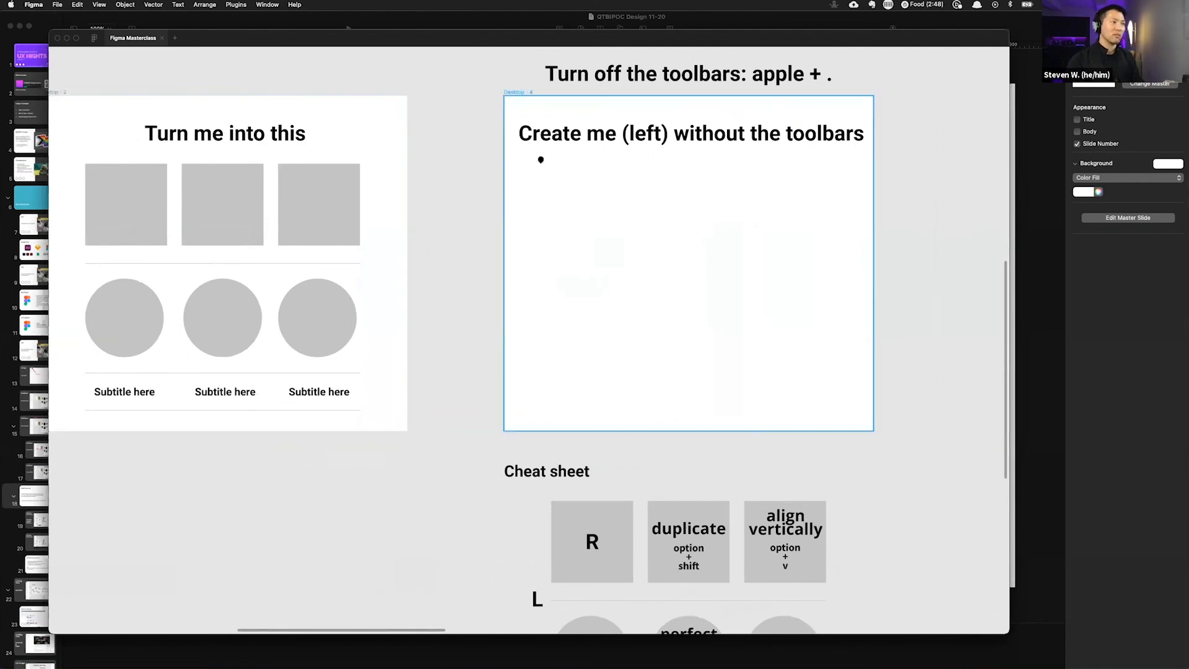
{"action": "key", "text": "r"}
{"action": "mouse_move", "coordinate": [533, 154]}
{"action": "left_mouse_down"}
{"action": "mouse_move", "coordinate": [609, 238]}
{"action": "mouse_move", "coordinate": [618, 281]}
{"action": "mouse_move", "coordinate": [657, 277]}
{"action": "mouse_move", "coordinate": [659, 287]}
{"action": "mouse_move", "coordinate": [597, 220]}
{"action": "mouse_move", "coordinate": [622, 207]}
{"action": "mouse_move", "coordinate": [677, 266]}
{"action": "mouse_move", "coordinate": [642, 221]}
{"action": "mouse_move", "coordinate": [613, 230]}
{"action": "mouse_move", "coordinate": [624, 246]}
{"action": "left_mouse_up"}
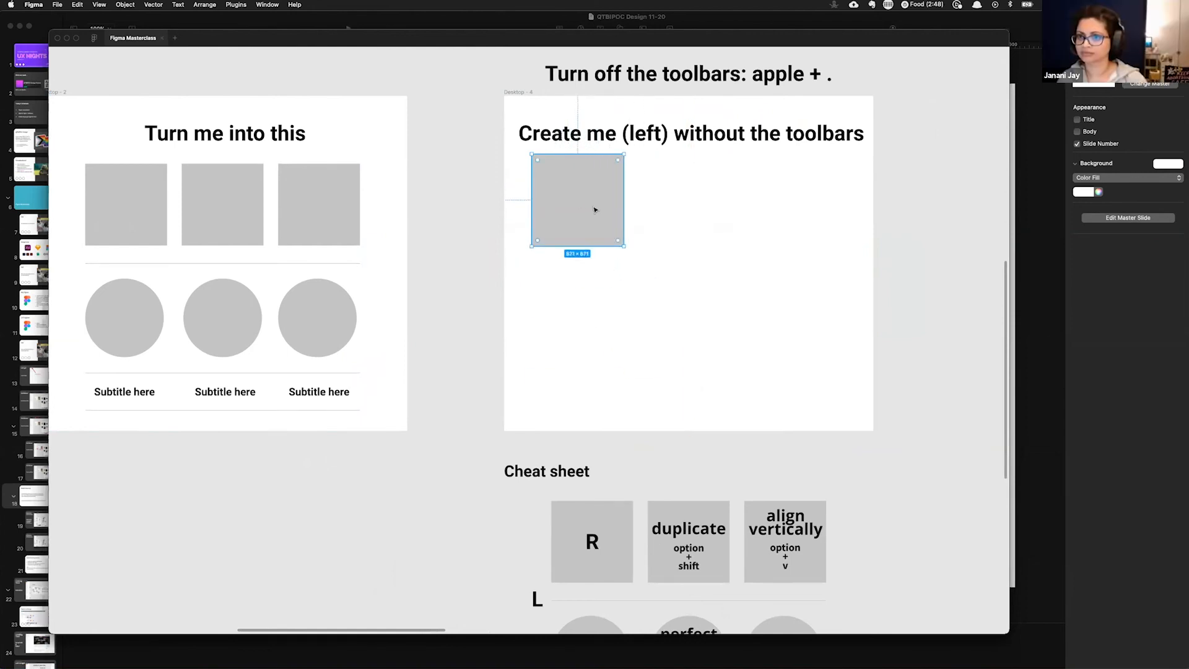
{"action": "key", "text": "r"}
{"action": "left_click_drag", "start_coordinate": [633, 154], "coordinate": [720, 240]}
{"action": "left_click_drag", "start_coordinate": [729, 156], "coordinate": [780, 223]}
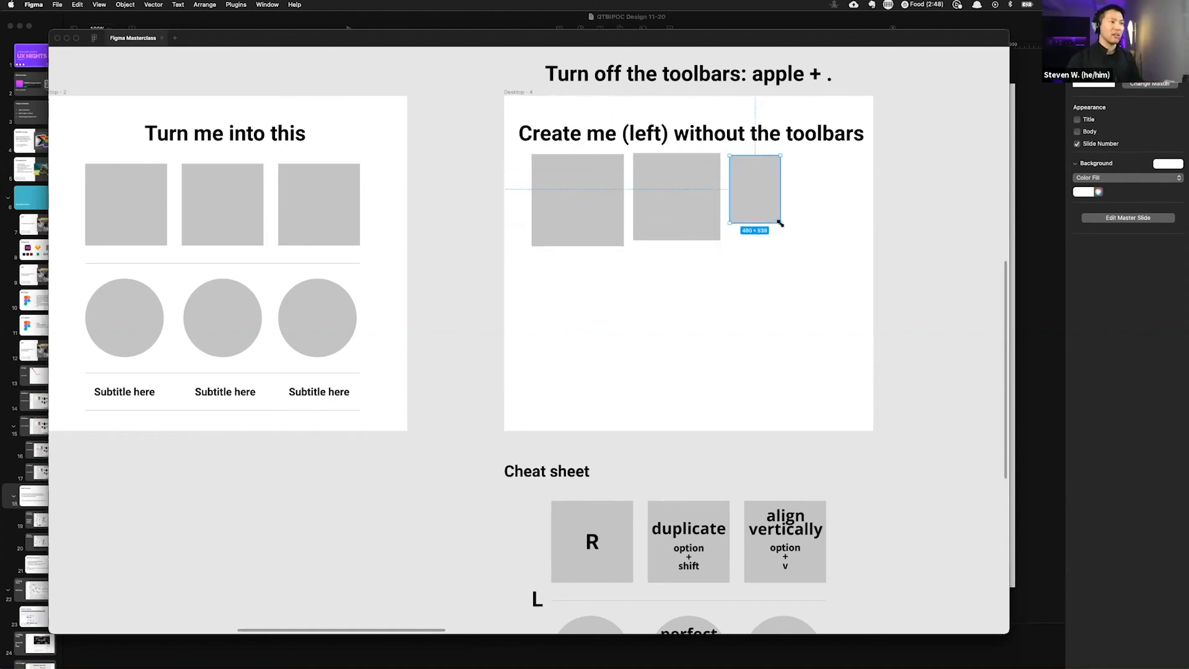
{"action": "key", "text": "super+z"}
{"action": "key", "text": "super+z"}
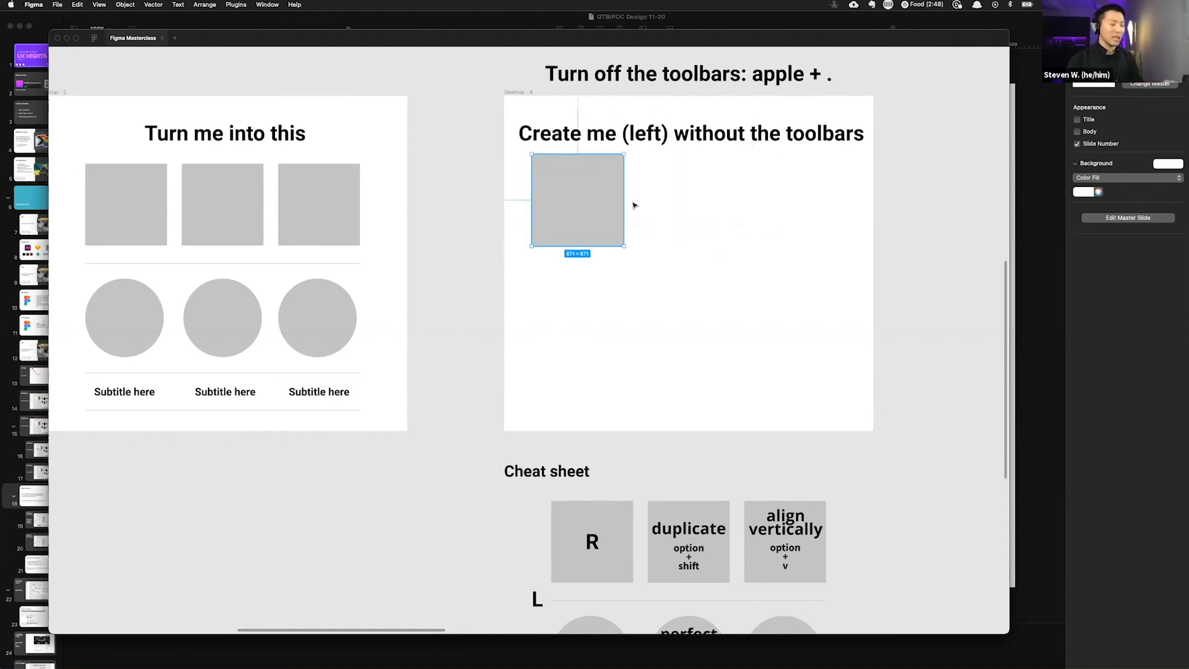
{"action": "left_click_drag", "start_coordinate": [582, 198], "coordinate": [622, 199]}
{"action": "key", "text": "super+z"}
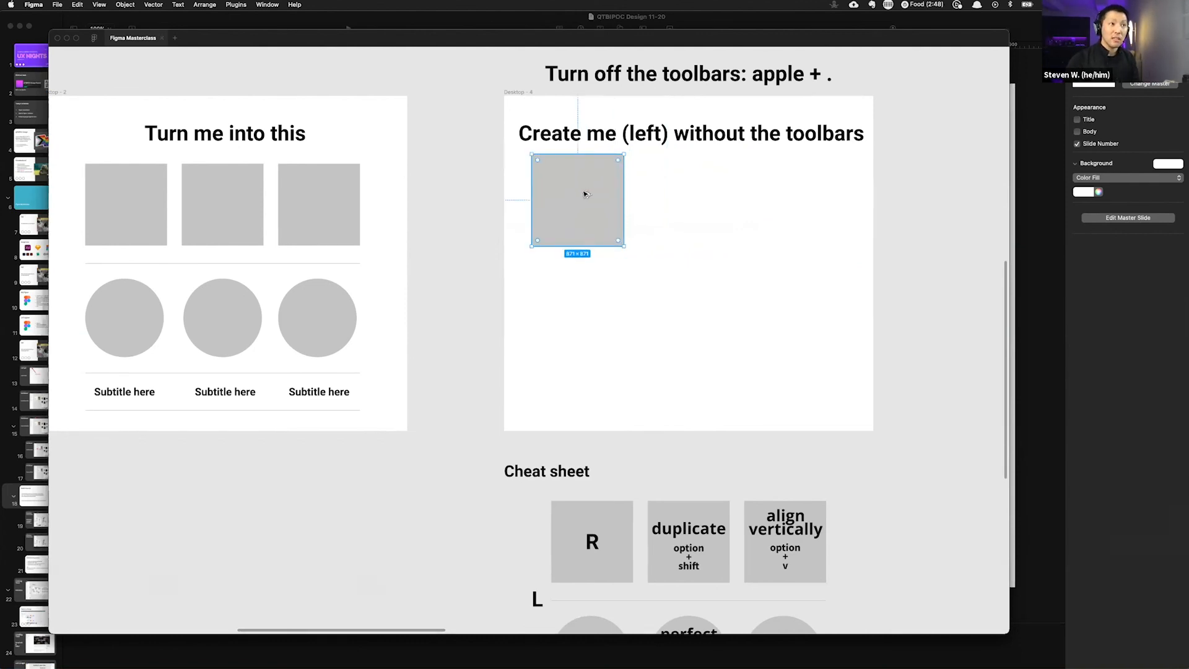
{"action": "left_click_drag", "start_coordinate": [585, 194], "coordinate": [806, 221]}
{"action": "key", "text": "super+z"}
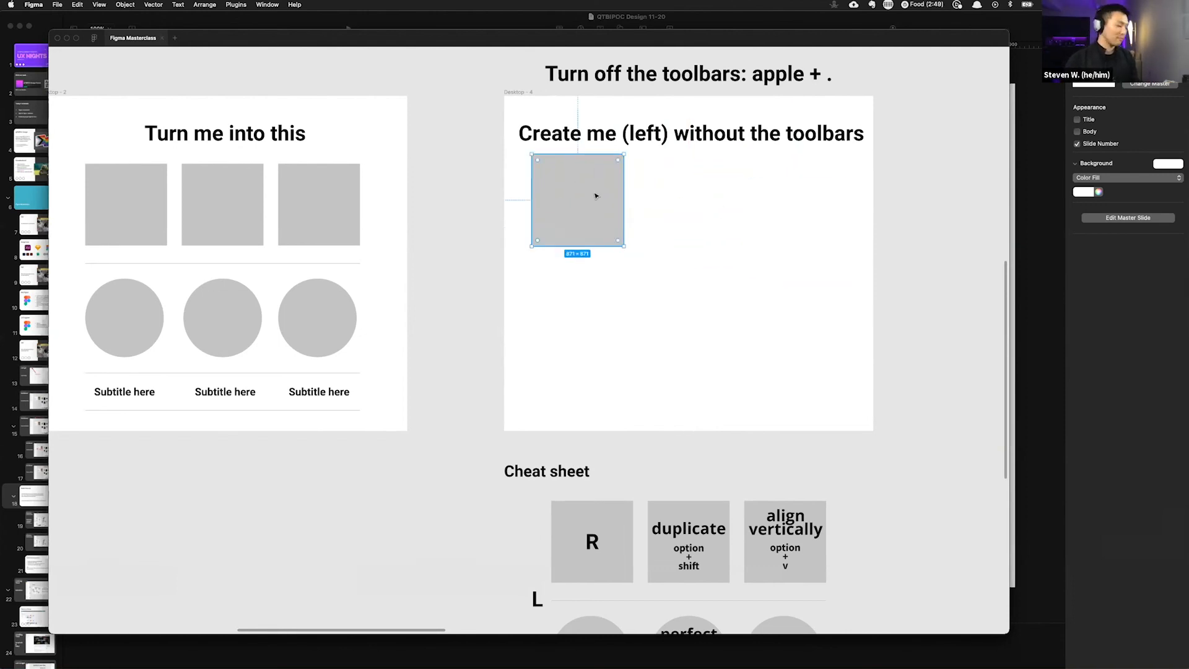
{"action": "key", "text": "super+z"}
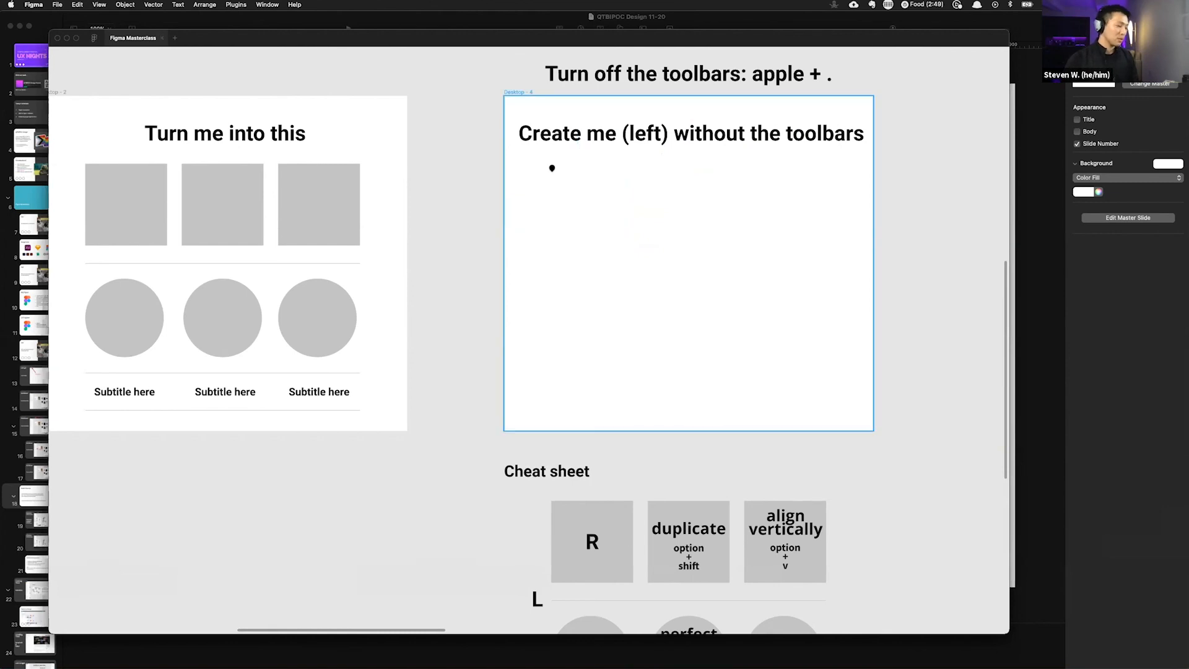
Step: Draw a square about 891 × 891 at the top left of Desktop - 4 and duplicate it into a row of three
{"action": "key", "text": "r"}
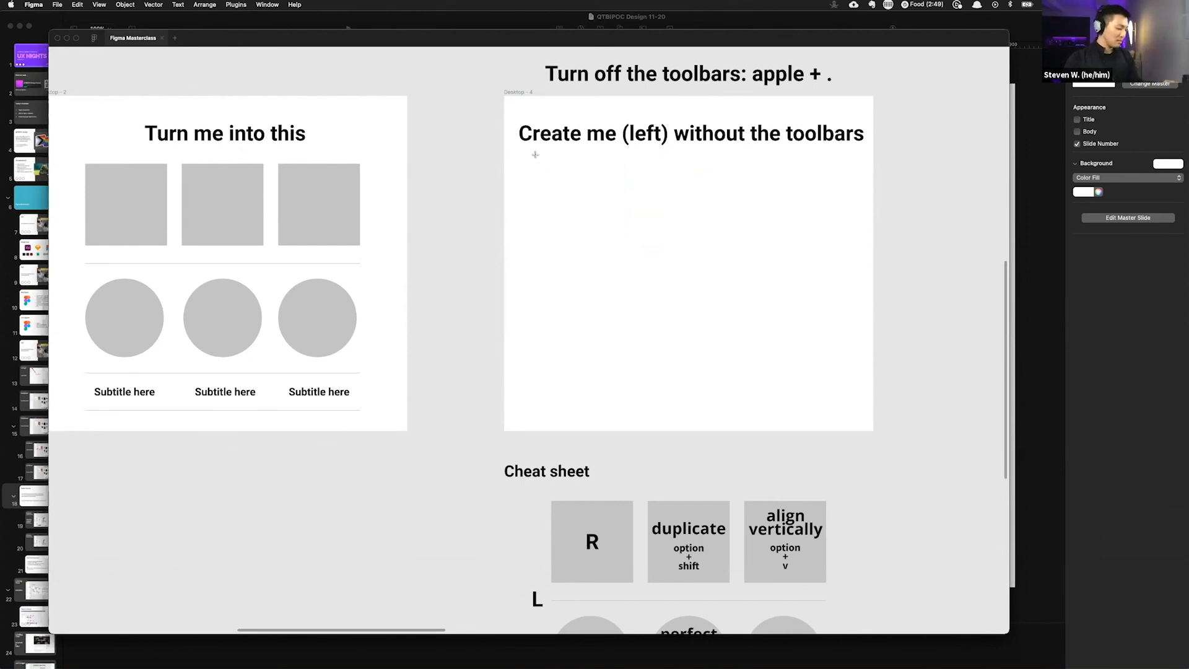
{"action": "mouse_move", "coordinate": [535, 154]}
{"action": "left_mouse_down"}
{"action": "mouse_move", "coordinate": [629, 247]}
{"action": "mouse_move", "coordinate": [588, 219]}
{"action": "mouse_move", "coordinate": [608, 239]}
{"action": "mouse_move", "coordinate": [597, 220]}
{"action": "mouse_move", "coordinate": [629, 239]}
{"action": "mouse_move", "coordinate": [594, 210]}
{"action": "mouse_move", "coordinate": [650, 248]}
{"action": "mouse_move", "coordinate": [633, 222]}
{"action": "left_mouse_up"}
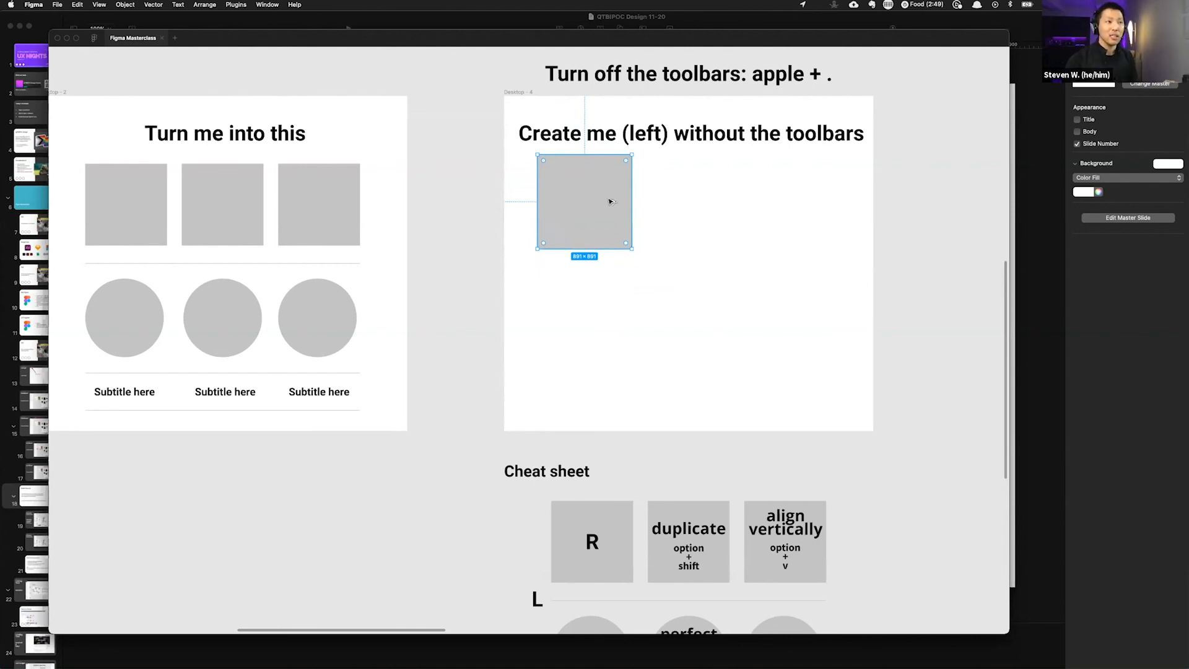
{"action": "left_click_drag", "start_coordinate": [584, 197], "coordinate": [589, 197], "text": "alt"}
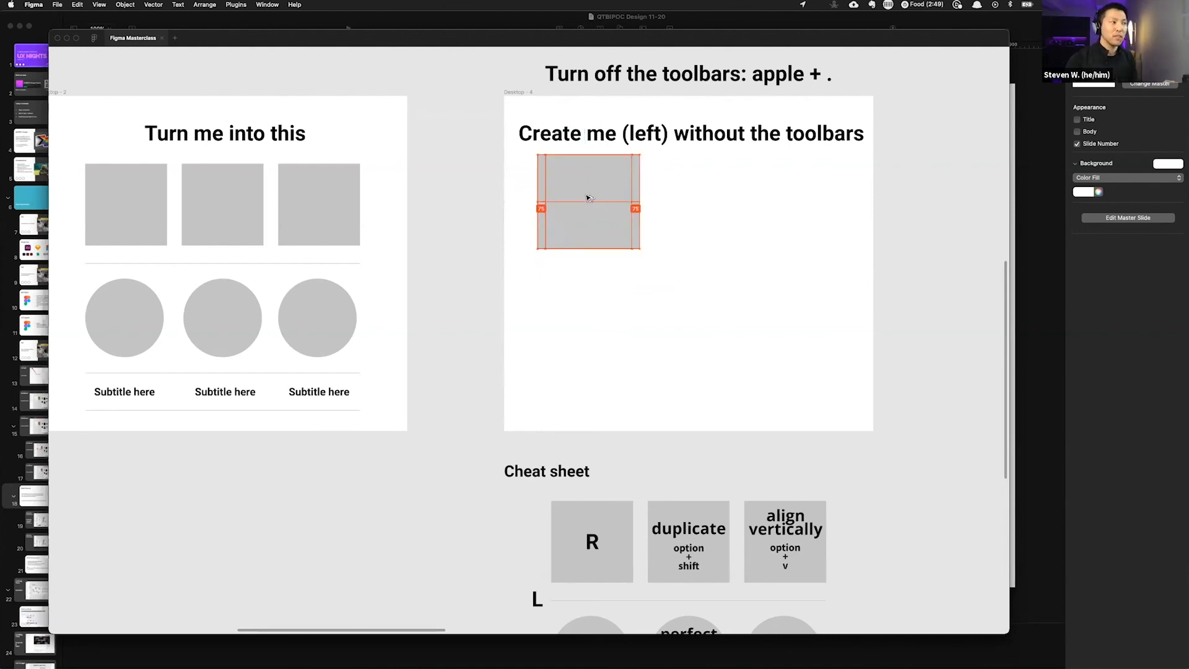
{"action": "left_click_drag", "start_coordinate": [588, 198], "coordinate": [687, 197]}
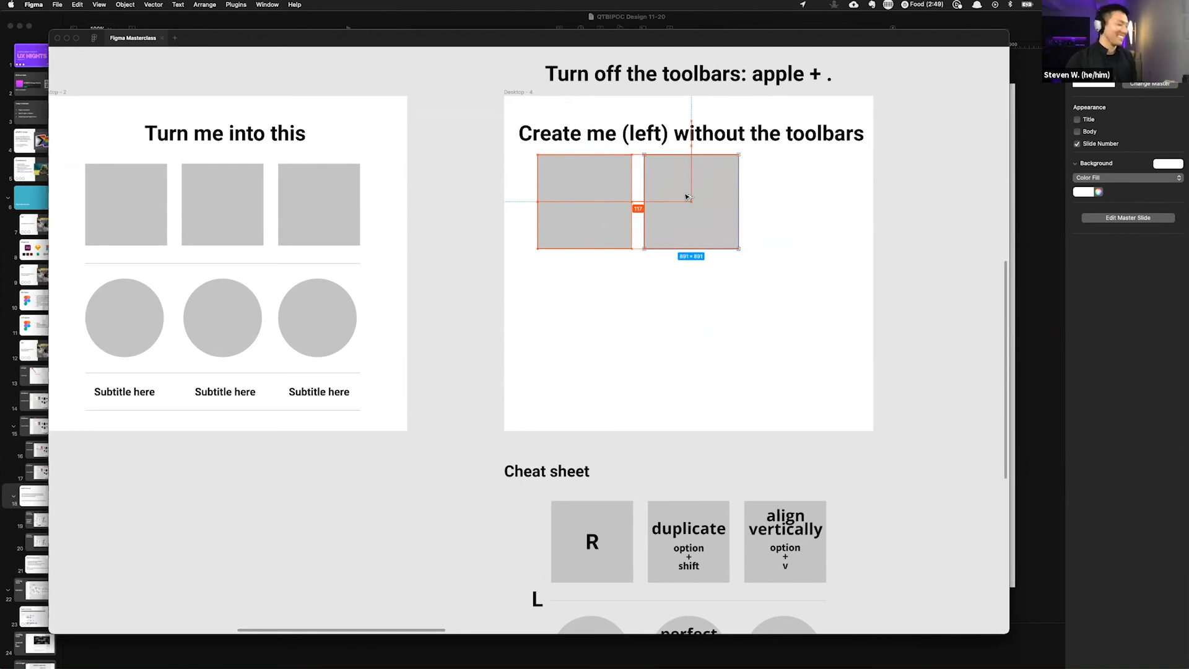
{"action": "mouse_move", "coordinate": [686, 197]}
{"action": "left_mouse_down"}
{"action": "mouse_move", "coordinate": [712, 234]}
{"action": "mouse_move", "coordinate": [685, 233]}
{"action": "mouse_move", "coordinate": [689, 283]}
{"action": "mouse_move", "coordinate": [605, 292]}
{"action": "mouse_move", "coordinate": [696, 258]}
{"action": "mouse_move", "coordinate": [615, 244]}
{"action": "mouse_move", "coordinate": [823, 199]}
{"action": "mouse_move", "coordinate": [648, 186]}
{"action": "mouse_move", "coordinate": [748, 186]}
{"action": "mouse_move", "coordinate": [677, 186]}
{"action": "mouse_move", "coordinate": [708, 175]}
{"action": "mouse_move", "coordinate": [794, 194]}
{"action": "mouse_move", "coordinate": [820, 185]}
{"action": "mouse_move", "coordinate": [688, 189]}
{"action": "left_mouse_up"}
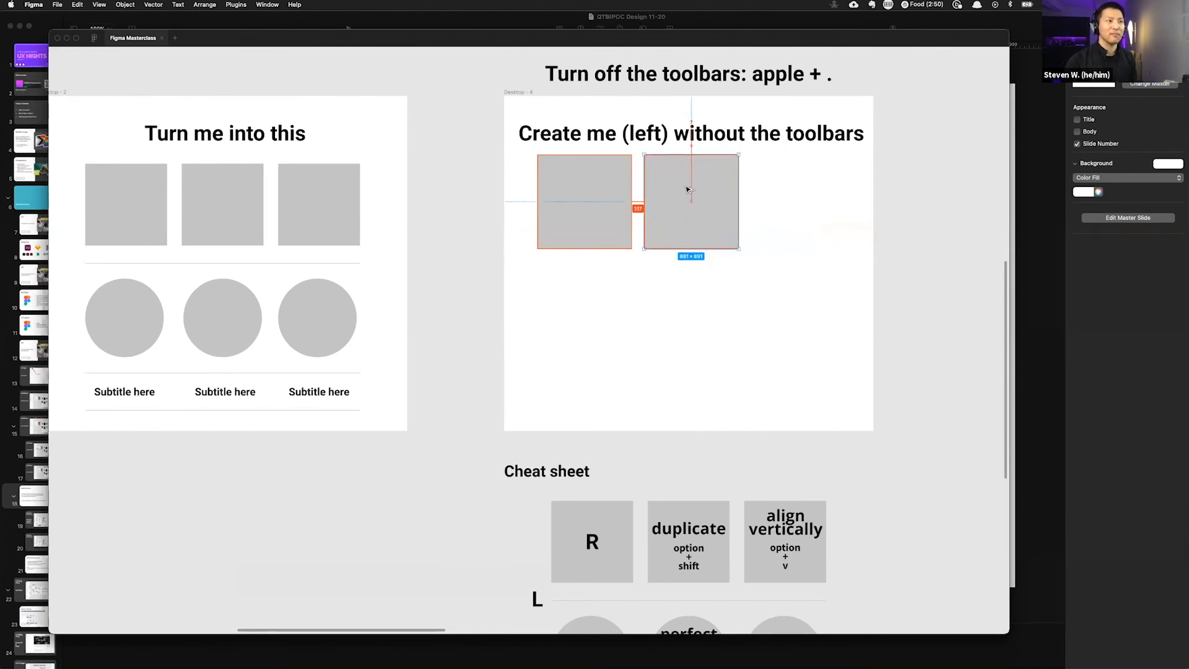
{"action": "left_click_drag", "start_coordinate": [686, 190], "coordinate": [698, 189]}
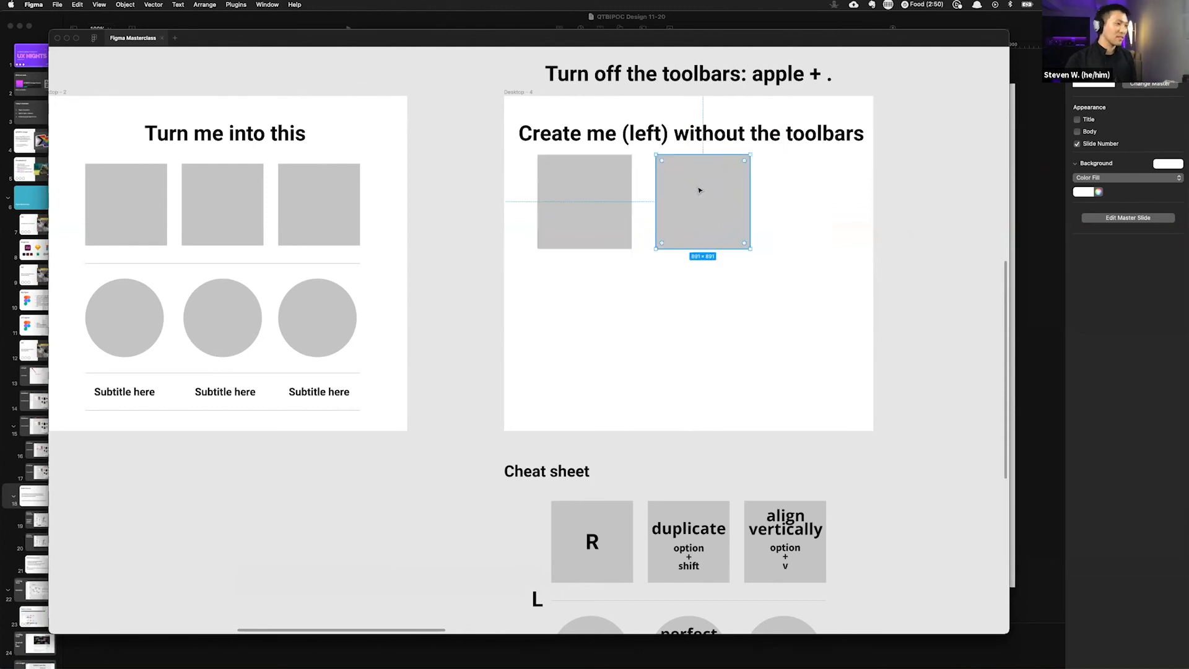
{"action": "key", "text": "super+z"}
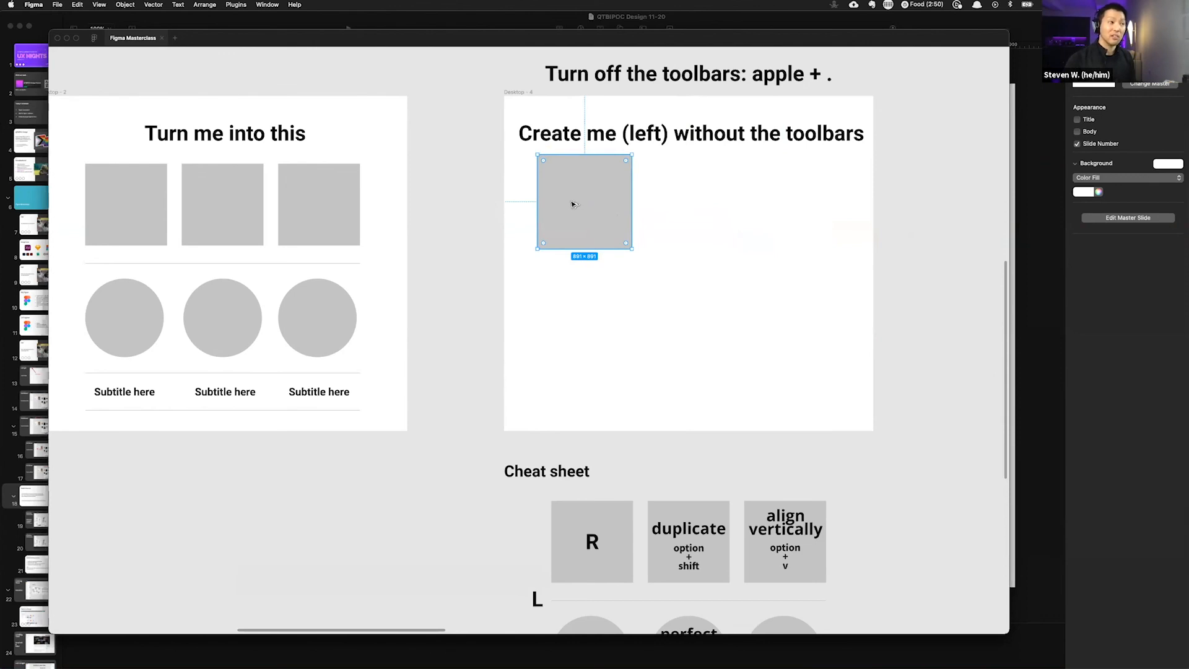
{"action": "left_click_drag", "start_coordinate": [573, 204], "coordinate": [777, 223]}
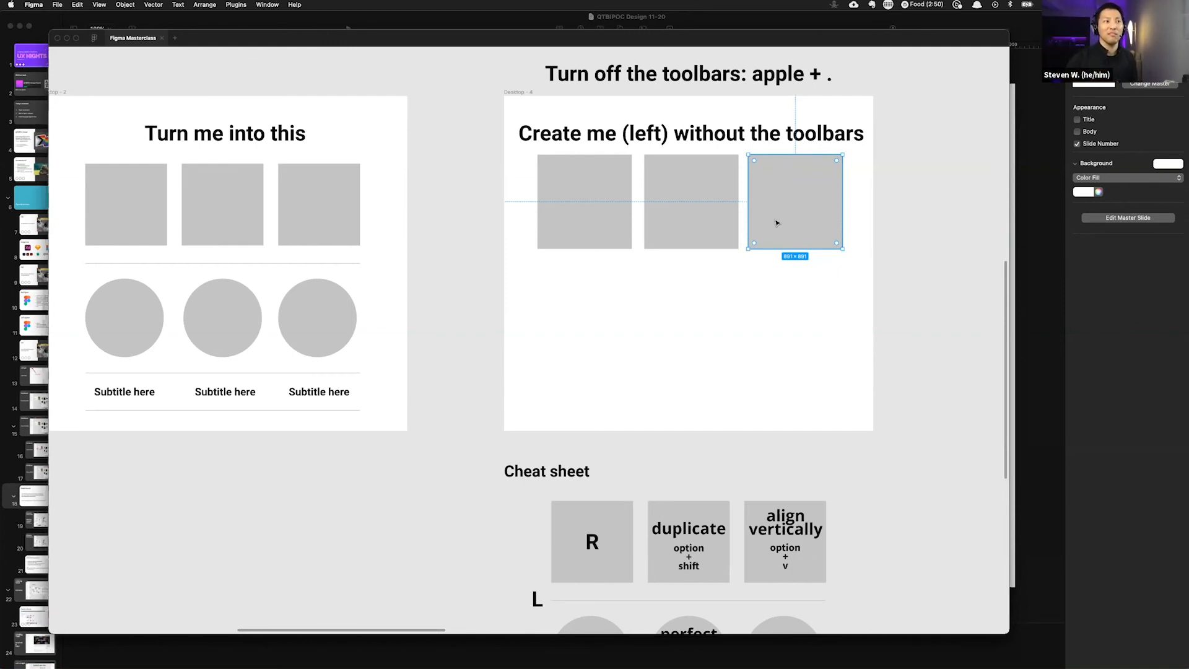
Step: Draw a horizontal divider line across the frame below the row of squares
{"action": "scroll", "coordinate": [764, 307], "scroll_direction": "left", "scroll_amount": 3}
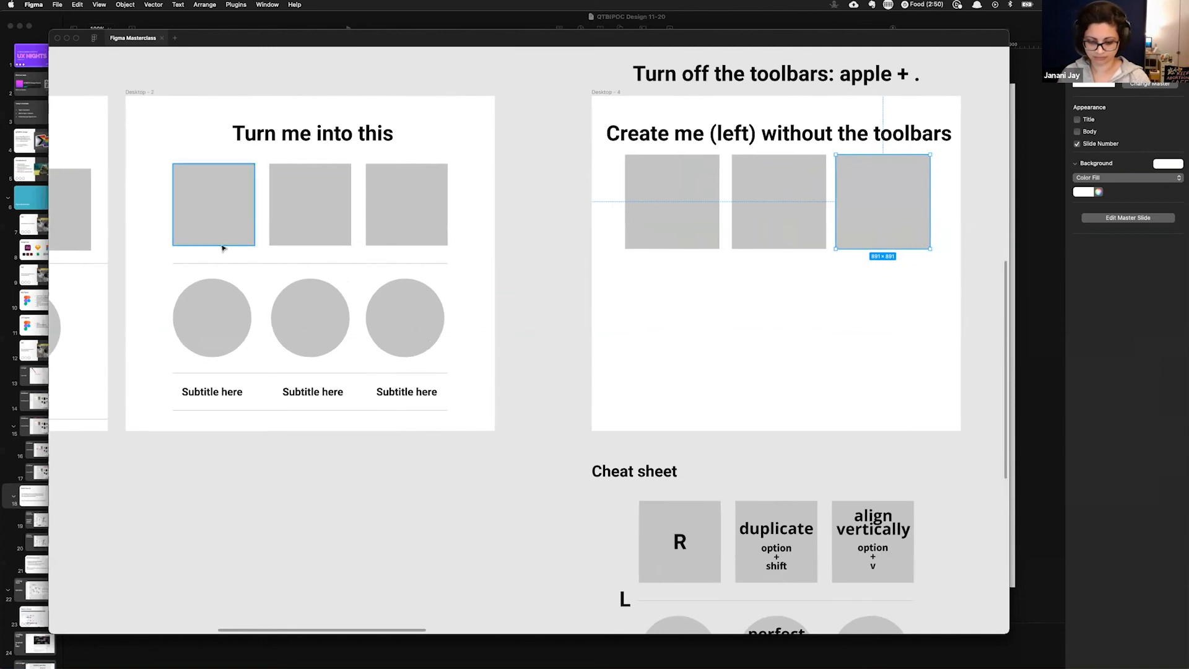
{"action": "key", "text": "l"}
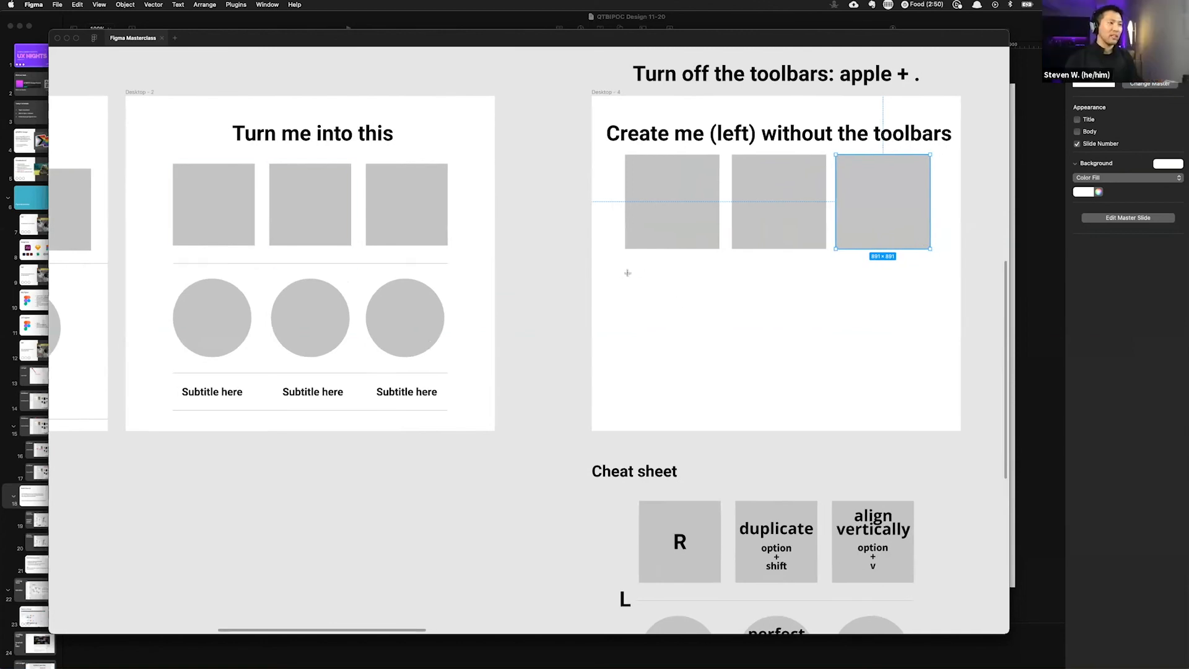
{"action": "mouse_move", "coordinate": [622, 269]}
{"action": "left_mouse_down"}
{"action": "mouse_move", "coordinate": [935, 292]}
{"action": "mouse_move", "coordinate": [921, 281]}
{"action": "mouse_move", "coordinate": [931, 277]}
{"action": "left_mouse_up"}
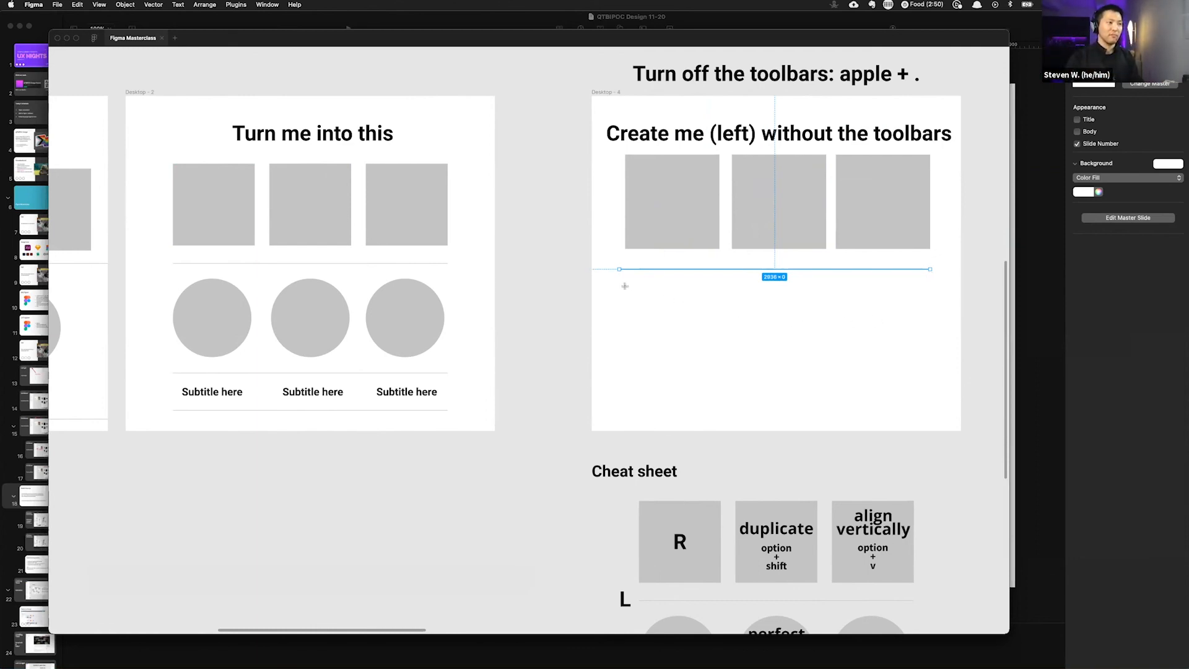
{"action": "mouse_move", "coordinate": [618, 282]}
{"action": "left_mouse_down"}
{"action": "mouse_move", "coordinate": [903, 284]}
{"action": "mouse_move", "coordinate": [903, 221]}
{"action": "mouse_move", "coordinate": [753, 157]}
{"action": "mouse_move", "coordinate": [620, 121]}
{"action": "mouse_move", "coordinate": [738, 155]}
{"action": "mouse_move", "coordinate": [820, 223]}
{"action": "mouse_move", "coordinate": [740, 174]}
{"action": "mouse_move", "coordinate": [619, 186]}
{"action": "mouse_move", "coordinate": [817, 263]}
{"action": "mouse_move", "coordinate": [934, 277]}
{"action": "left_mouse_up"}
{"action": "key", "text": "super+z"}
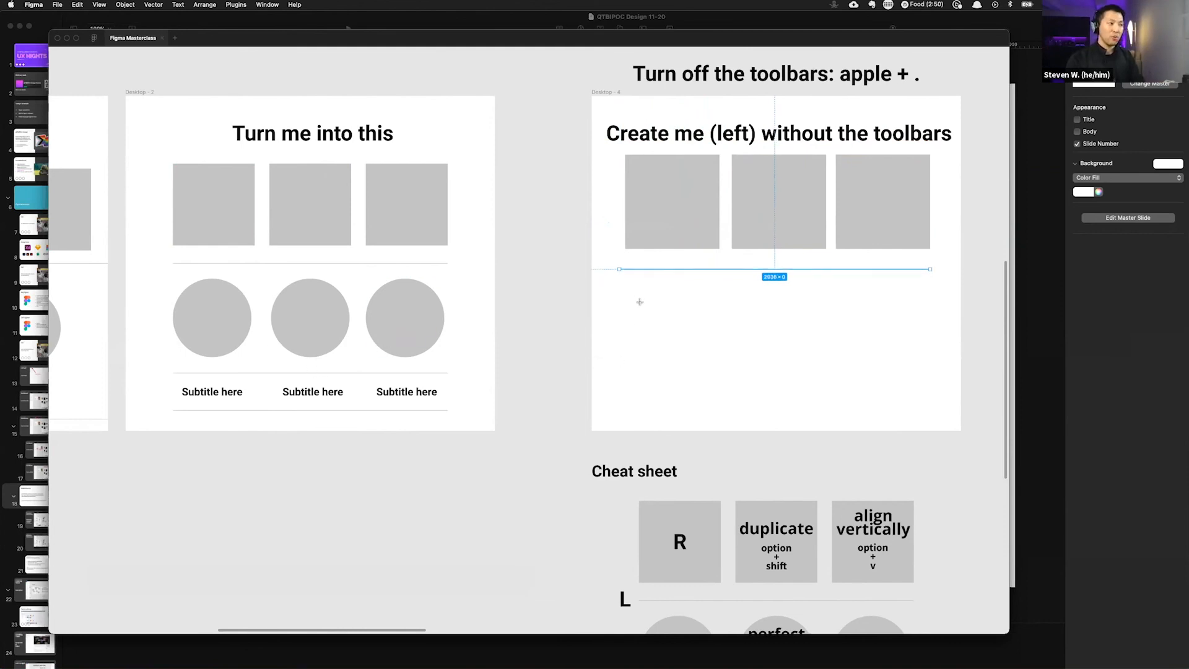
Step: Draw a circle about 782 × 782 below the divider and duplicate it to the right
{"action": "key", "text": "o"}
{"action": "left_click_drag", "start_coordinate": [631, 288], "coordinate": [712, 368]}
{"action": "left_click_drag", "start_coordinate": [677, 322], "coordinate": [892, 331]}
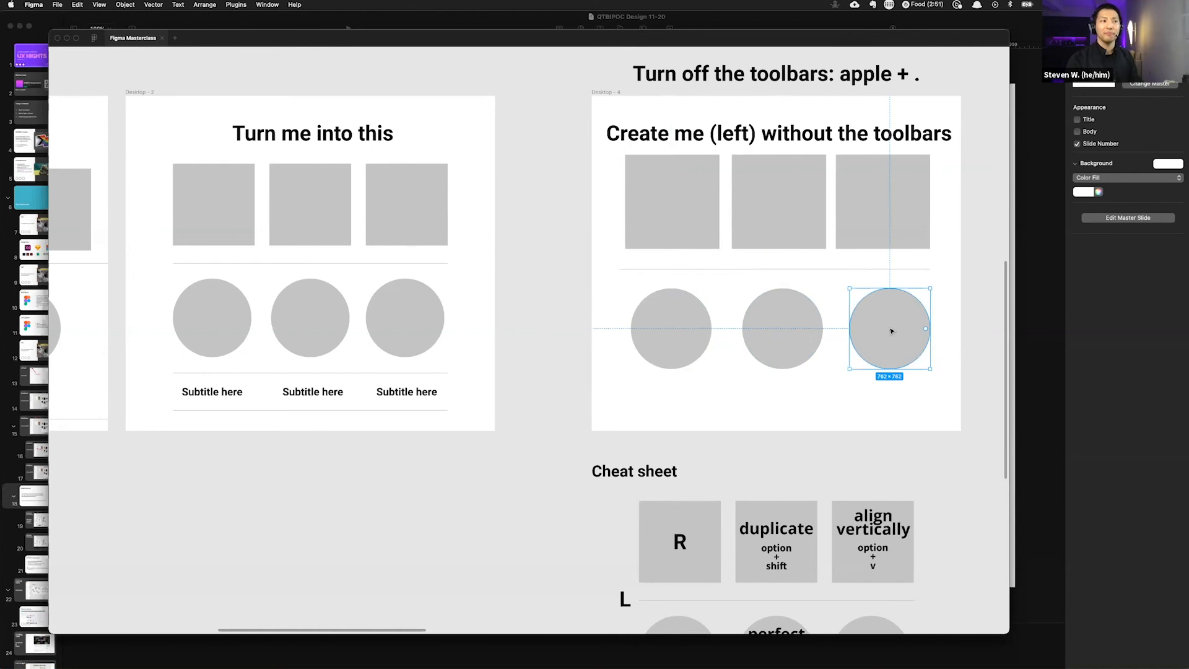
Step: Draw two horizontal divider lines beneath the circles
{"action": "left_click_drag", "start_coordinate": [634, 380], "coordinate": [936, 384]}
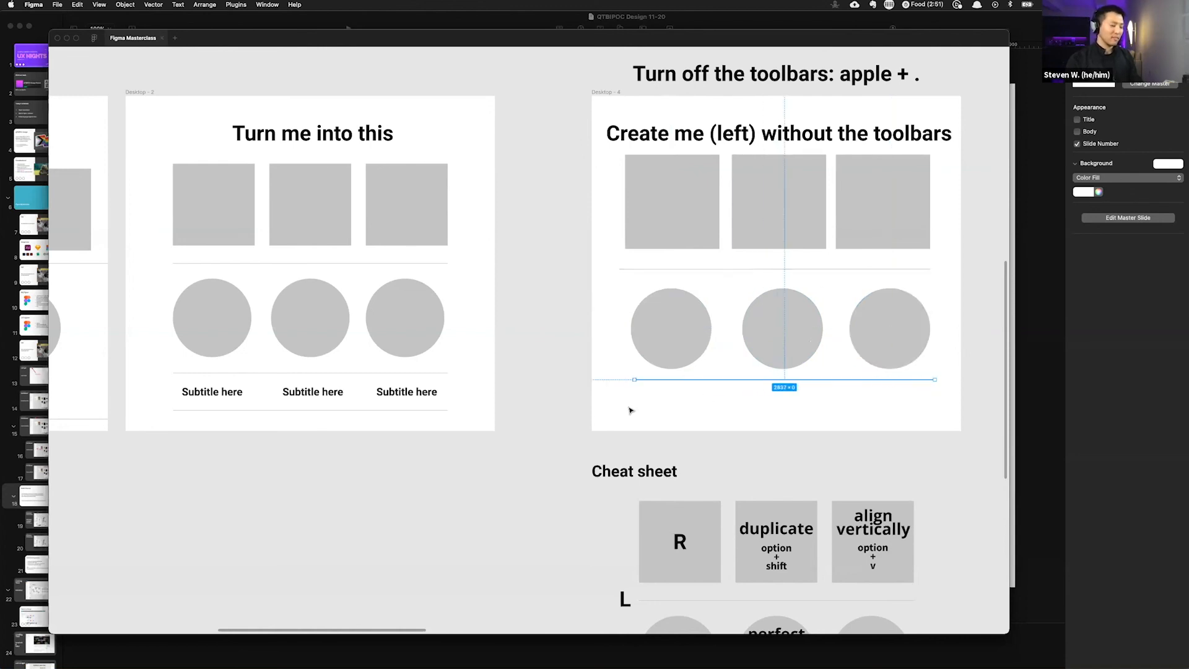
{"action": "key", "text": "l"}
{"action": "left_click_drag", "start_coordinate": [635, 407], "coordinate": [938, 408]}
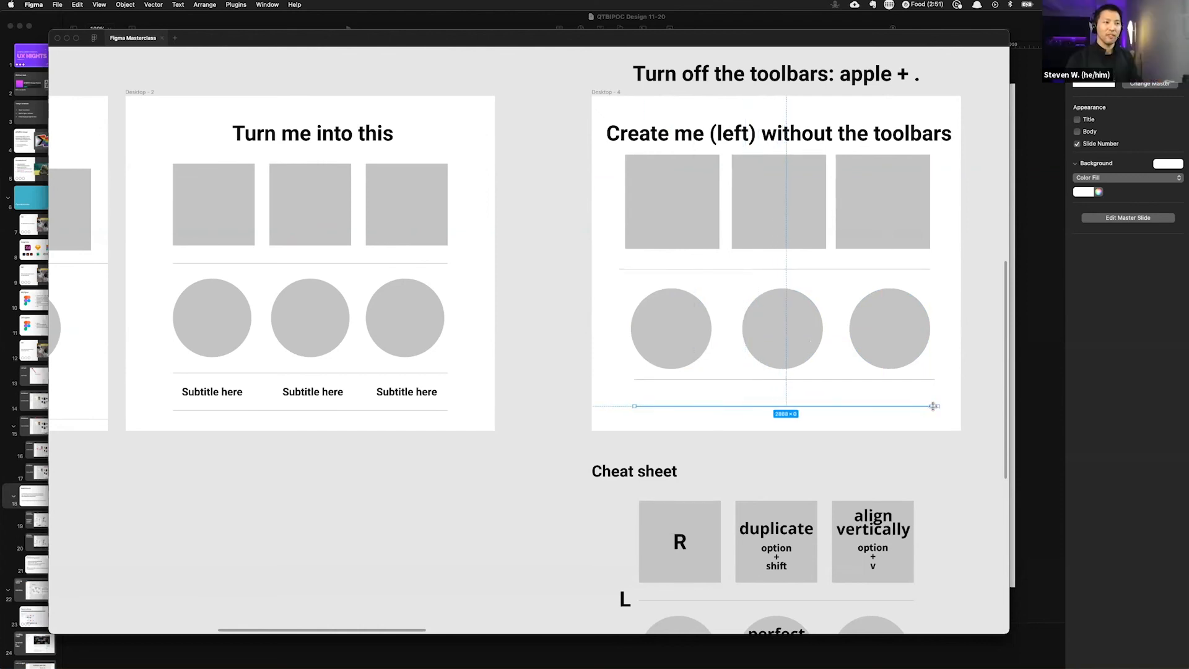
Step: Add a text label reading sdfadfas between the lower lines and duplicate it into a row of three
{"action": "left_click", "coordinate": [644, 392]}
{"action": "type", "text": "sdfadfas"}
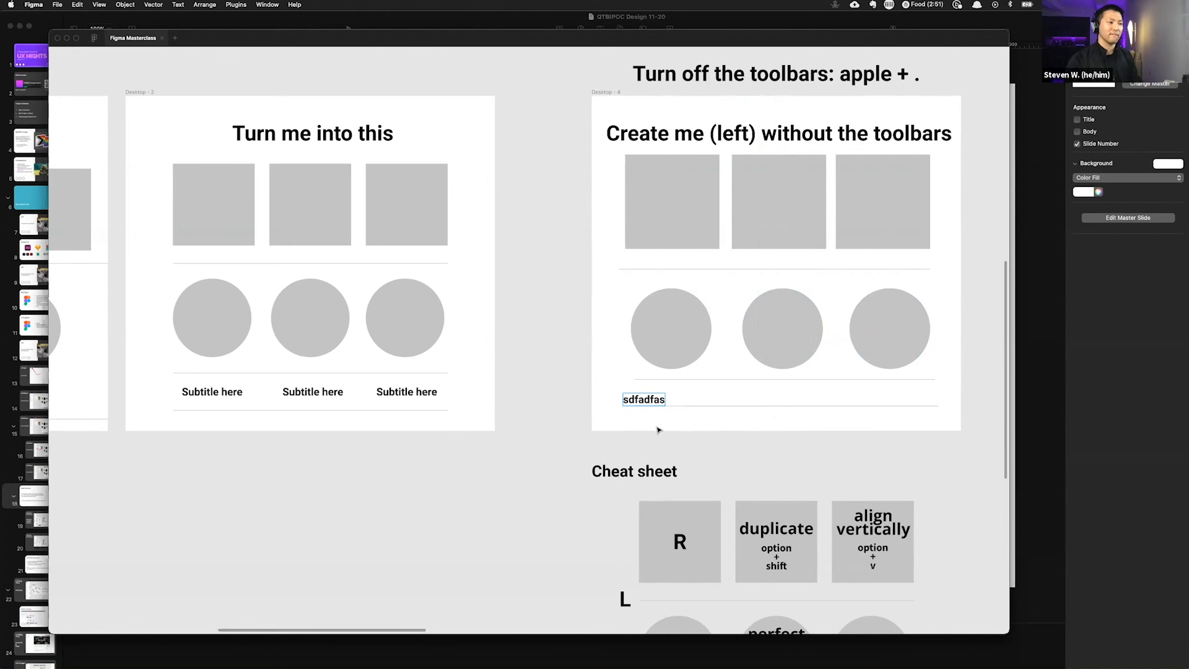
{"action": "key", "text": "Escape"}
{"action": "left_click_drag", "start_coordinate": [653, 404], "coordinate": [900, 401]}
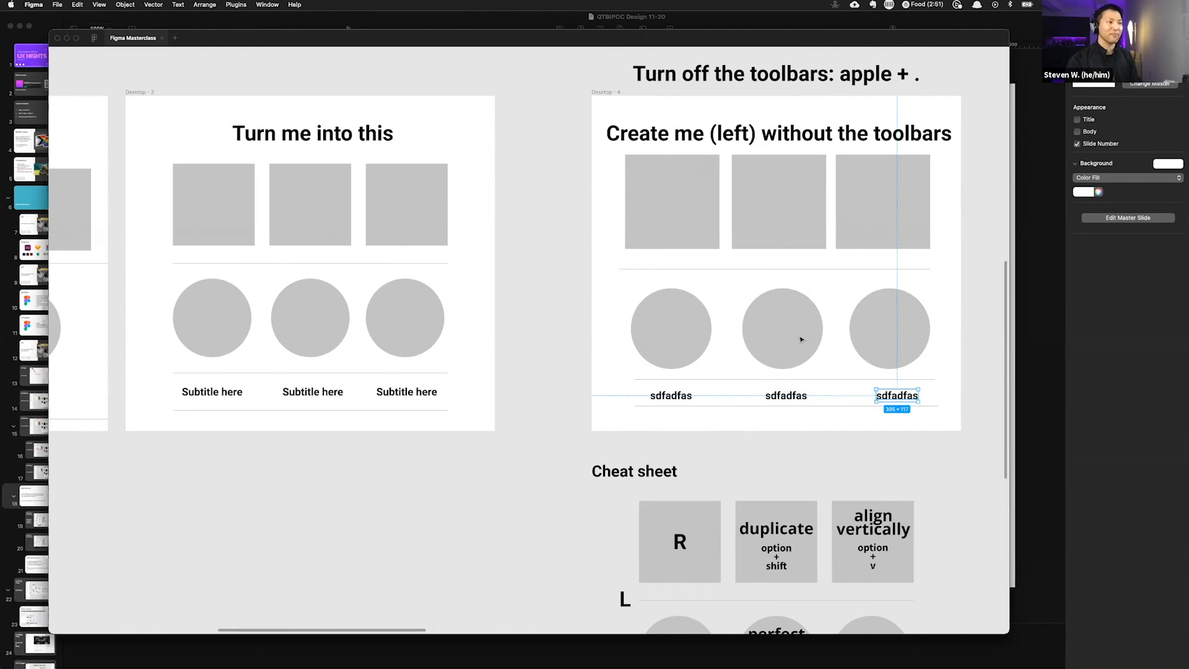
Step: Select across the frame contents, deselect, then undo the last nine edits in Desktop - 4
{"action": "left_click_drag", "start_coordinate": [930, 432], "coordinate": [607, 203]}
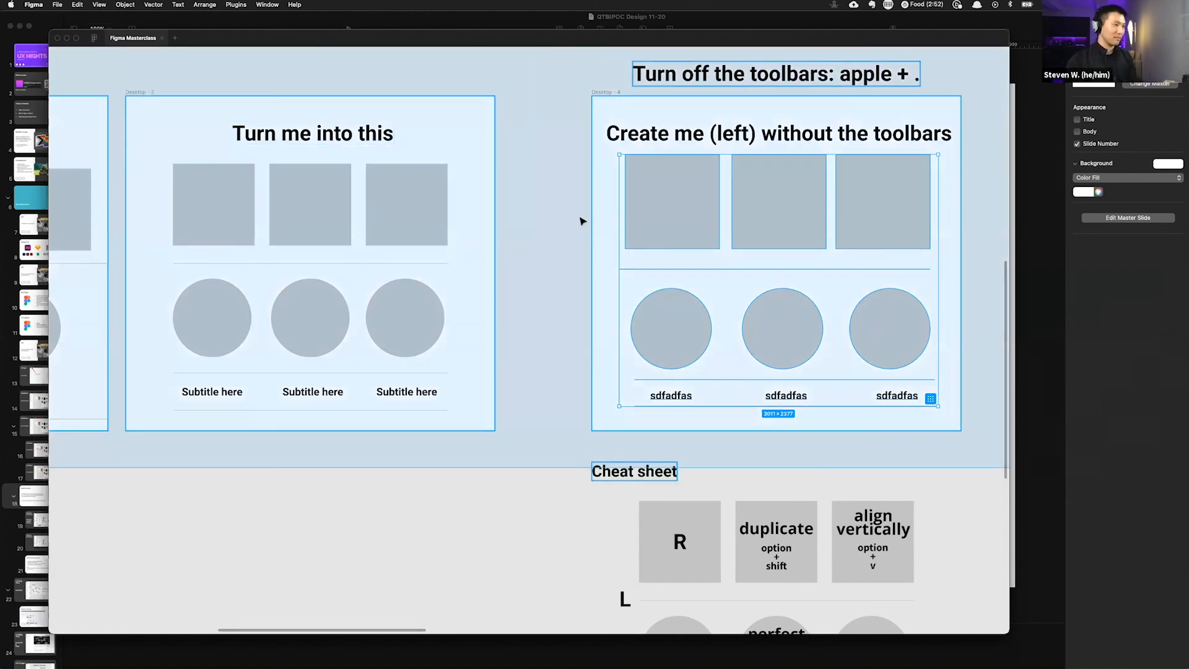
{"action": "left_click", "coordinate": [580, 218]}
{"action": "left_click", "coordinate": [648, 199]}
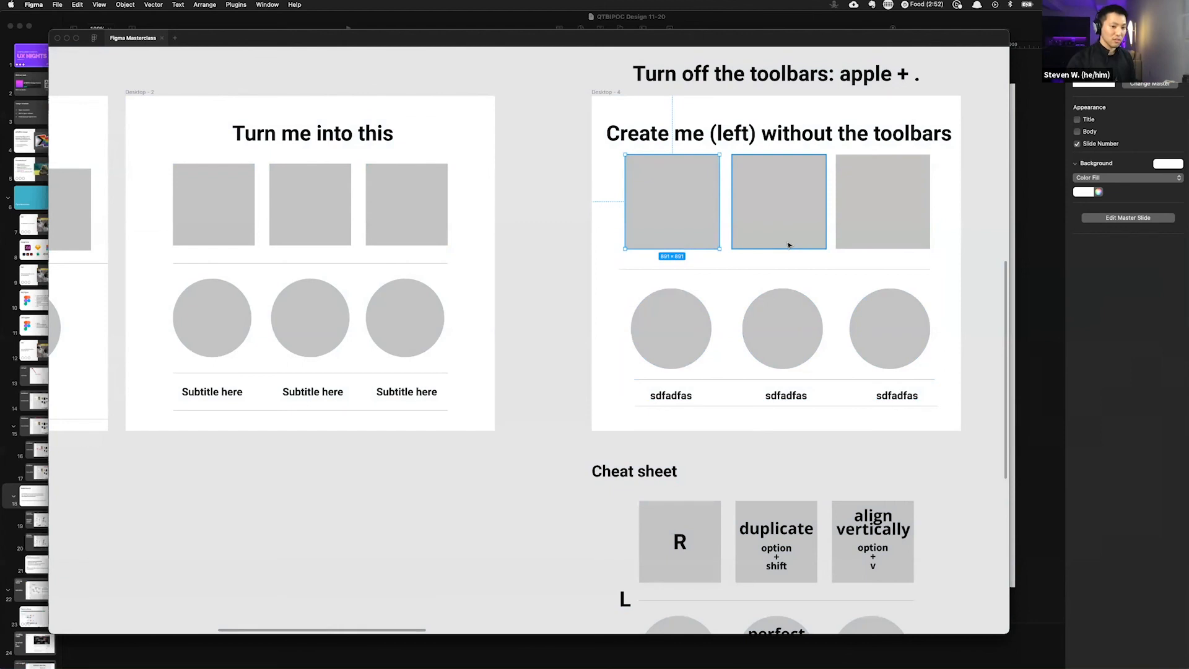
{"action": "key", "text": "super+z"}
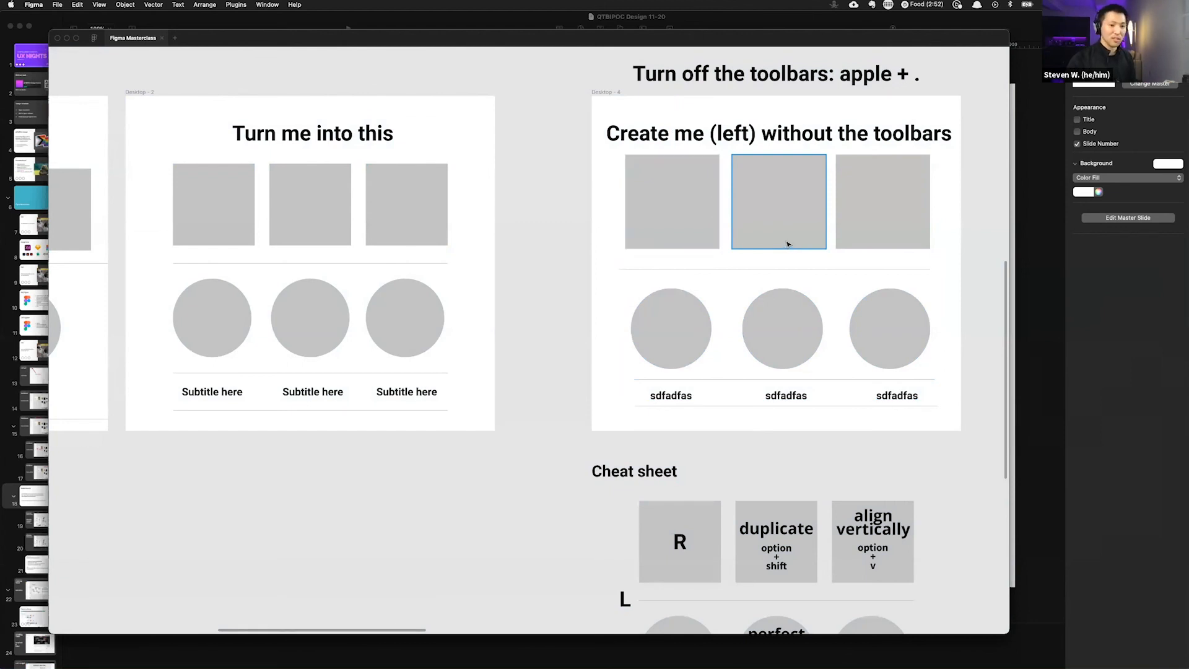
{"action": "key", "text": "super+z"}
{"action": "key", "text": "super+z"}
{"action": "key", "text": "super+z"}
{"action": "key", "text": "super+z"}
{"action": "key", "text": "super+z"}
{"action": "key", "text": "super+z"}
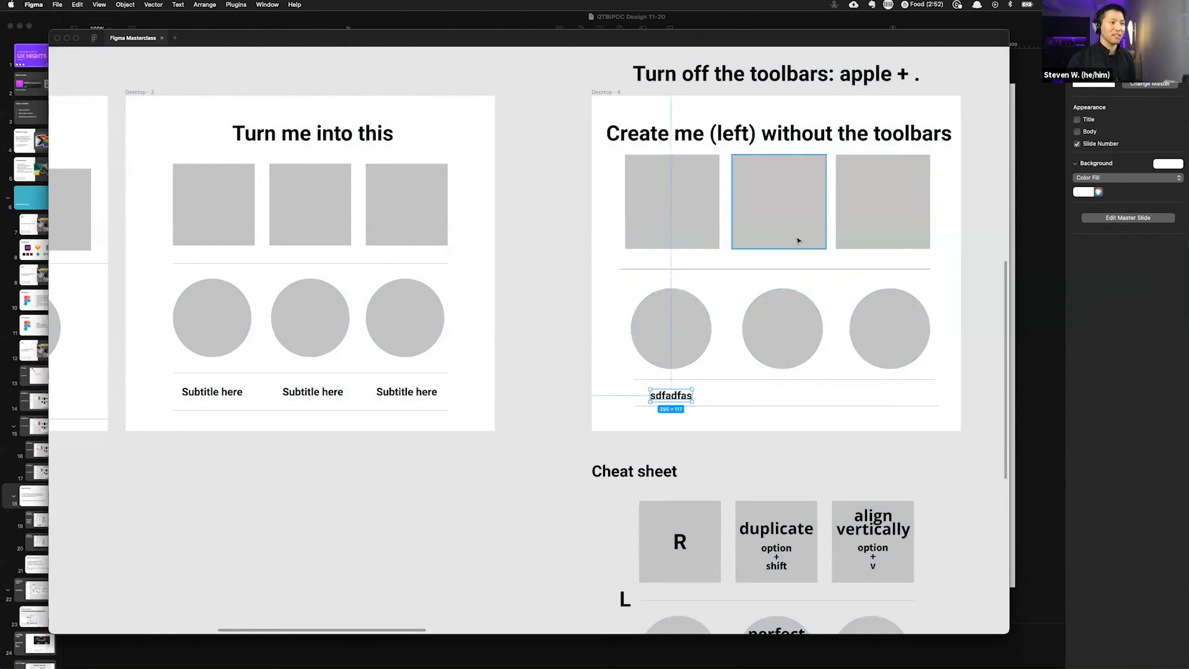
Step: Undo the last edit, then draw a row of three squares about 768 × 768 and three horizontal divider lines beneath them in Desktop - 4
{"action": "key", "text": "super+z"}
{"action": "key", "text": "super+z"}
{"action": "key", "text": "super+z"}
{"action": "key", "text": "super+z"}
{"action": "key", "text": "super+z"}
{"action": "key", "text": "super+z"}
{"action": "key", "text": "super+z"}
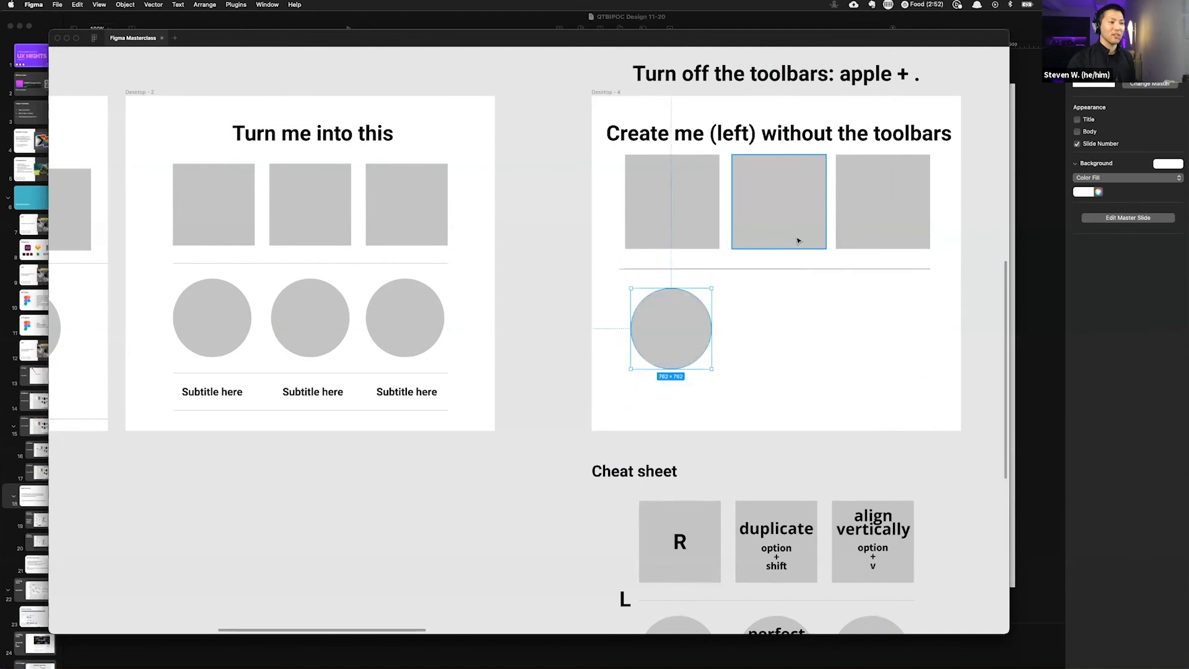
{"action": "key", "text": "super+z"}
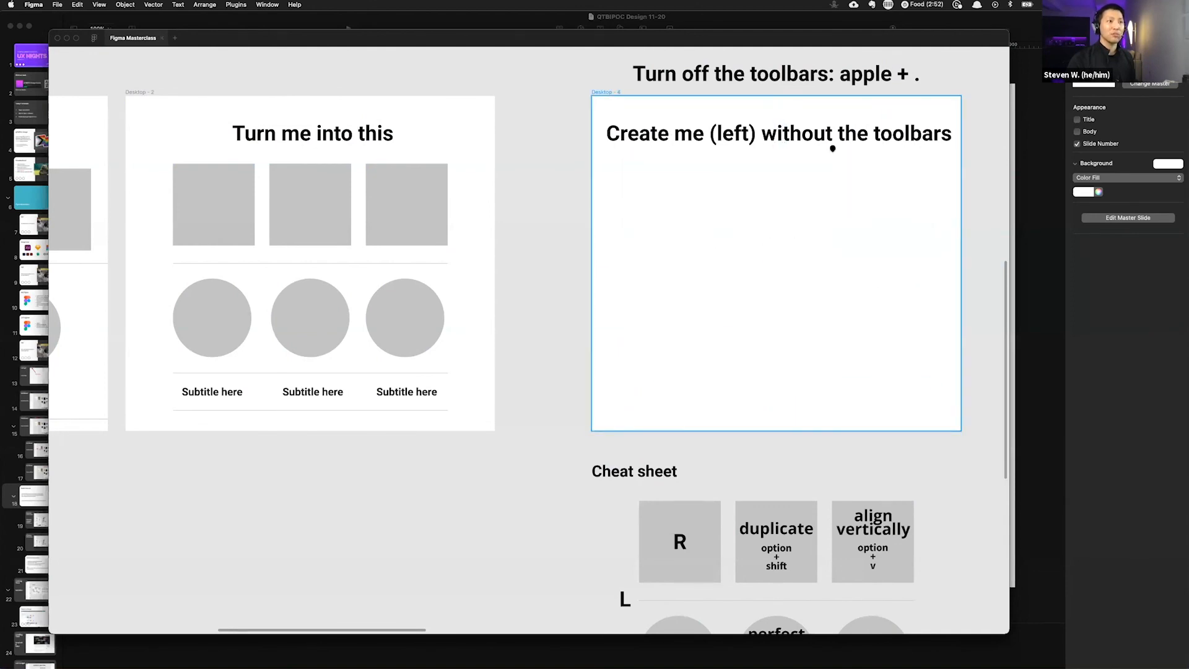
{"action": "scroll", "coordinate": [863, 210], "scroll_direction": "right", "scroll_amount": 3}
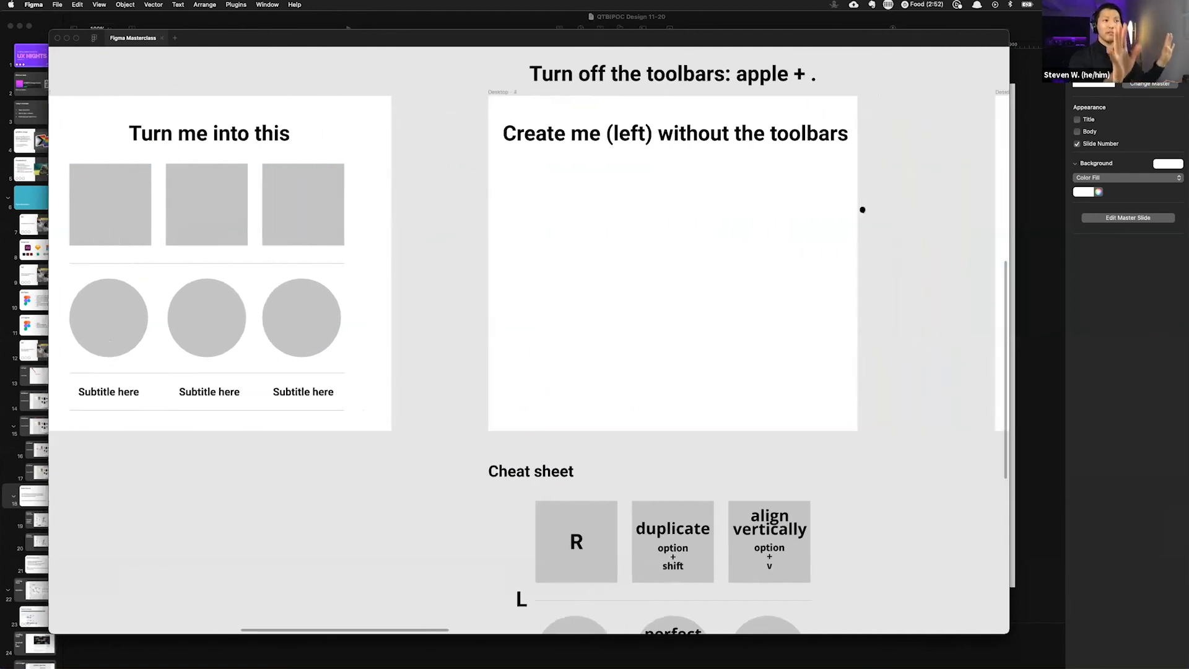
{"action": "key", "text": "r"}
{"action": "mouse_move", "coordinate": [521, 162]}
{"action": "left_mouse_down"}
{"action": "mouse_move", "coordinate": [603, 245]}
{"action": "mouse_move", "coordinate": [675, 212]}
{"action": "mouse_move", "coordinate": [812, 217]}
{"action": "left_mouse_up"}
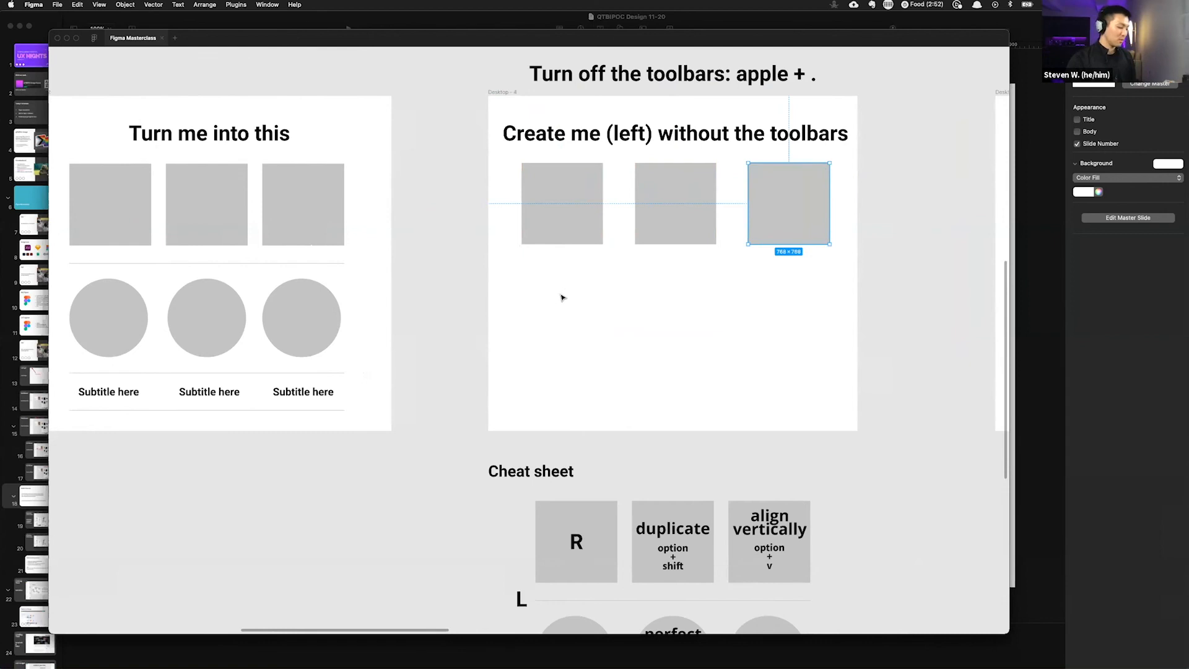
{"action": "mouse_move", "coordinate": [521, 263]}
{"action": "left_mouse_down"}
{"action": "mouse_move", "coordinate": [808, 264]}
{"action": "mouse_move", "coordinate": [757, 366]}
{"action": "mouse_move", "coordinate": [760, 409]}
{"action": "left_mouse_up"}
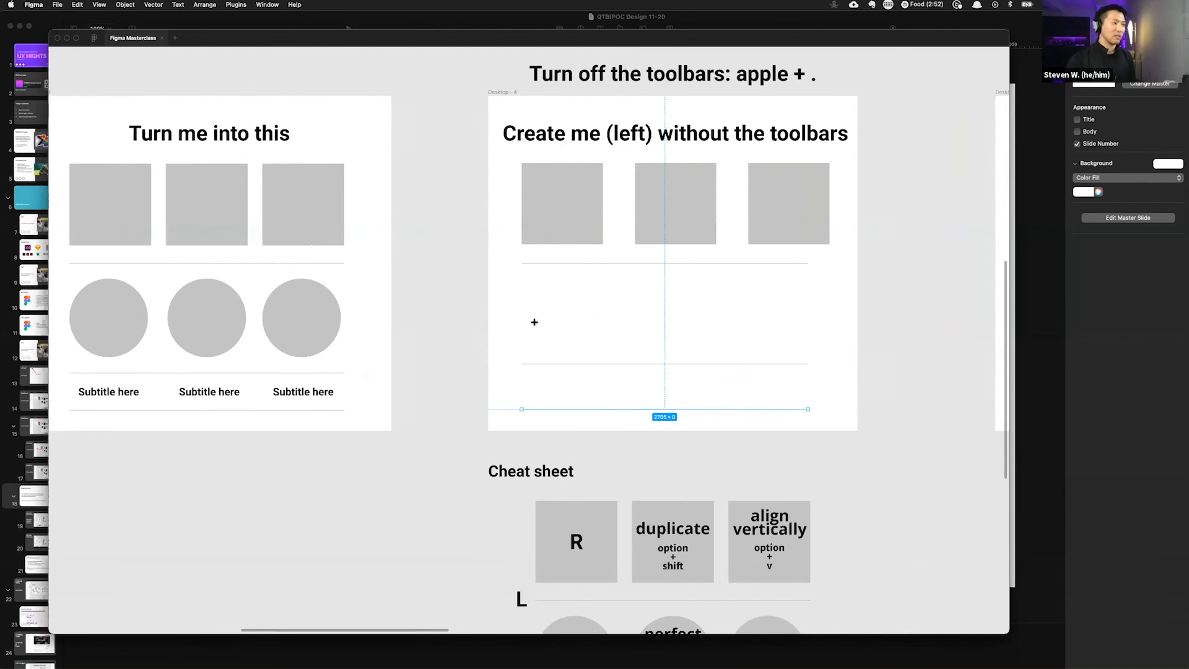
Step: Draw a row of three circles about 787 × 787 between the first two divider lines
{"action": "mouse_move", "coordinate": [569, 318]}
{"action": "left_mouse_down"}
{"action": "mouse_move", "coordinate": [616, 363]}
{"action": "mouse_move", "coordinate": [669, 337]}
{"action": "left_mouse_up"}
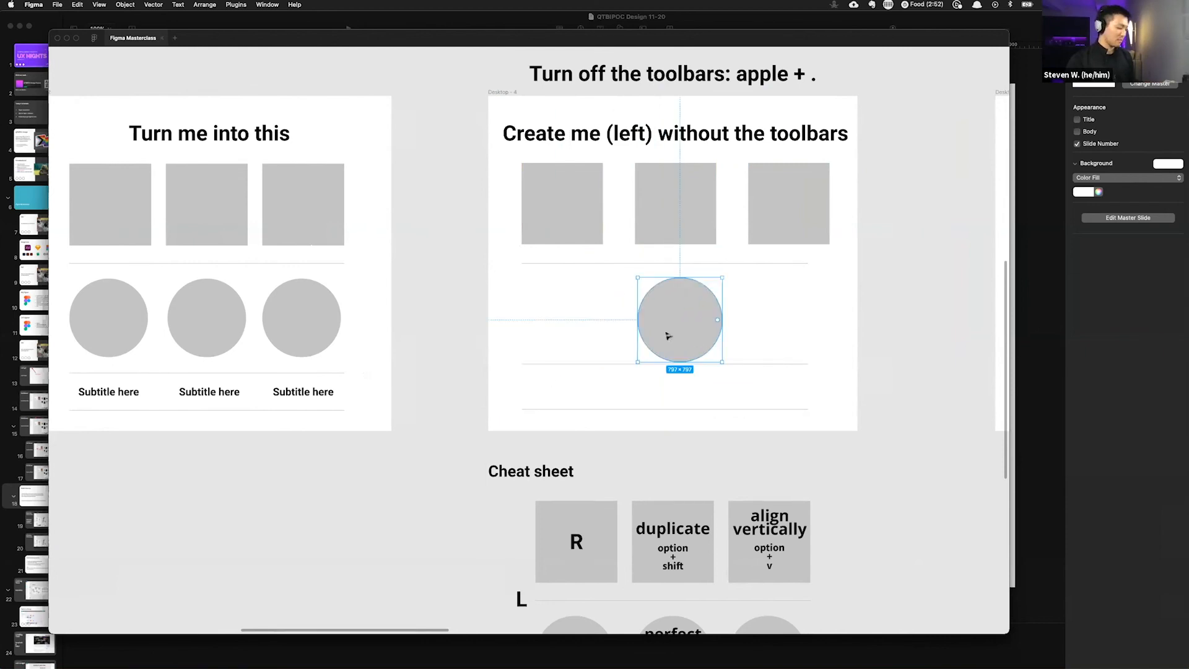
{"action": "key", "text": "super+z"}
{"action": "left_click_drag", "start_coordinate": [589, 321], "coordinate": [788, 326]}
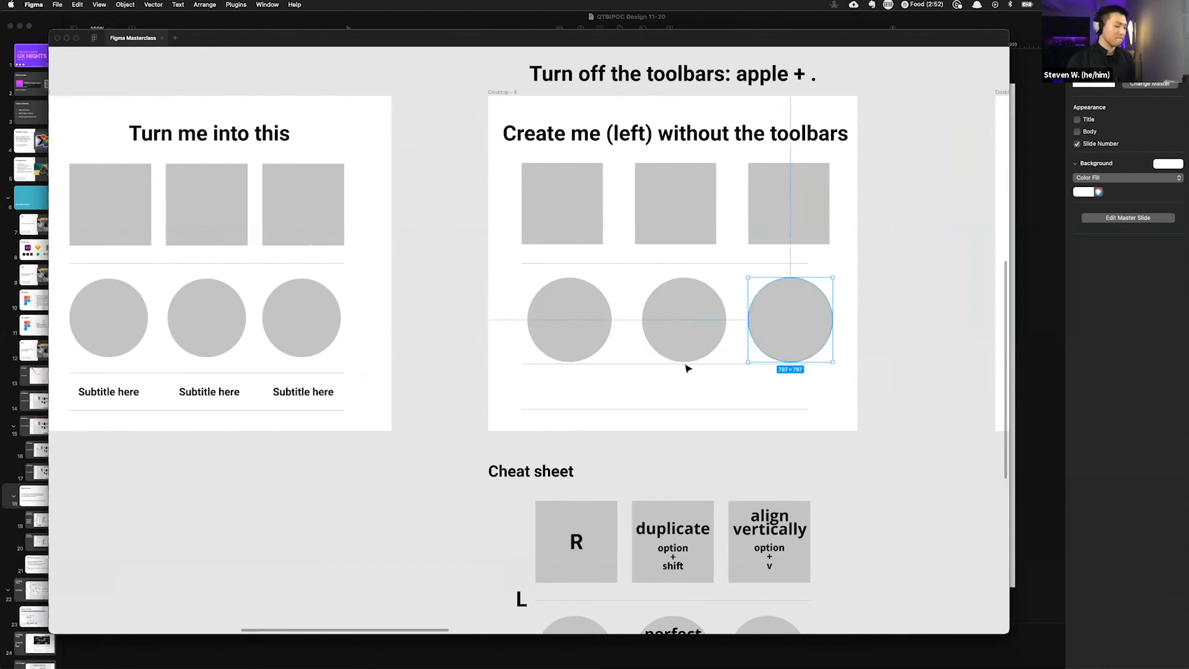
Step: Add a text label reading something between the two lower divider lines
{"action": "key", "text": "t"}
{"action": "left_click", "coordinate": [560, 385]}
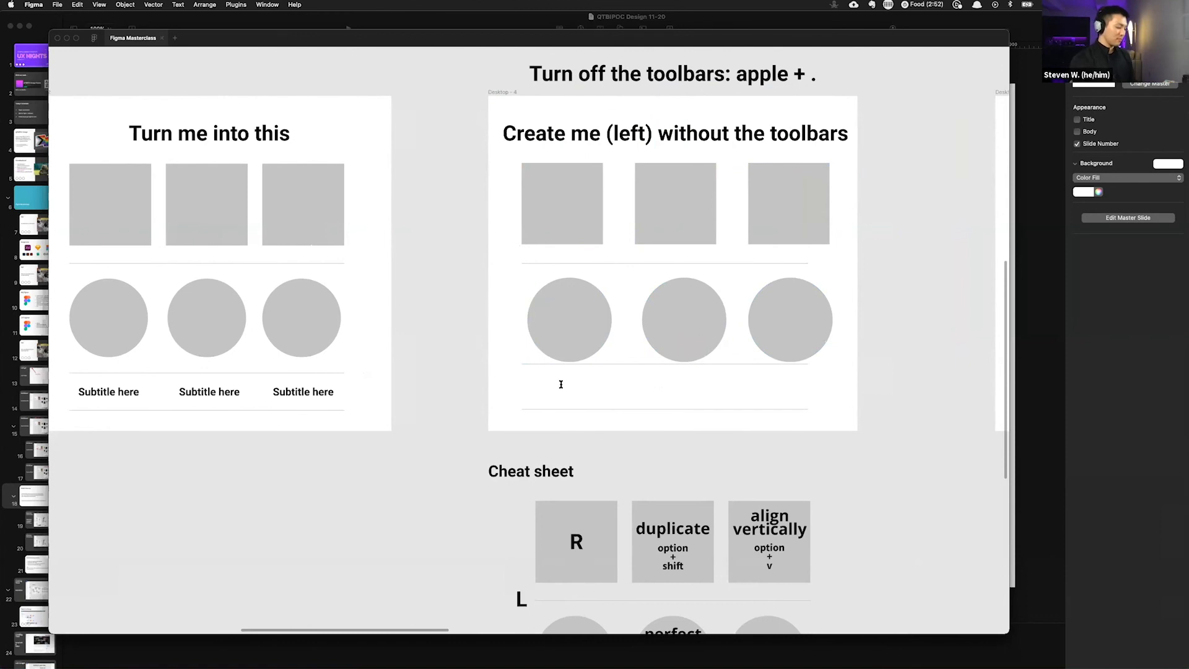
{"action": "type", "text": "something"}
{"action": "key", "text": "Escape"}
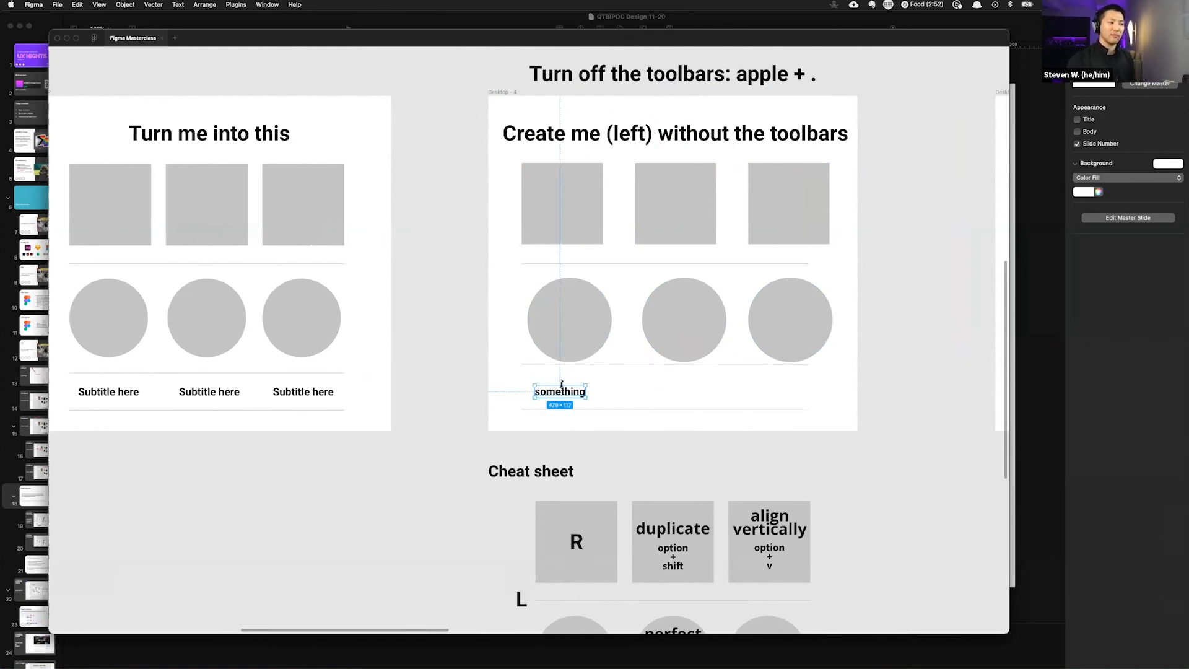
{"action": "left_click", "coordinate": [624, 396]}
Step: Review the cheat sheet shortcuts below the frame
{"action": "scroll", "coordinate": [650, 398], "scroll_direction": "down", "scroll_amount": 5}
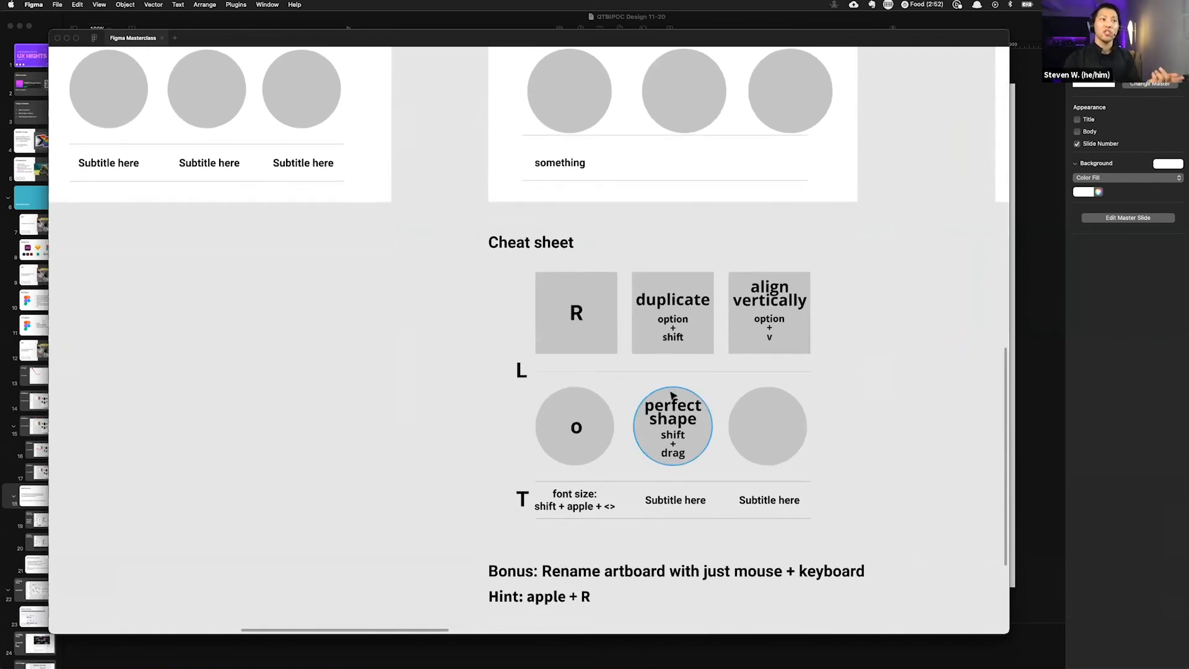
{"action": "scroll", "coordinate": [669, 397], "scroll_direction": "down", "scroll_amount": 1}
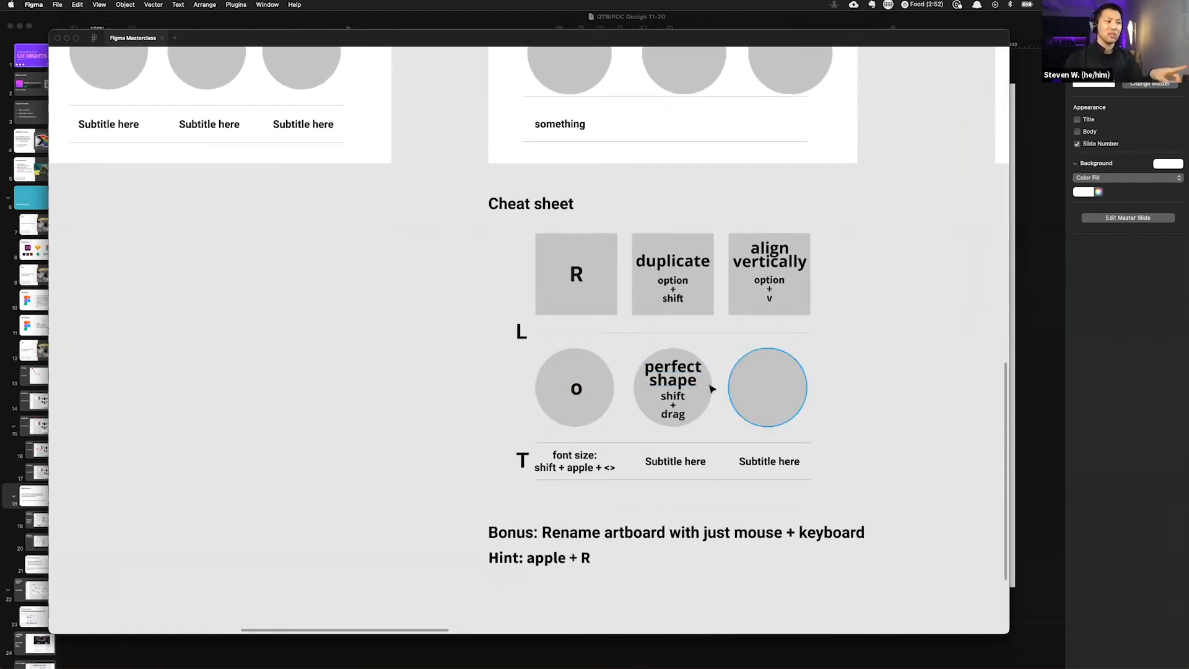
{"action": "scroll", "coordinate": [697, 461], "scroll_direction": "up", "scroll_amount": 1}
{"action": "scroll", "coordinate": [702, 460], "scroll_direction": "right", "scroll_amount": 1}
{"action": "scroll", "coordinate": [703, 462], "scroll_direction": "up", "scroll_amount": 6}
Step: Shuffle the squares out of even spacing, stretching one and undoing the stretch
{"action": "left_click_drag", "start_coordinate": [644, 241], "coordinate": [634, 260]}
{"action": "left_click_drag", "start_coordinate": [767, 236], "coordinate": [746, 229]}
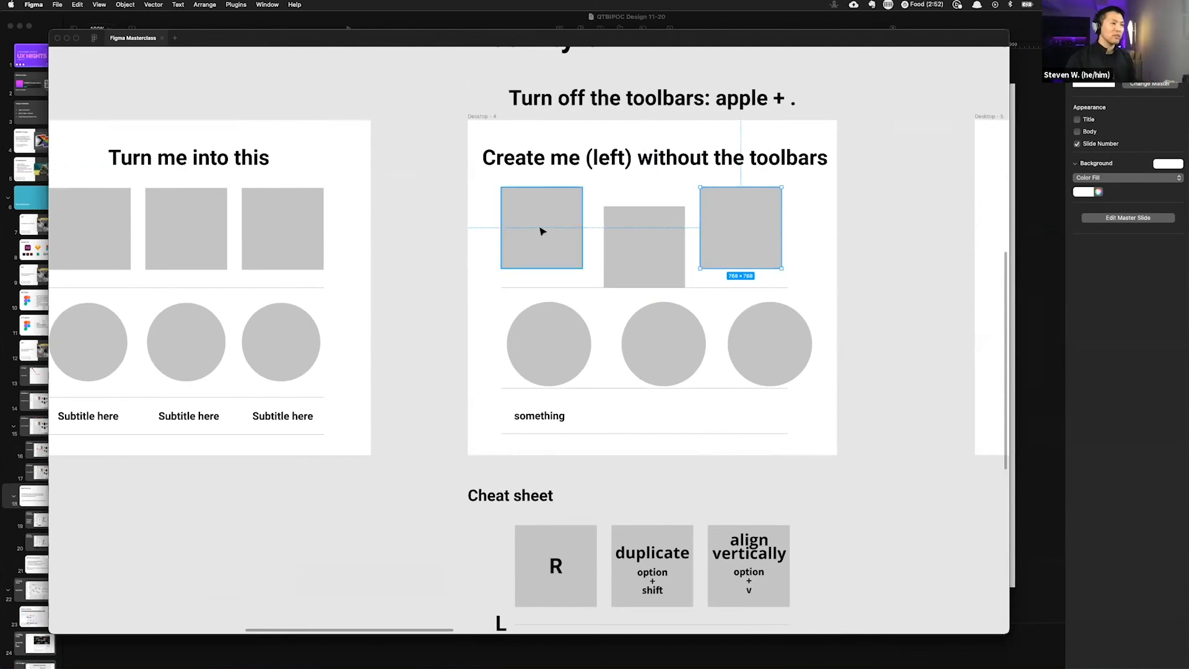
{"action": "left_click_drag", "start_coordinate": [784, 234], "coordinate": [779, 232]}
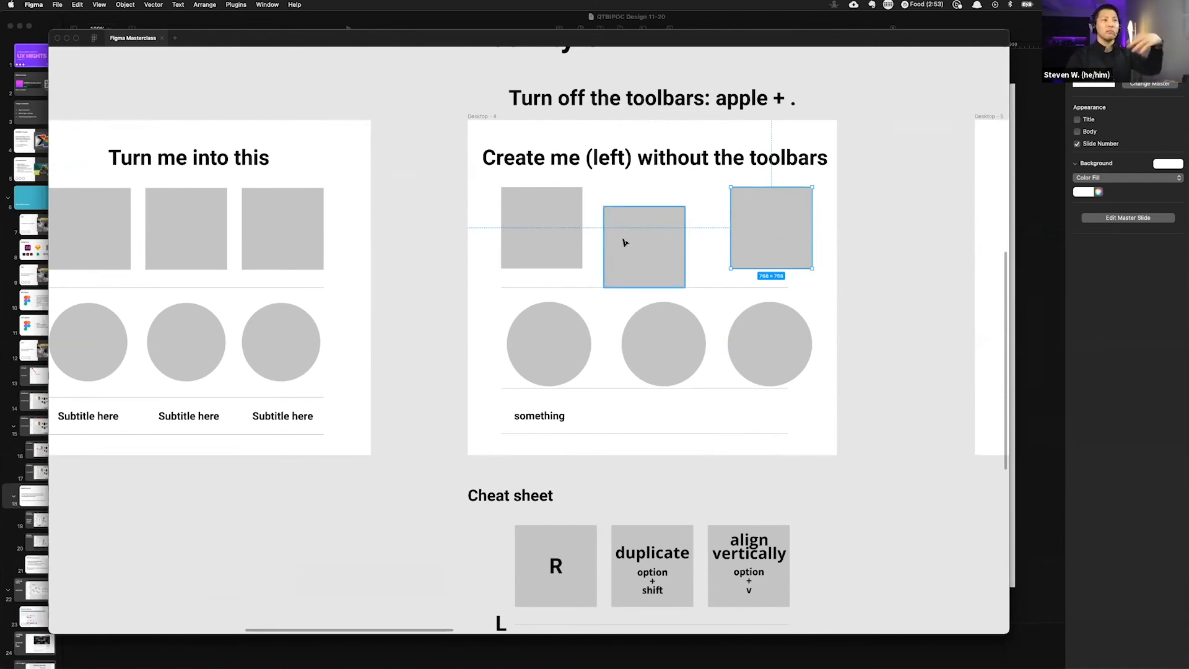
{"action": "left_click_drag", "start_coordinate": [647, 242], "coordinate": [595, 236]}
{"action": "left_click_drag", "start_coordinate": [632, 226], "coordinate": [751, 216]}
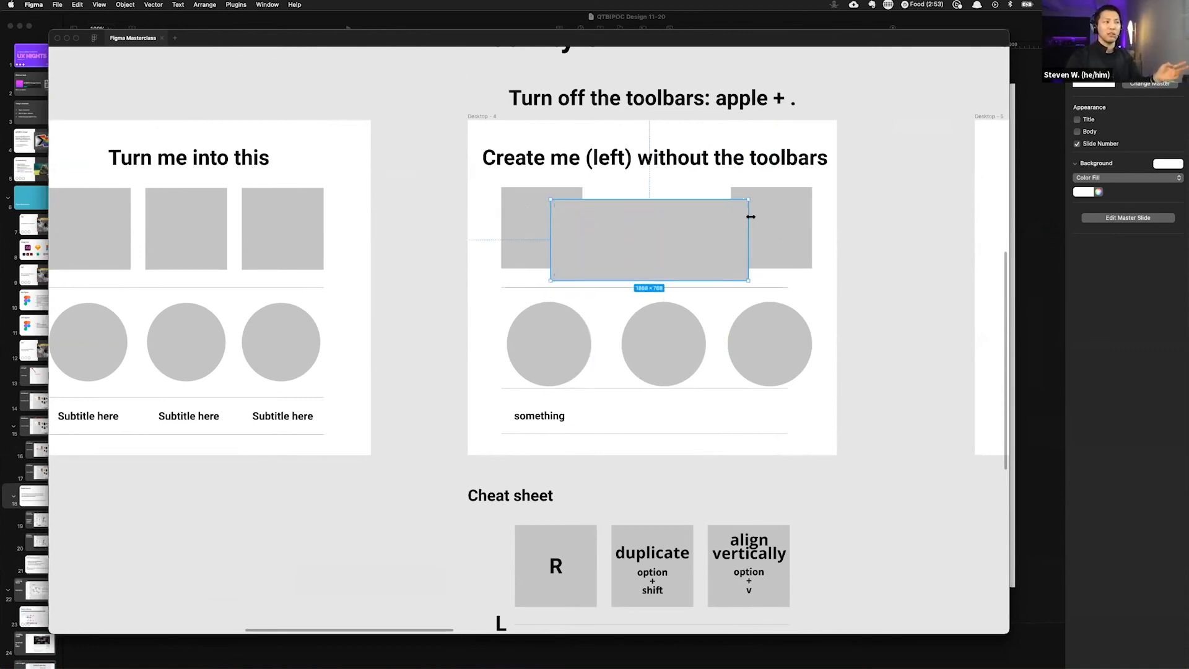
{"action": "key", "text": "super+z"}
{"action": "left_click_drag", "start_coordinate": [626, 248], "coordinate": [741, 234]}
Step: Select the three squares and distribute their horizontal spacing evenly
{"action": "left_click_drag", "start_coordinate": [859, 228], "coordinate": [532, 232]}
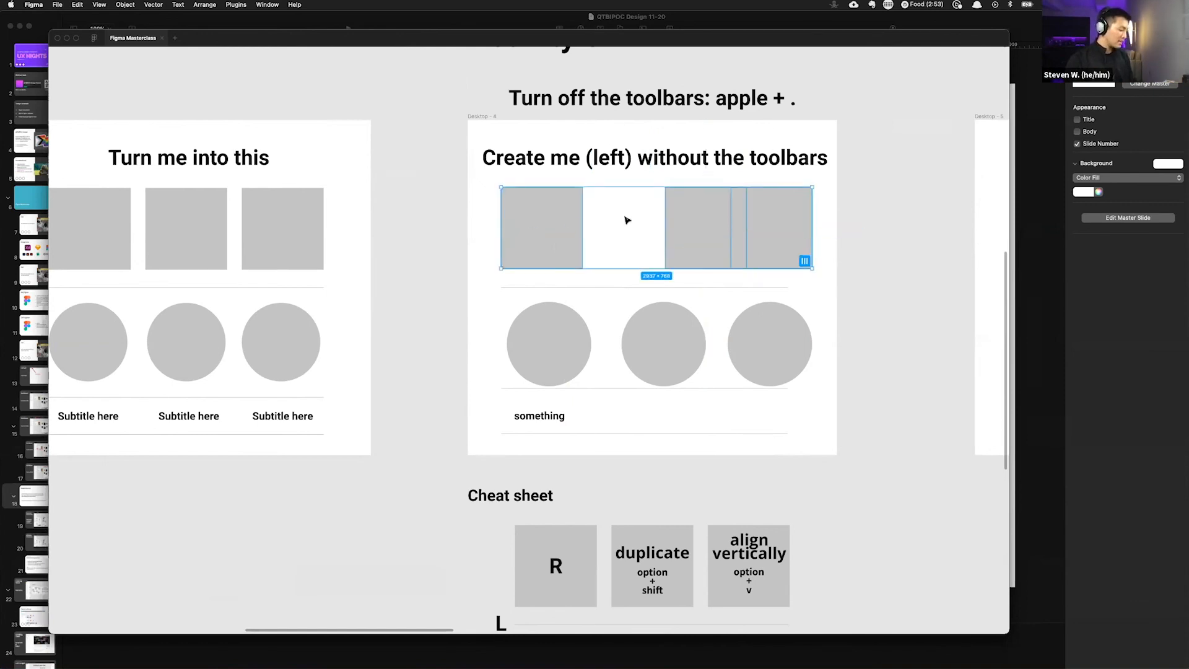
{"action": "key", "text": "alt"}
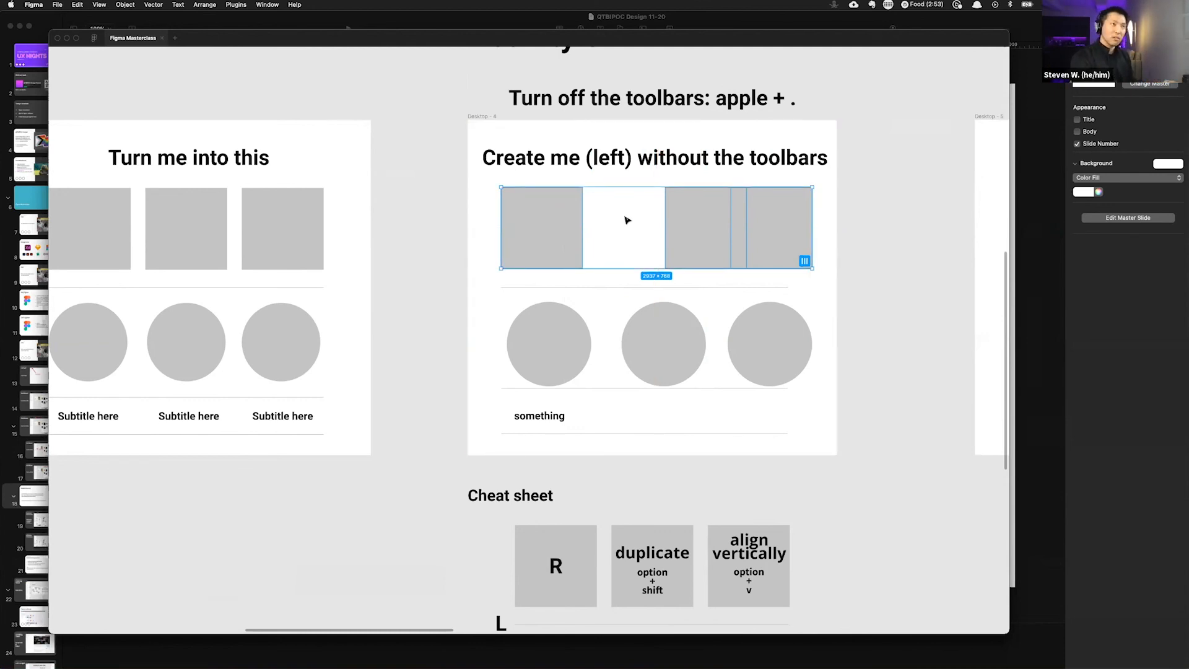
{"action": "key", "text": "ctrl+alt+h"}
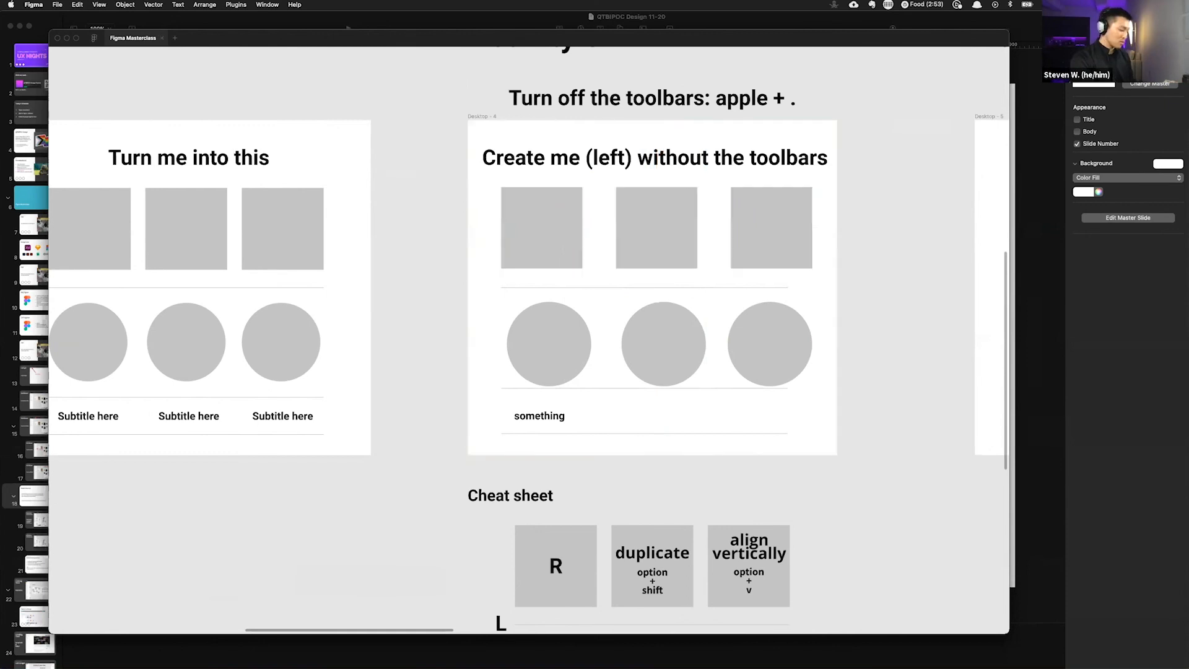
{"action": "key", "text": "super+z"}
{"action": "key", "text": "alt"}
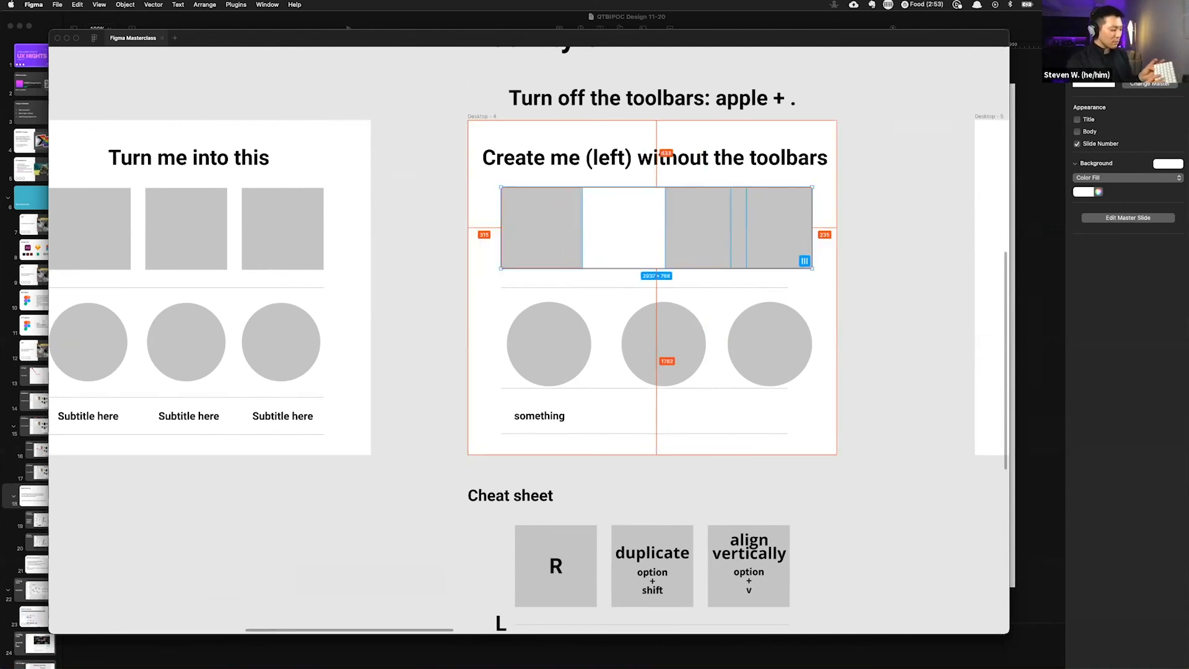
{"action": "key", "text": "alt"}
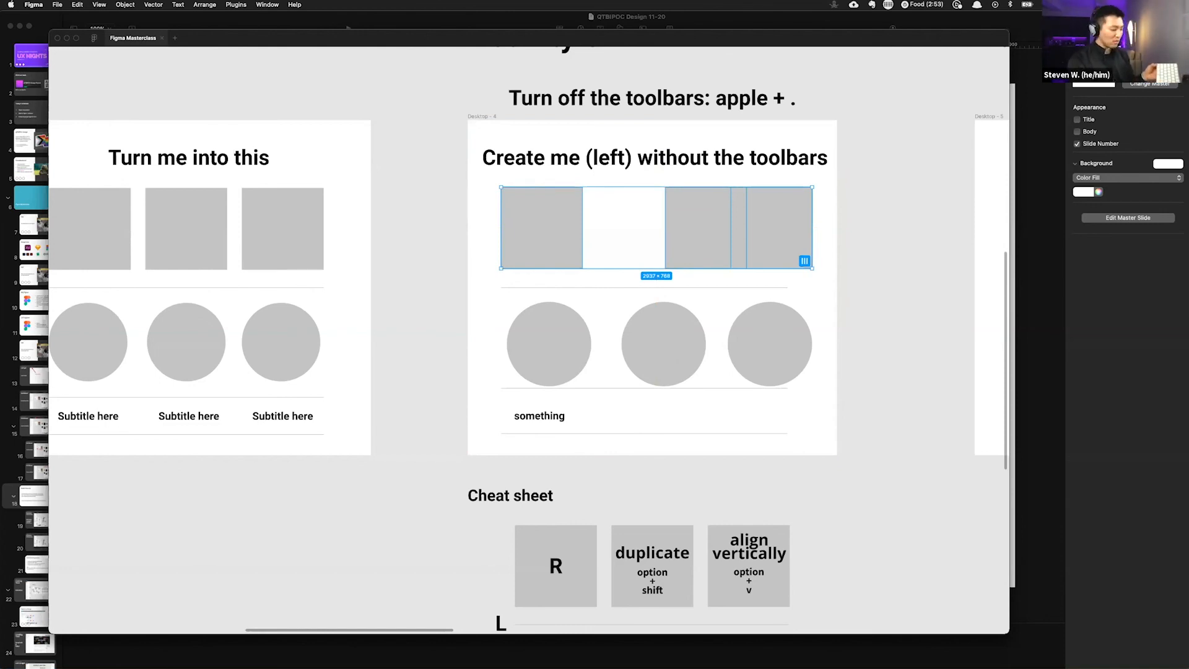
{"action": "key", "text": "alt"}
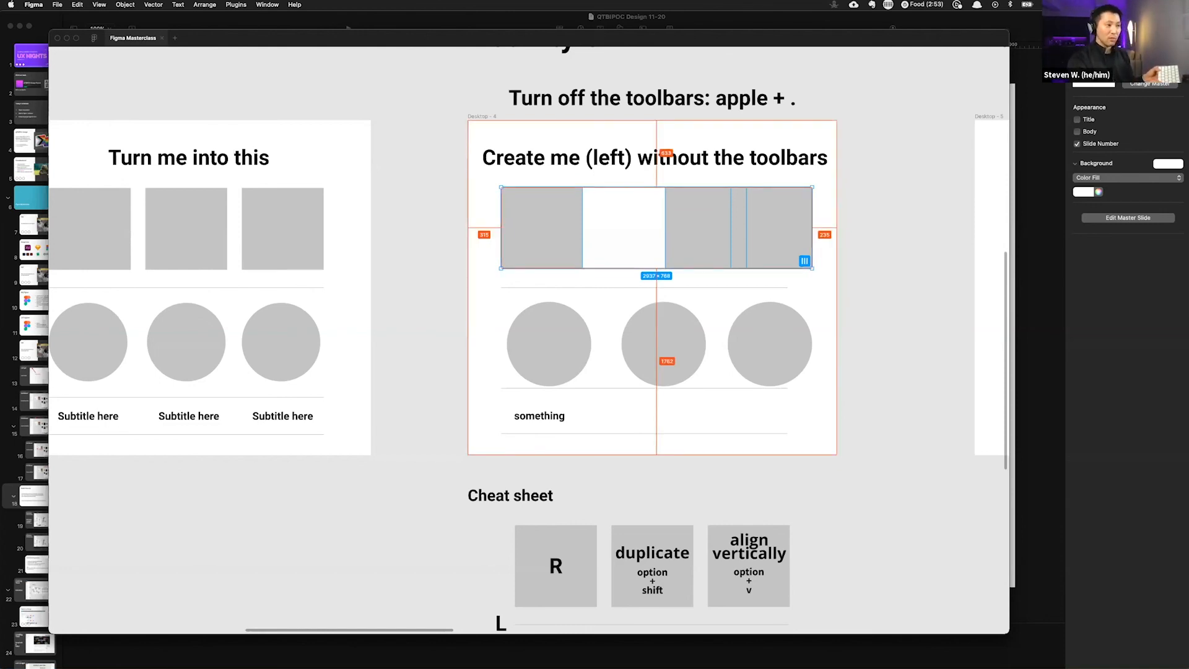
{"action": "key", "text": "ctrl+alt+h"}
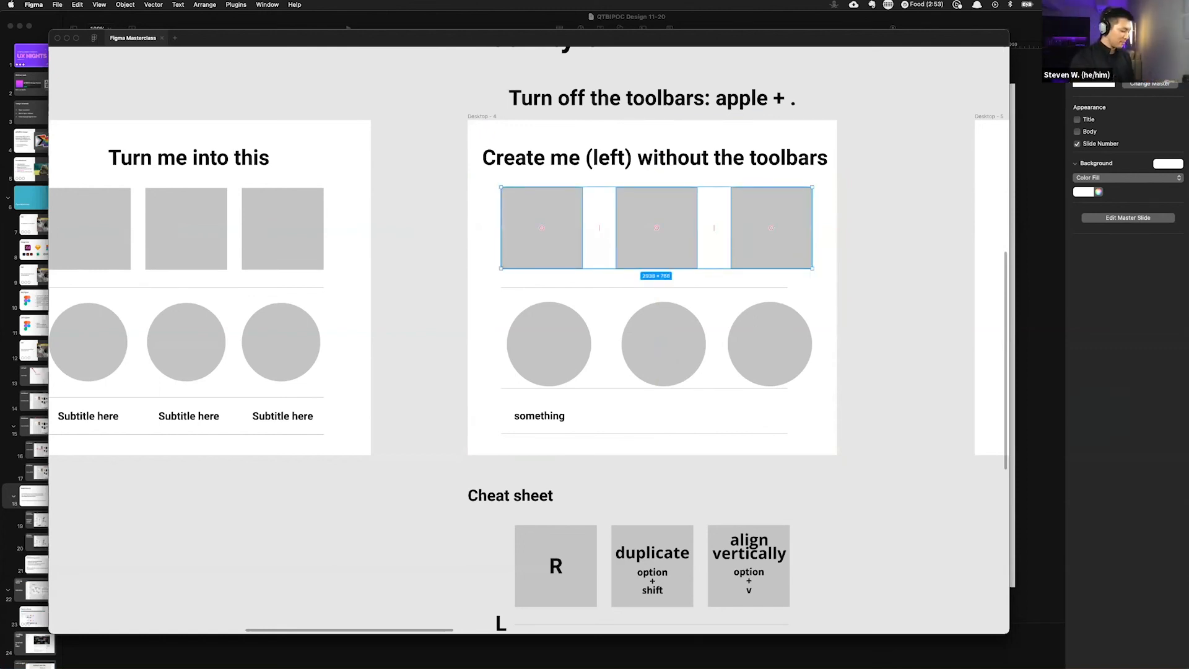
Step: Show the toolbars to inspect the spacing options for the selected squares, then hide the toolbars again
{"action": "key", "text": "super+period"}
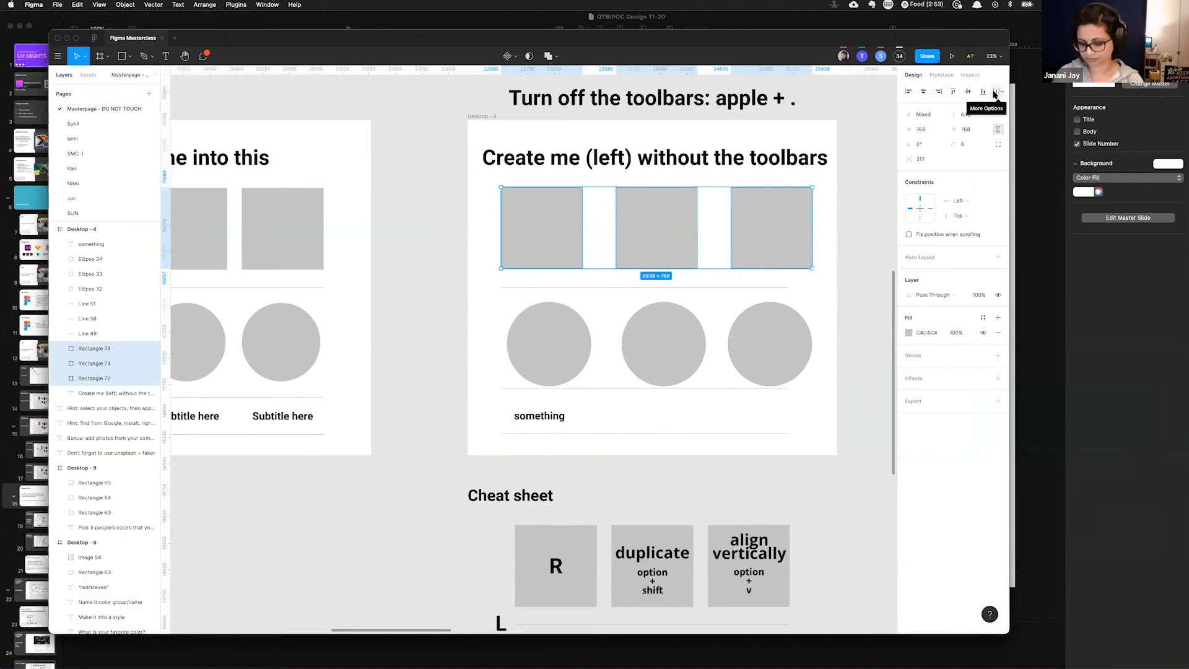
{"action": "left_click", "coordinate": [991, 93]}
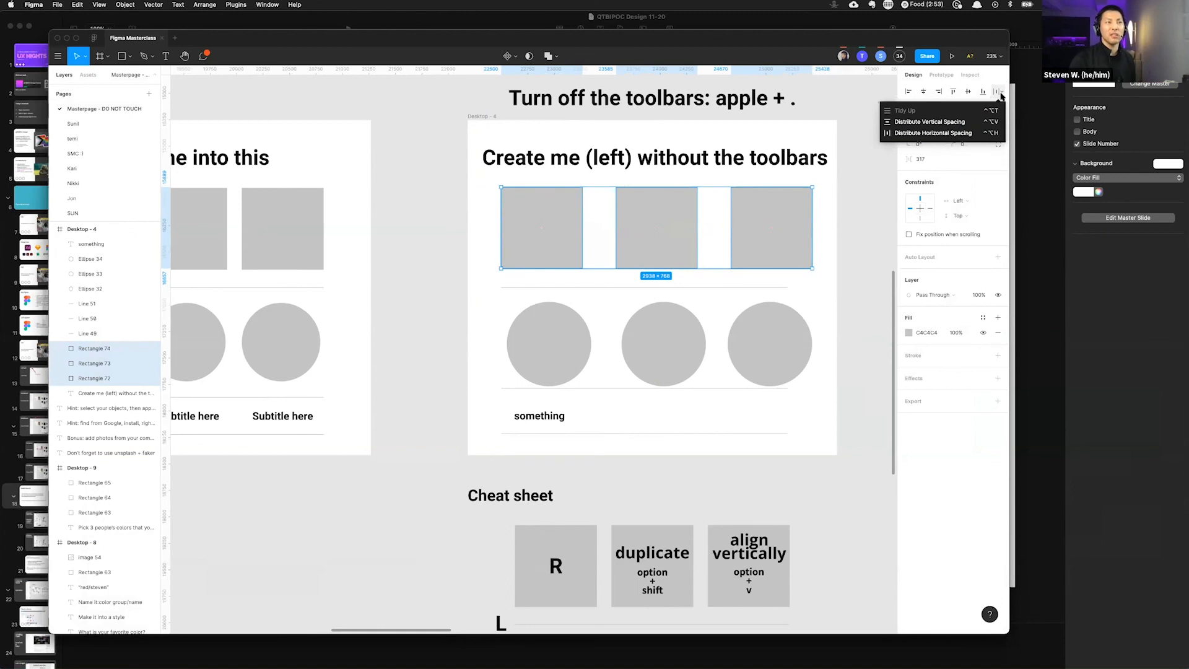
{"action": "left_click", "coordinate": [871, 94]}
{"action": "left_click", "coordinate": [767, 196]}
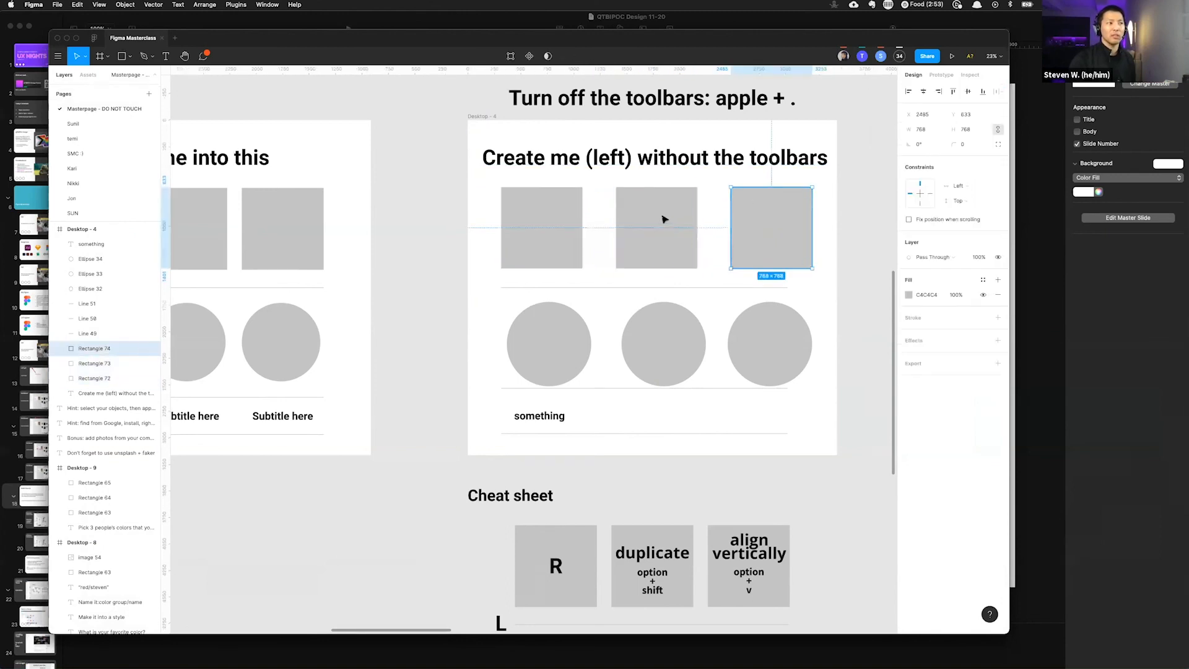
{"action": "left_click", "coordinate": [663, 220], "text": "shift"}
{"action": "left_click", "coordinate": [549, 221], "text": "shift"}
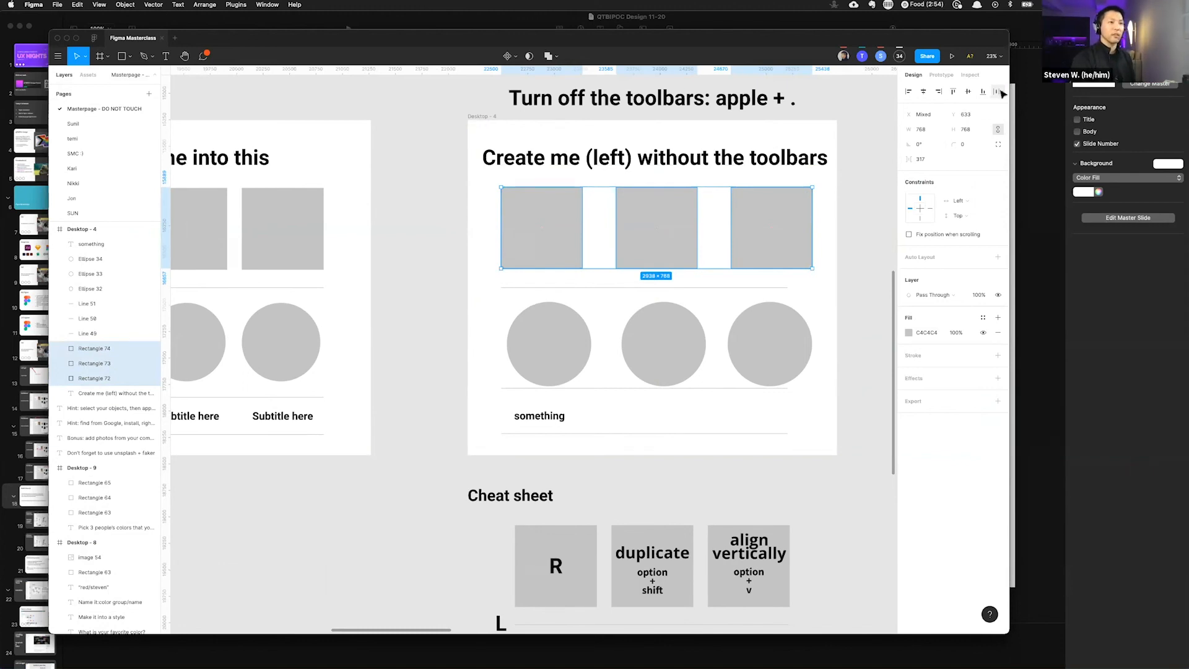
{"action": "key", "text": "super+period"}
Step: Reselect the squares and drag them around, then undo the three moves
{"action": "left_click", "coordinate": [815, 166]}
{"action": "scroll", "coordinate": [812, 179], "scroll_direction": "right", "scroll_amount": 3}
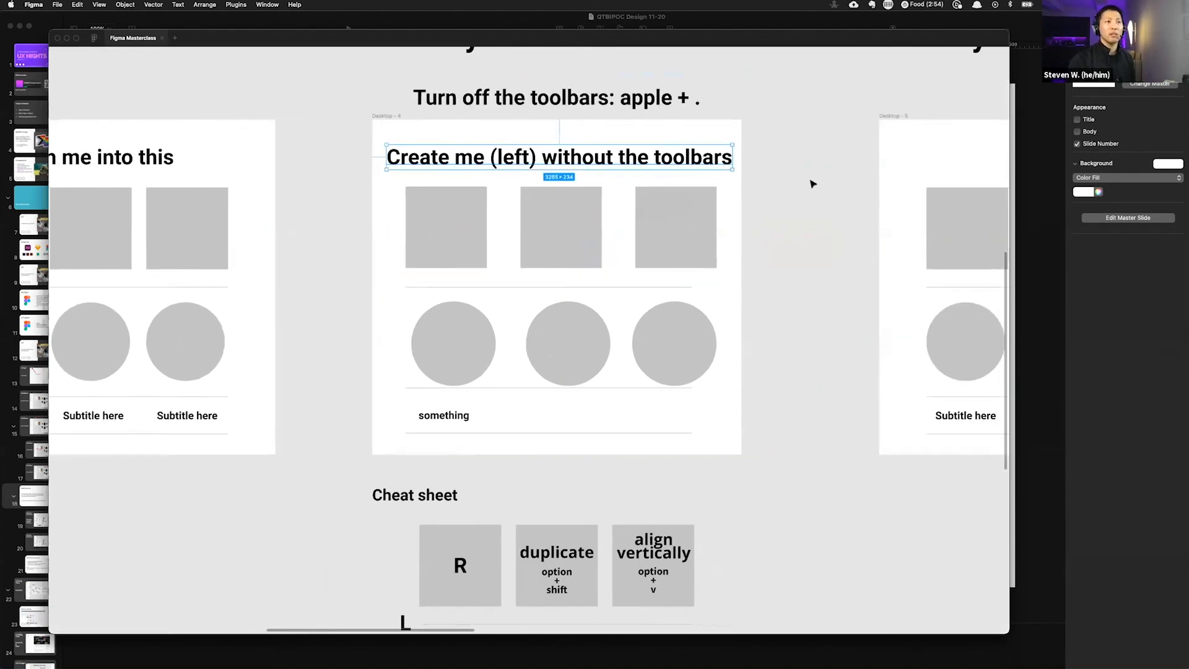
{"action": "left_click_drag", "start_coordinate": [818, 229], "coordinate": [297, 213]}
{"action": "scroll", "coordinate": [576, 204], "scroll_direction": "down", "scroll_amount": 3}
{"action": "left_click", "coordinate": [773, 189]}
{"action": "left_click_drag", "start_coordinate": [787, 188], "coordinate": [453, 196]}
{"action": "left_click", "coordinate": [453, 195]}
{"action": "left_click_drag", "start_coordinate": [347, 187], "coordinate": [805, 214]}
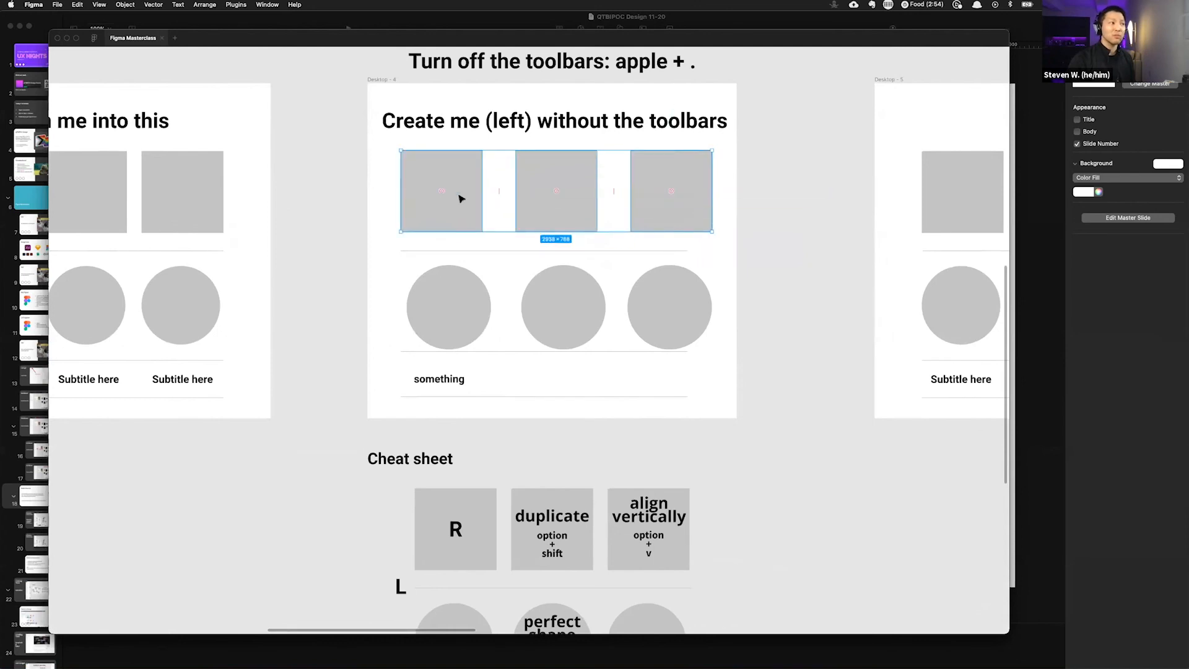
{"action": "left_click_drag", "start_coordinate": [458, 197], "coordinate": [392, 165]}
{"action": "left_click_drag", "start_coordinate": [339, 228], "coordinate": [461, 159]}
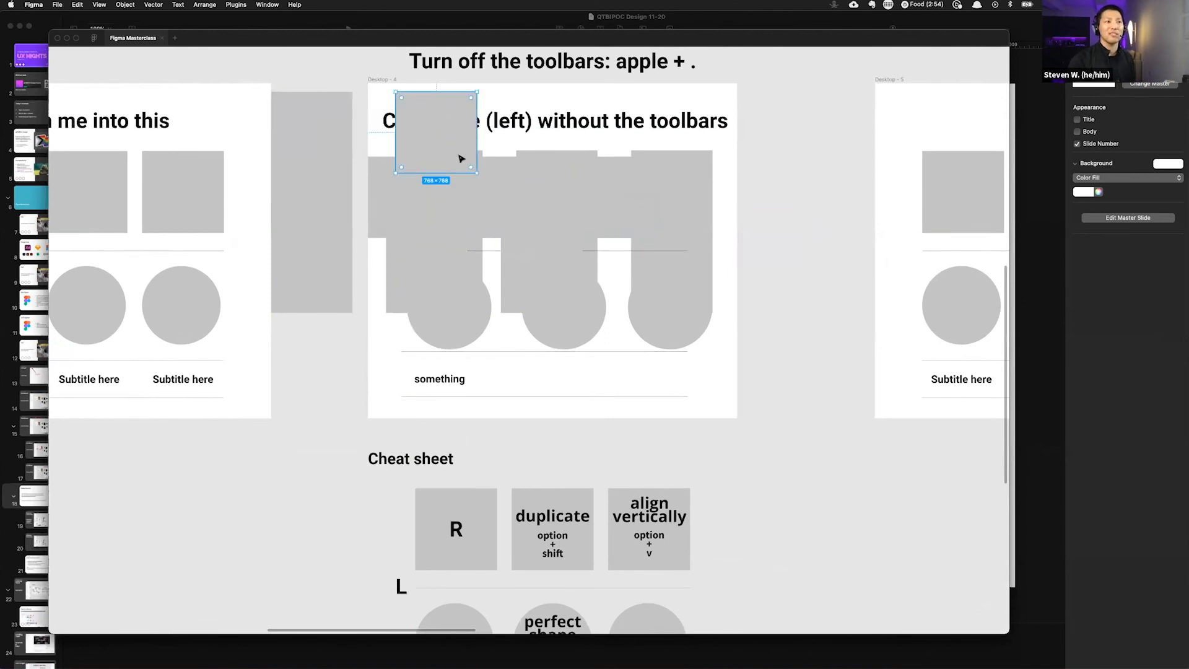
{"action": "key", "text": "super+z"}
{"action": "key", "text": "super+z"}
{"action": "key", "text": "super+z"}
{"action": "key", "text": "super+z"}
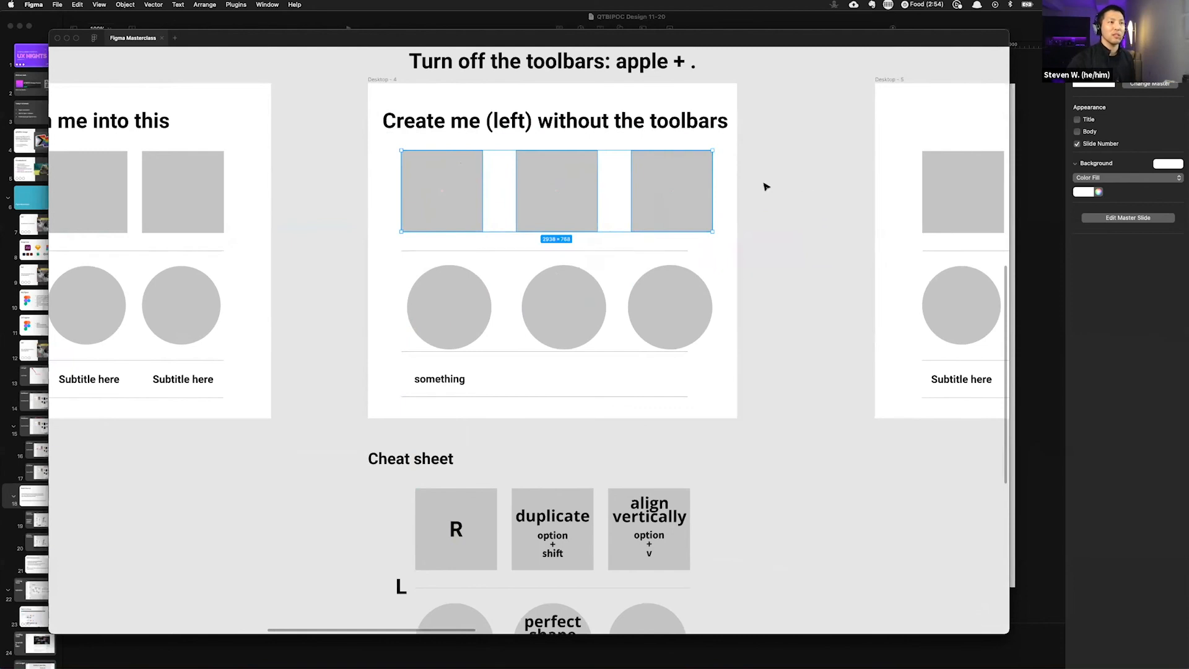
Step: Browse the next activity frames to the right of Desktop - 4
{"action": "scroll", "coordinate": [762, 185], "scroll_direction": "right", "scroll_amount": 3}
{"action": "scroll", "coordinate": [729, 187], "scroll_direction": "right", "scroll_amount": 1}
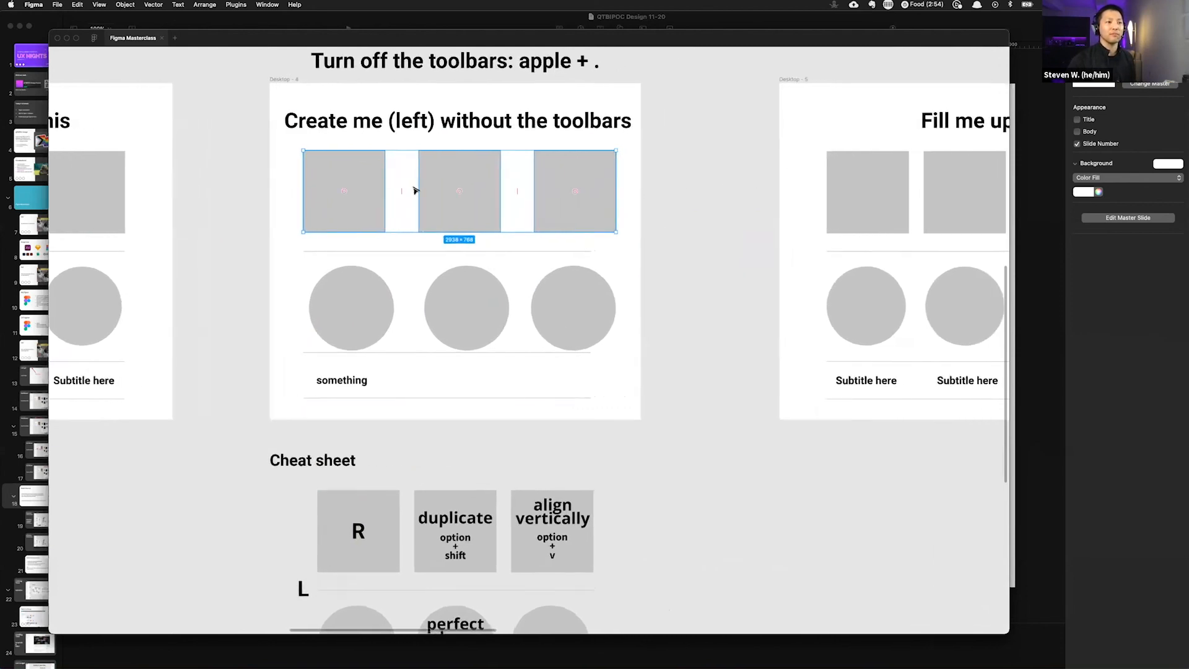
{"action": "scroll", "coordinate": [413, 190], "scroll_direction": "up", "scroll_amount": 3}
{"action": "scroll", "coordinate": [427, 189], "scroll_direction": "right", "scroll_amount": 10}
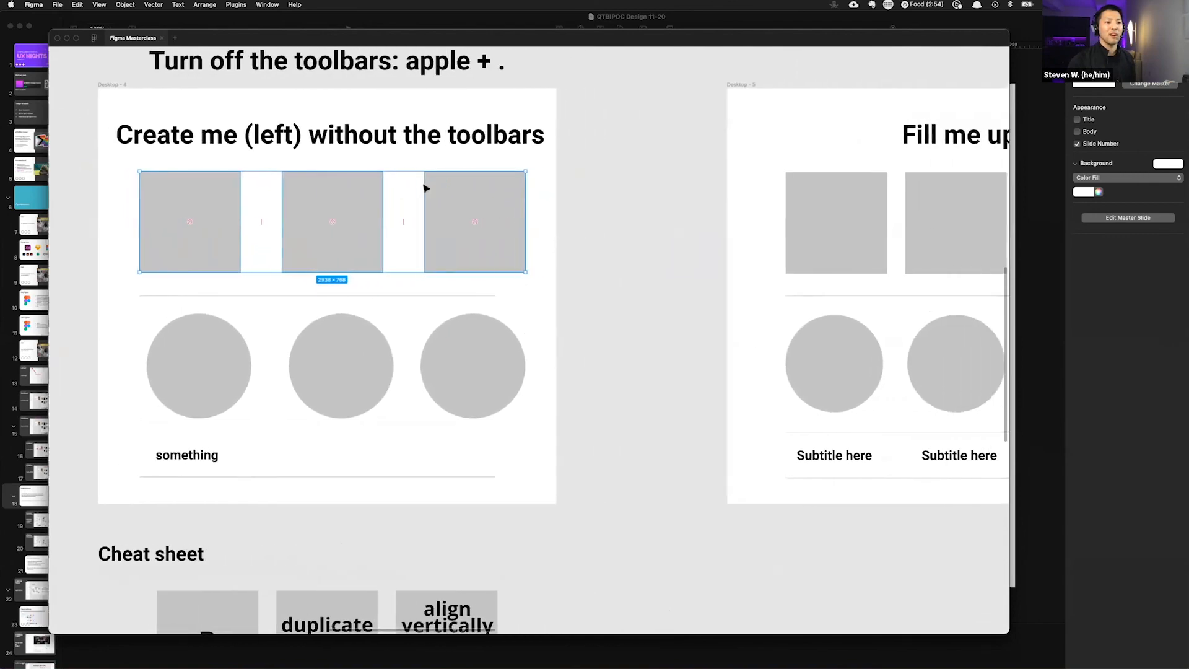
{"action": "scroll", "coordinate": [426, 189], "scroll_direction": "down", "scroll_amount": 5}
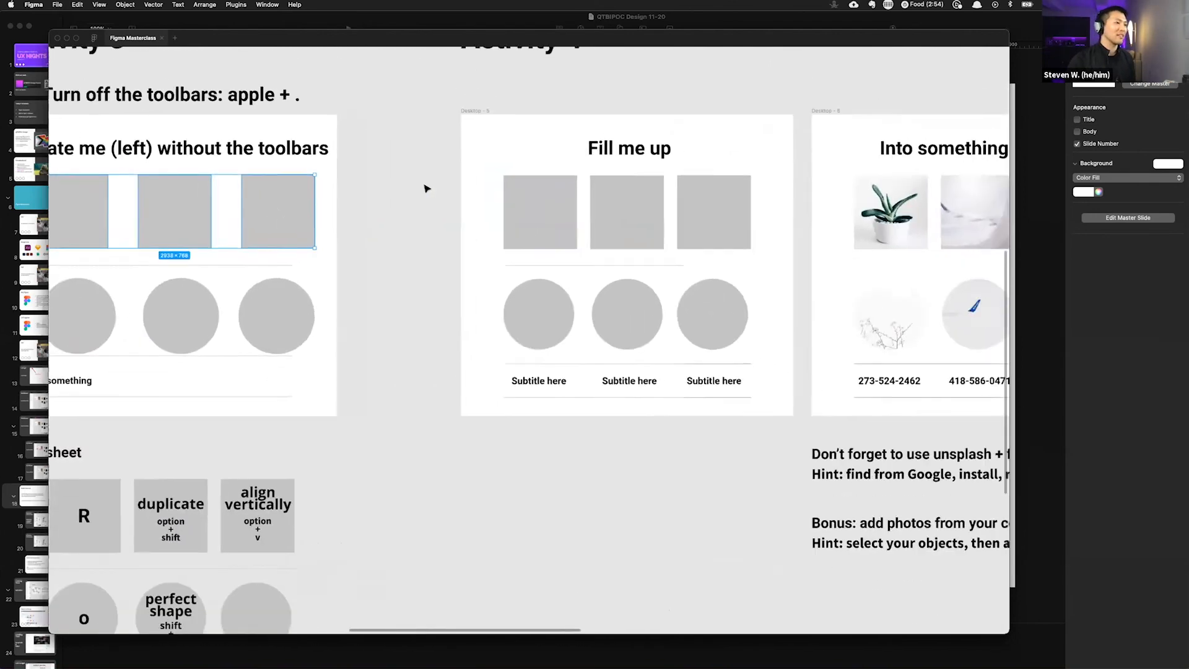
{"action": "scroll", "coordinate": [426, 187], "scroll_direction": "up", "scroll_amount": 1}
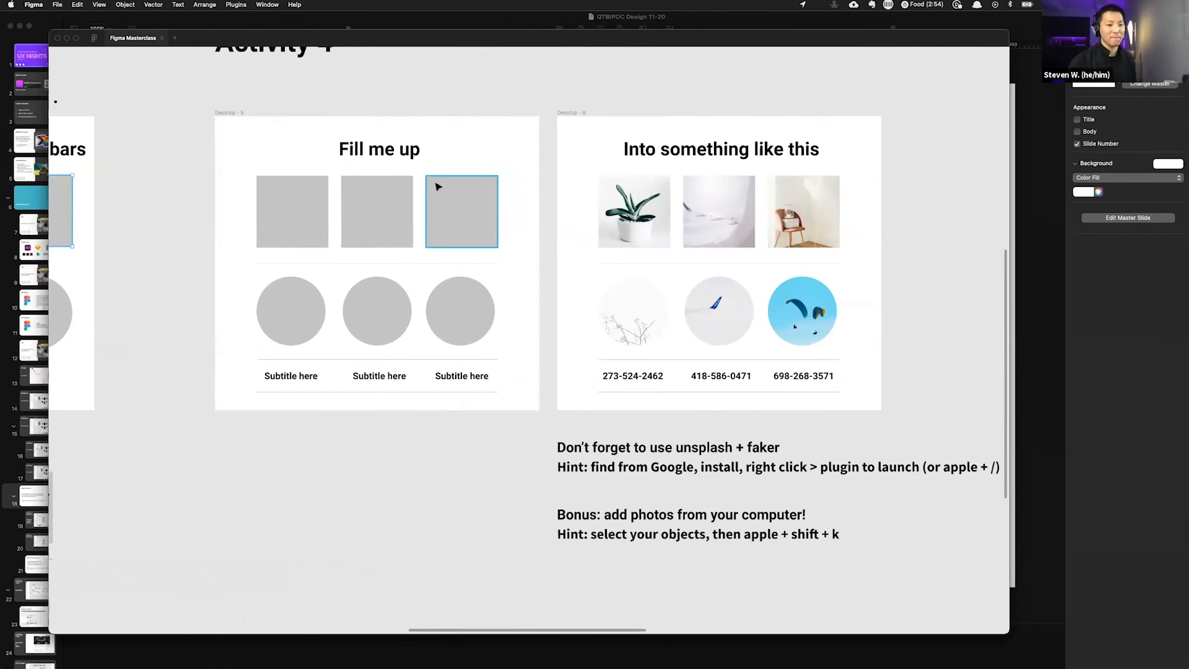
{"action": "scroll", "coordinate": [439, 187], "scroll_direction": "left", "scroll_amount": 8}
{"action": "scroll", "coordinate": [441, 186], "scroll_direction": "left", "scroll_amount": 1}
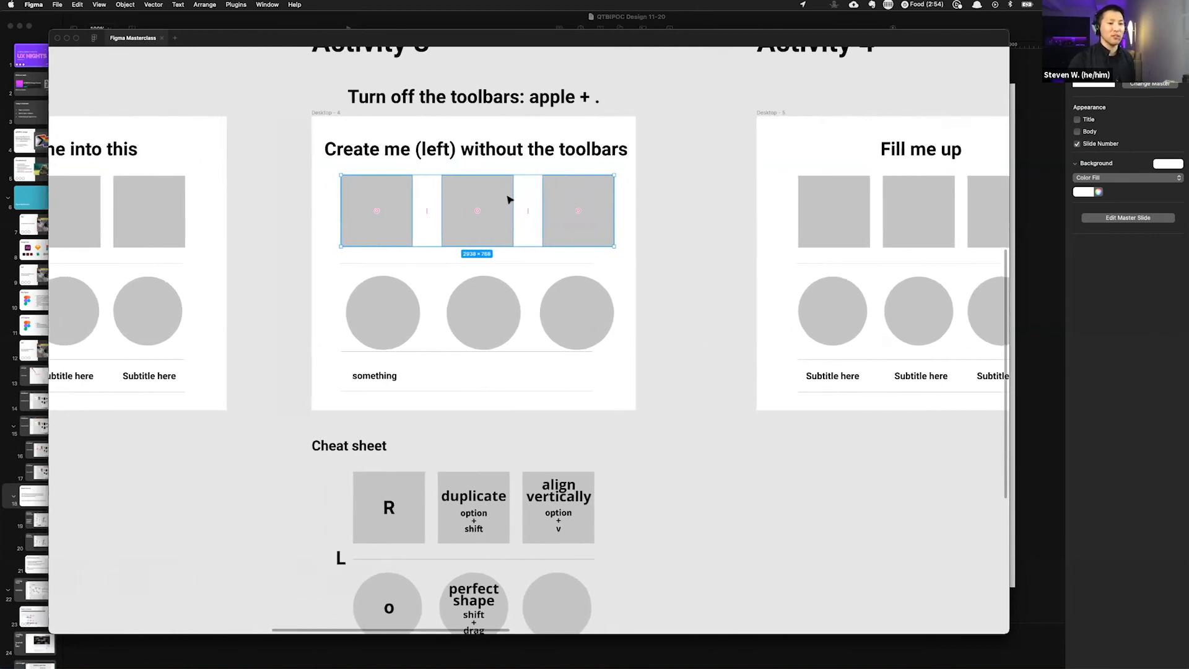
Step: Drag the middle square of Desktop - 4 out of line, up and toward the right square
{"action": "left_click", "coordinate": [721, 219]}
{"action": "scroll", "coordinate": [390, 212], "scroll_direction": "down", "scroll_amount": 4}
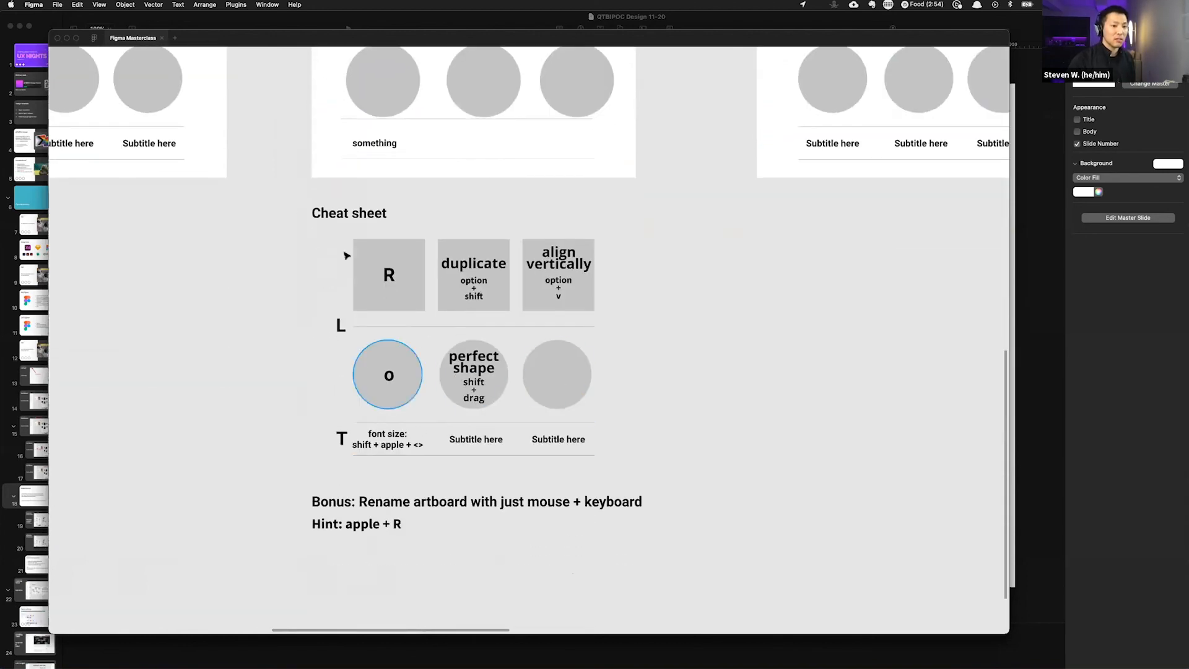
{"action": "scroll", "coordinate": [331, 242], "scroll_direction": "up", "scroll_amount": 3}
{"action": "scroll", "coordinate": [351, 195], "scroll_direction": "up", "scroll_amount": 1}
{"action": "scroll", "coordinate": [361, 170], "scroll_direction": "up", "scroll_amount": 3}
{"action": "left_click_drag", "start_coordinate": [584, 185], "coordinate": [728, 131]}
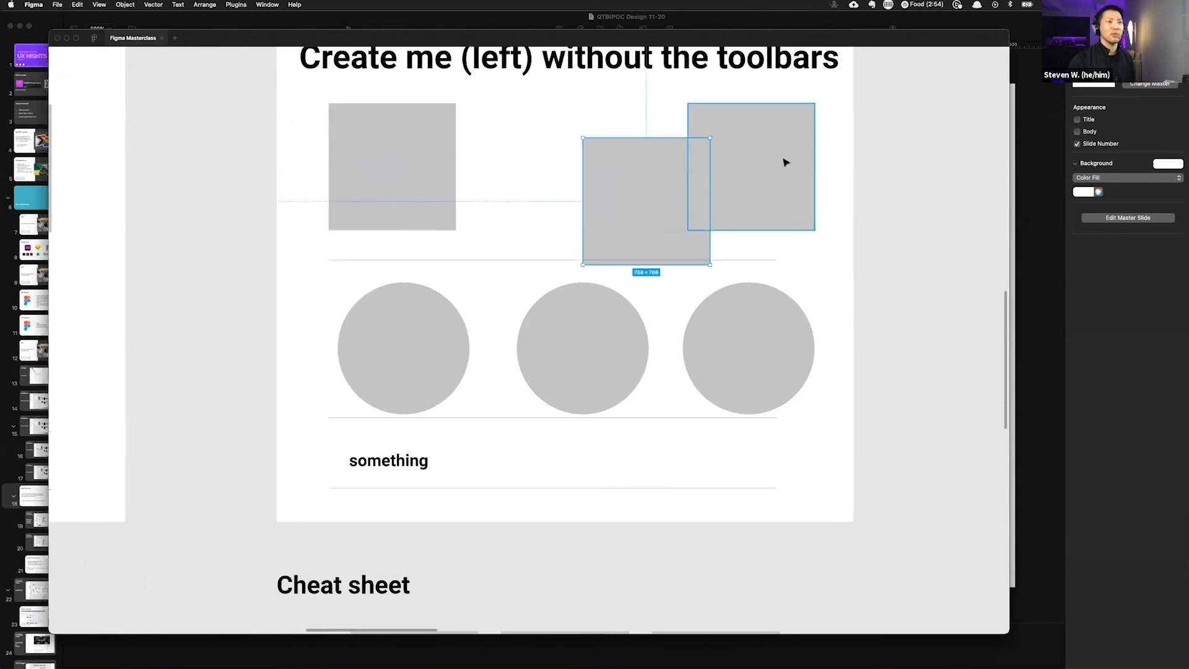
Step: Select all three squares and distribute their horizontal spacing evenly
{"action": "scroll", "coordinate": [903, 203], "scroll_direction": "up", "scroll_amount": 1}
{"action": "left_click_drag", "start_coordinate": [917, 207], "coordinate": [306, 231]}
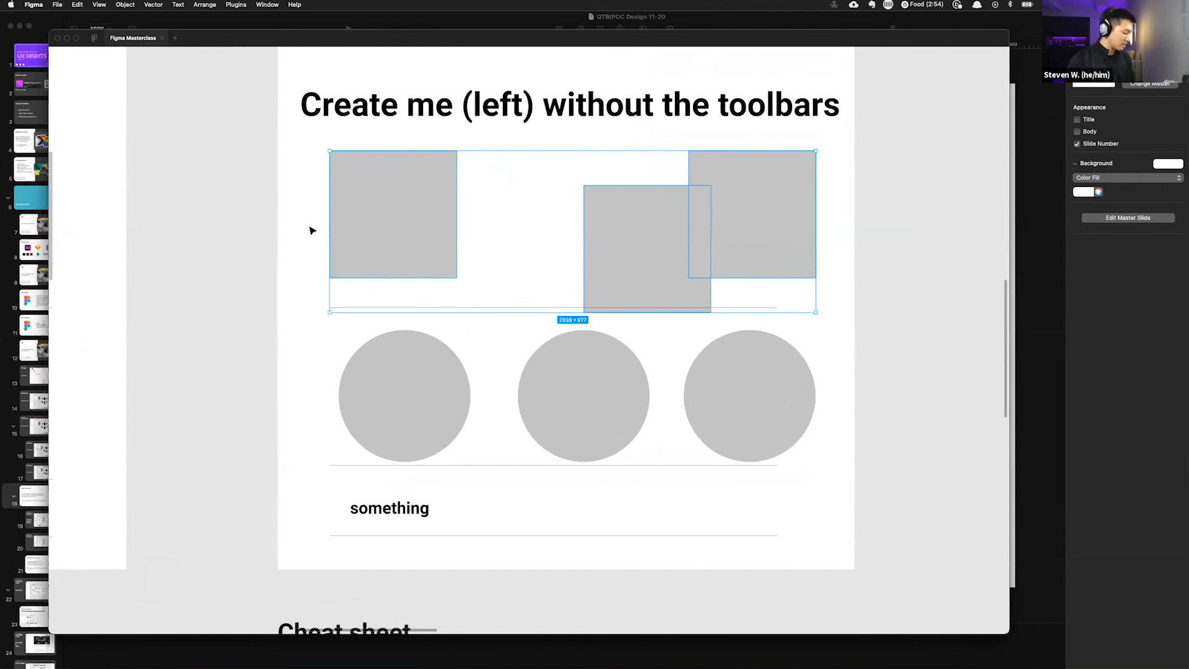
{"action": "key", "text": "alt"}
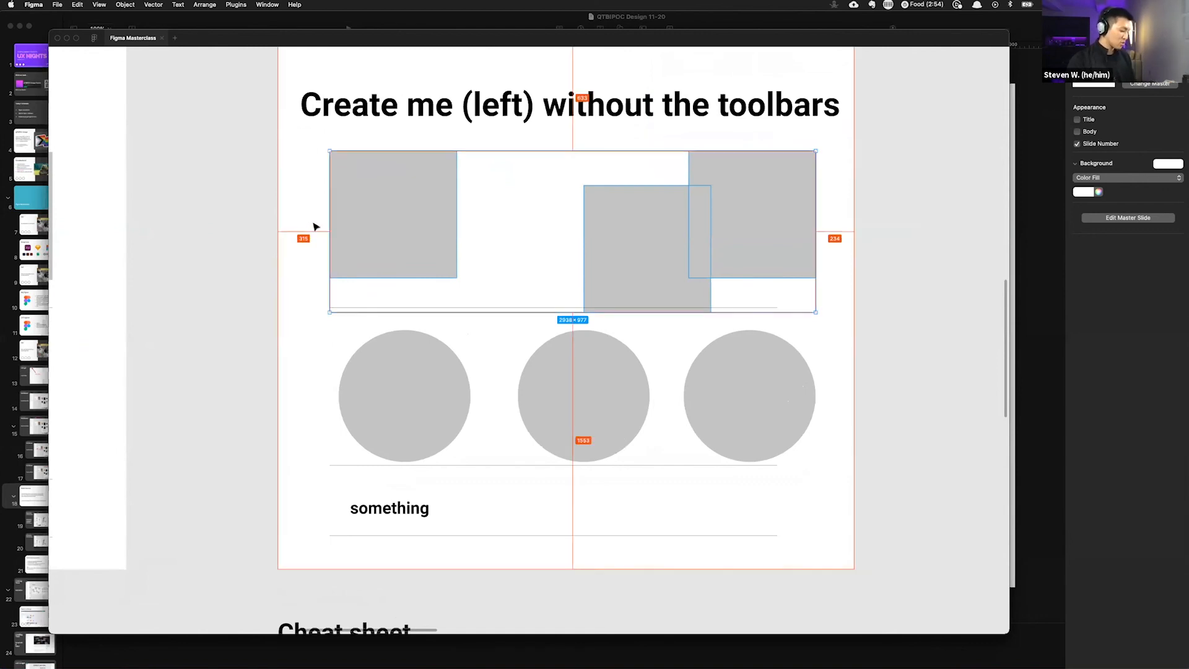
{"action": "key", "text": "ctrl+alt+h"}
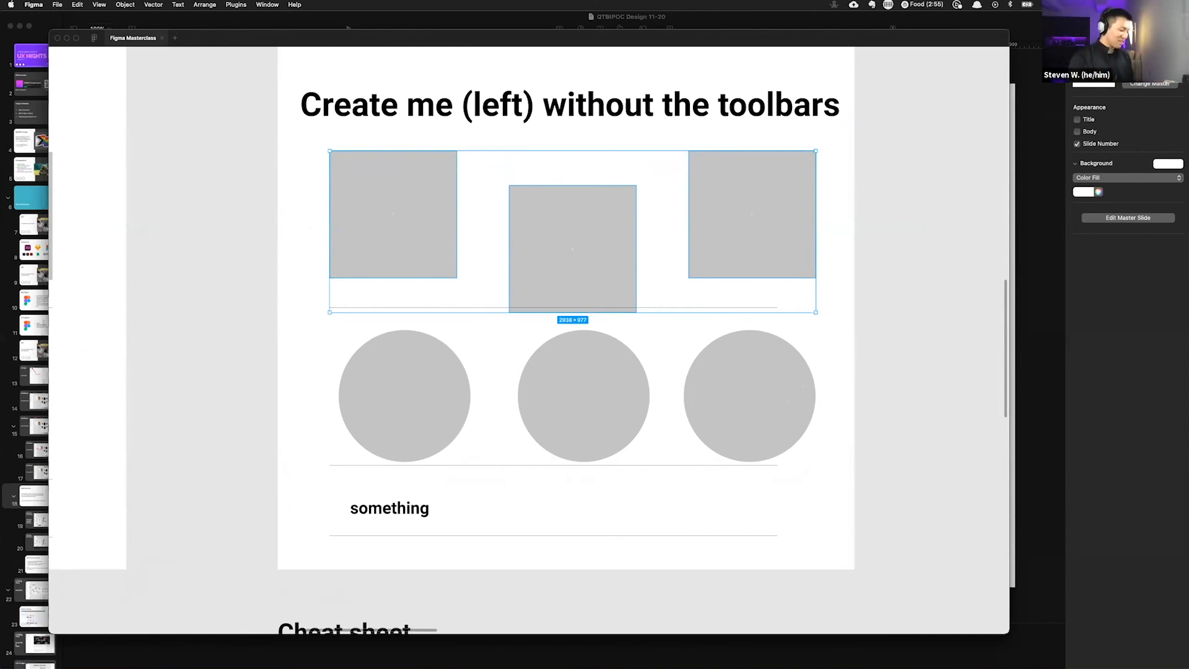
Step: Show the toolbars and inspect the distributed squares in Desktop - 4
{"action": "key", "text": "super+backslash"}
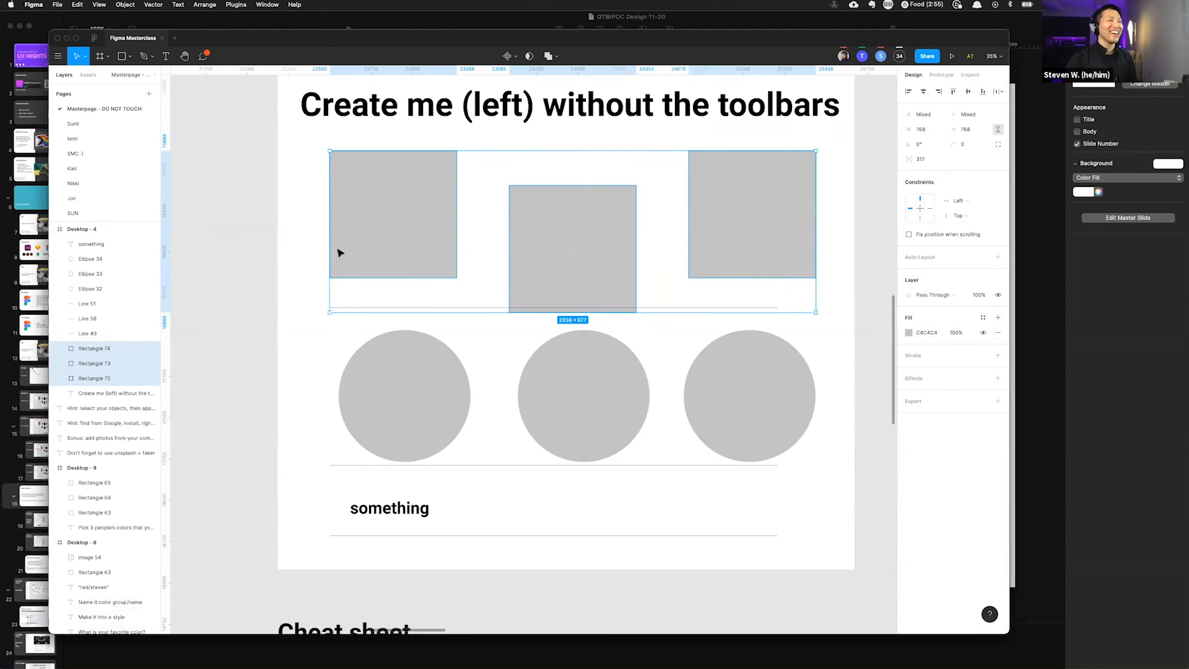
{"action": "scroll", "coordinate": [442, 231], "scroll_direction": "down", "scroll_amount": 5}
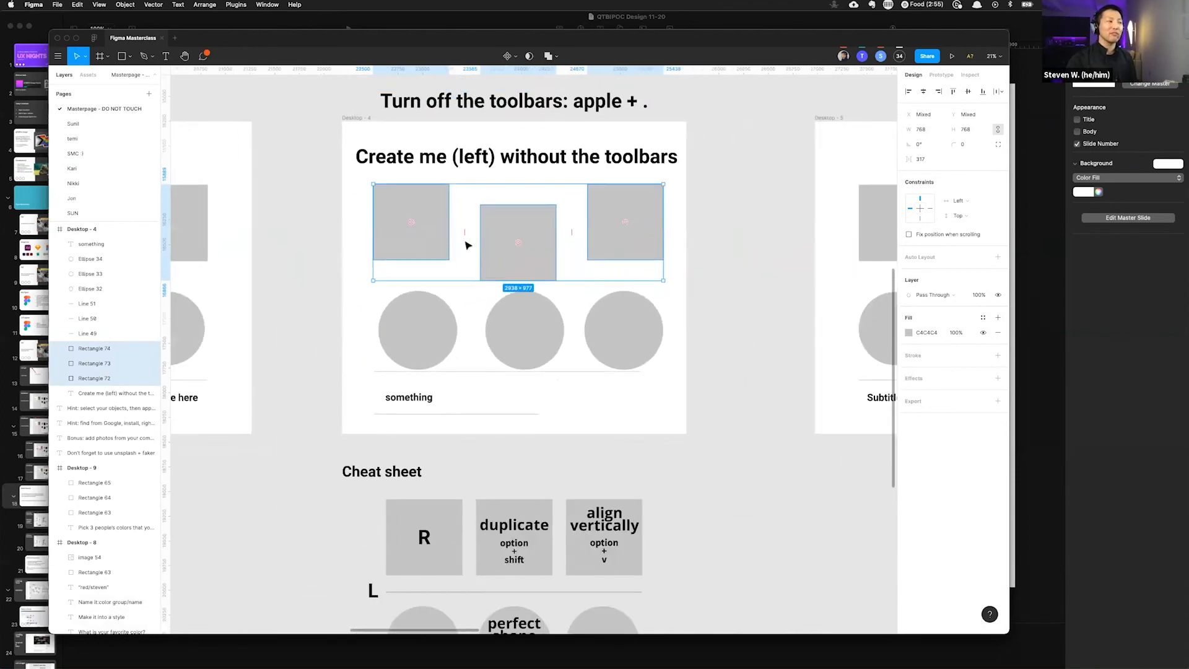
{"action": "scroll", "coordinate": [440, 233], "scroll_direction": "up", "scroll_amount": 2}
{"action": "scroll", "coordinate": [439, 233], "scroll_direction": "up", "scroll_amount": 2}
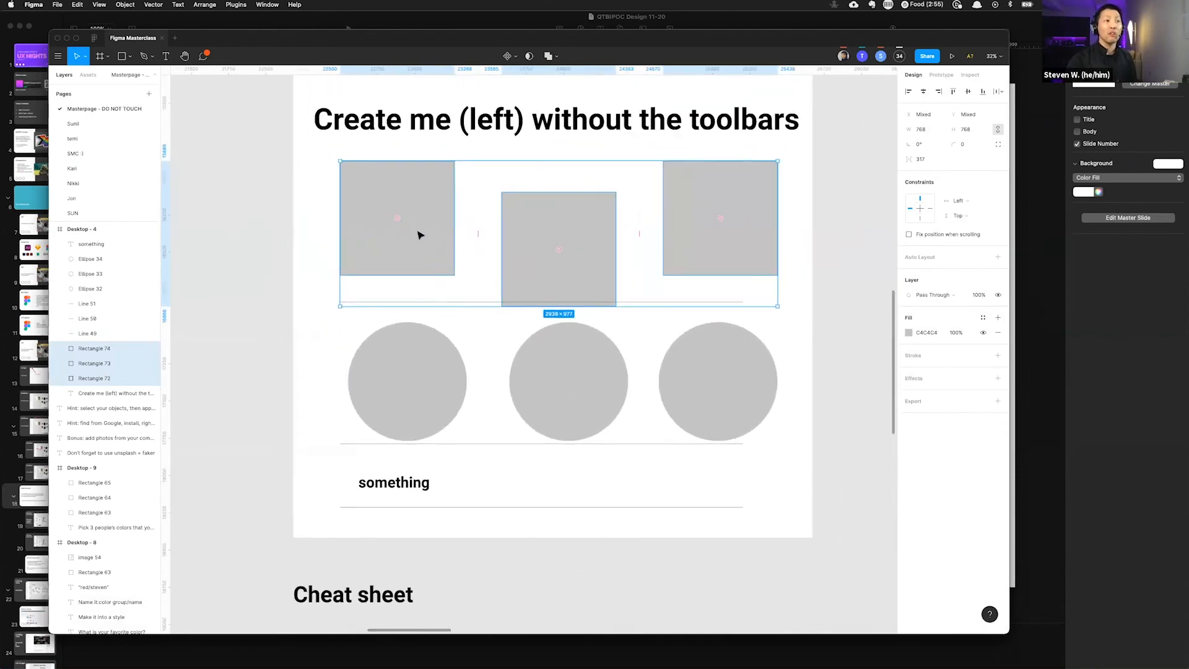
{"action": "scroll", "coordinate": [443, 277], "scroll_direction": "down", "scroll_amount": 2}
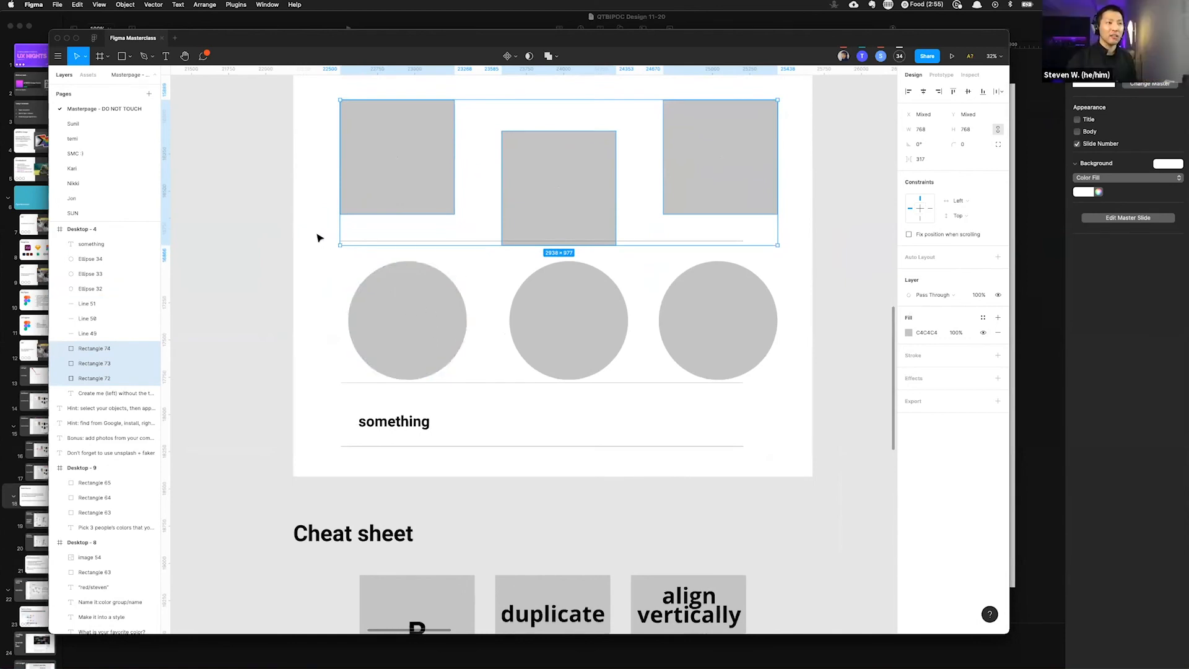
{"action": "scroll", "coordinate": [317, 238], "scroll_direction": "down", "scroll_amount": 5}
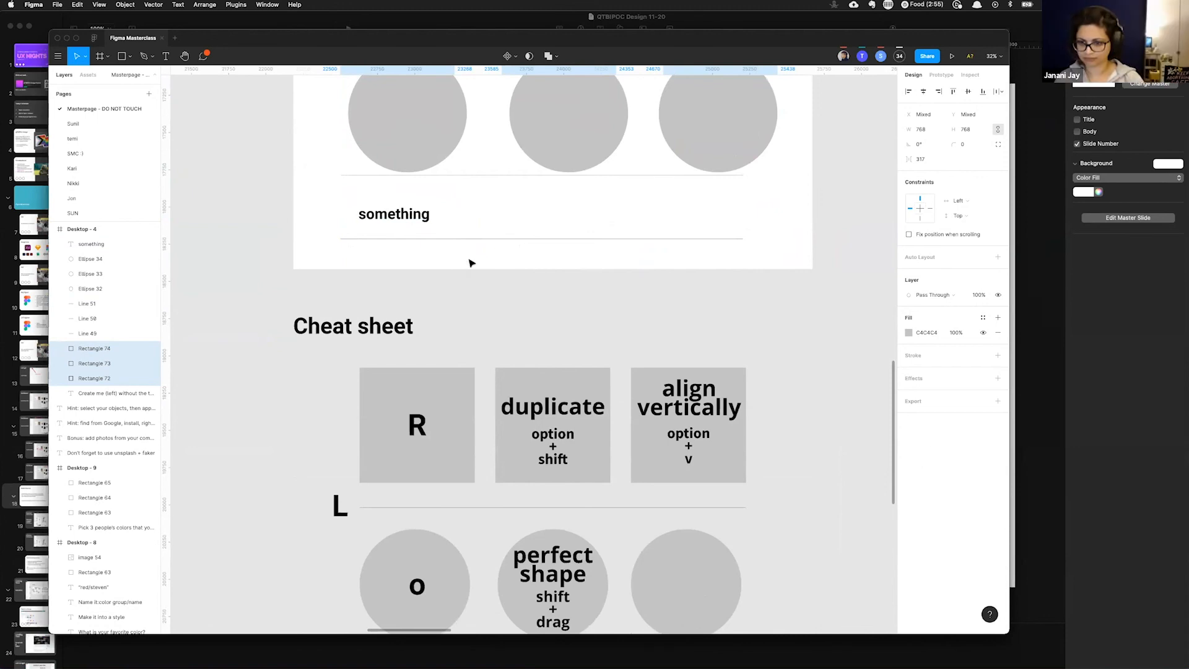
{"action": "scroll", "coordinate": [529, 254], "scroll_direction": "up", "scroll_amount": 5}
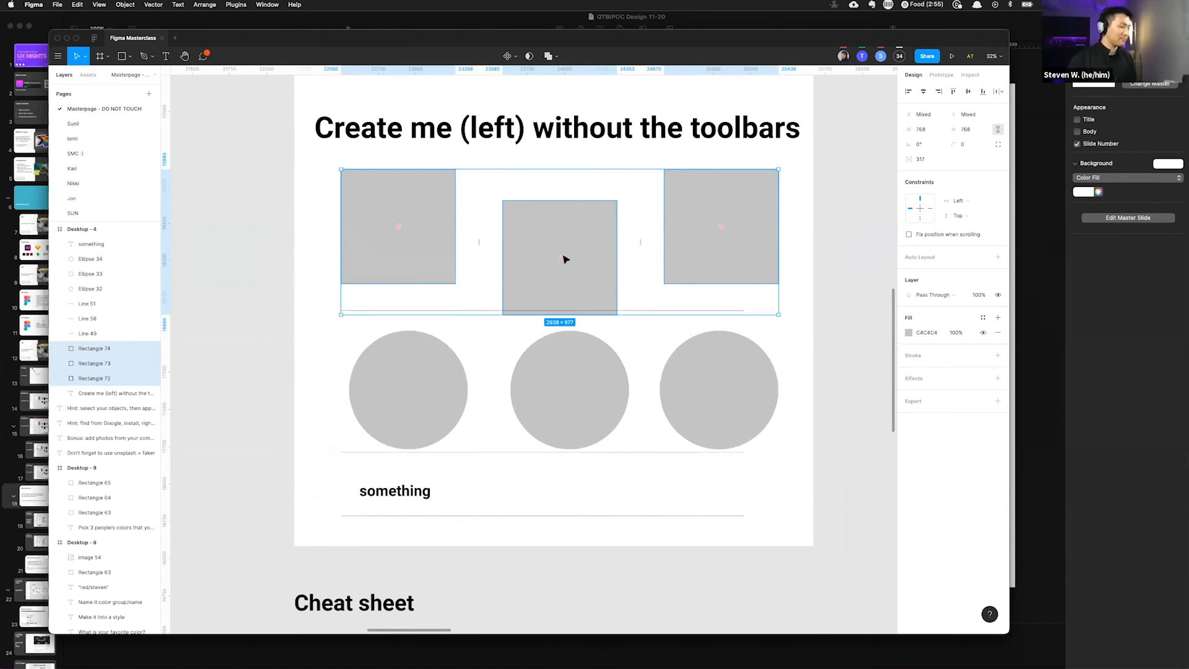
{"action": "scroll", "coordinate": [565, 259], "scroll_direction": "down", "scroll_amount": 2}
Step: Browse to the Fill me up activity frame, hide the toolbars again and view the example beside it
{"action": "scroll", "coordinate": [558, 247], "scroll_direction": "right", "scroll_amount": 6}
{"action": "scroll", "coordinate": [557, 245], "scroll_direction": "right", "scroll_amount": 8}
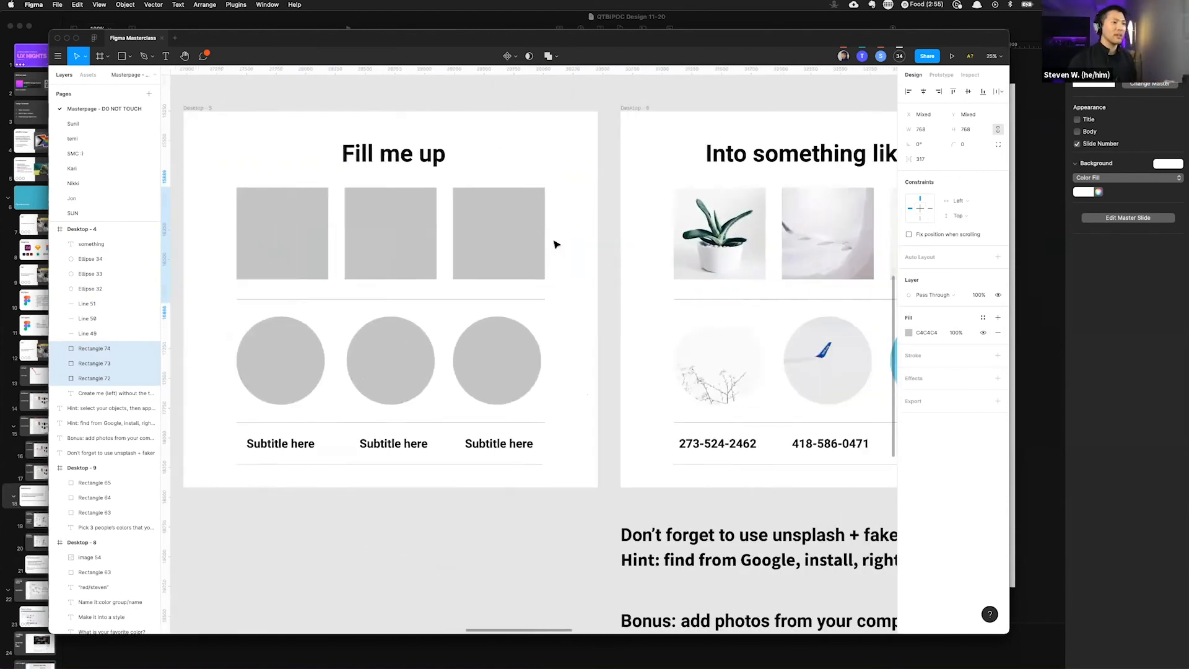
{"action": "scroll", "coordinate": [557, 244], "scroll_direction": "down", "scroll_amount": 2}
{"action": "scroll", "coordinate": [557, 243], "scroll_direction": "right", "scroll_amount": 2}
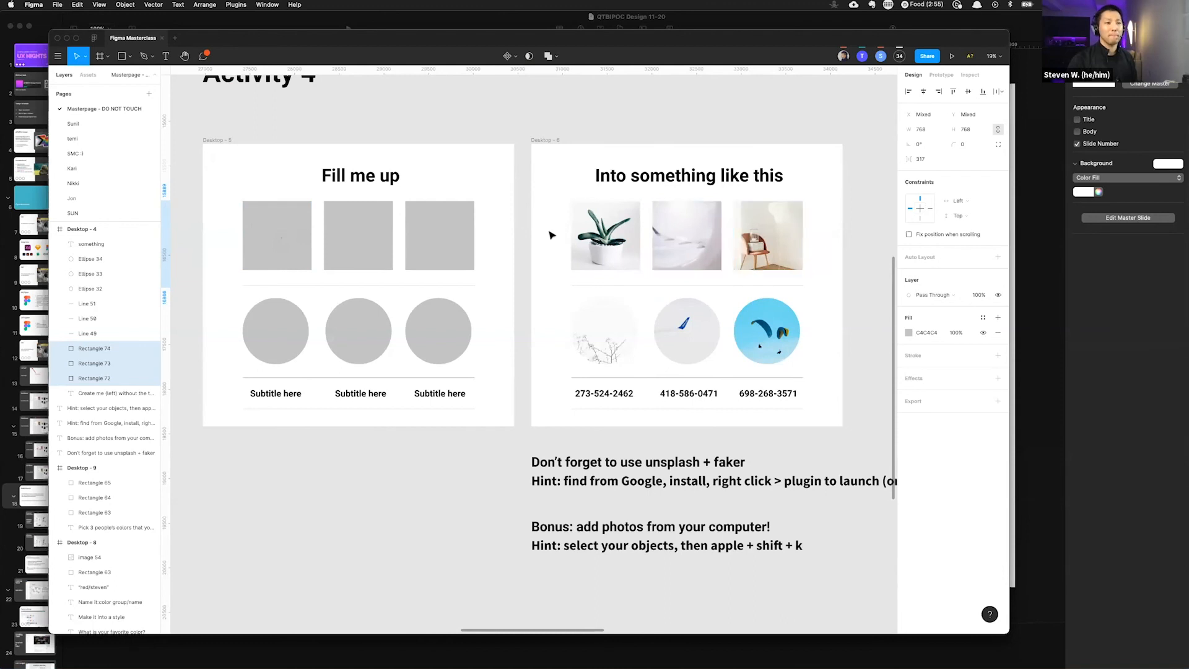
{"action": "scroll", "coordinate": [726, 264], "scroll_direction": "up", "scroll_amount": 3}
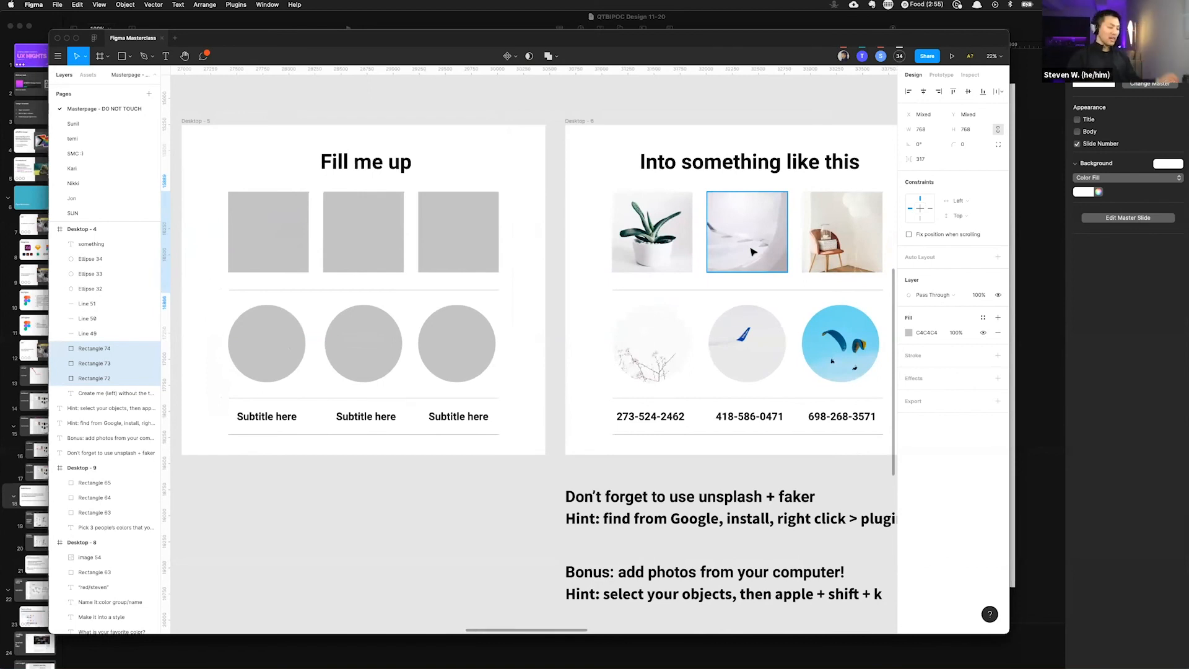
{"action": "scroll", "coordinate": [329, 187], "scroll_direction": "up", "scroll_amount": 5}
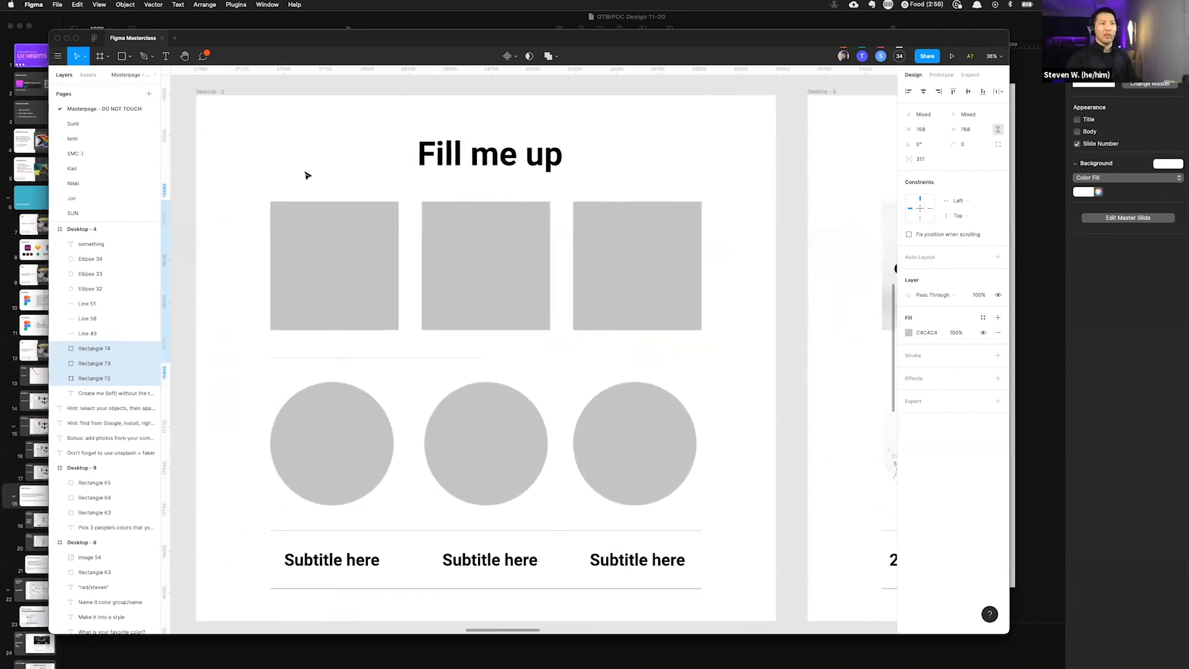
{"action": "scroll", "coordinate": [311, 175], "scroll_direction": "left", "scroll_amount": 1}
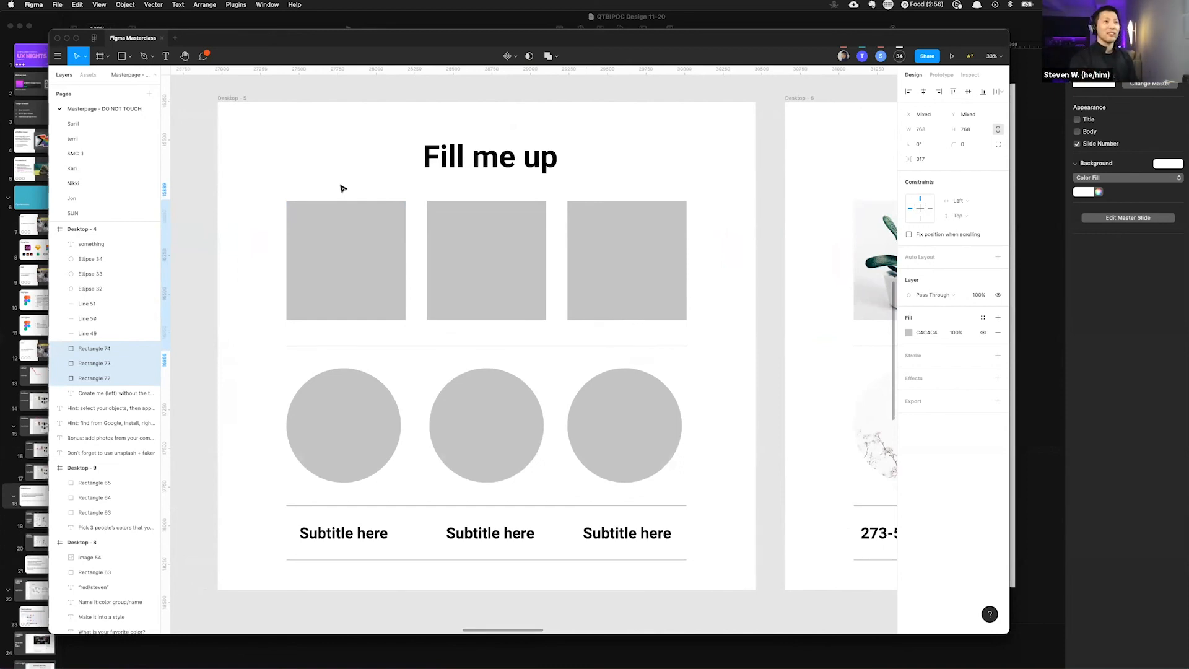
{"action": "key", "text": "super+backslash"}
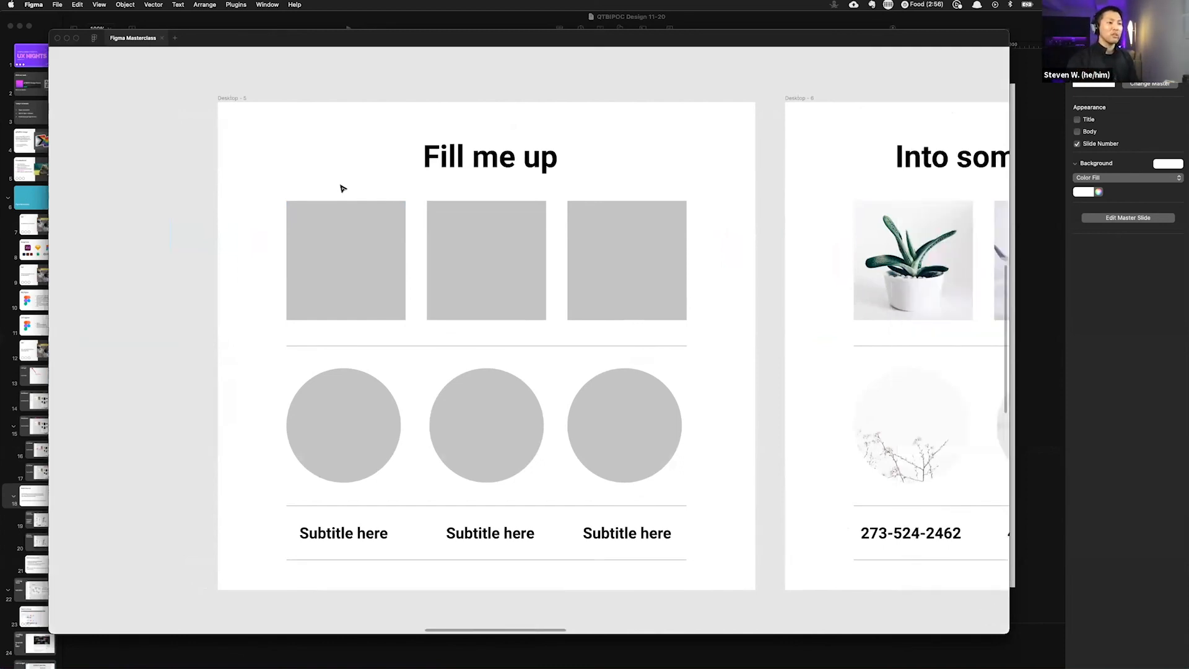
{"action": "scroll", "coordinate": [343, 189], "scroll_direction": "right", "scroll_amount": 5}
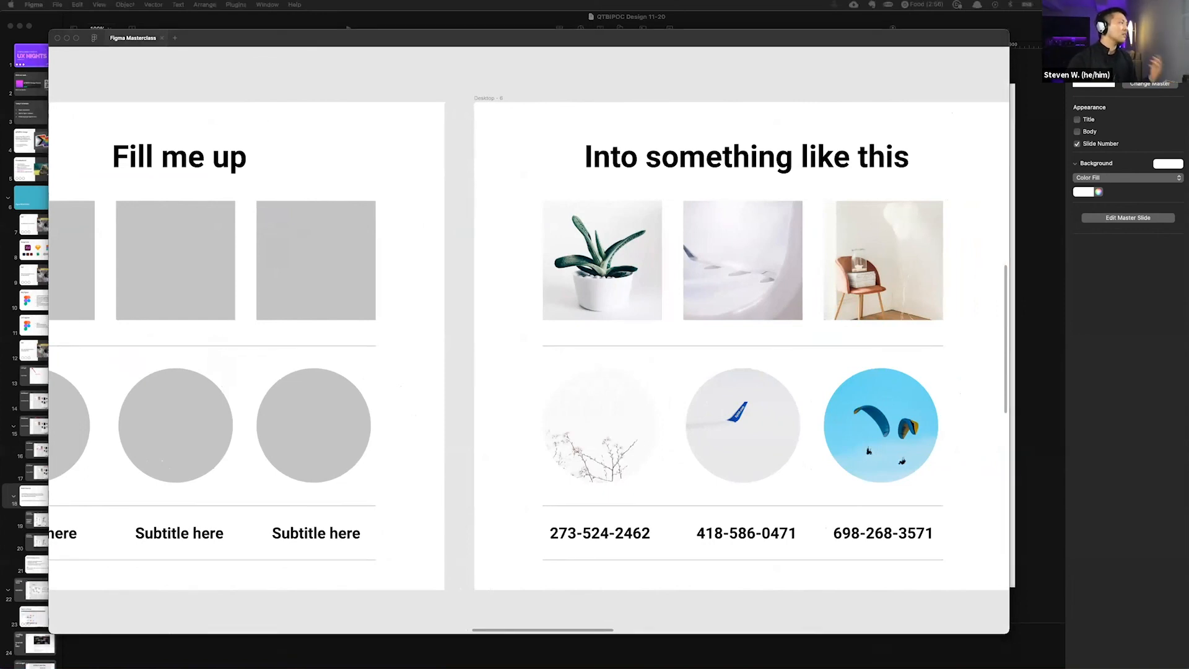
Step: Switch to Chrome, enlarge its window and open google.com
{"action": "left_click_drag", "start_coordinate": [735, 80], "coordinate": [123, 33]}
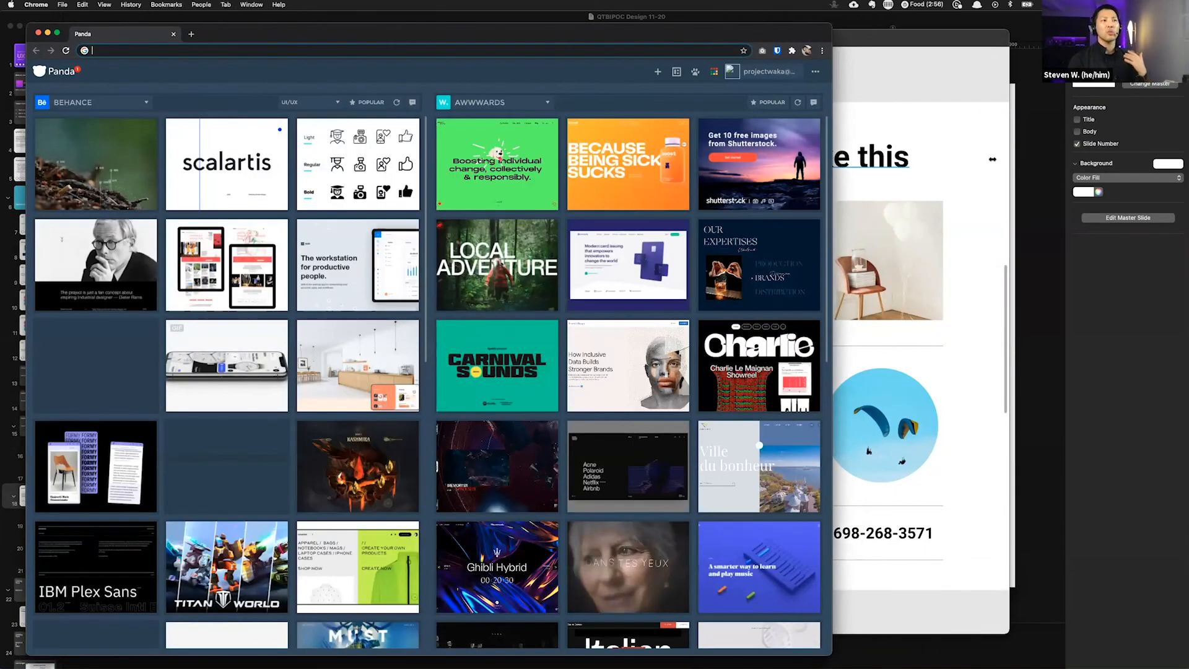
{"action": "left_click_drag", "start_coordinate": [993, 159], "coordinate": [1004, 161]}
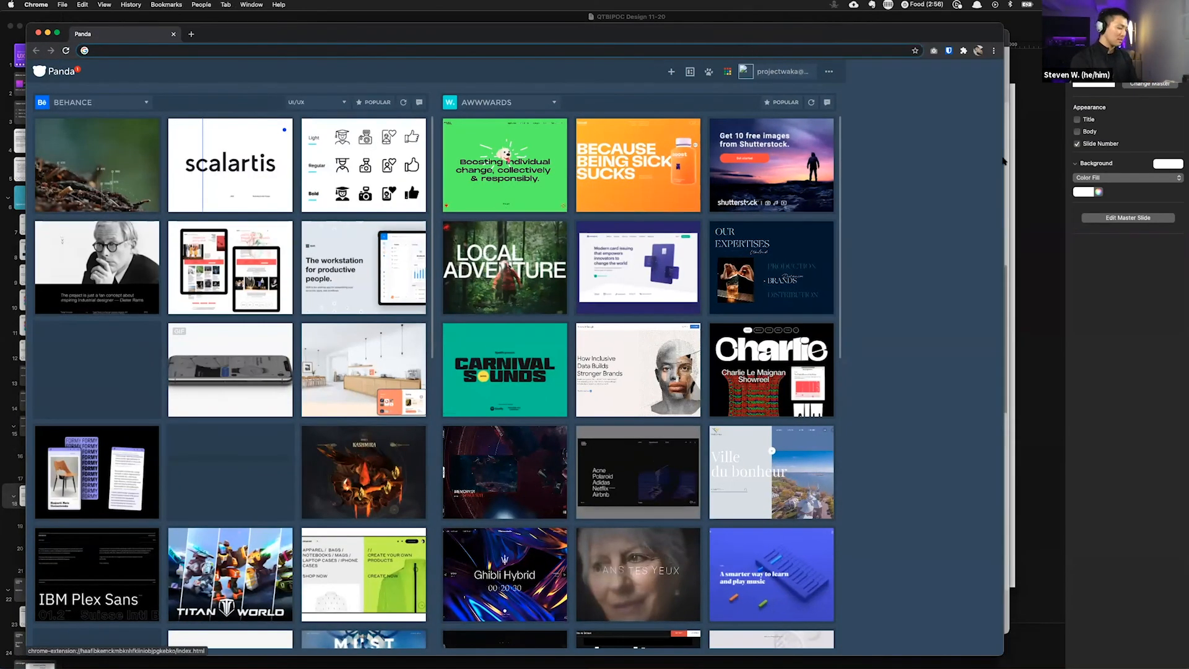
{"action": "key", "text": "super+l"}
{"action": "type", "text": "go"}
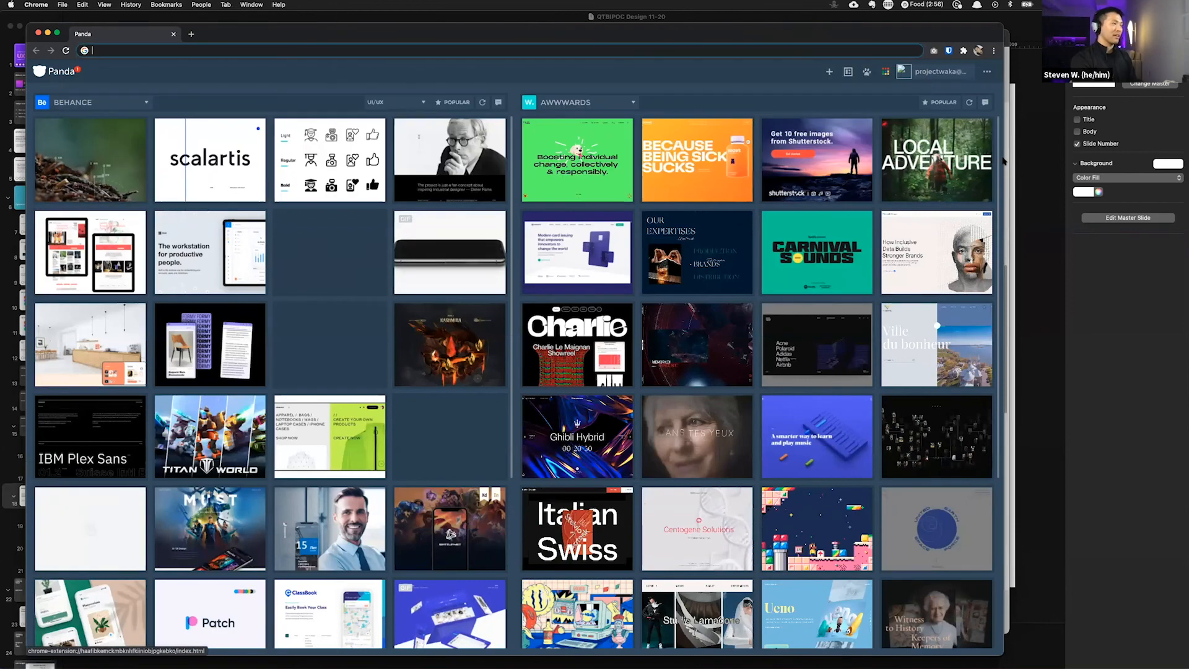
{"action": "type", "text": "ogle.com"}
{"action": "key", "text": "Return"}
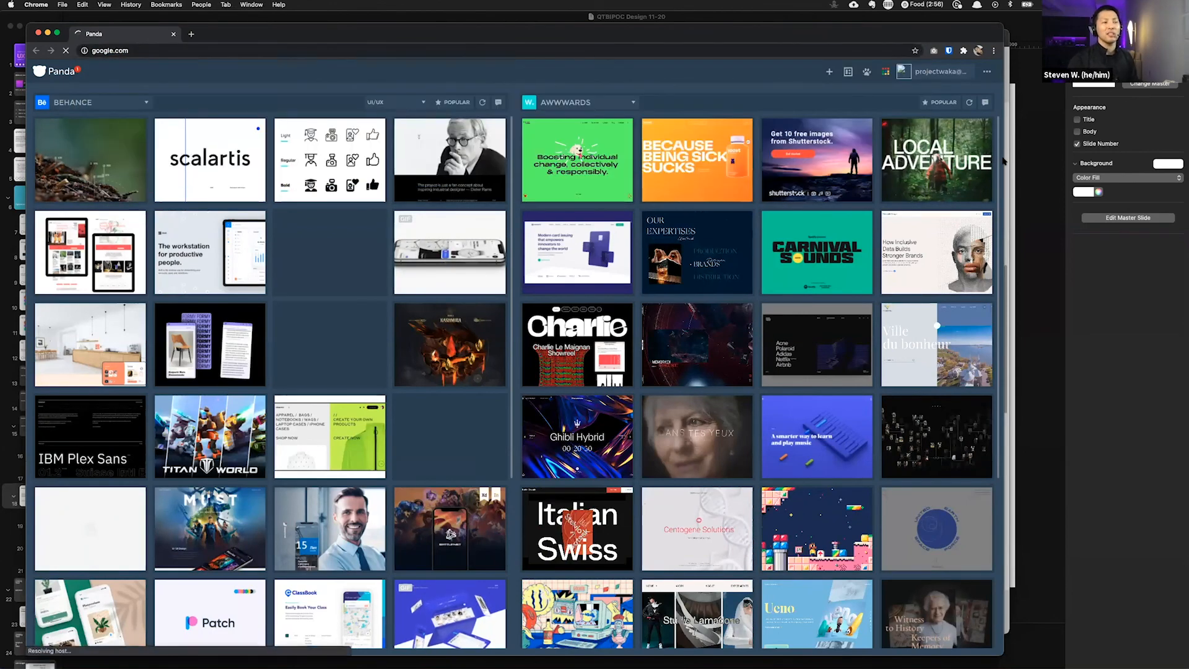
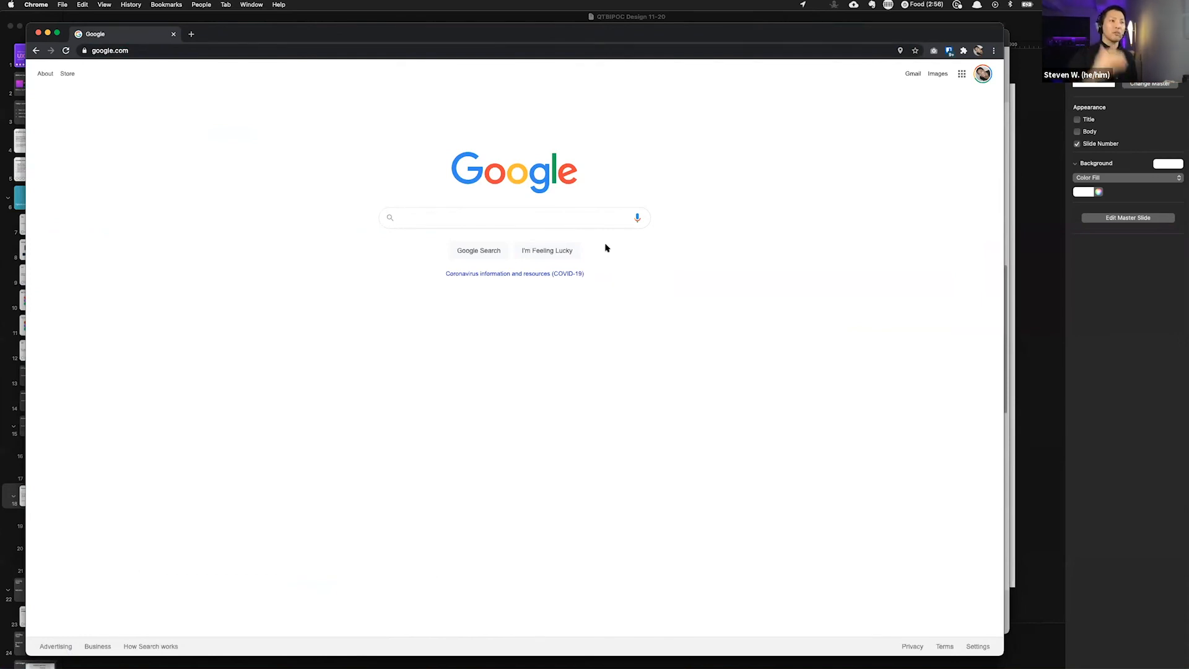
Step: Search Google for "figma plugin stock image"
{"action": "type", "text": "fi"}
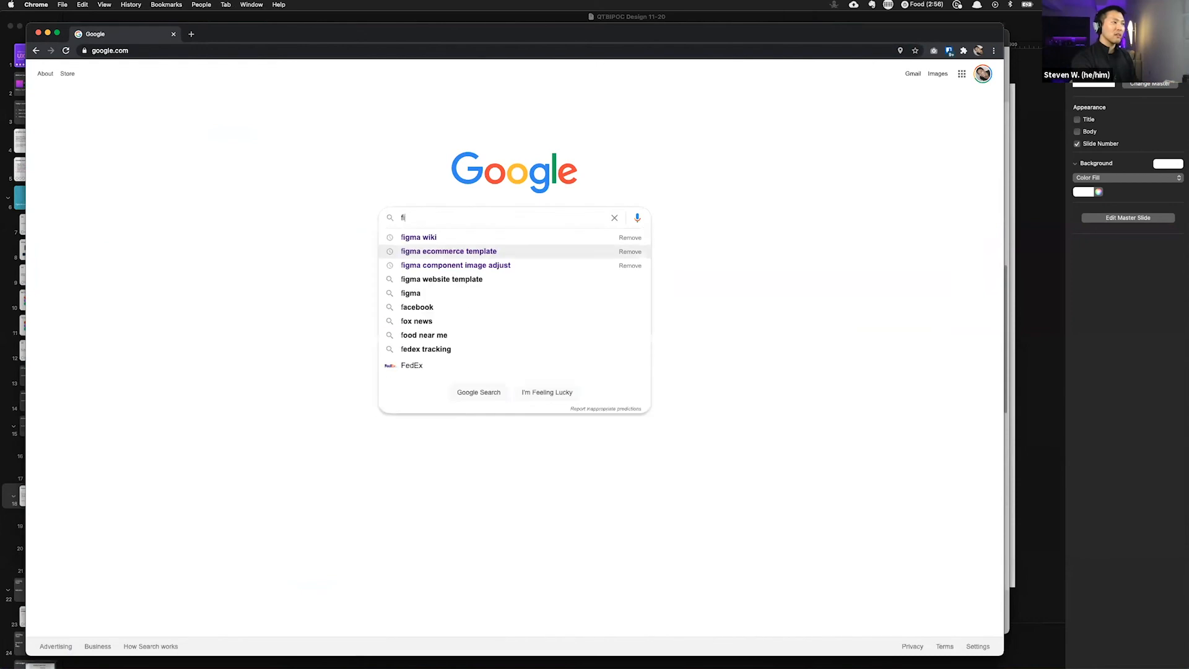
{"action": "type", "text": "gma plugin"}
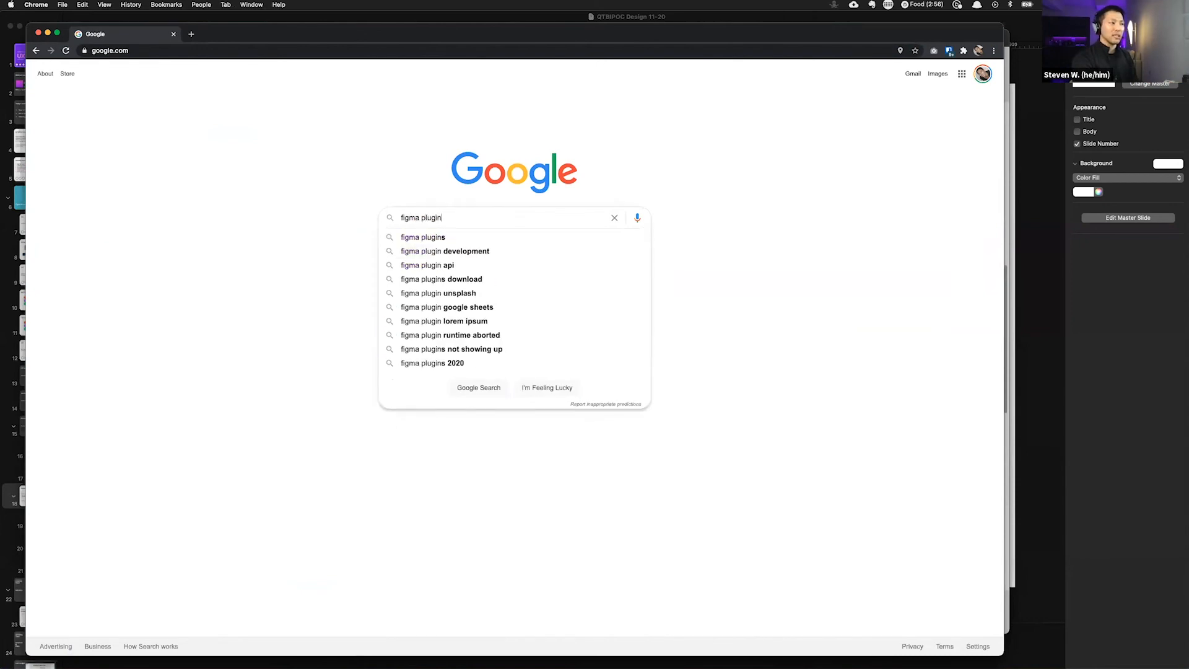
{"action": "type", "text": " stock im"}
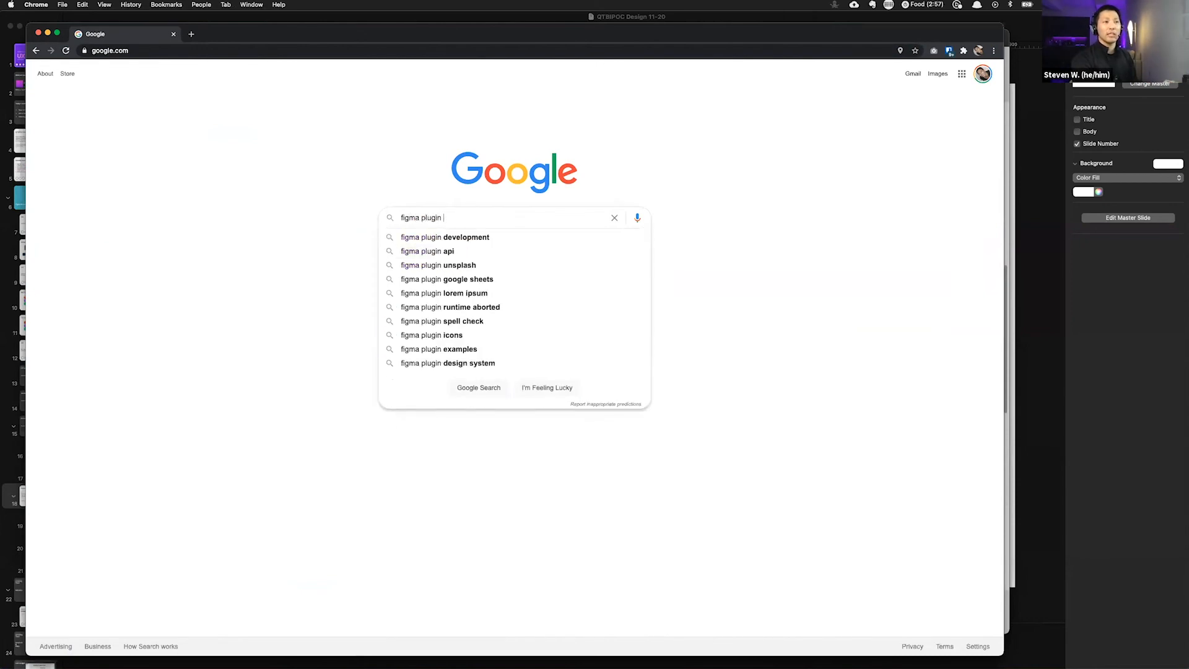
{"action": "type", "text": "age"}
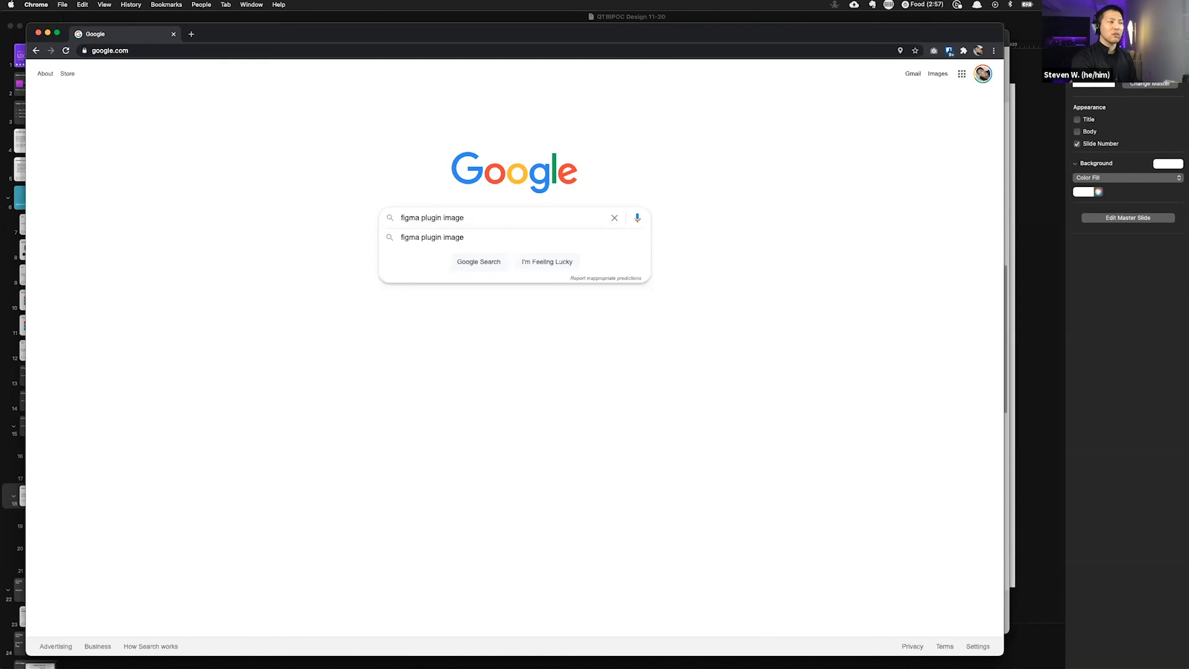
{"action": "key", "text": "BackSpace"}
{"action": "key", "text": "BackSpace"}
{"action": "key", "text": "BackSpace"}
{"action": "key", "text": "BackSpace"}
{"action": "key", "text": "BackSpace"}
{"action": "type", "text": "stock image"}
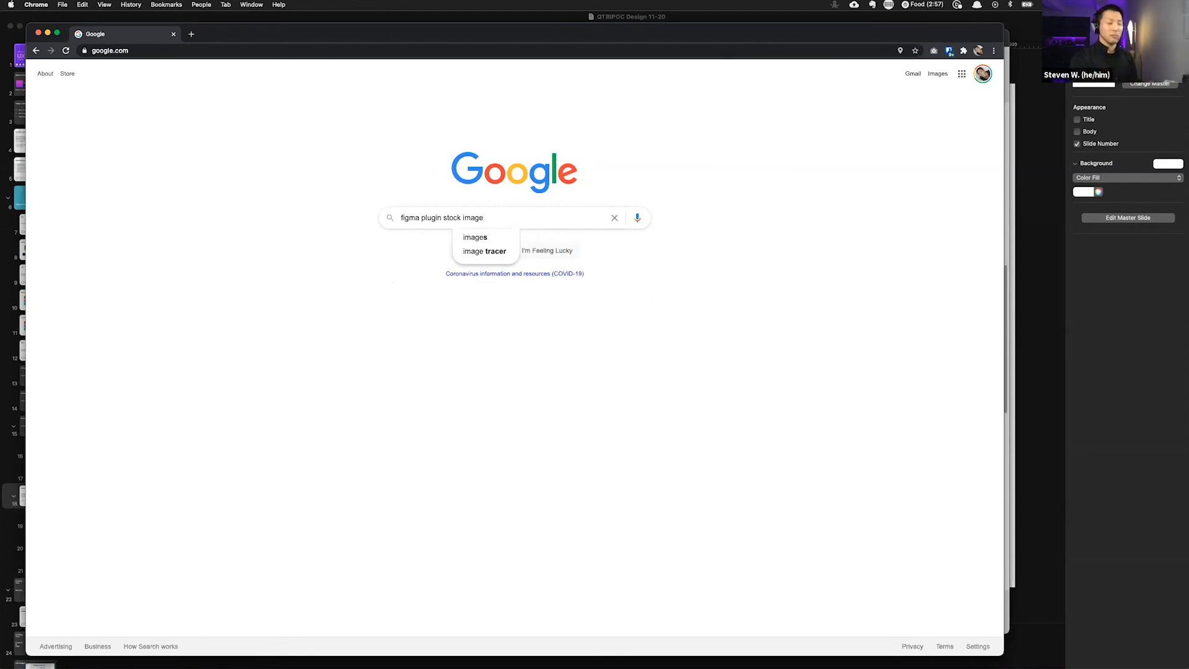
{"action": "key", "text": "Return"}
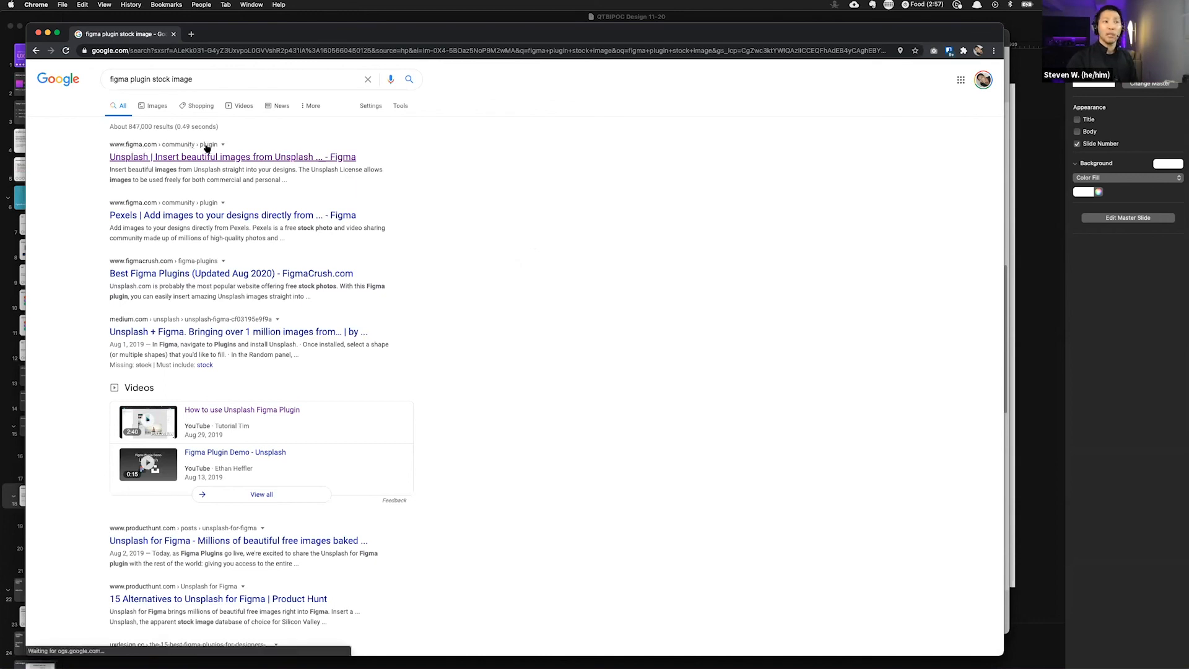
Step: Open the Unsplash plugin's Figma Community page from the results, then go back to the Google homepage
{"action": "left_click", "coordinate": [146, 159]}
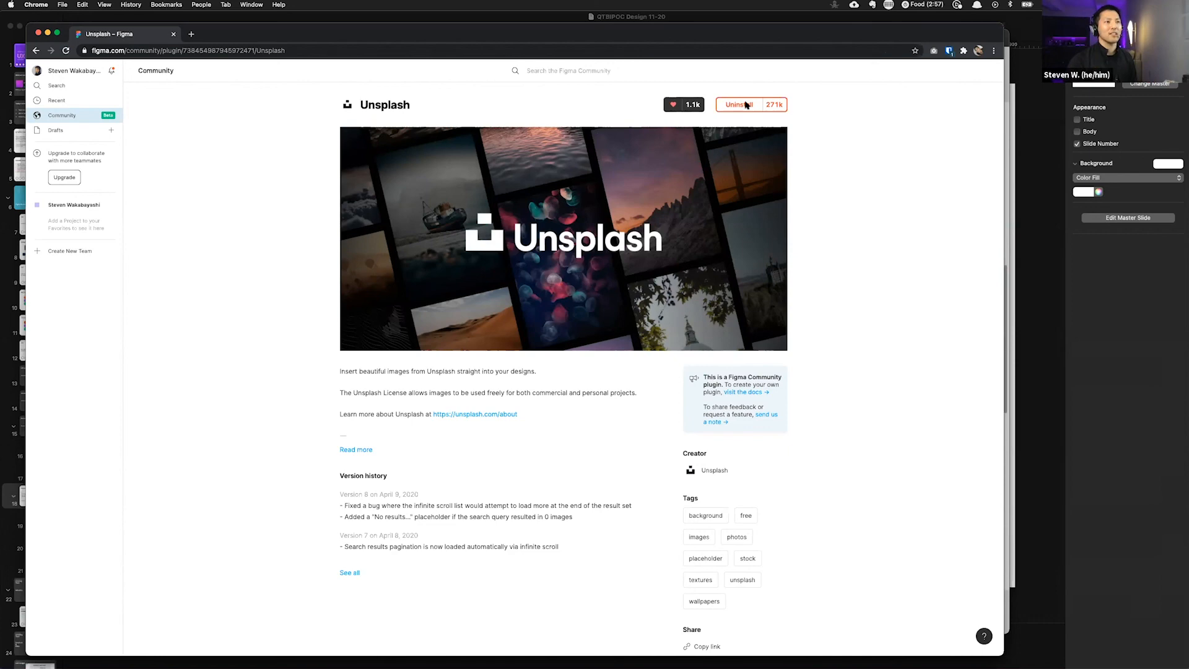
{"action": "key", "text": "super+Left"}
{"action": "key", "text": "super+Left"}
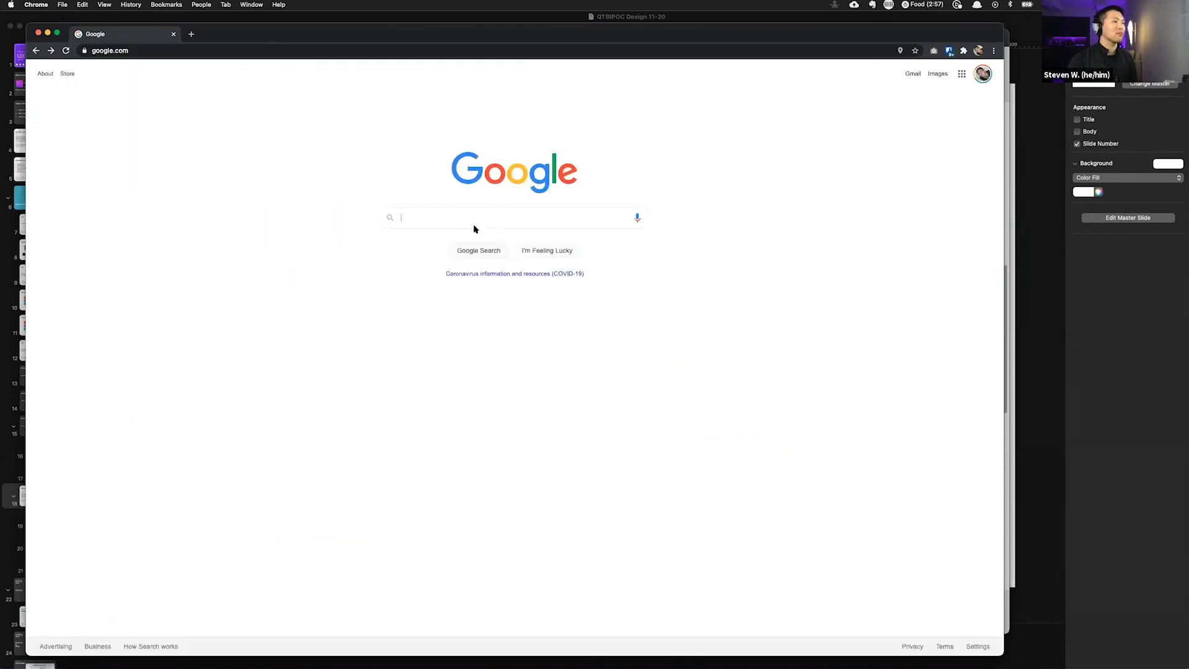
Step: Search Google for "figma plugin dummy text"
{"action": "left_click", "coordinate": [477, 217]}
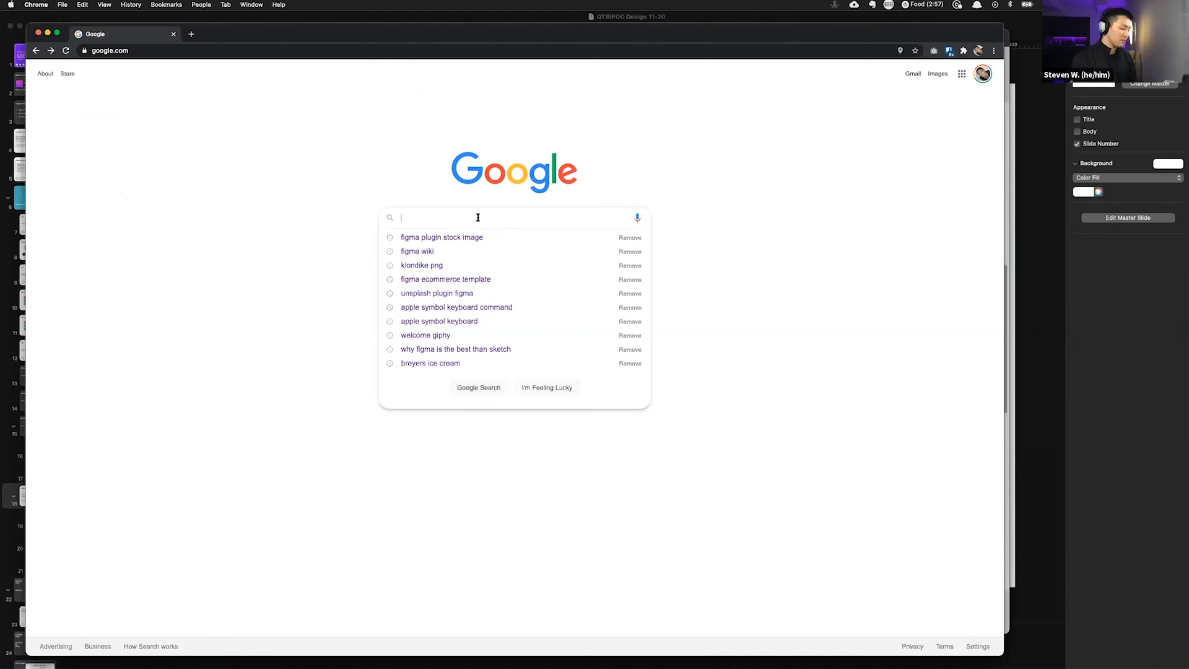
{"action": "type", "text": "plu"}
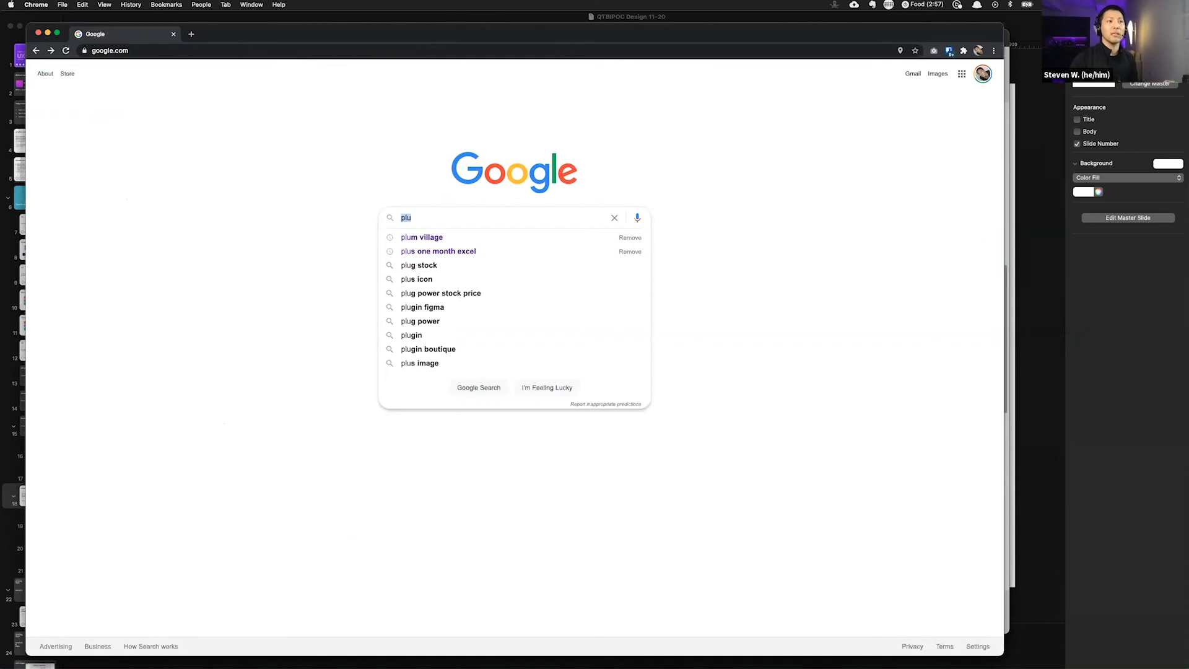
{"action": "type", "text": "figma plugin"}
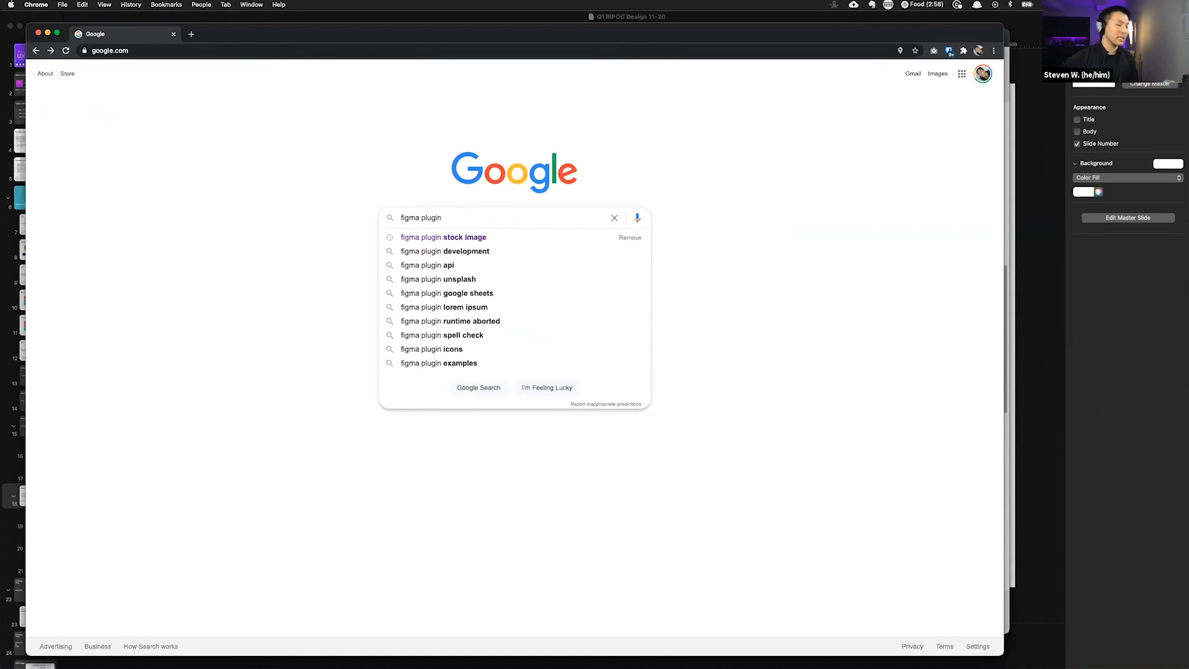
{"action": "type", "text": "dummy text"}
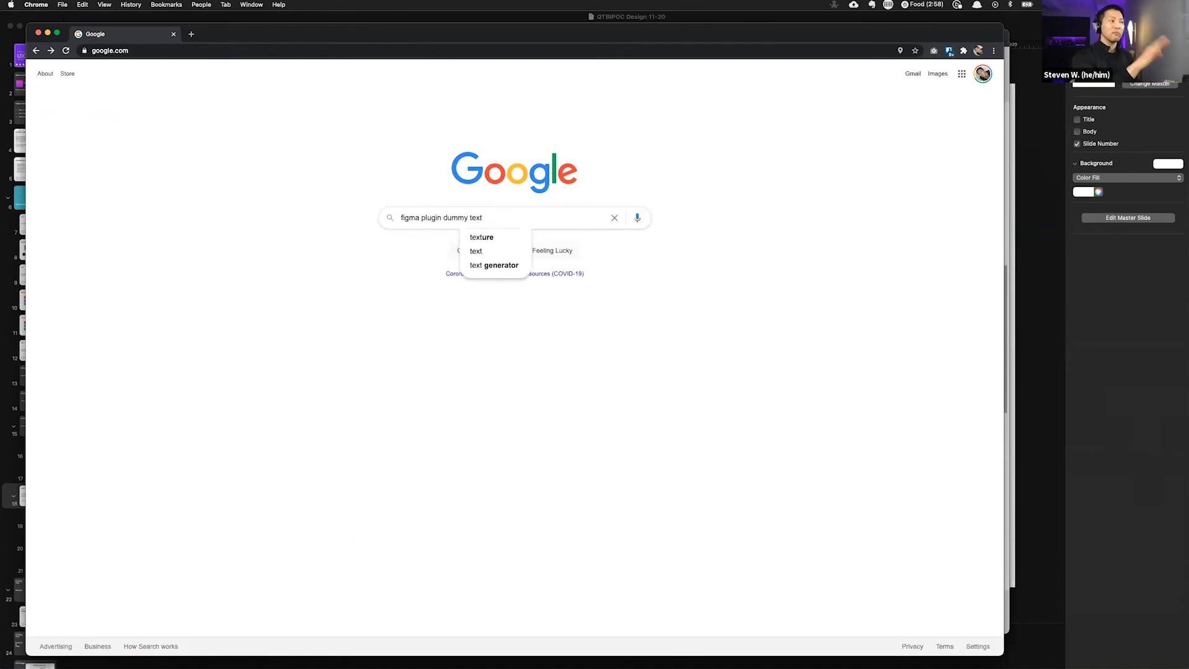
{"action": "key", "text": "Return"}
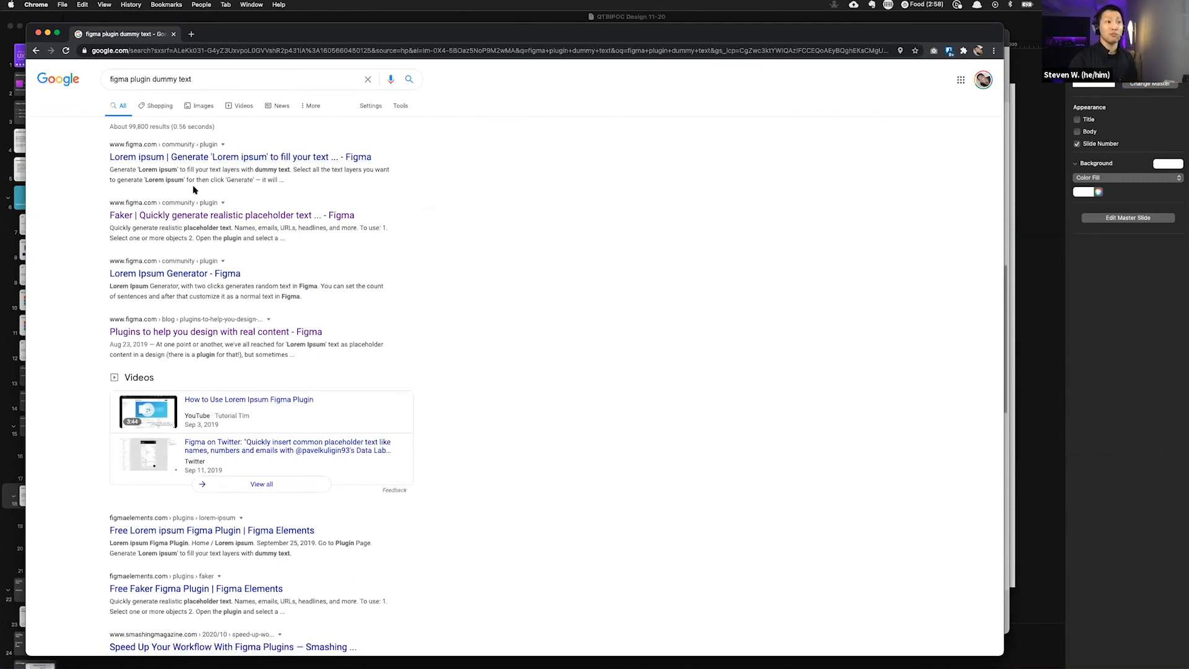
Step: Open the Lorem ipsum and Faker plugin pages from the dummy text results, returning to the results each time
{"action": "left_click", "coordinate": [135, 162]}
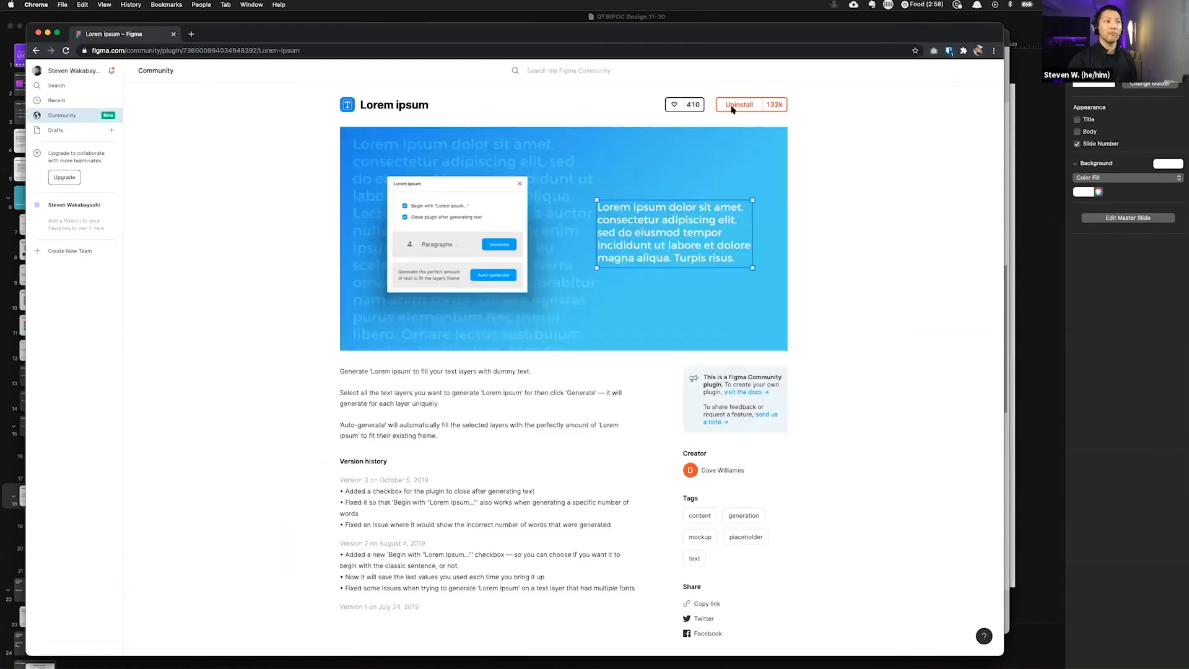
{"action": "left_click", "coordinate": [36, 50]}
{"action": "left_click", "coordinate": [141, 214]}
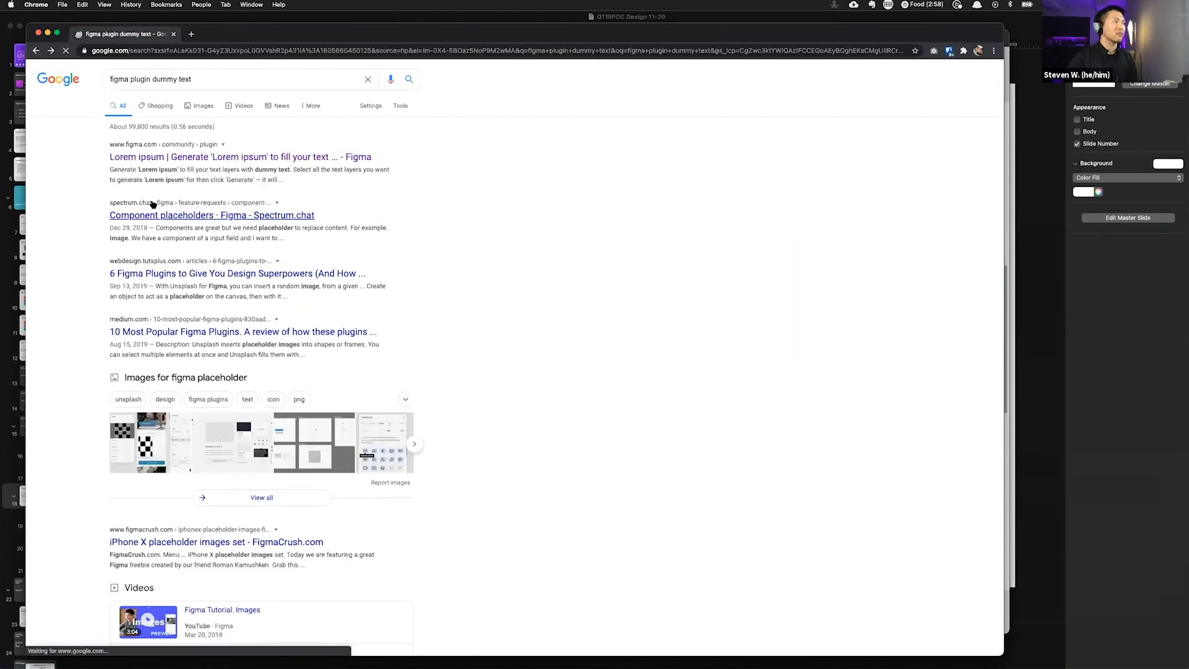
{"action": "left_click", "coordinate": [187, 207]}
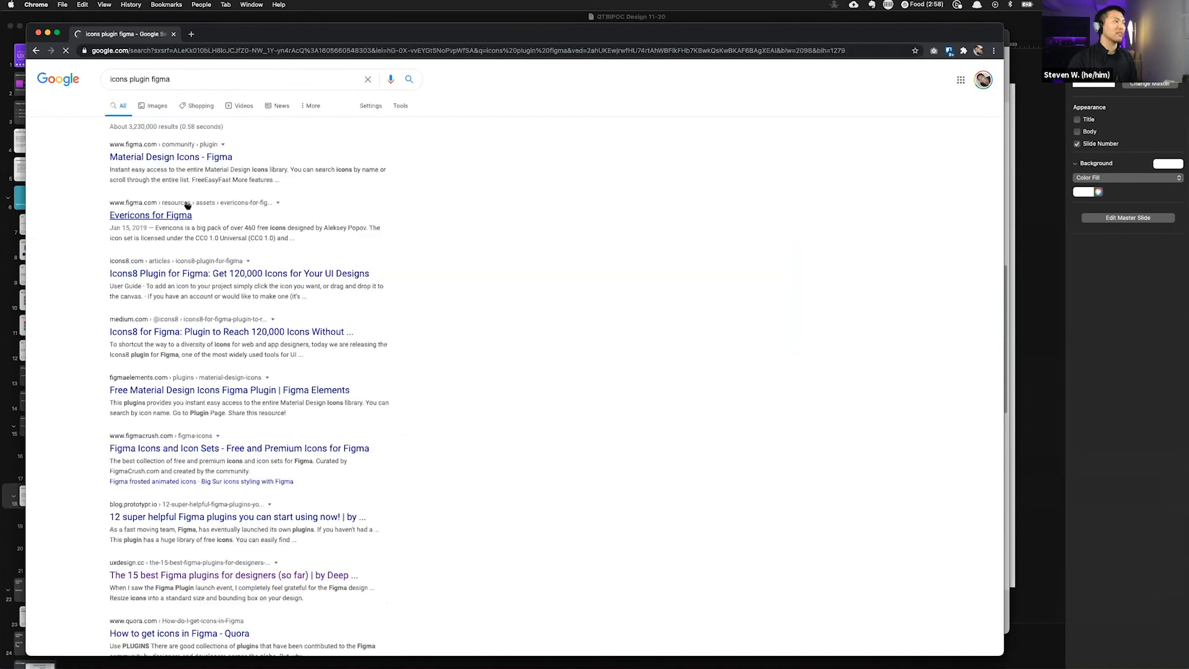
{"action": "key", "text": "super+["}
{"action": "left_click", "coordinate": [182, 273]}
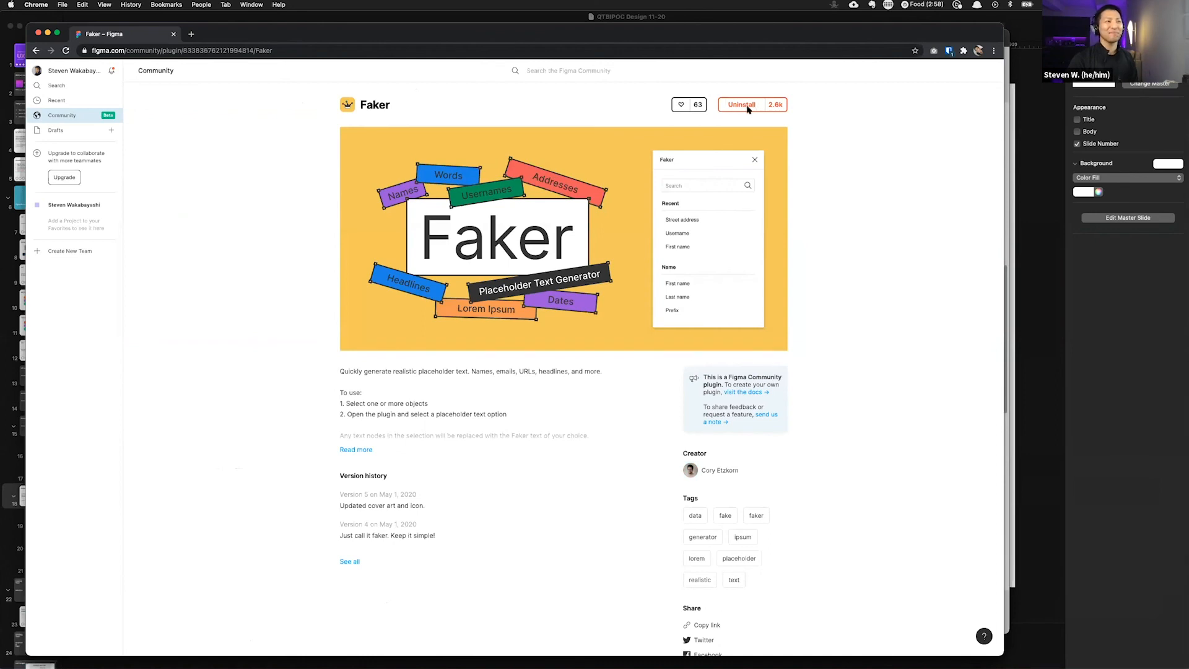
{"action": "key", "text": "super+["}
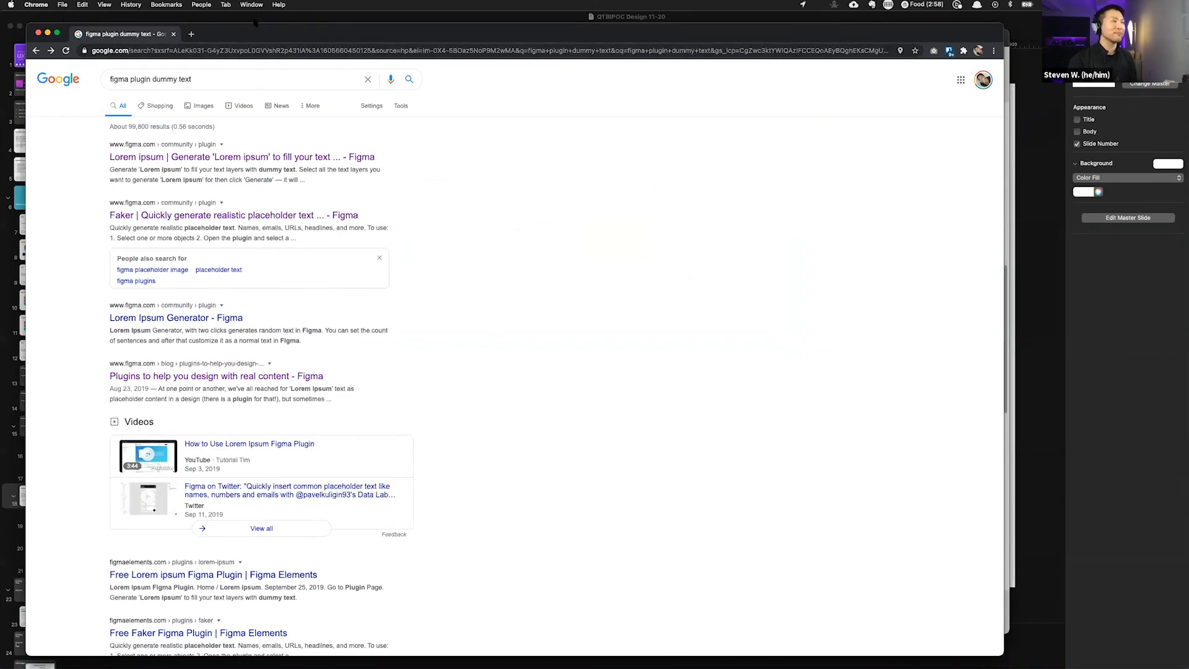
Step: Switch back to Figma and bring the Fill me up activity frame into view
{"action": "left_click_drag", "start_coordinate": [245, 35], "coordinate": [248, 32]}
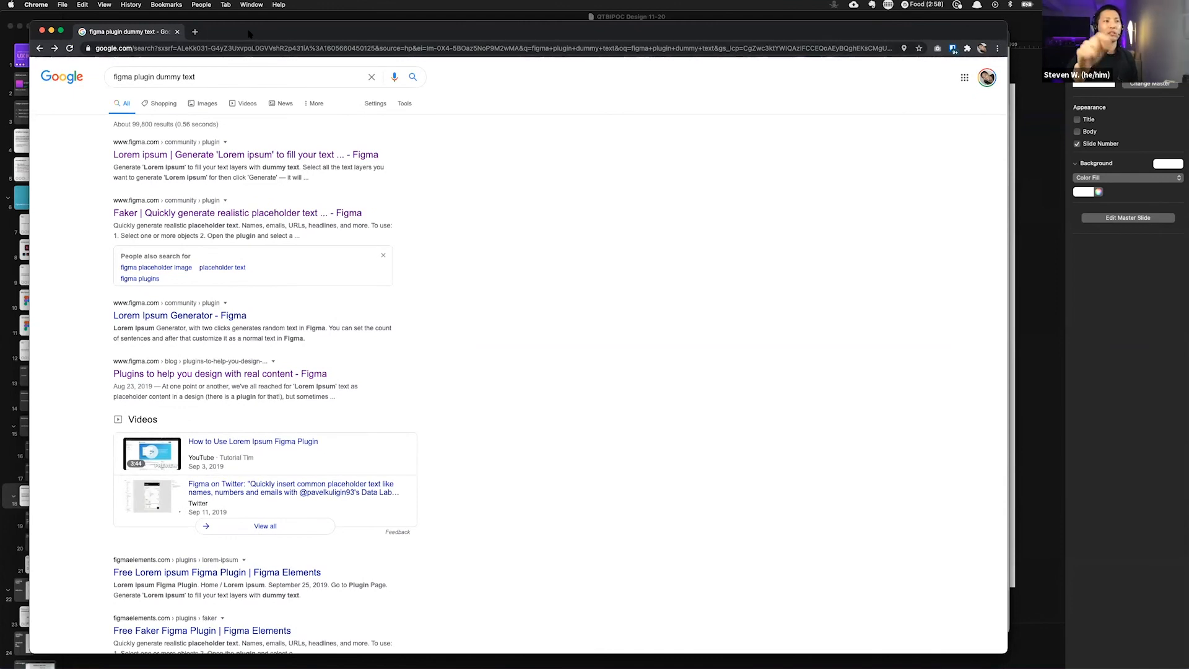
{"action": "key", "text": "super+Tab"}
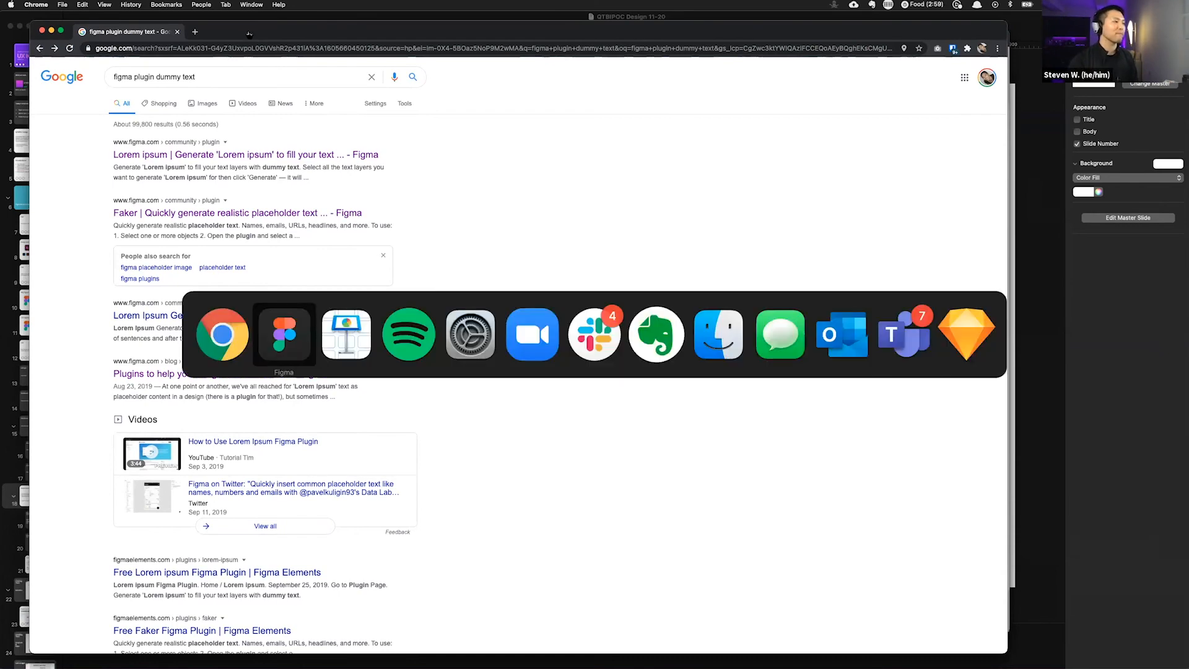
{"action": "scroll", "coordinate": [406, 191], "scroll_direction": "down", "scroll_amount": 2}
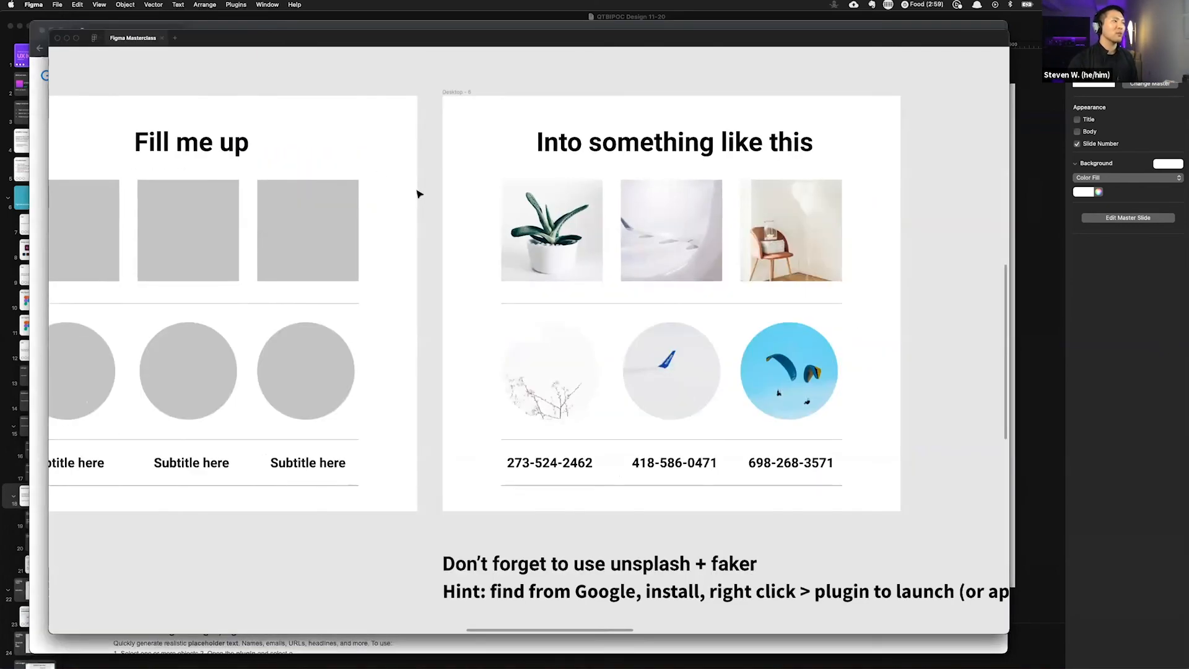
{"action": "scroll", "coordinate": [417, 189], "scroll_direction": "left", "scroll_amount": 7}
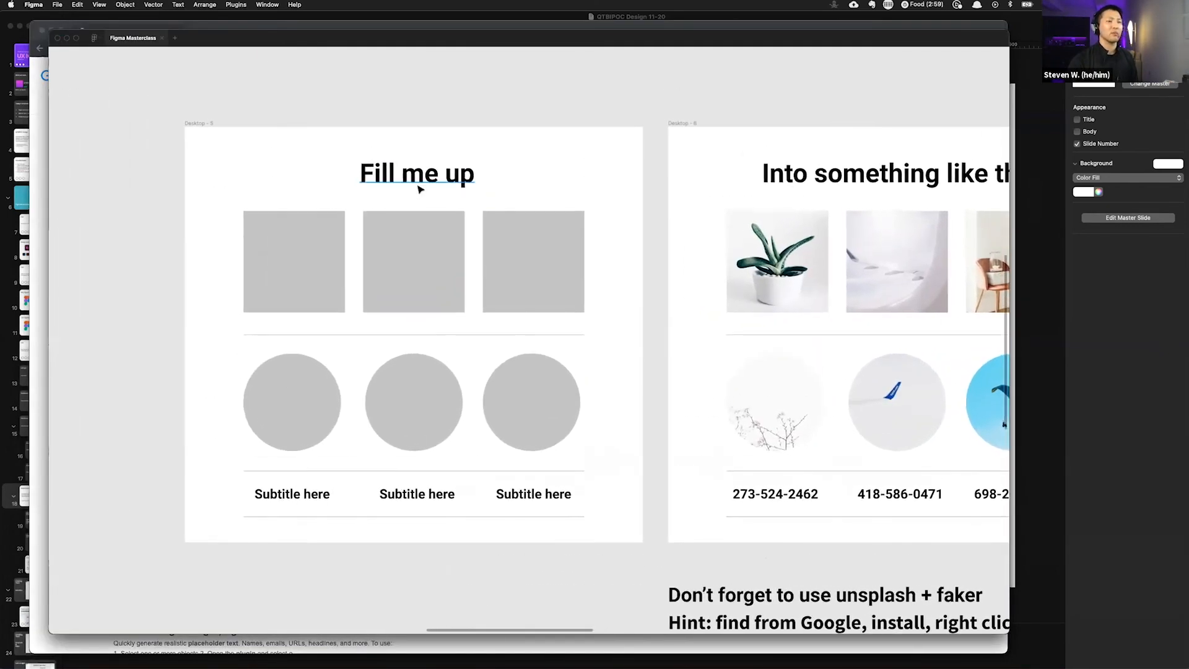
Step: Highlight the Lorem ipsum plugin result title in Chrome and return to the Figma file
{"action": "left_click", "coordinate": [327, 279]}
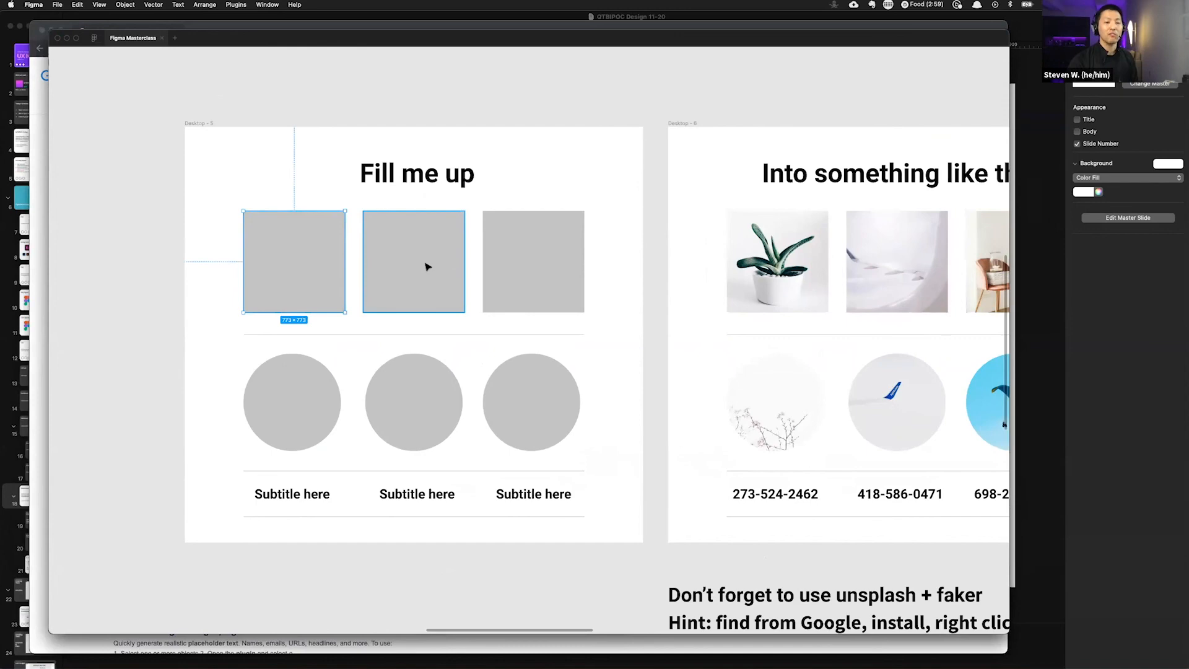
{"action": "key", "text": "super+Tab"}
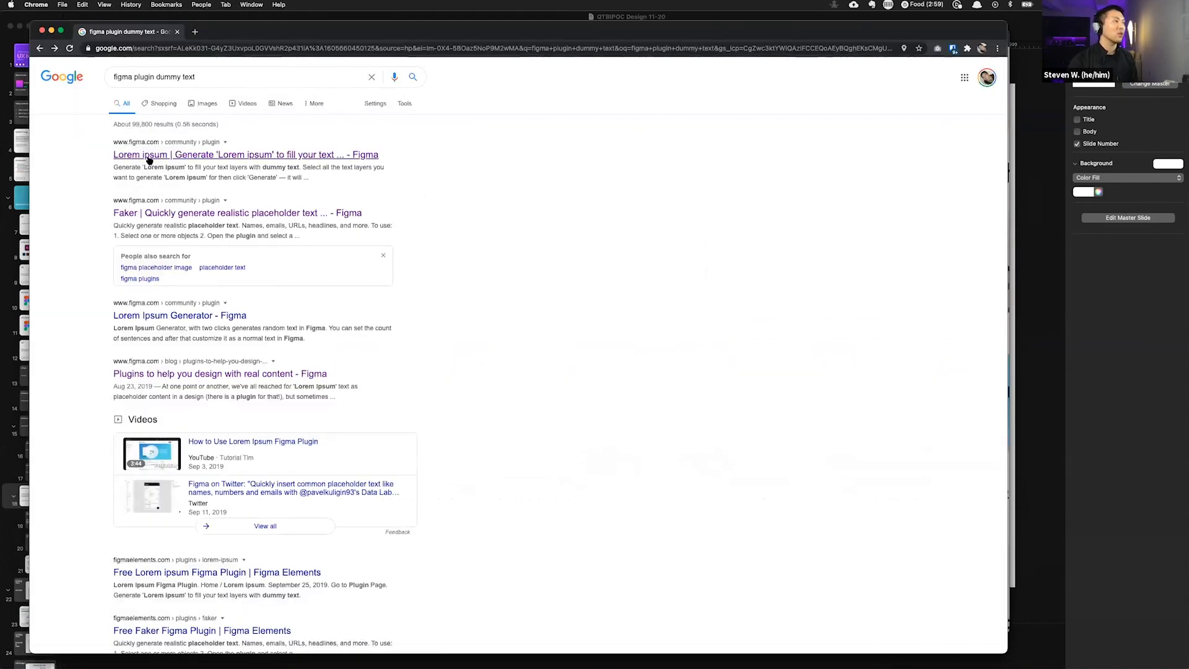
{"action": "left_click_drag", "start_coordinate": [113, 155], "coordinate": [166, 155]}
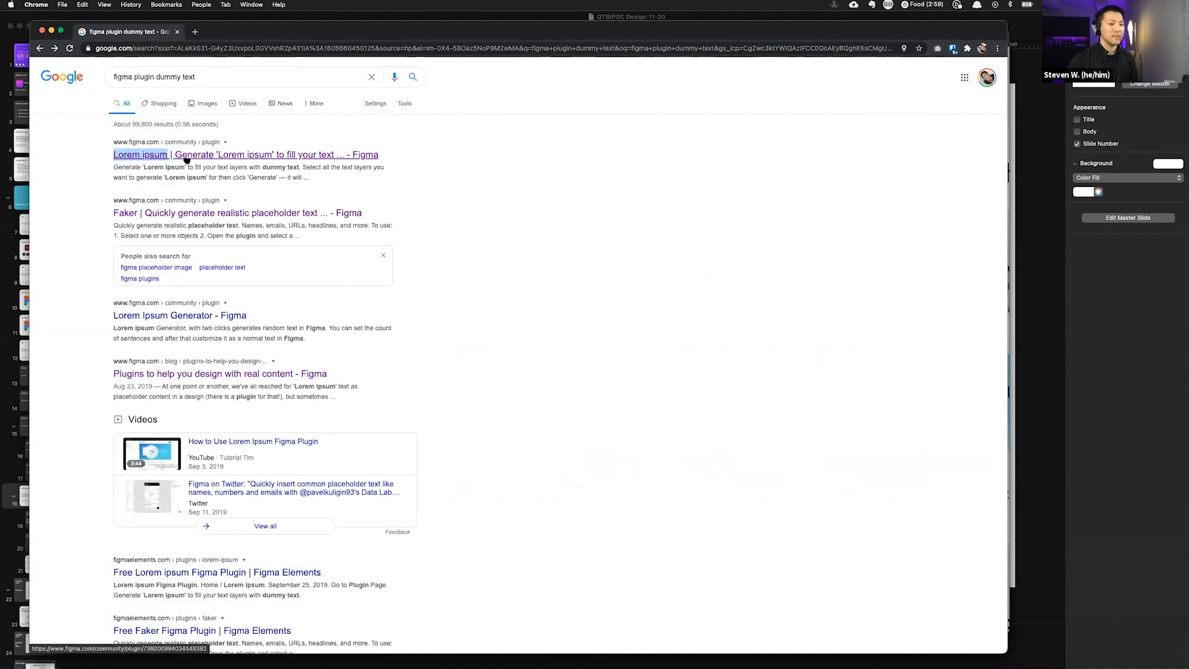
{"action": "key", "text": "super+Tab"}
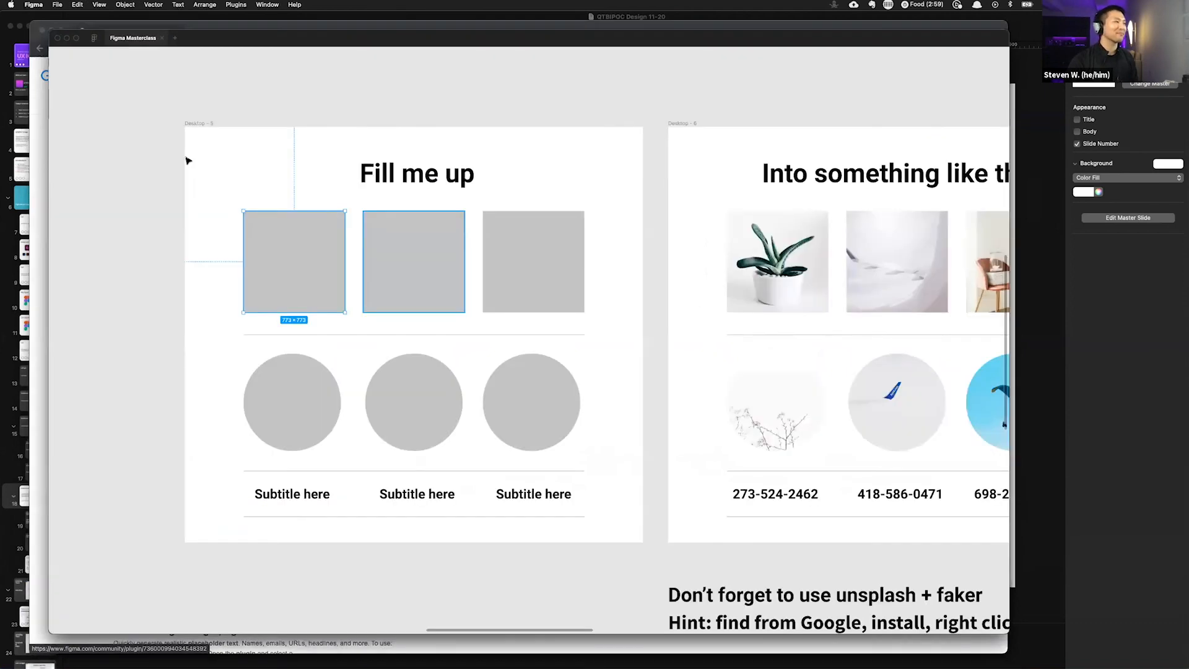
Step: Select the three placeholder squares in Fill me up and open the Plugins submenu of their context menu
{"action": "left_click", "coordinate": [128, 239]}
{"action": "scroll", "coordinate": [275, 234], "scroll_direction": "down", "scroll_amount": 1}
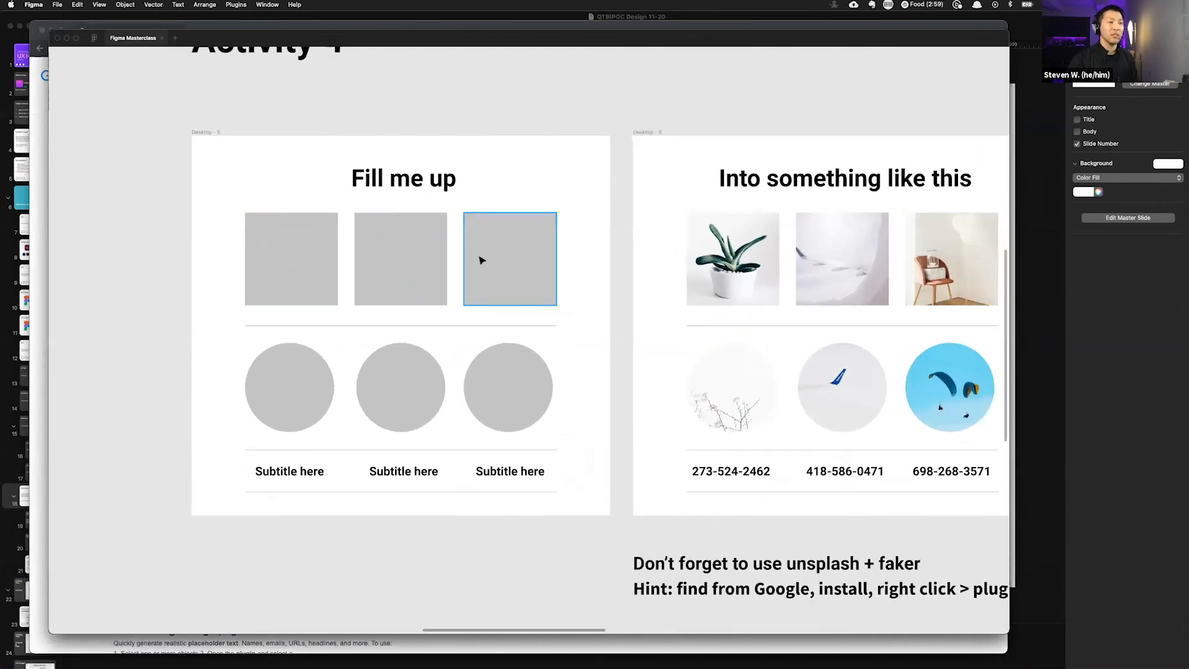
{"action": "left_click_drag", "start_coordinate": [141, 245], "coordinate": [573, 265]}
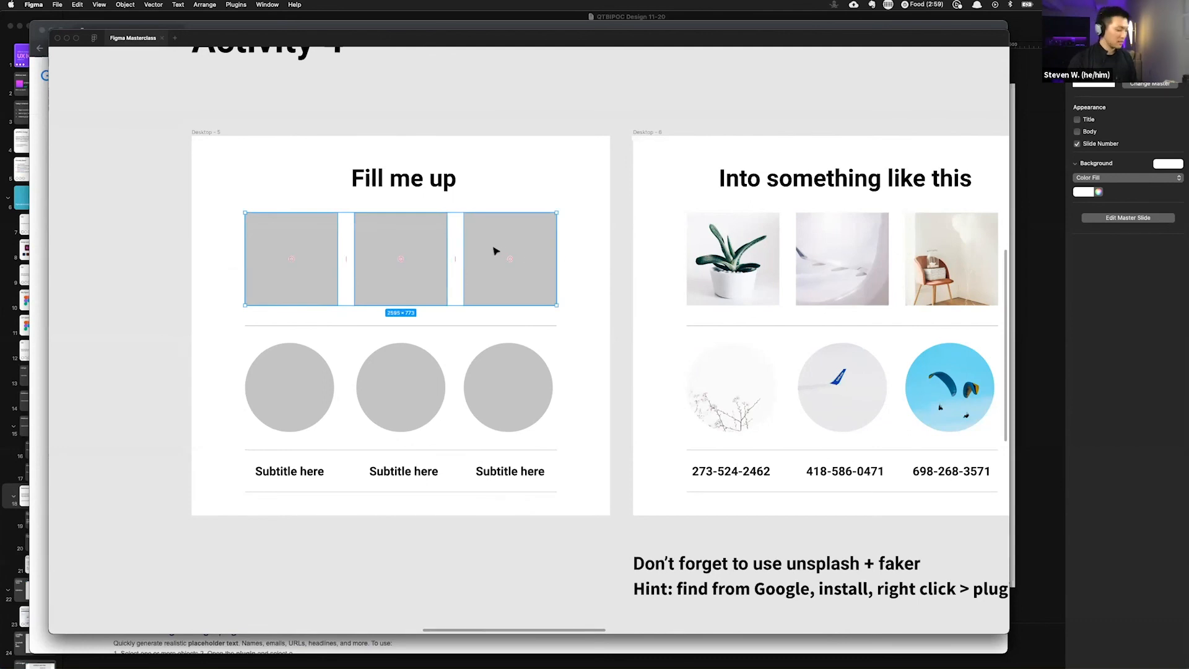
{"action": "left_click", "coordinate": [149, 253]}
{"action": "left_click_drag", "start_coordinate": [131, 250], "coordinate": [560, 285]}
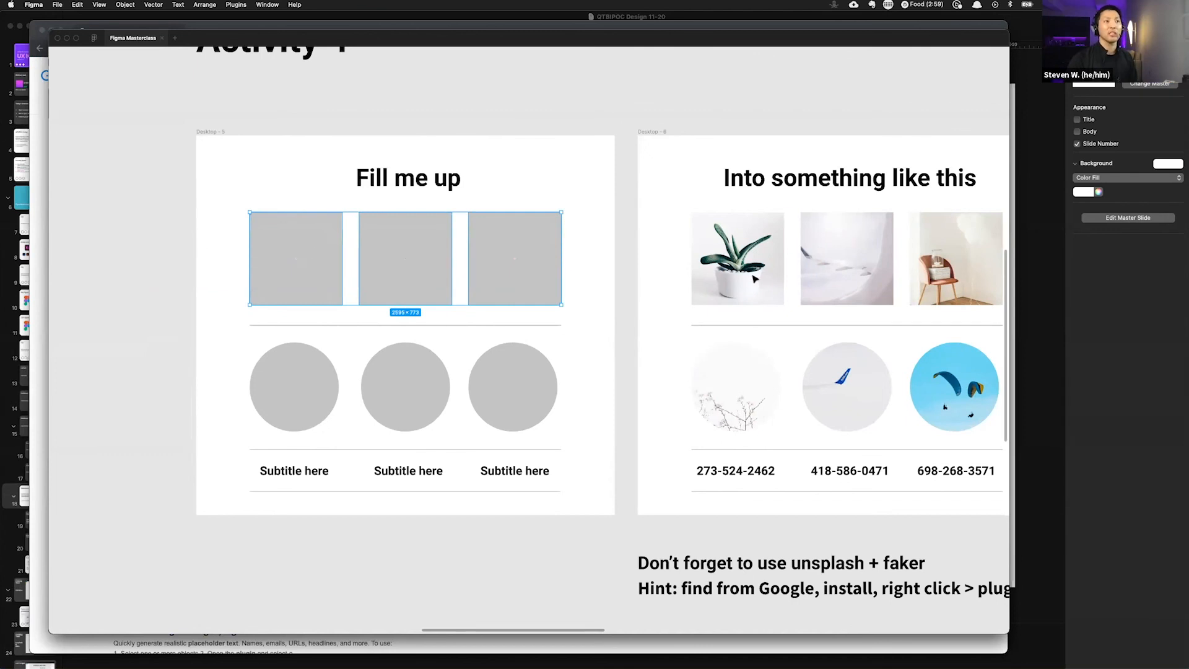
{"action": "right_click", "coordinate": [320, 232]}
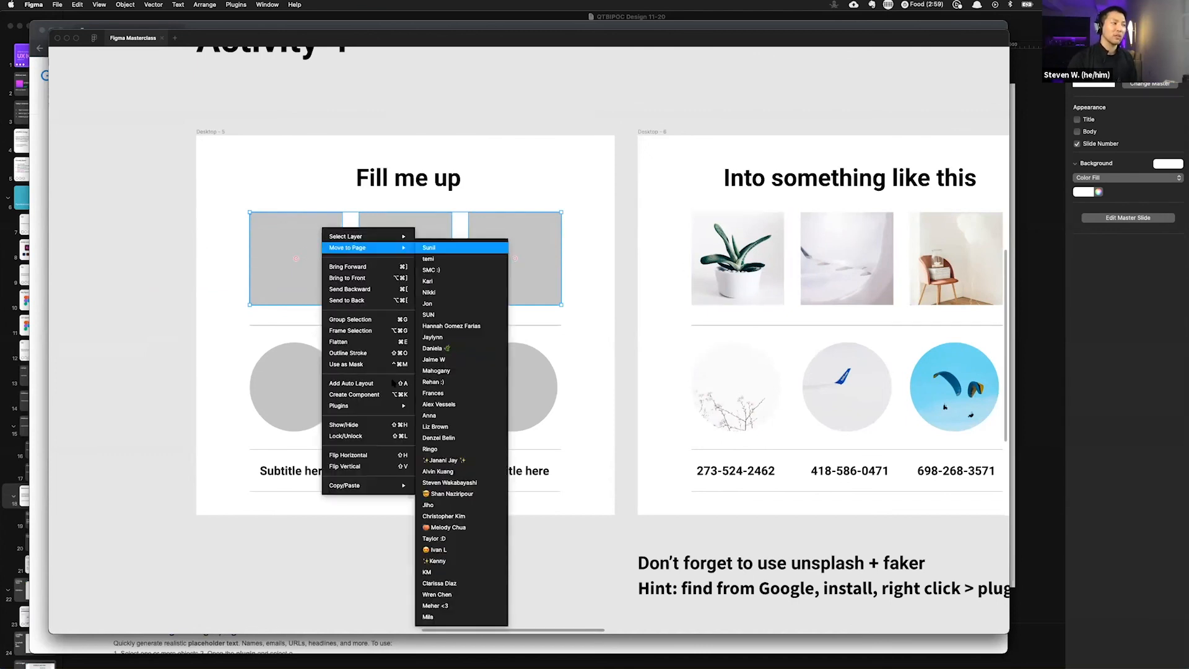
{"action": "mouse_move", "coordinate": [391, 406]}
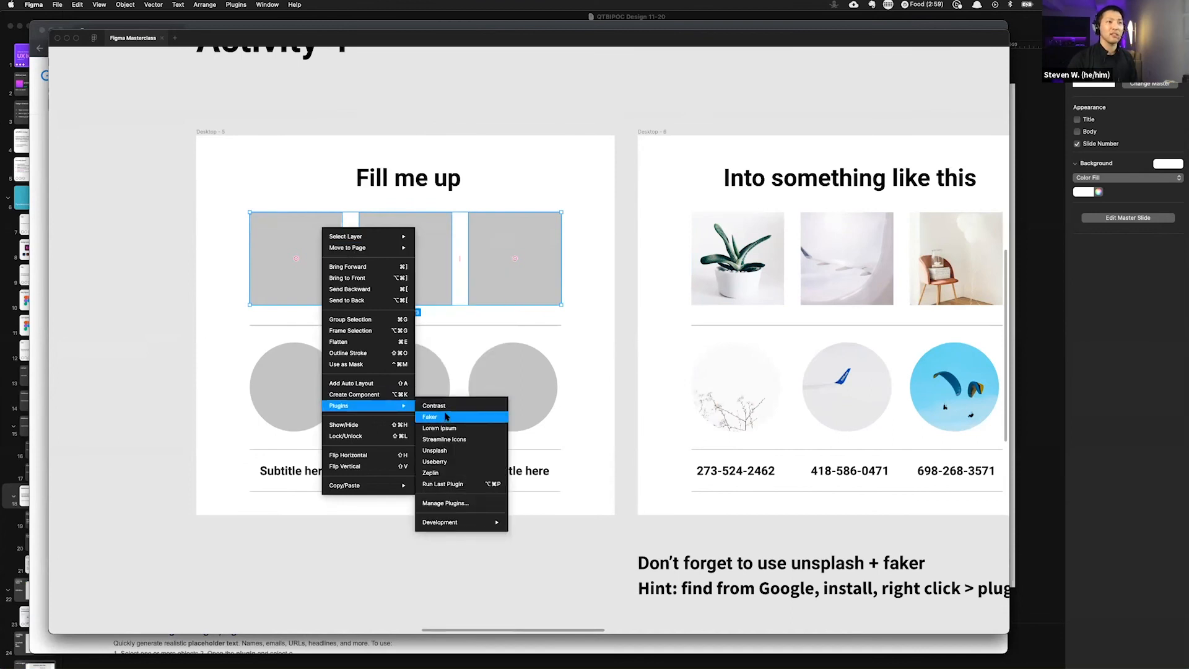
{"action": "left_click", "coordinate": [159, 141]}
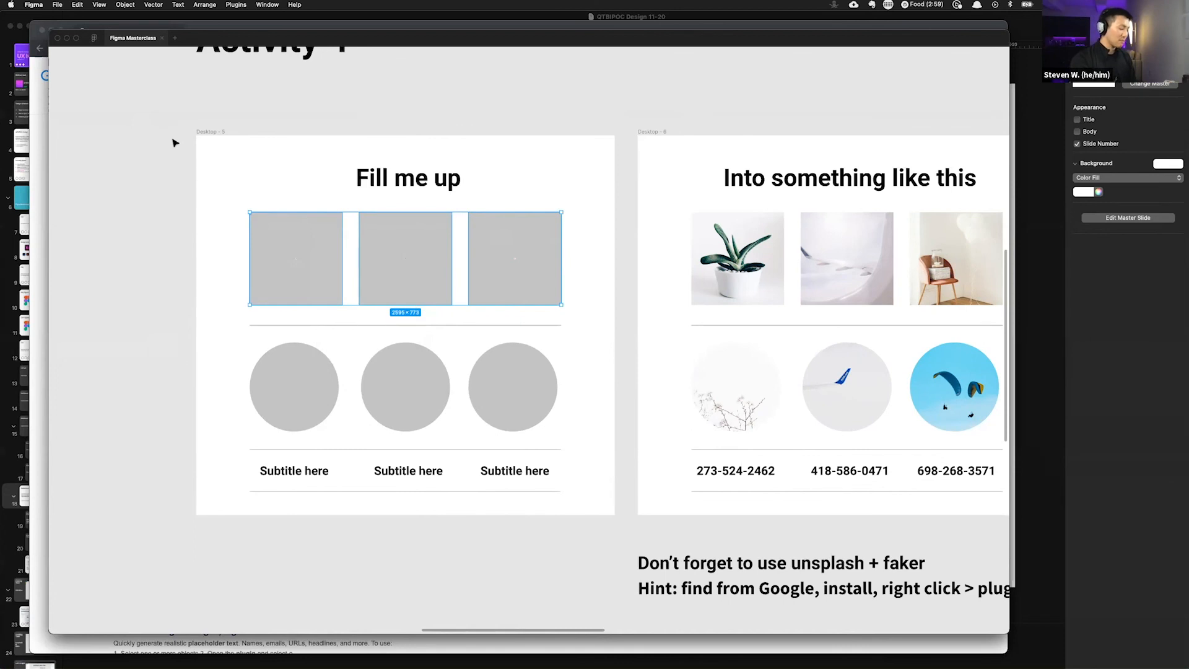
Step: Launch the Unsplash plugin on the selected squares through the quick actions search
{"action": "key", "text": "super+slash"}
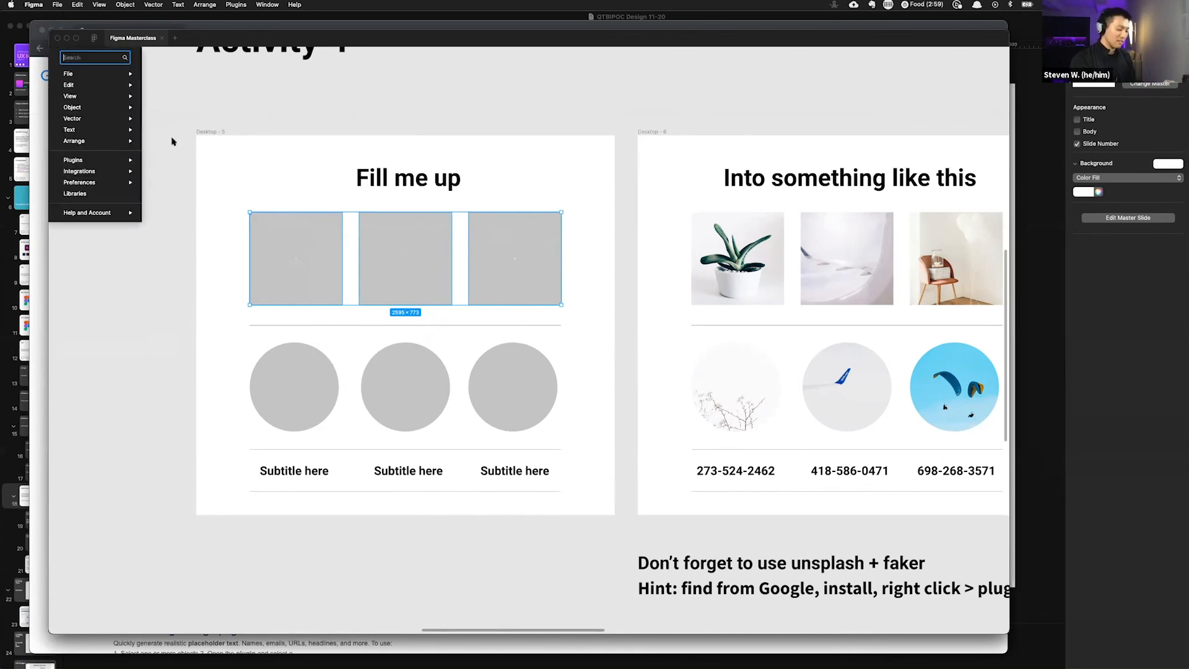
{"action": "key", "text": "Escape"}
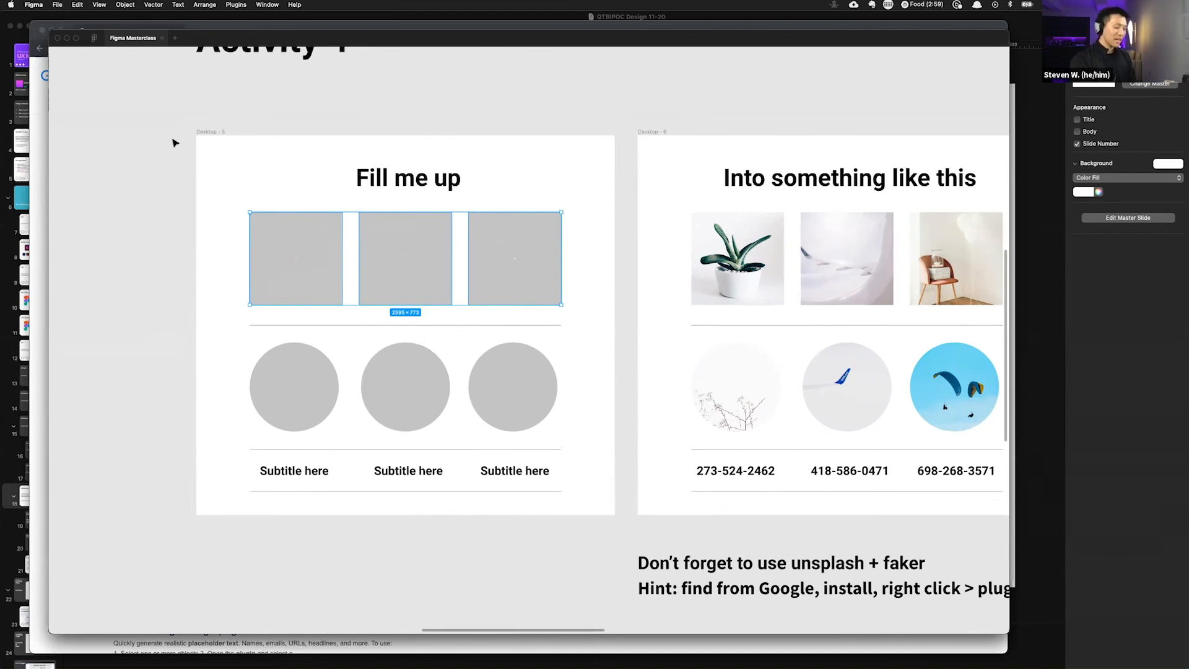
{"action": "key", "text": "super+slash"}
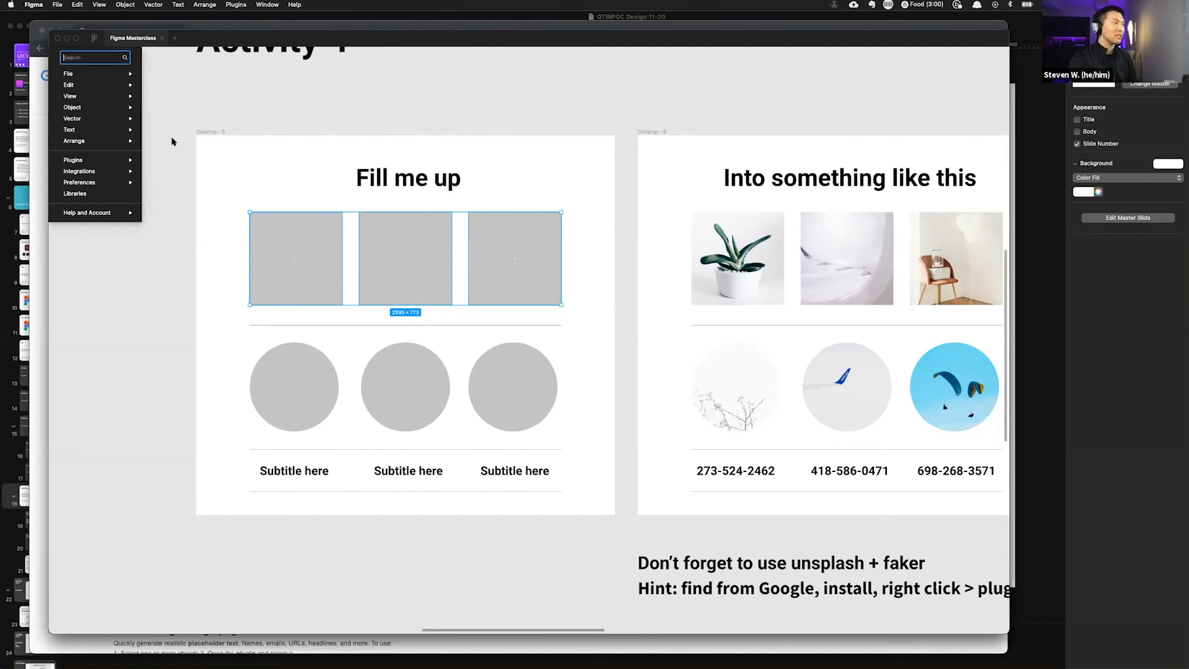
{"action": "type", "text": "un"}
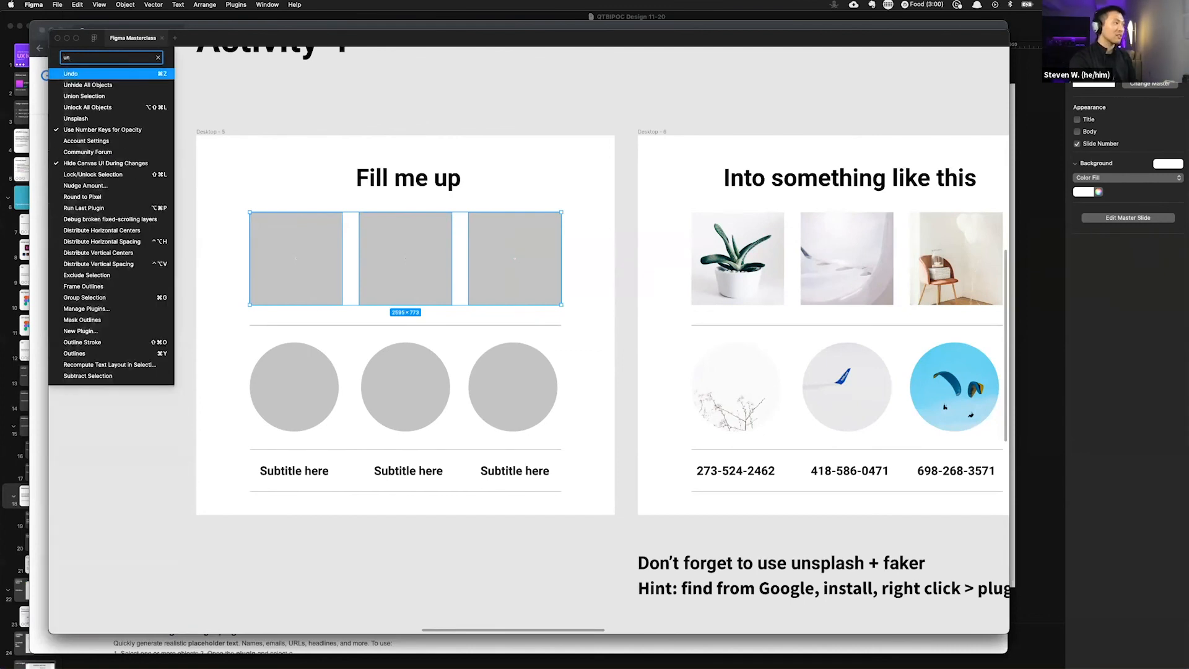
{"action": "type", "text": "splash"}
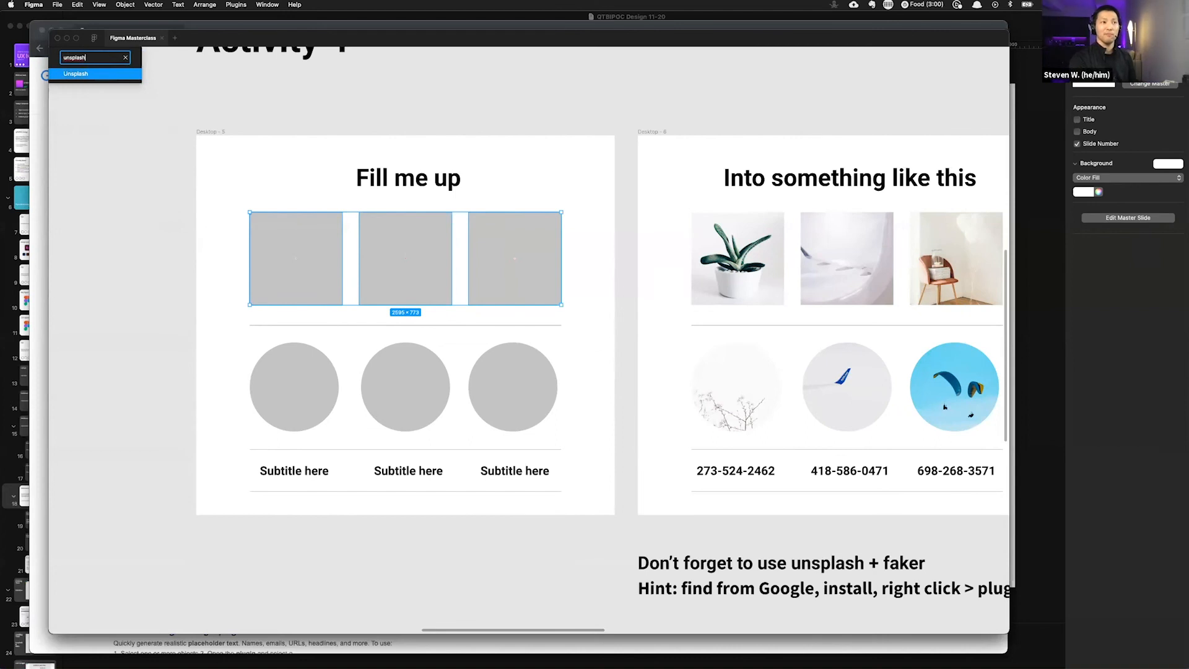
{"action": "key", "text": "Return"}
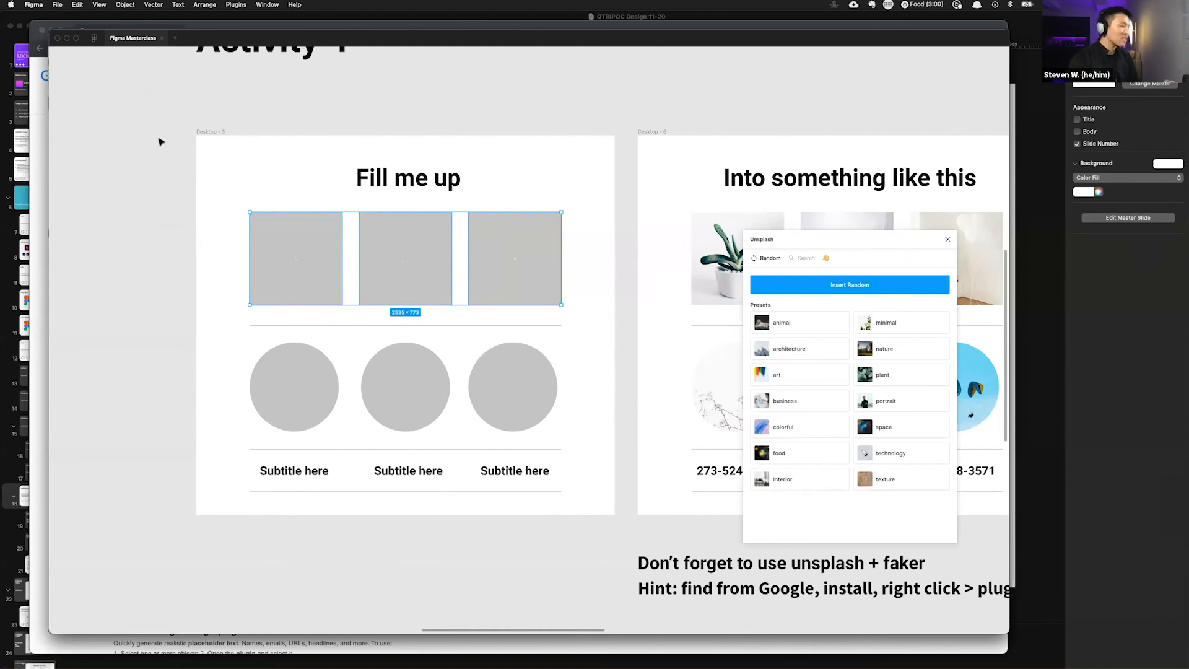
Step: Fill the three squares with random photos from Unsplash's art preset
{"action": "key", "text": "super+slash"}
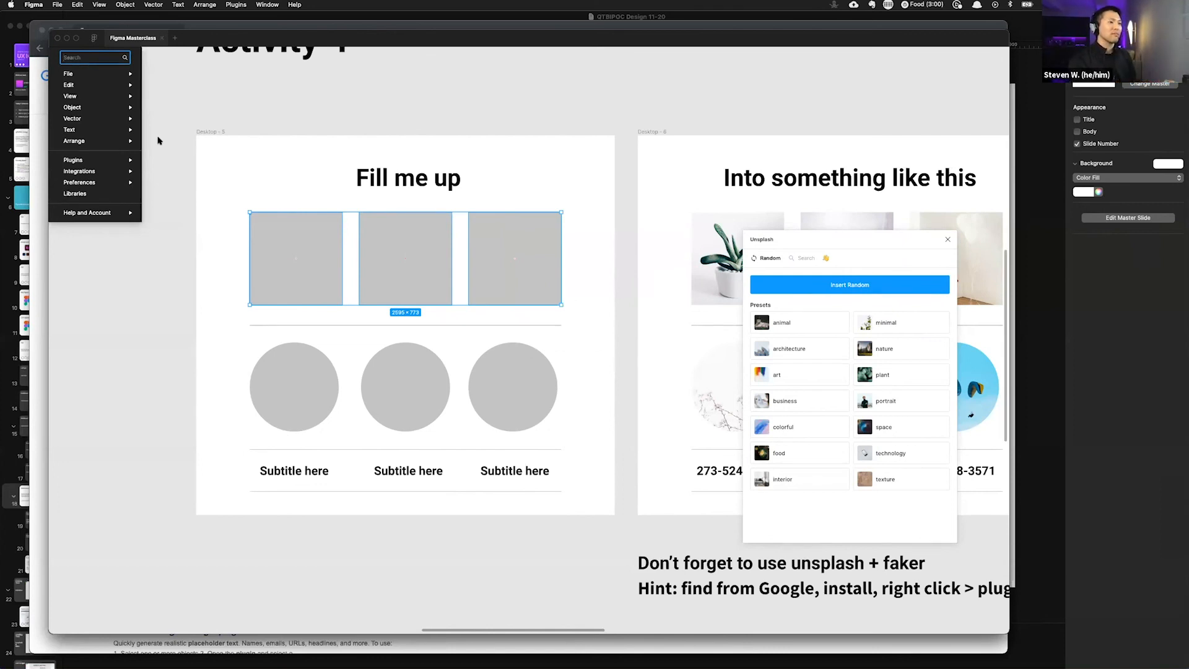
{"action": "left_click", "coordinate": [479, 213]}
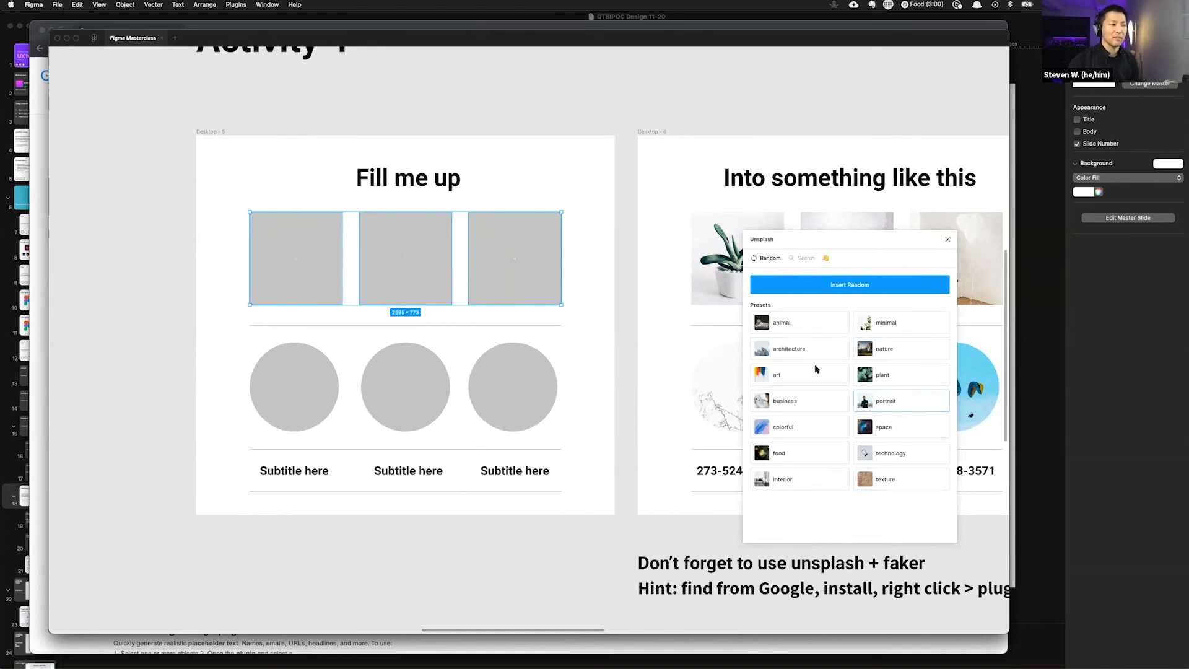
{"action": "left_click", "coordinate": [786, 376]}
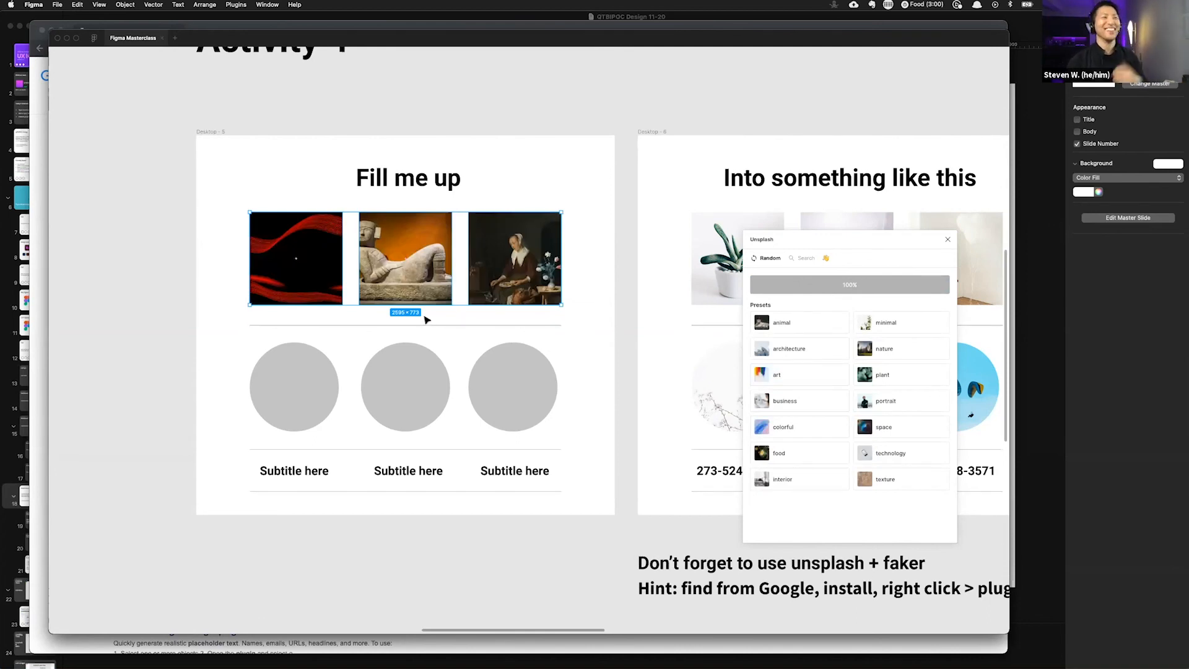
Step: Select the three circles, relaunch Unsplash, and fill them with photos from the technology preset
{"action": "left_click", "coordinate": [189, 392]}
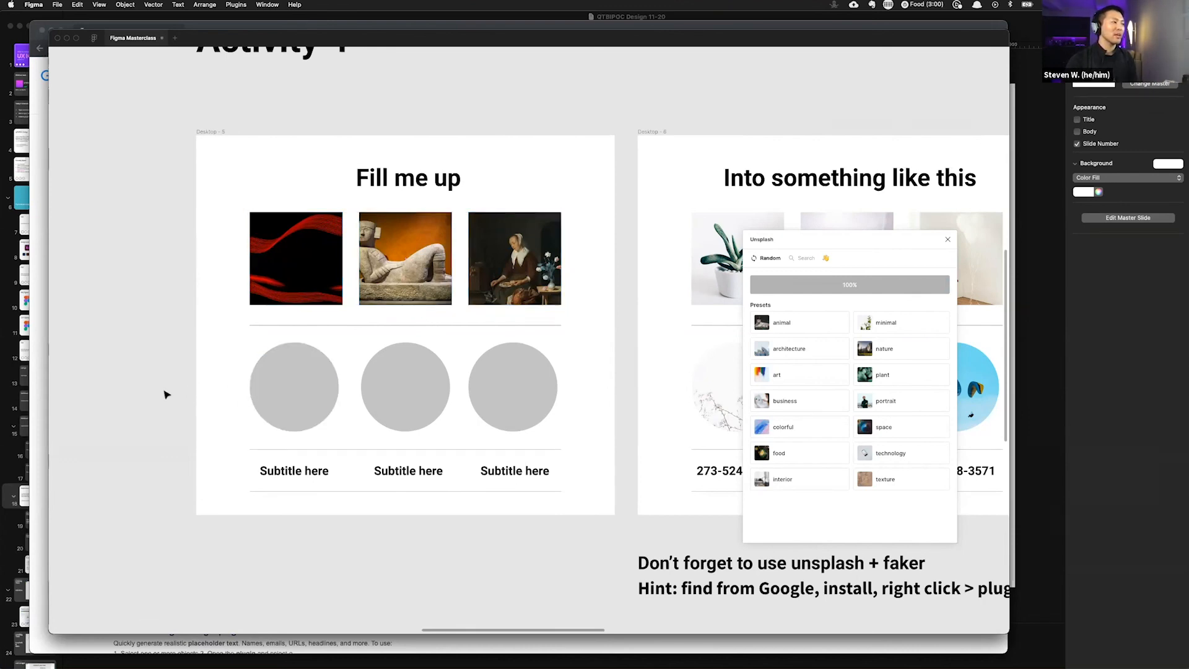
{"action": "left_click_drag", "start_coordinate": [173, 390], "coordinate": [539, 393]}
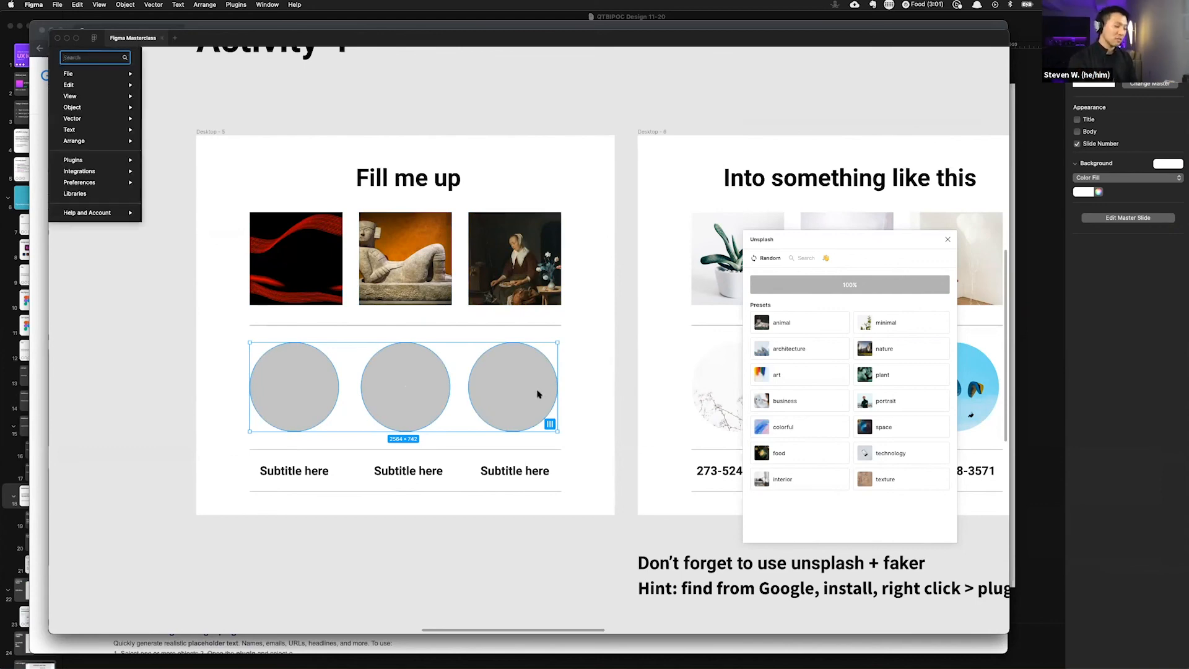
{"action": "type", "text": "unsplash"}
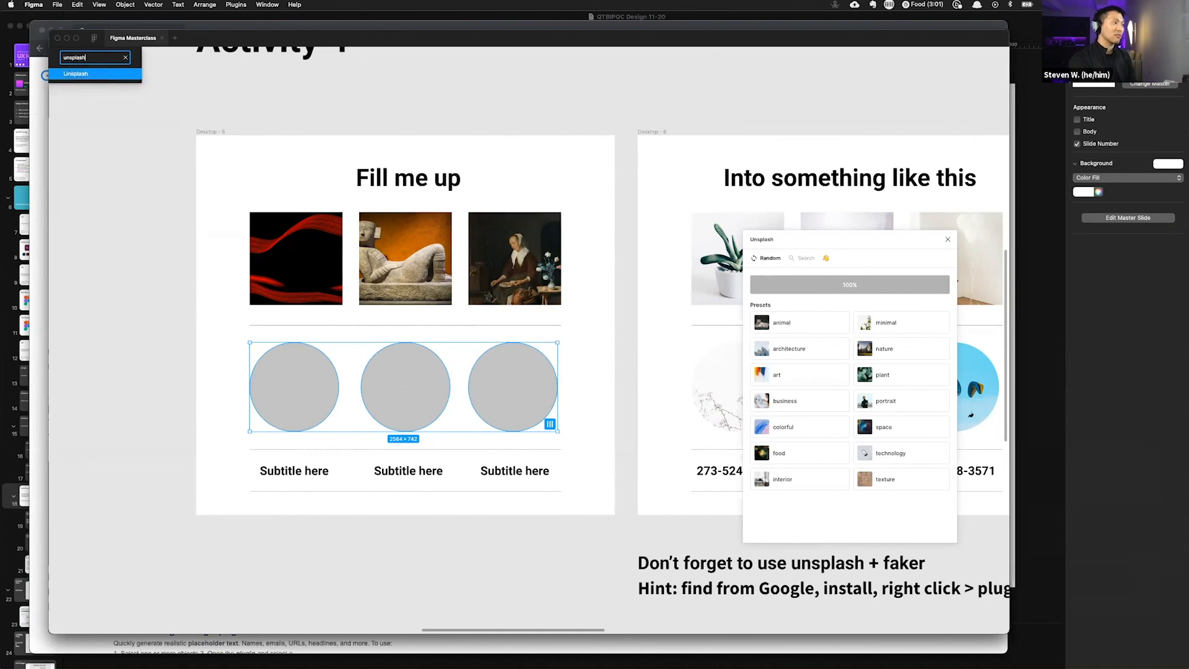
{"action": "key", "text": "Return"}
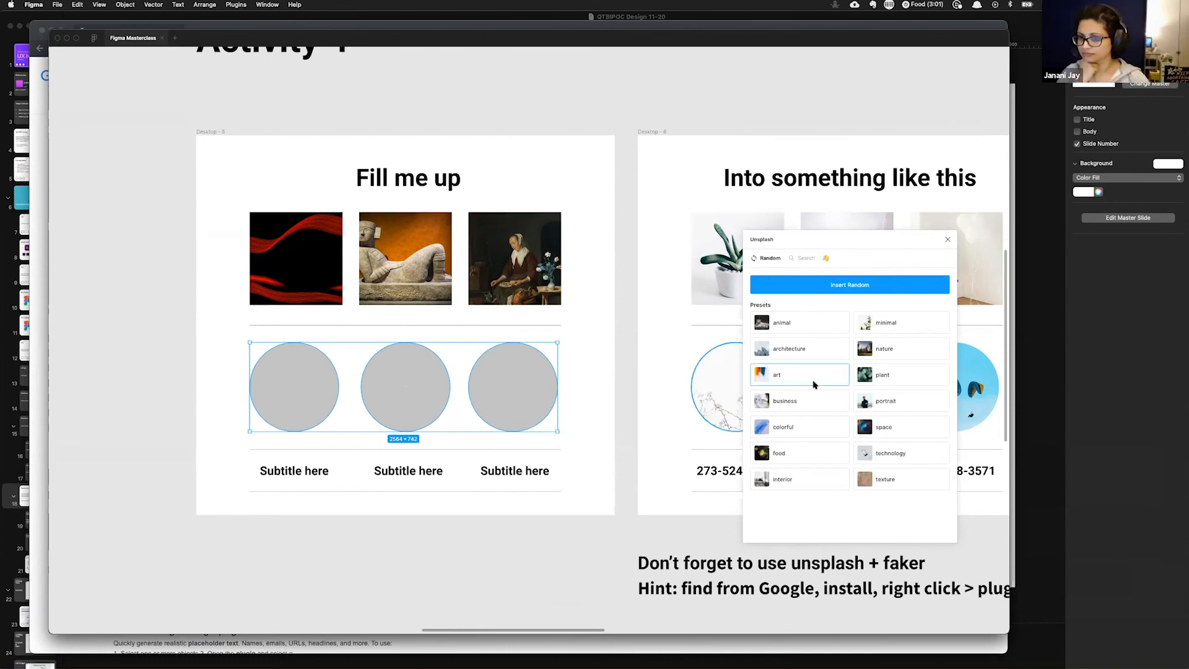
{"action": "left_click", "coordinate": [896, 454]}
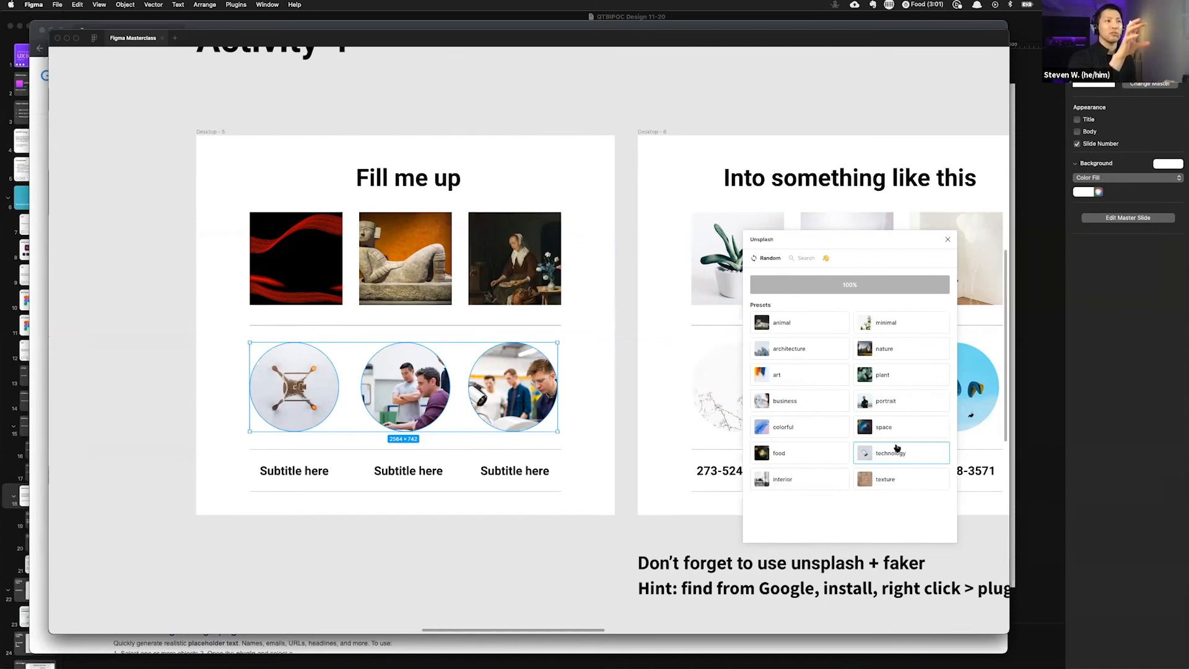
Step: Select the three subtitle texts and launch the Faker plugin through quick actions
{"action": "left_click", "coordinate": [627, 324]}
{"action": "scroll", "coordinate": [656, 499], "scroll_direction": "down", "scroll_amount": 2}
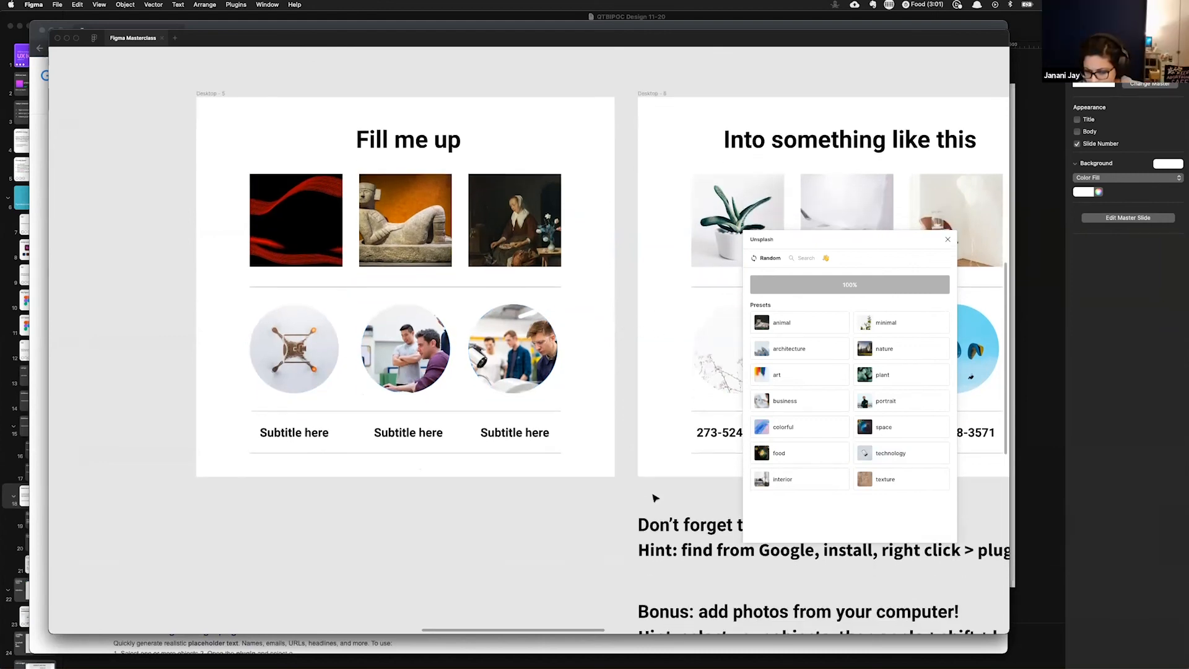
{"action": "left_click_drag", "start_coordinate": [222, 436], "coordinate": [568, 429]}
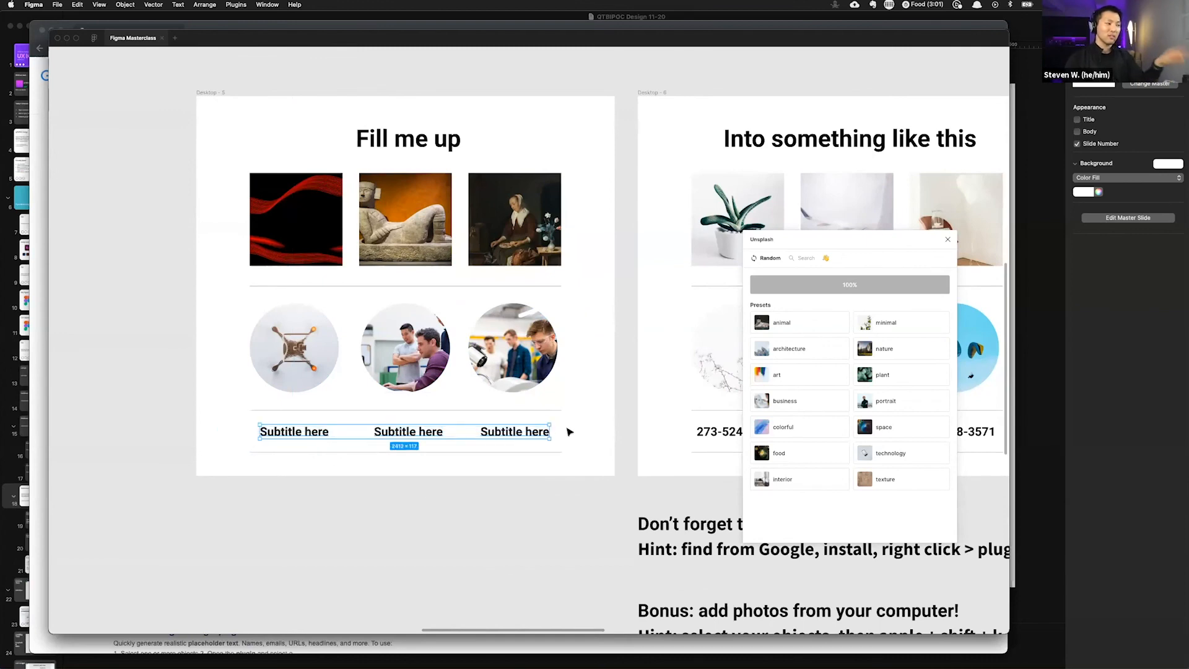
{"action": "key", "text": "super+slash"}
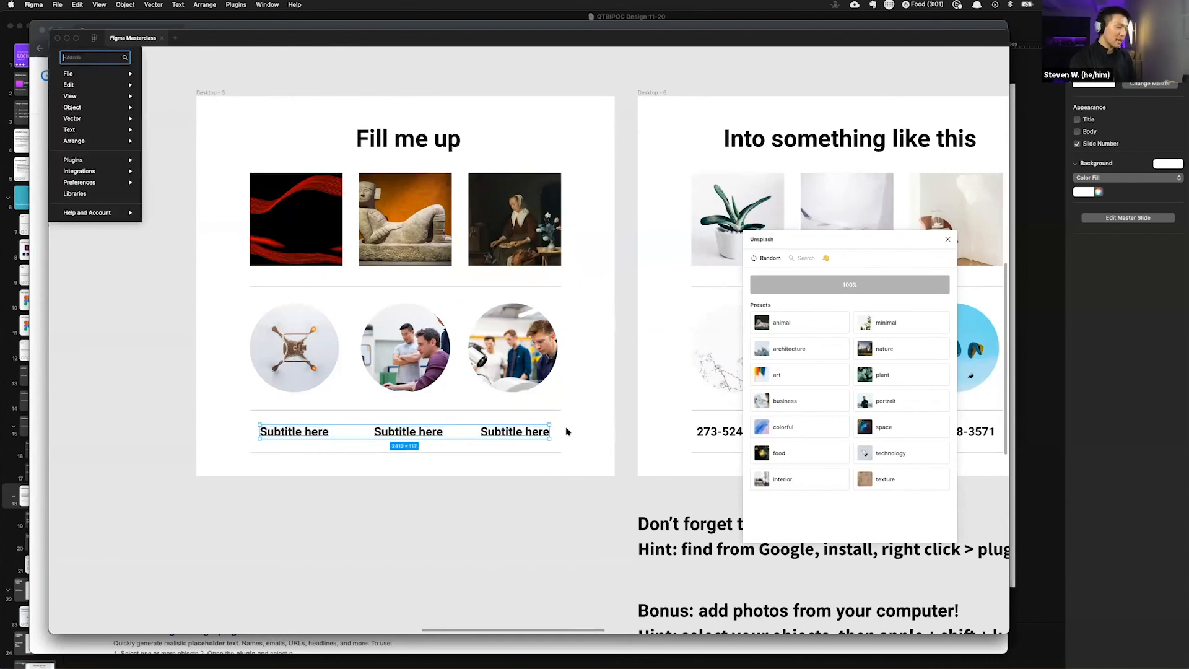
{"action": "type", "text": "faker"}
{"action": "key", "text": "Return"}
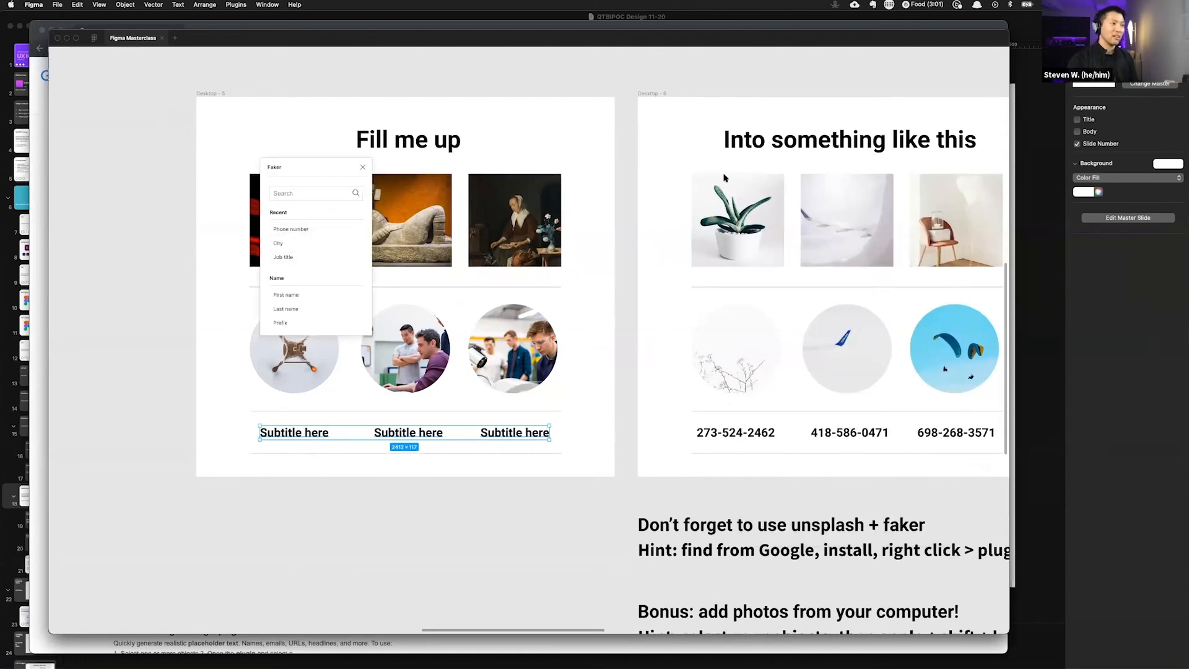
Step: Move the Faker panel beside the layout and fill the subtitles with random first names
{"action": "left_click_drag", "start_coordinate": [316, 170], "coordinate": [723, 176]}
{"action": "scroll", "coordinate": [283, 389], "scroll_direction": "down", "scroll_amount": 2}
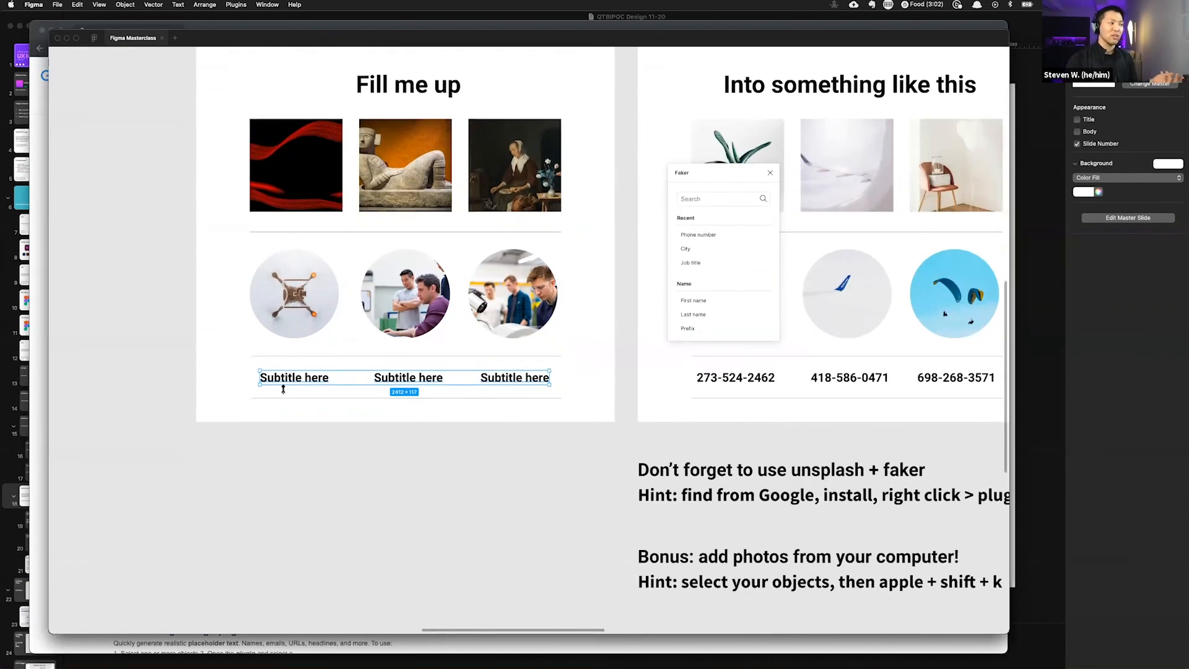
{"action": "scroll", "coordinate": [714, 259], "scroll_direction": "down", "scroll_amount": 5}
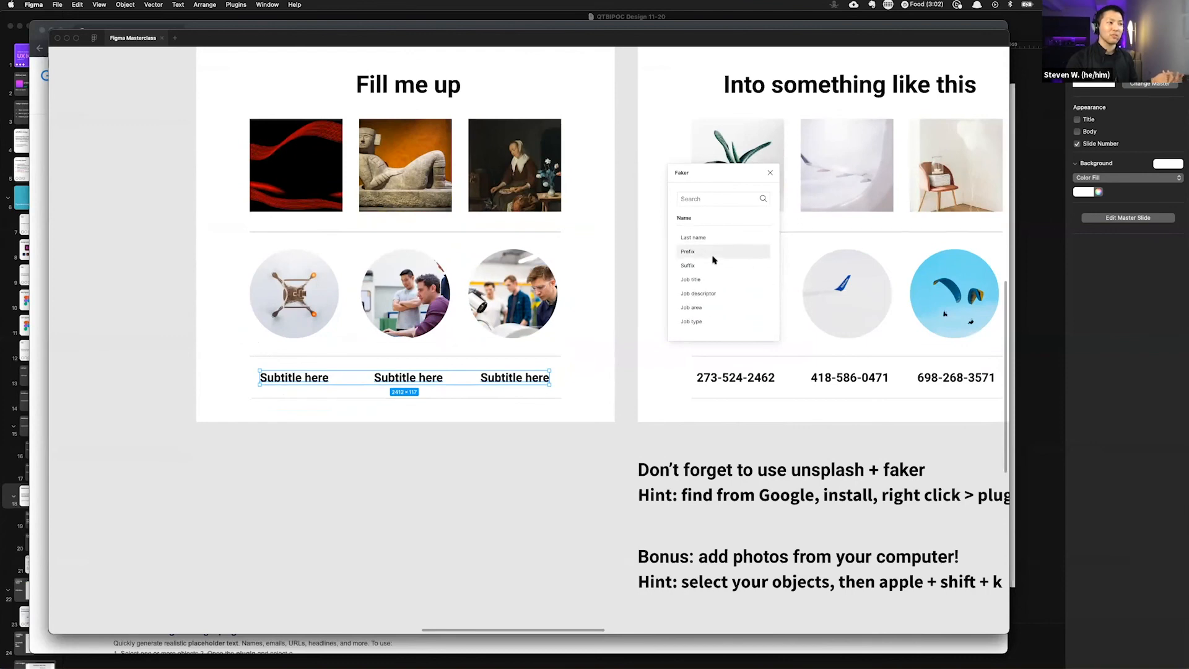
{"action": "scroll", "coordinate": [714, 259], "scroll_direction": "up", "scroll_amount": 5}
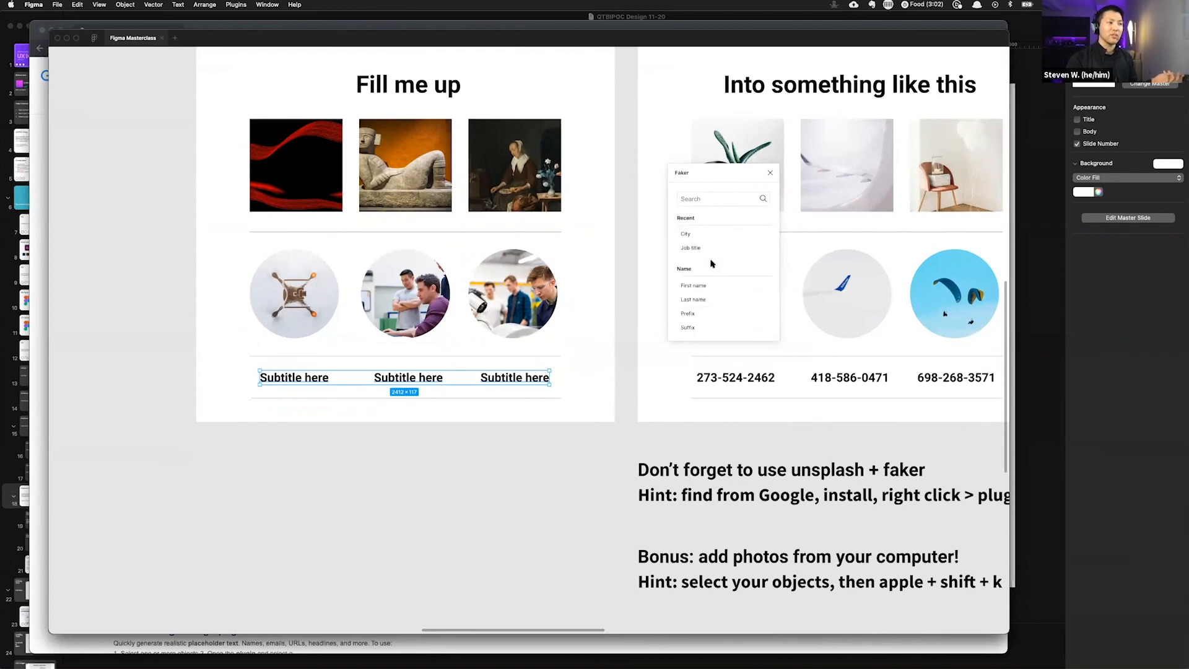
{"action": "left_click", "coordinate": [693, 285]}
{"action": "left_click", "coordinate": [311, 429]}
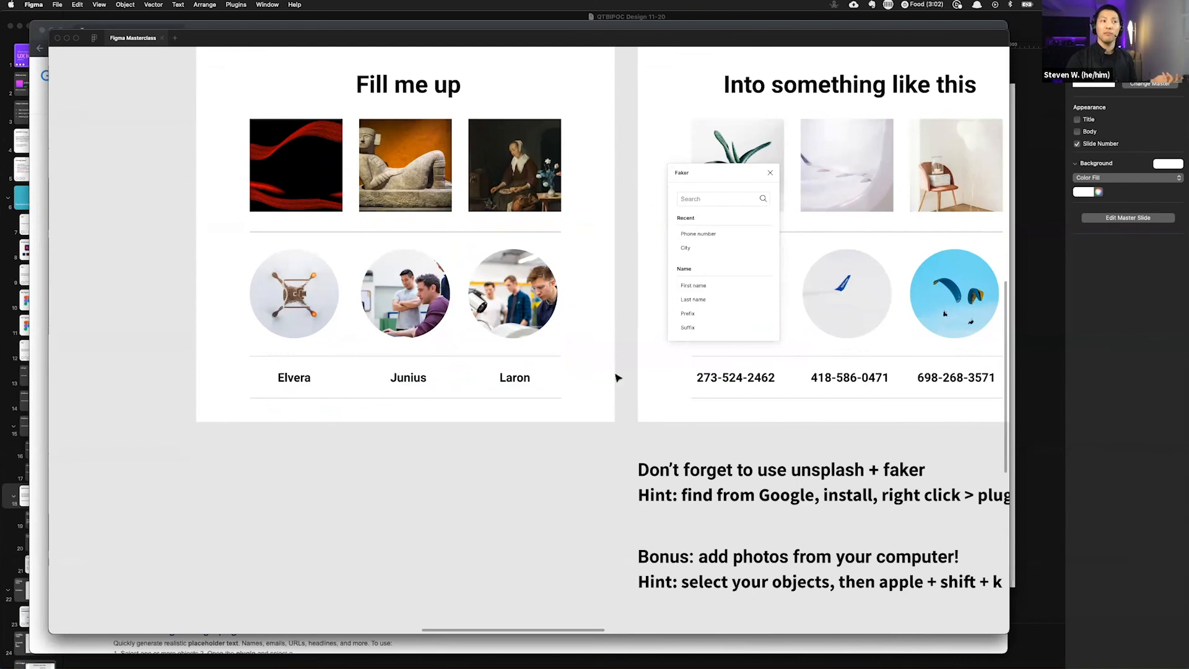
Step: Undo the first-name fill on the subtitles, regenerate first names, and undo them again
{"action": "scroll", "coordinate": [553, 362], "scroll_direction": "right", "scroll_amount": 3}
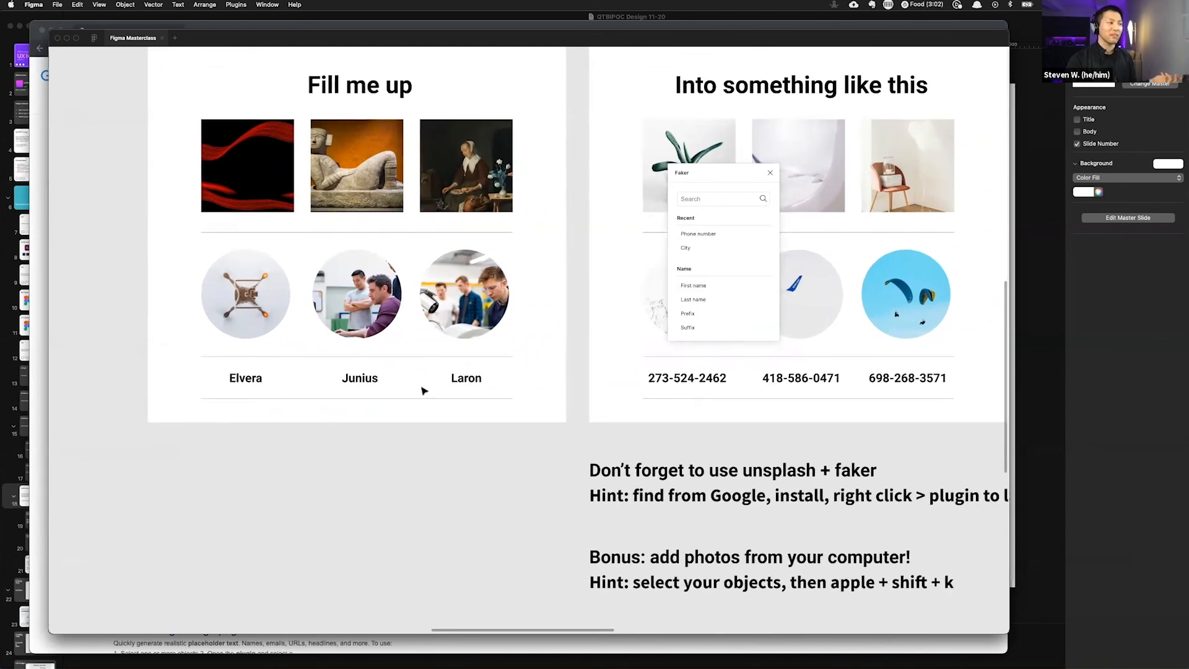
{"action": "left_click_drag", "start_coordinate": [538, 377], "coordinate": [191, 388]}
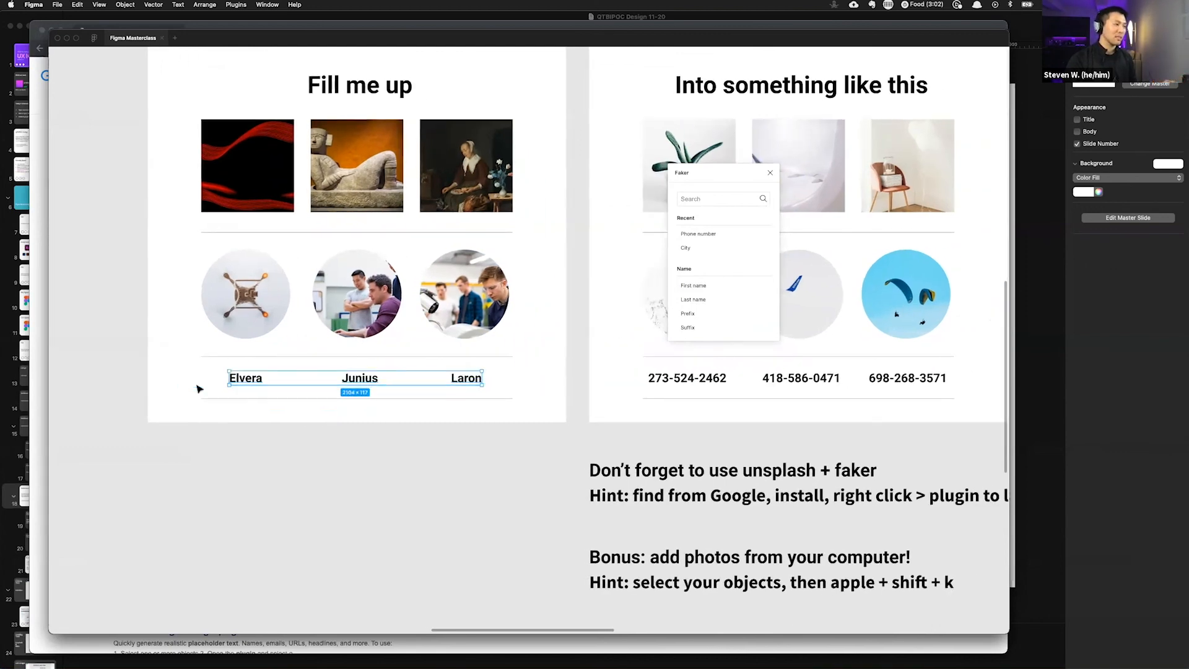
{"action": "key", "text": "super+z"}
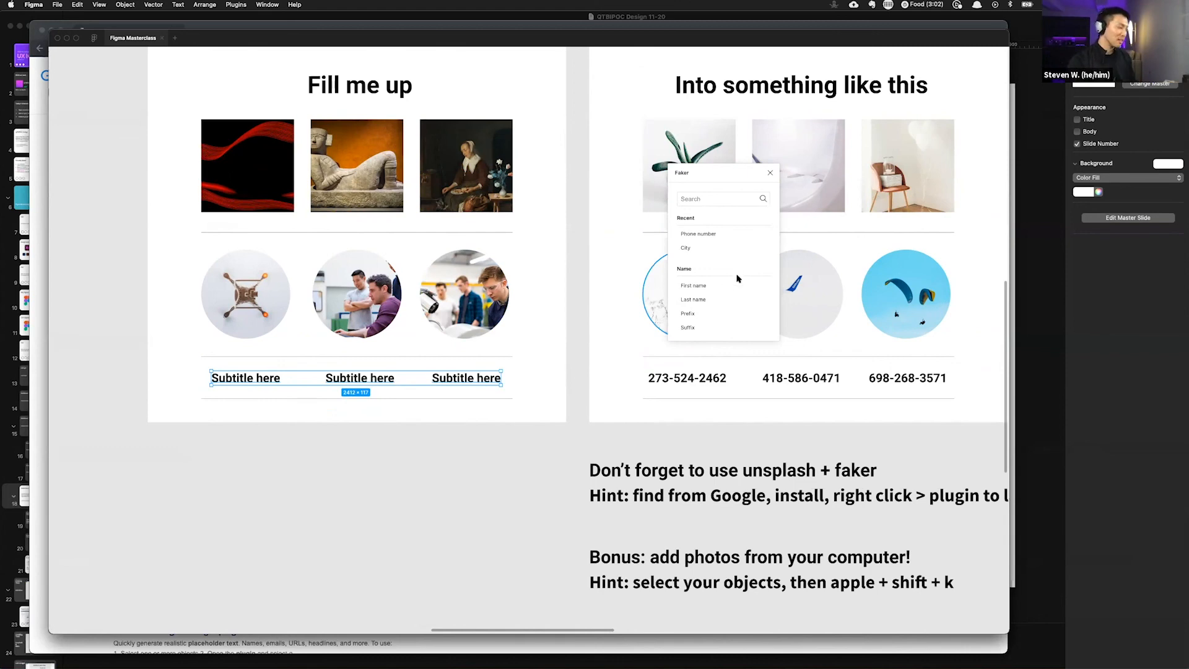
{"action": "left_click", "coordinate": [740, 286]}
{"action": "left_click_drag", "start_coordinate": [189, 371], "coordinate": [522, 385]}
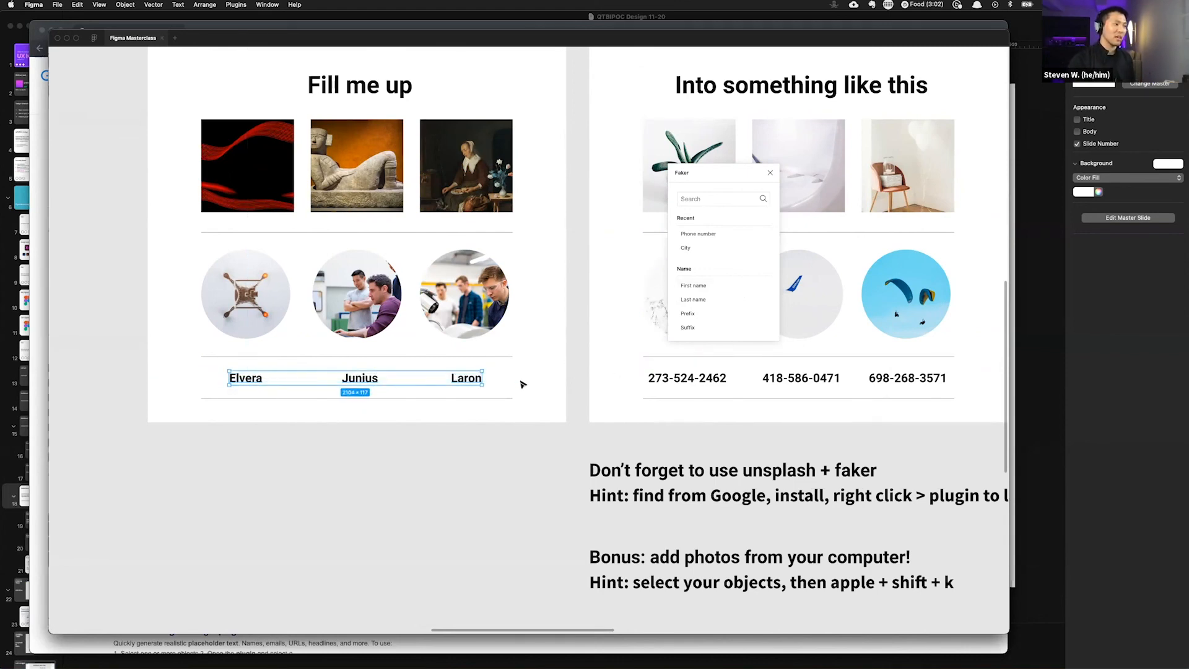
{"action": "left_click", "coordinate": [638, 334]}
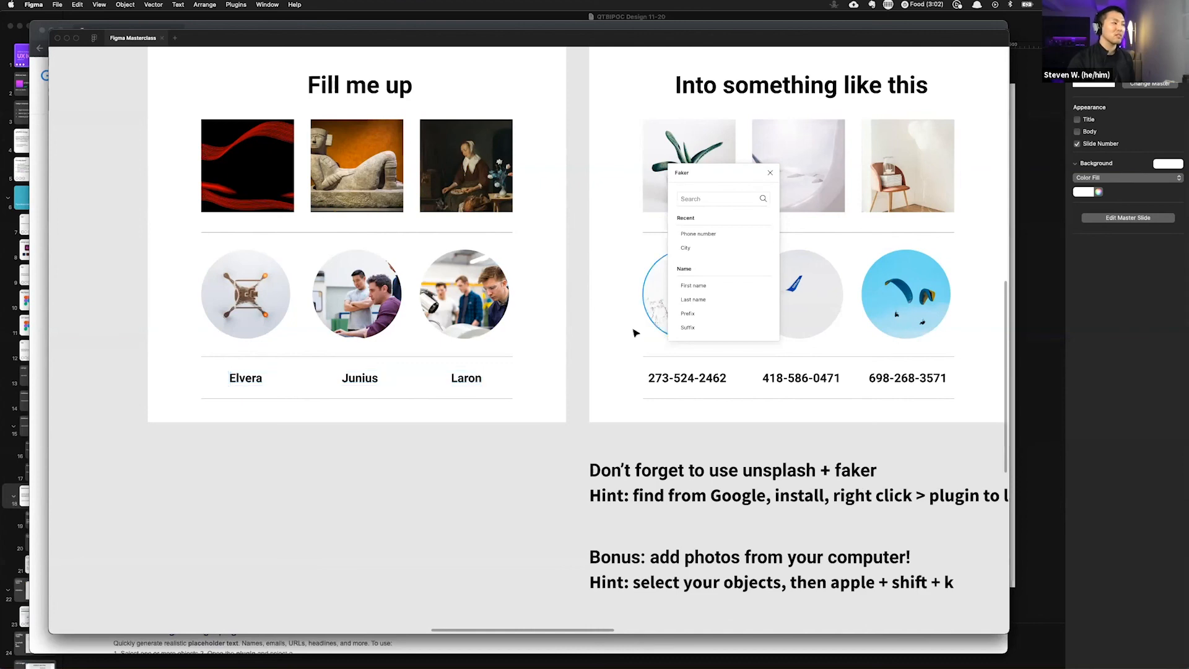
{"action": "key", "text": "super+z"}
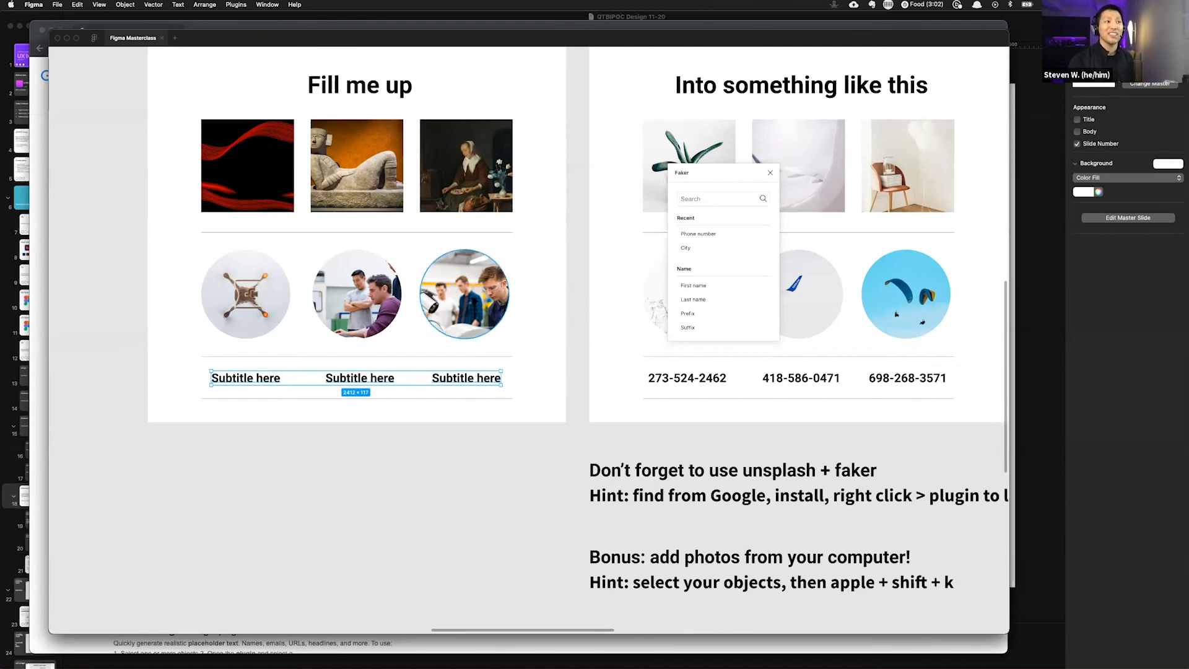
Step: Cycle the subtitles through Faker domain names, IP addresses, single words, multiple words and single sentences
{"action": "scroll", "coordinate": [706, 266], "scroll_direction": "down", "scroll_amount": 5}
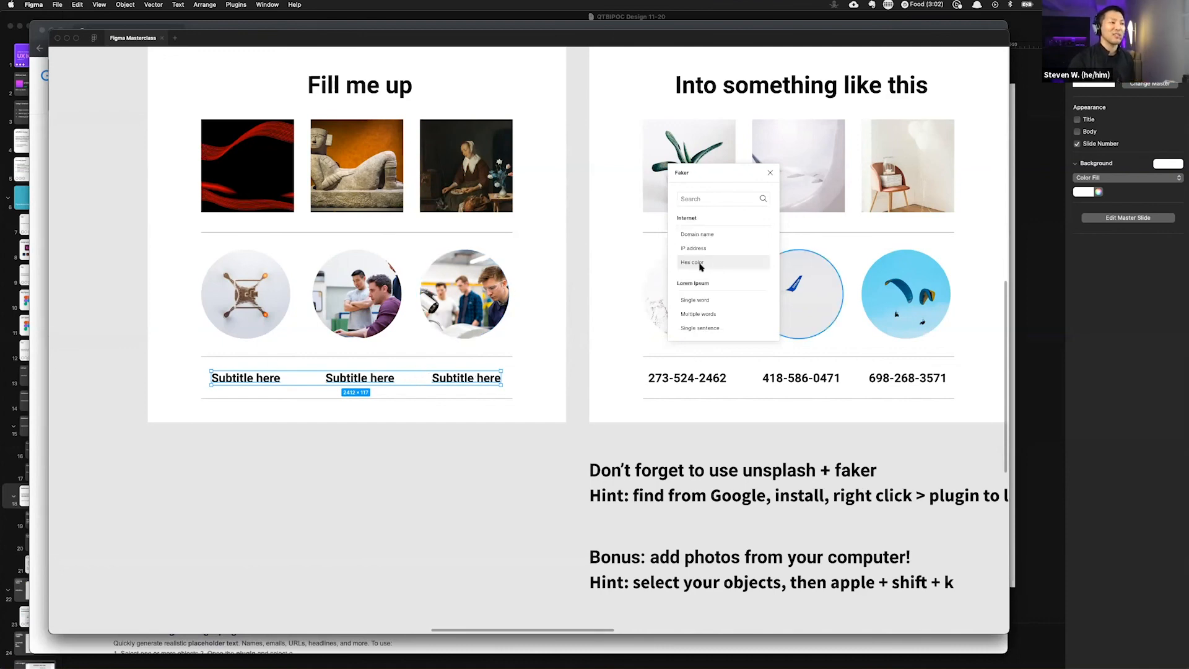
{"action": "left_click", "coordinate": [699, 237]}
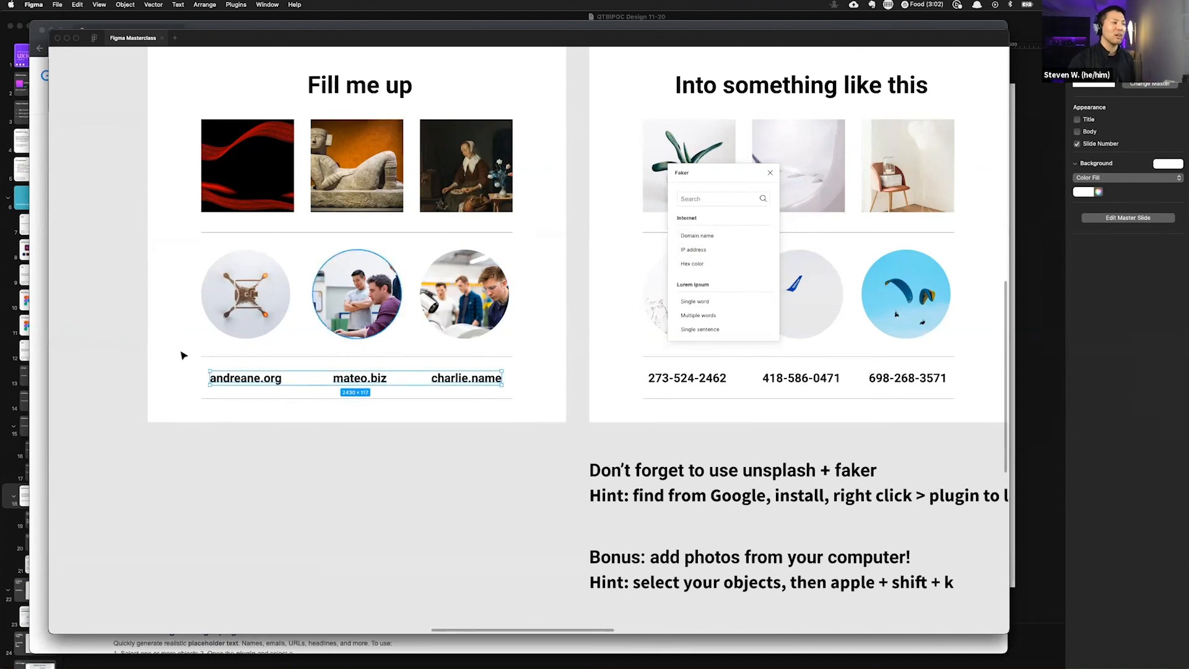
{"action": "left_click", "coordinate": [693, 251]}
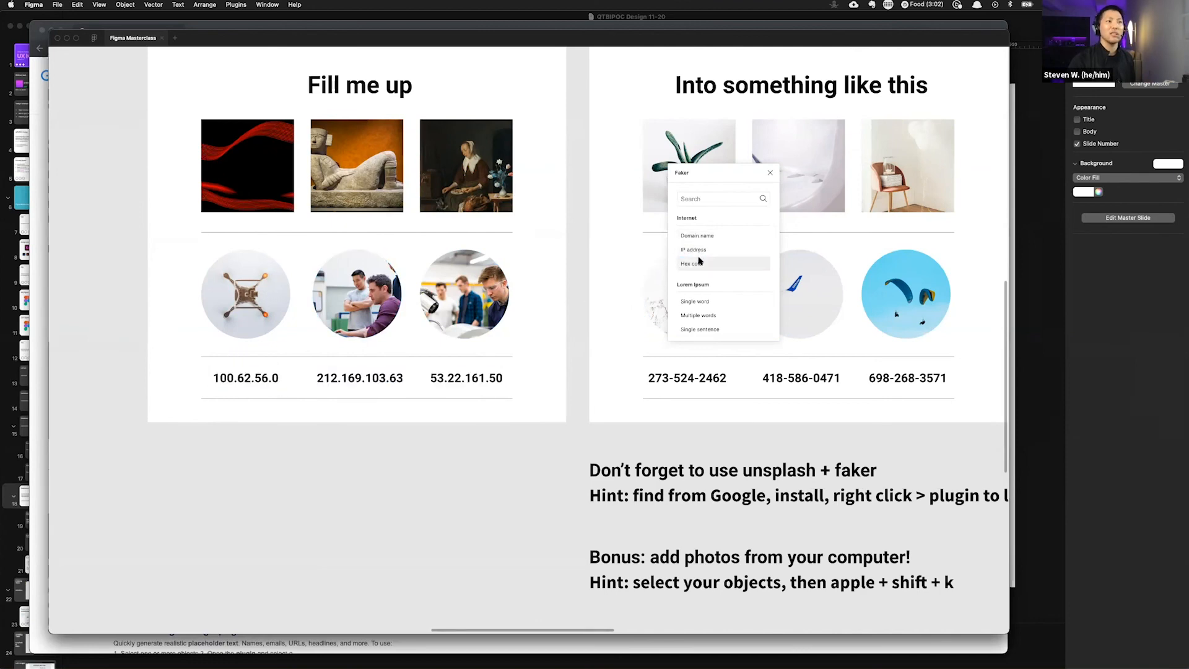
{"action": "left_click", "coordinate": [694, 302]}
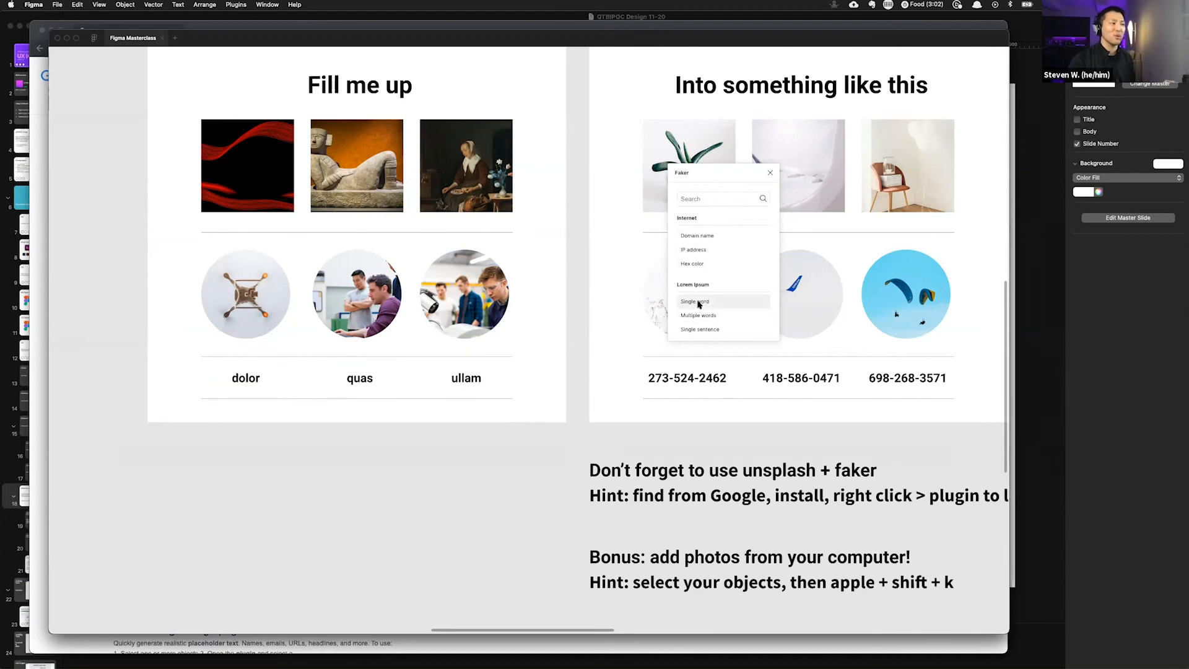
{"action": "left_click", "coordinate": [705, 317]}
{"action": "left_click", "coordinate": [706, 324]}
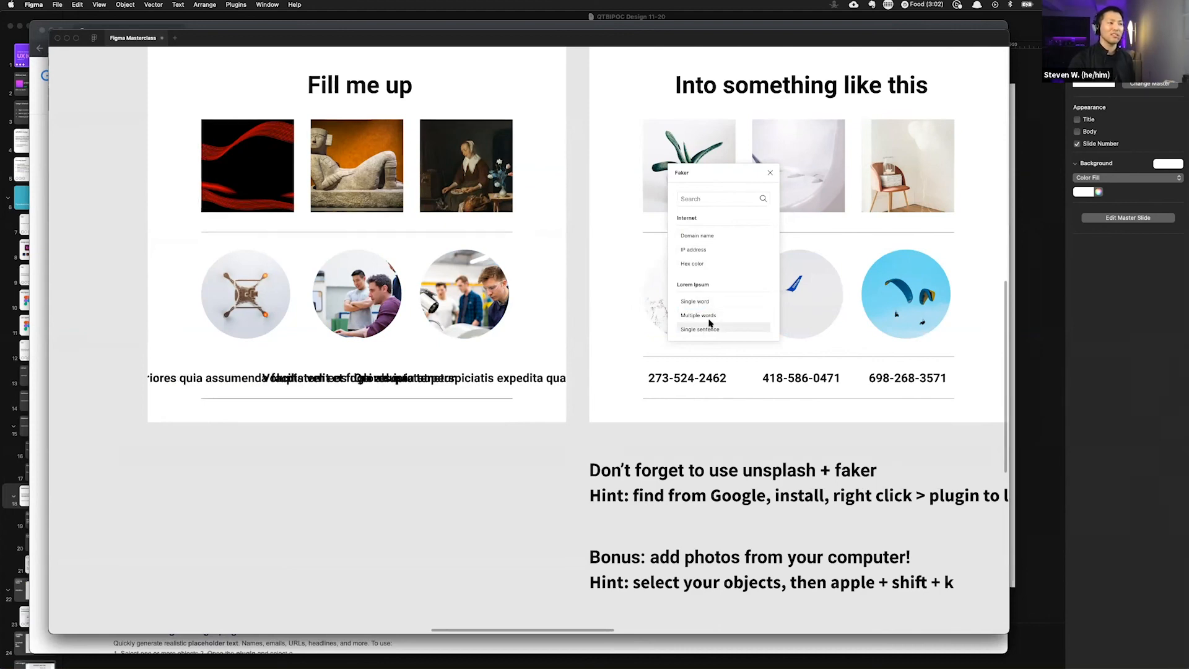
Step: Fill the subtitles with Faker city prefixes, then replace them with city suffixes
{"action": "scroll", "coordinate": [713, 291], "scroll_direction": "down", "scroll_amount": 5}
{"action": "left_click", "coordinate": [715, 271]}
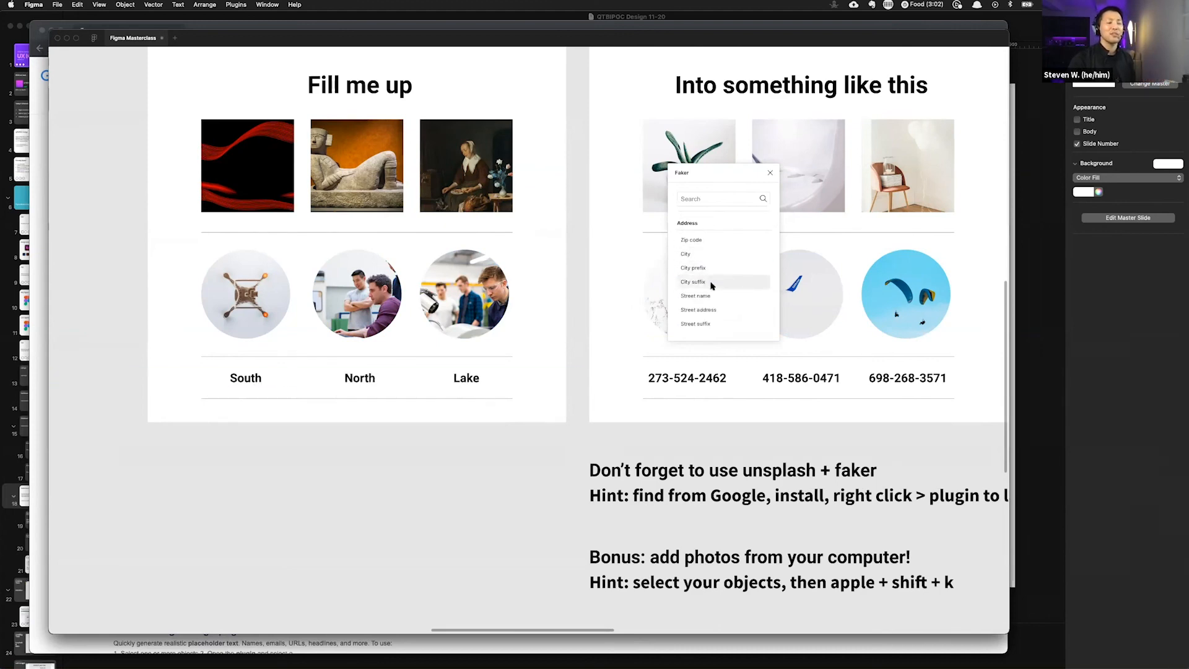
{"action": "left_click", "coordinate": [713, 285]}
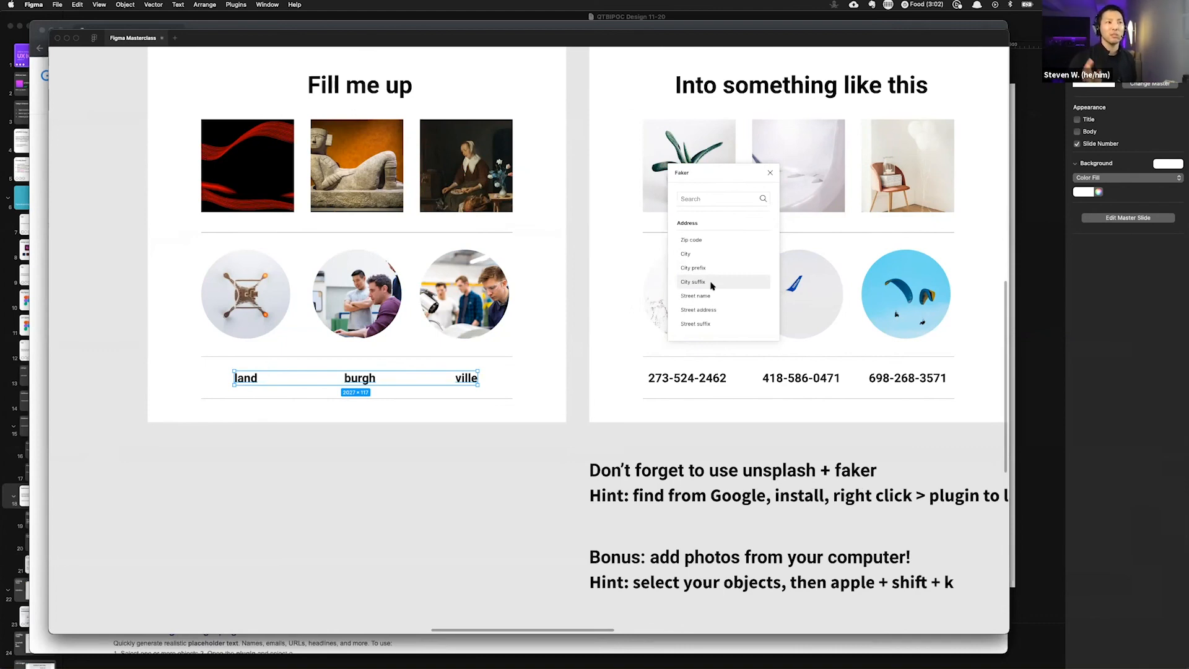
Step: Cycle the subtitles through Faker address values such as country codes and states, ending with random numbers
{"action": "scroll", "coordinate": [713, 276], "scroll_direction": "down", "scroll_amount": 3}
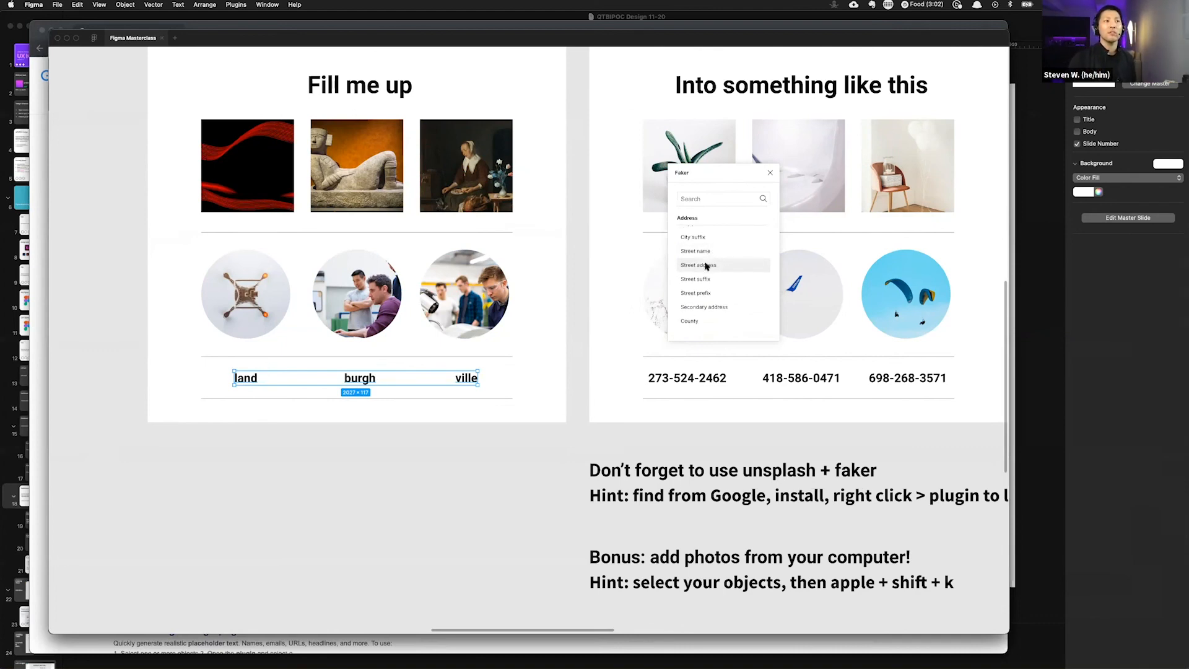
{"action": "scroll", "coordinate": [705, 266], "scroll_direction": "down", "scroll_amount": 3}
{"action": "left_click", "coordinate": [691, 282]}
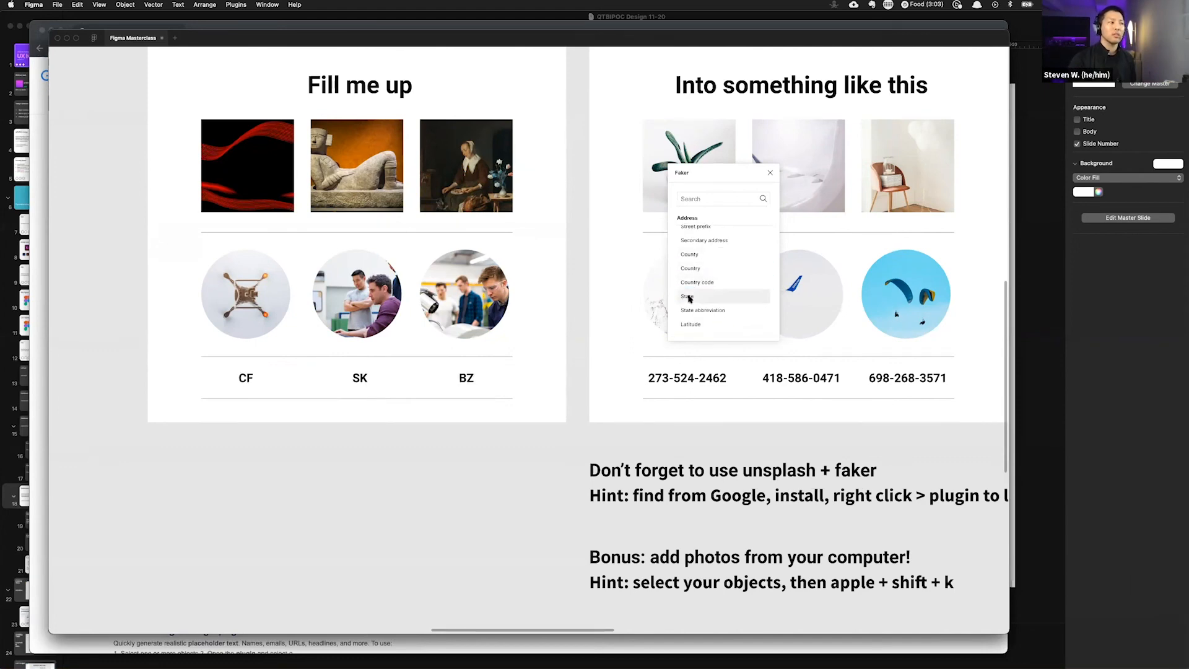
{"action": "scroll", "coordinate": [688, 279], "scroll_direction": "down", "scroll_amount": 2}
{"action": "left_click", "coordinate": [689, 279]}
{"action": "scroll", "coordinate": [692, 286], "scroll_direction": "down", "scroll_amount": 2}
{"action": "left_click", "coordinate": [696, 291]}
{"action": "scroll", "coordinate": [698, 275], "scroll_direction": "down", "scroll_amount": 2}
{"action": "left_click", "coordinate": [694, 273]}
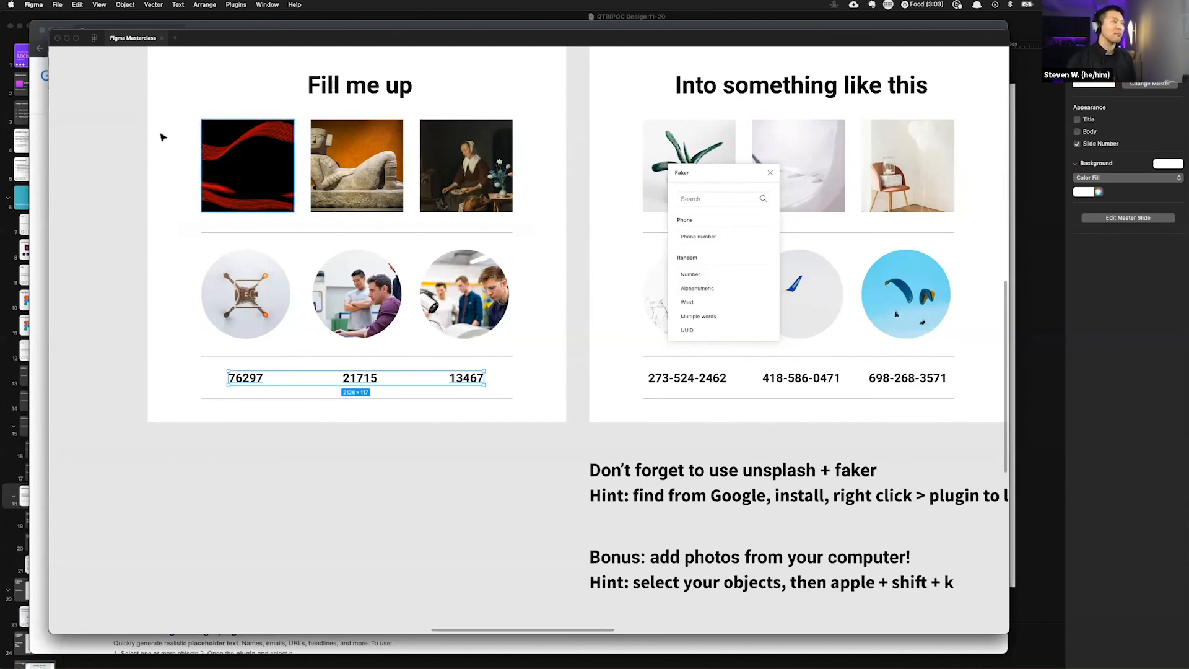
{"action": "left_click", "coordinate": [152, 166]}
{"action": "left_click_drag", "start_coordinate": [156, 162], "coordinate": [262, 180]}
{"action": "key", "text": "super+z"}
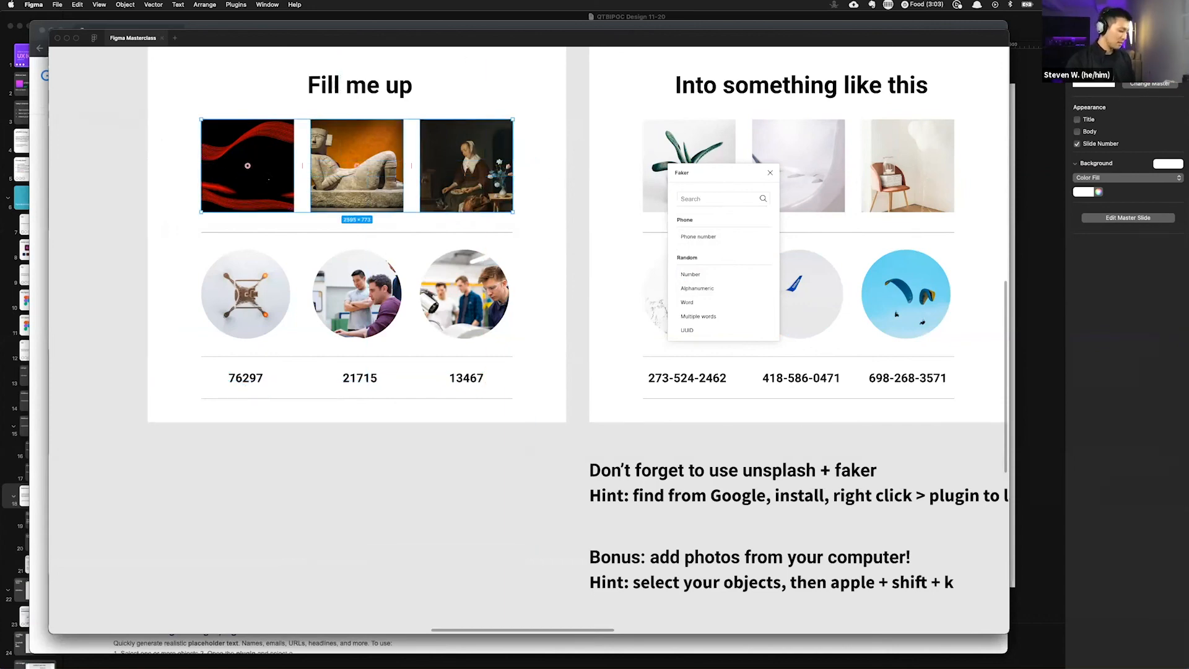
Step: Demonstrate selecting the image row, the circle row and the whole left layout in turn
{"action": "left_click_drag", "start_coordinate": [156, 301], "coordinate": [590, 302]}
{"action": "left_click", "coordinate": [542, 350]}
{"action": "left_click", "coordinate": [440, 312]}
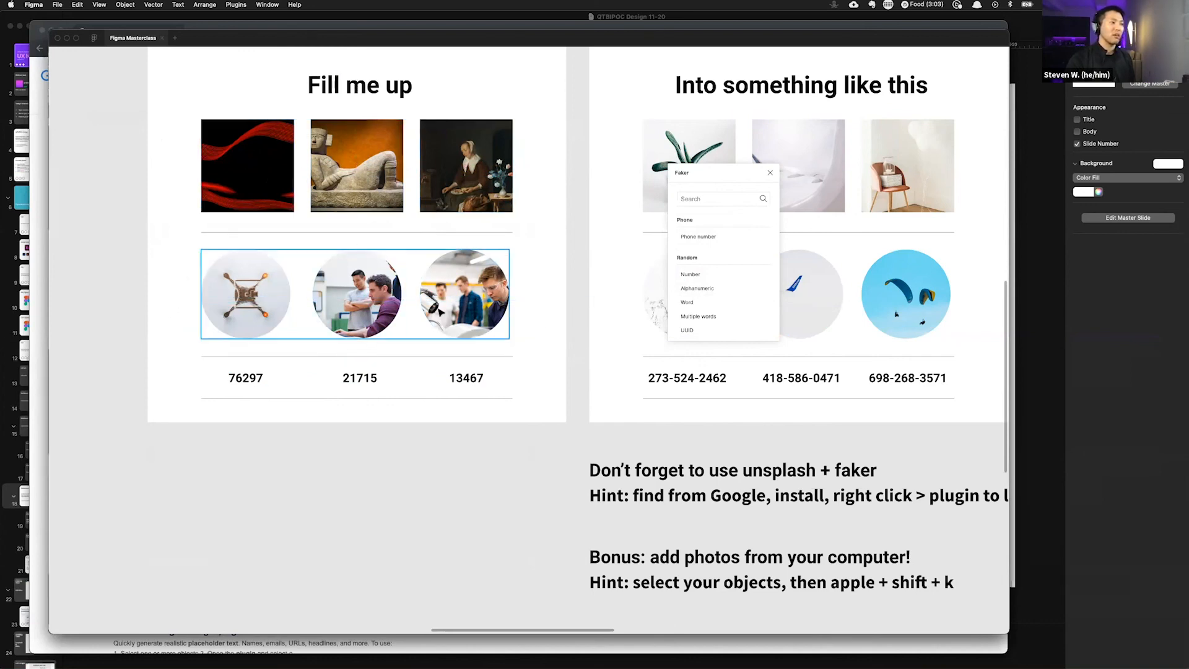
{"action": "left_click_drag", "start_coordinate": [449, 267], "coordinate": [459, 325]}
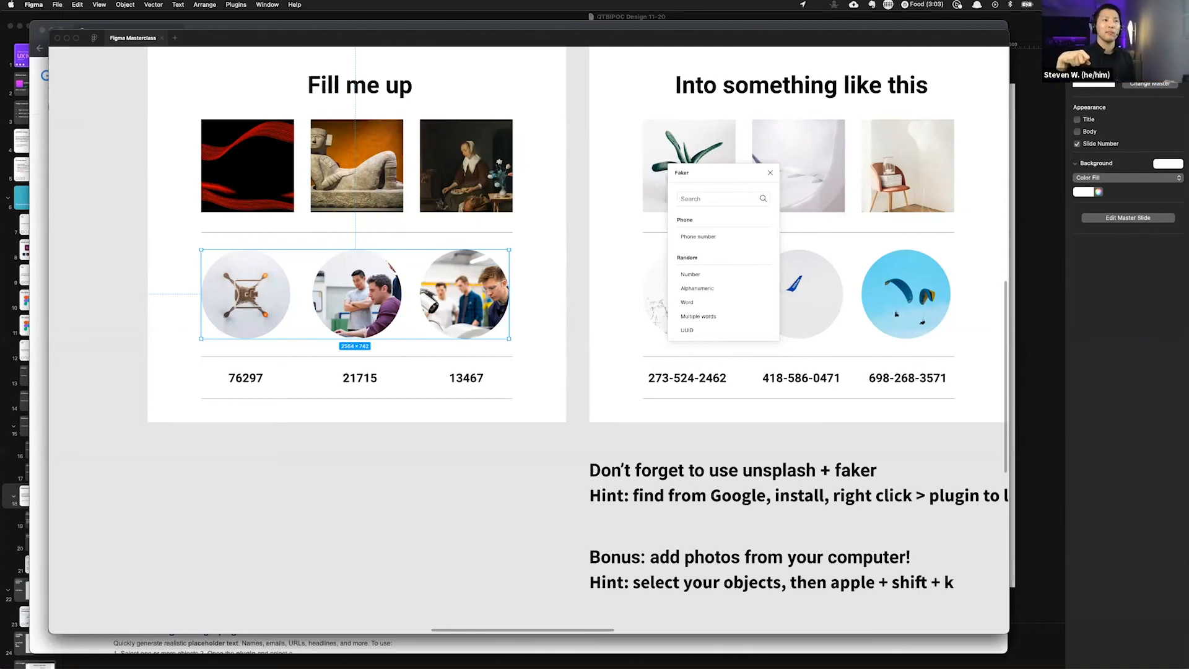
{"action": "left_click", "coordinate": [542, 269]}
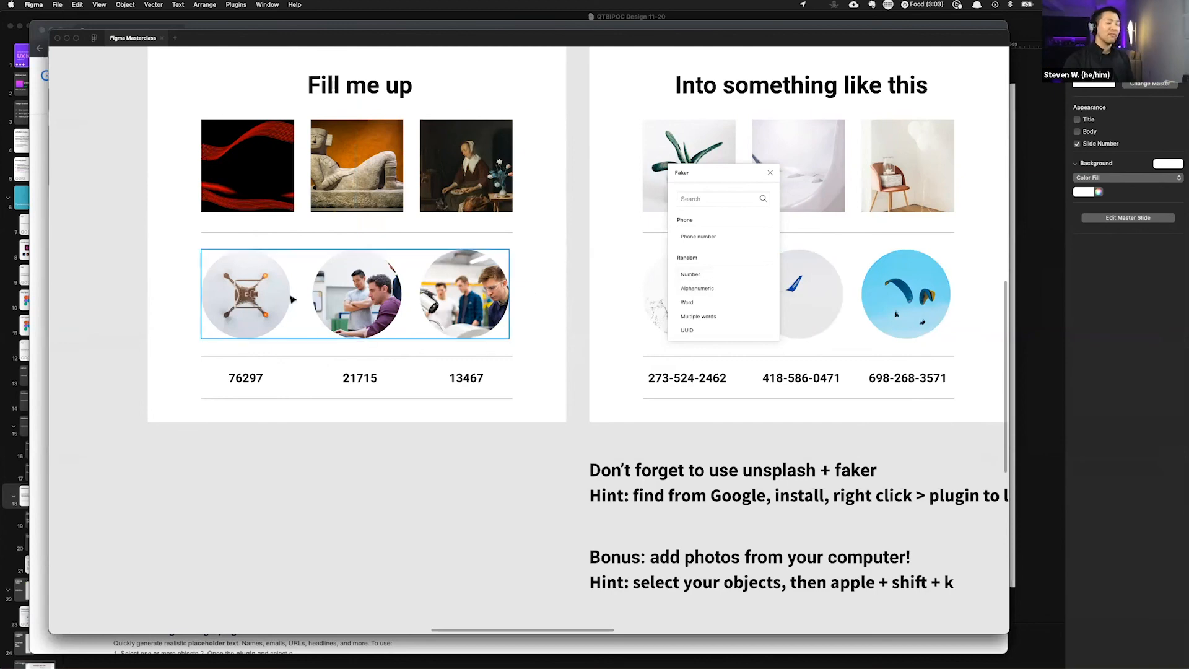
{"action": "left_click", "coordinate": [309, 335]}
{"action": "left_click", "coordinate": [246, 431]}
{"action": "left_click", "coordinate": [247, 165]}
{"action": "left_click_drag", "start_coordinate": [233, 85], "coordinate": [242, 410]}
{"action": "left_click", "coordinate": [257, 404]}
{"action": "left_click", "coordinate": [330, 197]}
{"action": "left_click", "coordinate": [333, 225]}
{"action": "left_click", "coordinate": [339, 273]}
{"action": "left_click", "coordinate": [248, 164]}
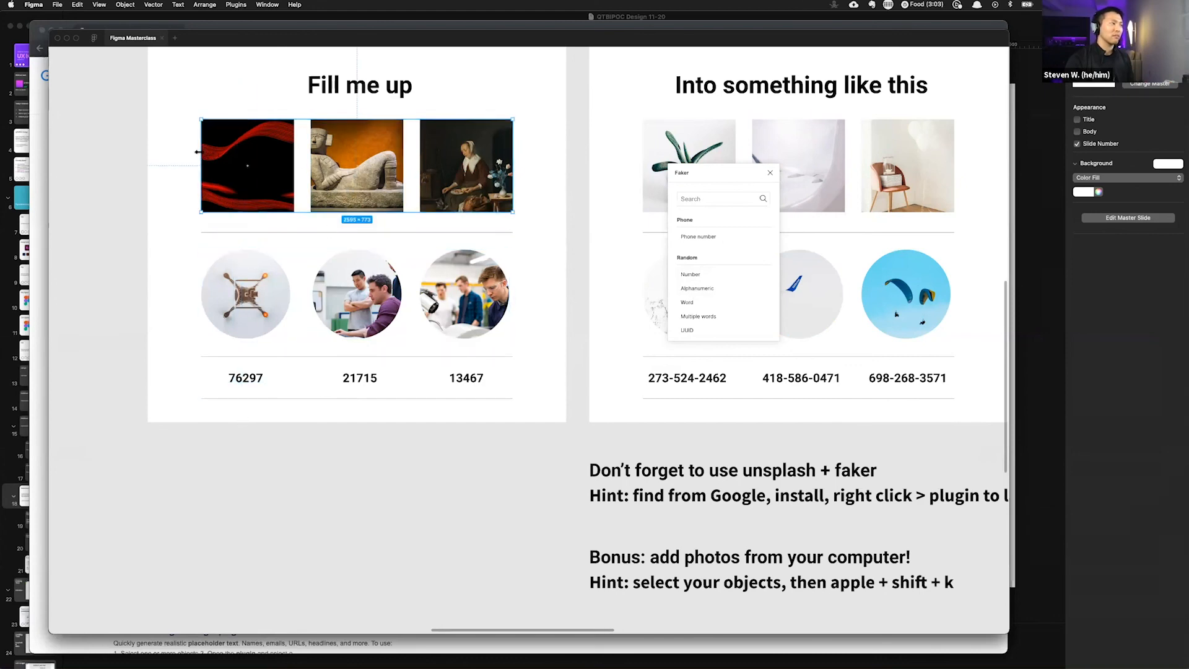
{"action": "left_click", "coordinate": [248, 278]}
{"action": "left_click", "coordinate": [151, 179]}
{"action": "left_click_drag", "start_coordinate": [173, 198], "coordinate": [498, 163]}
{"action": "left_click", "coordinate": [529, 196]}
{"action": "left_click", "coordinate": [199, 186]}
{"action": "left_click_drag", "start_coordinate": [251, 82], "coordinate": [245, 477]}
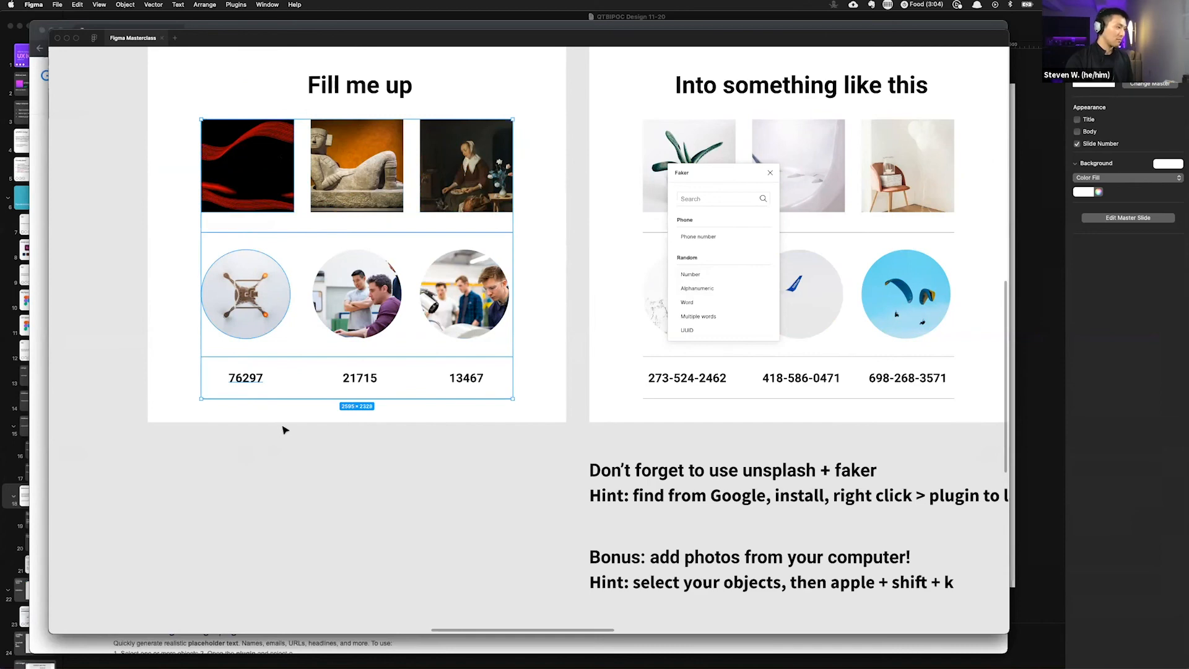
{"action": "left_click", "coordinate": [362, 297]}
{"action": "left_click", "coordinate": [376, 197], "text": "shift"}
{"action": "left_click", "coordinate": [452, 186]}
{"action": "left_click", "coordinate": [480, 268], "text": "shift"}
{"action": "left_click", "coordinate": [544, 272]}
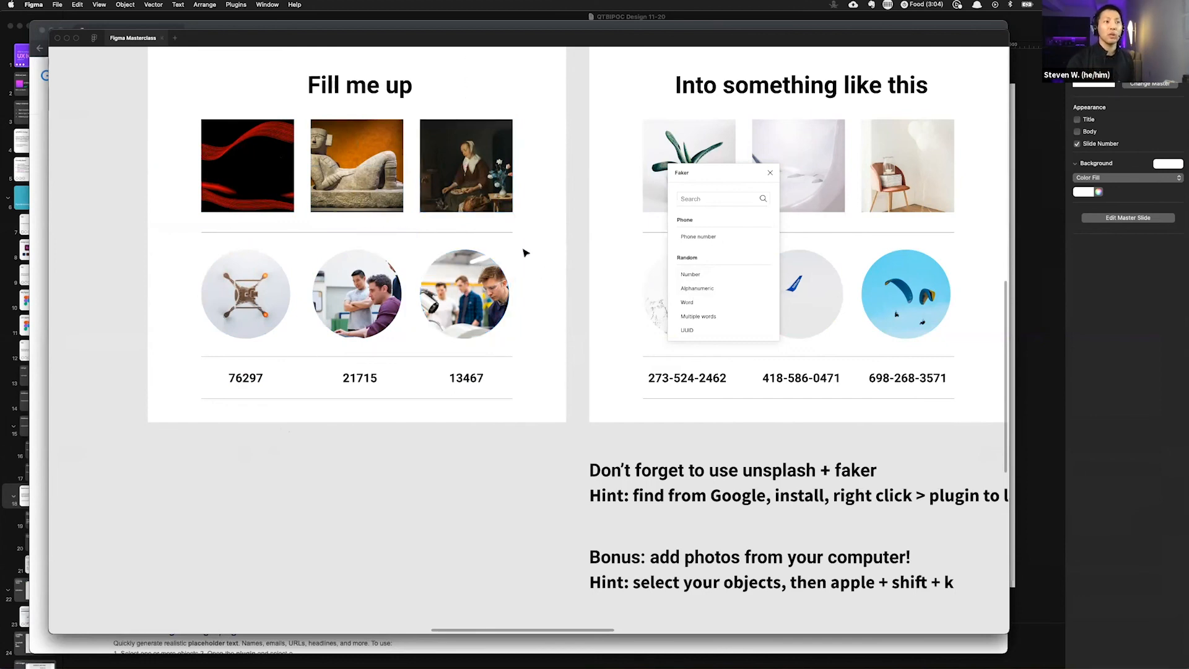
{"action": "left_click", "coordinate": [496, 200]}
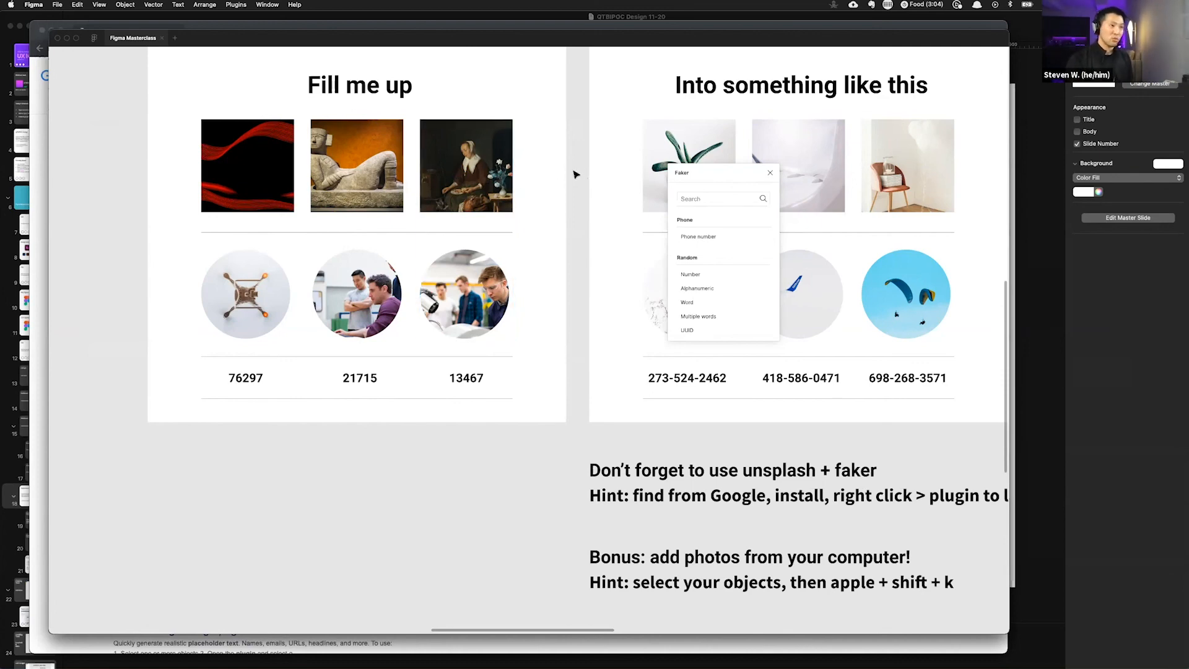
{"action": "left_click_drag", "start_coordinate": [568, 171], "coordinate": [146, 171]}
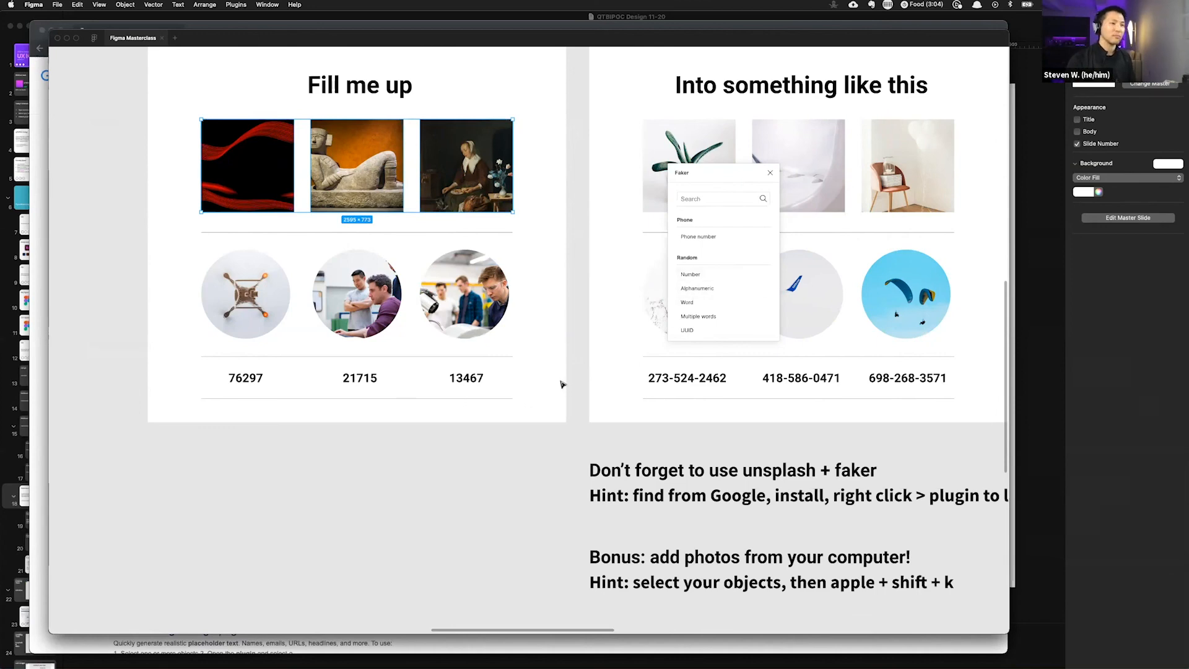
Step: Select the right layout's three top photos and choose download-1.jpg and download.jpg from the Desktop to place
{"action": "scroll", "coordinate": [424, 372], "scroll_direction": "down", "scroll_amount": 3}
{"action": "scroll", "coordinate": [421, 371], "scroll_direction": "right", "scroll_amount": 4}
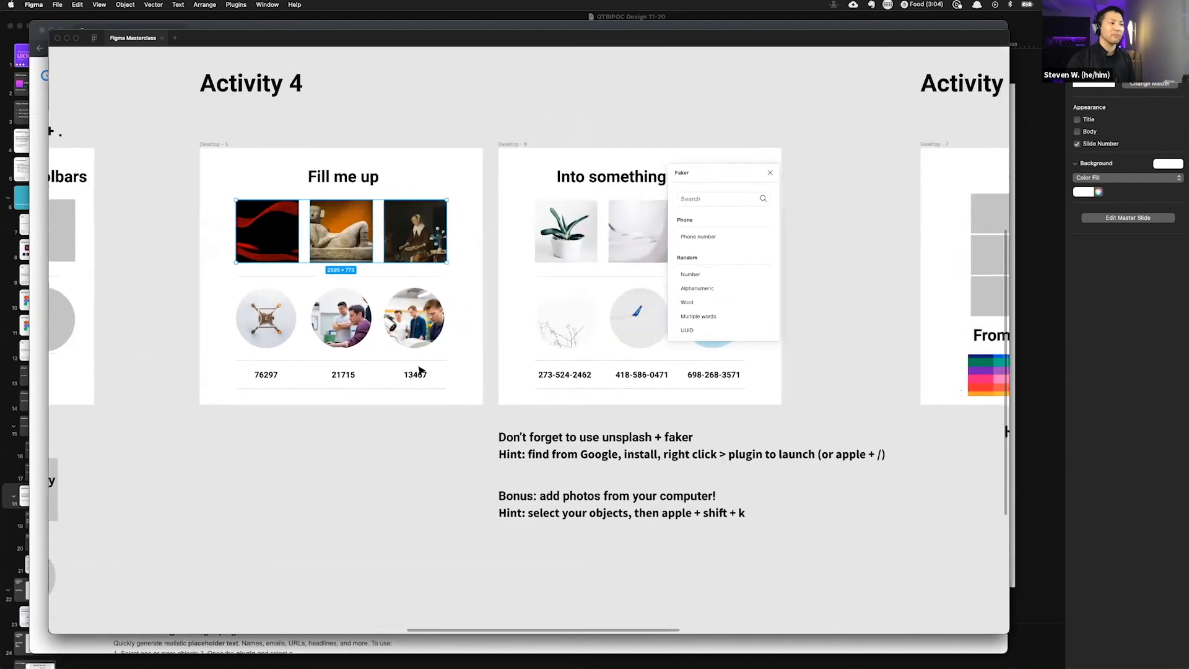
{"action": "scroll", "coordinate": [421, 371], "scroll_direction": "down", "scroll_amount": 1}
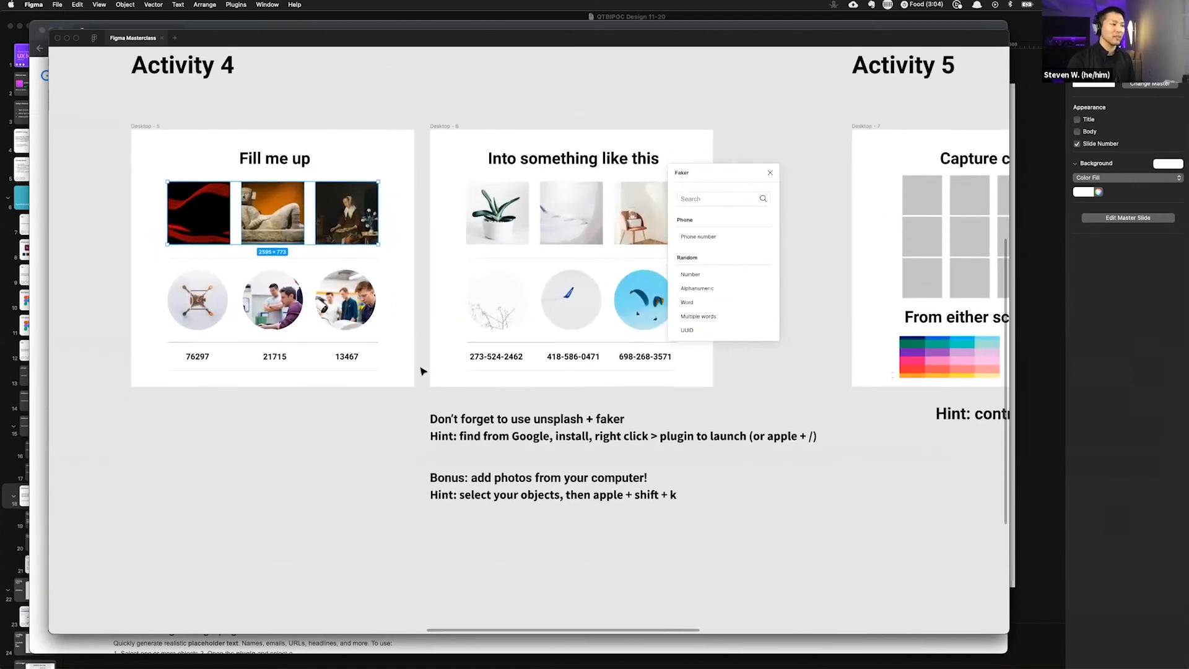
{"action": "scroll", "coordinate": [421, 370], "scroll_direction": "right", "scroll_amount": 3}
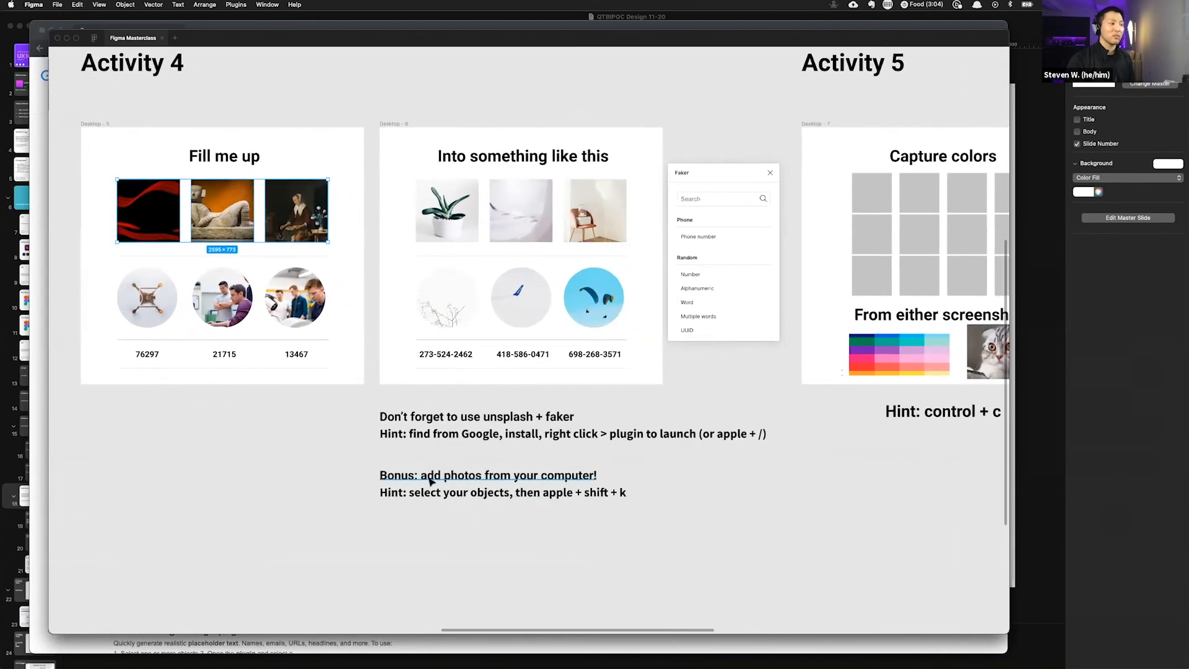
{"action": "scroll", "coordinate": [523, 223], "scroll_direction": "up", "scroll_amount": 3}
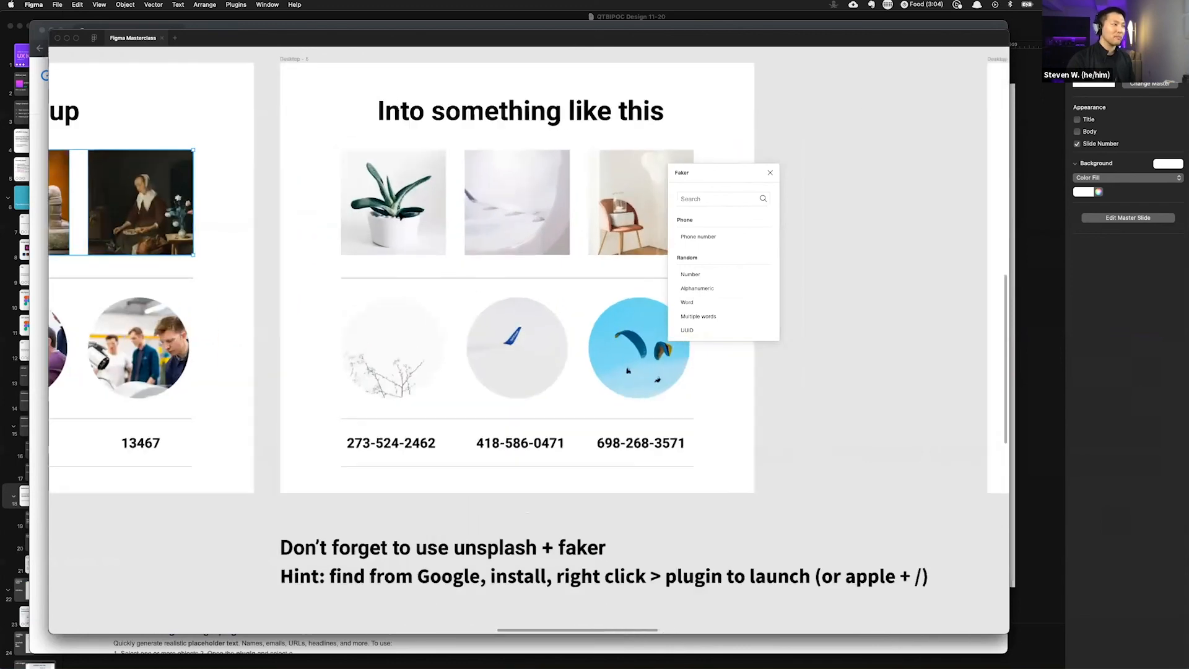
{"action": "left_click", "coordinate": [418, 216]}
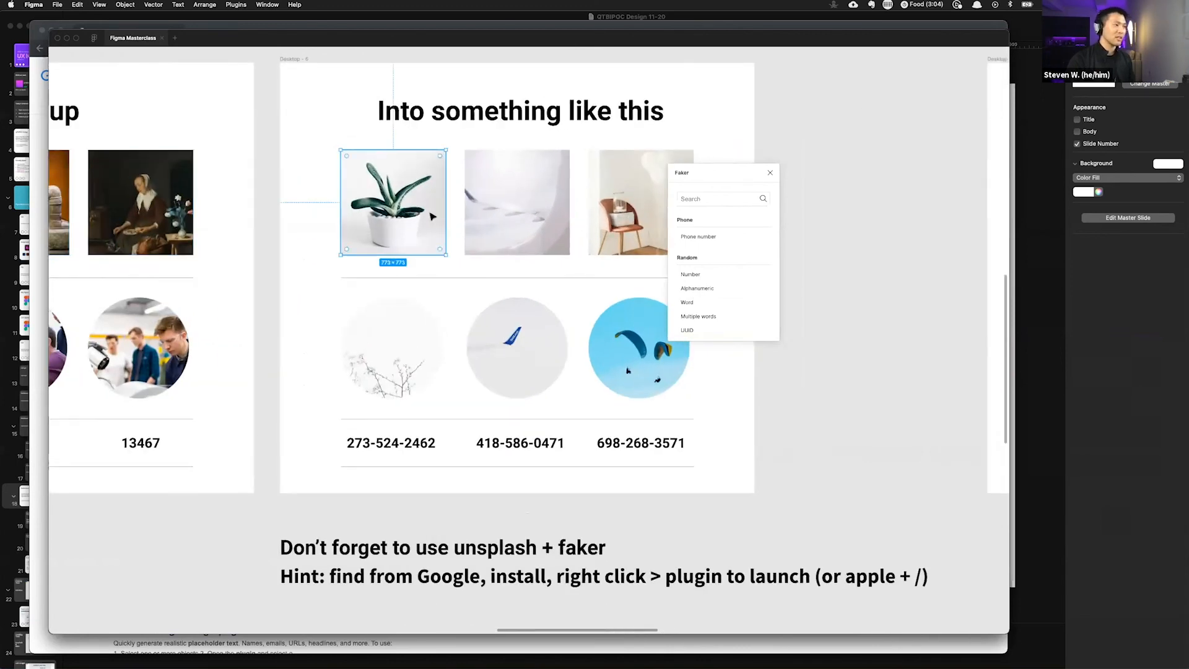
{"action": "left_click", "coordinate": [519, 214], "text": "shift"}
{"action": "left_click", "coordinate": [601, 205], "text": "shift"}
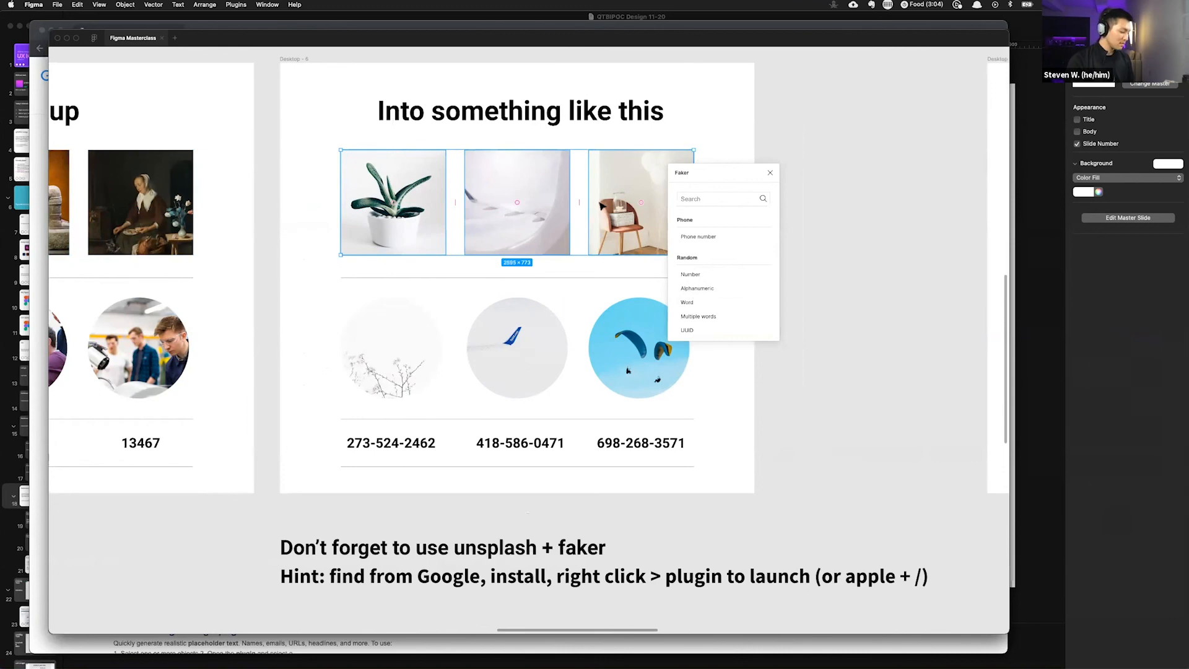
{"action": "scroll", "coordinate": [594, 244], "scroll_direction": "down", "scroll_amount": 3}
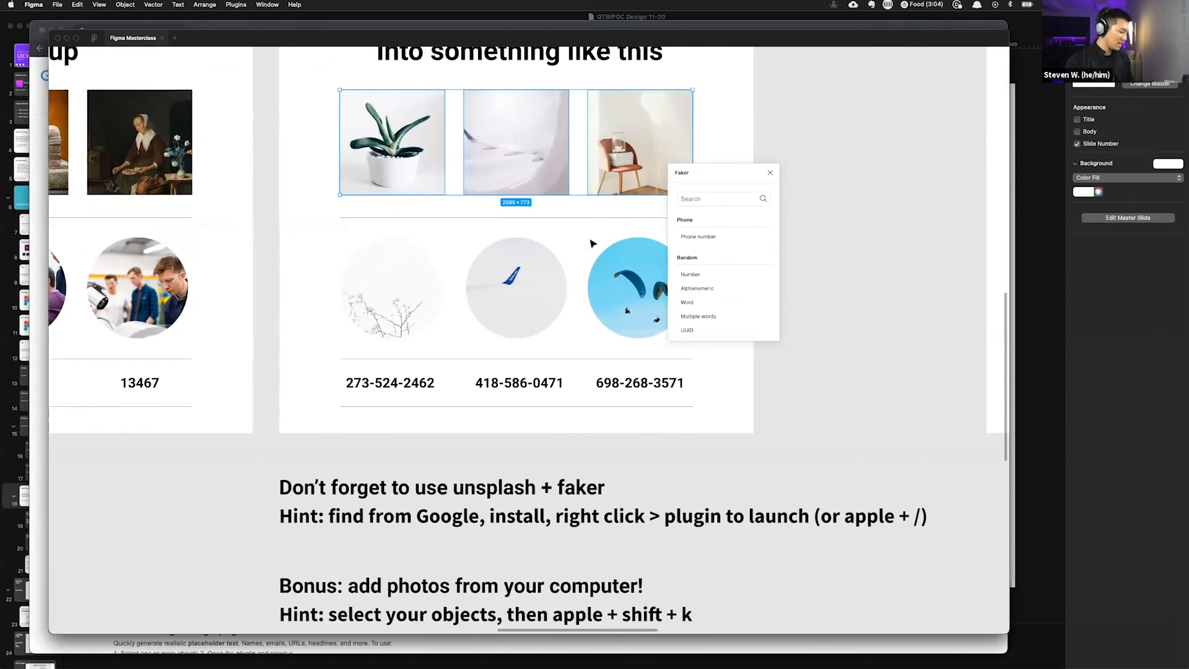
{"action": "scroll", "coordinate": [592, 244], "scroll_direction": "up", "scroll_amount": 1}
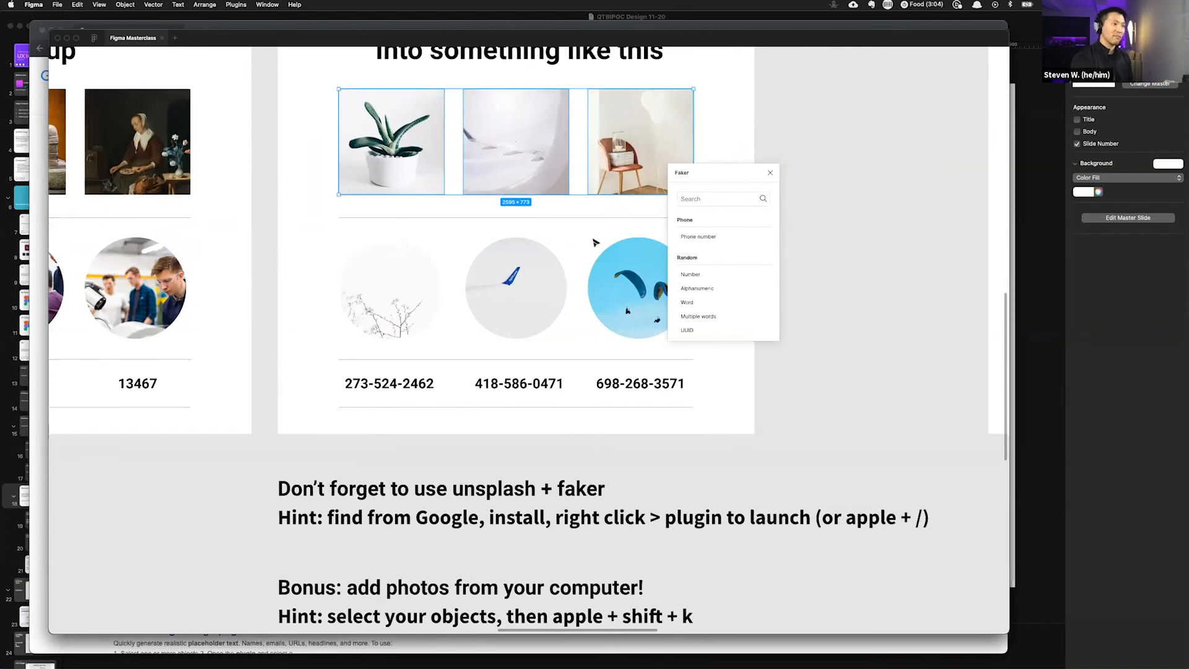
{"action": "key", "text": "super+shift+k"}
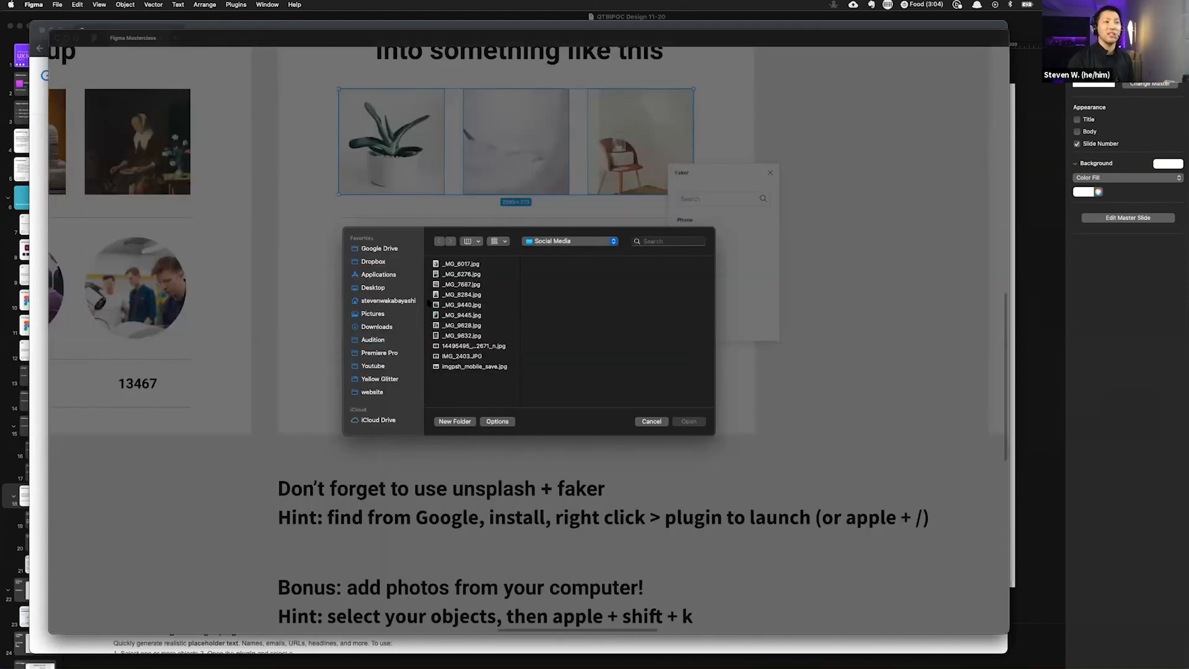
{"action": "left_click", "coordinate": [376, 288]}
{"action": "scroll", "coordinate": [461, 326], "scroll_direction": "down", "scroll_amount": 5}
{"action": "scroll", "coordinate": [462, 324], "scroll_direction": "up", "scroll_amount": 5}
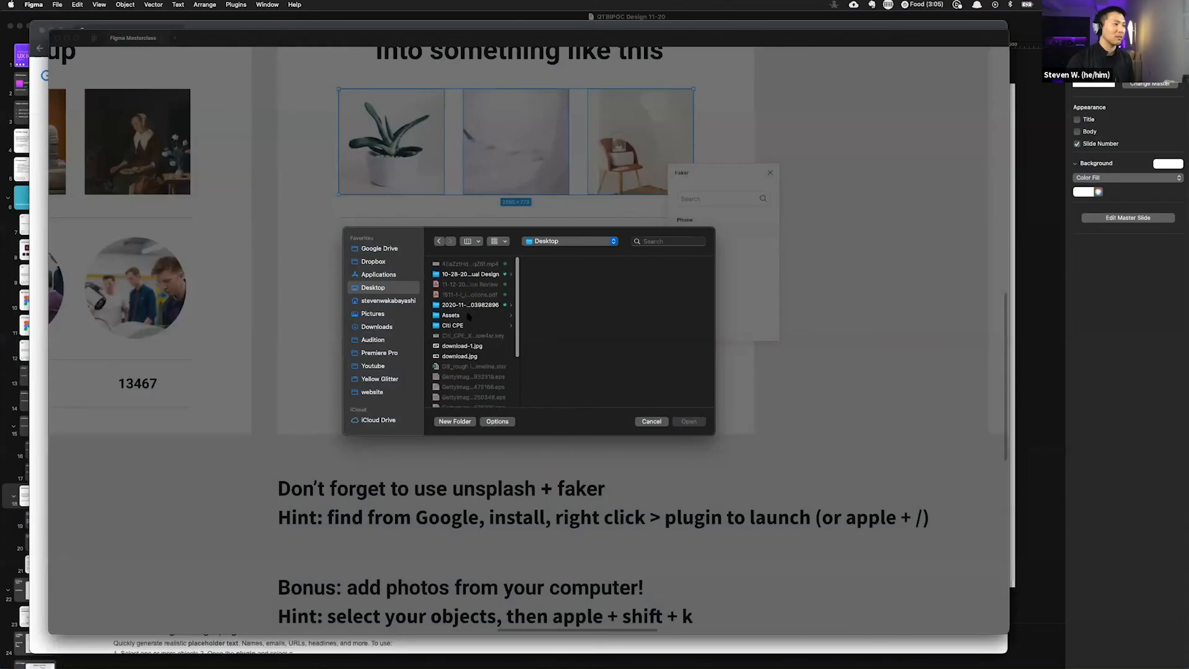
{"action": "scroll", "coordinate": [466, 317], "scroll_direction": "up", "scroll_amount": 3}
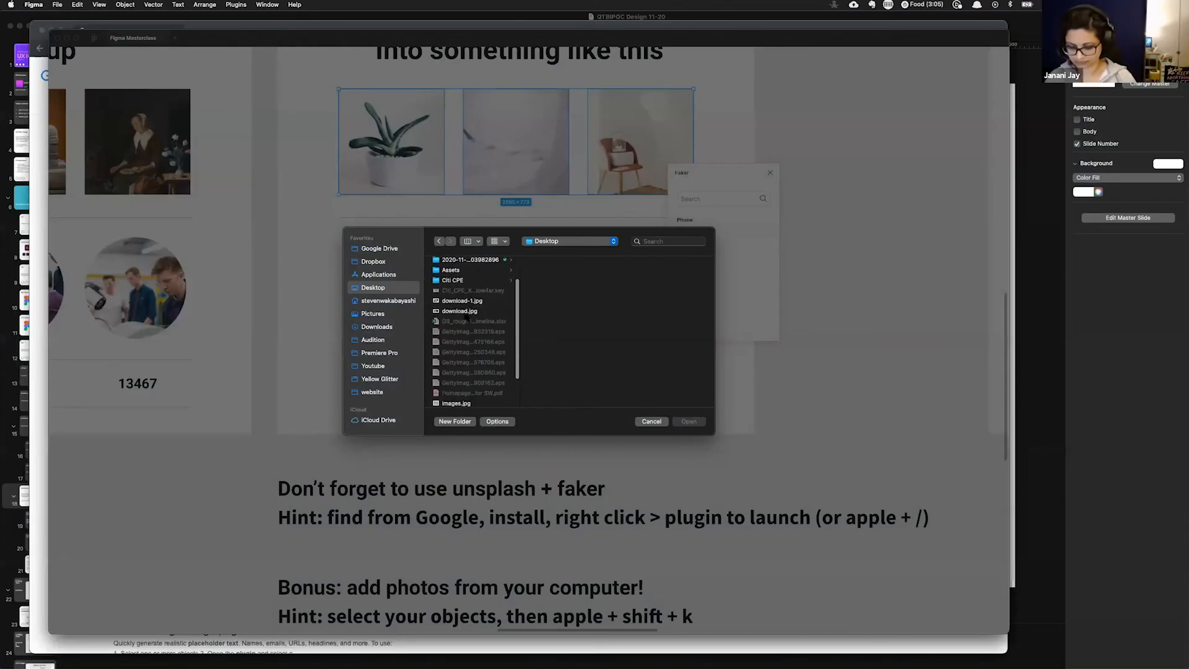
{"action": "left_click", "coordinate": [464, 301]}
{"action": "left_click", "coordinate": [465, 311], "text": "shift"}
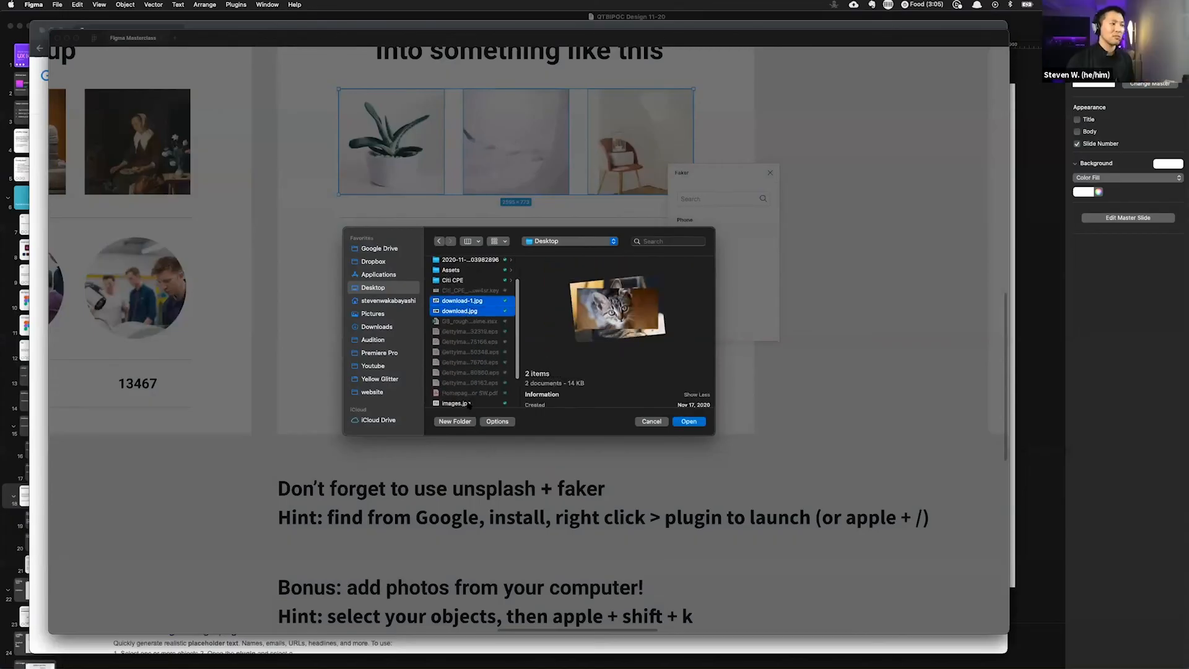
{"action": "left_click", "coordinate": [693, 422]}
Step: Place the chosen images into the three selected photo frames
{"action": "scroll", "coordinate": [741, 323], "scroll_direction": "up", "scroll_amount": 3}
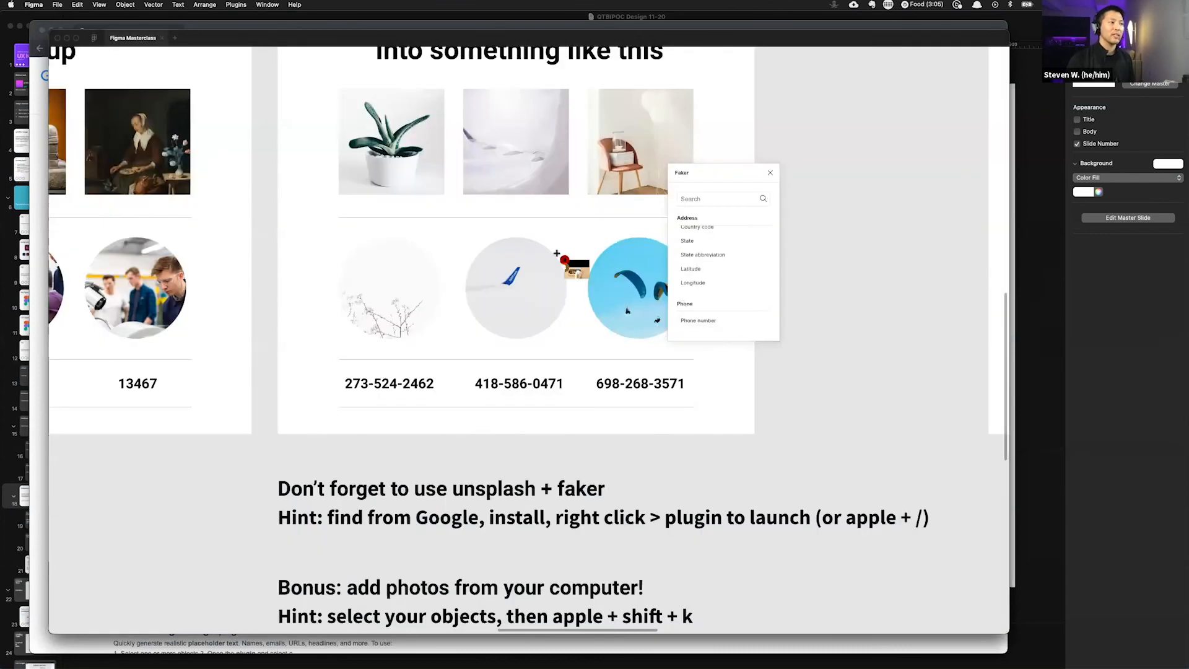
{"action": "left_click", "coordinate": [410, 142]}
{"action": "left_click", "coordinate": [470, 139]}
{"action": "left_click", "coordinate": [618, 138]}
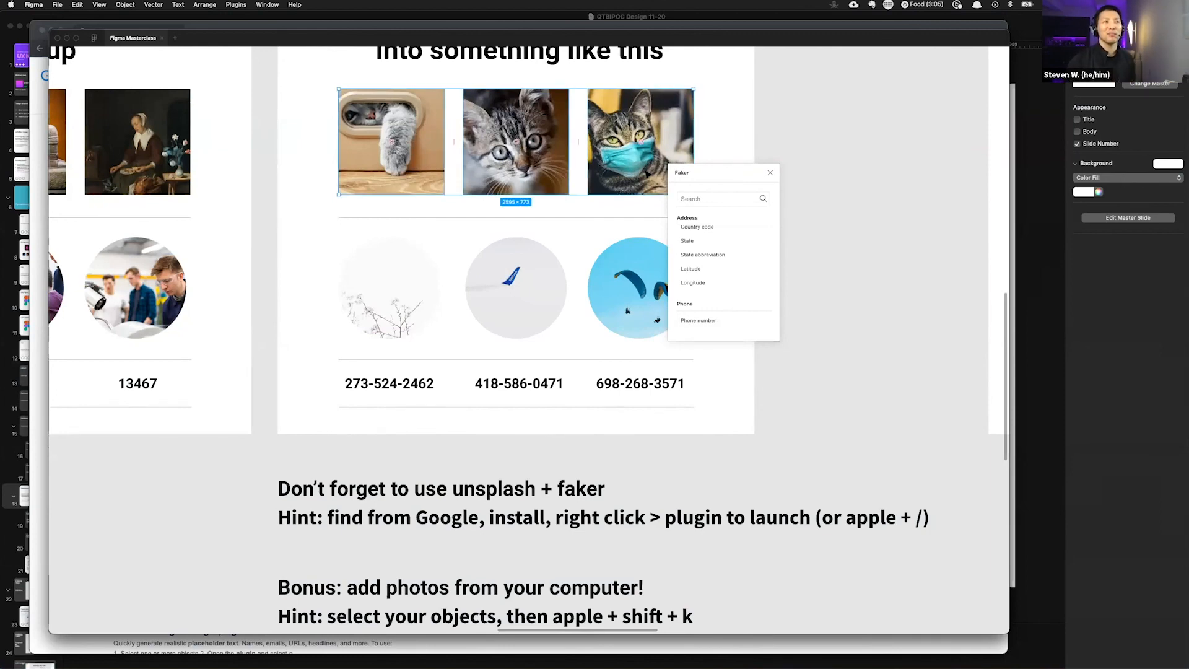
Step: Browse the canvas over to the Activity 5 color-capture and color-style slides
{"action": "scroll", "coordinate": [641, 217], "scroll_direction": "up", "scroll_amount": 3}
{"action": "scroll", "coordinate": [635, 259], "scroll_direction": "right", "scroll_amount": 3}
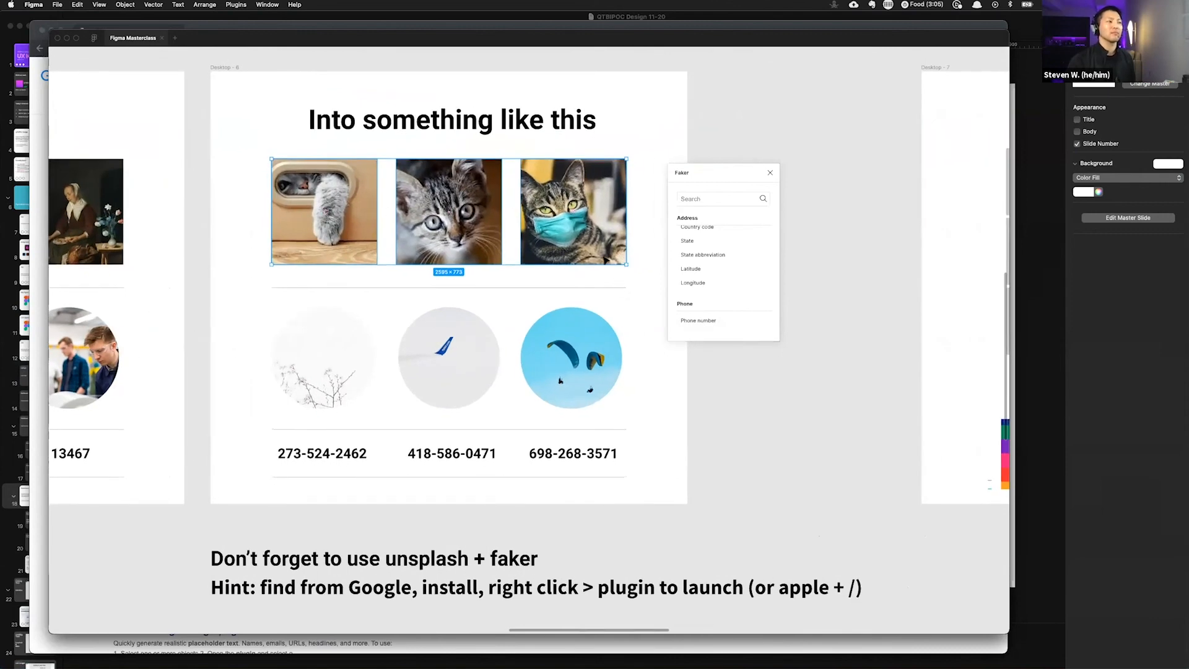
{"action": "scroll", "coordinate": [578, 227], "scroll_direction": "right", "scroll_amount": 2}
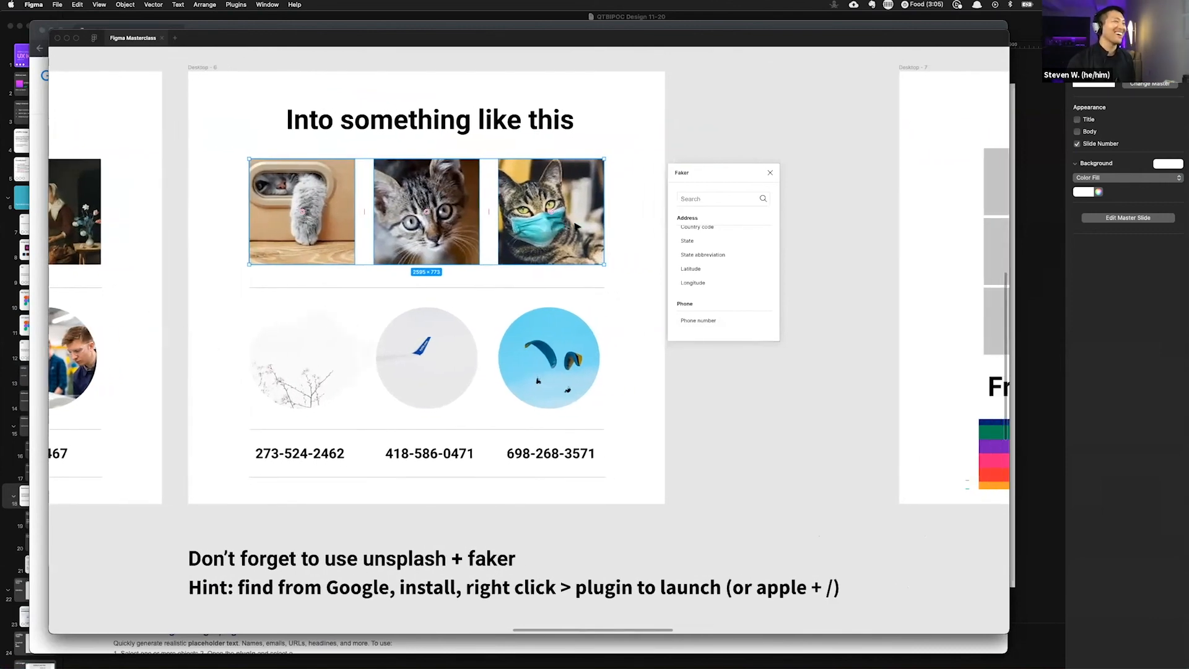
{"action": "scroll", "coordinate": [577, 226], "scroll_direction": "right", "scroll_amount": 2}
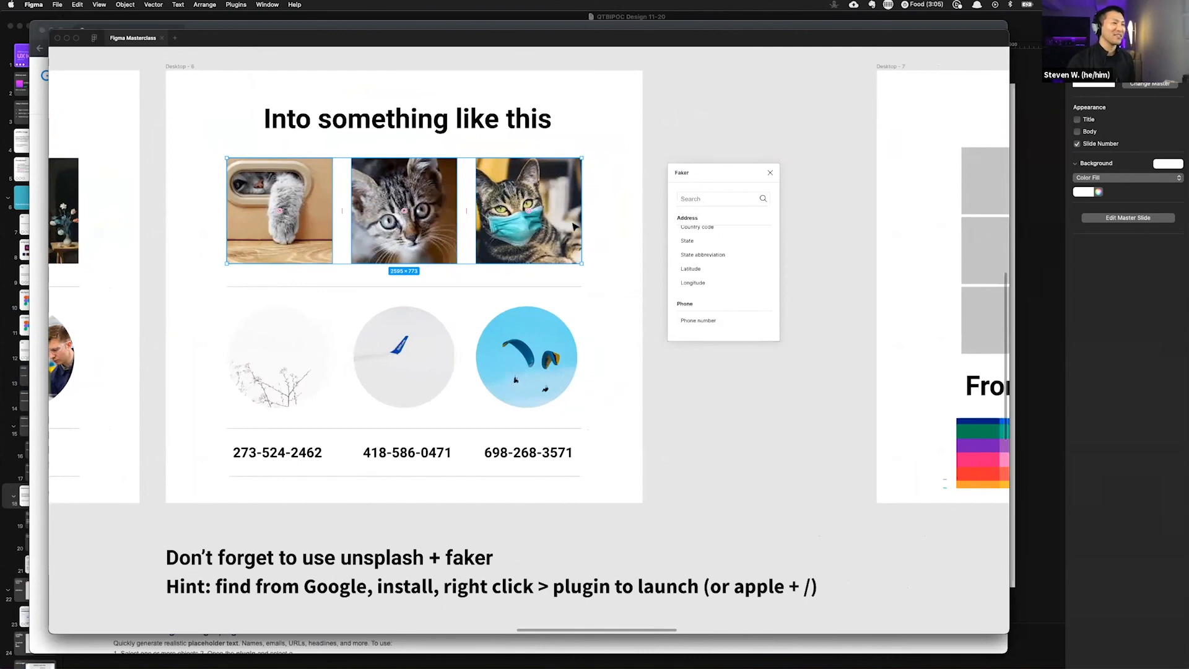
{"action": "scroll", "coordinate": [576, 227], "scroll_direction": "down", "scroll_amount": 5}
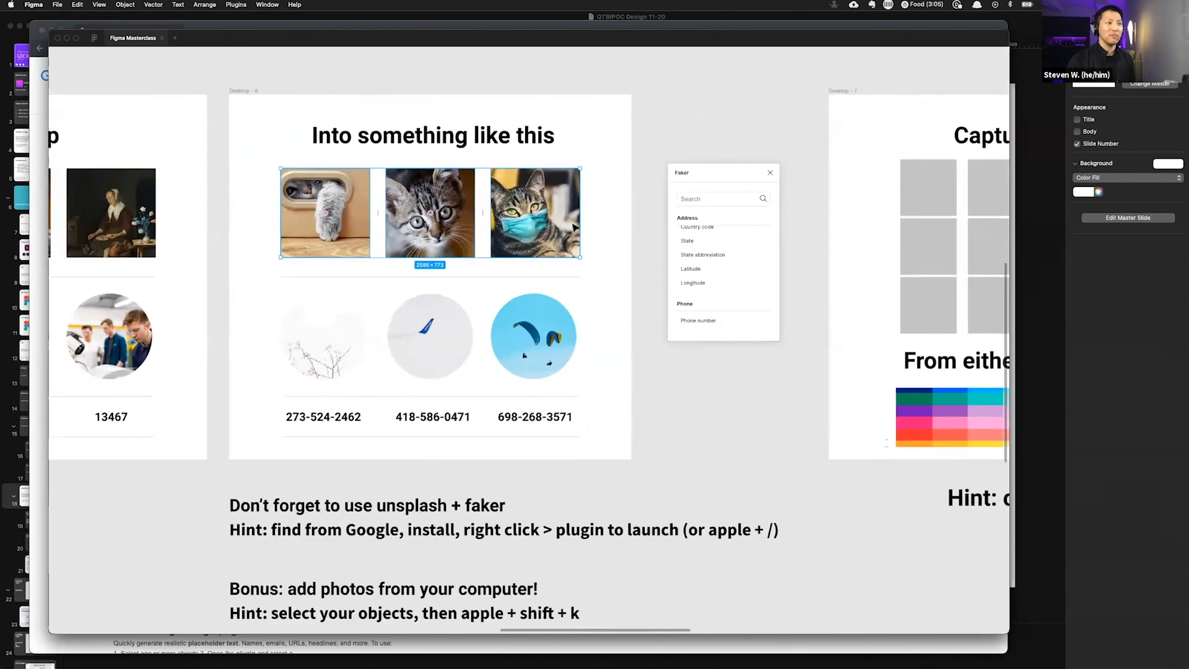
{"action": "scroll", "coordinate": [569, 223], "scroll_direction": "right", "scroll_amount": 10}
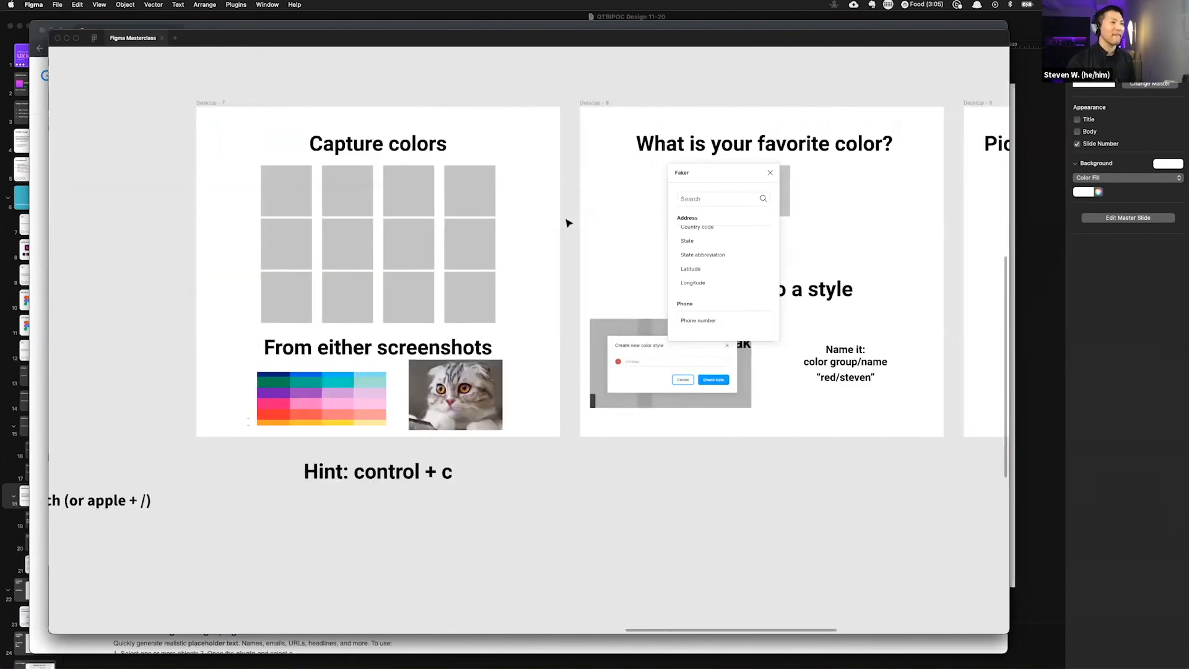
{"action": "scroll", "coordinate": [569, 223], "scroll_direction": "down", "scroll_amount": 3}
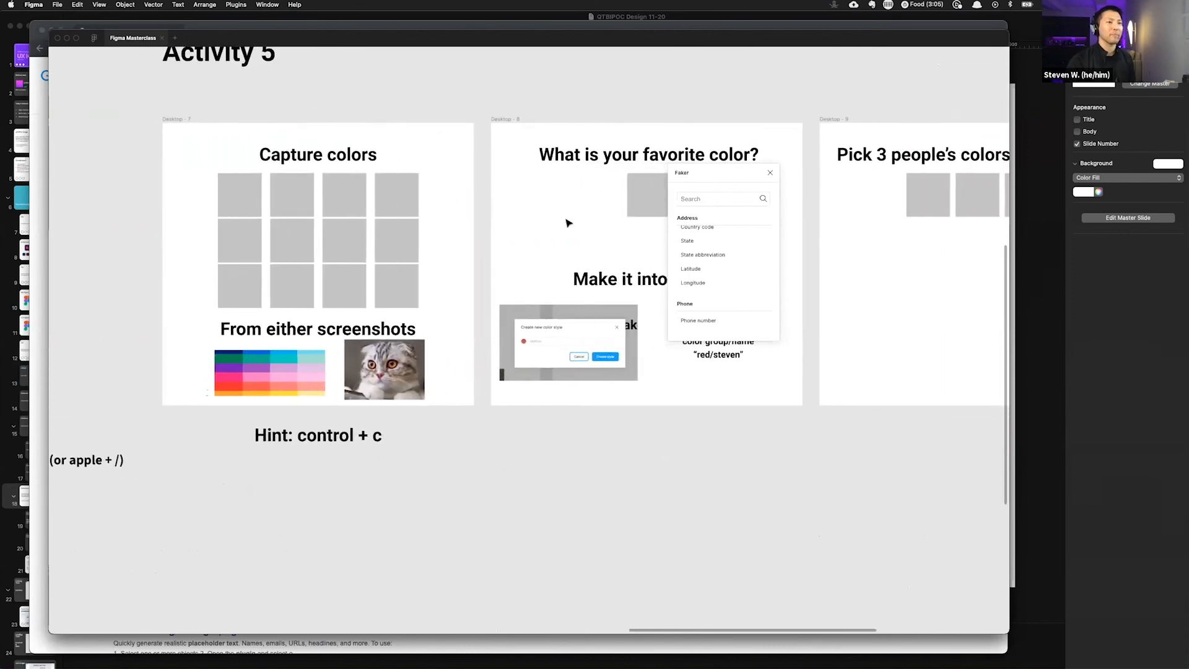
{"action": "scroll", "coordinate": [568, 223], "scroll_direction": "right", "scroll_amount": 2}
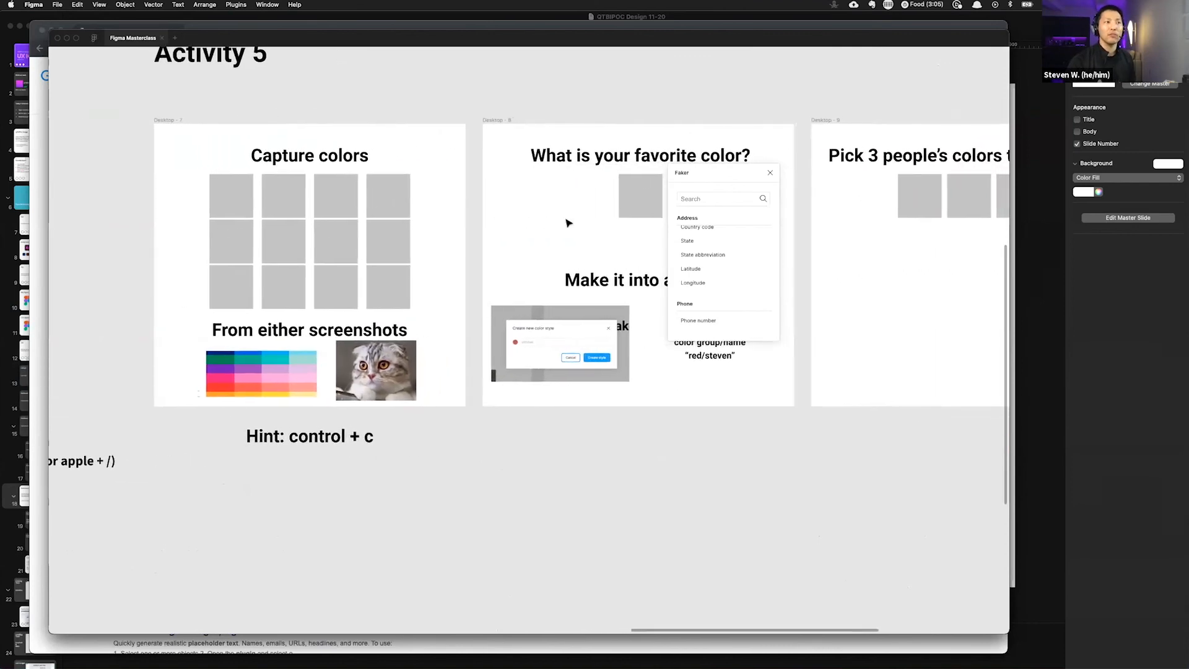
{"action": "scroll", "coordinate": [568, 223], "scroll_direction": "right", "scroll_amount": 5}
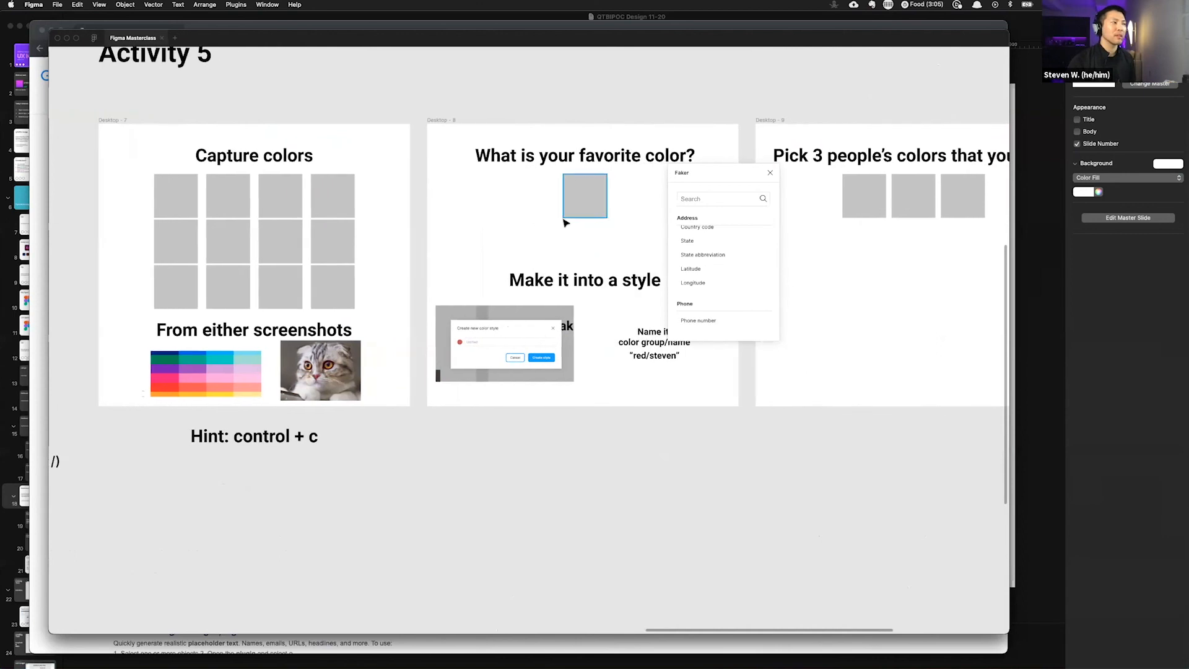
{"action": "scroll", "coordinate": [566, 220], "scroll_direction": "left", "scroll_amount": 3}
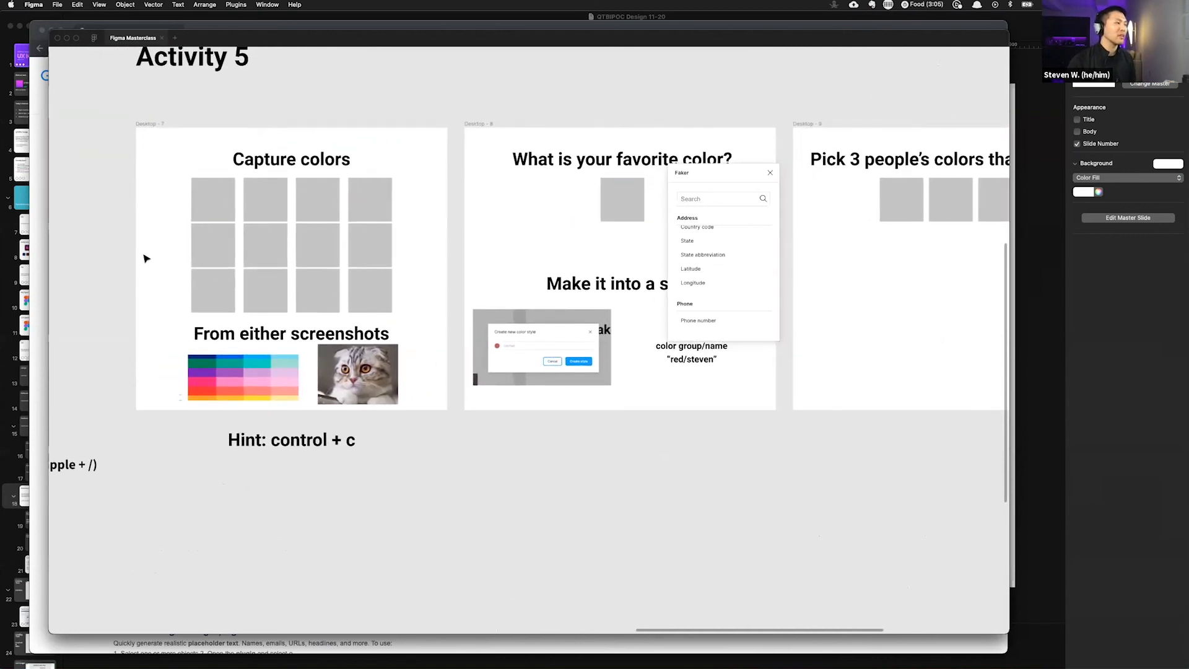
Step: Close the Faker plugin window over the Activity 5 slides
{"action": "scroll", "coordinate": [93, 131], "scroll_direction": "up", "scroll_amount": 5}
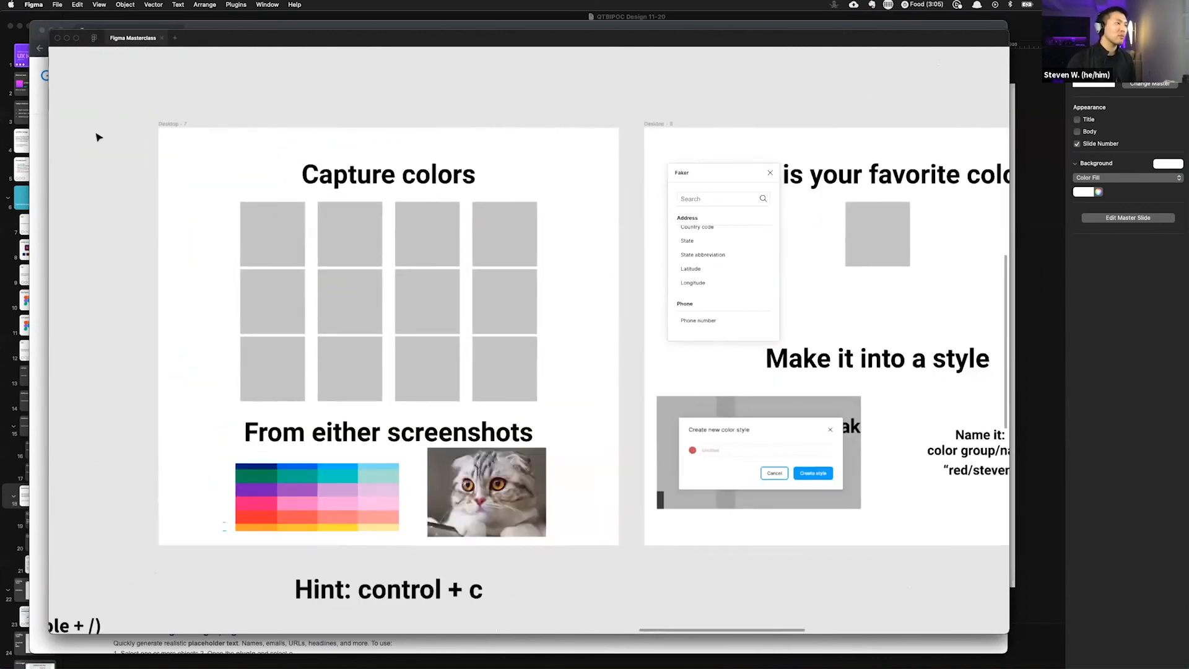
{"action": "left_click", "coordinate": [769, 172]}
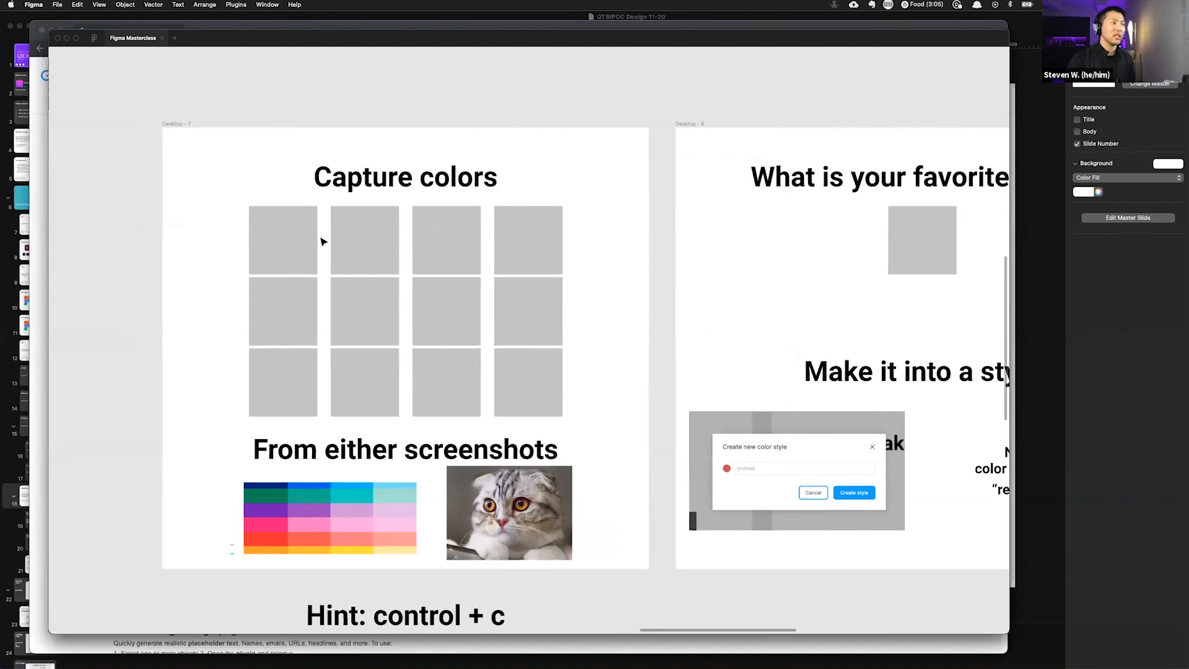
{"action": "scroll", "coordinate": [332, 297], "scroll_direction": "down", "scroll_amount": 3}
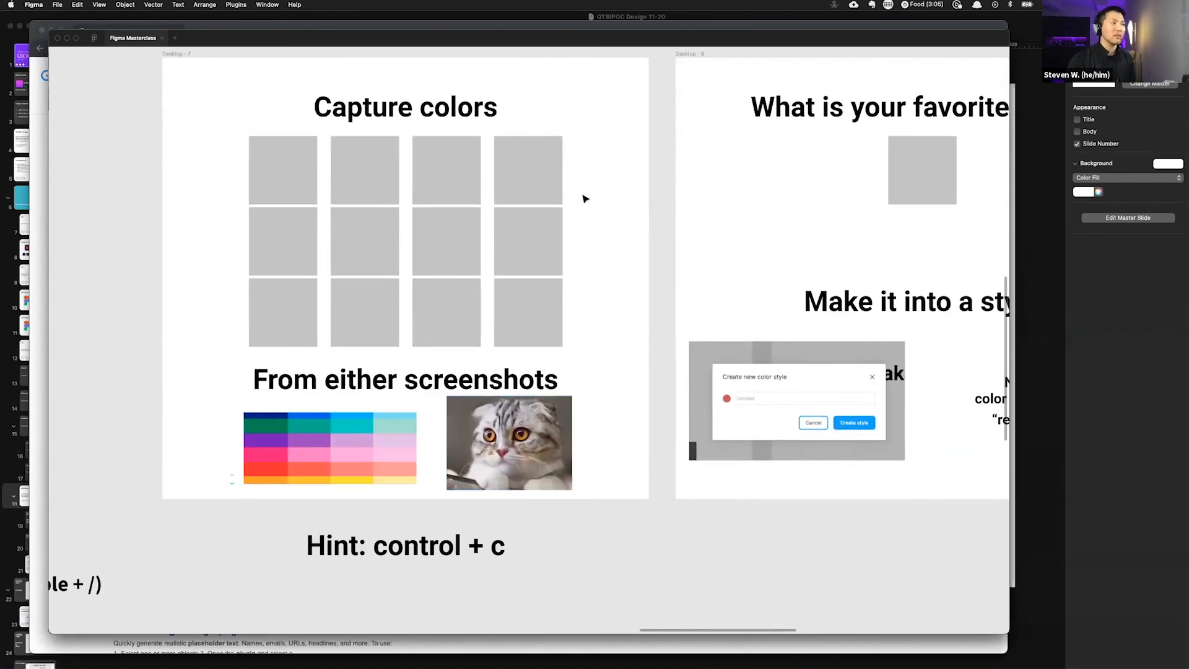
Step: Fill the top row of four gray squares with colors sampled from the palette screenshot using the eyedropper
{"action": "left_click", "coordinate": [310, 172]}
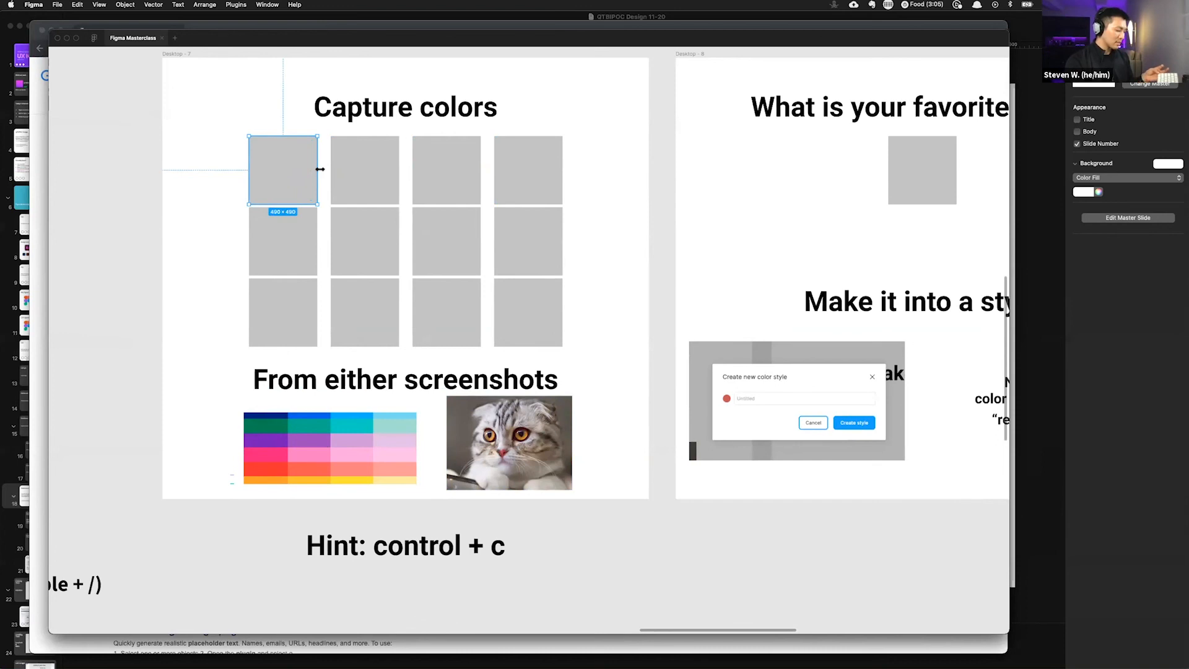
{"action": "key", "text": "i"}
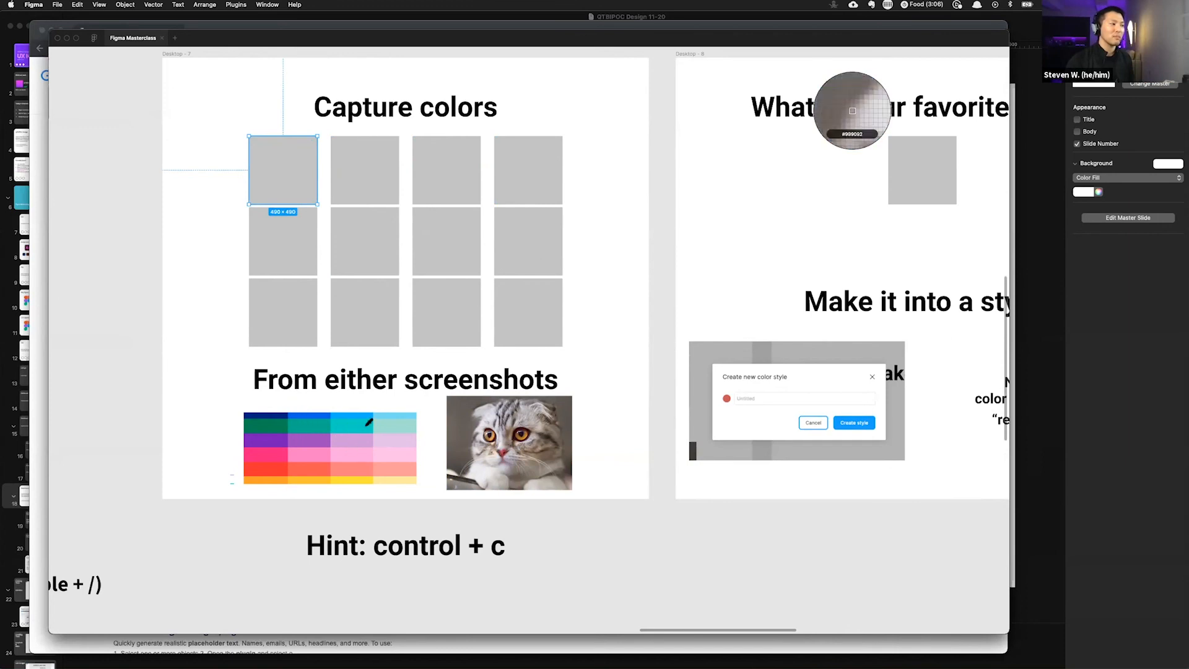
{"action": "left_click", "coordinate": [277, 423]}
{"action": "left_click", "coordinate": [387, 179]}
{"action": "key", "text": "i"}
{"action": "left_click", "coordinate": [327, 421]}
{"action": "left_click", "coordinate": [457, 181]}
{"action": "key", "text": "i"}
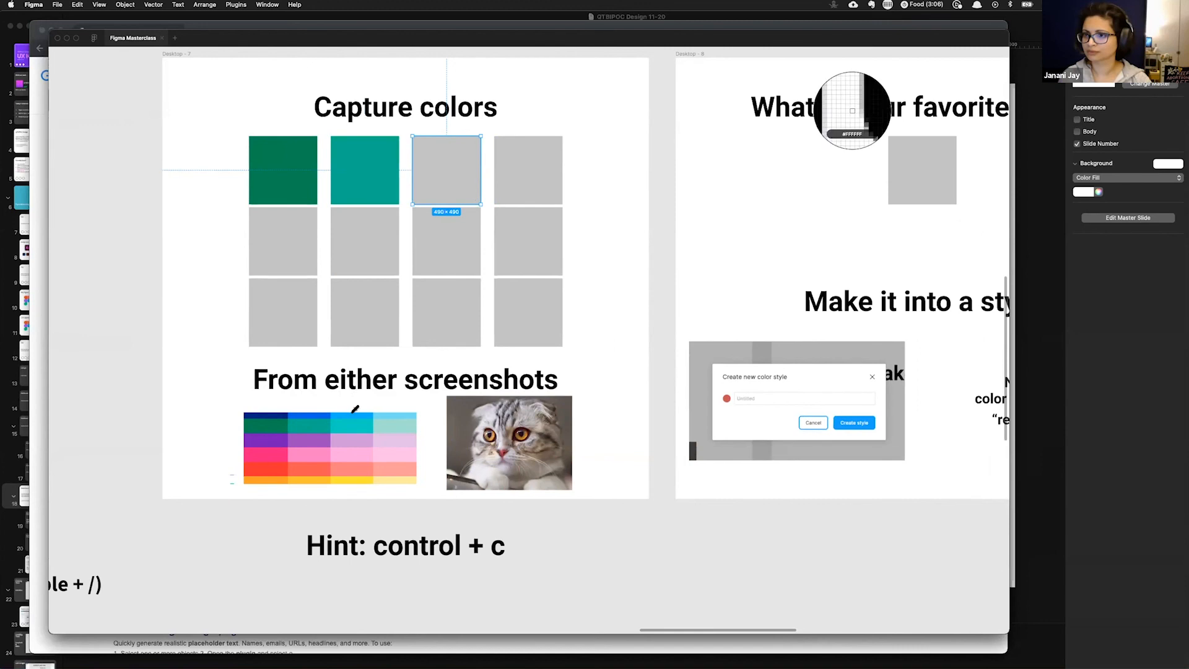
{"action": "left_click", "coordinate": [353, 419]}
{"action": "left_click", "coordinate": [540, 162]}
{"action": "key", "text": "i"}
{"action": "left_click", "coordinate": [394, 410]}
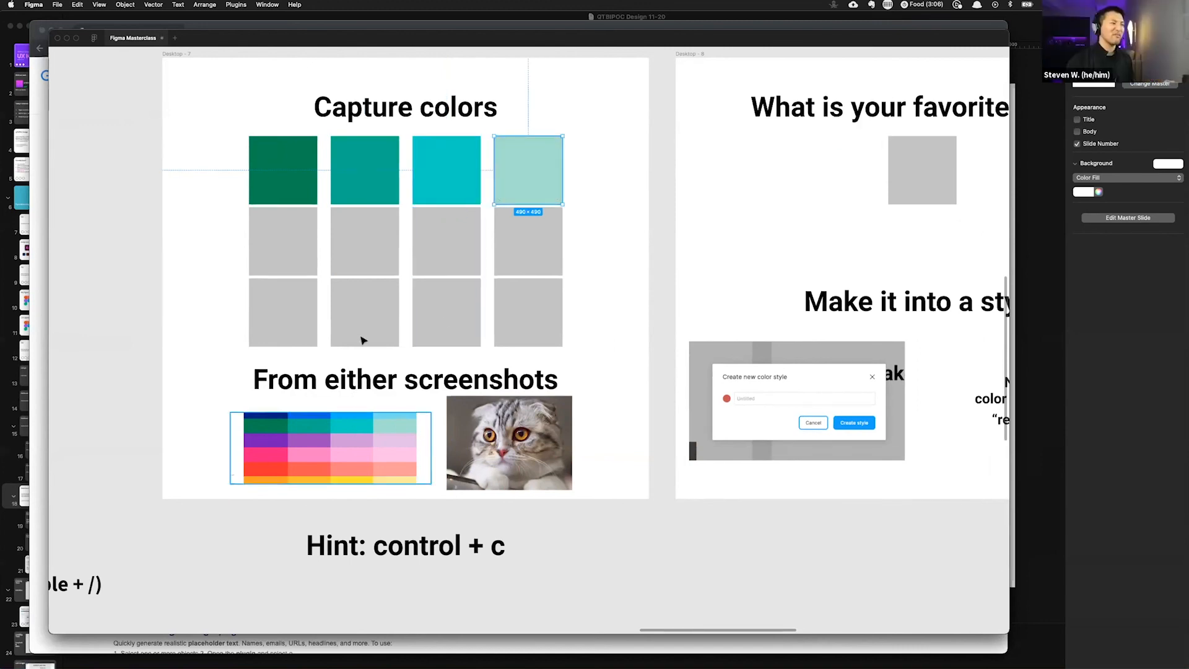
Step: Fill the middle row of squares with colors sampled from the cat photo using the eyedropper
{"action": "left_click", "coordinate": [302, 254]}
{"action": "key", "text": "i"}
{"action": "left_click", "coordinate": [461, 481]}
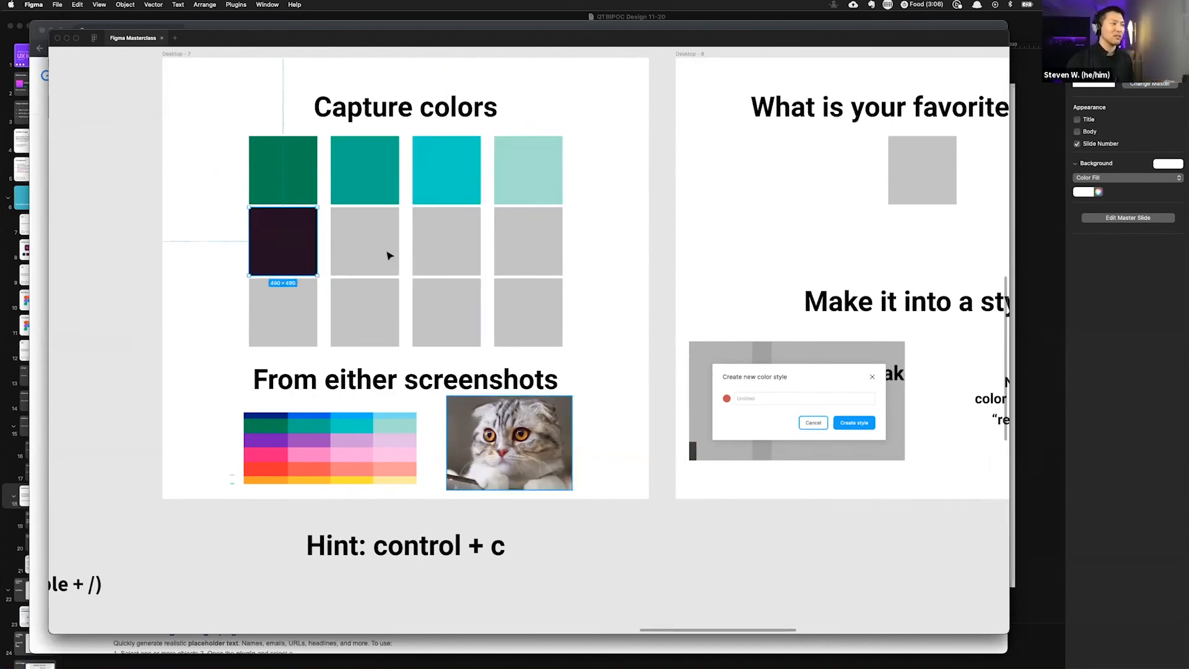
{"action": "key", "text": "i"}
{"action": "left_click", "coordinate": [347, 244]}
{"action": "key", "text": "i"}
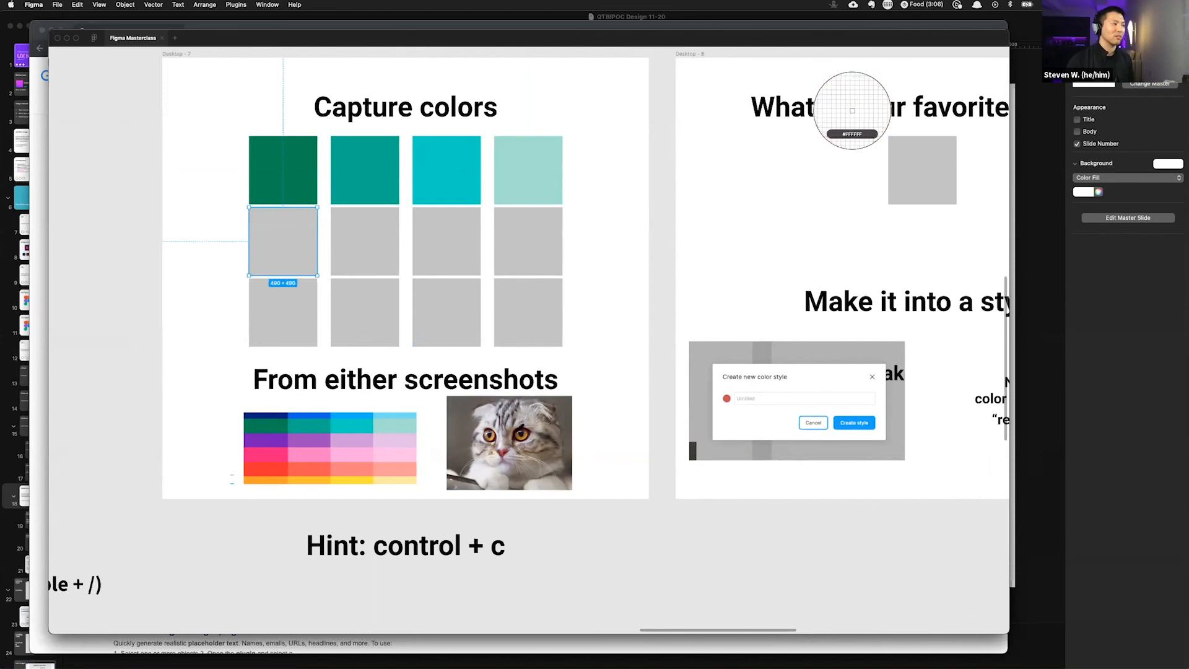
{"action": "left_click", "coordinate": [508, 425]}
{"action": "left_click", "coordinate": [393, 246]}
{"action": "left_click", "coordinate": [852, 110]}
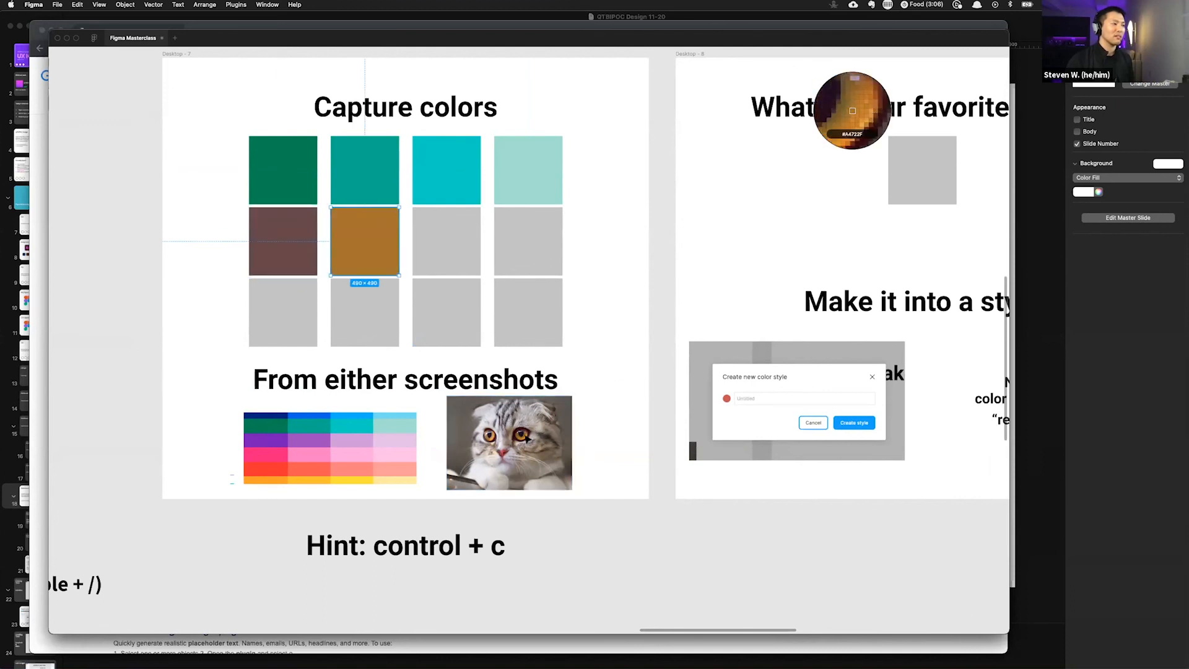
{"action": "left_click", "coordinate": [450, 273]}
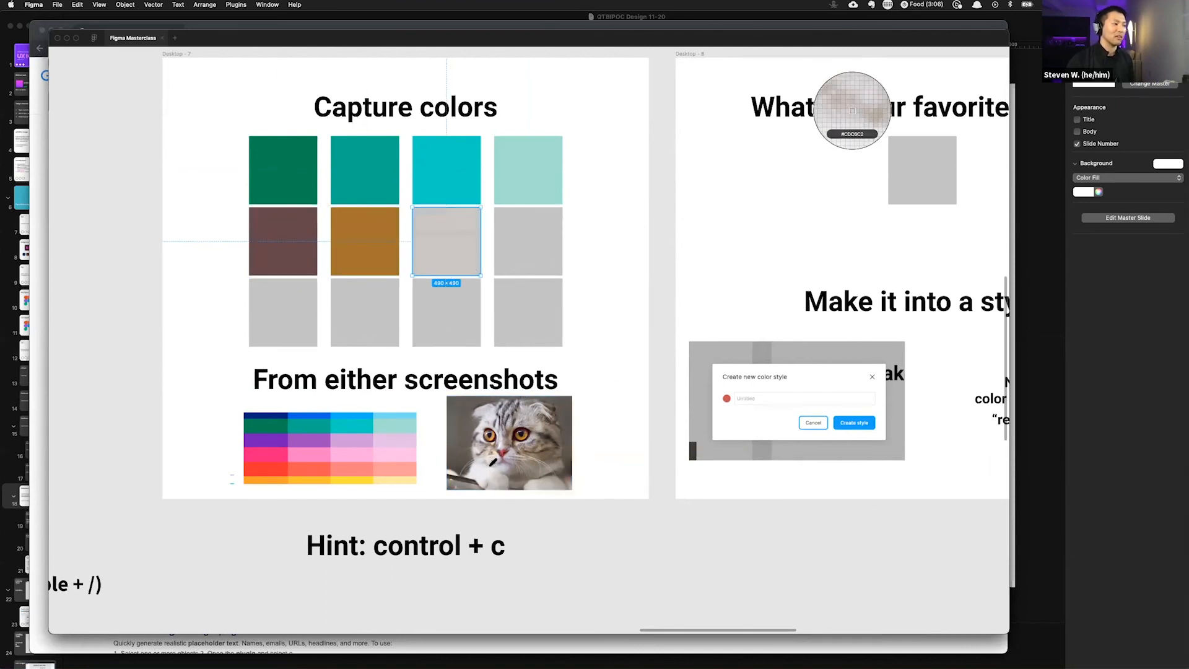
{"action": "left_click", "coordinate": [499, 484]}
{"action": "key", "text": "i"}
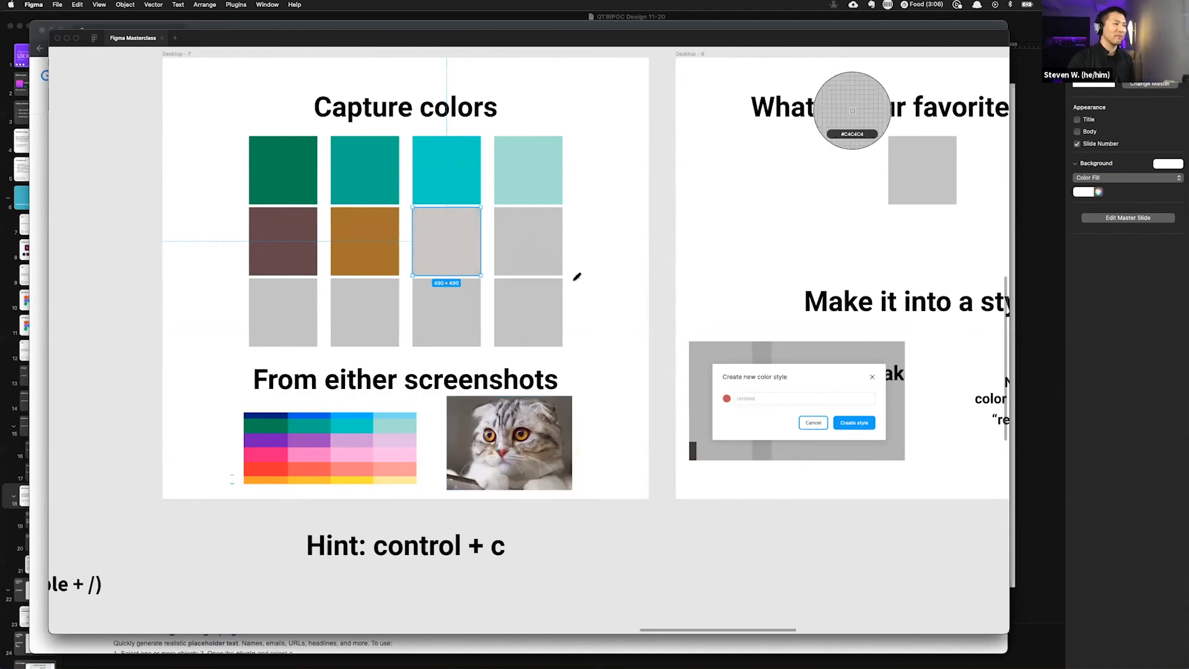
{"action": "left_click", "coordinate": [497, 476]}
{"action": "left_click", "coordinate": [540, 253]}
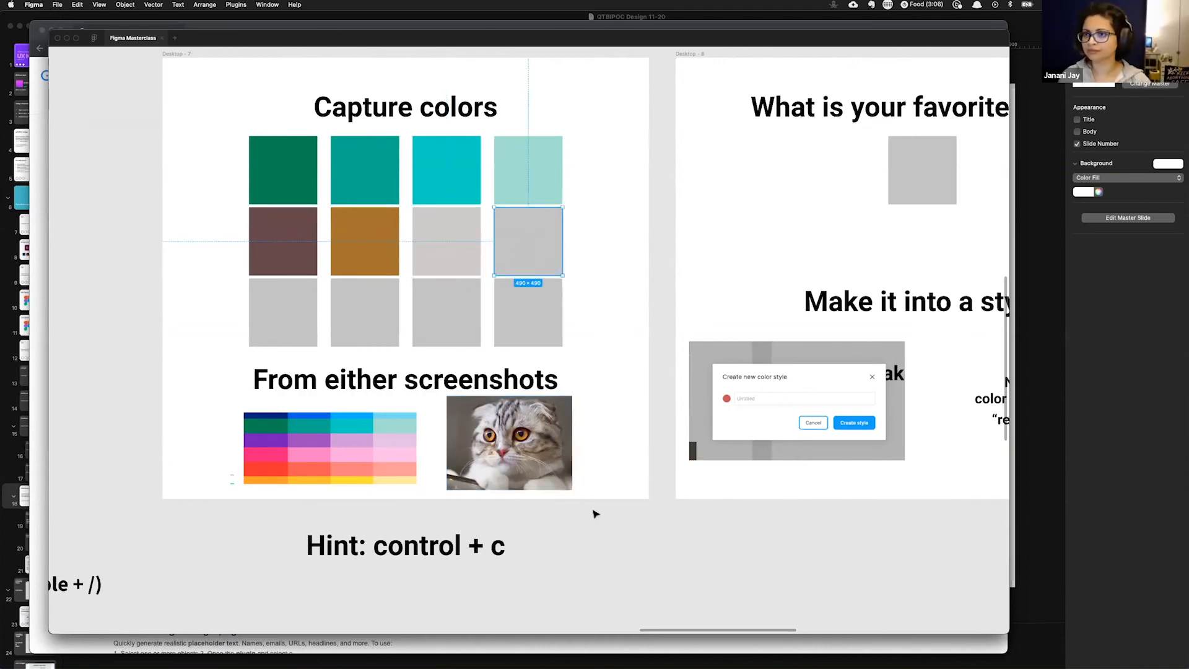
{"action": "key", "text": "i"}
{"action": "left_click", "coordinate": [508, 449]}
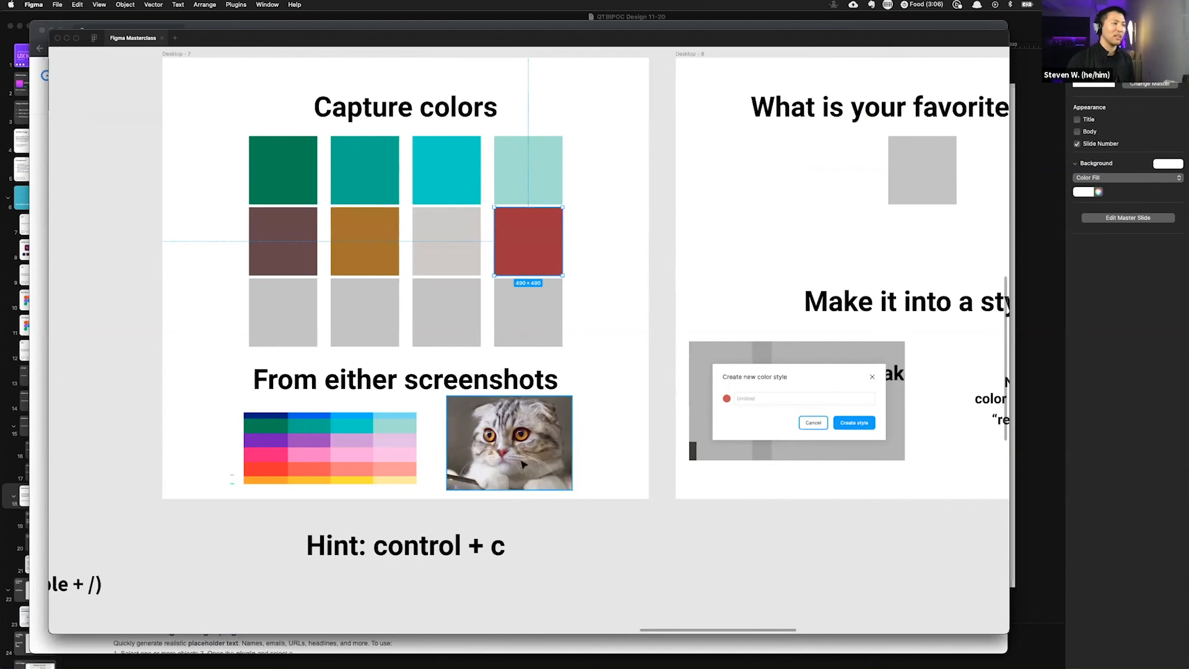
Step: Fill the bottom row of squares with colors sampled from the cat photo using the eyedropper
{"action": "left_click", "coordinate": [284, 321]}
{"action": "key", "text": "i"}
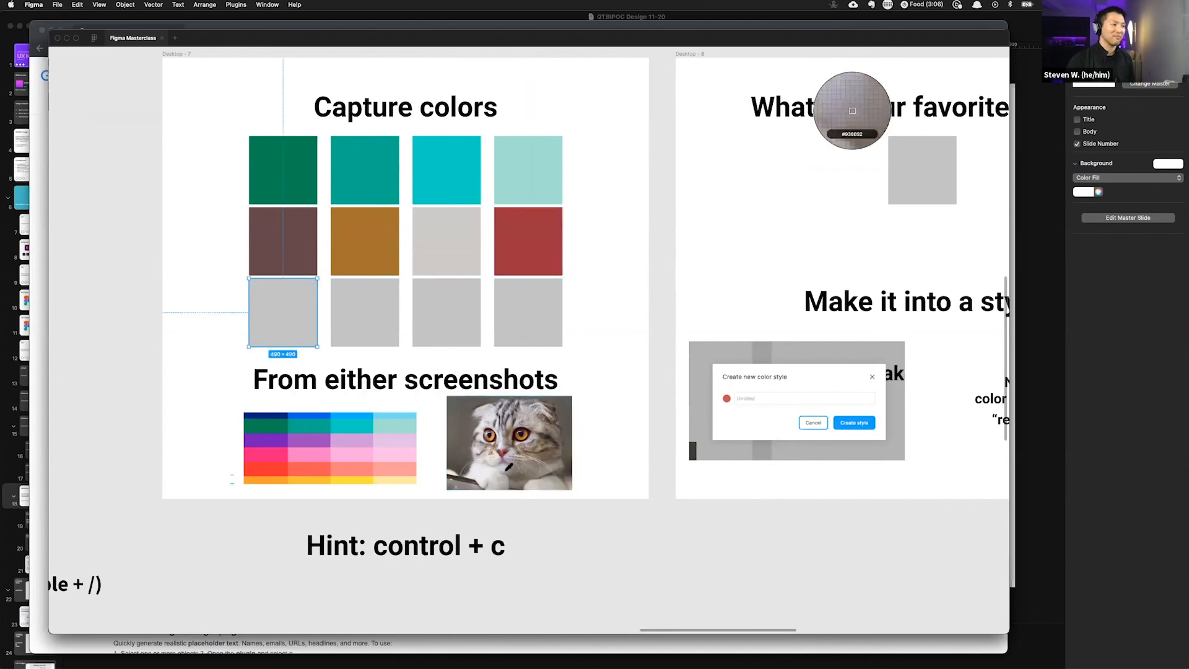
{"action": "left_click", "coordinate": [506, 464]}
{"action": "left_click", "coordinate": [372, 317]}
{"action": "key", "text": "i"}
{"action": "left_click", "coordinate": [489, 433]}
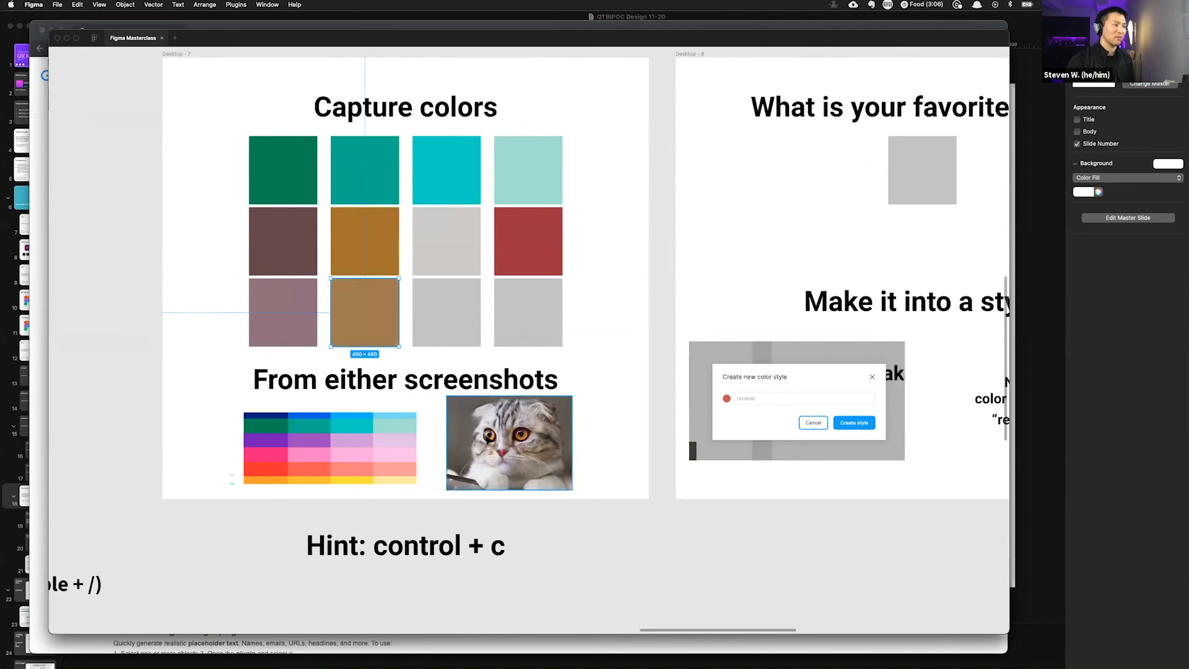
{"action": "left_click", "coordinate": [427, 302]}
{"action": "key", "text": "i"}
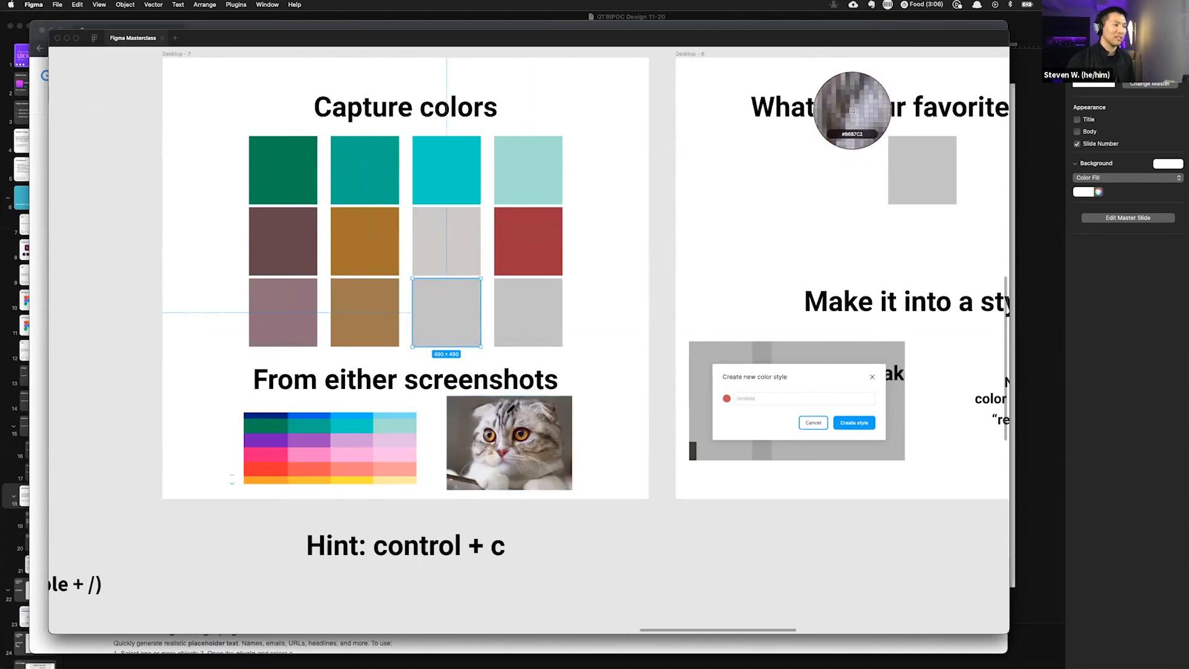
{"action": "left_click", "coordinate": [511, 414]}
{"action": "left_click", "coordinate": [521, 302]}
{"action": "key", "text": "i"}
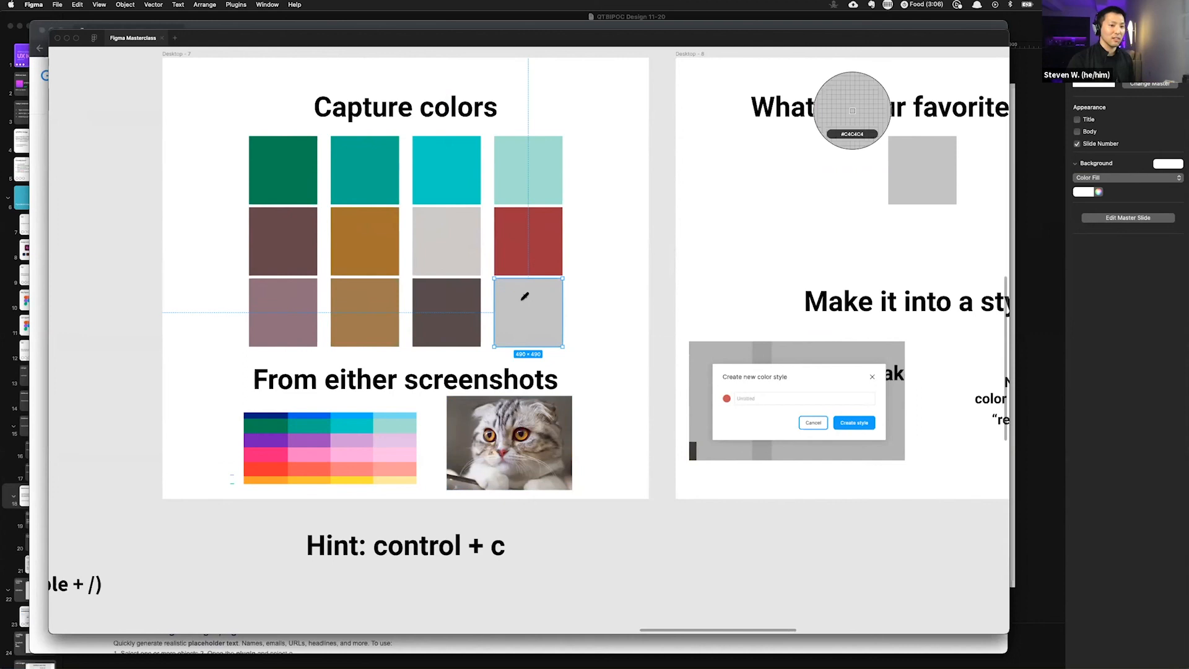
{"action": "left_click", "coordinate": [549, 432]}
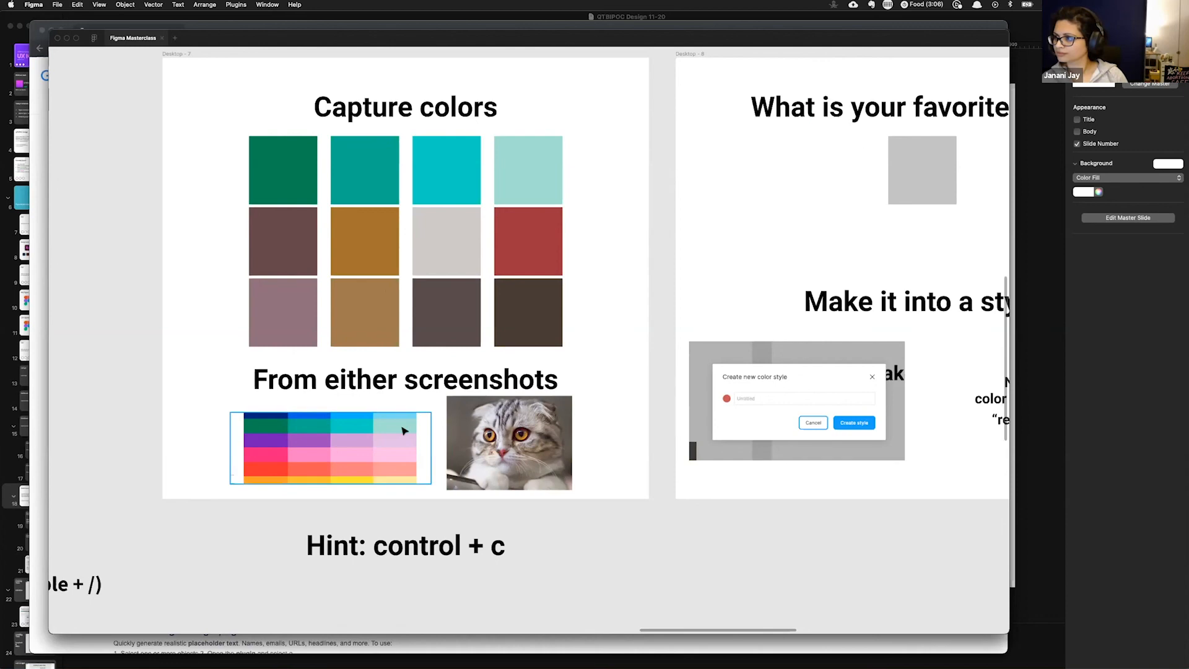
Step: Recolor the first square with the cyan from the palette screenshot
{"action": "left_click", "coordinate": [362, 173]}
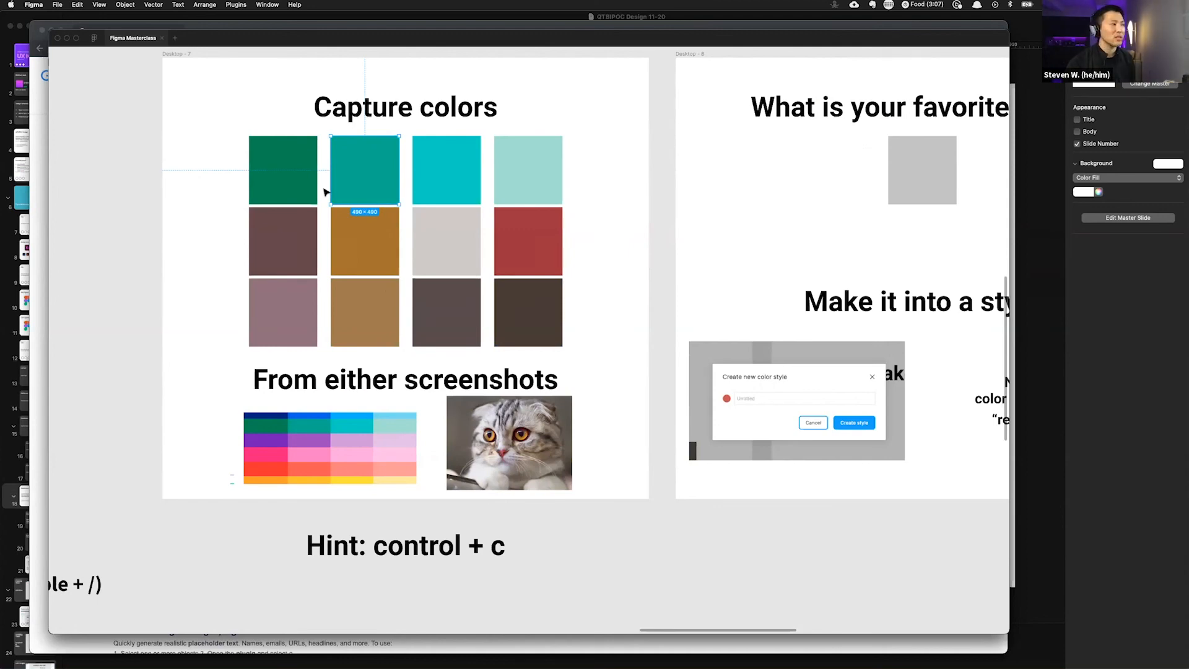
{"action": "left_click", "coordinate": [256, 167]}
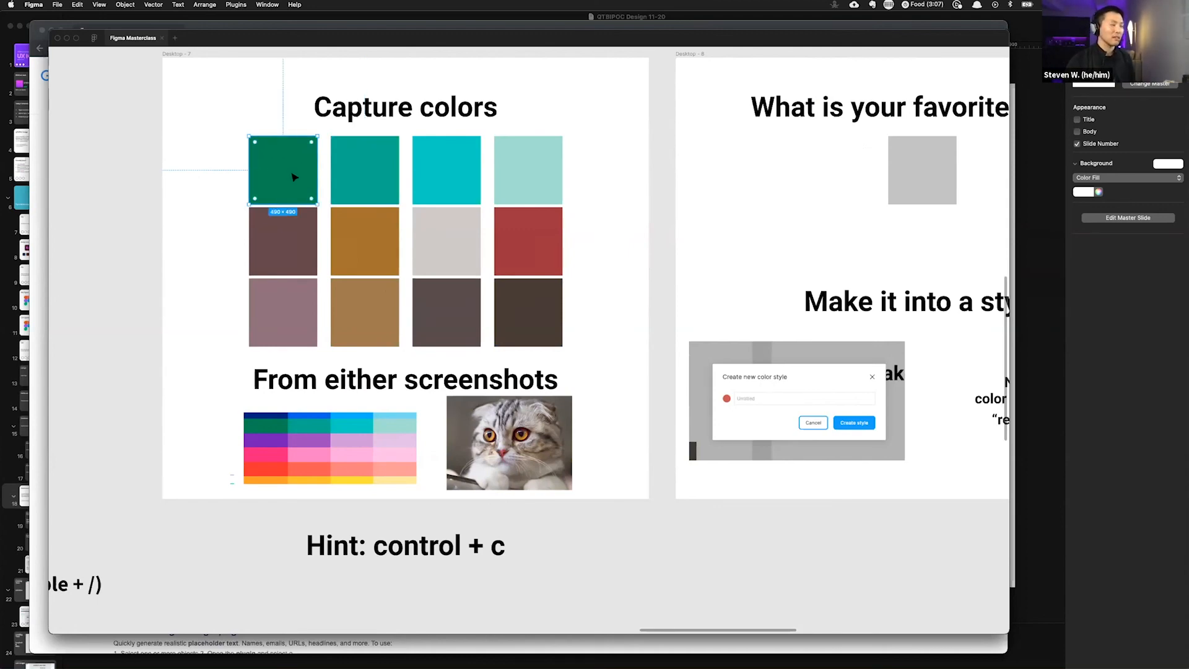
{"action": "key", "text": "ctrl+c"}
{"action": "left_click", "coordinate": [350, 420]}
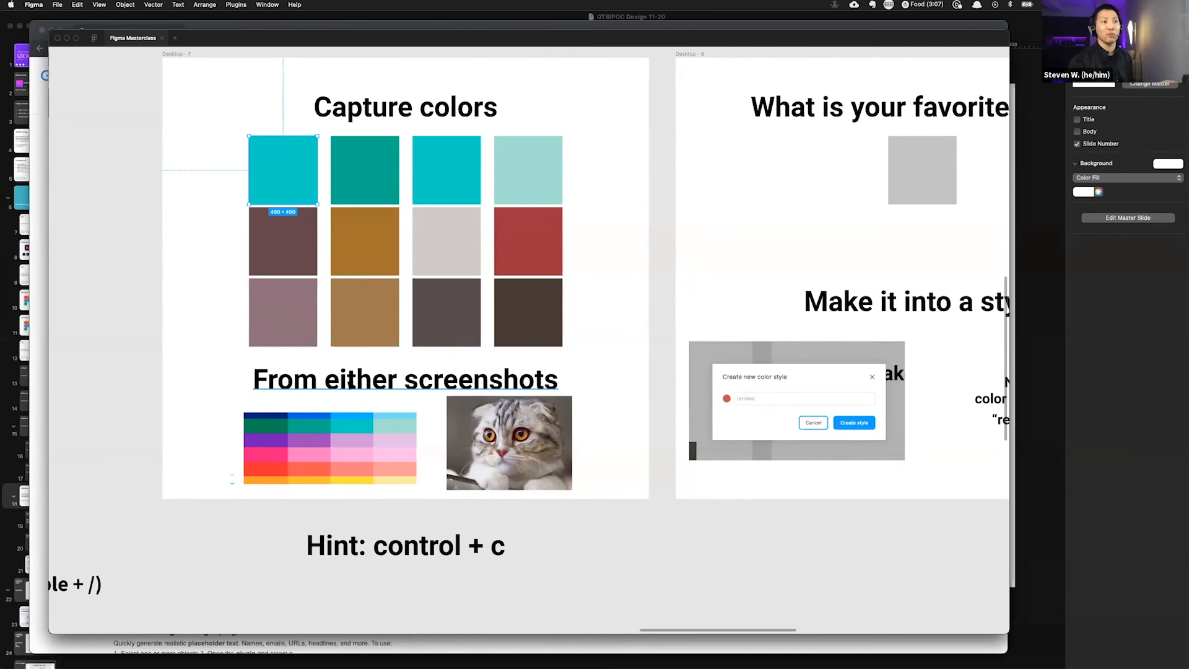
Step: Select the square on the 'What is your favorite color?' slide and bring back the hidden interface panels
{"action": "scroll", "coordinate": [455, 369], "scroll_direction": "right", "scroll_amount": 10}
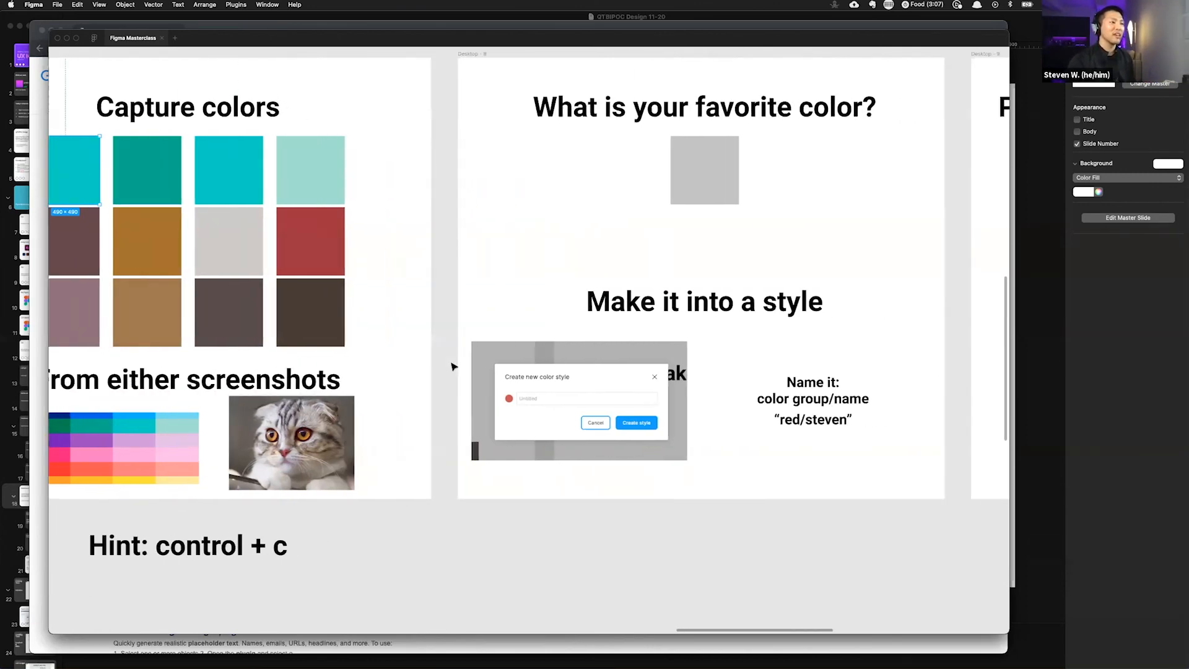
{"action": "scroll", "coordinate": [496, 329], "scroll_direction": "up", "scroll_amount": 2}
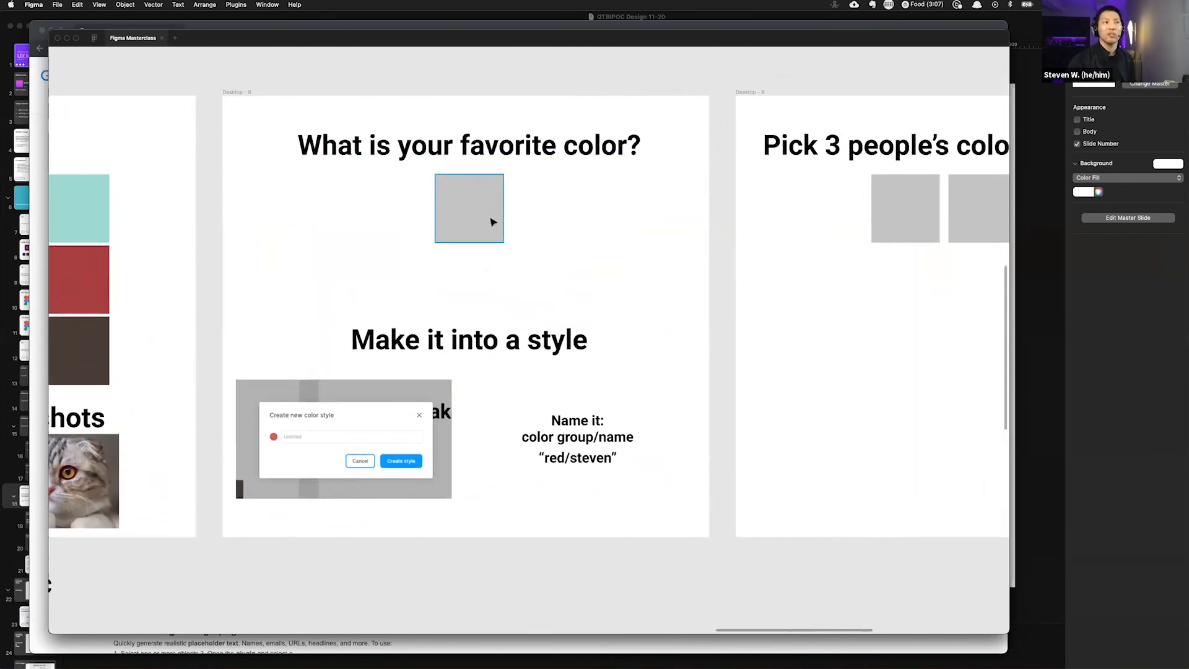
{"action": "left_click", "coordinate": [451, 197]}
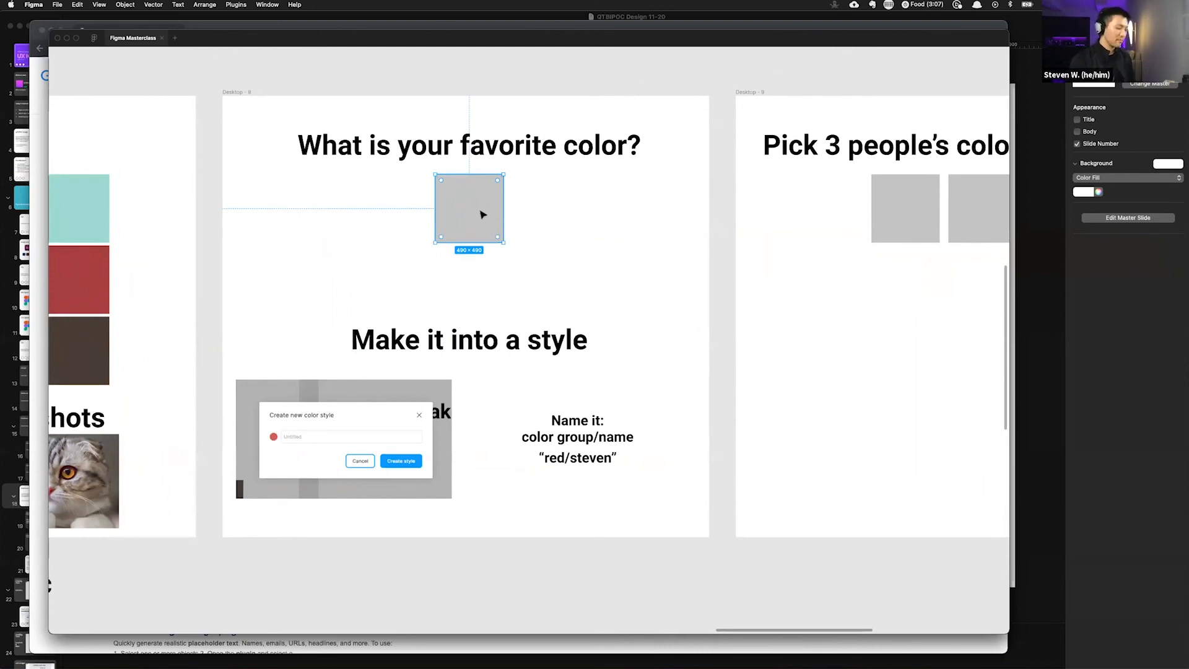
{"action": "key", "text": "super+slash"}
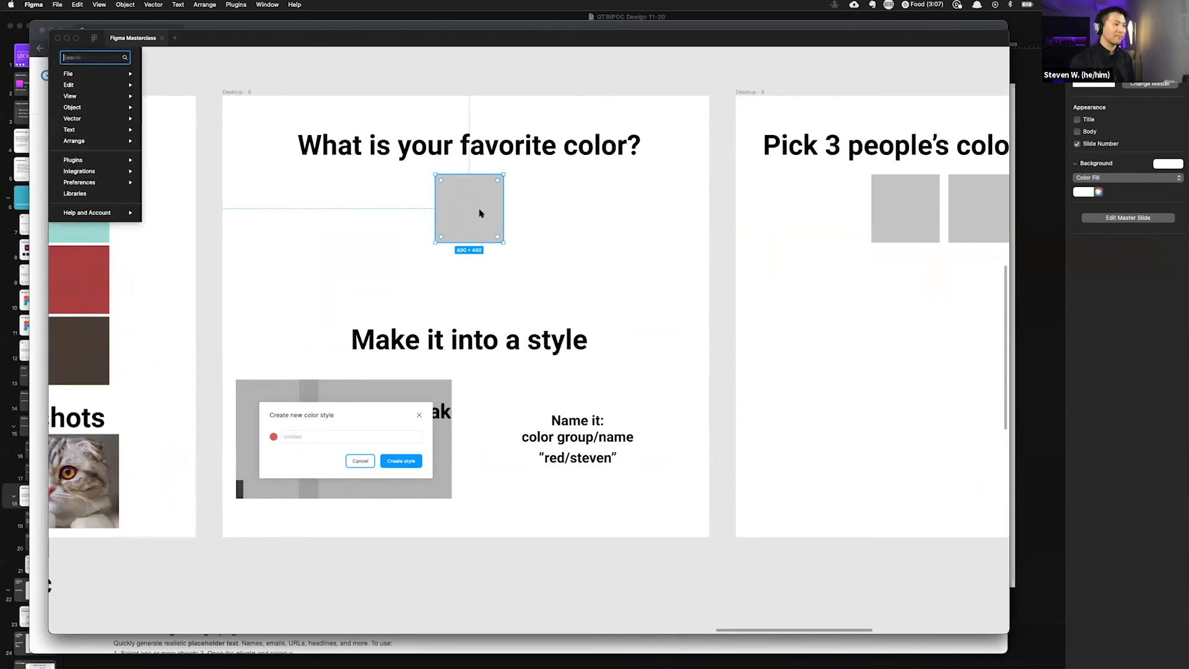
{"action": "left_click", "coordinate": [397, 252]}
{"action": "scroll", "coordinate": [475, 231], "scroll_direction": "down", "scroll_amount": 2}
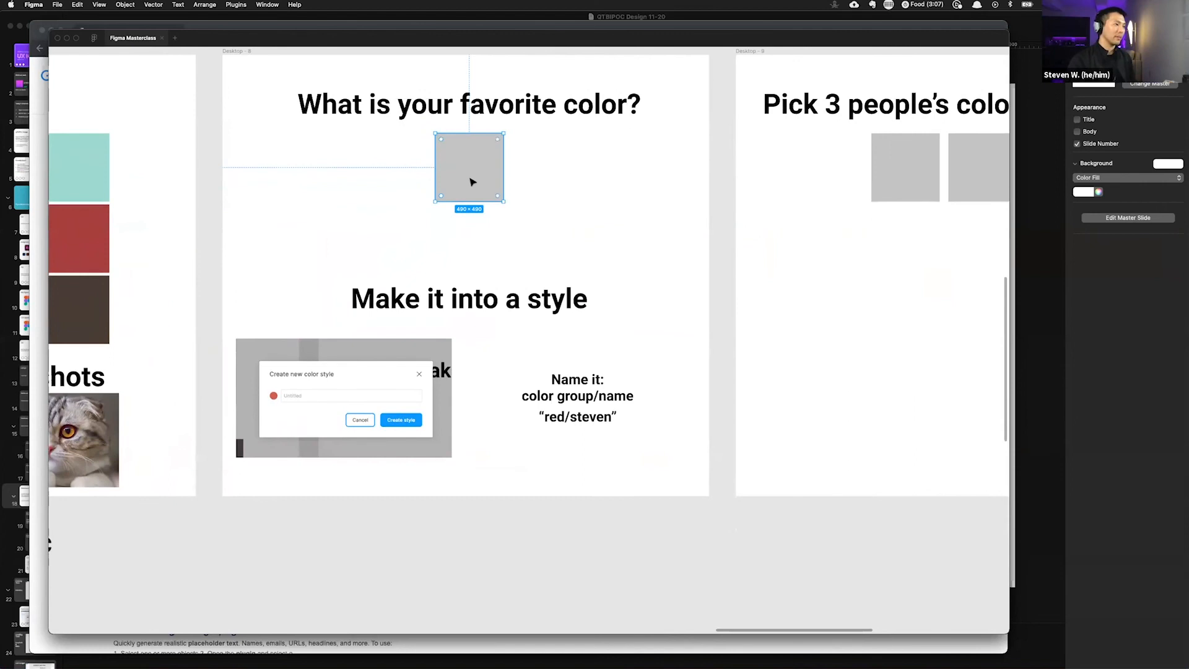
{"action": "key", "text": "super+backslash"}
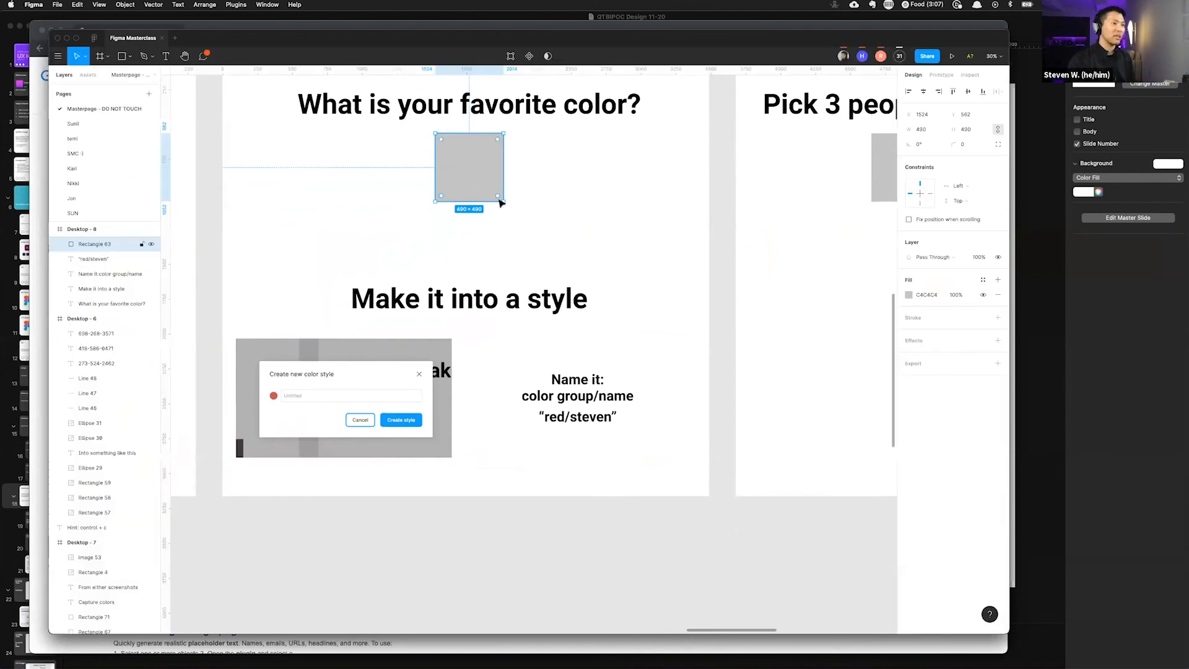
Step: Set the favorite-color square's fill to brown 845020 using the color picker
{"action": "scroll", "coordinate": [506, 229], "scroll_direction": "left", "scroll_amount": 1}
{"action": "scroll", "coordinate": [507, 229], "scroll_direction": "left", "scroll_amount": 2}
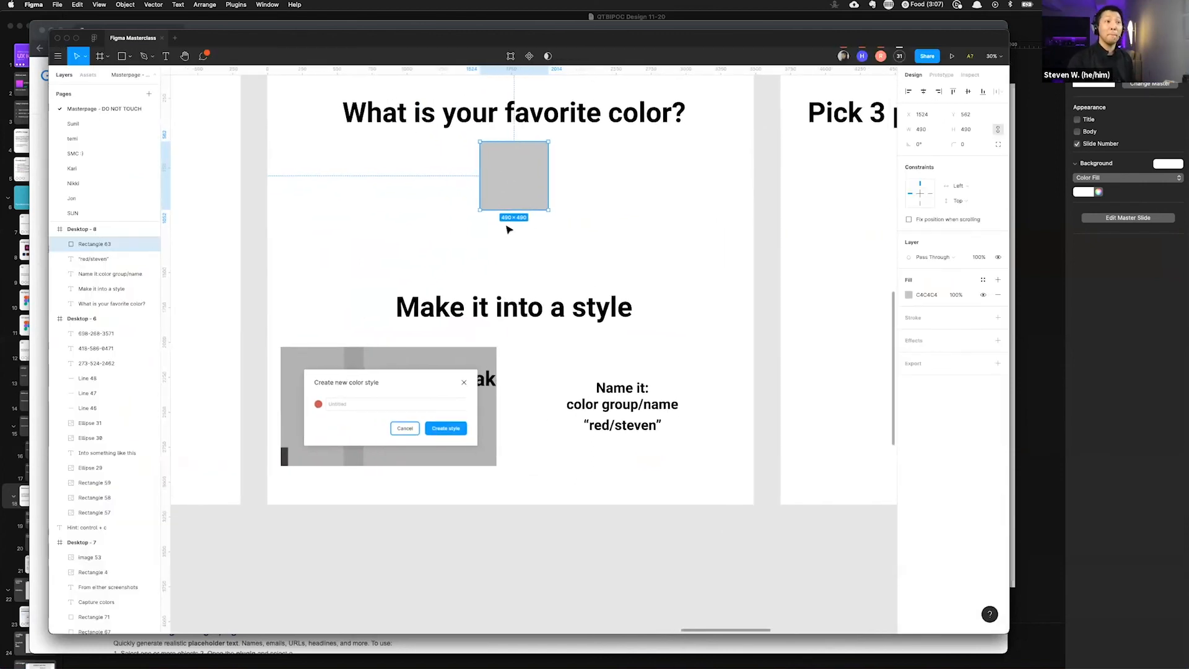
{"action": "scroll", "coordinate": [509, 230], "scroll_direction": "up", "scroll_amount": 3}
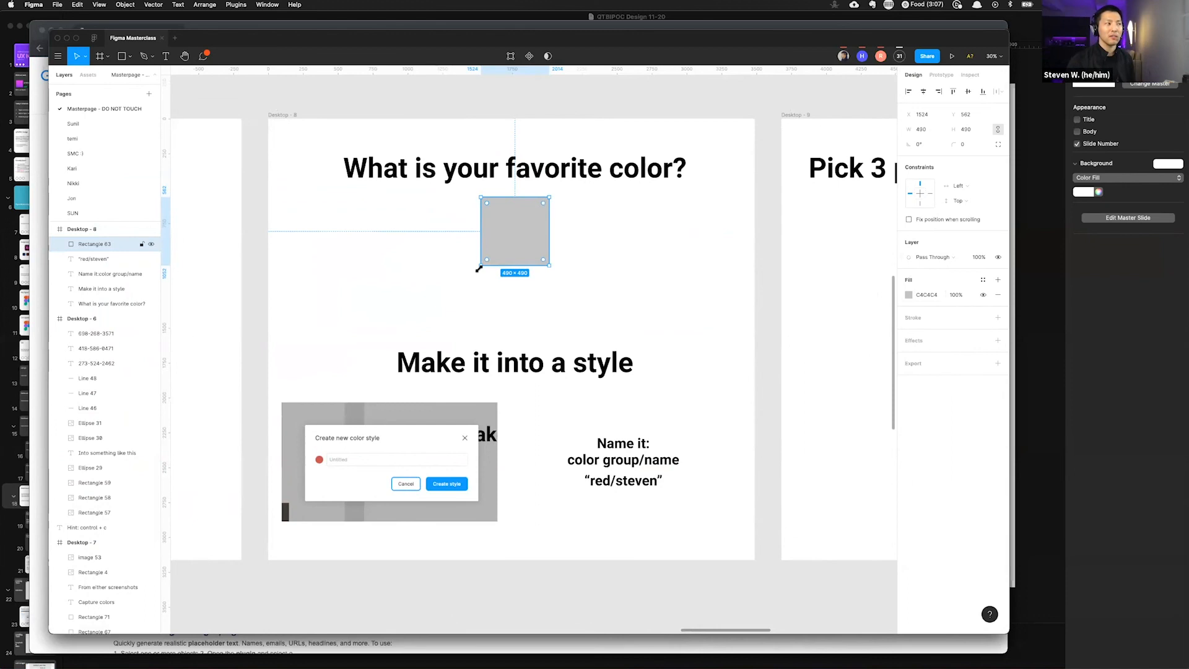
{"action": "left_click", "coordinate": [909, 295]}
{"action": "left_click_drag", "start_coordinate": [839, 326], "coordinate": [867, 327]}
{"action": "left_click_drag", "start_coordinate": [846, 430], "coordinate": [853, 430]}
{"action": "left_click_drag", "start_coordinate": [859, 368], "coordinate": [942, 276]}
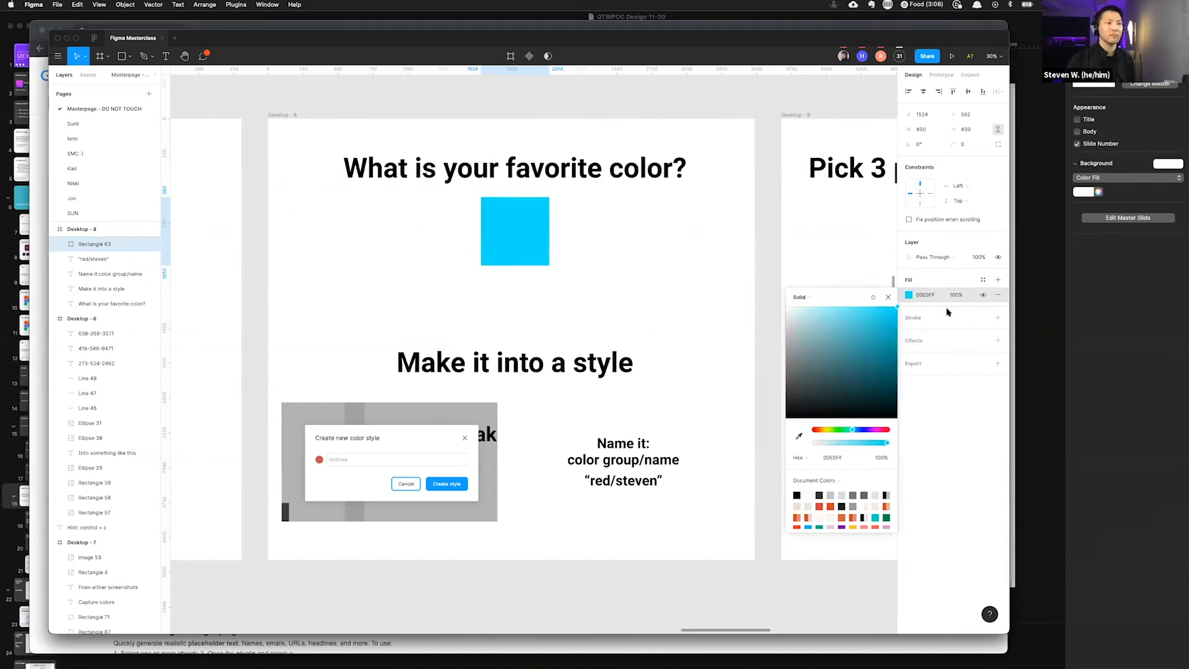
{"action": "left_click", "coordinate": [875, 363]}
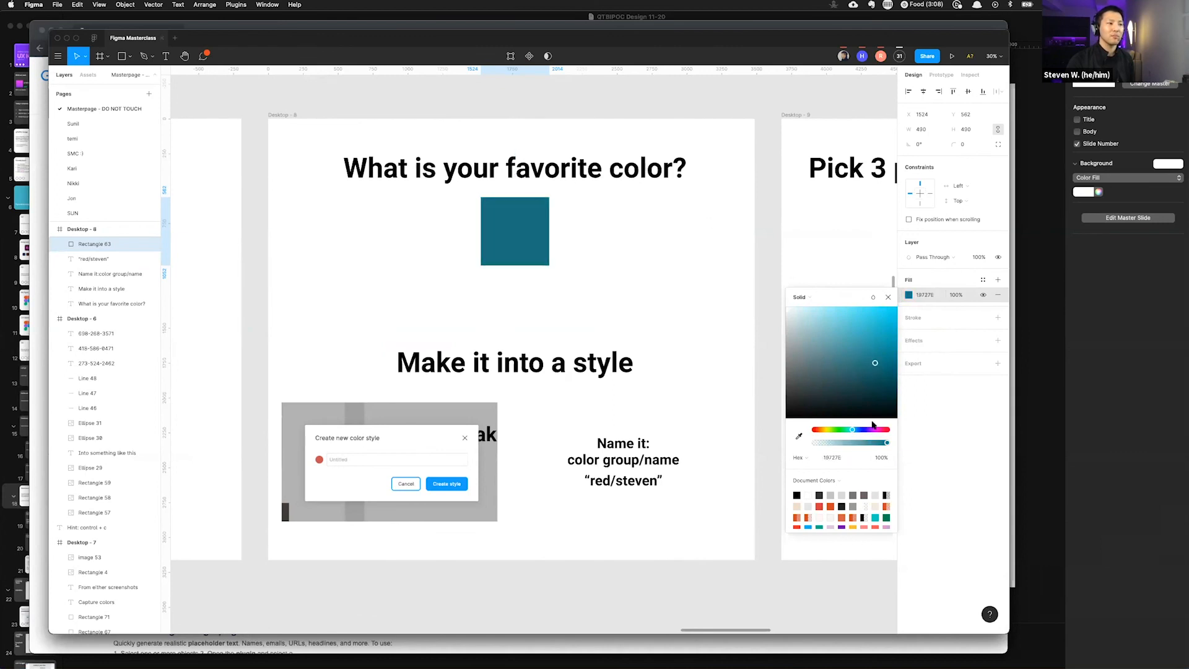
{"action": "left_click", "coordinate": [865, 429]}
{"action": "left_click_drag", "start_coordinate": [876, 340], "coordinate": [870, 376]}
{"action": "left_click_drag", "start_coordinate": [826, 430], "coordinate": [820, 430]}
{"action": "left_click_drag", "start_coordinate": [857, 355], "coordinate": [870, 360]}
{"action": "left_click", "coordinate": [728, 178]}
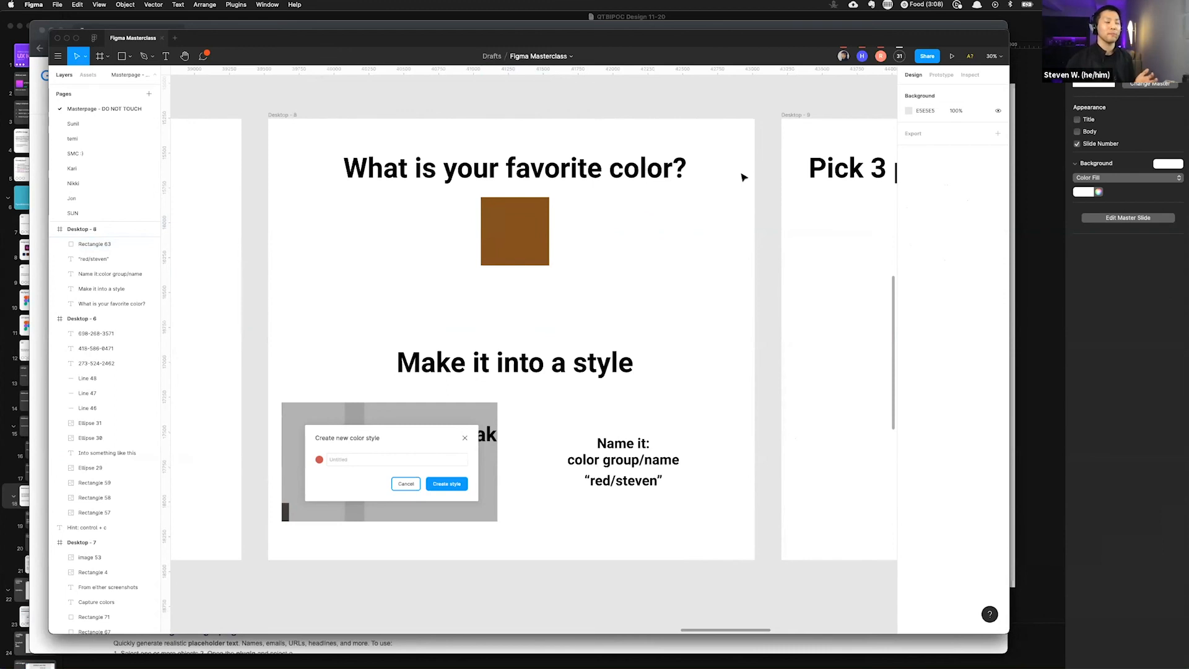
Step: Add a second fill layer to the favorite-color square
{"action": "left_click", "coordinate": [523, 226]}
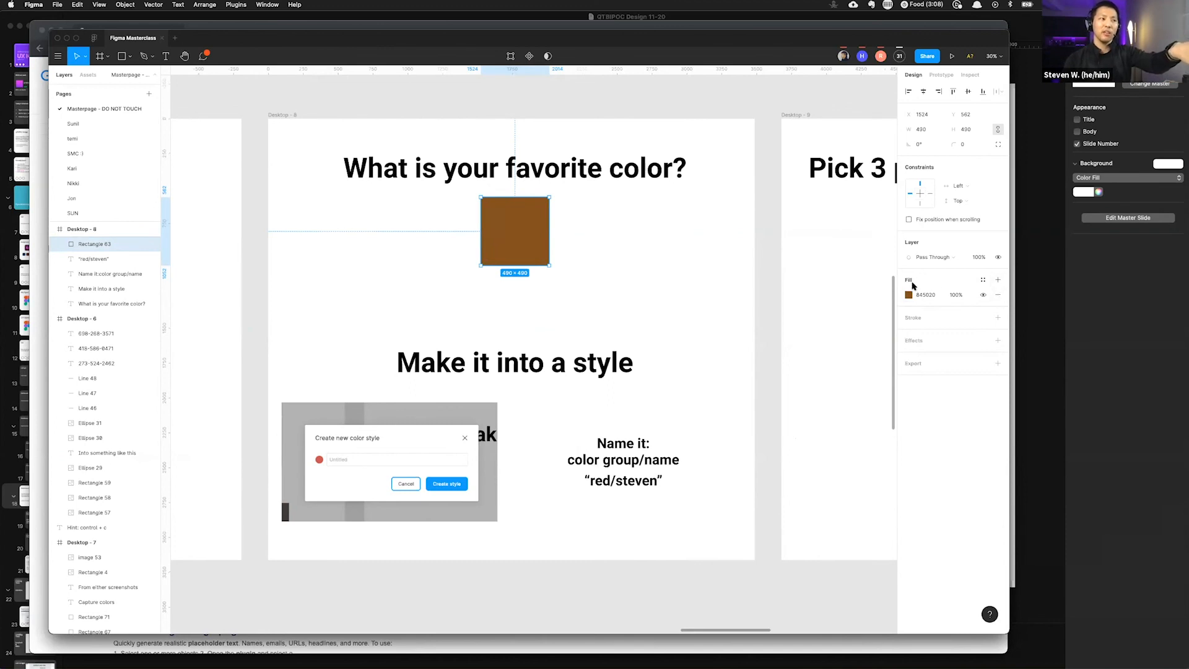
{"action": "left_click", "coordinate": [996, 281]}
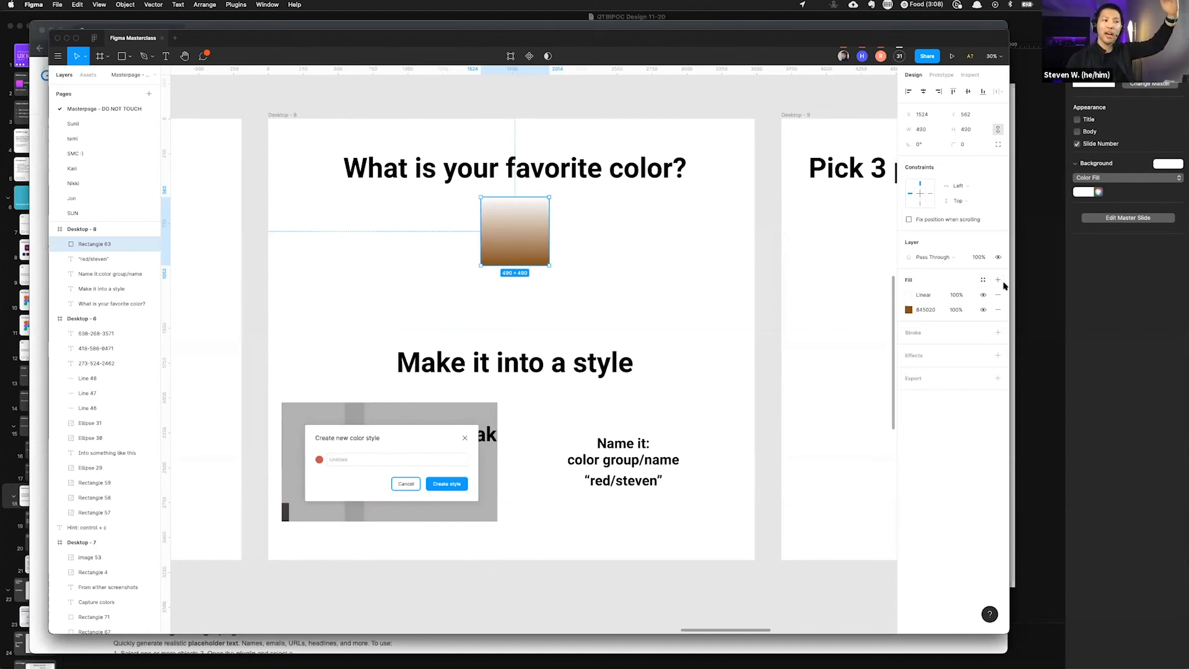
Step: Try adding extra fill layers to and removing the fill from the favorite-color square, undoing those changes
{"action": "left_click", "coordinate": [998, 280]}
{"action": "left_click", "coordinate": [997, 280]}
{"action": "left_click", "coordinate": [998, 280]}
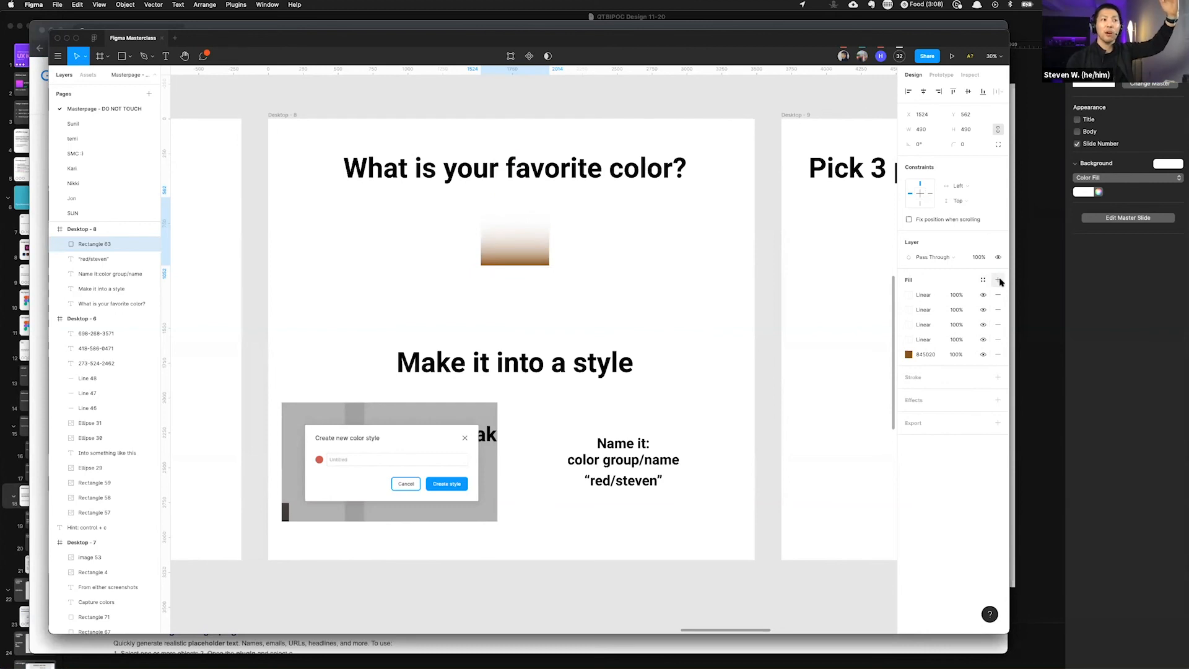
{"action": "key", "text": "super+z"}
{"action": "key", "text": "super+z"}
{"action": "key", "text": "super+z"}
{"action": "key", "text": "super+z"}
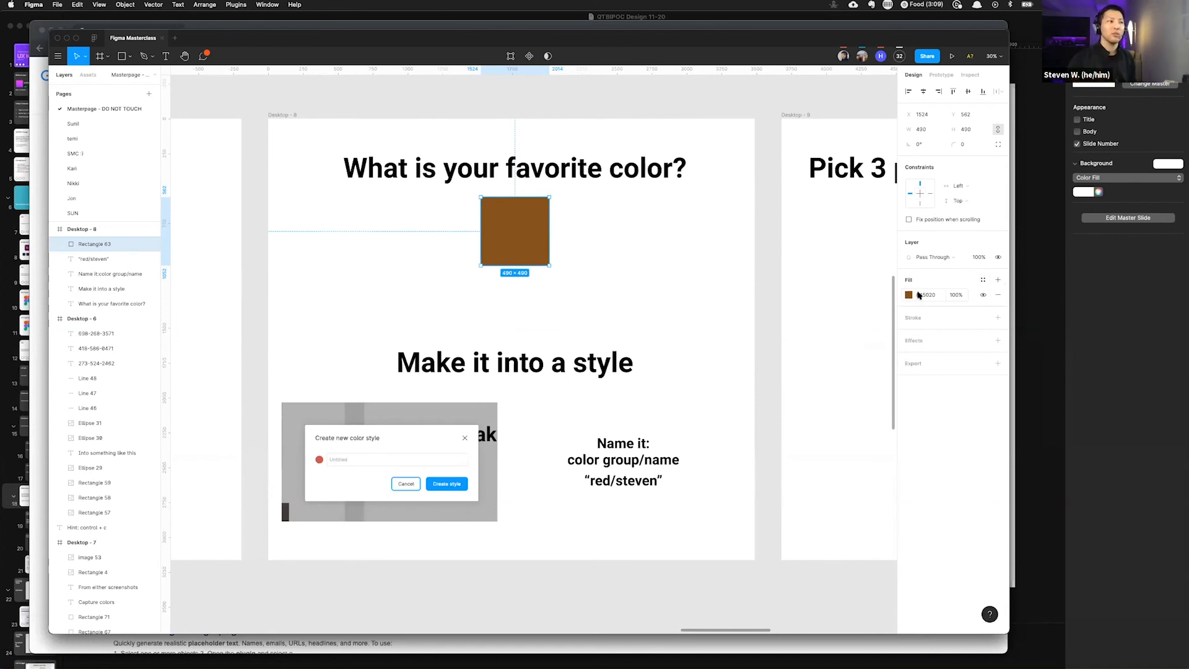
{"action": "left_click", "coordinate": [999, 296]}
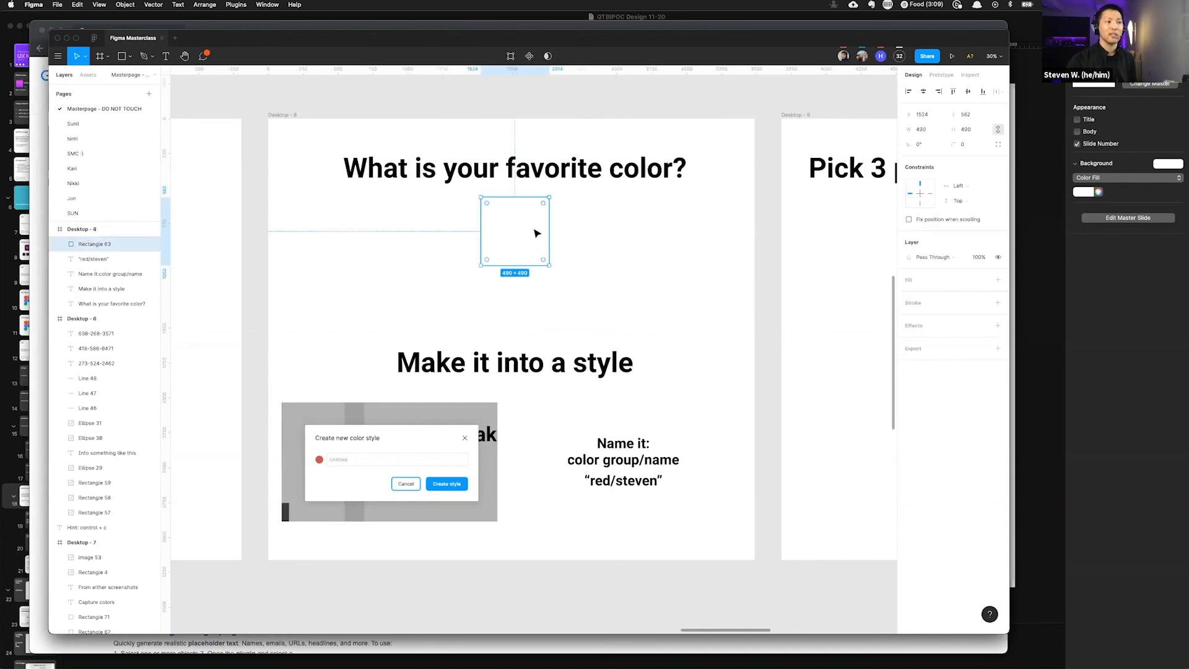
{"action": "key", "text": "super+z"}
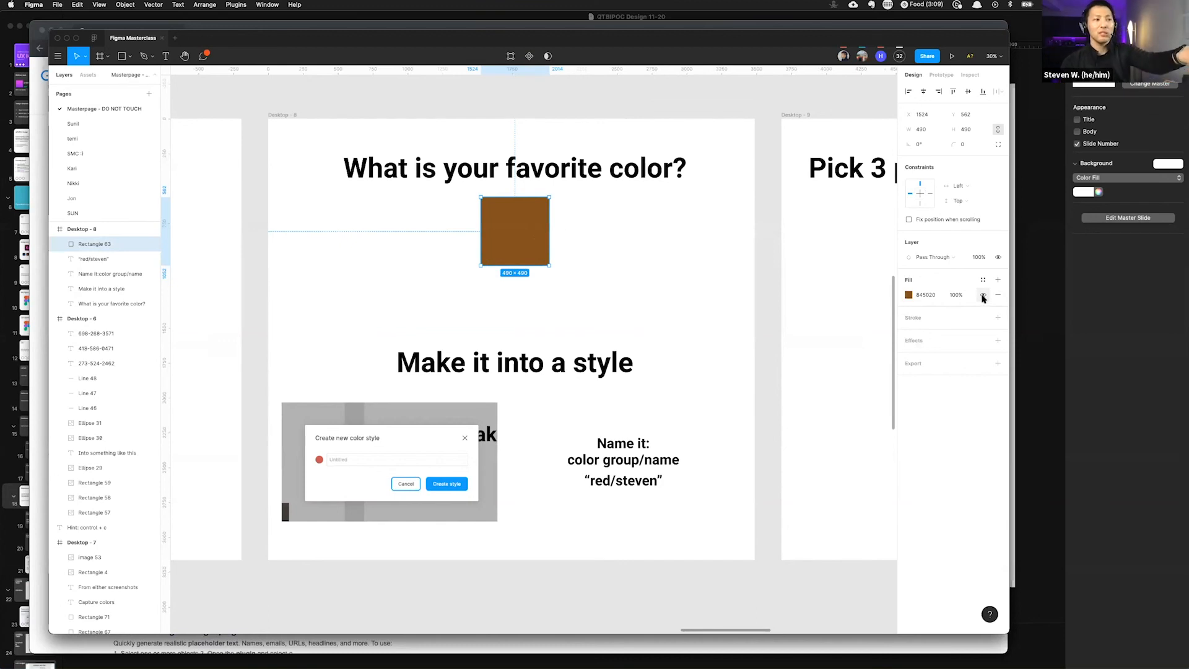
Step: Set the favorite-color square's fill opacity to 10%, then undo the opacity change
{"action": "left_click", "coordinate": [983, 296]}
{"action": "left_click", "coordinate": [983, 296]}
{"action": "left_click", "coordinate": [983, 296]}
{"action": "left_click", "coordinate": [983, 297]}
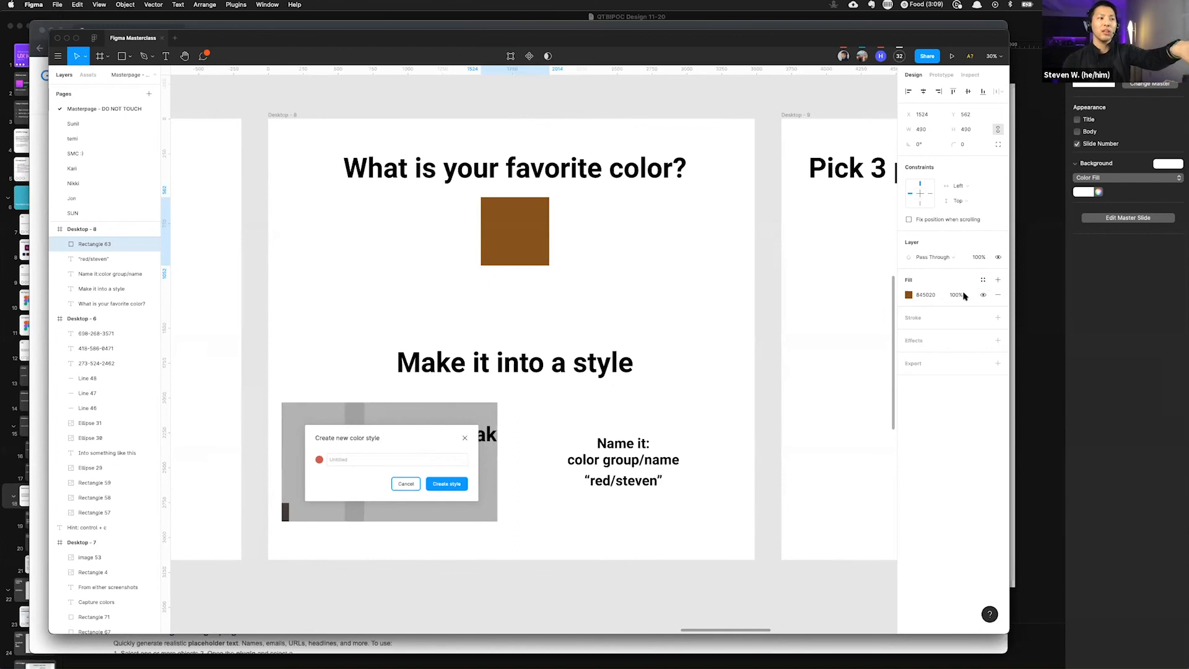
{"action": "left_click", "coordinate": [956, 295]}
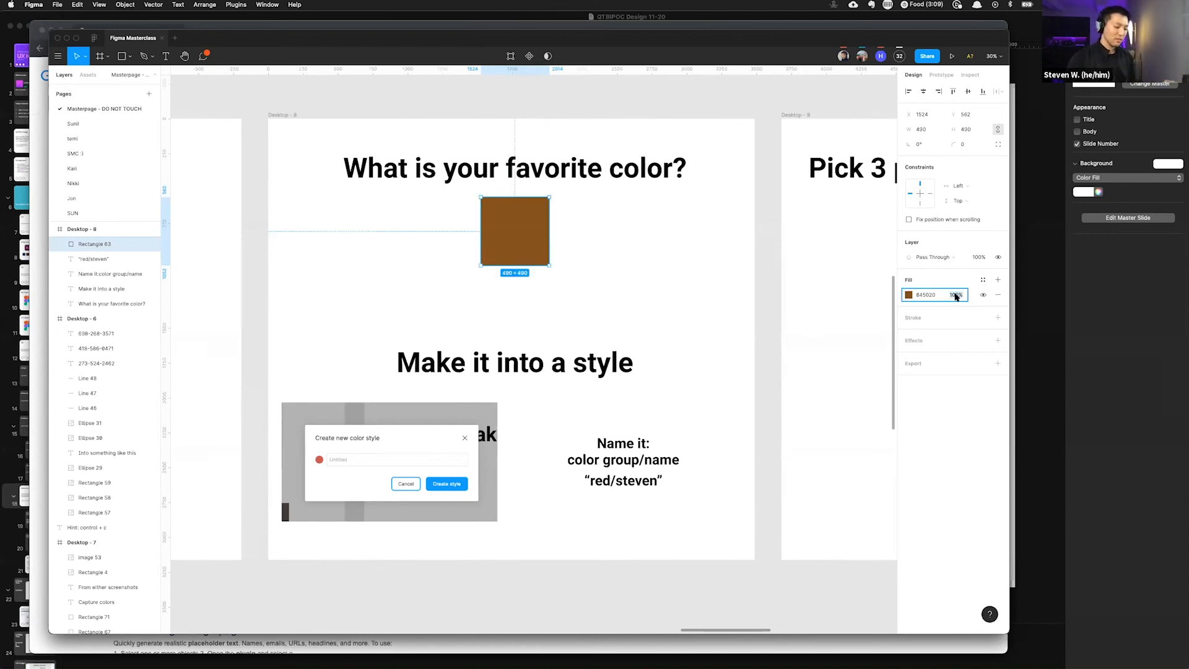
{"action": "type", "text": "10"}
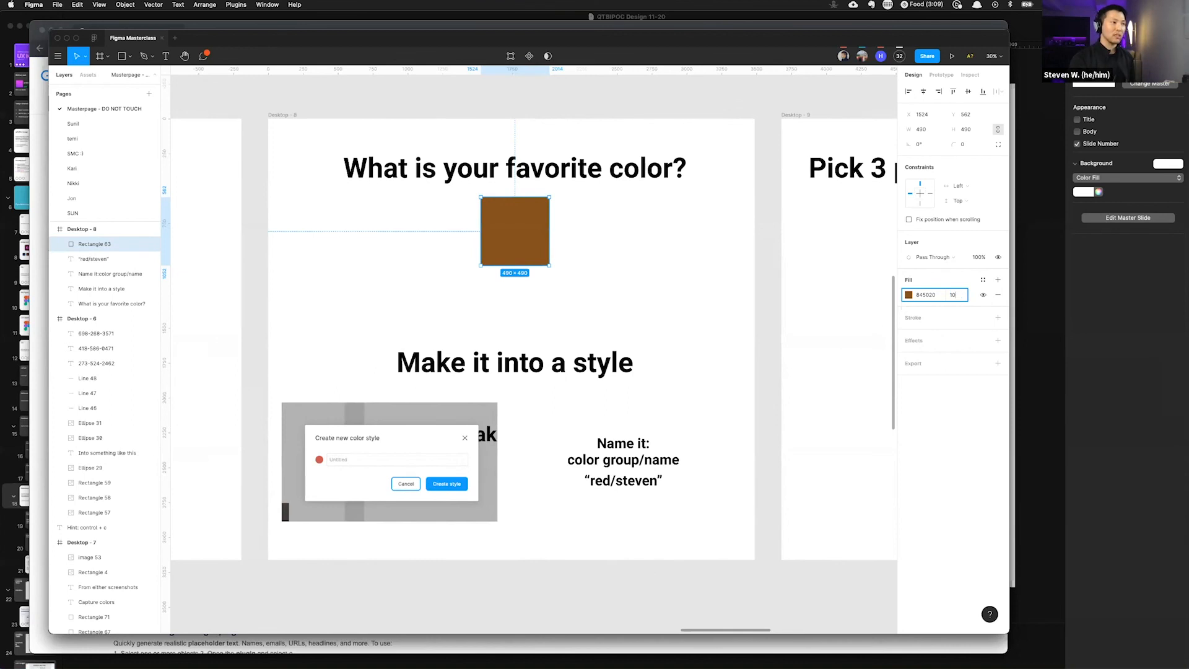
{"action": "key", "text": "Return"}
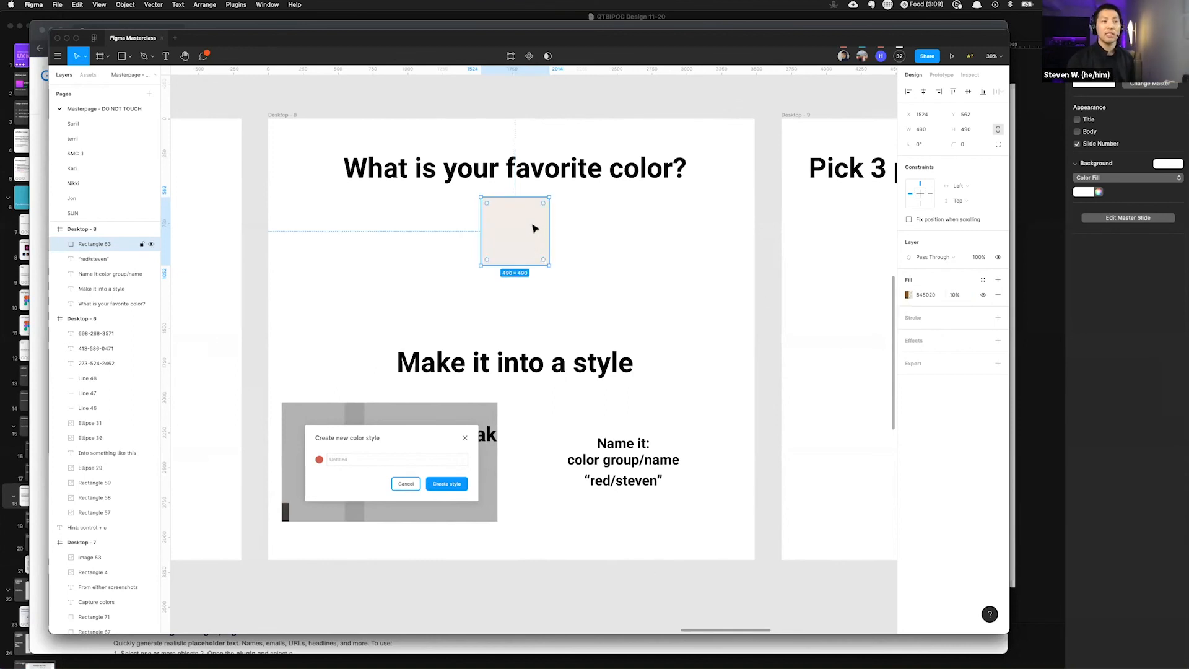
{"action": "left_click", "coordinate": [664, 242]}
{"action": "key", "text": "super+z"}
{"action": "key", "text": "super+z"}
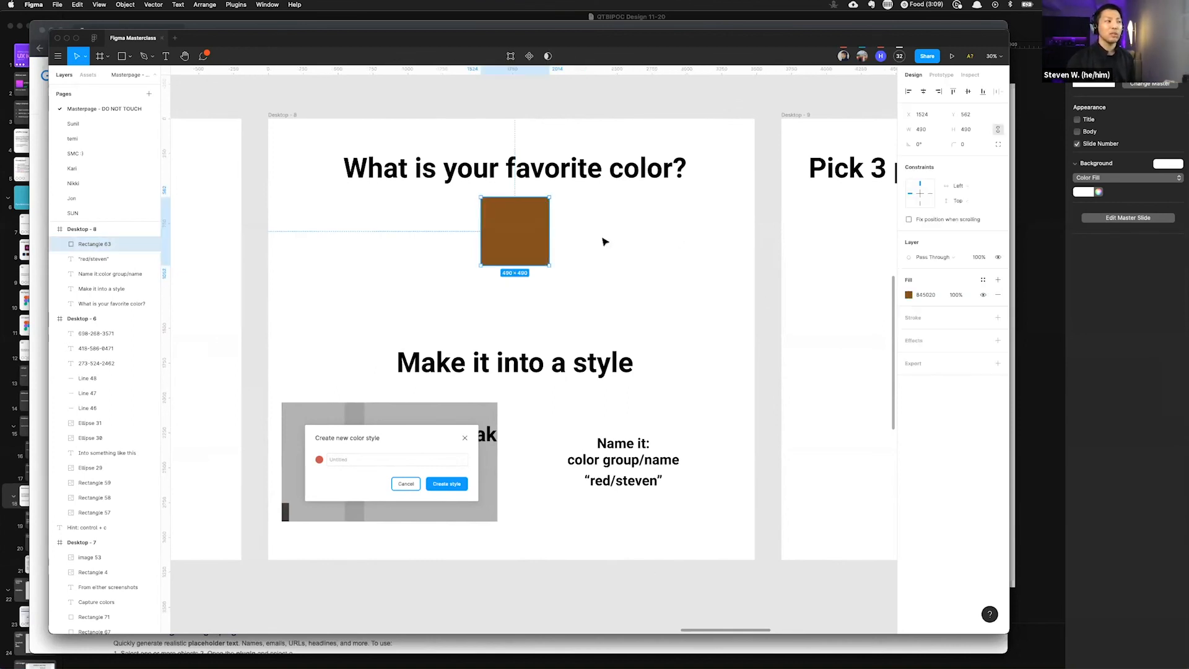
Step: Set the square's layer opacity with number shortcuts to 55%, 56%, then back to 100%
{"action": "left_click", "coordinate": [604, 241]}
{"action": "left_click", "coordinate": [526, 234]}
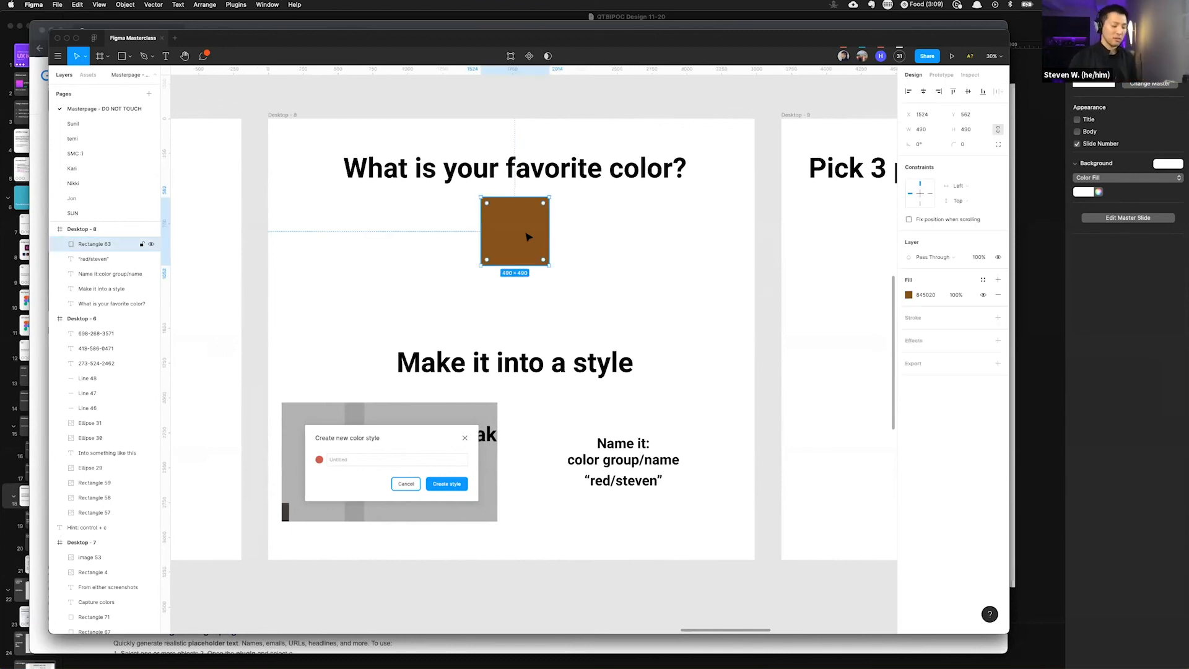
{"action": "key", "text": "1"}
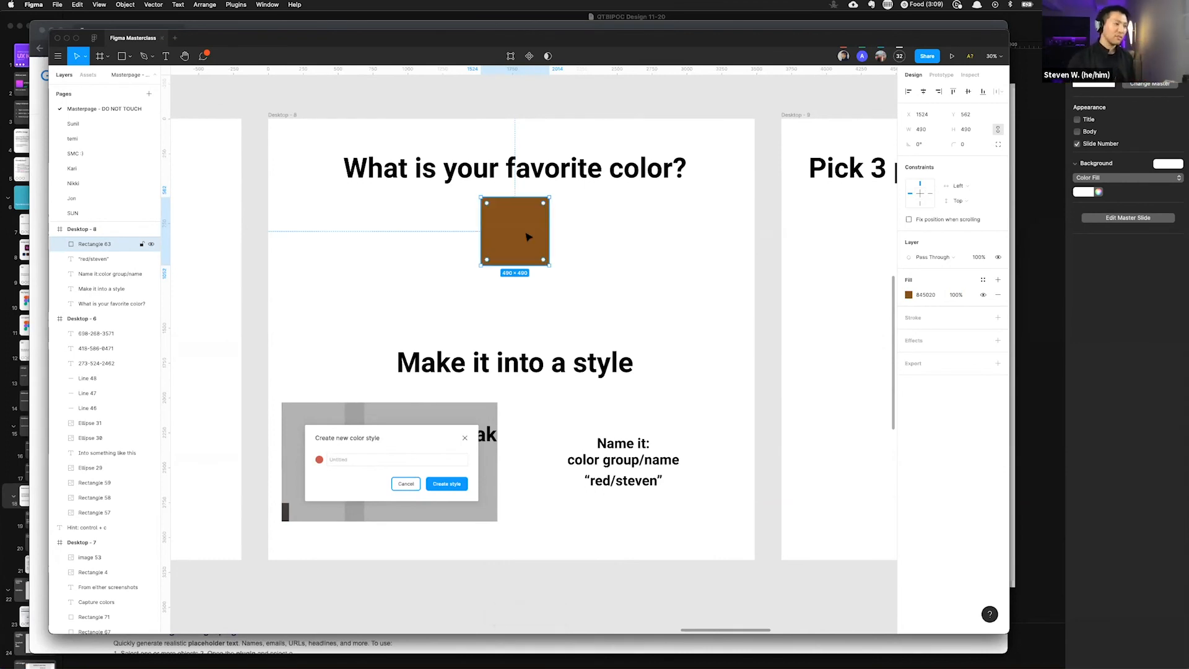
{"action": "key", "text": "5"}
{"action": "key", "text": "5"}
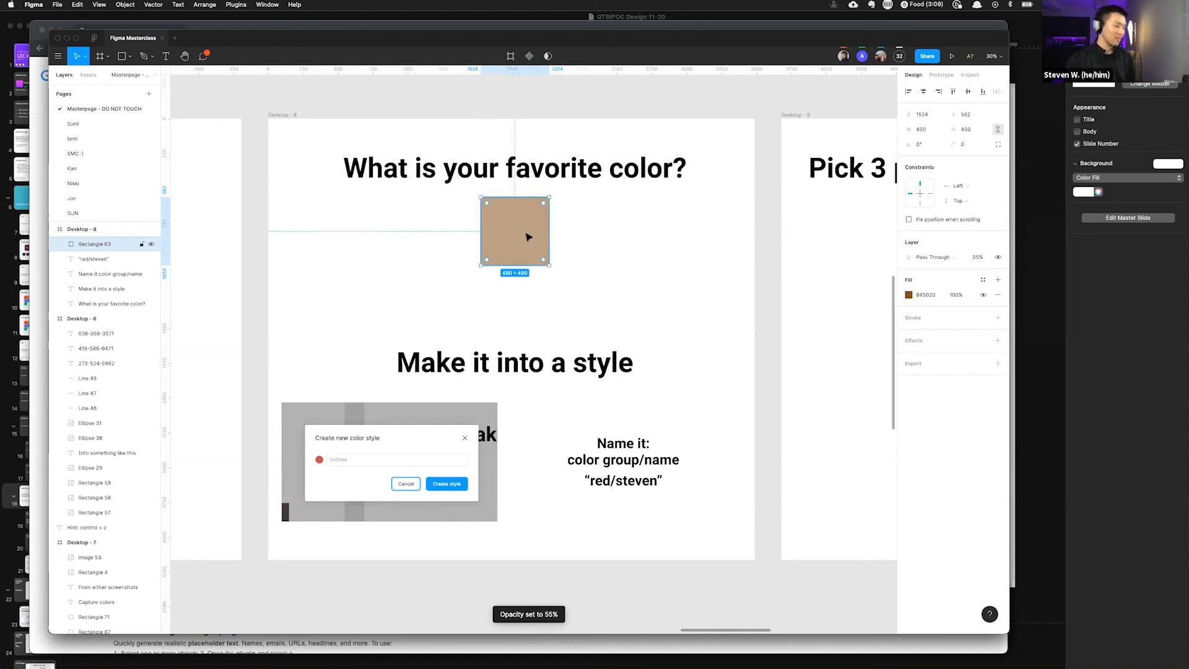
{"action": "key", "text": "0"}
{"action": "left_click", "coordinate": [559, 239]}
{"action": "left_click", "coordinate": [526, 230]}
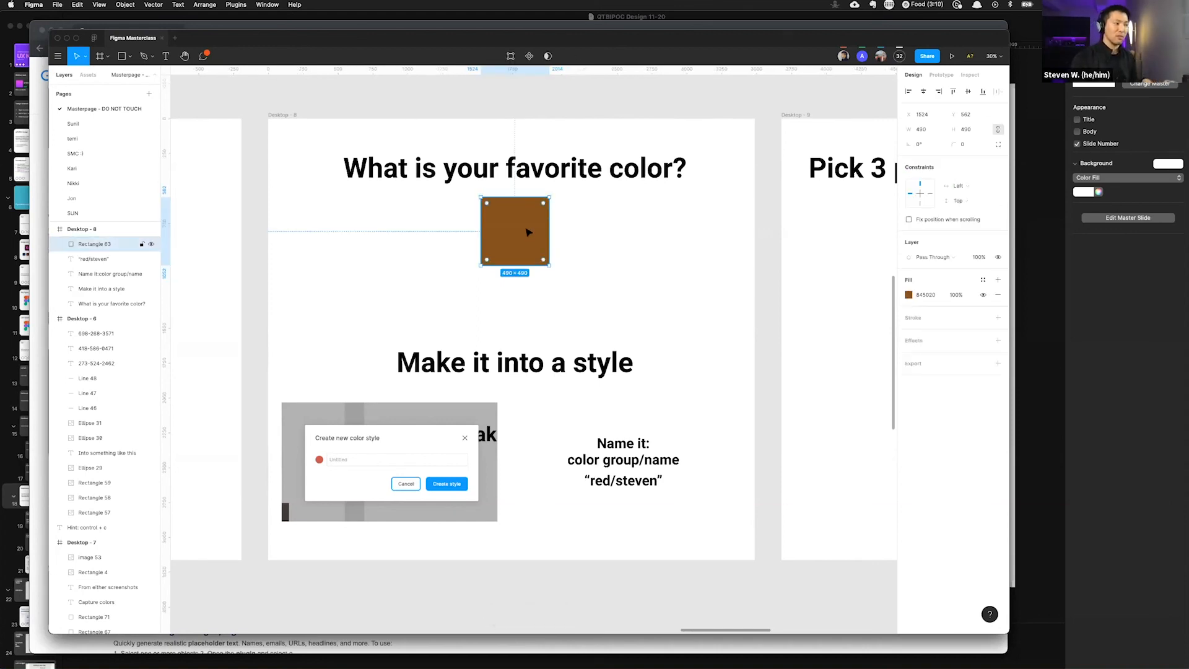
{"action": "key", "text": "5"}
{"action": "key", "text": "6"}
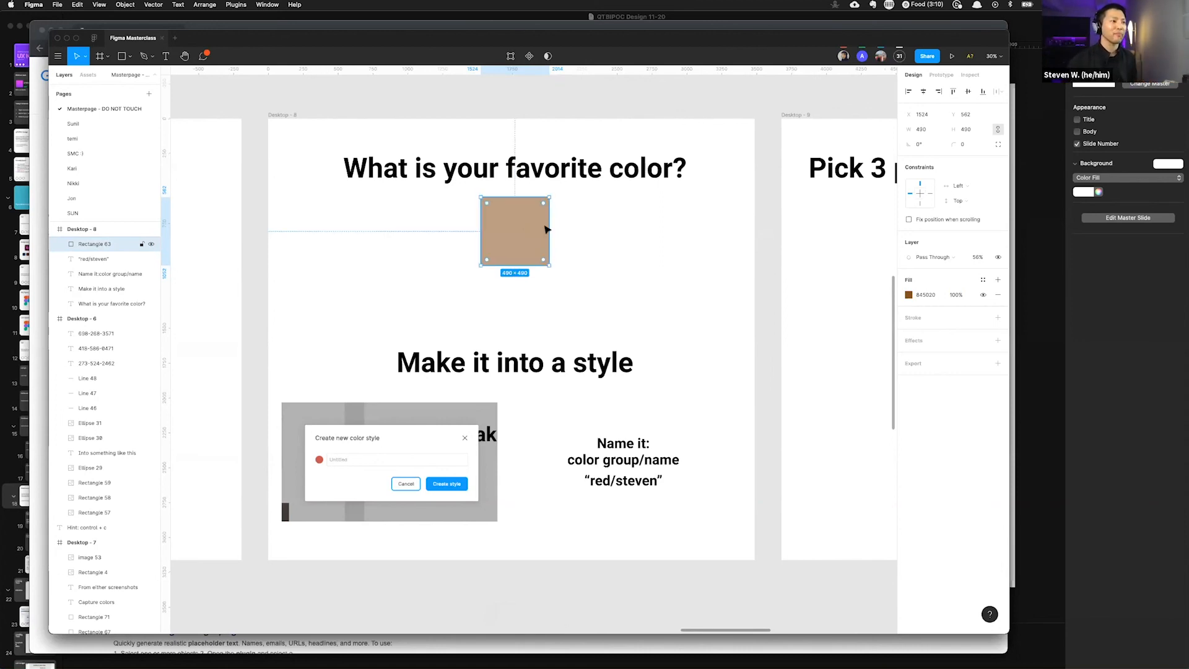
{"action": "key", "text": "5"}
{"action": "key", "text": "0"}
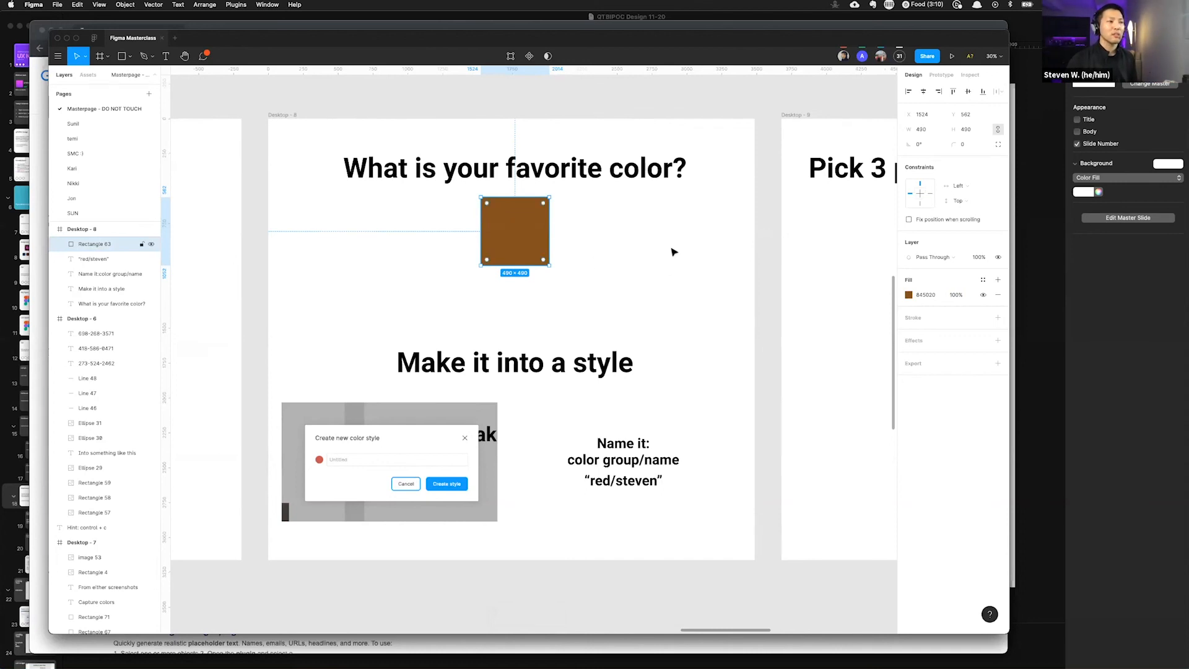
Step: Create a new color style from the square's brown fill, named Brown/ followed by the presenter's first name
{"action": "left_click", "coordinate": [984, 281]}
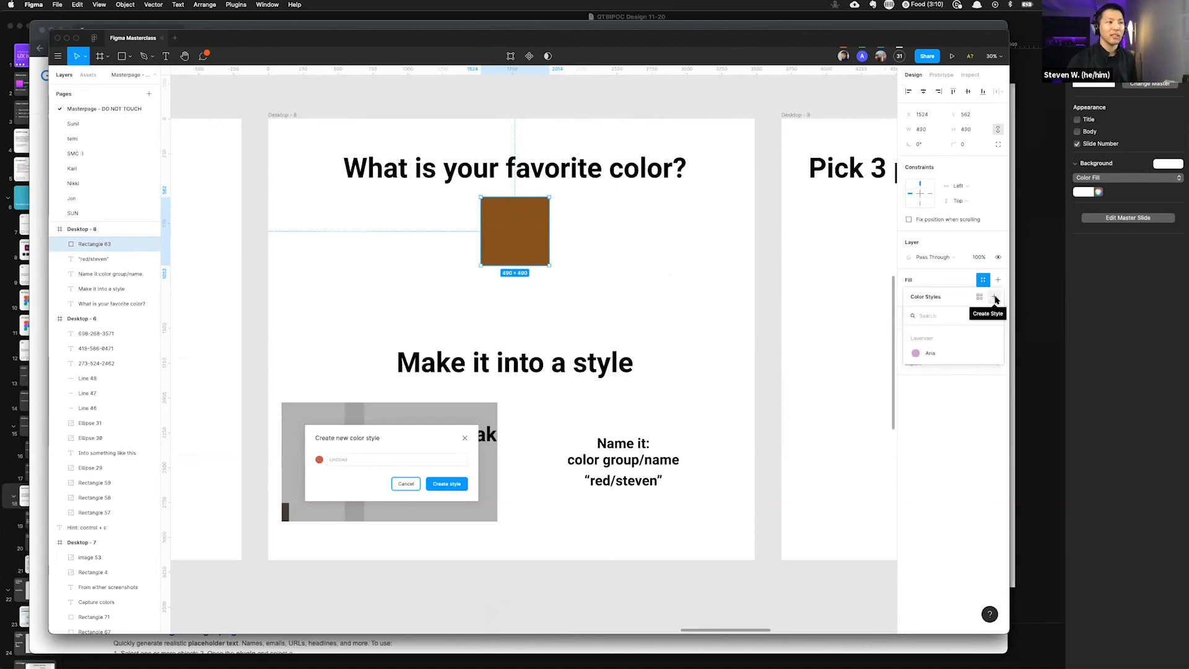
{"action": "left_click", "coordinate": [994, 299]}
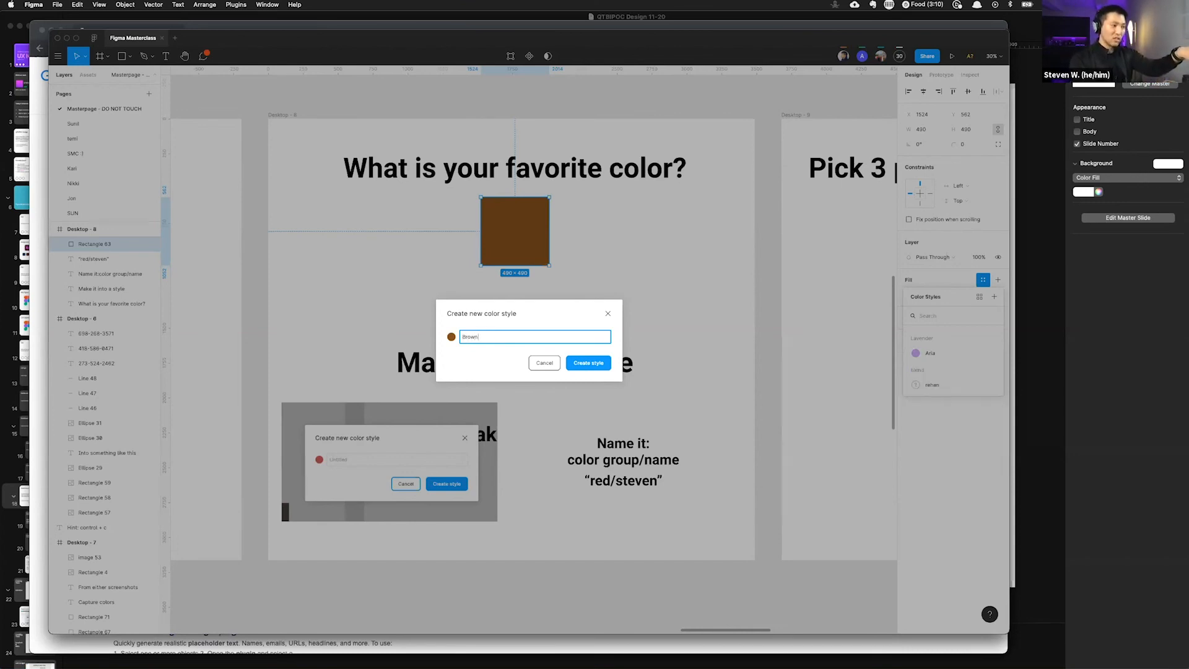
{"action": "type", "text": "Steven"}
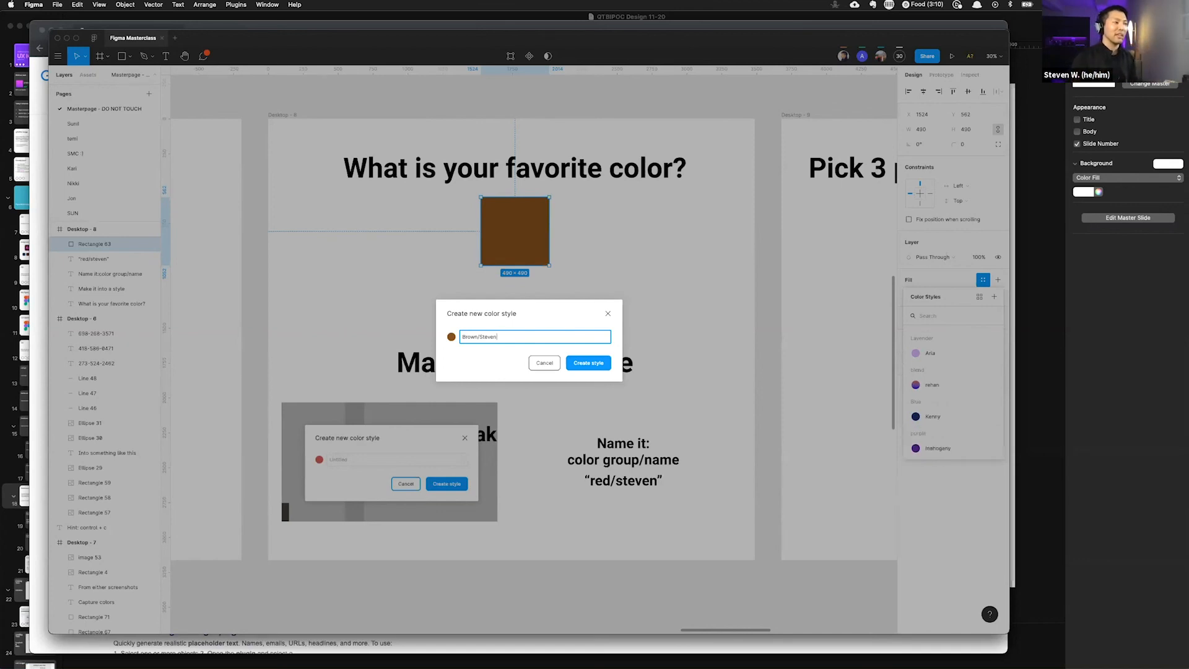
{"action": "left_click", "coordinate": [596, 364]}
{"action": "left_click", "coordinate": [831, 287]}
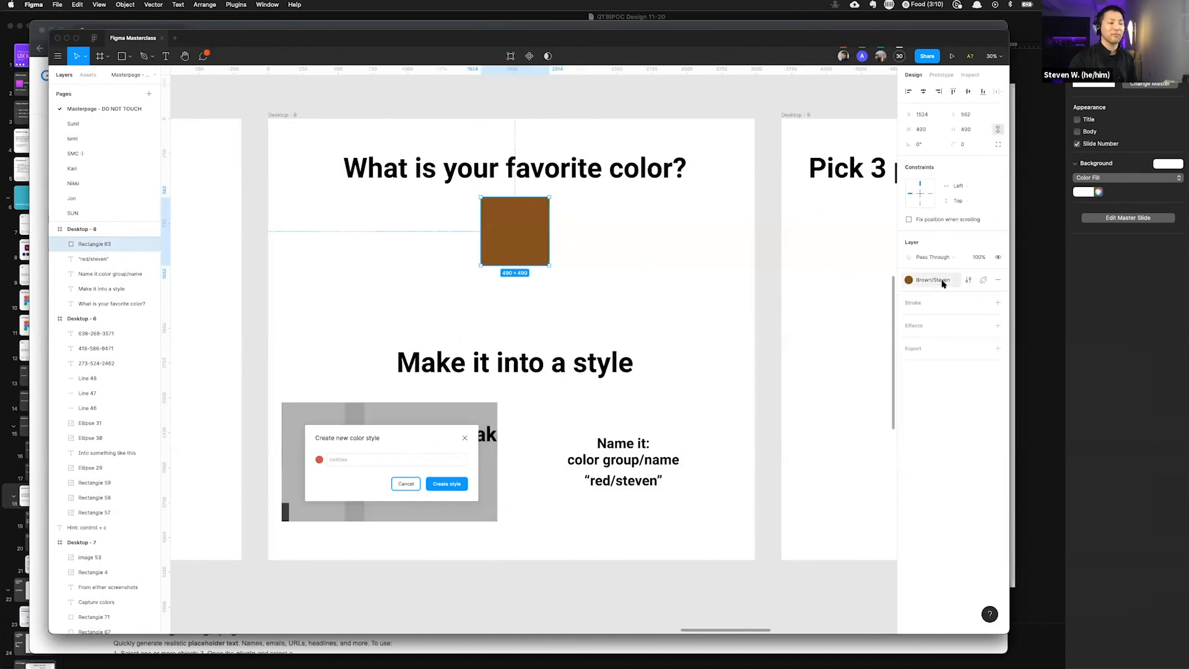
Step: Open the fill's color style list and browse the saved color styles
{"action": "left_click", "coordinate": [942, 282]}
{"action": "scroll", "coordinate": [940, 352], "scroll_direction": "up", "scroll_amount": 3}
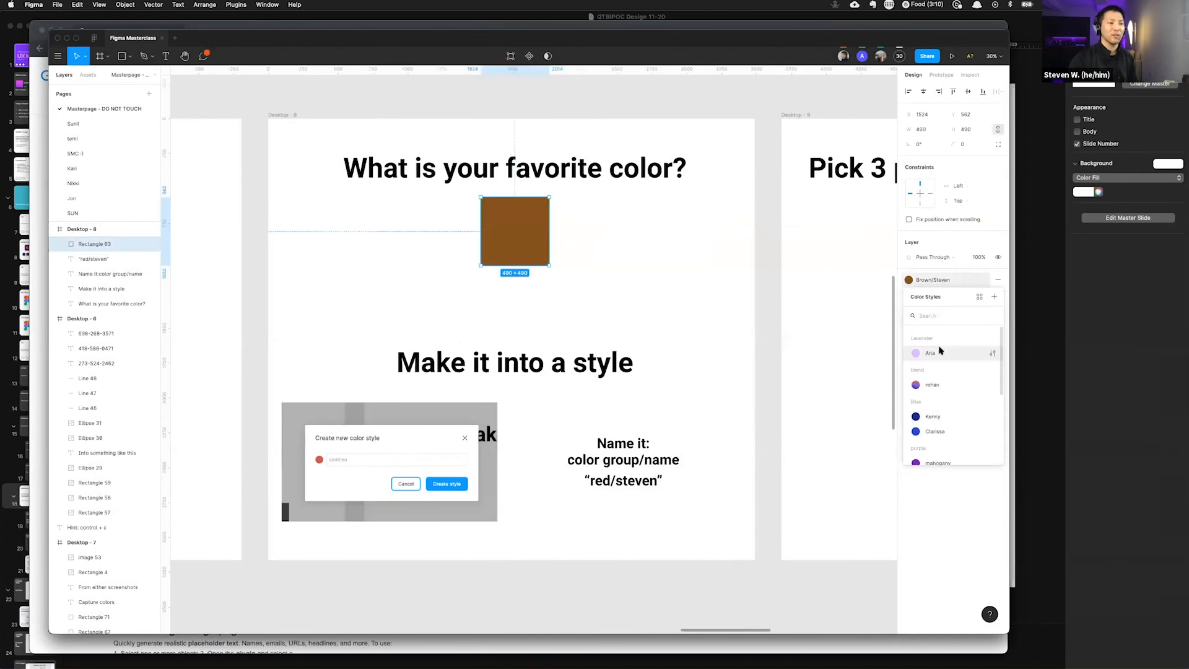
{"action": "scroll", "coordinate": [940, 351], "scroll_direction": "down", "scroll_amount": 5}
{"action": "scroll", "coordinate": [940, 350], "scroll_direction": "up", "scroll_amount": 5}
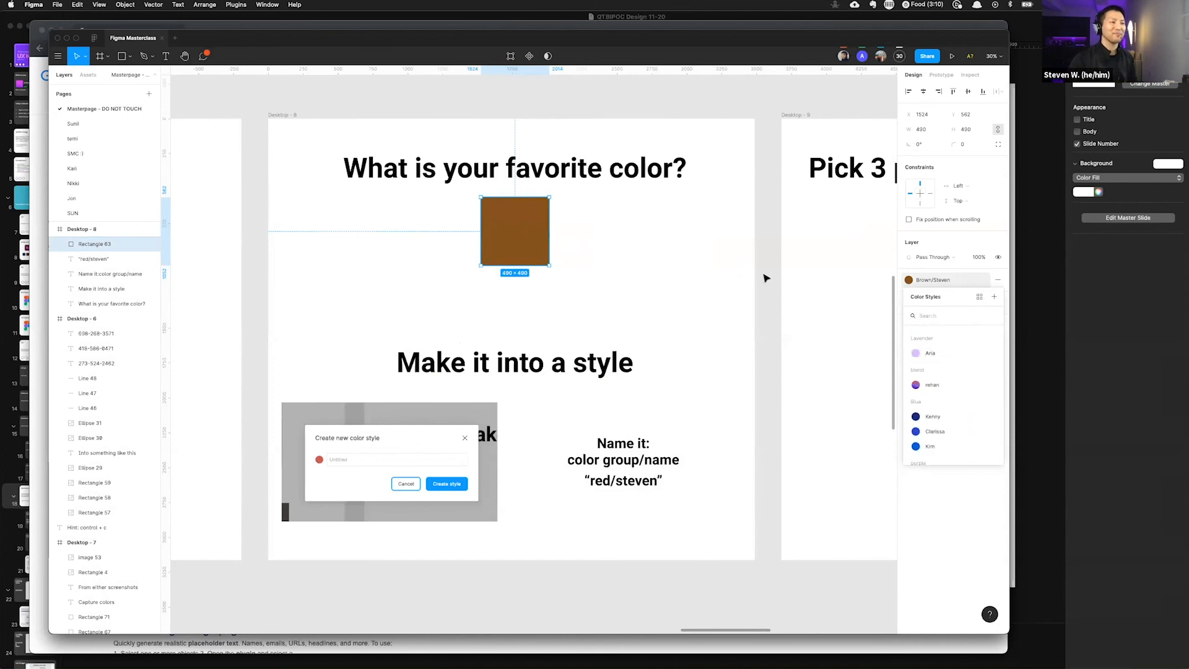
{"action": "left_click", "coordinate": [531, 234]}
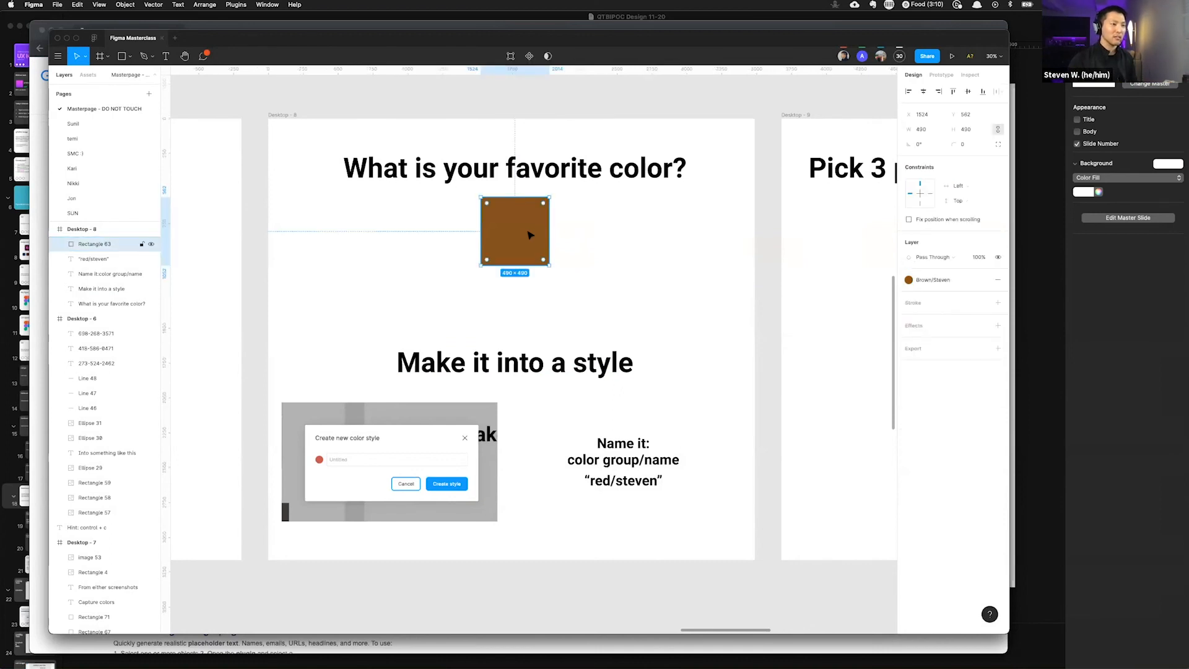
{"action": "left_click", "coordinate": [837, 272]}
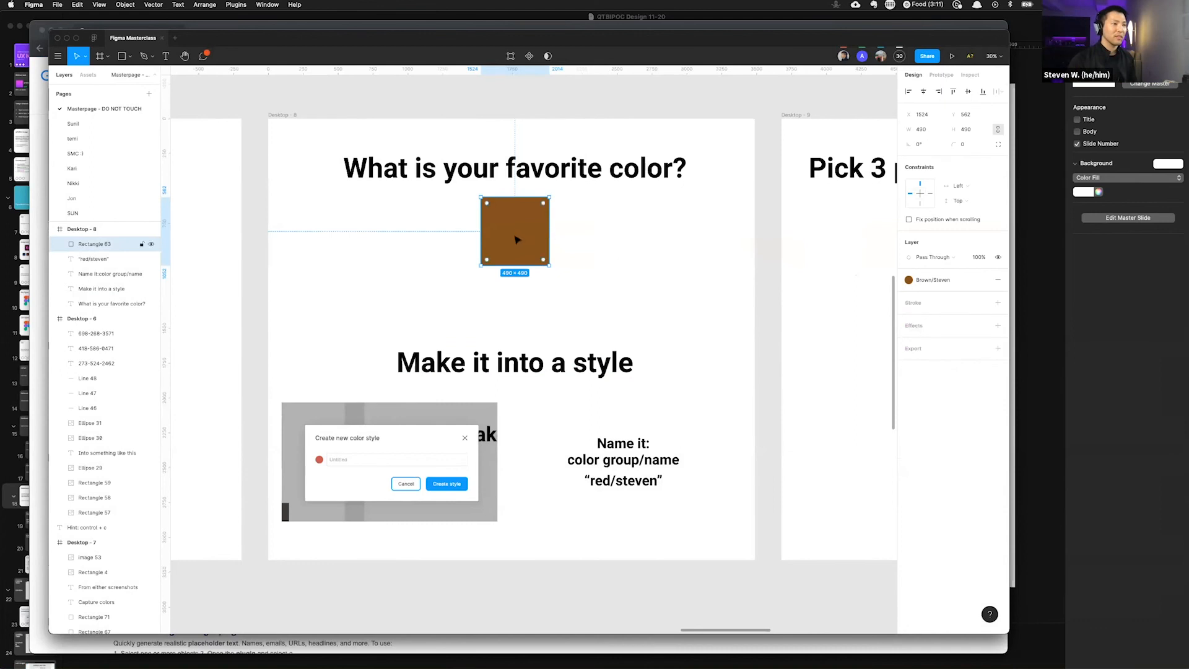
Step: Detach the color style from the favorite-color square's fill
{"action": "left_click", "coordinate": [985, 281]}
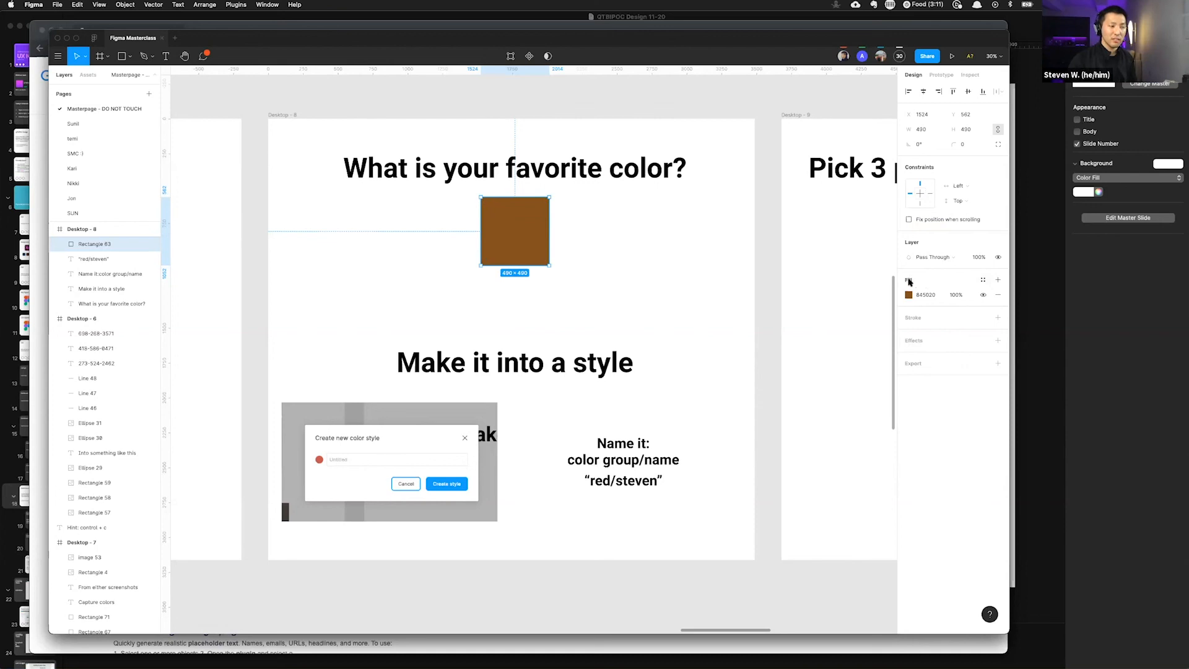
{"action": "left_click", "coordinate": [981, 280]}
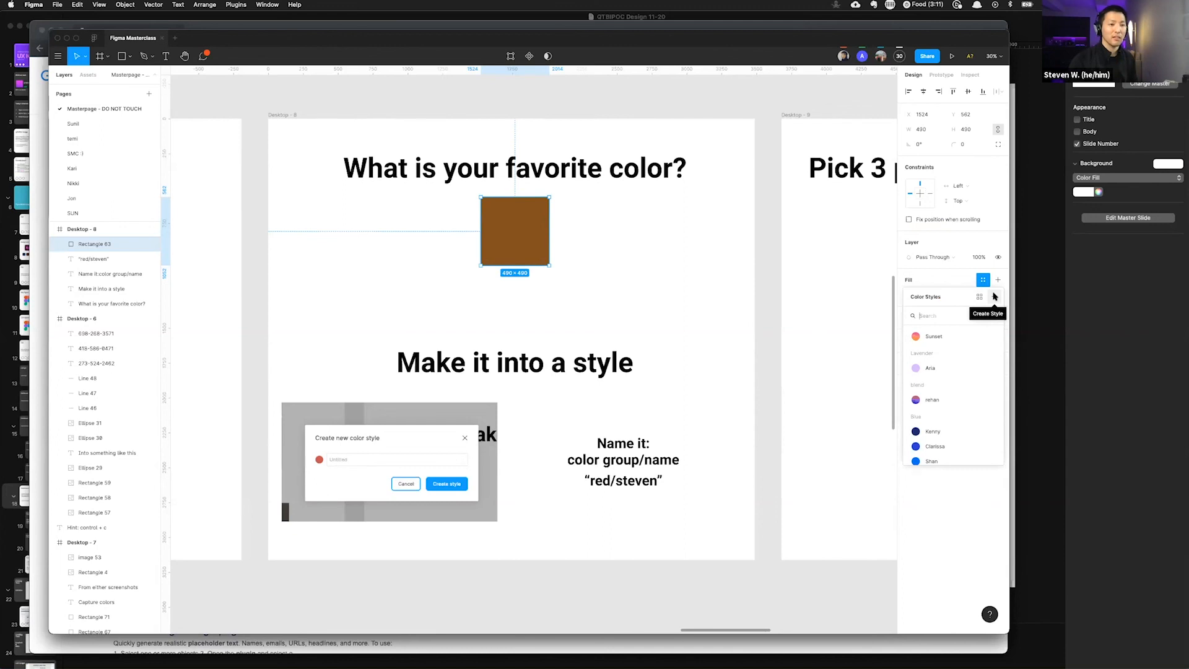
{"action": "left_click", "coordinate": [822, 270]}
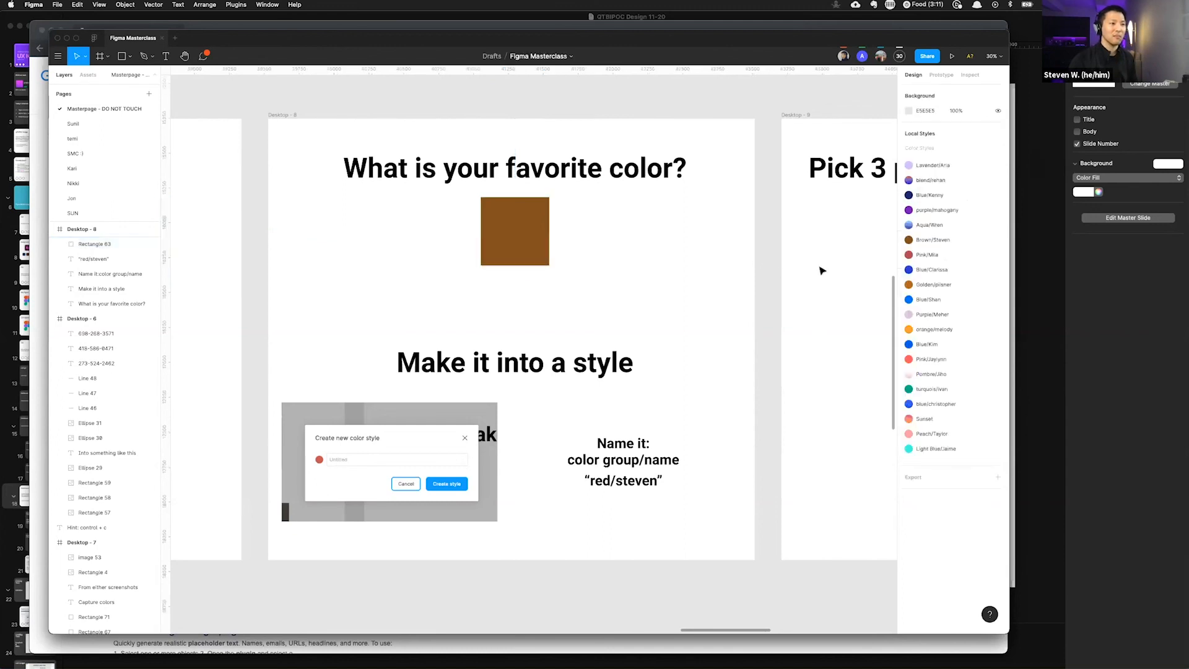
Step: Review the document's local color styles and browse the style list from the square's fill
{"action": "left_click", "coordinate": [516, 238]}
{"action": "left_click", "coordinate": [674, 251]}
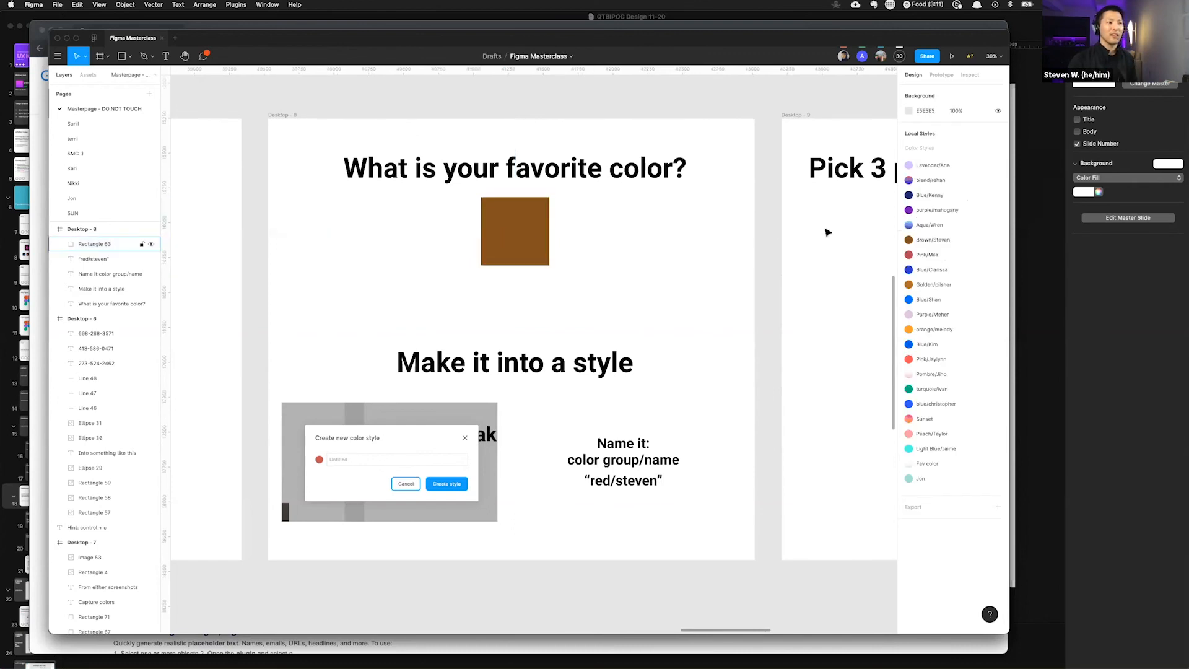
{"action": "left_click", "coordinate": [545, 231]}
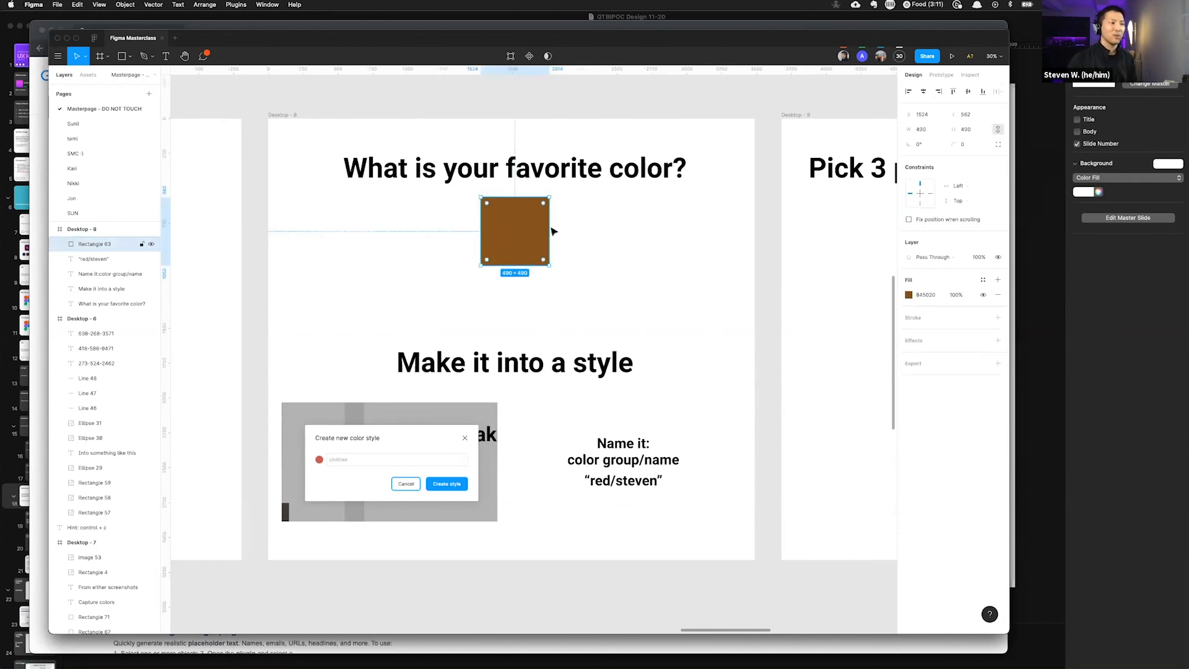
{"action": "left_click", "coordinate": [909, 296]}
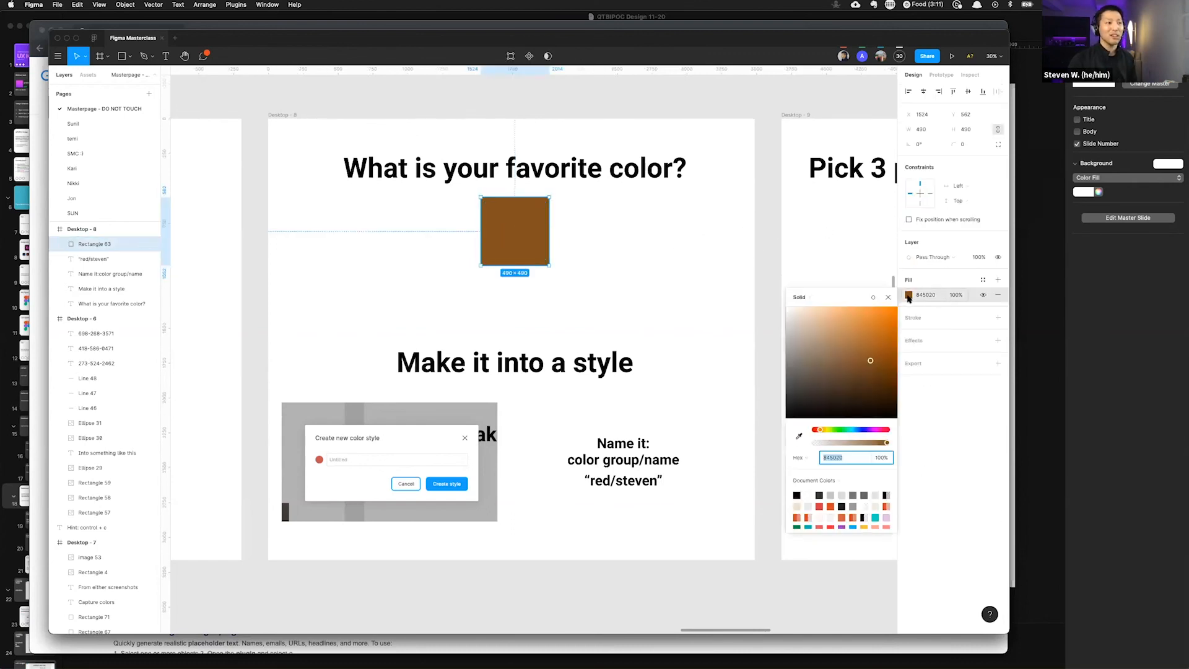
{"action": "left_click", "coordinate": [983, 280]}
{"action": "left_click", "coordinate": [983, 279]}
{"action": "scroll", "coordinate": [954, 346], "scroll_direction": "down", "scroll_amount": 5}
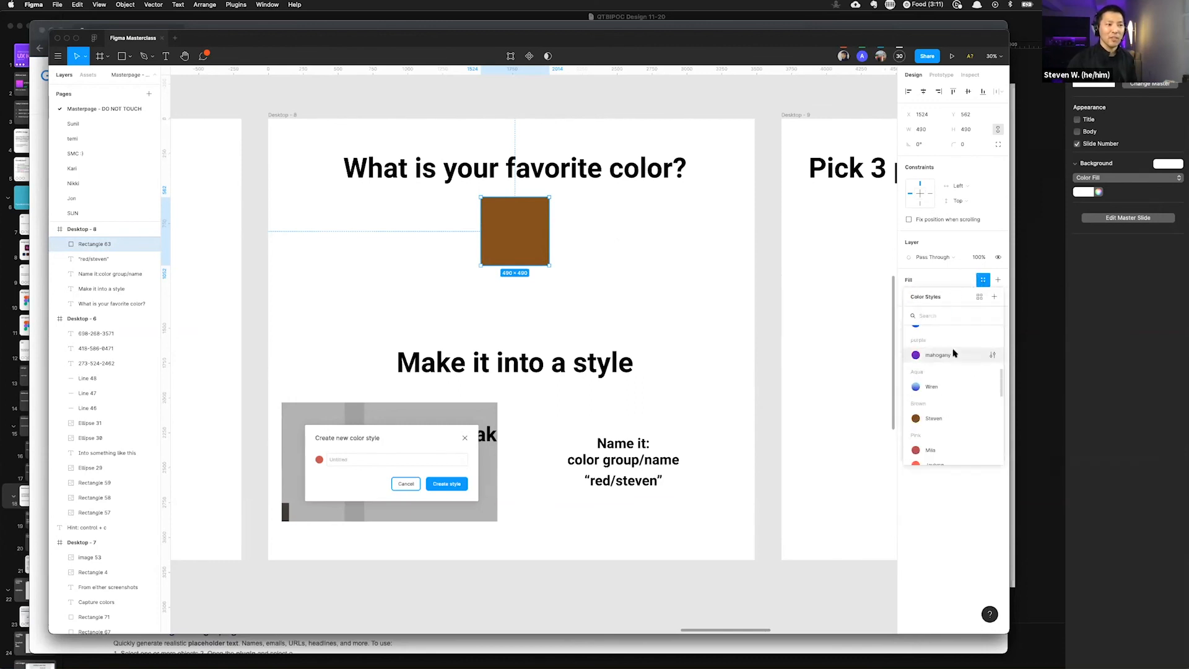
{"action": "scroll", "coordinate": [949, 348], "scroll_direction": "down", "scroll_amount": 2}
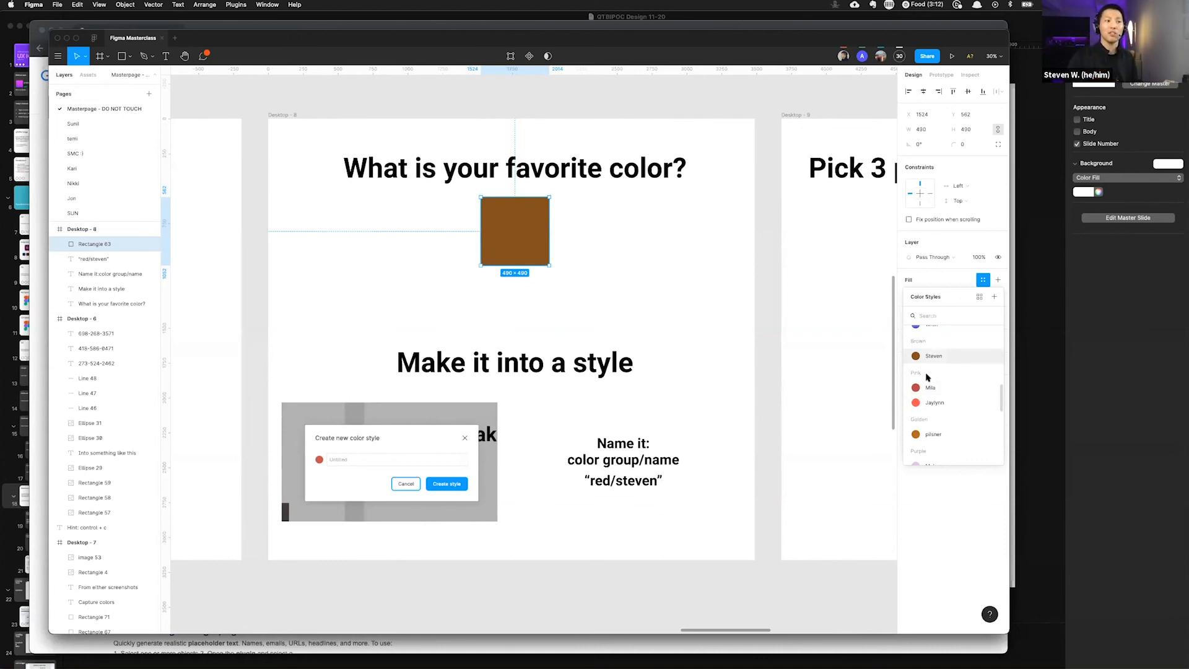
{"action": "scroll", "coordinate": [935, 375], "scroll_direction": "up", "scroll_amount": 8}
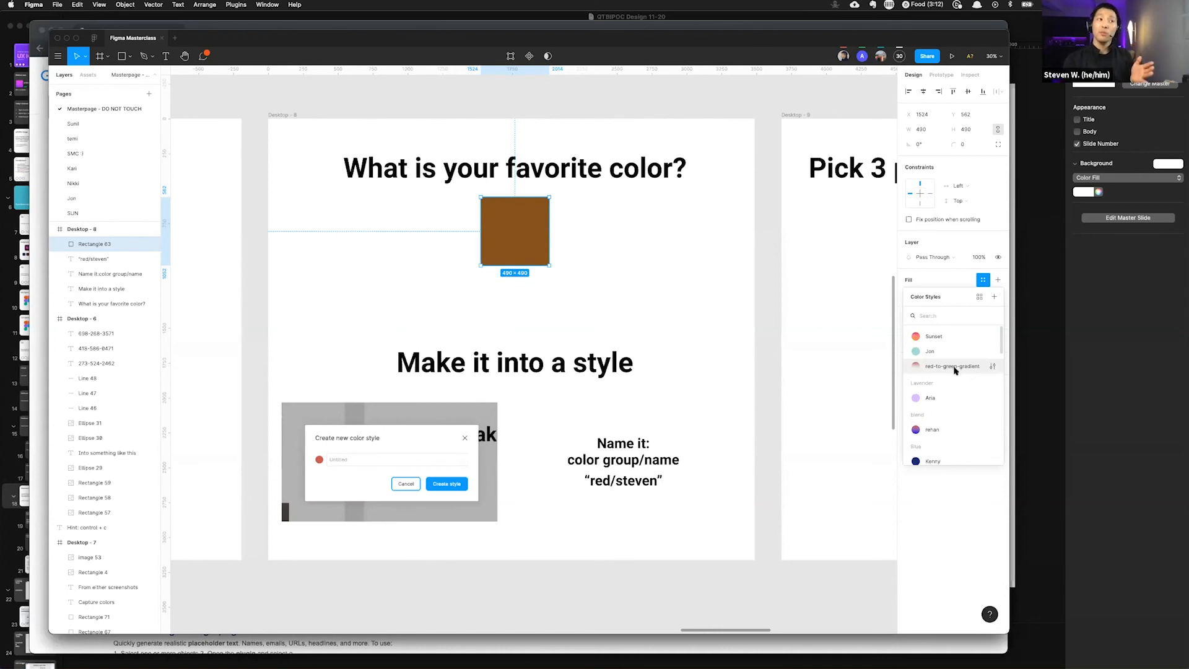
Step: Apply another participant's pink gradient color style to the first gray square on the Pick 3 people's colors frame
{"action": "scroll", "coordinate": [792, 326], "scroll_direction": "right", "scroll_amount": 1}
{"action": "left_click", "coordinate": [791, 325]}
{"action": "scroll", "coordinate": [790, 325], "scroll_direction": "right", "scroll_amount": 15}
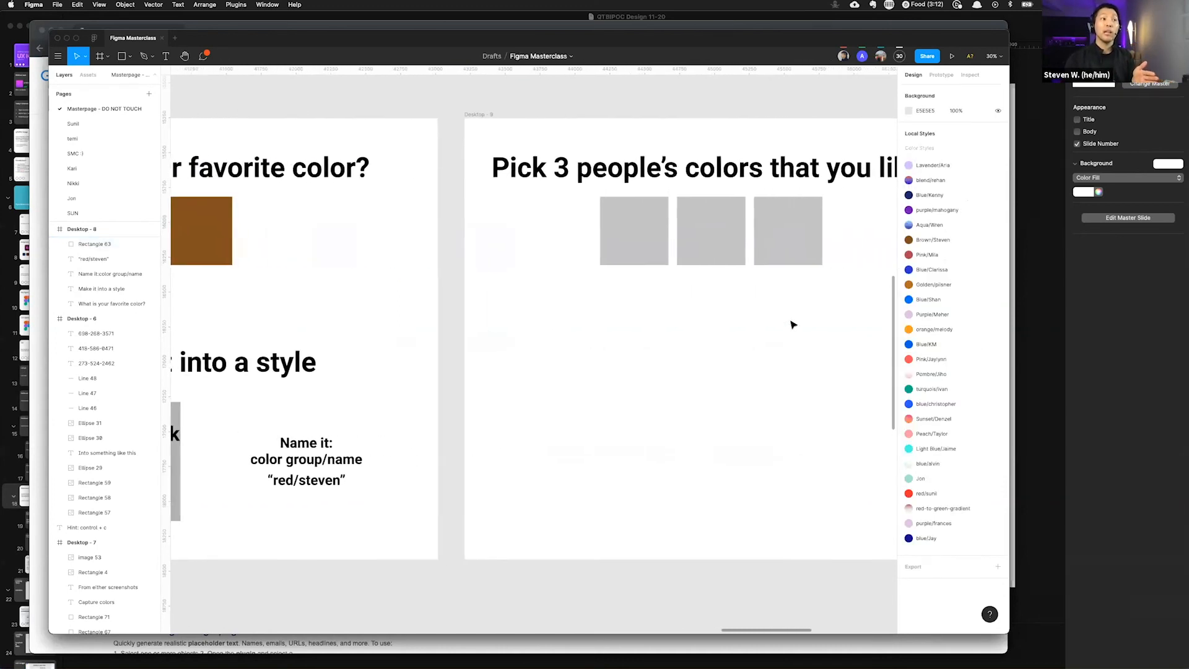
{"action": "scroll", "coordinate": [790, 324], "scroll_direction": "right", "scroll_amount": 2}
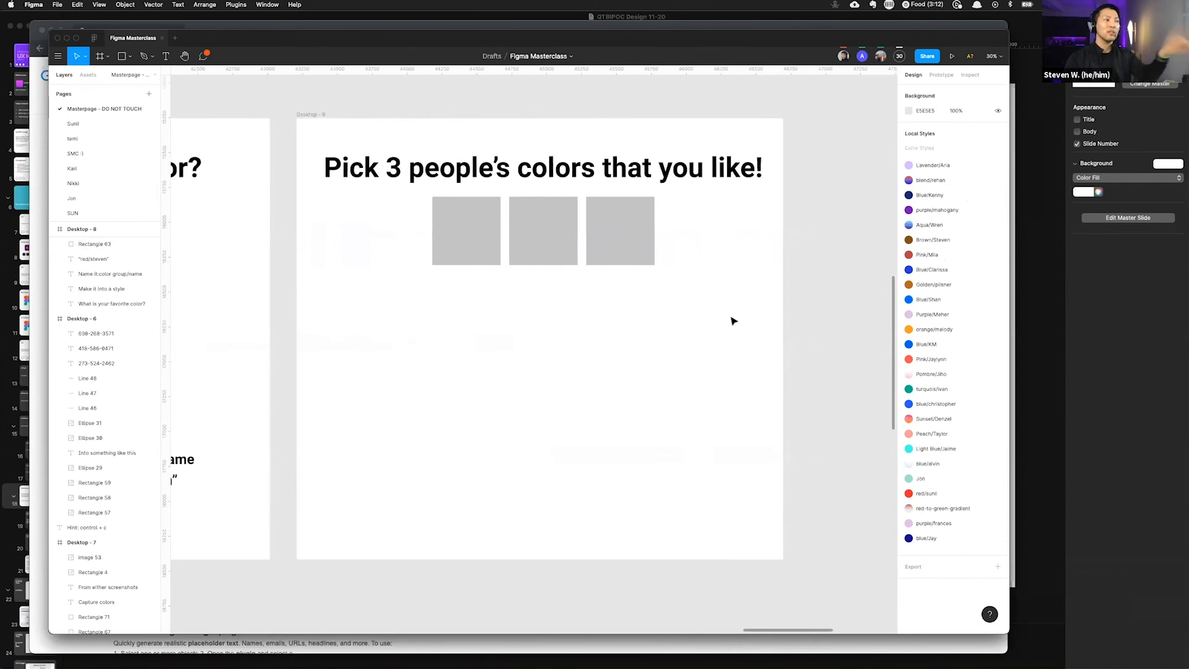
{"action": "left_click", "coordinate": [471, 218]}
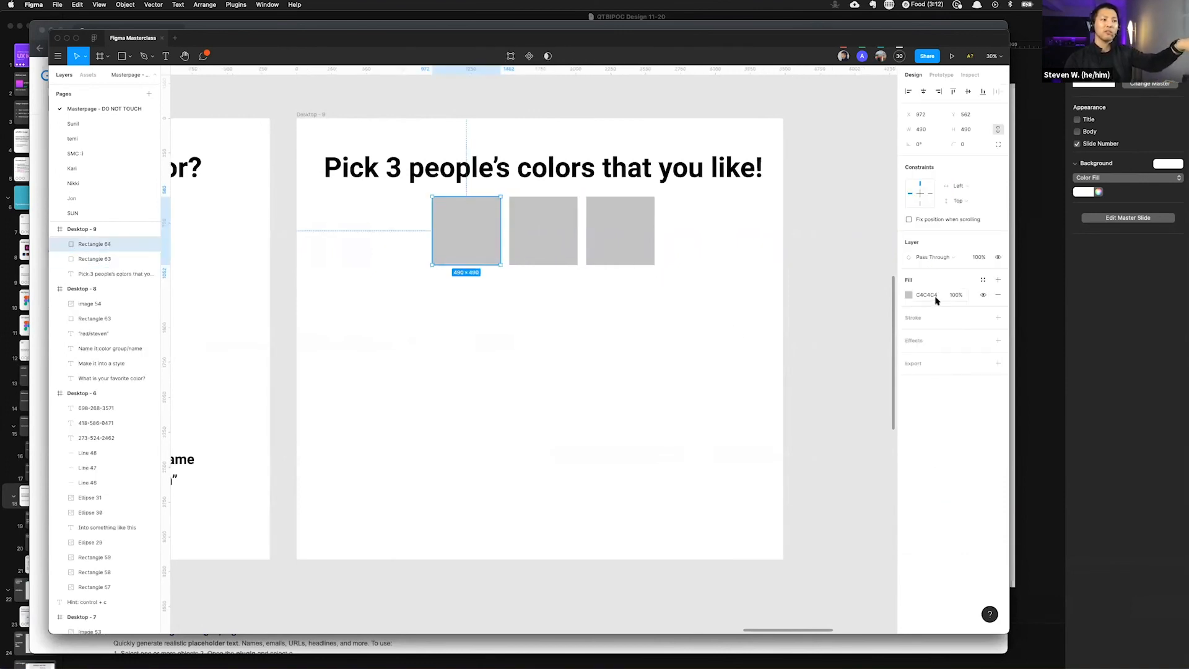
{"action": "left_click", "coordinate": [983, 280]}
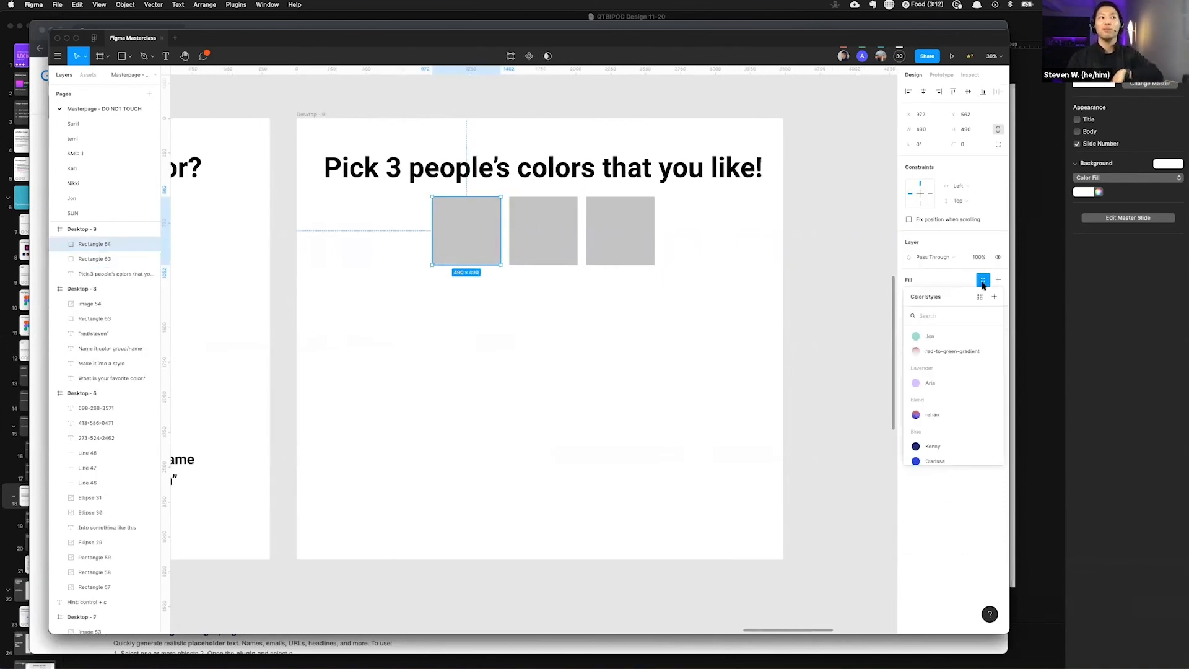
{"action": "scroll", "coordinate": [957, 347], "scroll_direction": "down", "scroll_amount": 8}
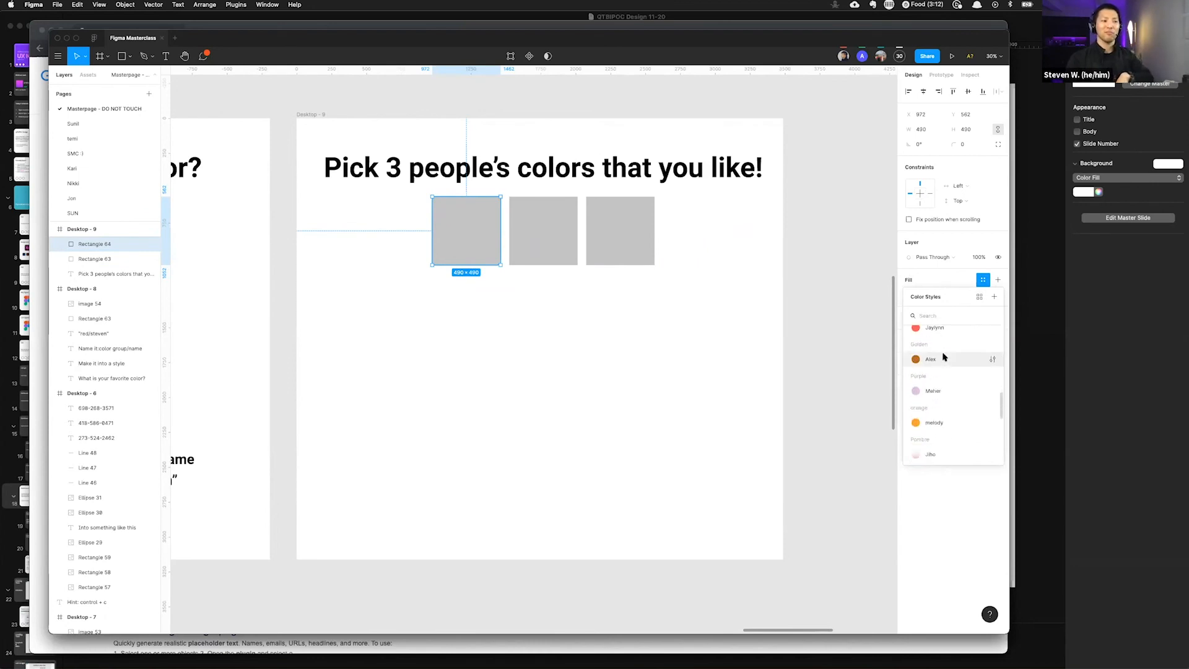
{"action": "left_click", "coordinate": [934, 406]}
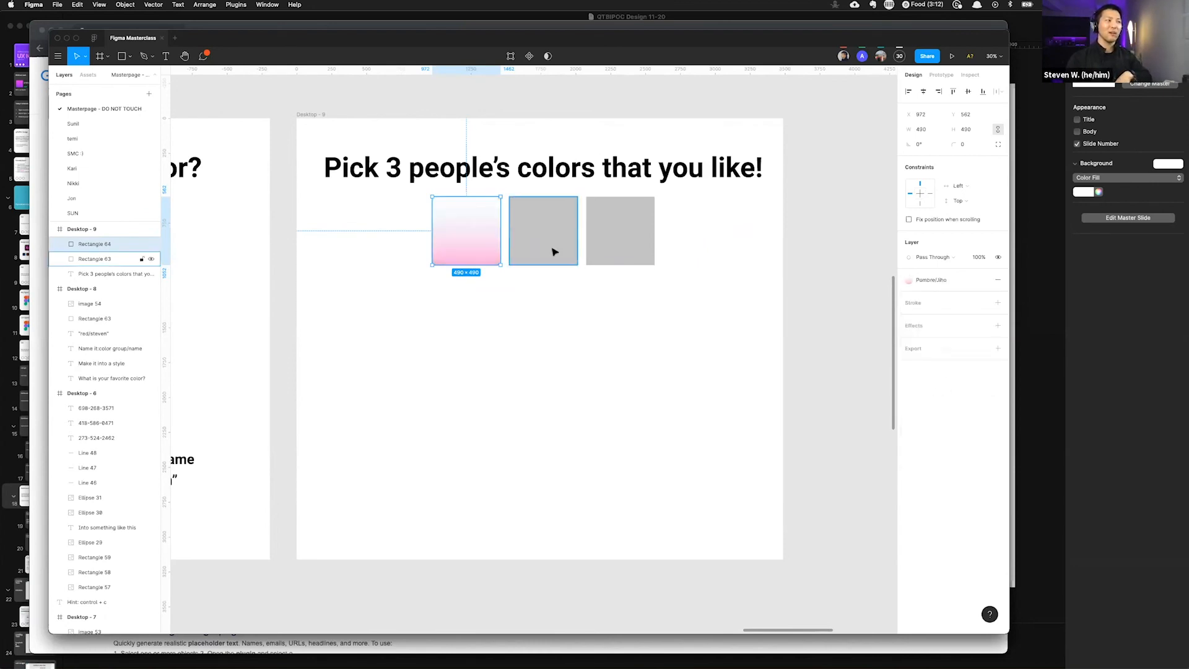
Step: Apply another participant's blue color style to the second gray square
{"action": "left_click", "coordinate": [552, 253]}
{"action": "left_click", "coordinate": [983, 280]}
{"action": "scroll", "coordinate": [954, 378], "scroll_direction": "down", "scroll_amount": 3}
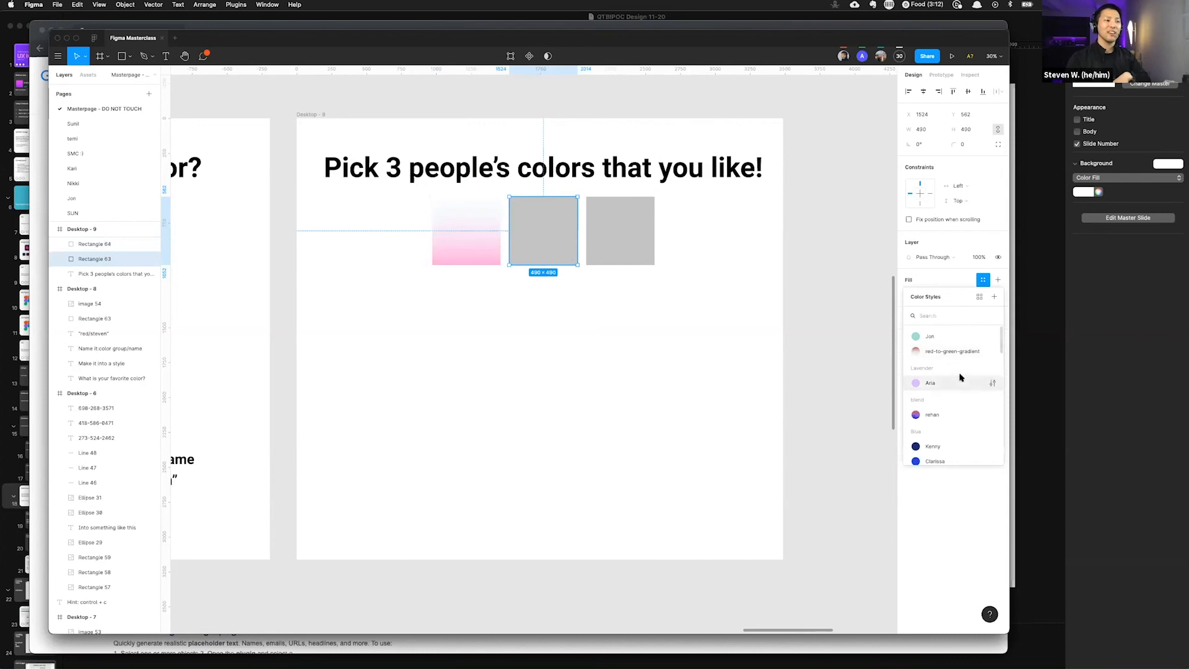
{"action": "left_click", "coordinate": [934, 387]}
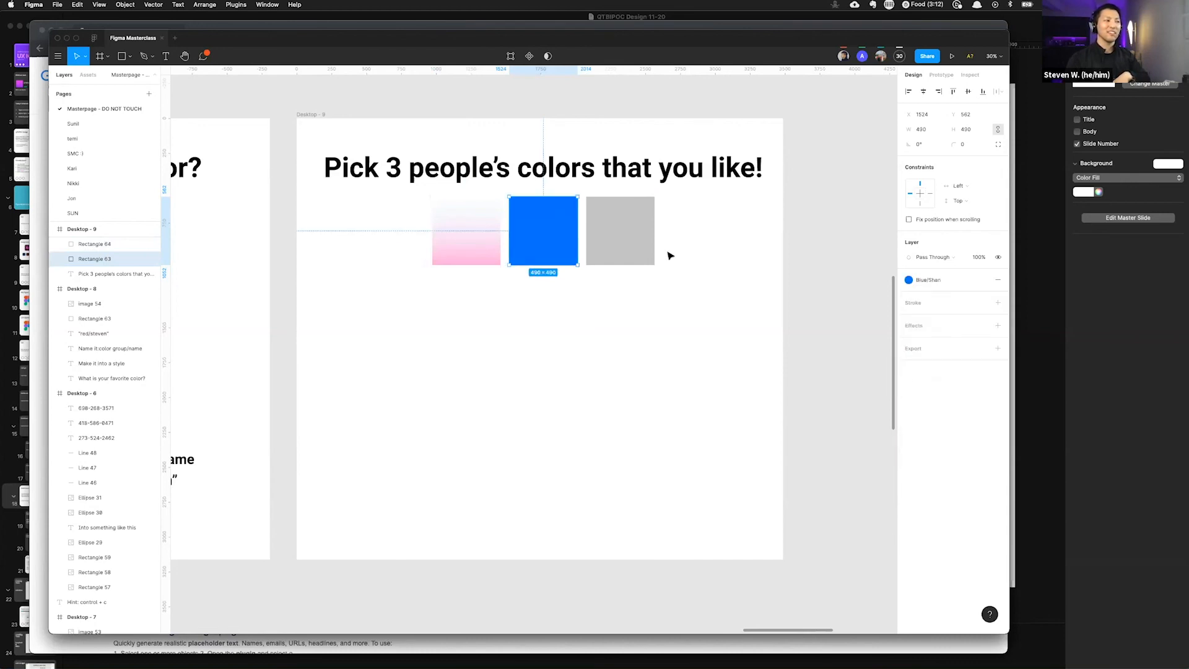
Step: Apply another participant's sunset gradient color style to the third gray square
{"action": "left_click", "coordinate": [645, 242]}
{"action": "left_click", "coordinate": [983, 280]}
{"action": "scroll", "coordinate": [941, 372], "scroll_direction": "down", "scroll_amount": 3}
{"action": "scroll", "coordinate": [932, 378], "scroll_direction": "down", "scroll_amount": 3}
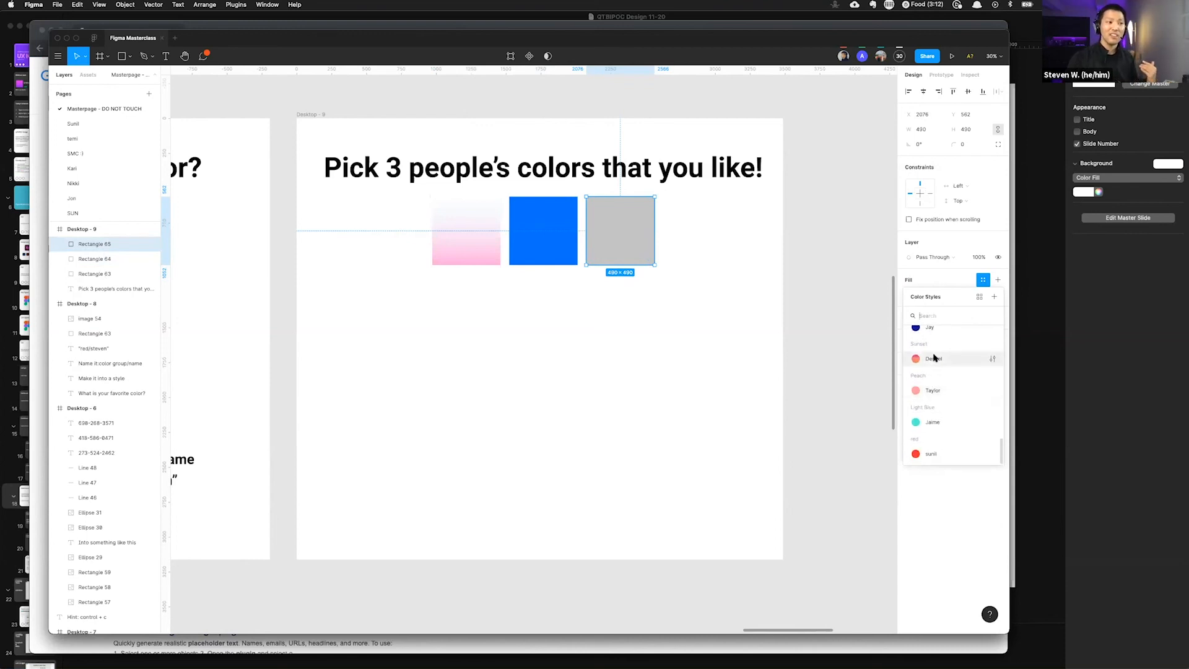
{"action": "left_click", "coordinate": [930, 358]}
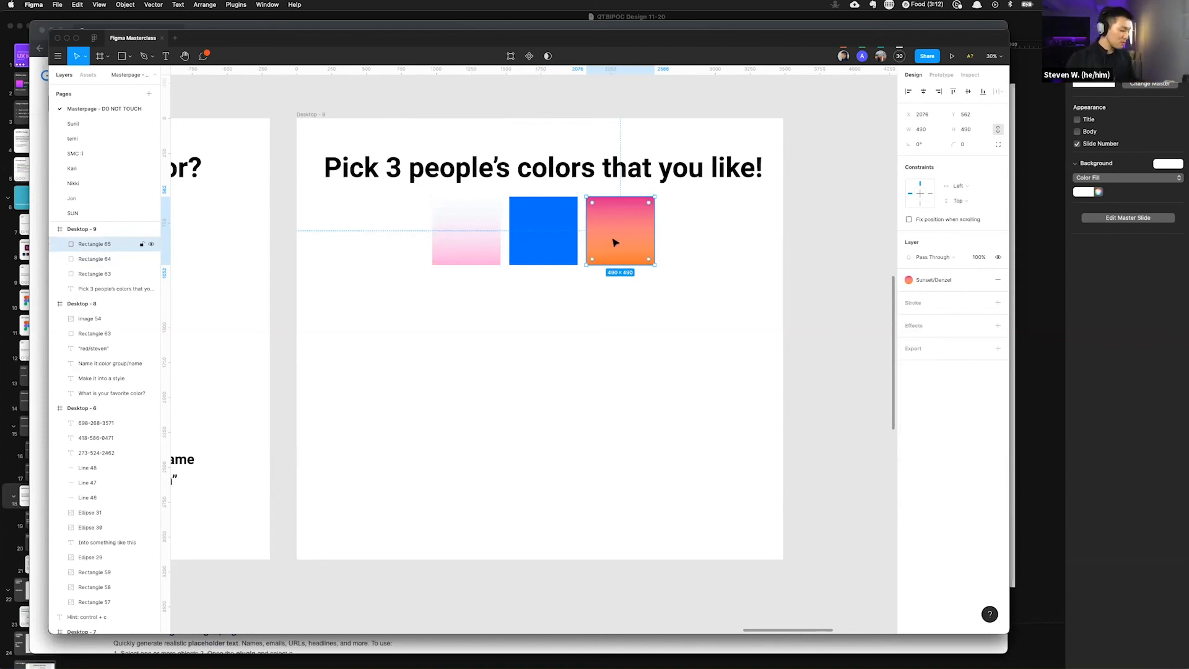
Step: Duplicate the sunset square below the row and detach its color style
{"action": "left_click_drag", "start_coordinate": [614, 239], "coordinate": [640, 363]}
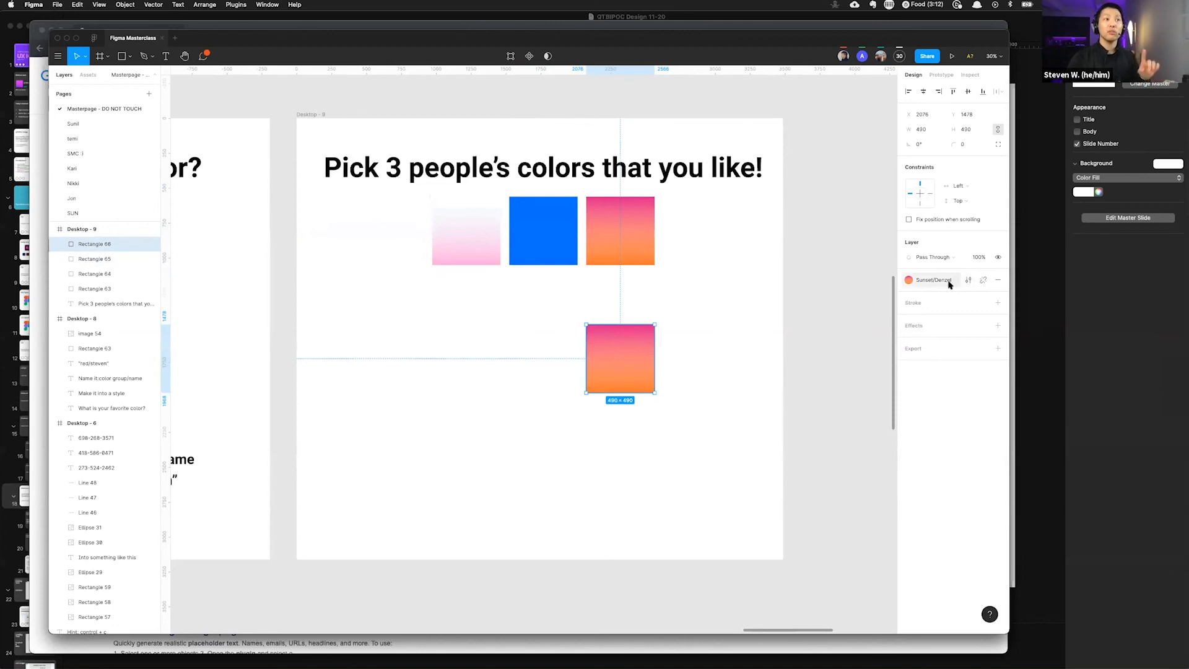
{"action": "left_click", "coordinate": [984, 282]}
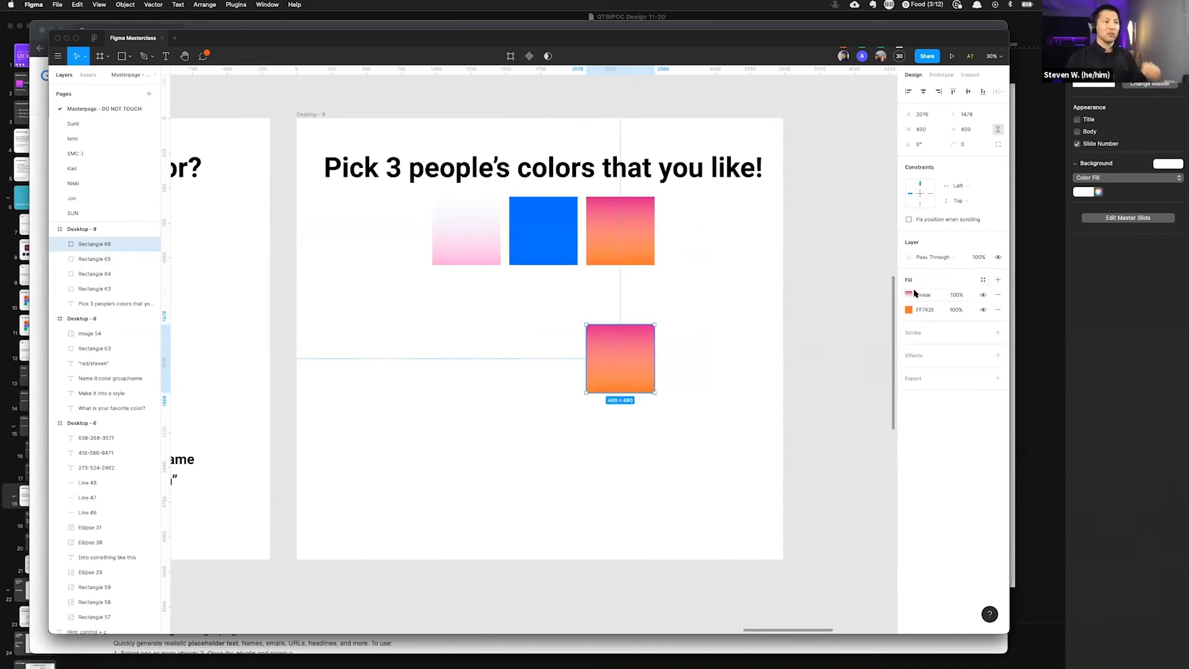
Step: Switch the duplicate's gradient fill type to Solid and back to Linear
{"action": "left_click", "coordinate": [909, 295]}
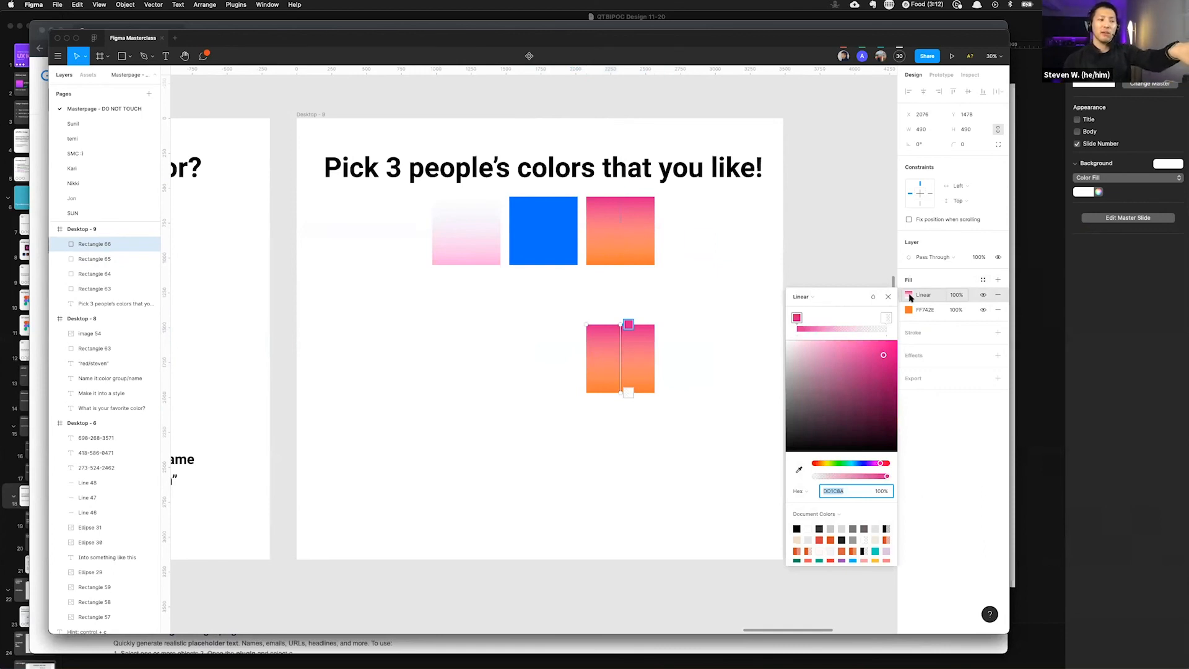
{"action": "left_click", "coordinate": [801, 297]}
{"action": "left_click", "coordinate": [805, 284]}
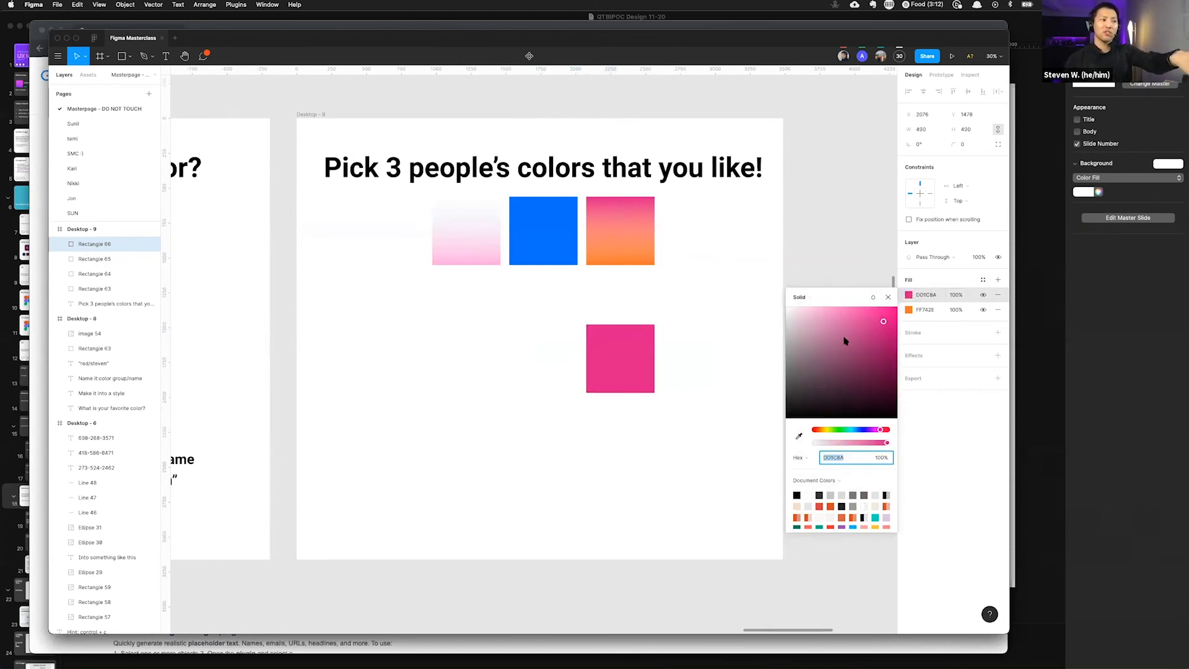
{"action": "left_click", "coordinate": [809, 297]}
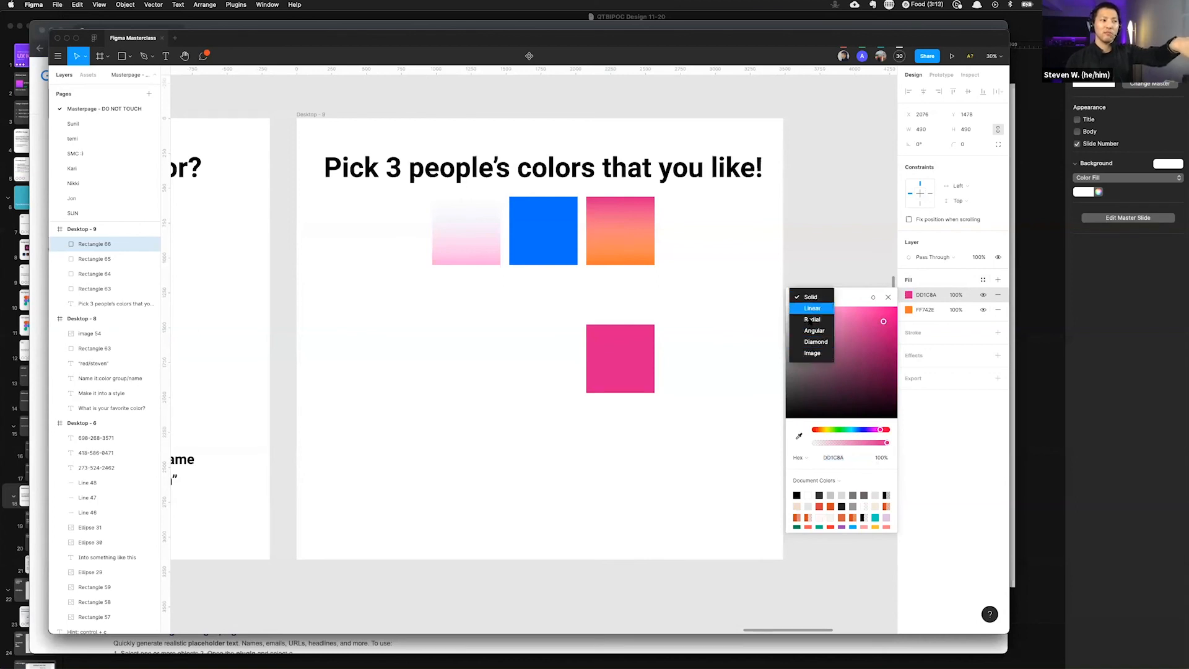
{"action": "left_click", "coordinate": [813, 309]}
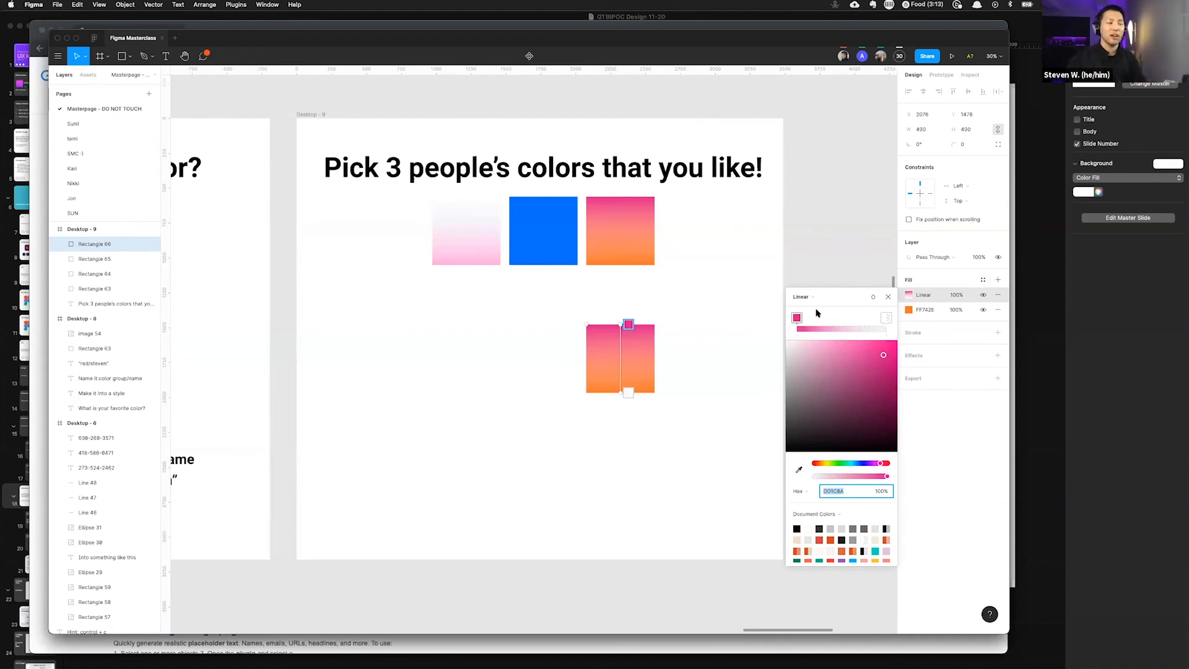
{"action": "left_click", "coordinate": [798, 319]}
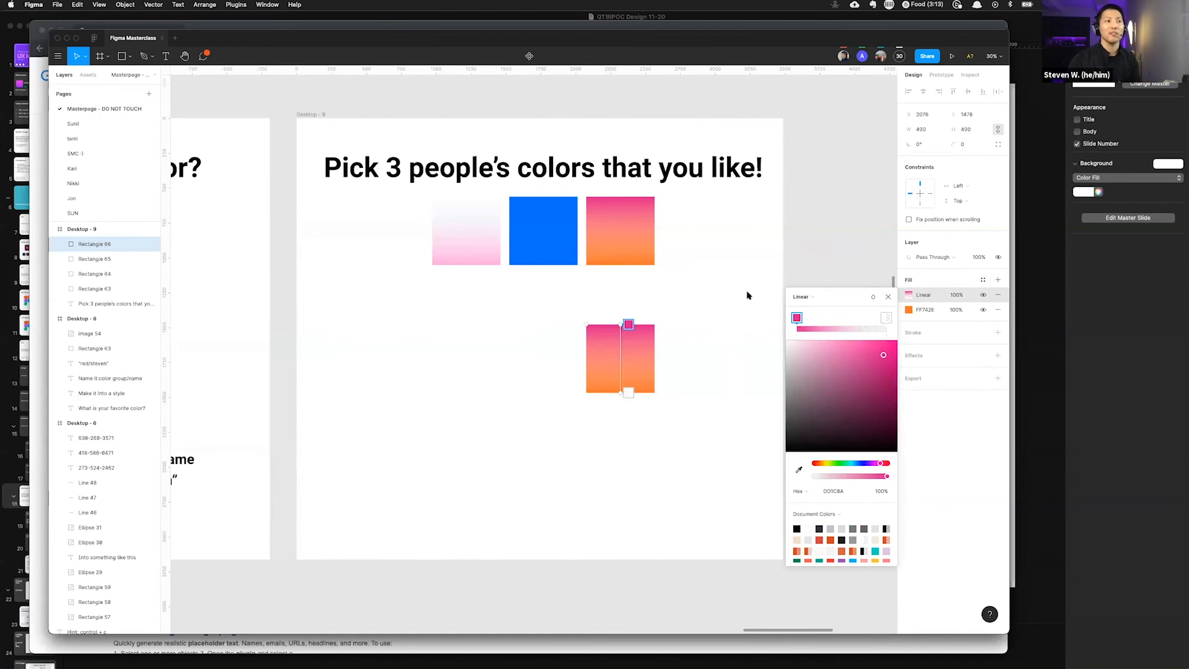
Step: Change the brown favorite-color square's fill to an Angular gradient
{"action": "scroll", "coordinate": [712, 290], "scroll_direction": "left", "scroll_amount": 10}
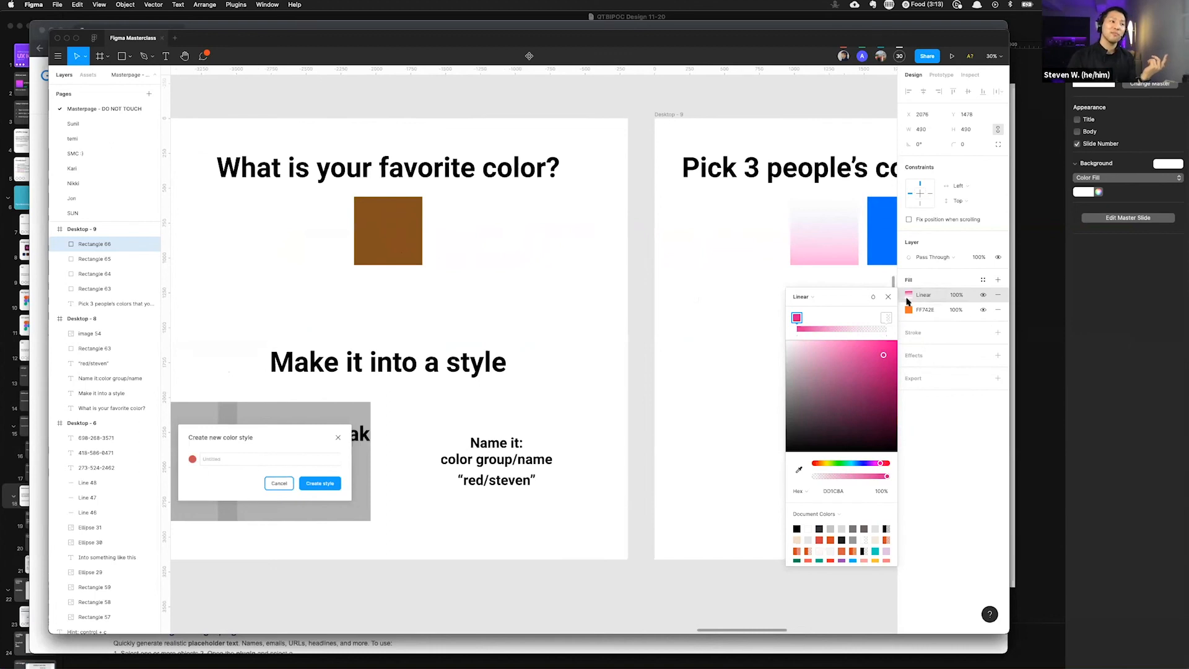
{"action": "left_click", "coordinate": [380, 240]}
{"action": "left_click", "coordinate": [382, 244]}
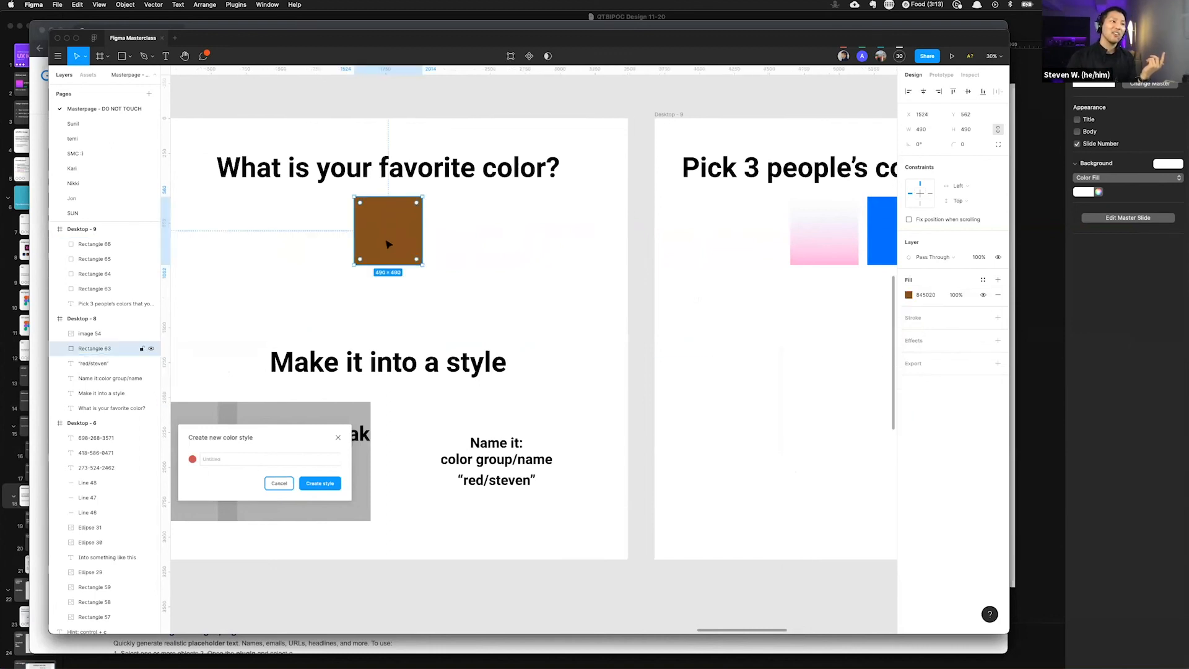
{"action": "scroll", "coordinate": [433, 244], "scroll_direction": "right", "scroll_amount": 2}
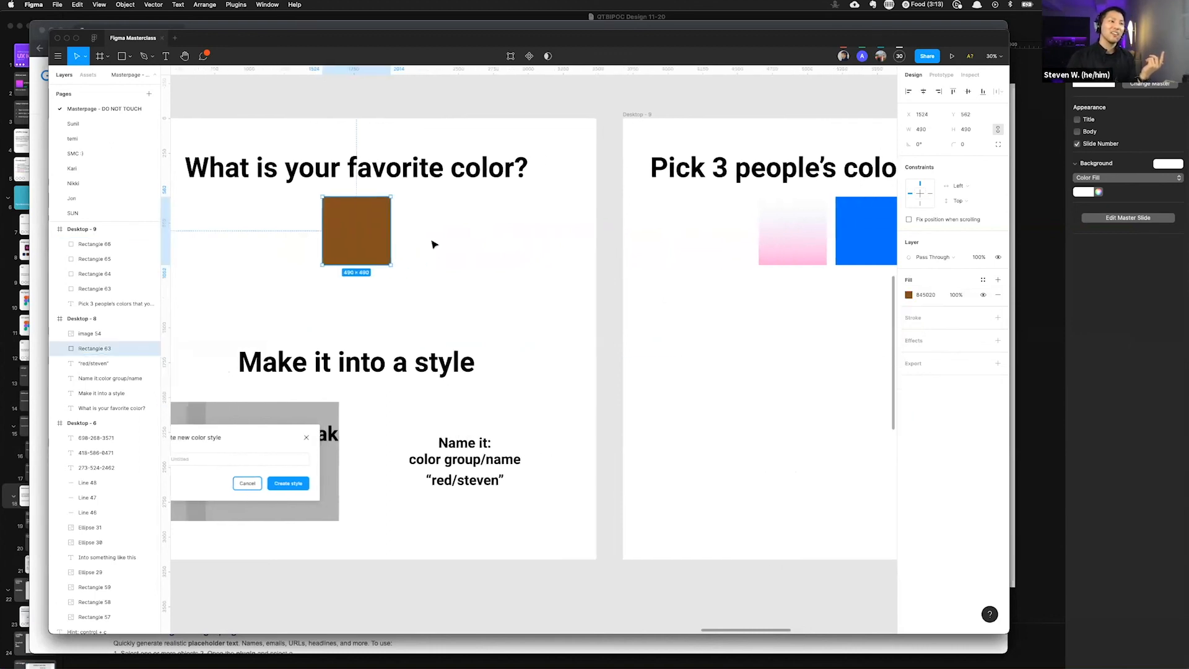
{"action": "left_click", "coordinate": [908, 295]}
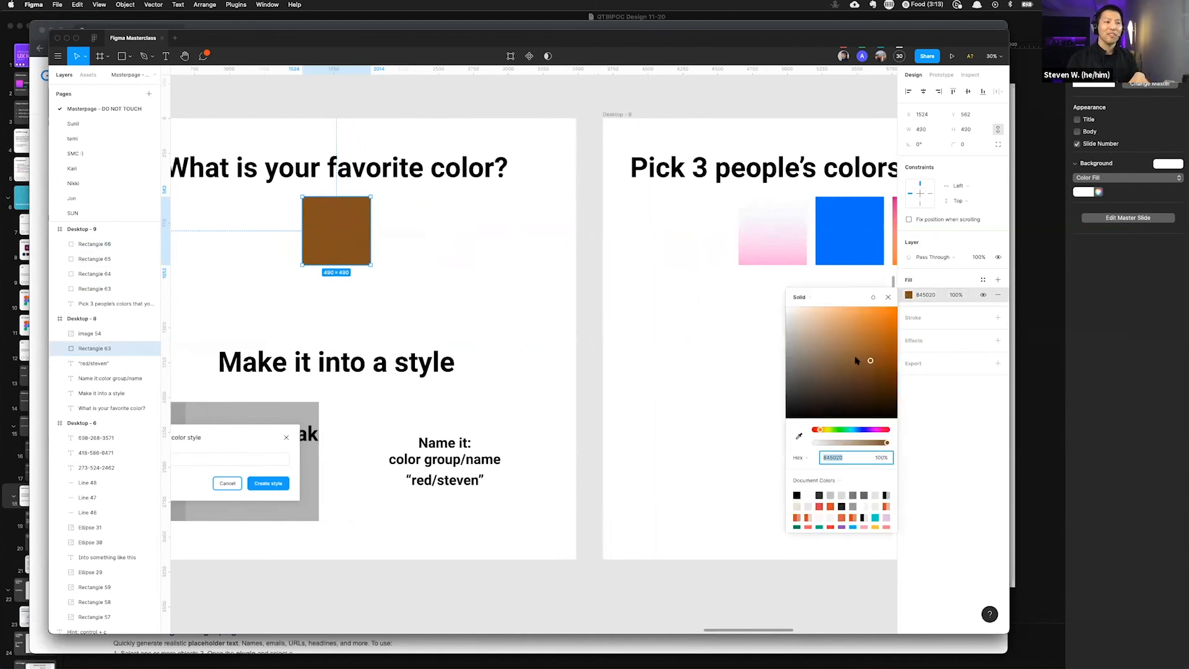
{"action": "left_click", "coordinate": [644, 317]}
{"action": "scroll", "coordinate": [645, 316], "scroll_direction": "right", "scroll_amount": 5}
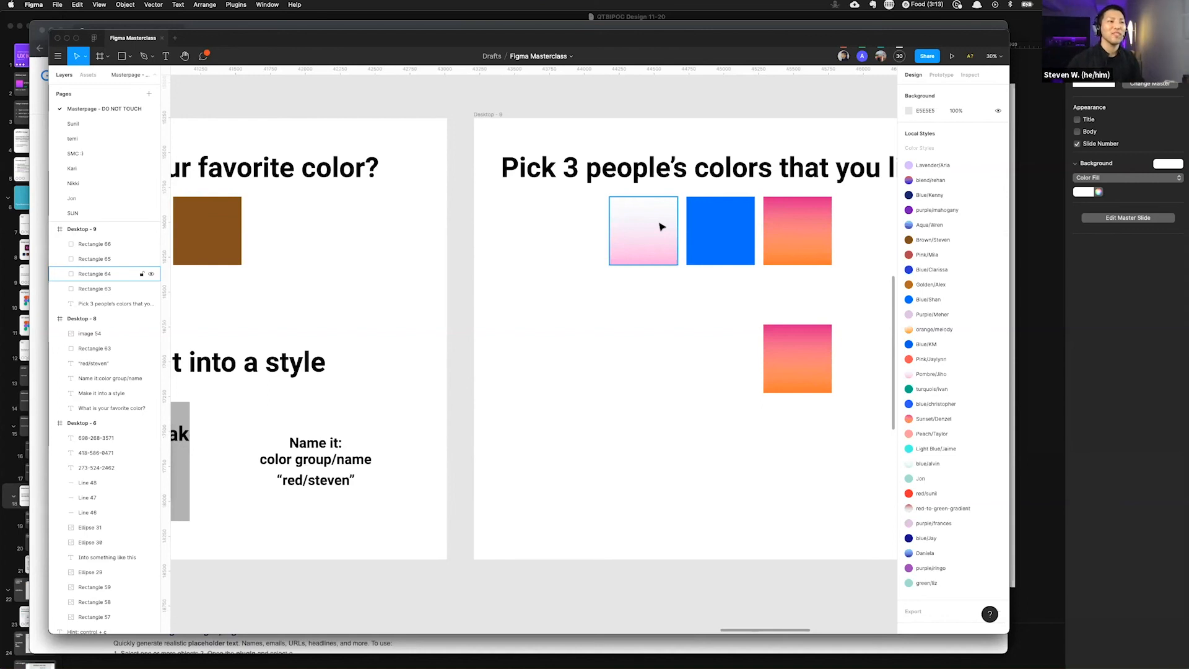
{"action": "left_click", "coordinate": [237, 240]}
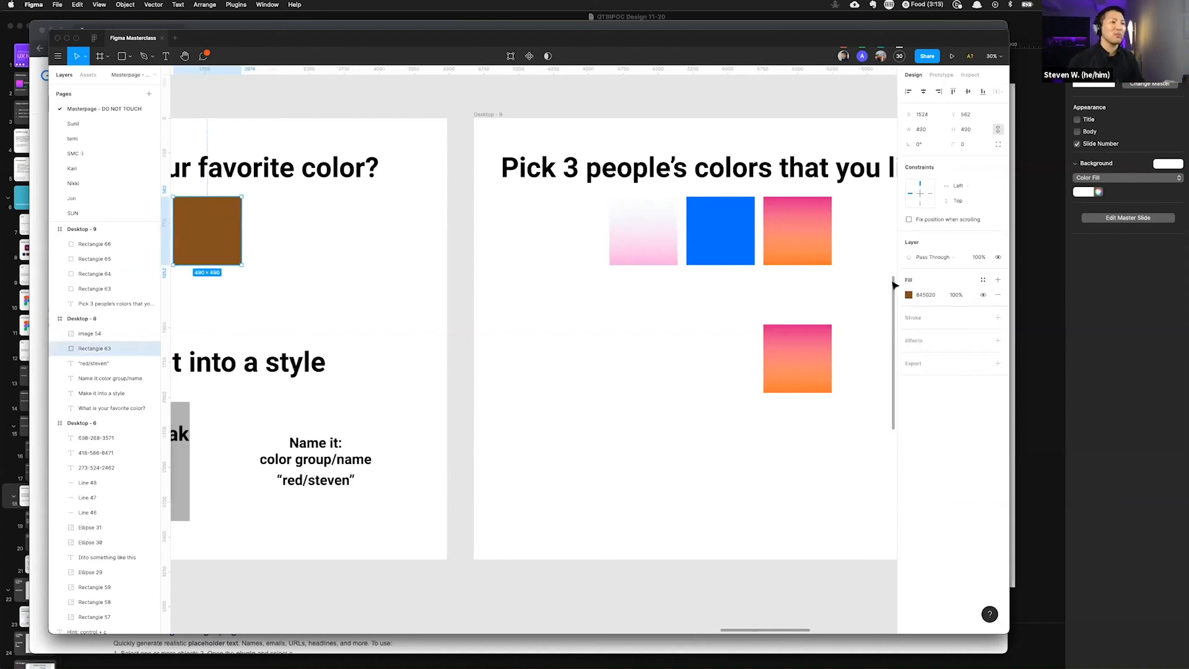
{"action": "left_click", "coordinate": [908, 295]}
{"action": "left_click", "coordinate": [804, 298]}
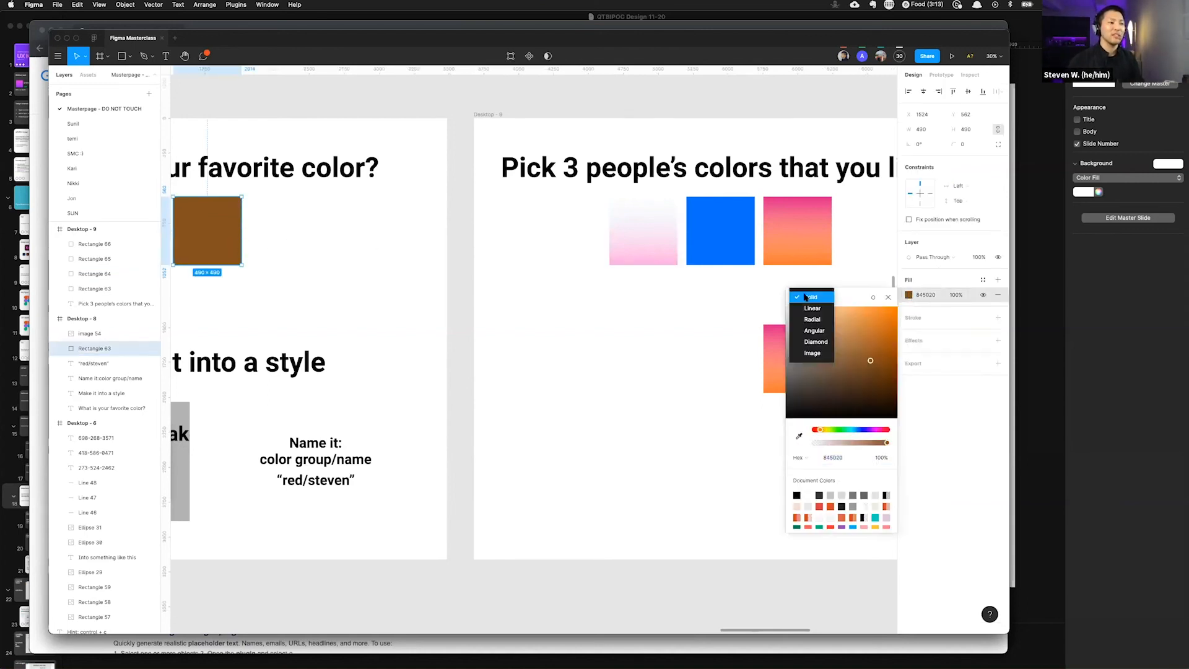
{"action": "left_click", "coordinate": [814, 330]}
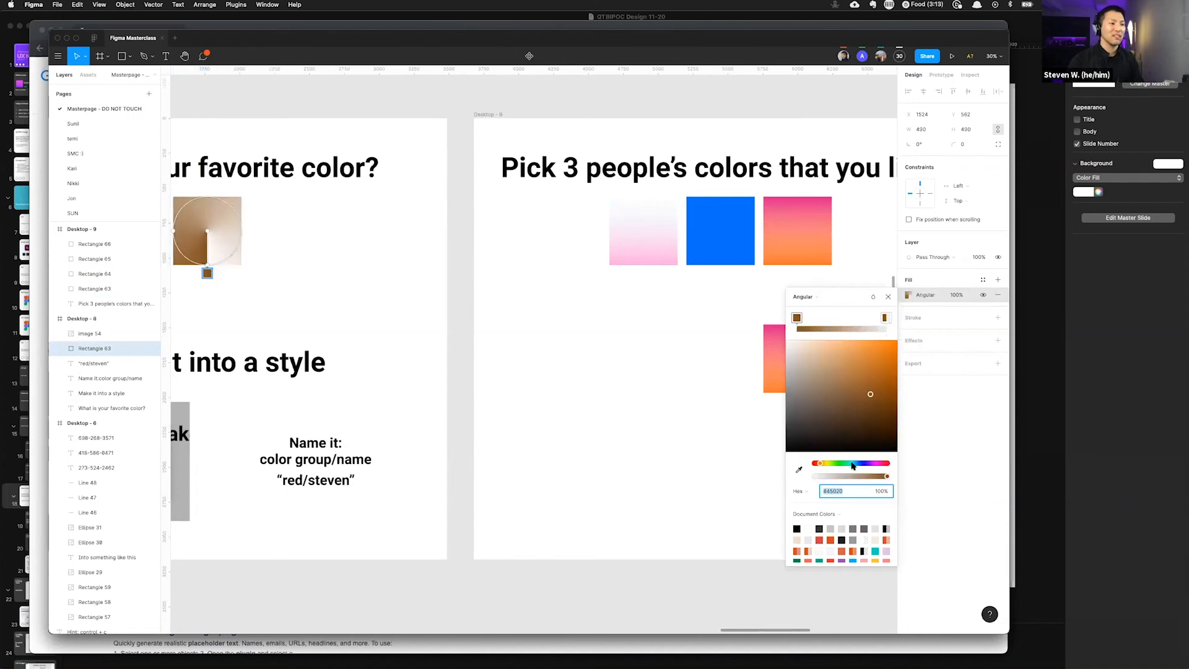
Step: Recolor the angular gradient's stops to light blue and green tones
{"action": "left_click_drag", "start_coordinate": [852, 465], "coordinate": [859, 463]}
{"action": "left_click_drag", "start_coordinate": [873, 366], "coordinate": [830, 353]}
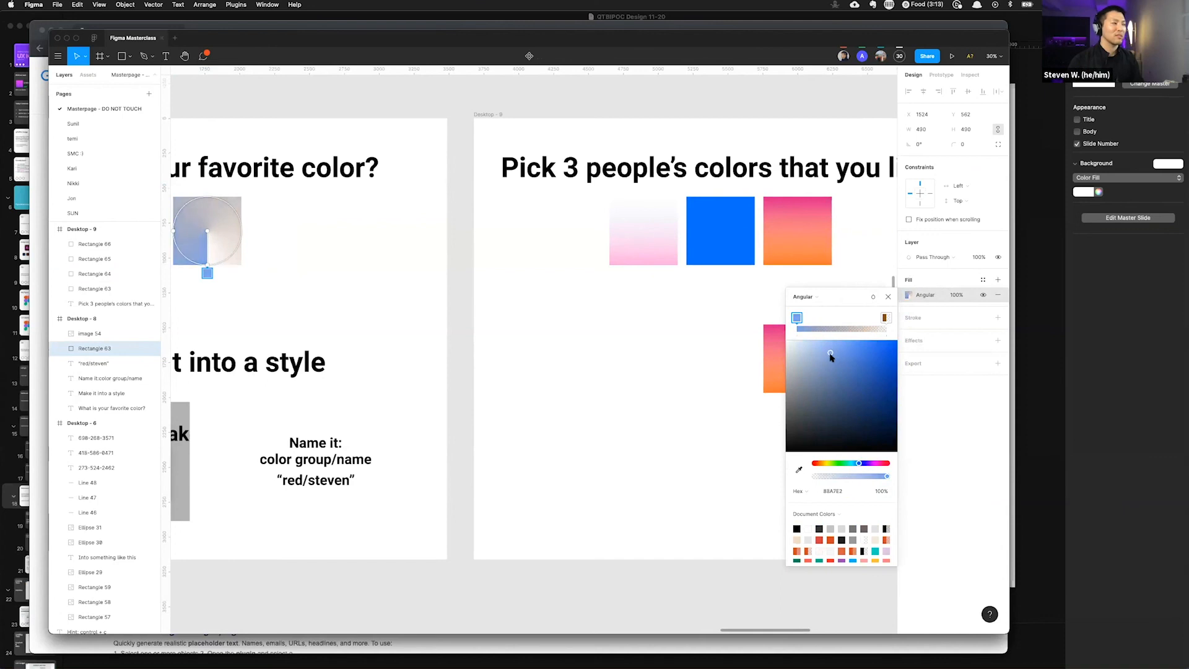
{"action": "left_click_drag", "start_coordinate": [885, 318], "coordinate": [850, 321]}
{"action": "left_click_drag", "start_coordinate": [884, 370], "coordinate": [887, 341]}
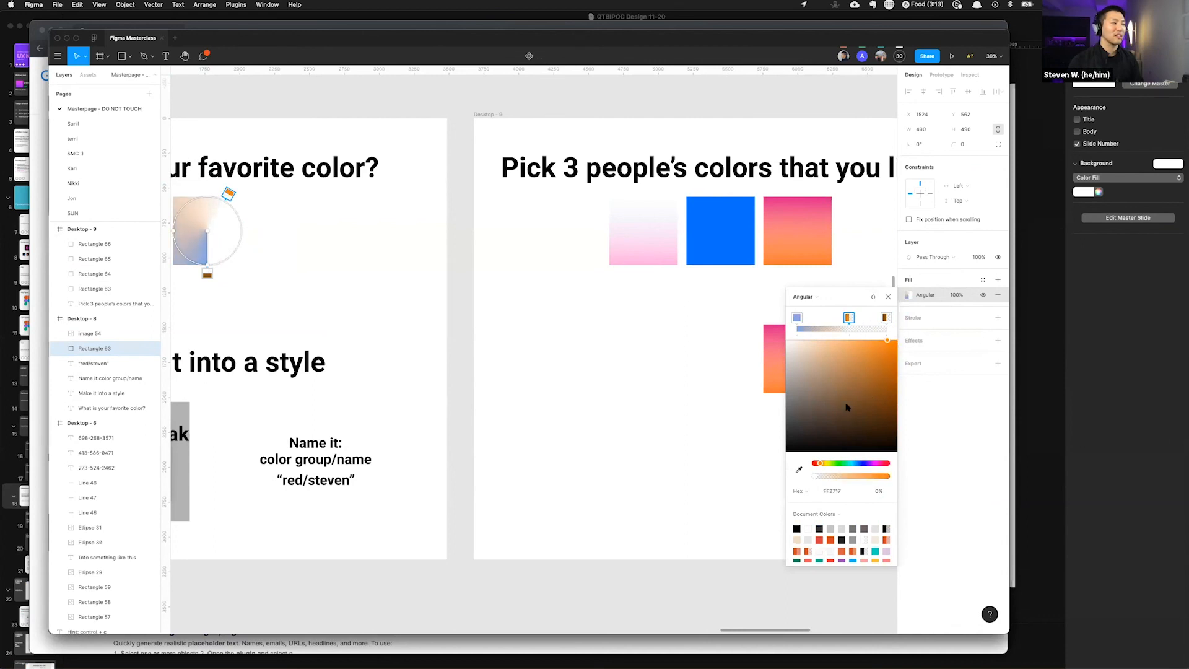
{"action": "left_click", "coordinate": [816, 411]}
{"action": "left_click", "coordinate": [842, 464]}
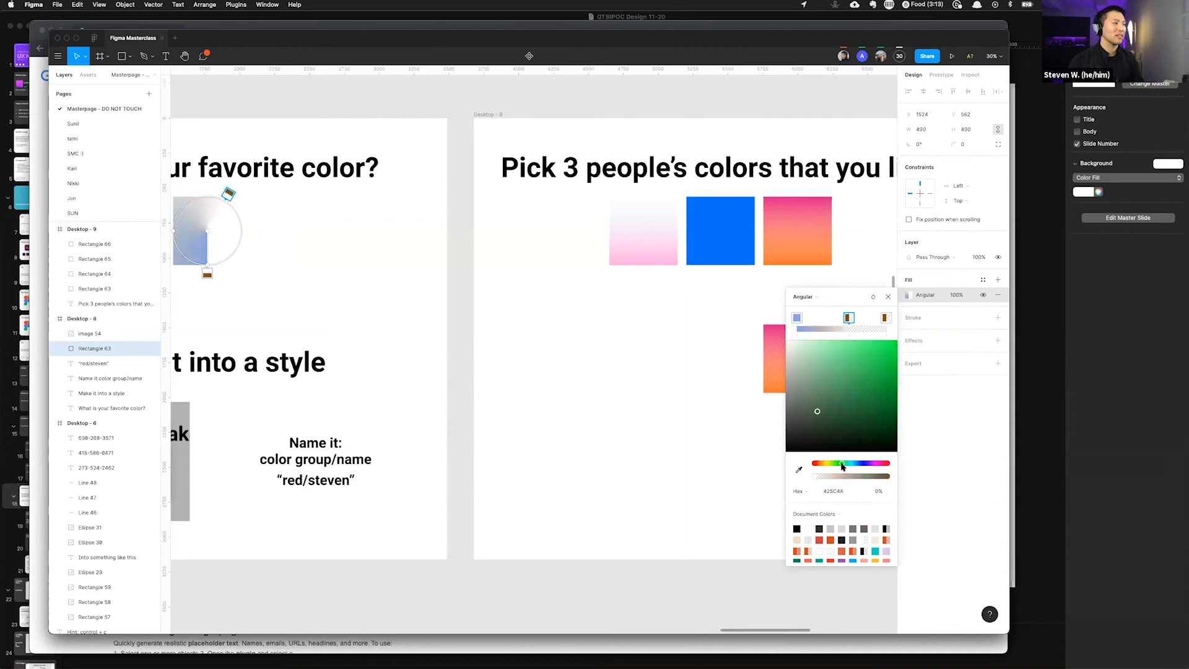
{"action": "left_click", "coordinate": [829, 373]}
{"action": "left_click_drag", "start_coordinate": [830, 372], "coordinate": [834, 361]}
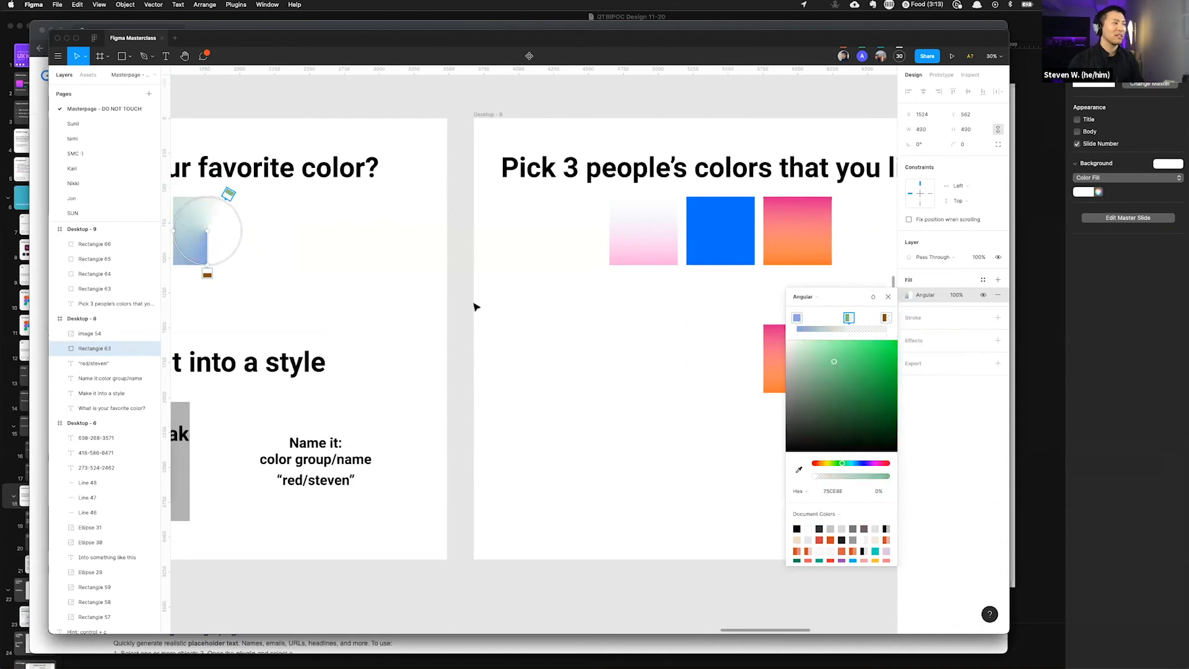
Step: Add two more color stops to the angular gradient and adjust one stop's color
{"action": "scroll", "coordinate": [475, 305], "scroll_direction": "left", "scroll_amount": 3}
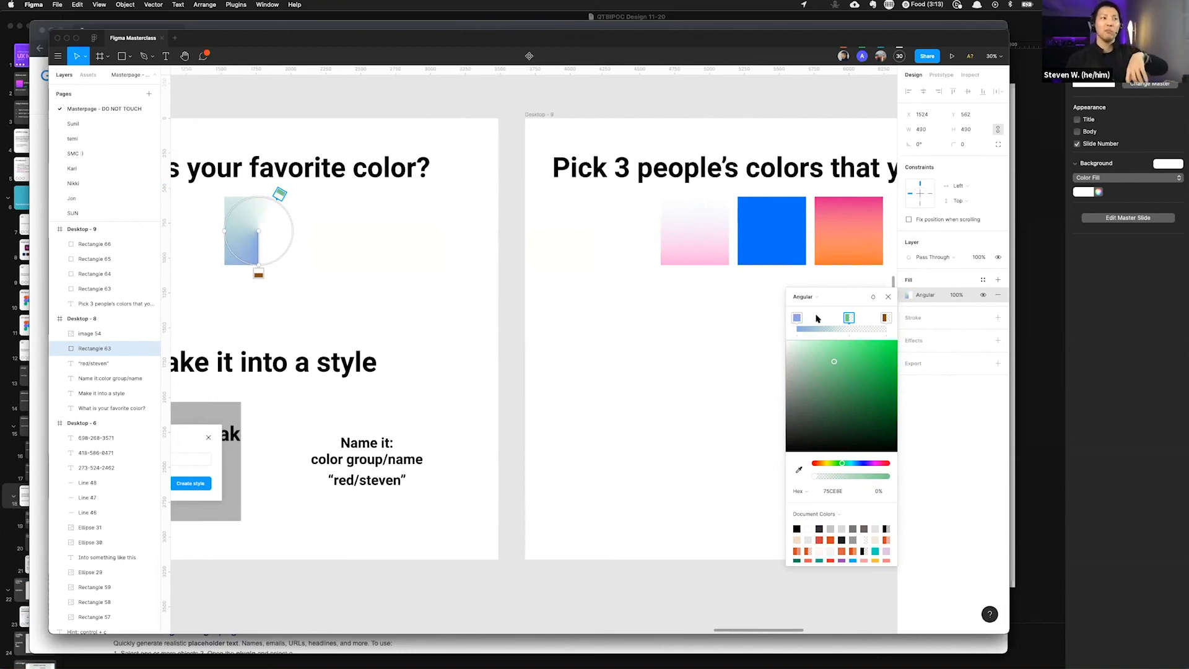
{"action": "left_click", "coordinate": [820, 330]}
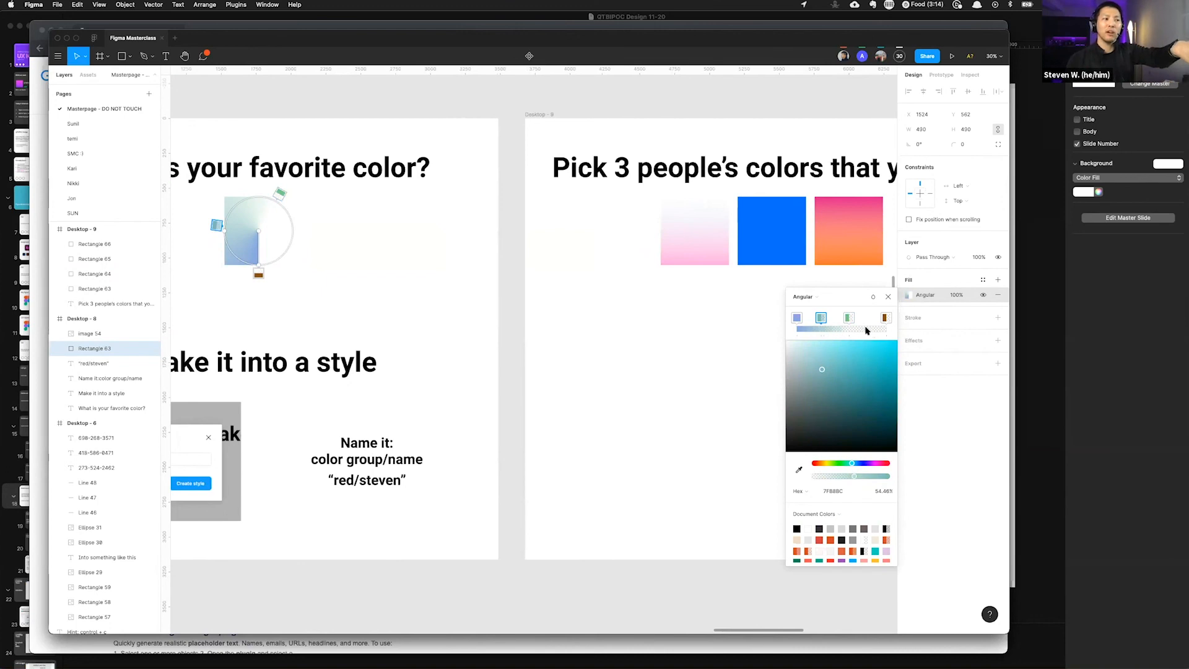
{"action": "left_click", "coordinate": [866, 329]}
{"action": "left_click_drag", "start_coordinate": [878, 356], "coordinate": [859, 367]}
{"action": "left_click", "coordinate": [841, 329]}
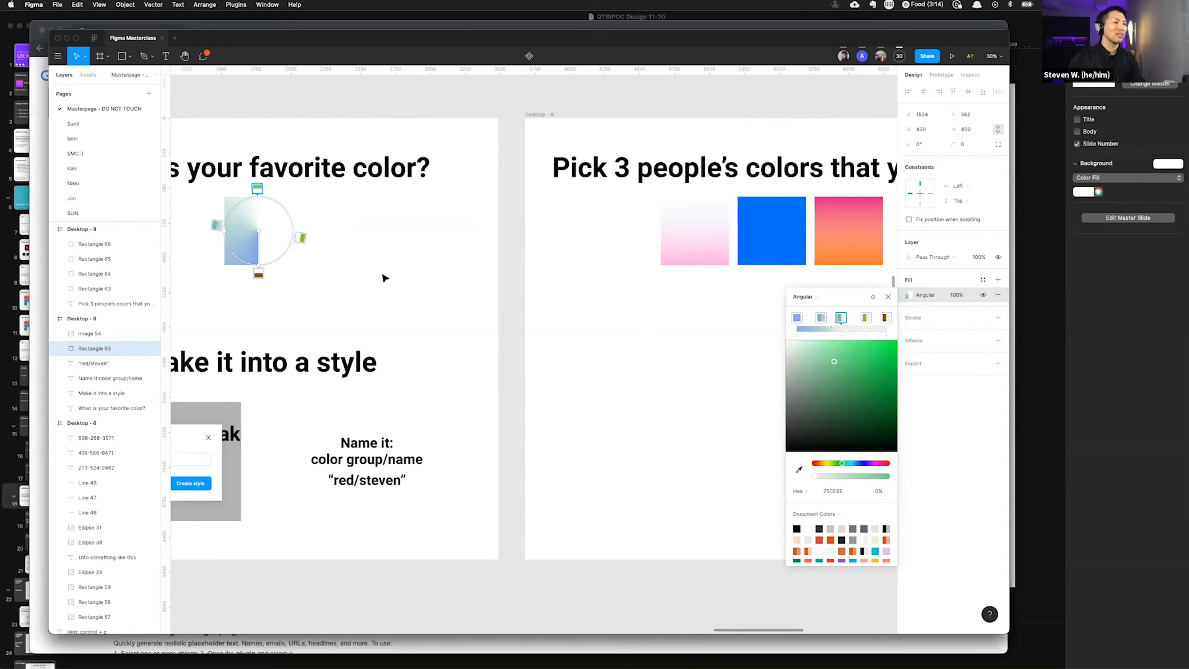
{"action": "key", "text": "Escape"}
Step: Save the square's angular gradient fill as a new color style named Brown/ followed by the presenter's first name
{"action": "left_click", "coordinate": [366, 268]}
{"action": "left_click", "coordinate": [257, 246]}
{"action": "left_click", "coordinate": [983, 279]}
{"action": "left_click", "coordinate": [992, 298]}
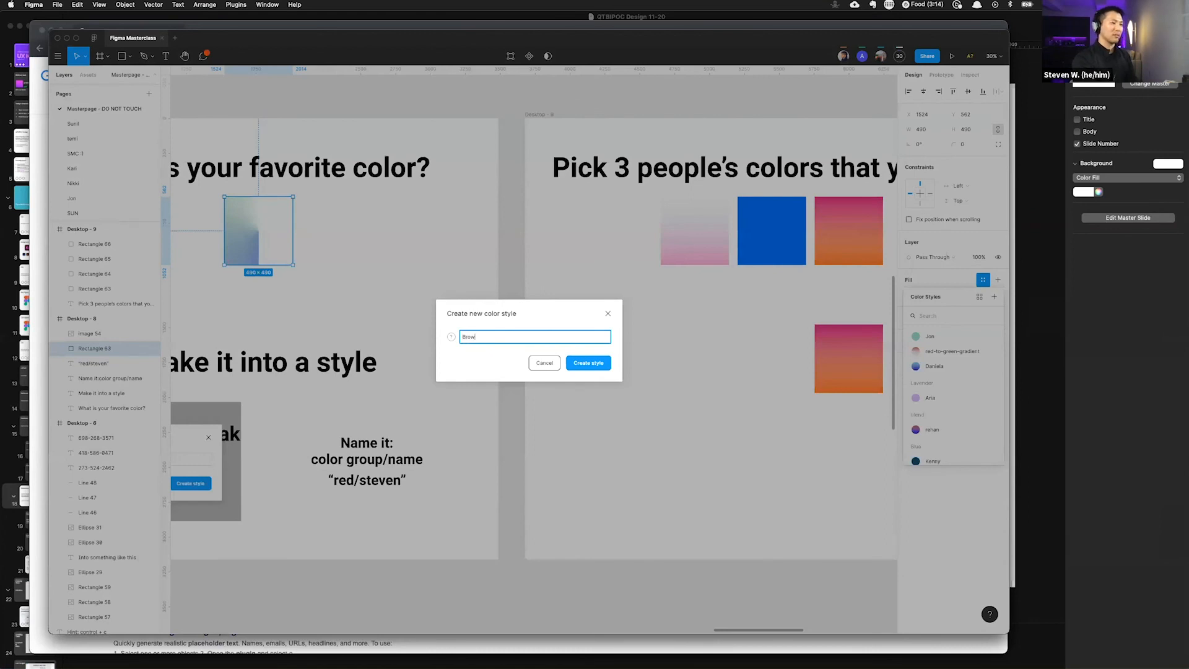
{"action": "type", "text": "Brown/sz"}
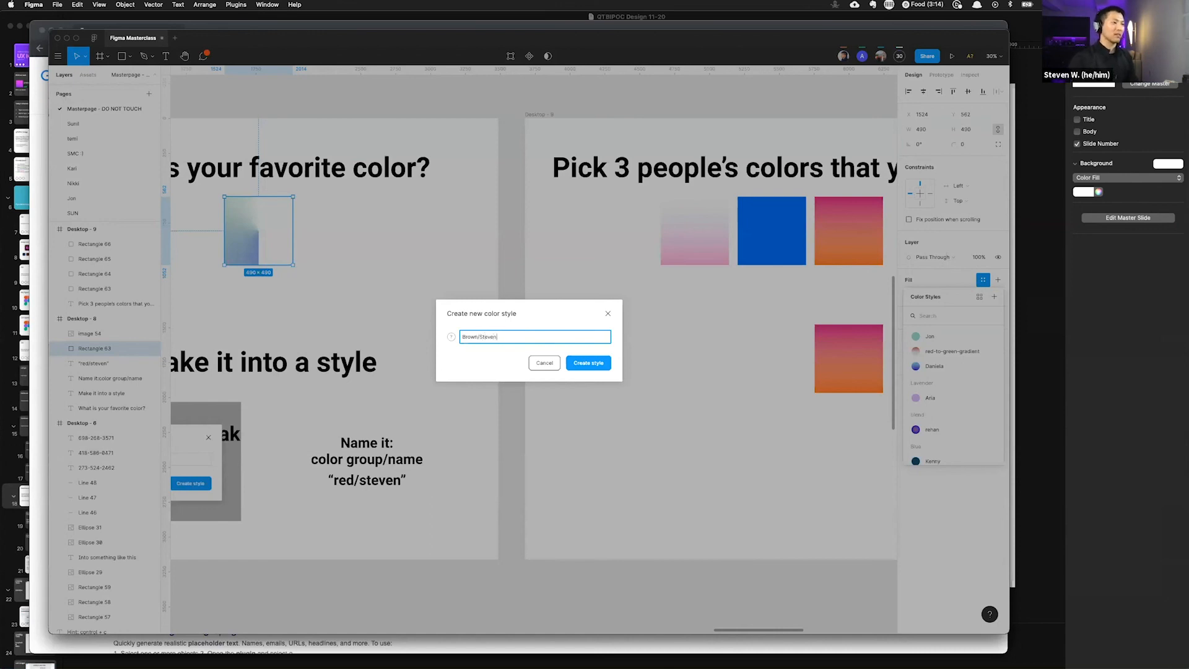
{"action": "key", "text": "Return"}
{"action": "scroll", "coordinate": [685, 257], "scroll_direction": "down", "scroll_amount": 1}
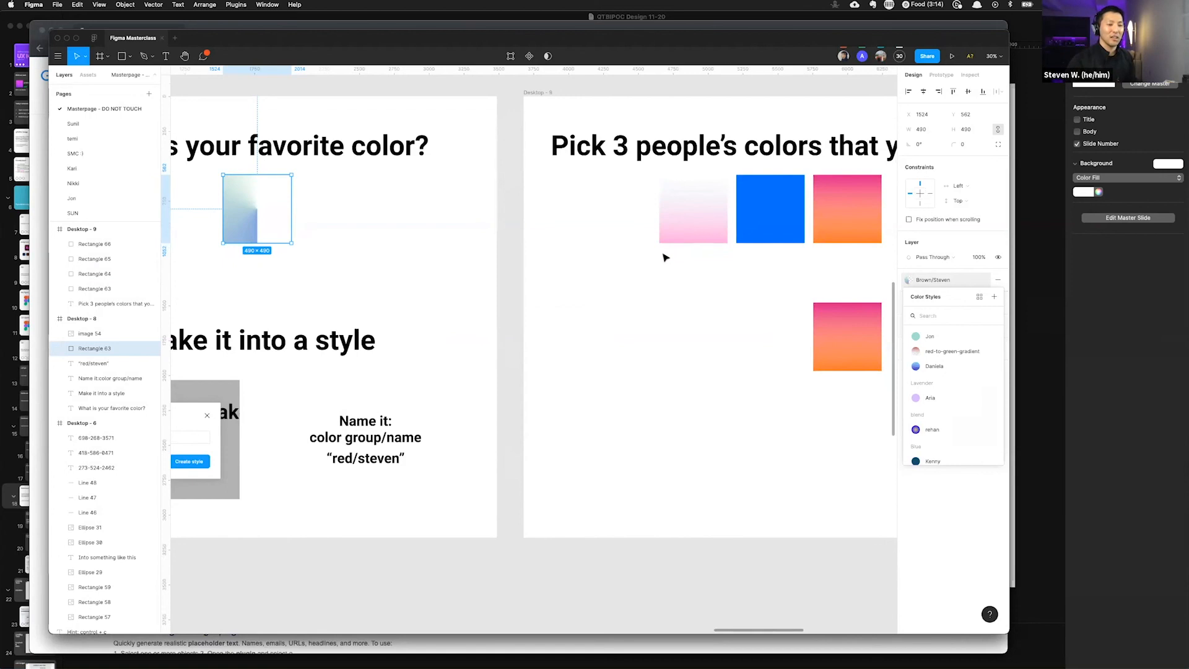
Step: Edit the favorite-color square's Brown color style, switching its gradient type to Diamond, then Radial, and finally Linear
{"action": "scroll", "coordinate": [583, 262], "scroll_direction": "left", "scroll_amount": 5}
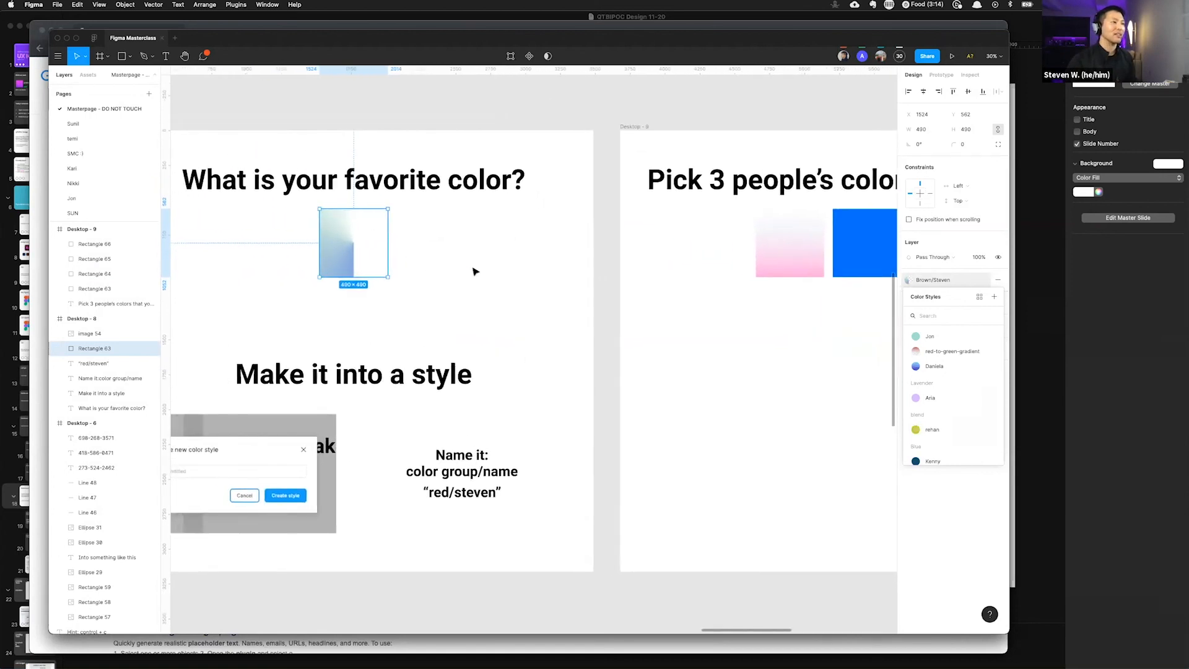
{"action": "scroll", "coordinate": [363, 243], "scroll_direction": "up", "scroll_amount": 5}
{"action": "left_click", "coordinate": [669, 309]}
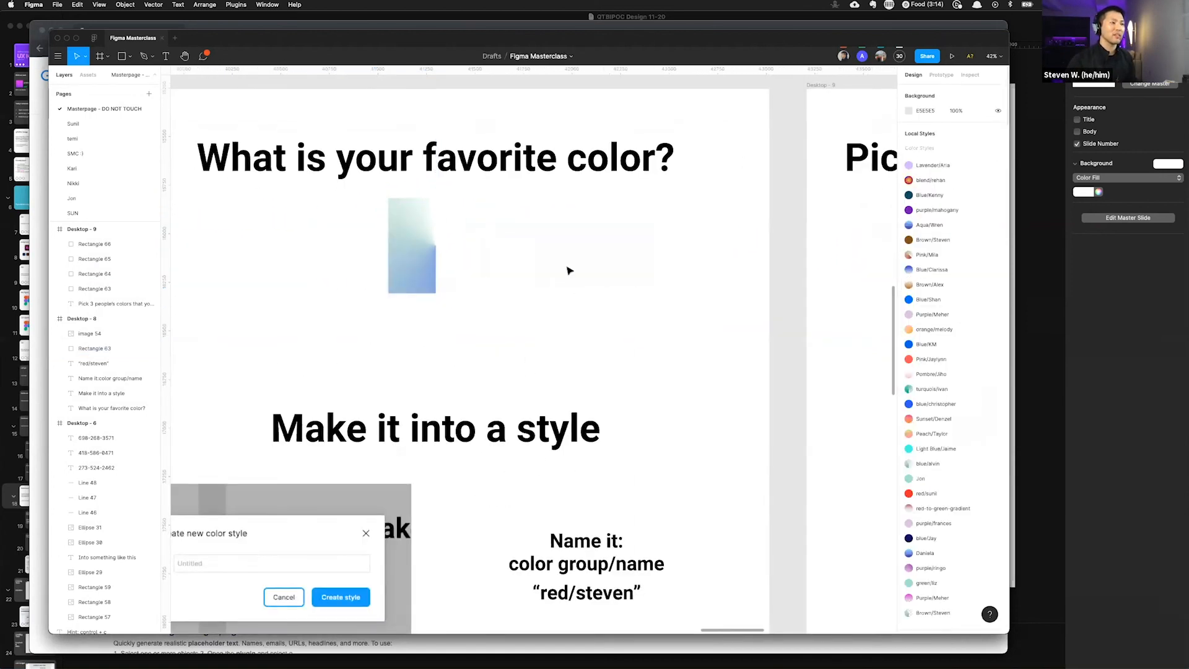
{"action": "left_click", "coordinate": [438, 248]}
{"action": "mouse_move", "coordinate": [944, 280]}
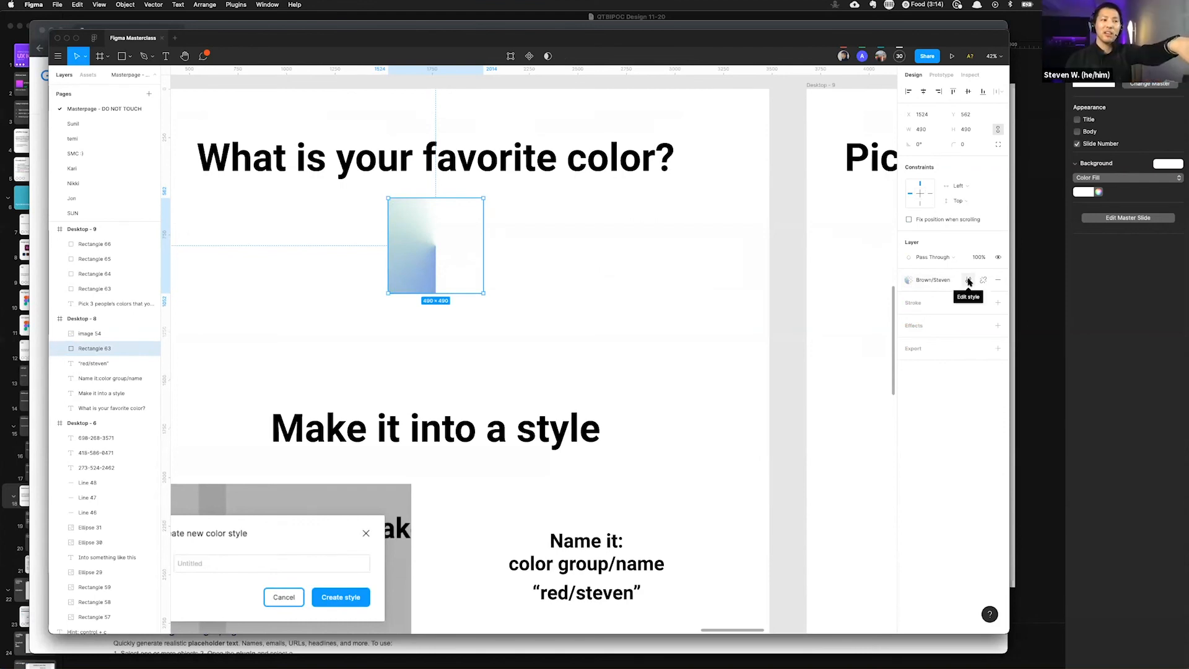
{"action": "left_click", "coordinate": [969, 281]}
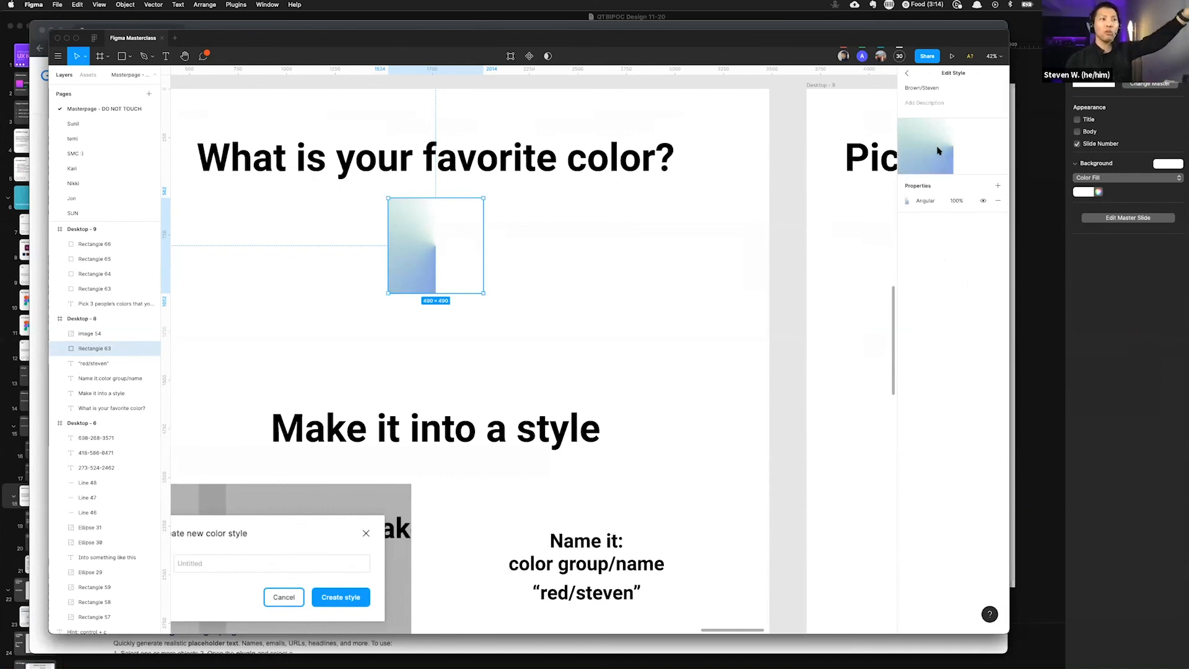
{"action": "left_click", "coordinate": [907, 201]}
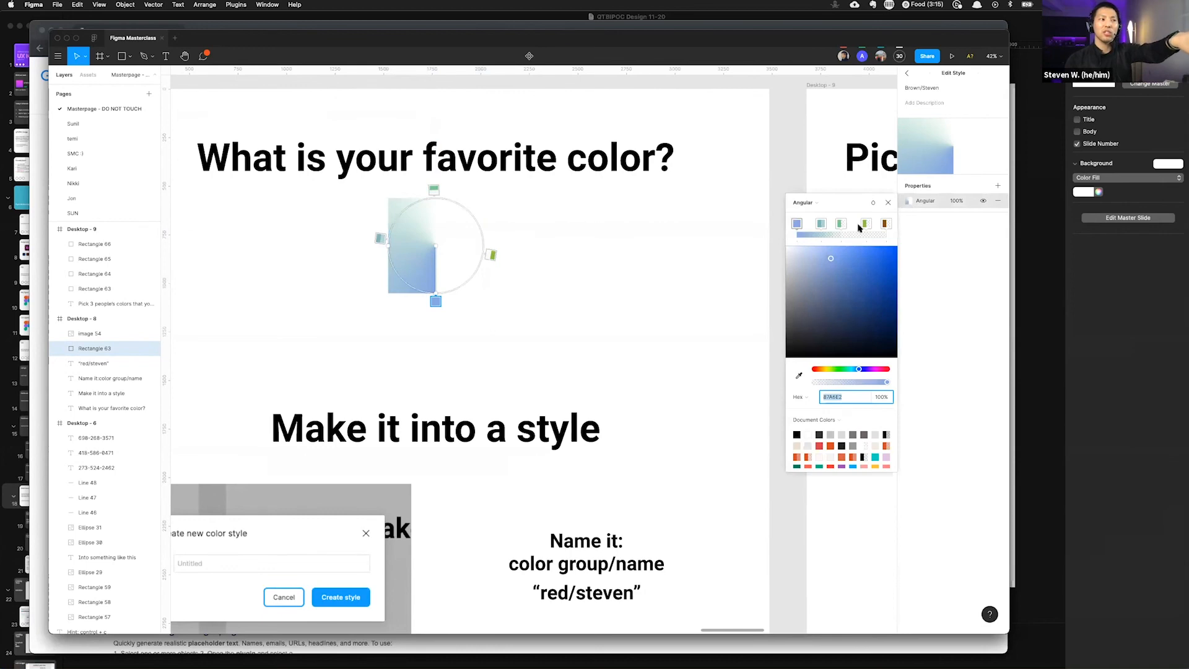
{"action": "left_click", "coordinate": [809, 202]}
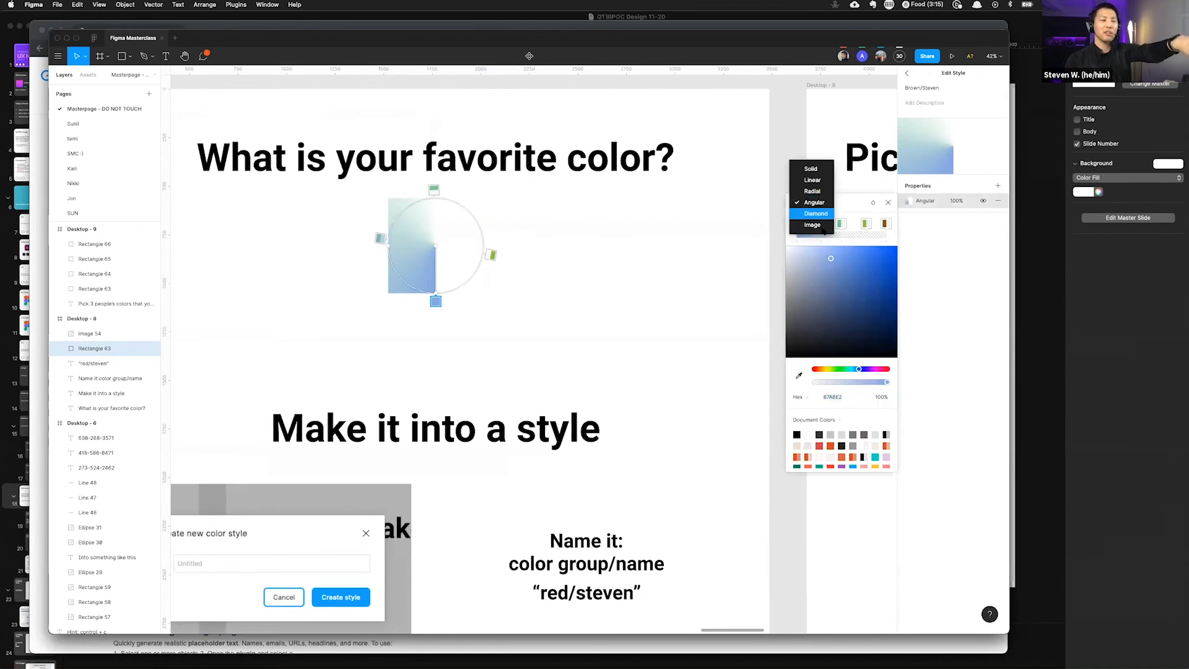
{"action": "left_click", "coordinate": [815, 214]}
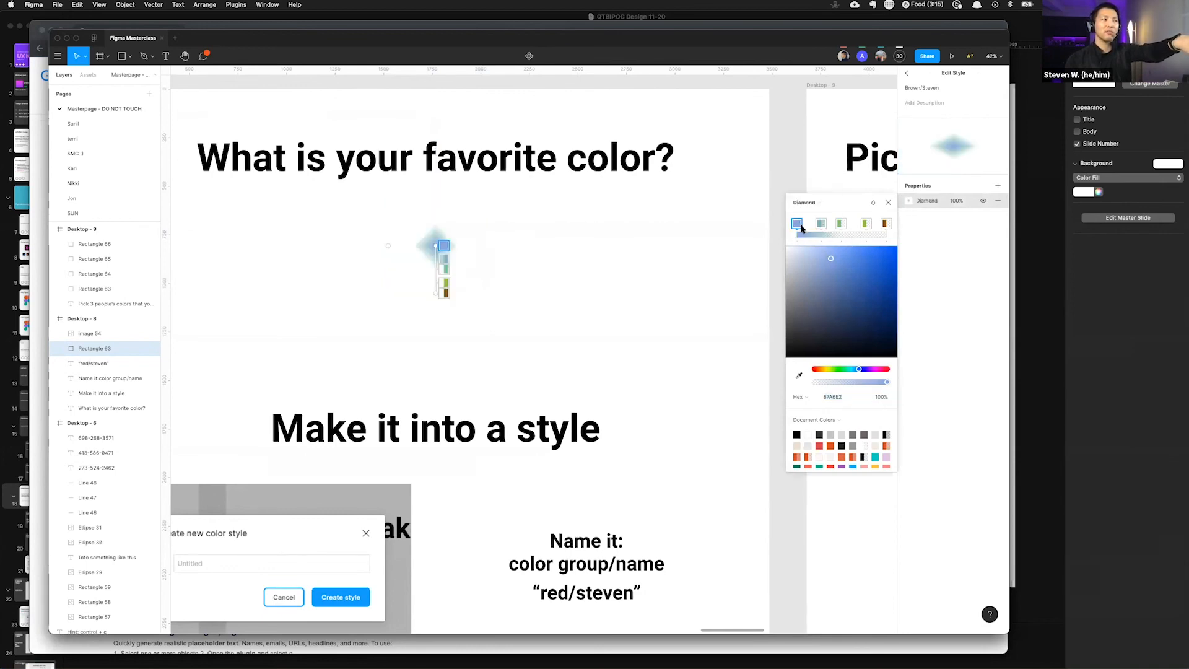
{"action": "left_click", "coordinate": [811, 204]}
{"action": "left_click", "coordinate": [812, 180]}
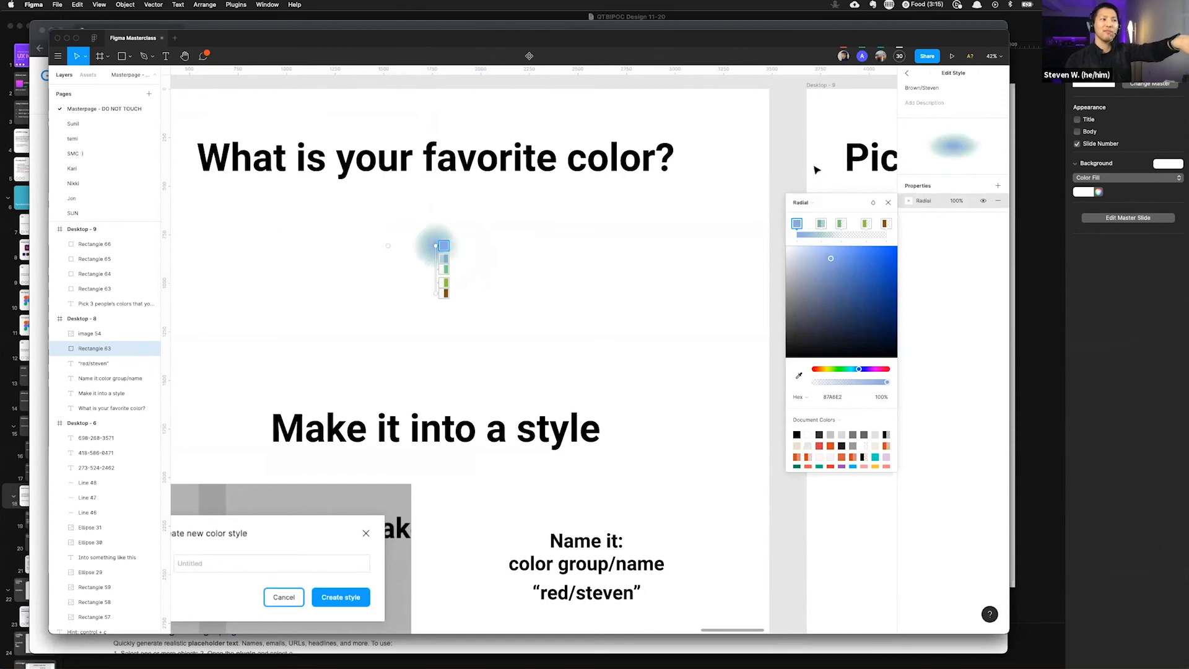
{"action": "left_click", "coordinate": [809, 205]}
{"action": "left_click", "coordinate": [812, 192]}
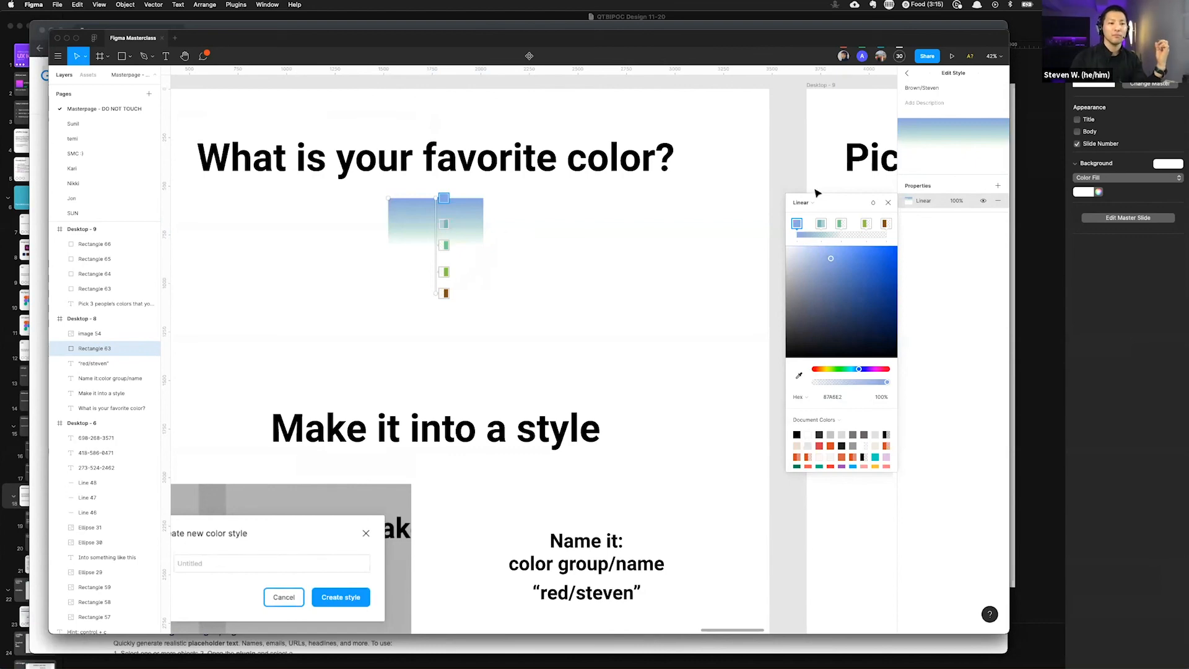
{"action": "scroll", "coordinate": [570, 273], "scroll_direction": "right", "scroll_amount": 2}
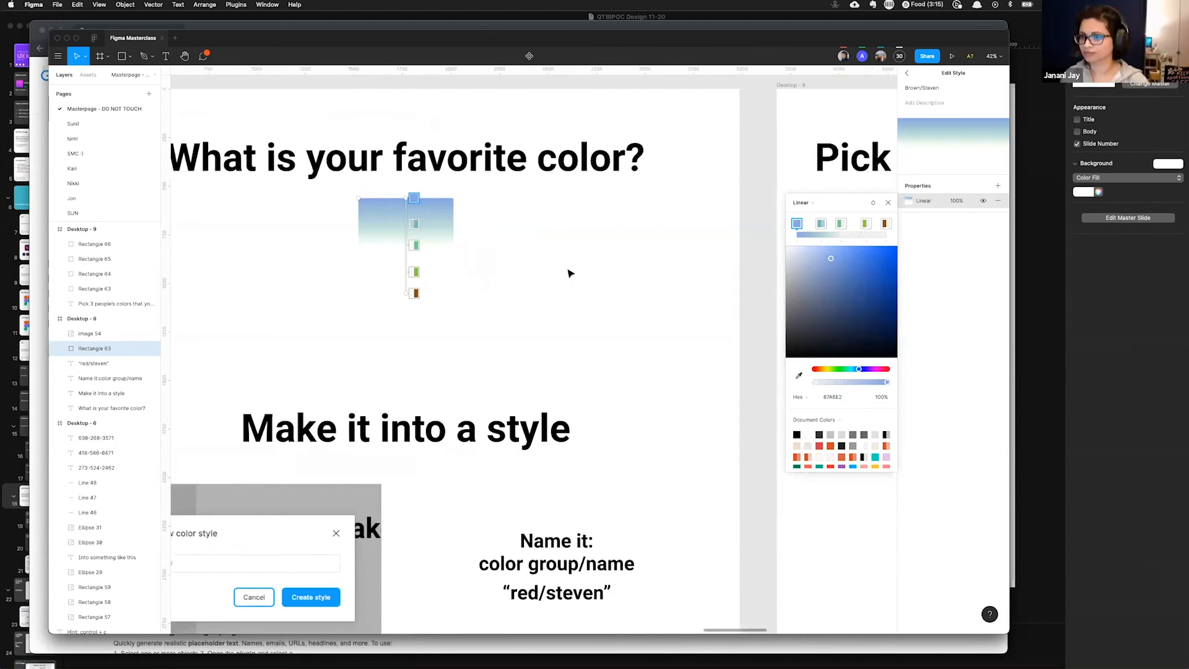
{"action": "scroll", "coordinate": [570, 273], "scroll_direction": "right", "scroll_amount": 20}
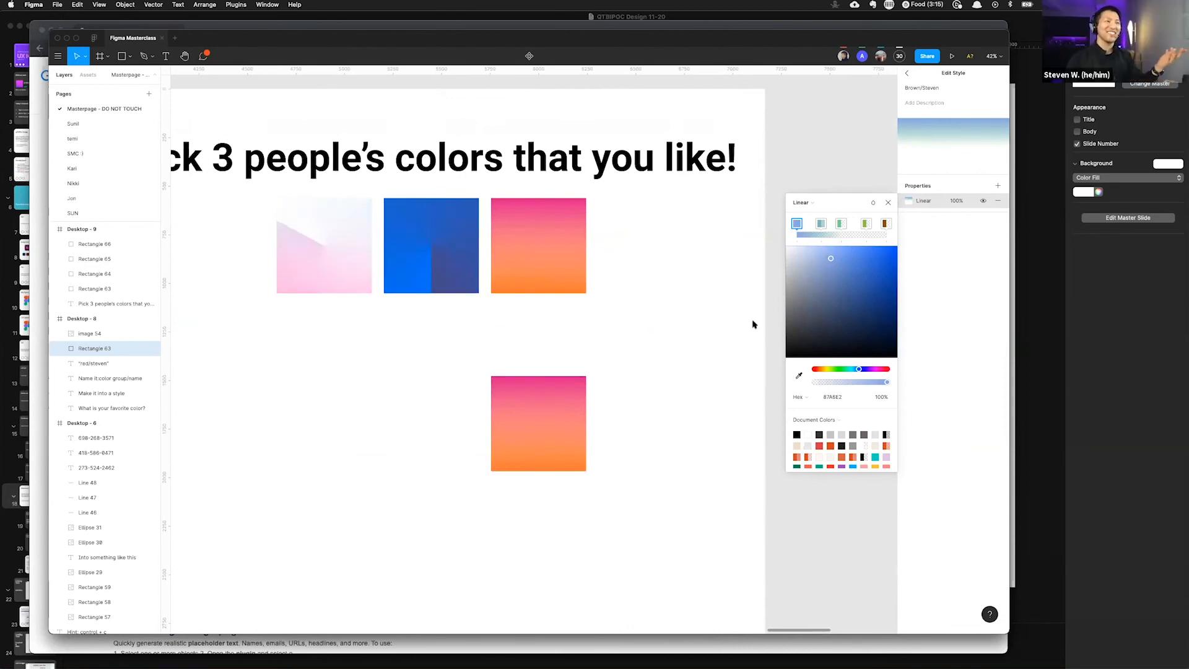
{"action": "left_click", "coordinate": [888, 204]}
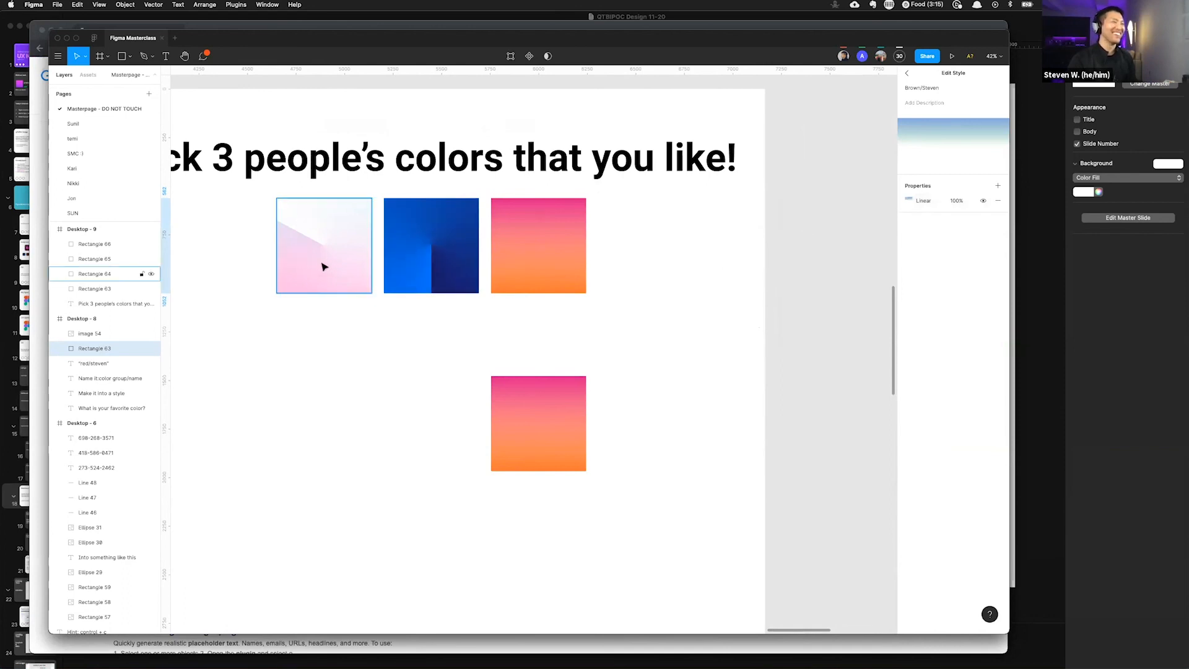
Step: Draw a new square about 617 × 617 below the blue square and fill it with a participant's green-group color style
{"action": "left_click", "coordinate": [446, 259]}
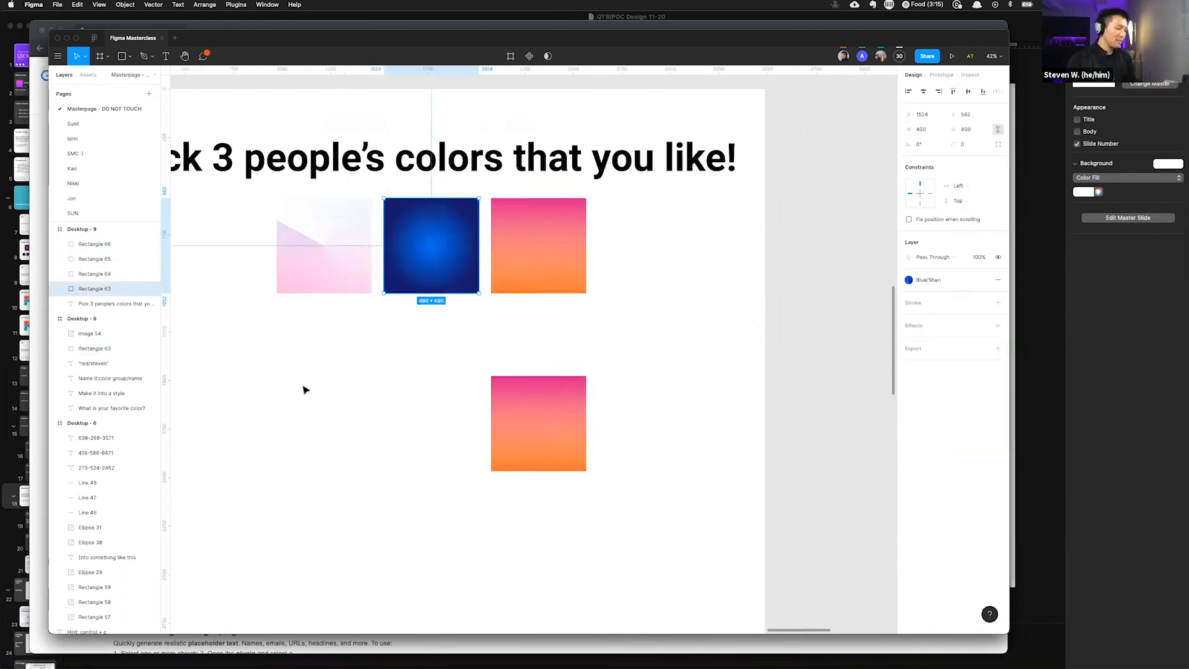
{"action": "key", "text": "r"}
{"action": "left_click_drag", "start_coordinate": [271, 363], "coordinate": [391, 446]}
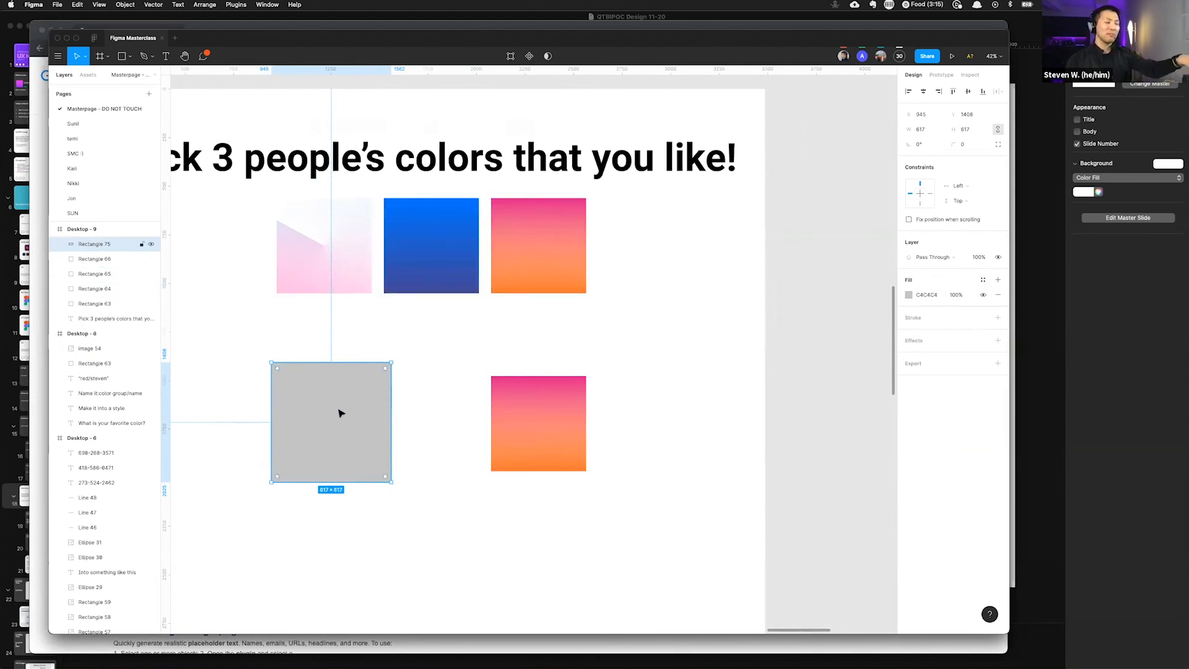
{"action": "left_click", "coordinate": [983, 281]}
{"action": "scroll", "coordinate": [943, 345], "scroll_direction": "down", "scroll_amount": 5}
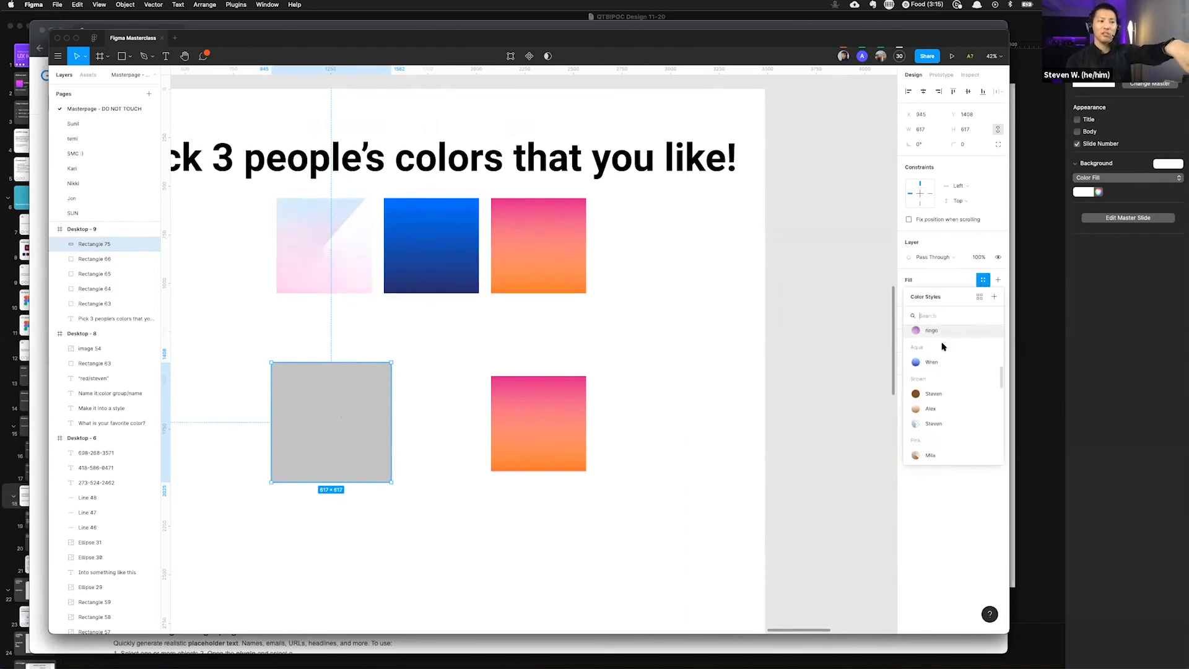
{"action": "scroll", "coordinate": [943, 346], "scroll_direction": "down", "scroll_amount": 5}
{"action": "scroll", "coordinate": [943, 346], "scroll_direction": "down", "scroll_amount": 5}
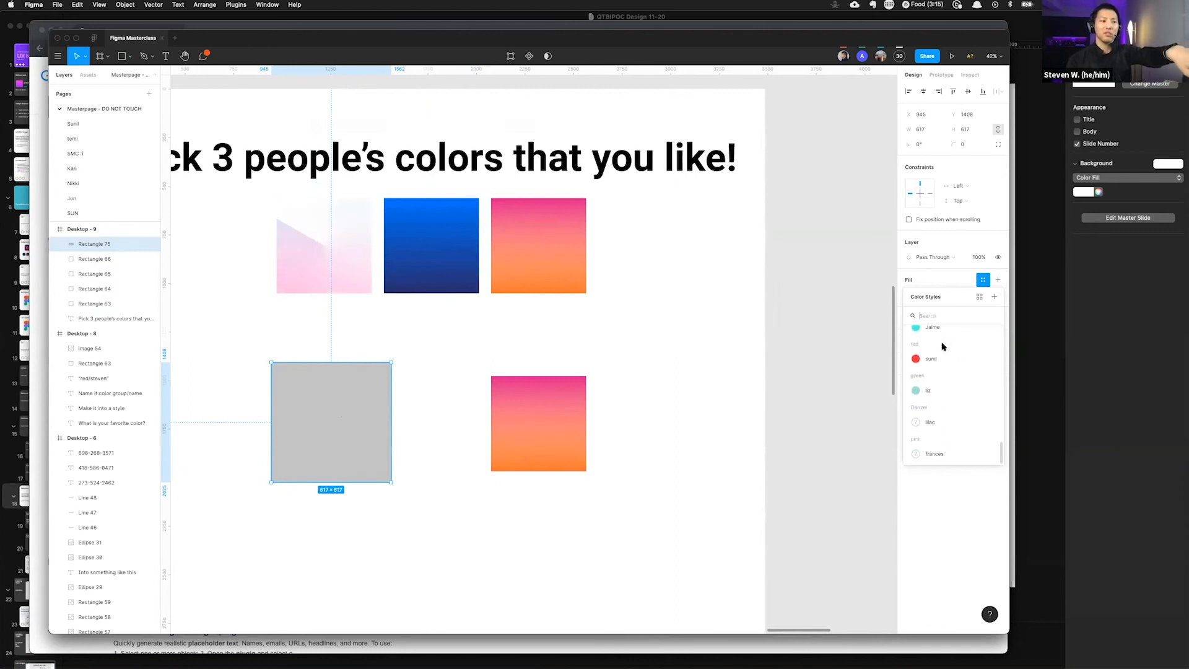
{"action": "left_click", "coordinate": [928, 390]}
{"action": "left_click", "coordinate": [406, 384]}
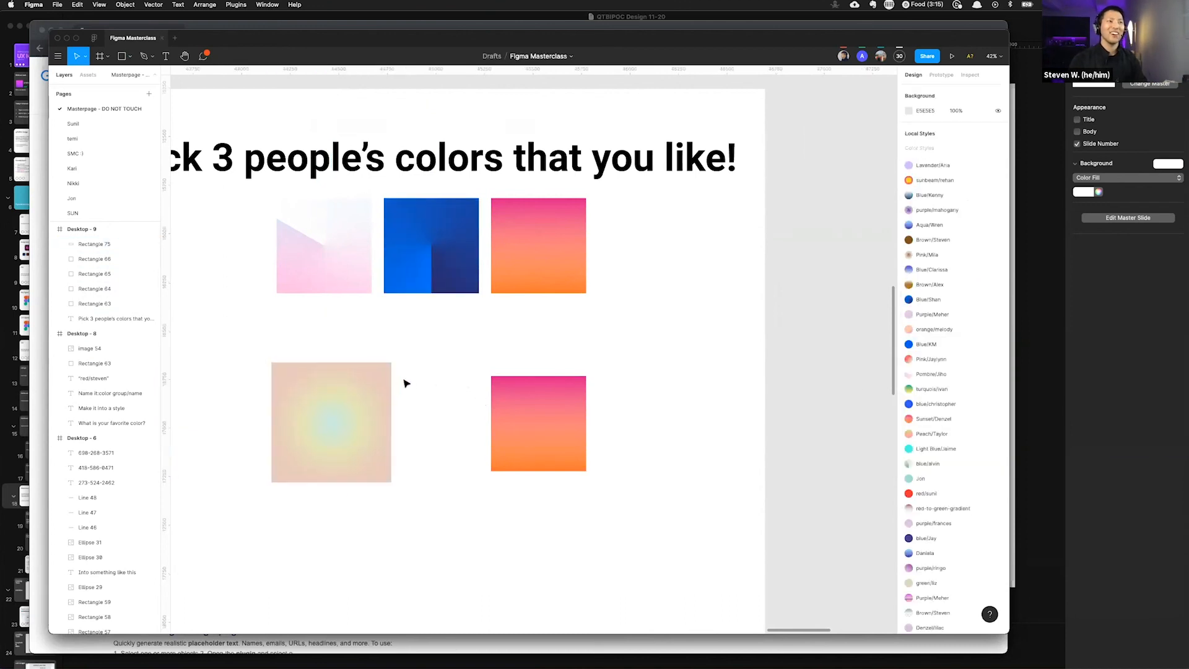
Step: Pan across the favorite-color and pick-three-colors slides to review the squares' styled fills
{"action": "scroll", "coordinate": [414, 324], "scroll_direction": "down", "scroll_amount": 5}
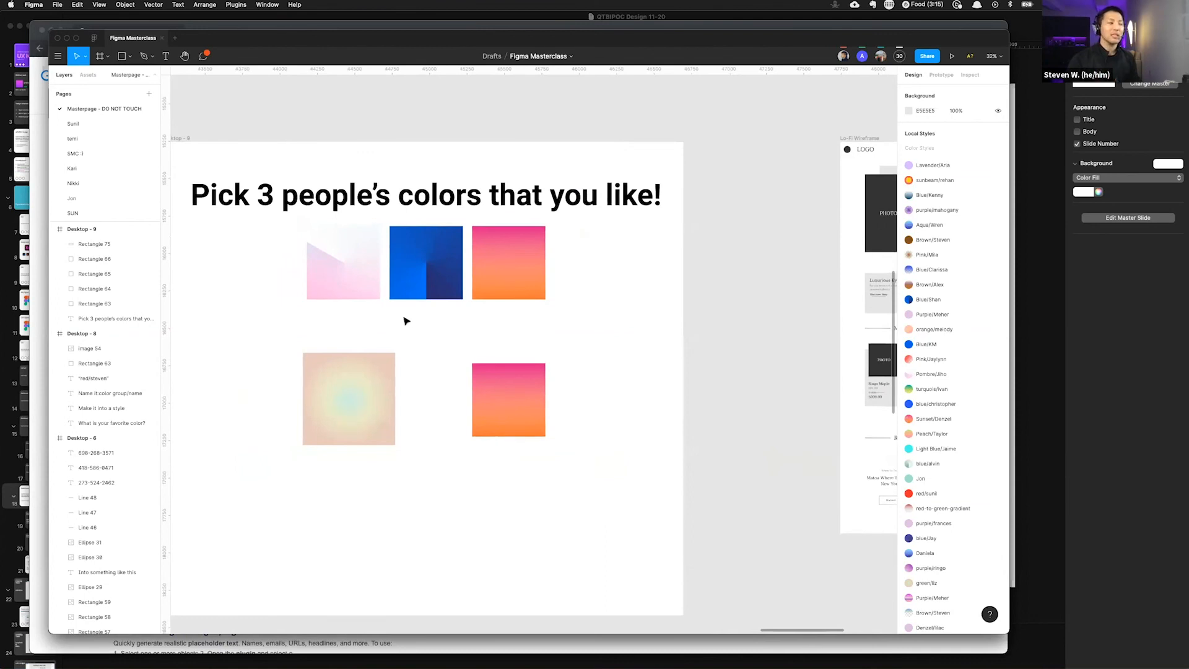
{"action": "scroll", "coordinate": [414, 322], "scroll_direction": "left", "scroll_amount": 5}
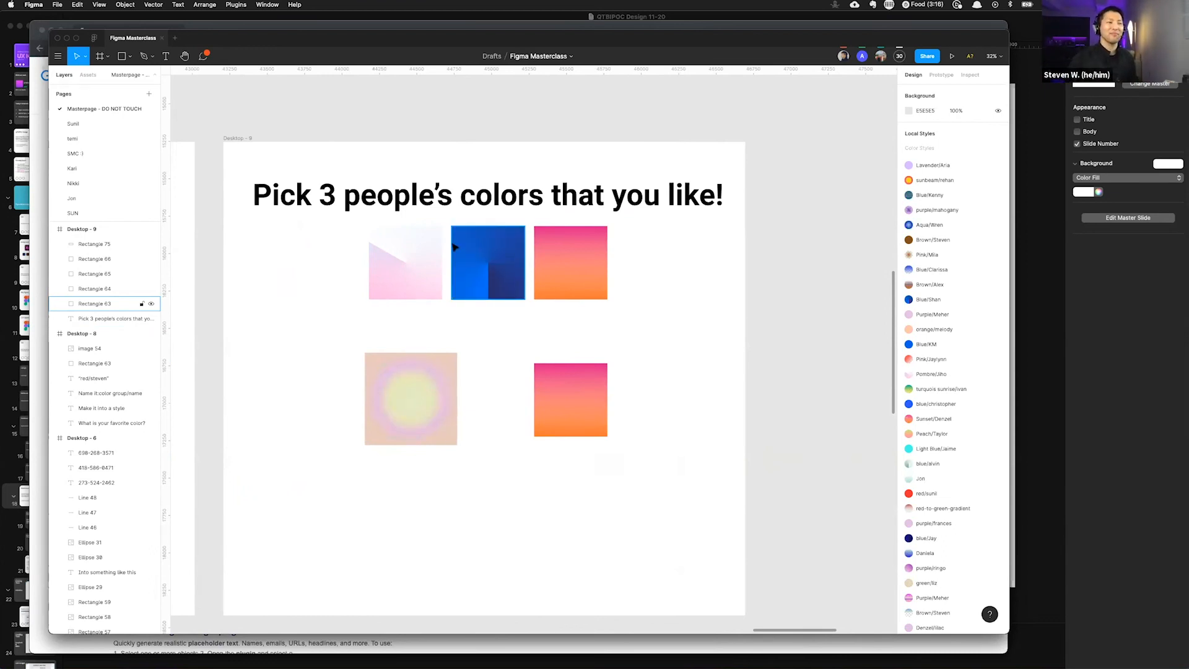
{"action": "scroll", "coordinate": [385, 280], "scroll_direction": "down", "scroll_amount": 3}
{"action": "scroll", "coordinate": [411, 278], "scroll_direction": "left", "scroll_amount": 5}
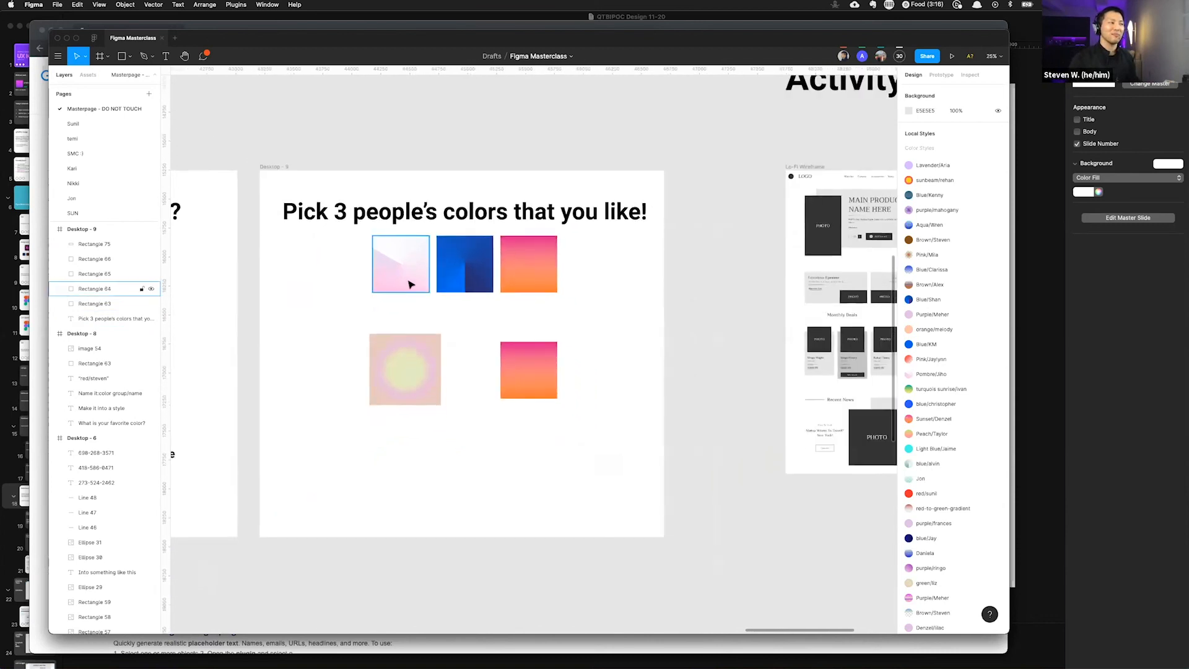
{"action": "scroll", "coordinate": [411, 283], "scroll_direction": "left", "scroll_amount": 2}
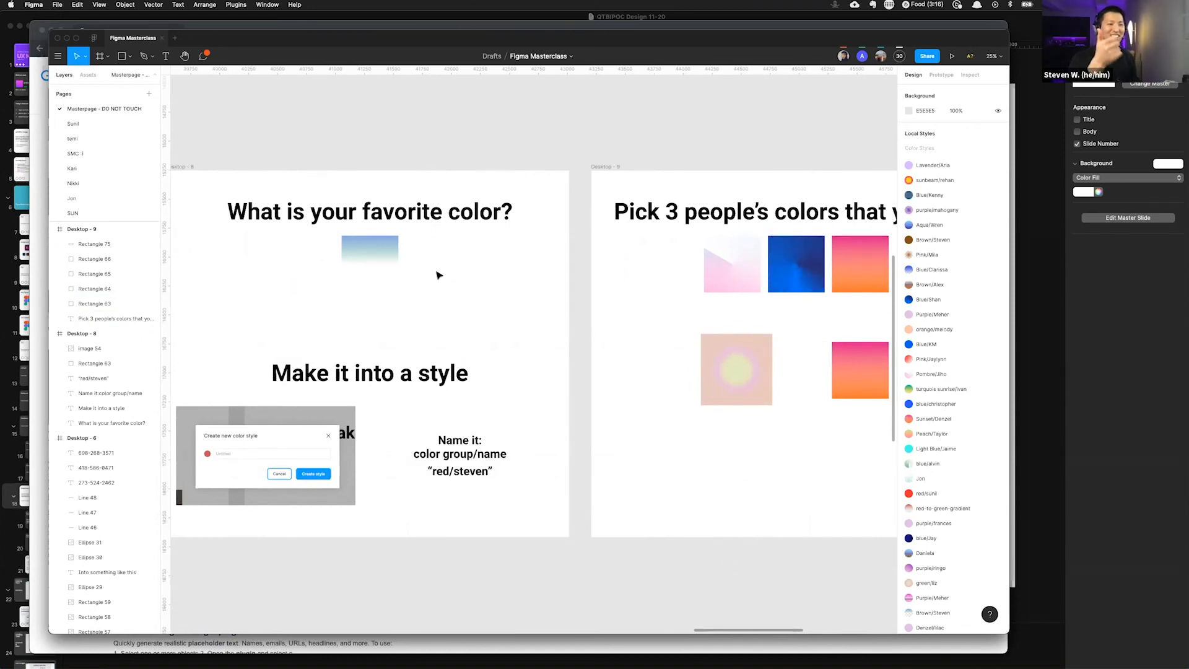
{"action": "scroll", "coordinate": [446, 279], "scroll_direction": "right", "scroll_amount": 5}
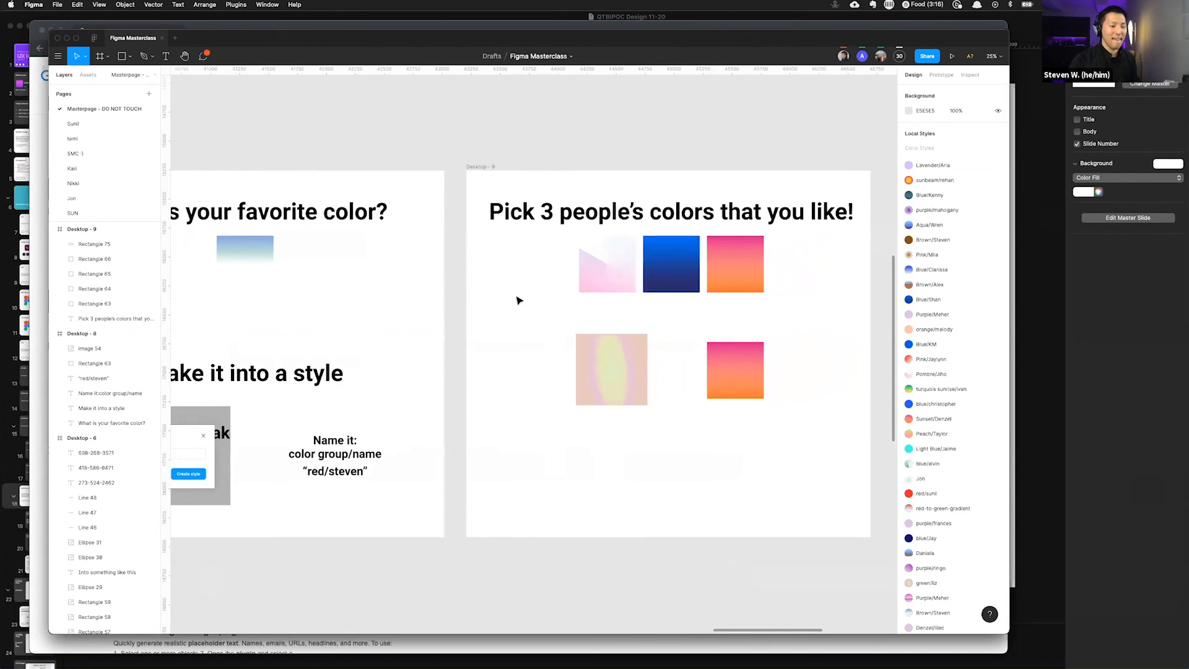
{"action": "scroll", "coordinate": [561, 300], "scroll_direction": "right", "scroll_amount": 2}
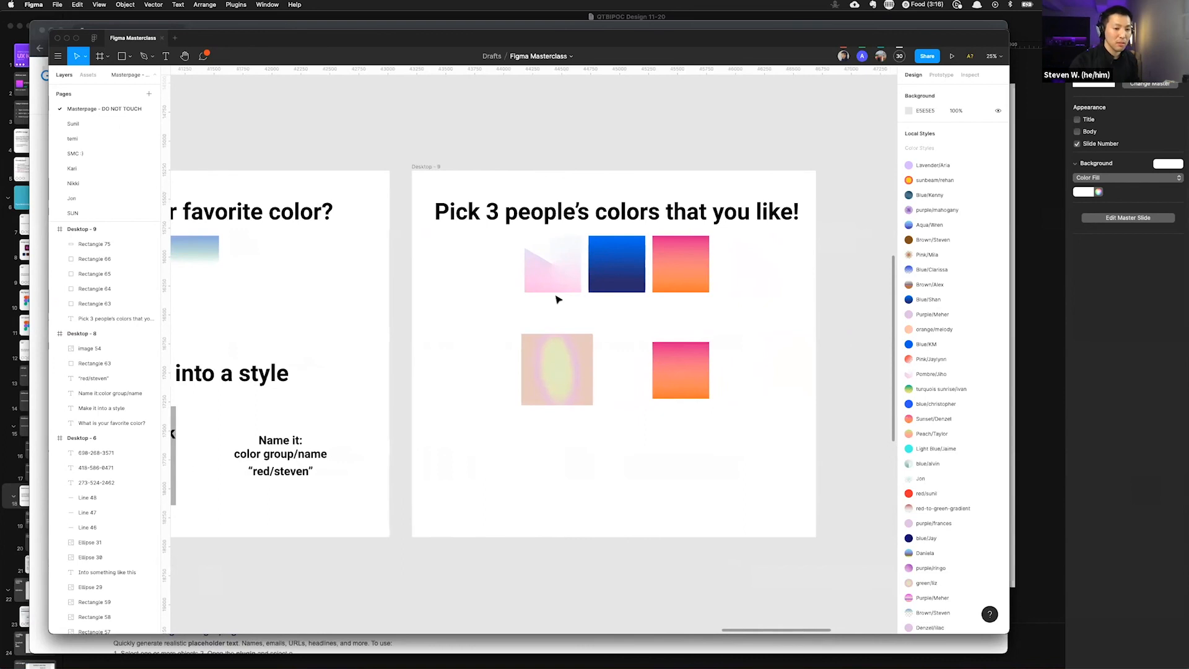
{"action": "scroll", "coordinate": [558, 299], "scroll_direction": "right", "scroll_amount": 1}
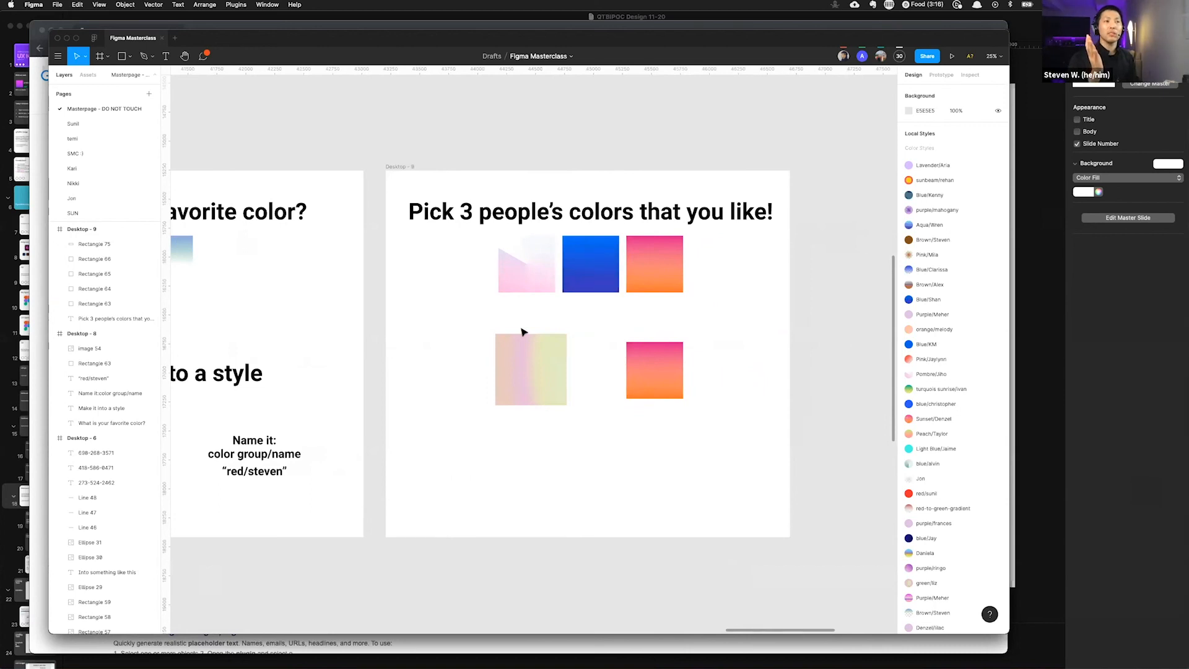
Step: Browse the color styles list for the lower orange-pink square's fill without applying one
{"action": "left_click", "coordinate": [672, 259]}
{"action": "left_click", "coordinate": [660, 371]}
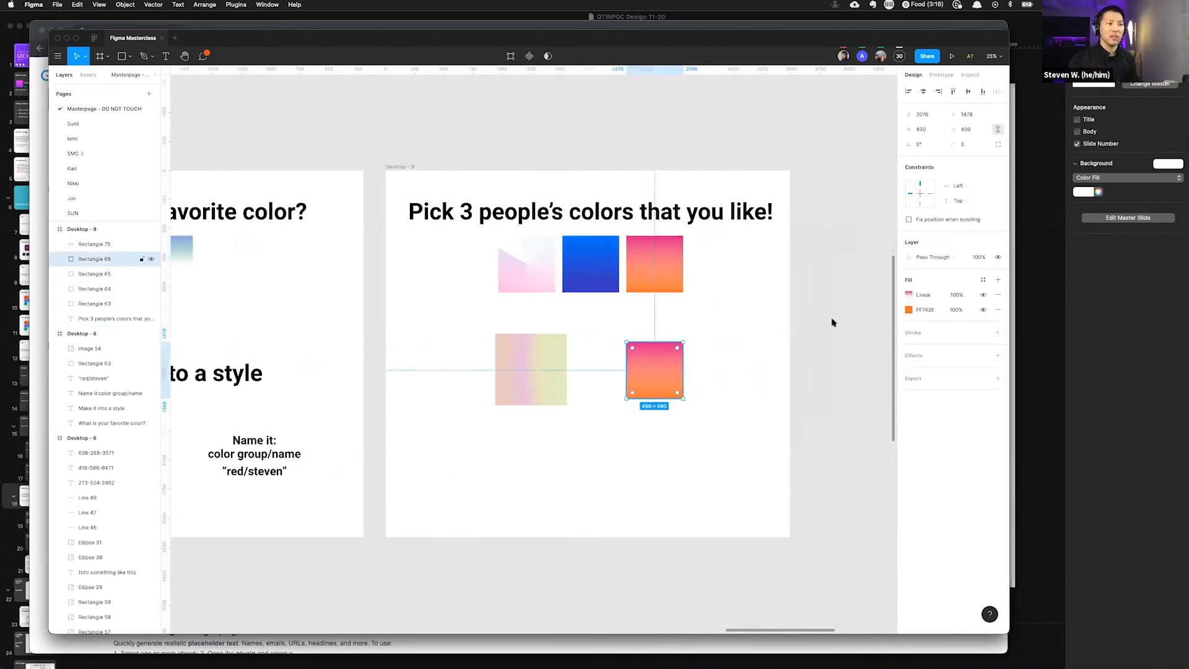
{"action": "left_click", "coordinate": [983, 279]}
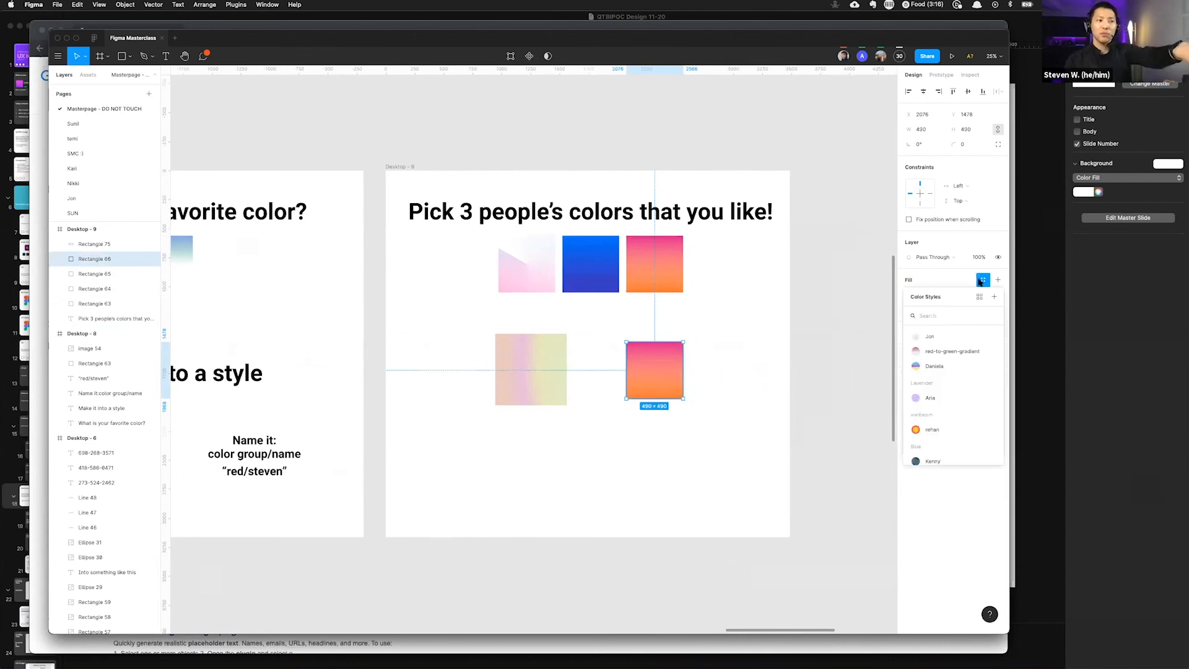
{"action": "scroll", "coordinate": [932, 390], "scroll_direction": "down", "scroll_amount": 2}
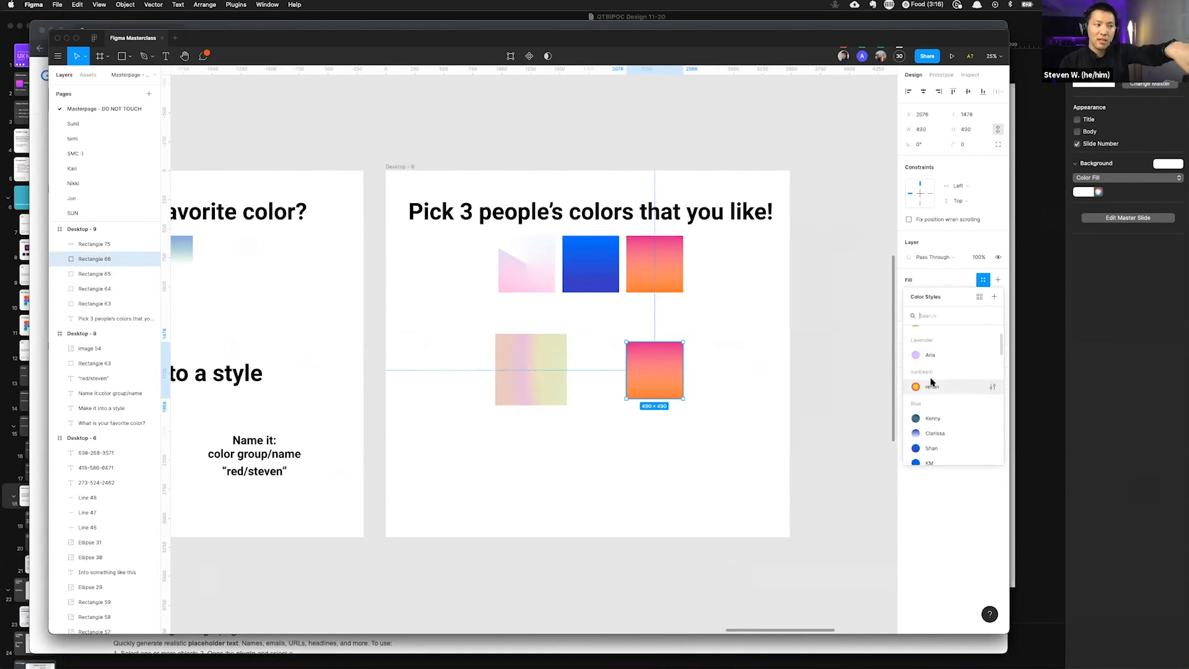
{"action": "scroll", "coordinate": [948, 396], "scroll_direction": "down", "scroll_amount": 1}
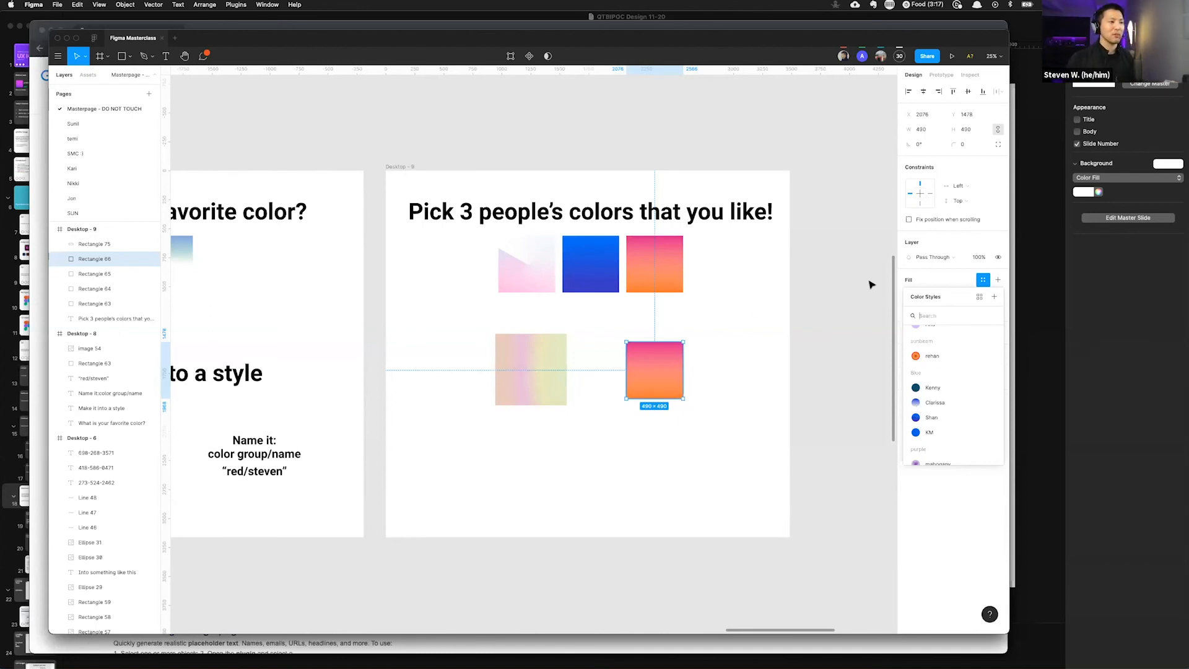
{"action": "left_click", "coordinate": [818, 307]}
Step: Try reshaping the blue square's top edge in vector edit mode, then undo the change
{"action": "left_click", "coordinate": [592, 266]}
{"action": "double_click", "coordinate": [595, 270]}
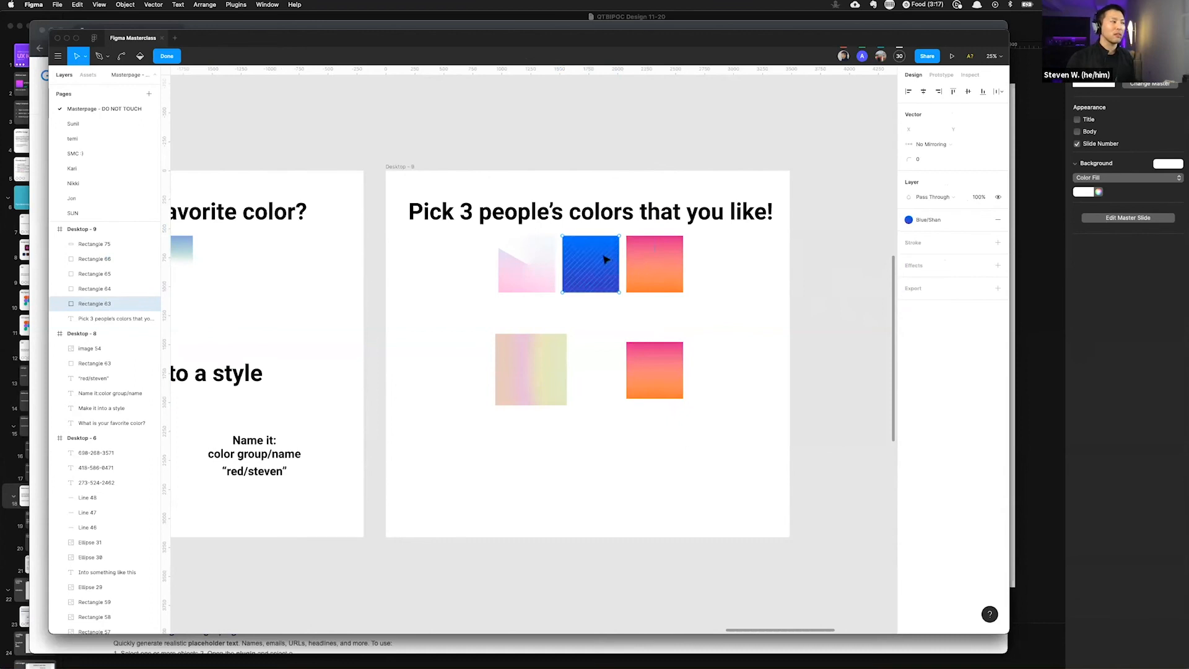
{"action": "key", "text": "super"}
{"action": "key", "text": "Escape"}
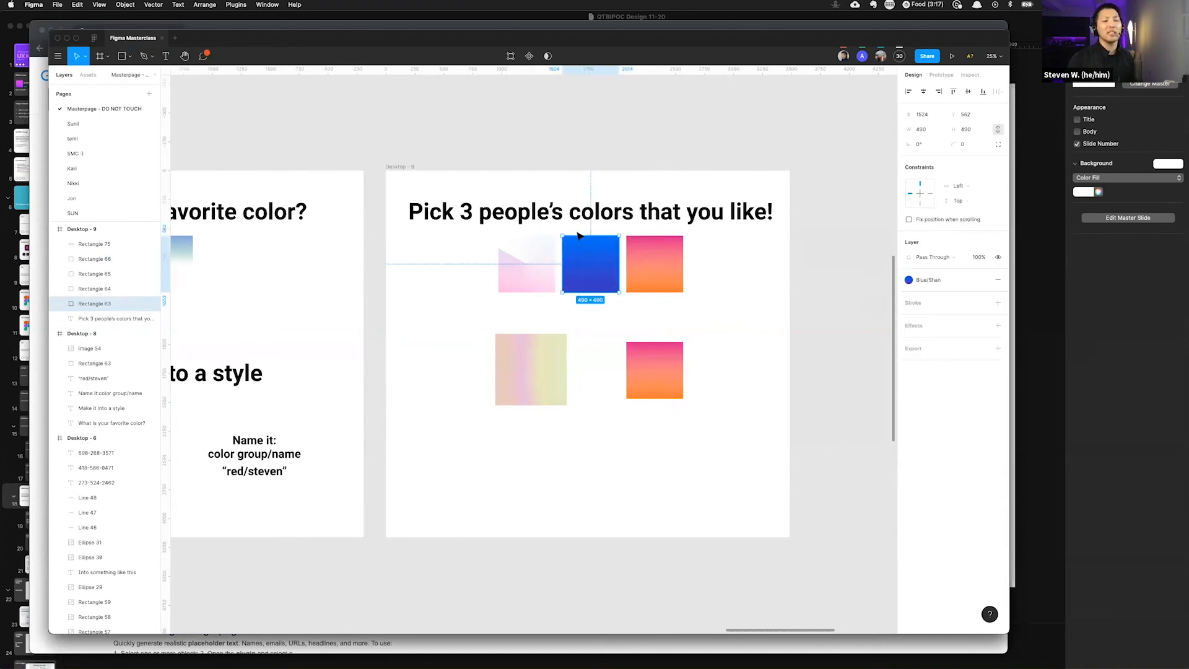
{"action": "scroll", "coordinate": [576, 231], "scroll_direction": "up", "scroll_amount": 5}
{"action": "left_click", "coordinate": [594, 216]}
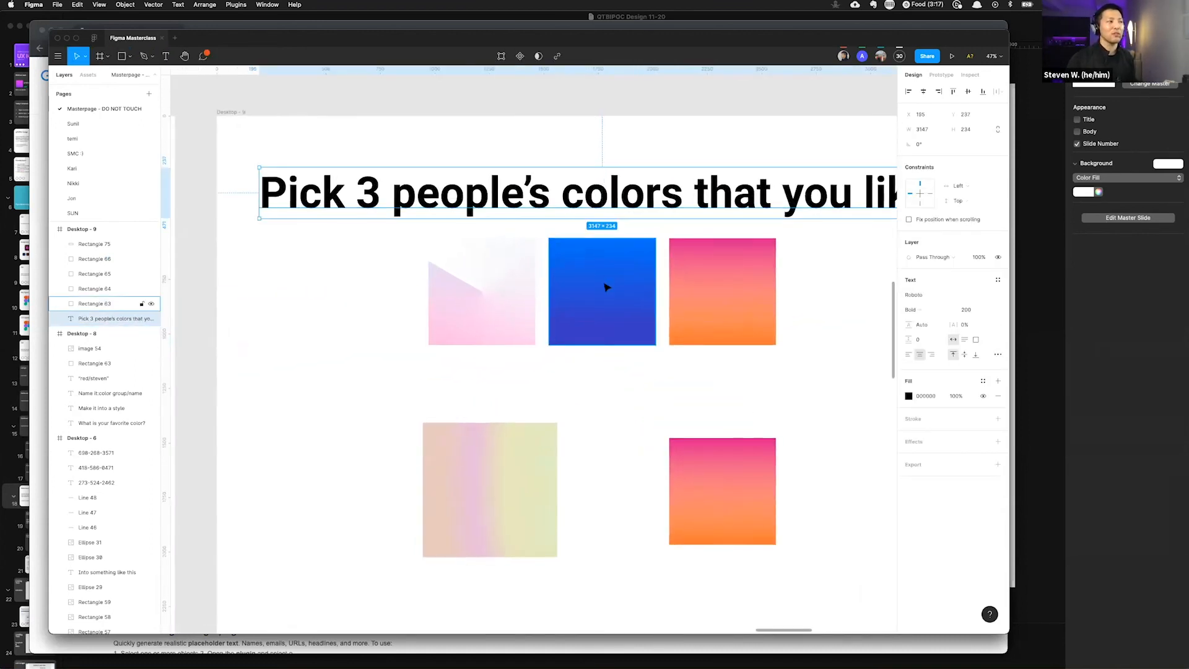
{"action": "double_click", "coordinate": [607, 287]}
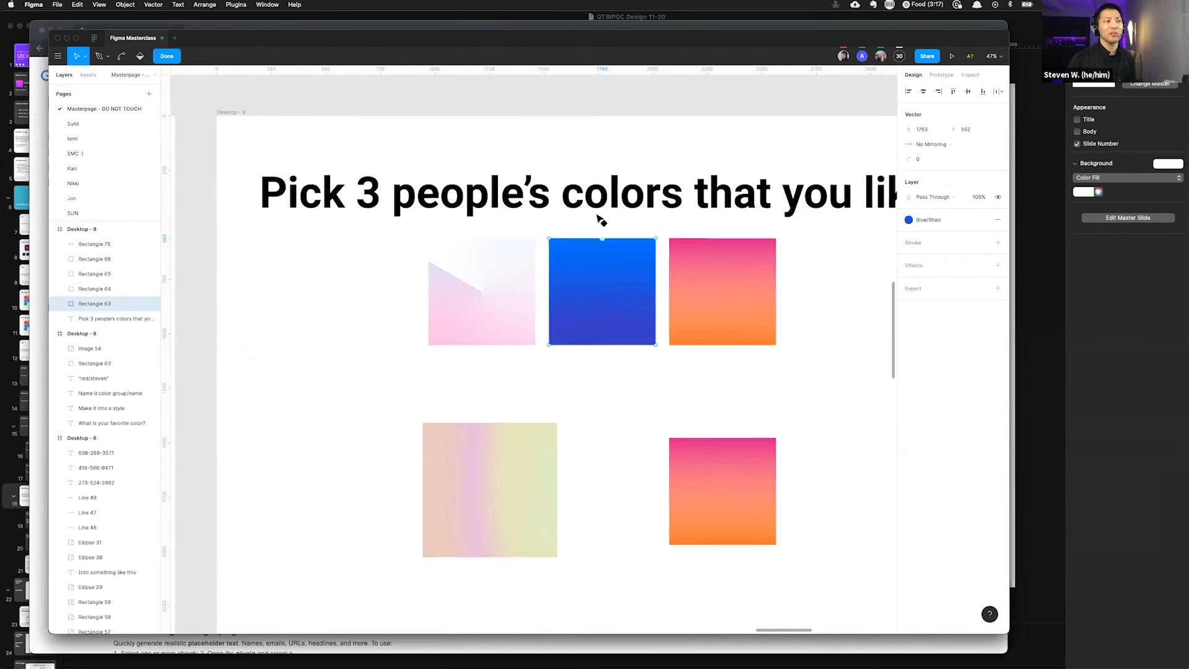
{"action": "left_click_drag", "start_coordinate": [605, 240], "coordinate": [632, 153]}
{"action": "key", "text": "super+z"}
{"action": "key", "text": "Escape"}
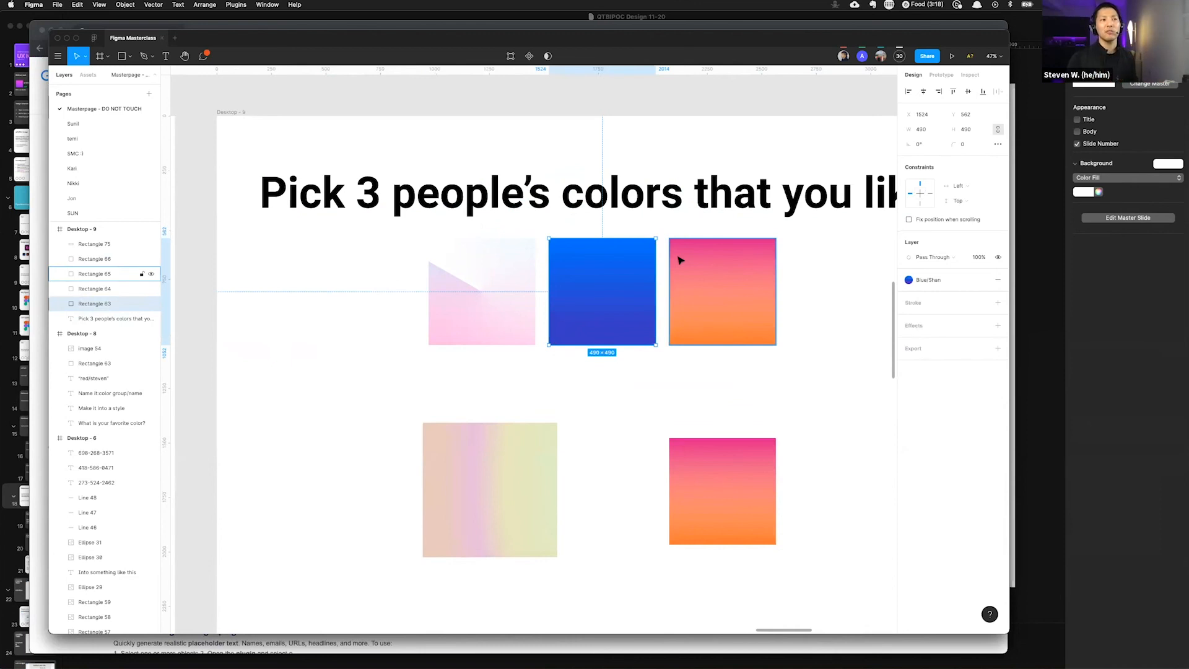
{"action": "left_click", "coordinate": [803, 284]}
{"action": "left_click", "coordinate": [648, 309]}
{"action": "left_click_drag", "start_coordinate": [660, 339], "coordinate": [637, 345]}
{"action": "scroll", "coordinate": [777, 355], "scroll_direction": "right", "scroll_amount": 1}
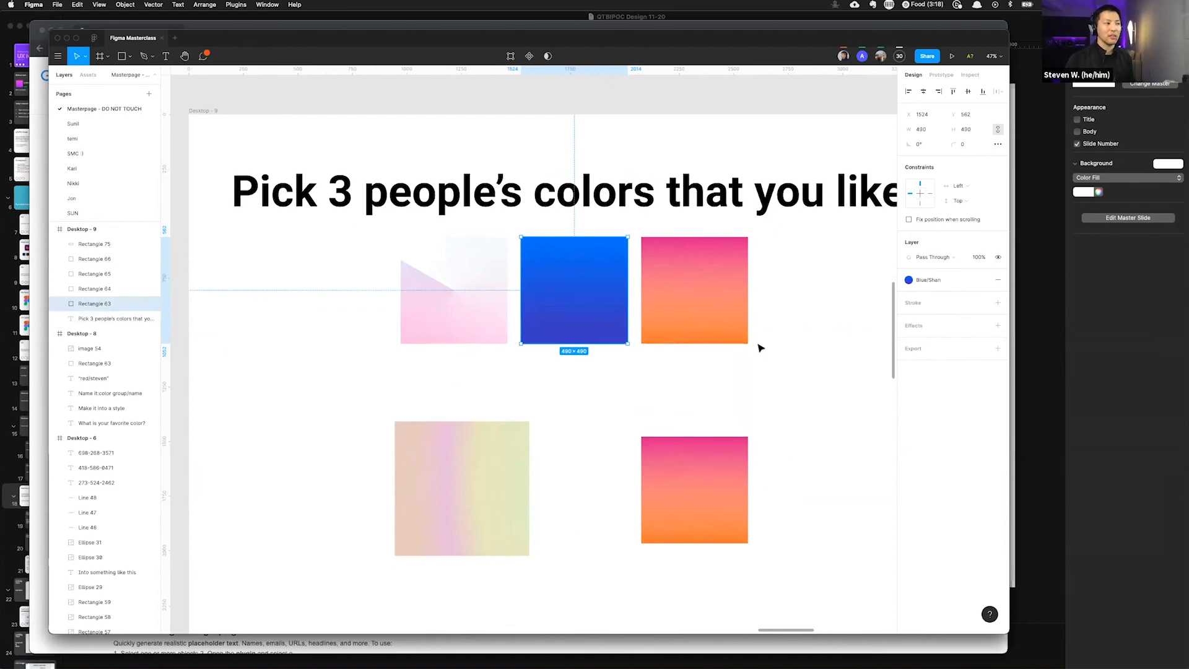
{"action": "scroll", "coordinate": [766, 348], "scroll_direction": "down", "scroll_amount": 2}
{"action": "scroll", "coordinate": [761, 347], "scroll_direction": "right", "scroll_amount": 3}
{"action": "scroll", "coordinate": [760, 347], "scroll_direction": "down", "scroll_amount": 2}
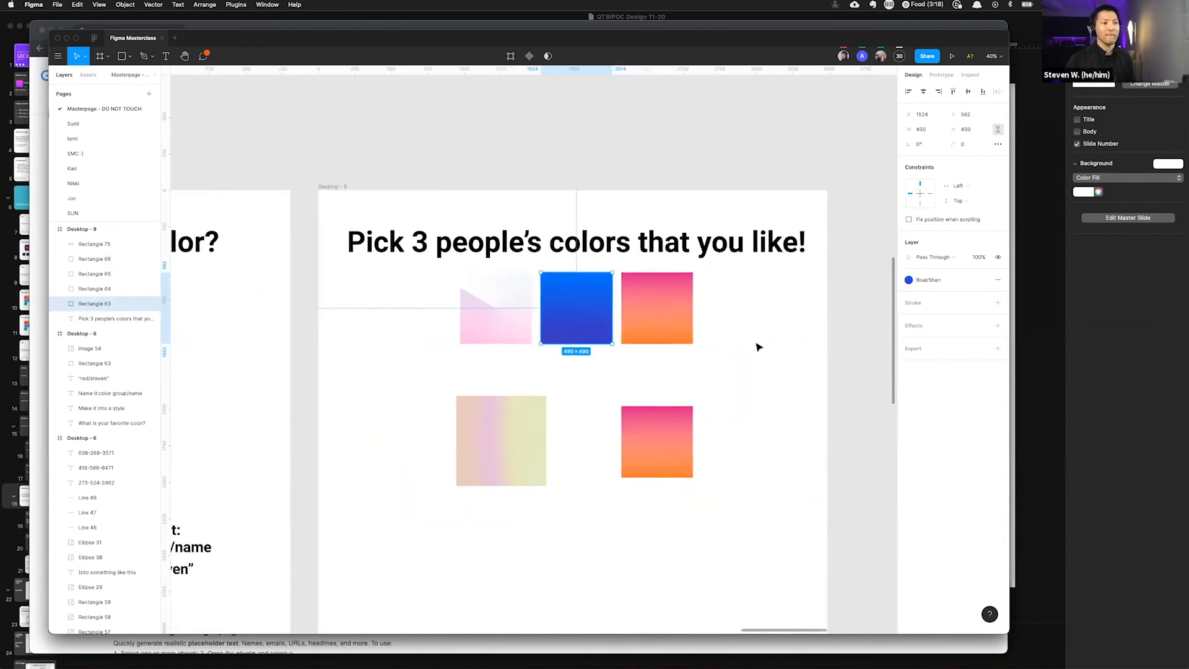
Step: Draw a gray rectangle about 505 × 425 below the slide's squares and duplicate it into a row of three
{"action": "scroll", "coordinate": [757, 344], "scroll_direction": "right", "scroll_amount": 3}
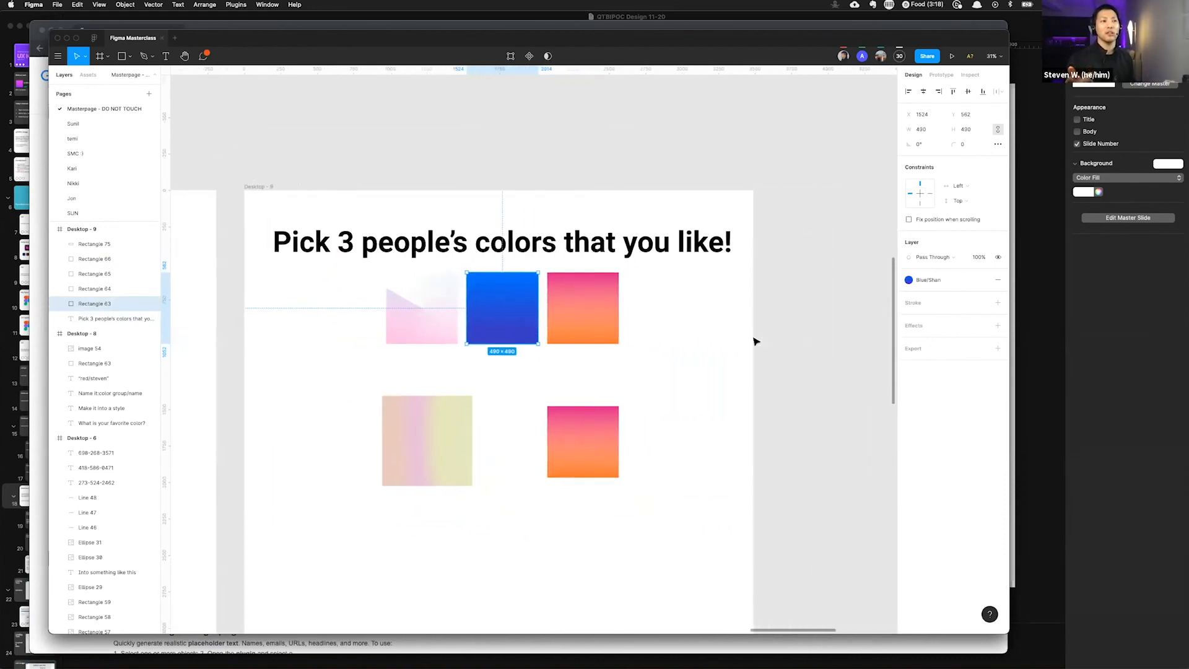
{"action": "scroll", "coordinate": [644, 303], "scroll_direction": "down", "scroll_amount": 3}
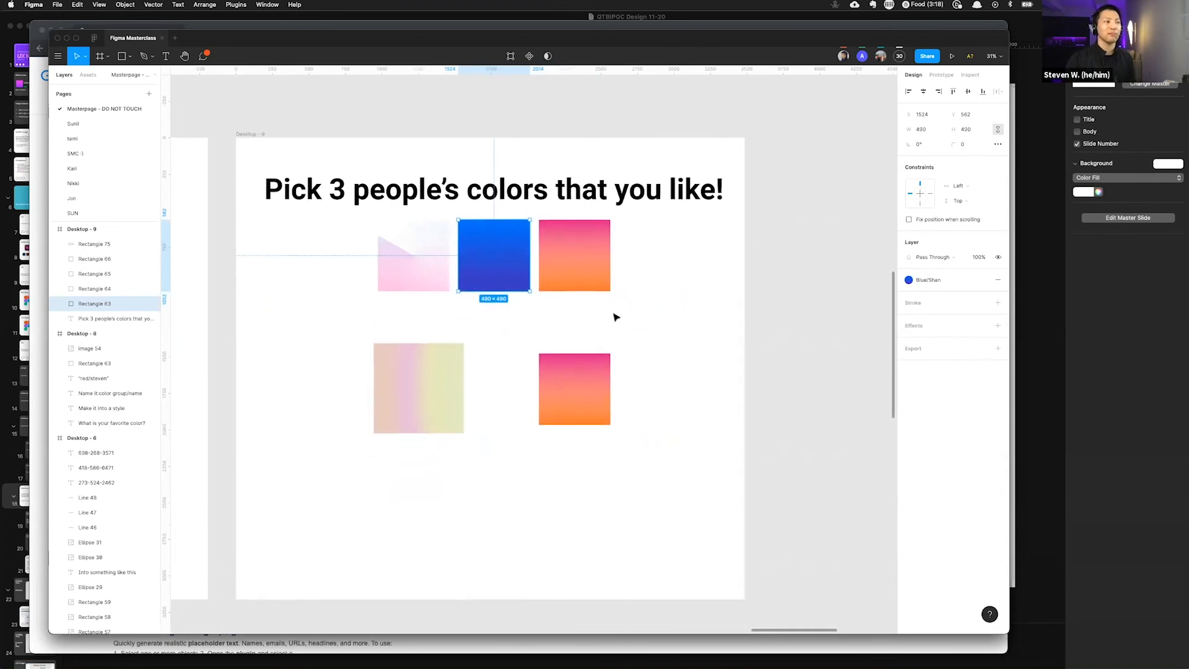
{"action": "key", "text": "r"}
{"action": "mouse_move", "coordinate": [359, 436]}
{"action": "left_mouse_down"}
{"action": "mouse_move", "coordinate": [433, 498]}
{"action": "mouse_move", "coordinate": [503, 476]}
{"action": "left_mouse_up"}
{"action": "left_click_drag", "start_coordinate": [499, 476], "coordinate": [584, 475]}
{"action": "left_click_drag", "start_coordinate": [484, 475], "coordinate": [473, 476]}
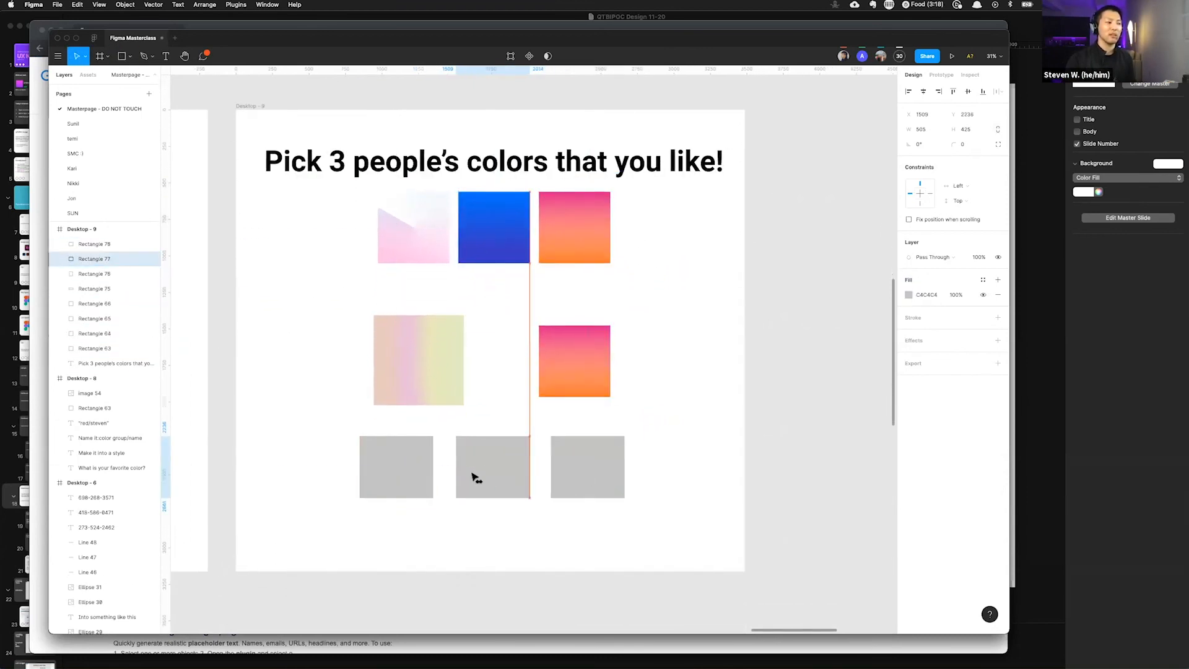
Step: Fill the bottom-left rectangle with a participant's gradient color style from the color styles list
{"action": "left_click", "coordinate": [398, 467]}
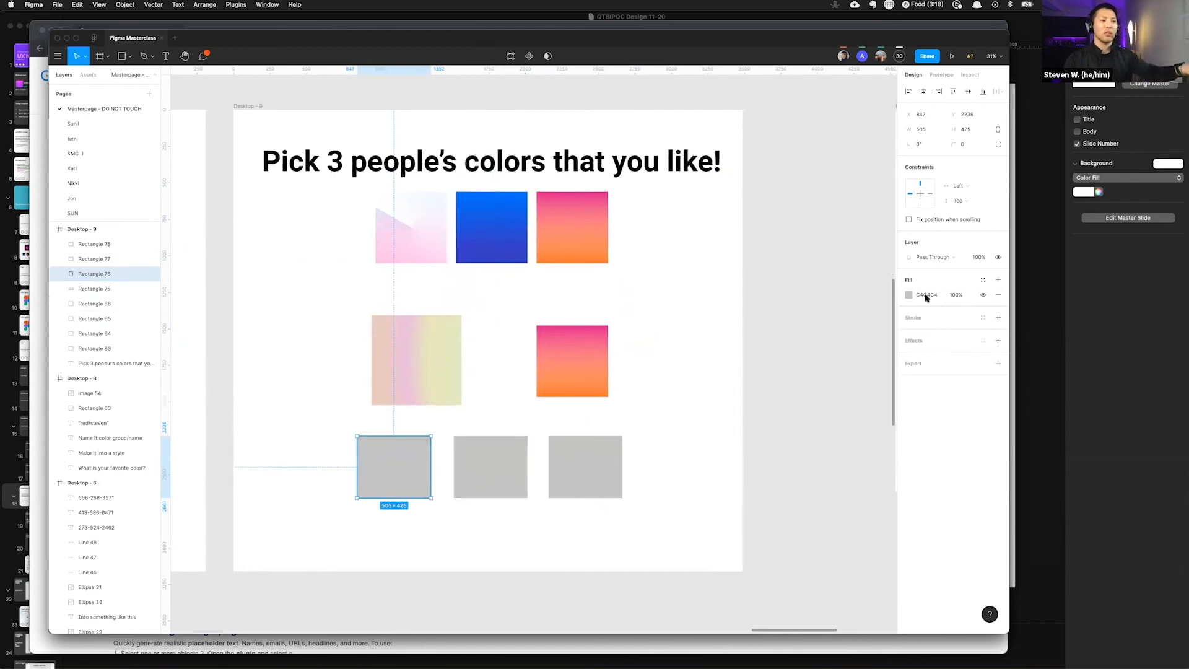
{"action": "left_click", "coordinate": [983, 280]}
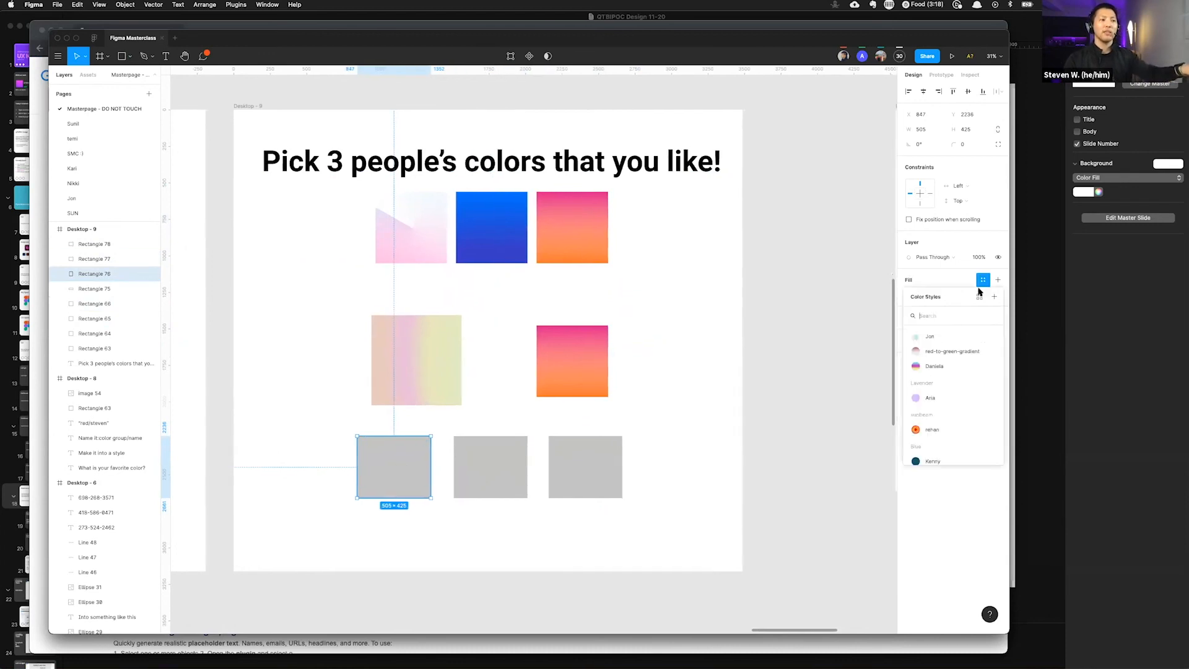
{"action": "left_click", "coordinate": [932, 365]}
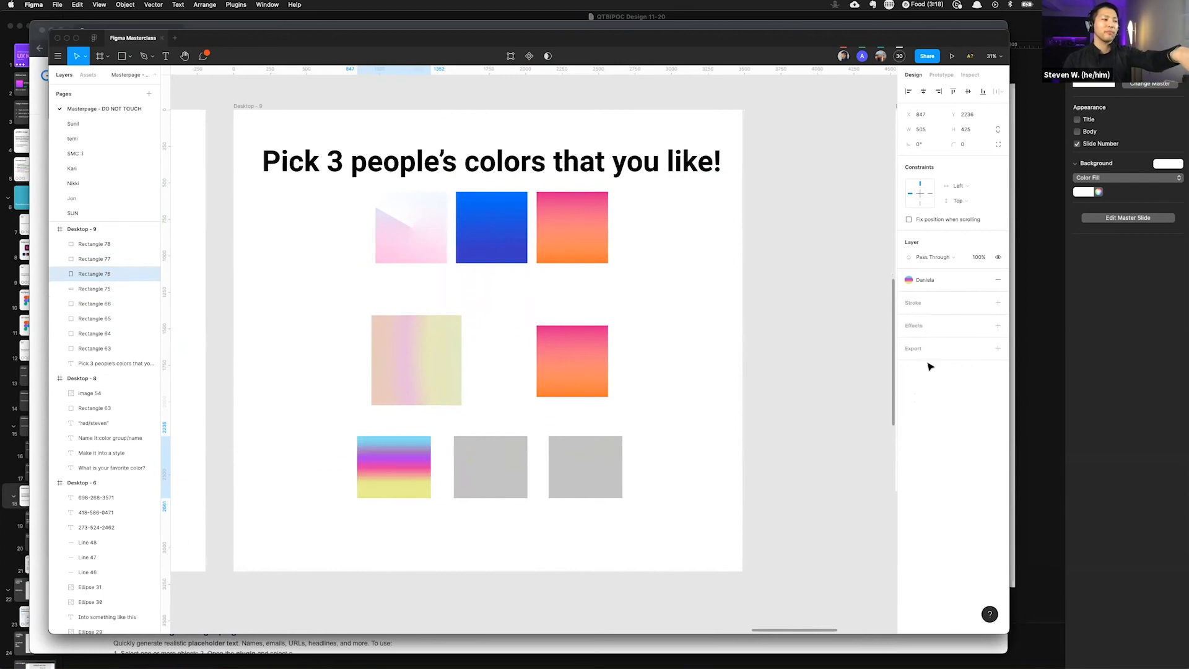
Step: Fill the bottom-middle rectangle with a participant's Blue-group color style
{"action": "left_click", "coordinate": [509, 480]}
{"action": "left_click", "coordinate": [983, 279]}
{"action": "scroll", "coordinate": [966, 359], "scroll_direction": "down", "scroll_amount": 5}
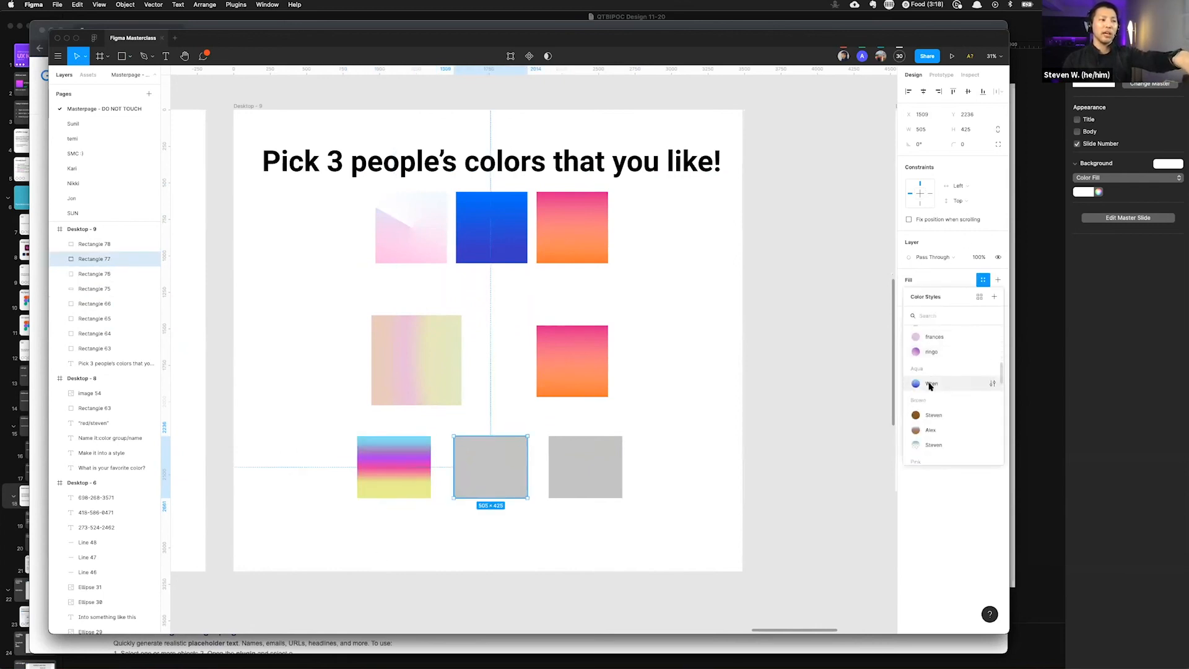
{"action": "left_click", "coordinate": [931, 383]}
Step: Fill the bottom-right rectangle with a participant's turquois sunrise color style
{"action": "left_click", "coordinate": [587, 486]}
{"action": "left_click", "coordinate": [983, 280]}
{"action": "scroll", "coordinate": [942, 378], "scroll_direction": "down", "scroll_amount": 3}
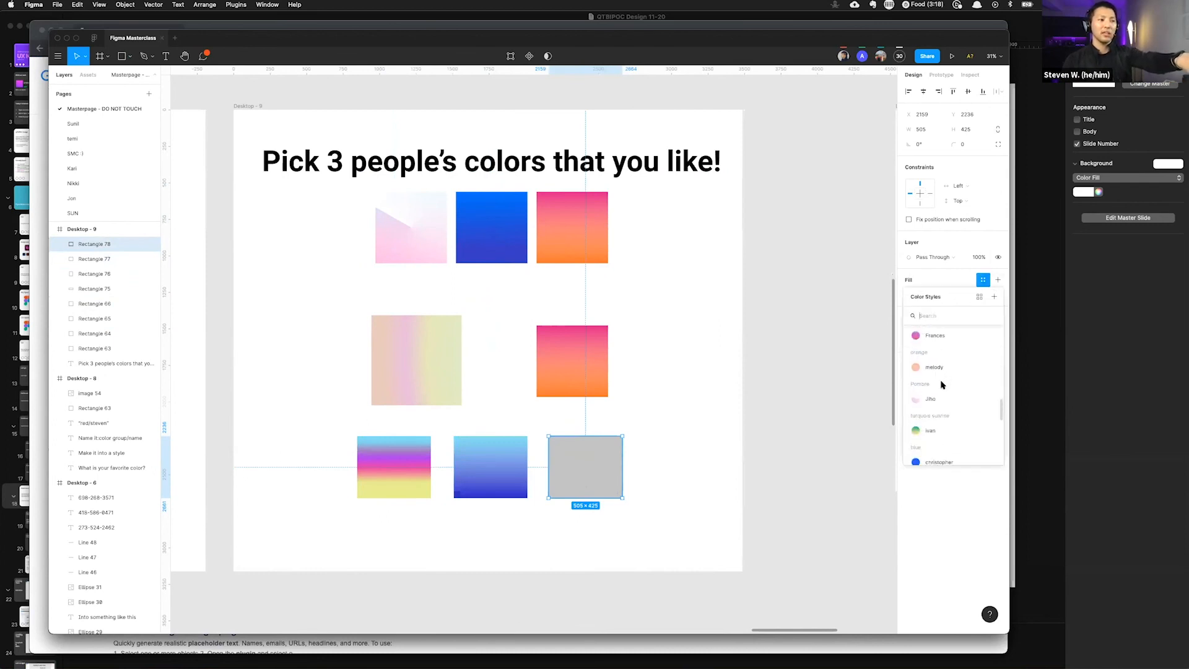
{"action": "left_click", "coordinate": [941, 430]}
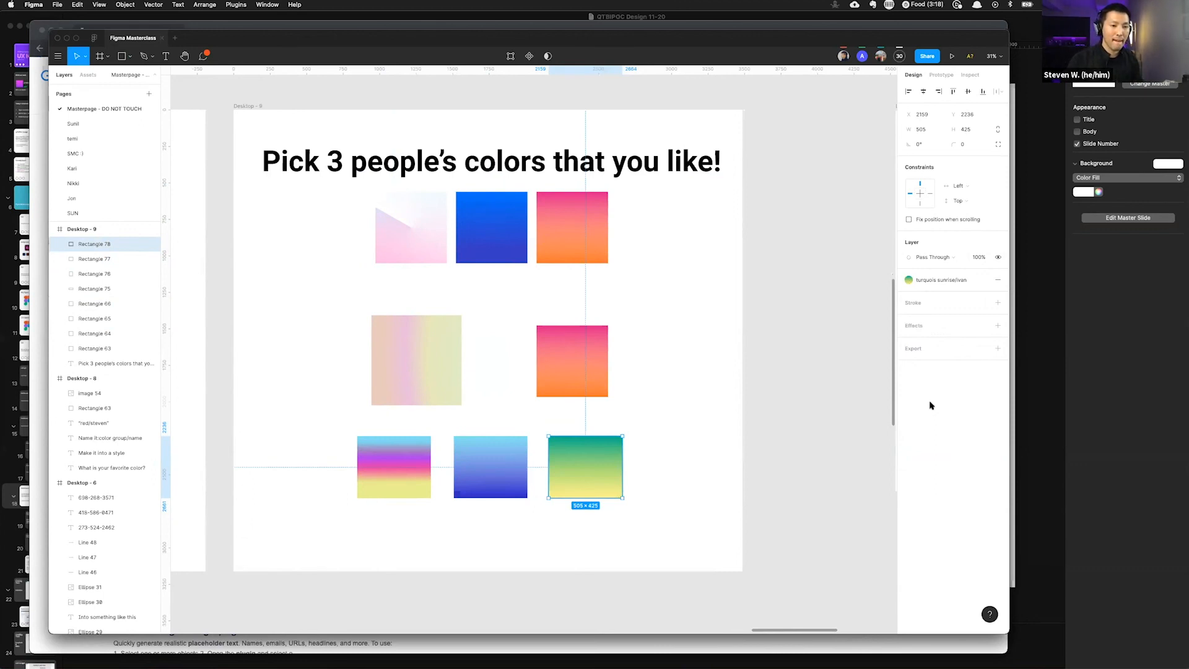
Step: Draw a rectangle about 434 × 485 to the right of the middle-row orange-pink square
{"action": "left_click", "coordinate": [641, 433]}
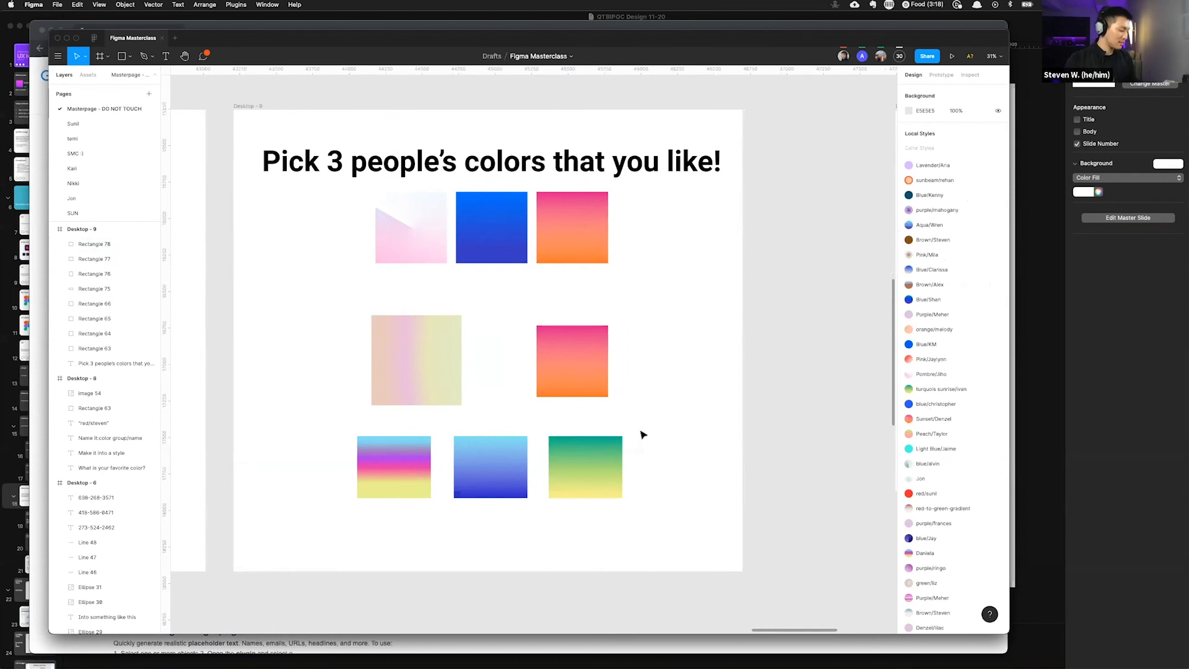
{"action": "key", "text": "r"}
{"action": "left_click_drag", "start_coordinate": [719, 415], "coordinate": [655, 340]}
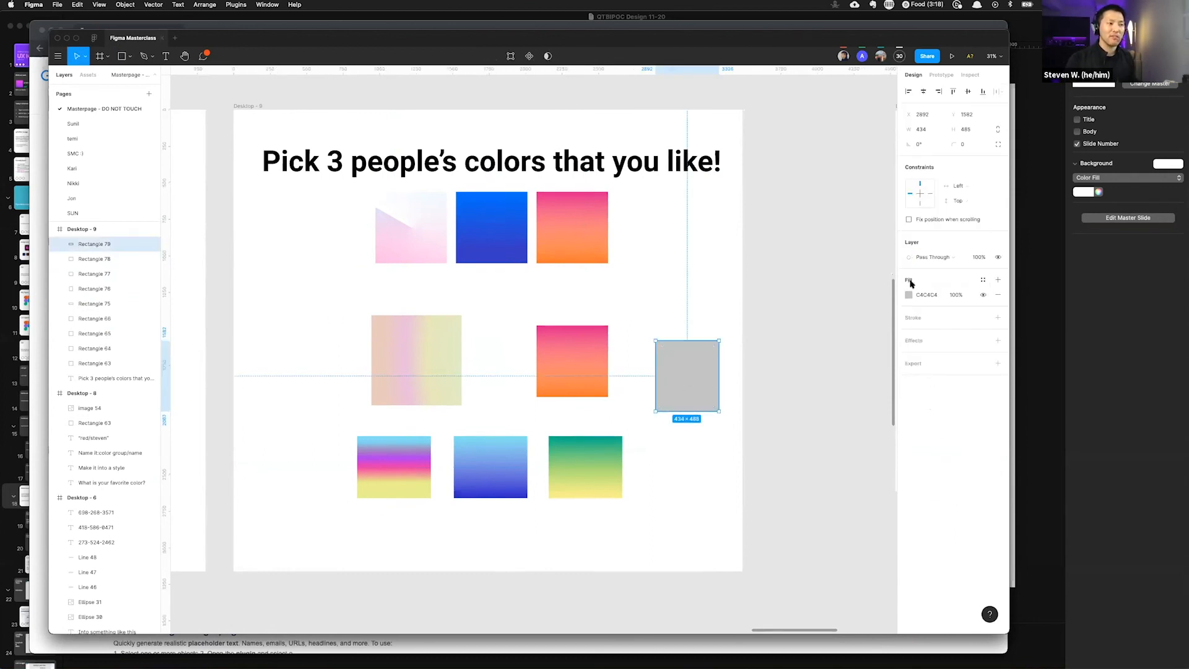
{"action": "left_click", "coordinate": [982, 281]}
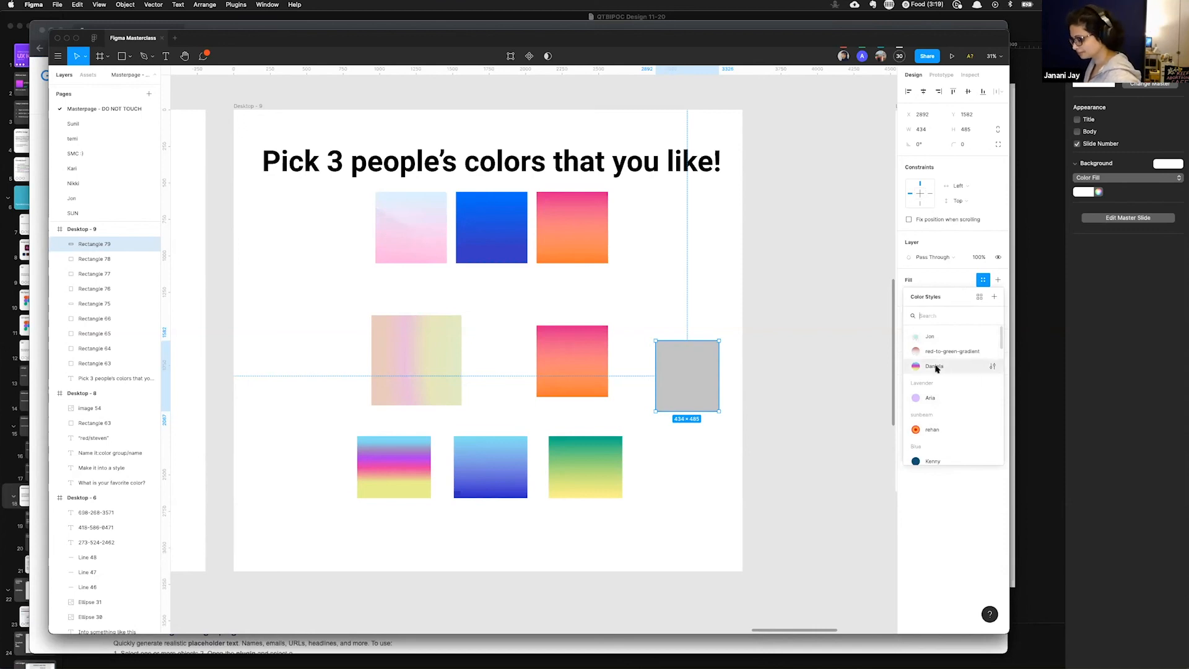
{"action": "left_click", "coordinate": [762, 274]}
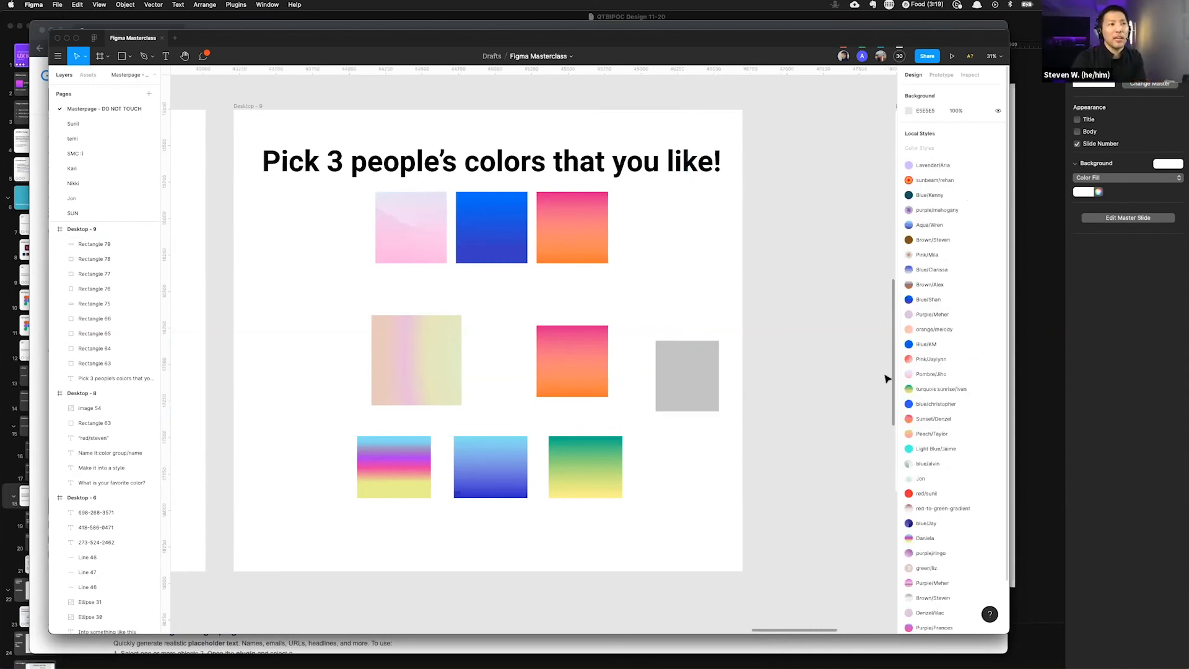
Step: Paste the orange-pink square's properties onto the new rectangle, then undo the paste
{"action": "left_click", "coordinate": [680, 377]}
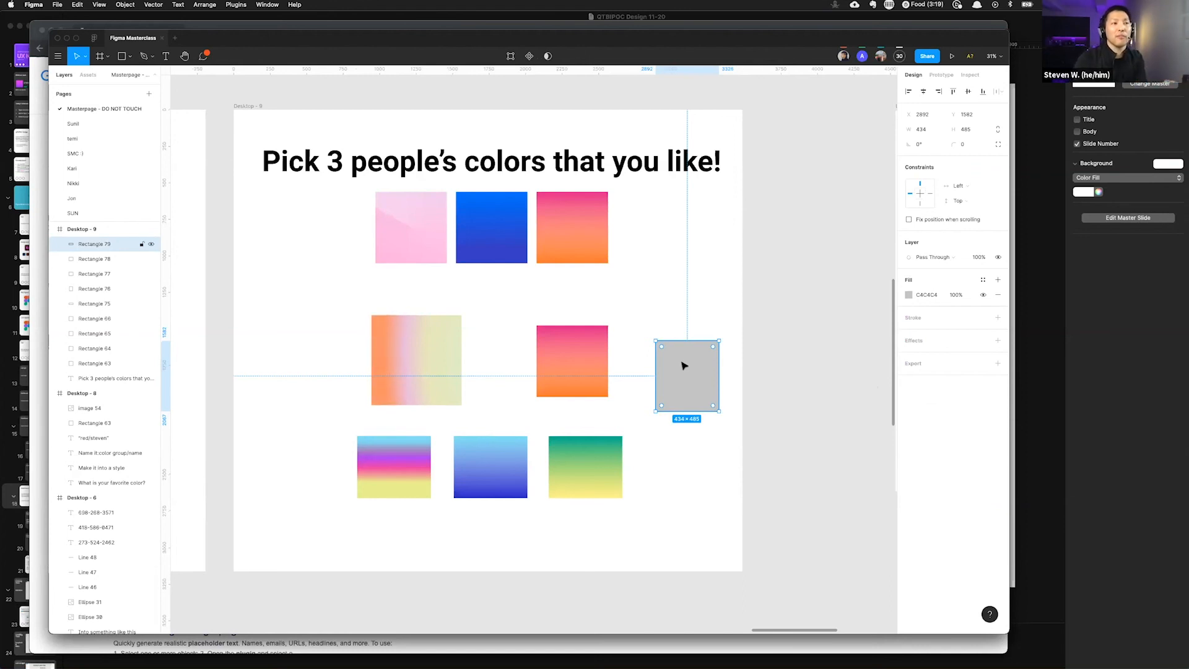
{"action": "left_click", "coordinate": [791, 319]}
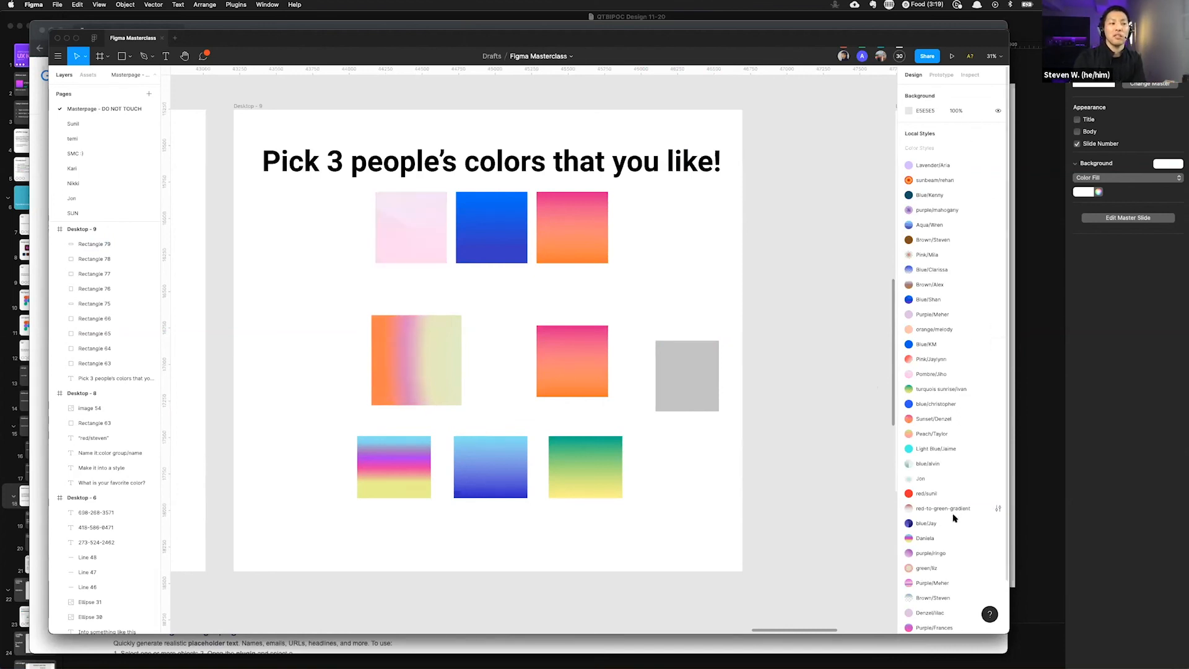
{"action": "scroll", "coordinate": [956, 527], "scroll_direction": "down", "scroll_amount": 2}
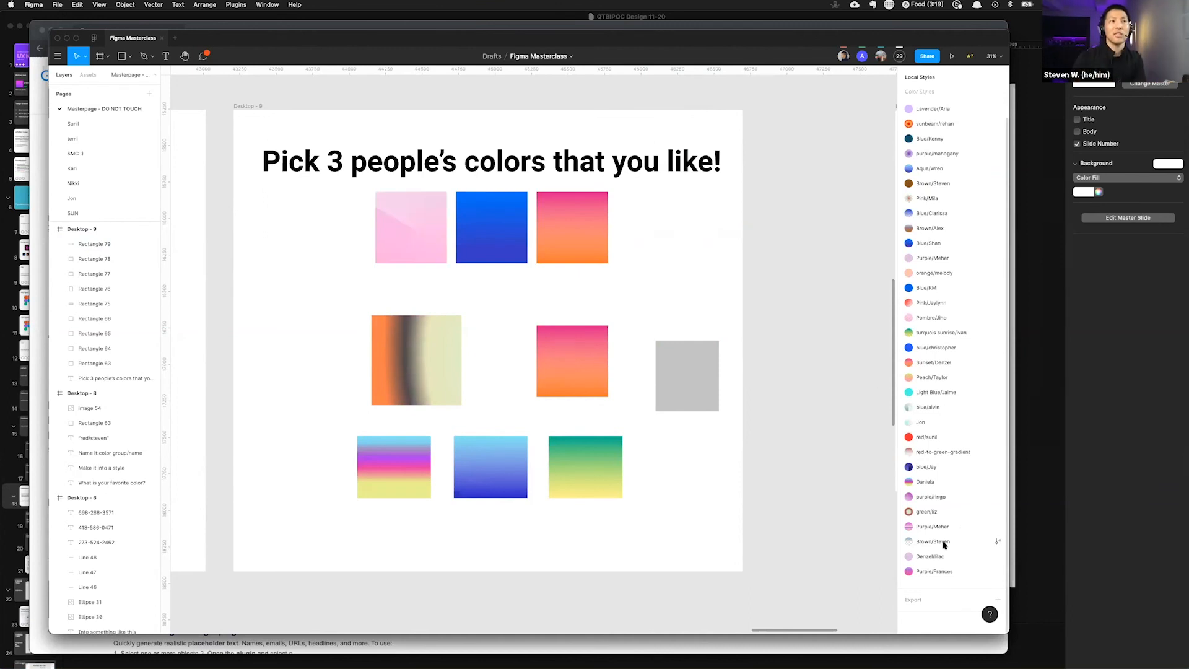
{"action": "left_click", "coordinate": [682, 369]}
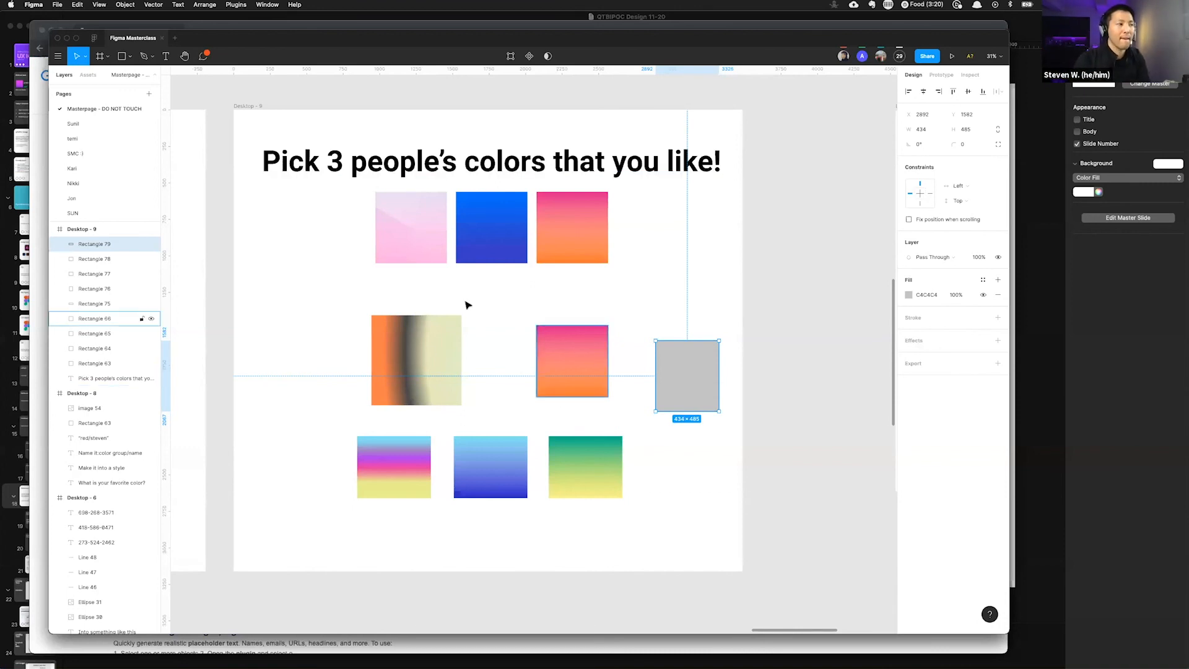
{"action": "scroll", "coordinate": [589, 363], "scroll_direction": "up", "scroll_amount": 3}
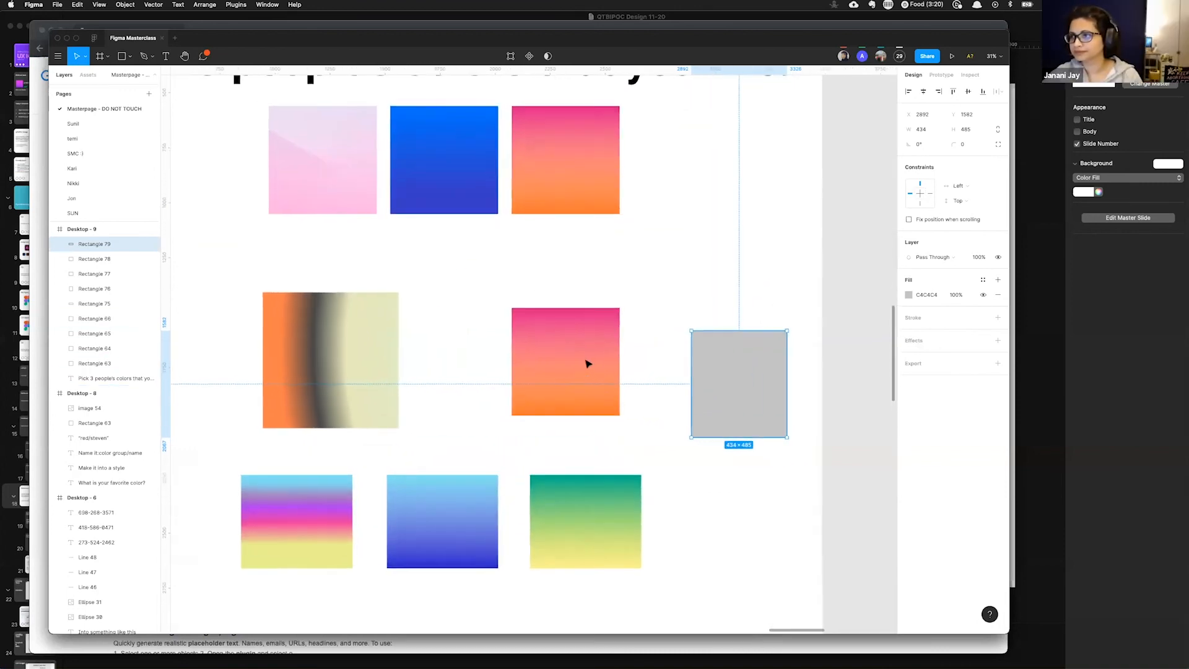
{"action": "left_click", "coordinate": [613, 344]}
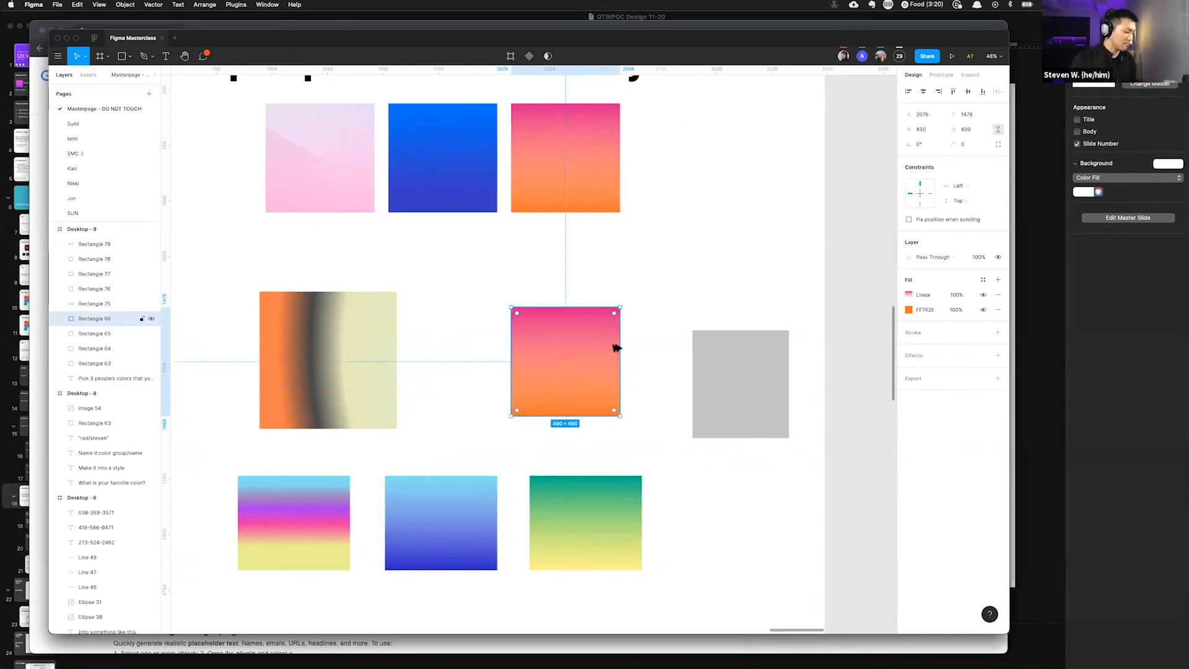
{"action": "left_click", "coordinate": [744, 399]}
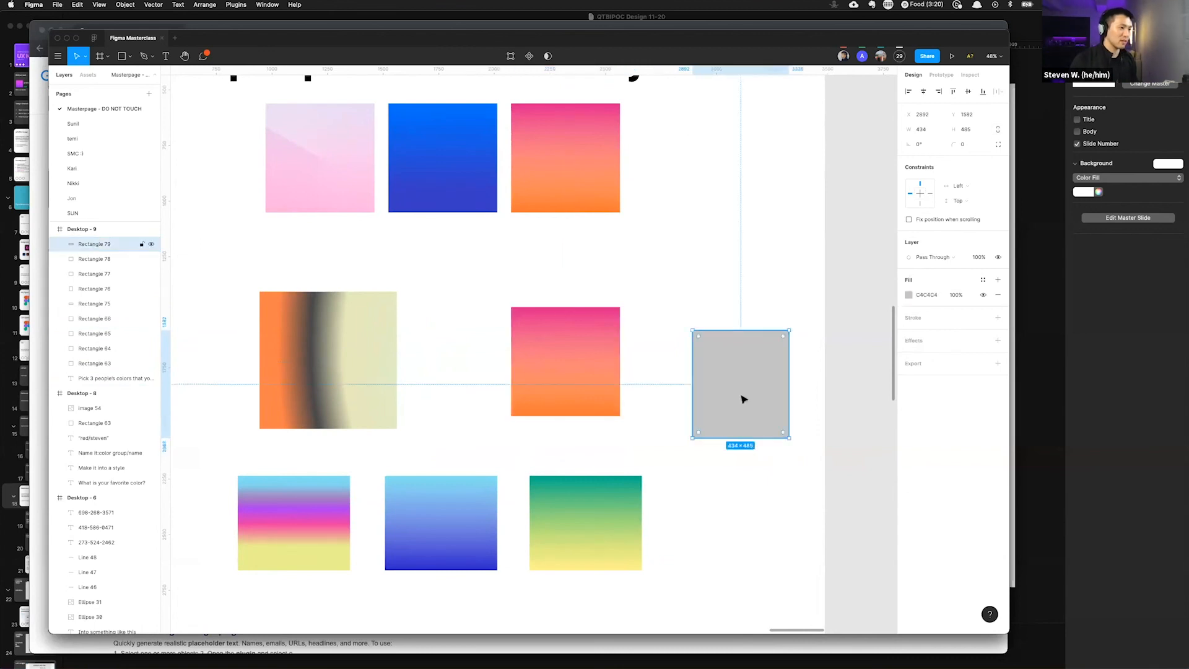
{"action": "key", "text": "super+alt+v"}
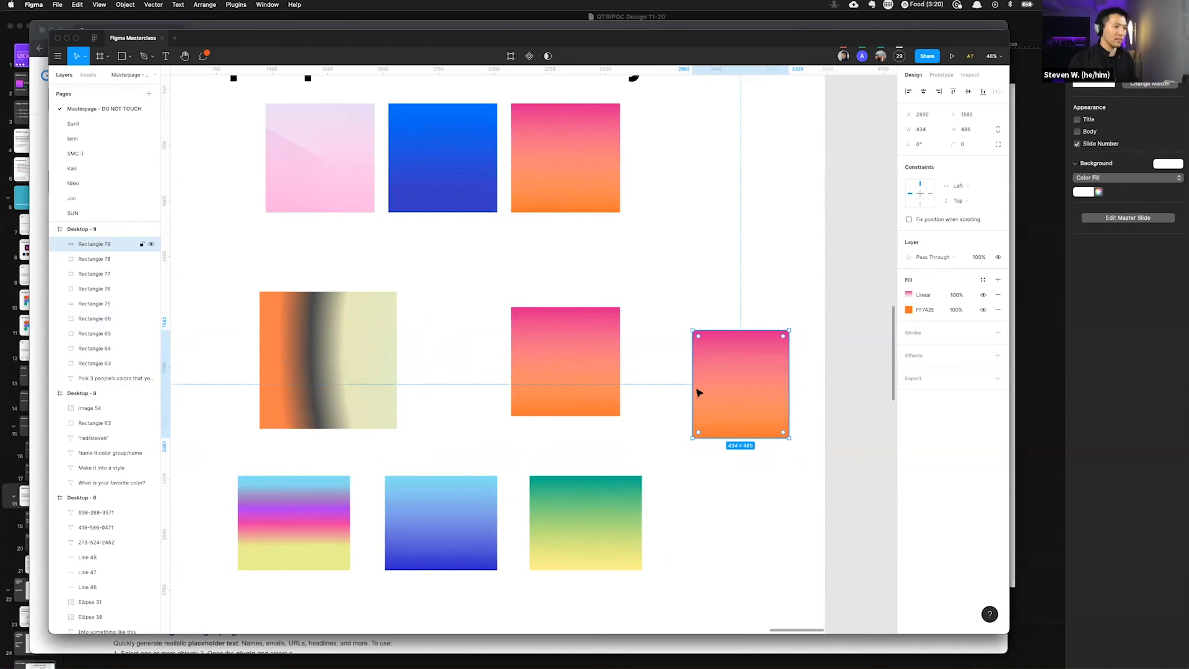
{"action": "key", "text": "super+z"}
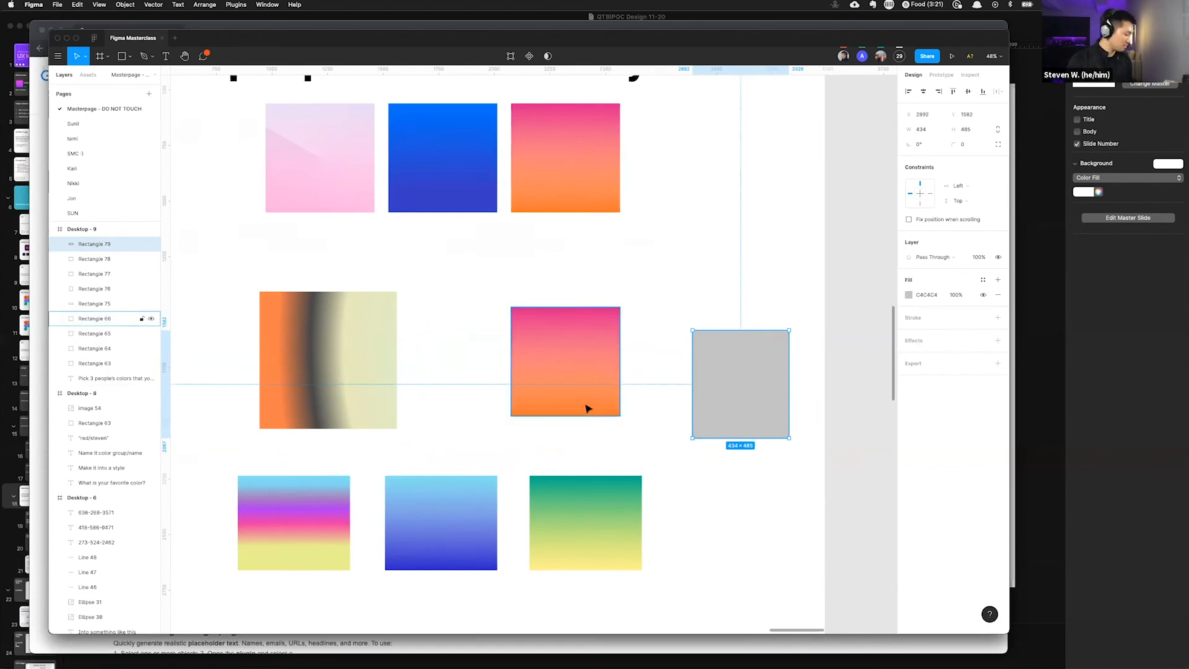
Step: Paste the orange-pink square's fill properties onto the new rectangle
{"action": "left_click", "coordinate": [565, 388]}
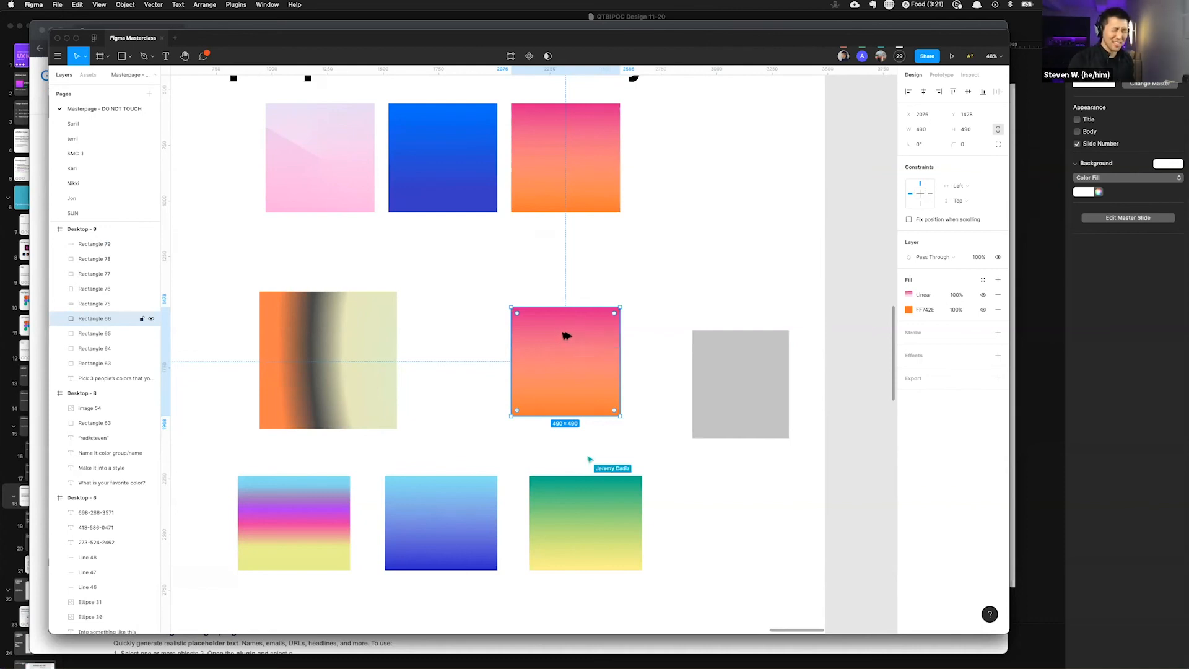
{"action": "left_click", "coordinate": [753, 382]}
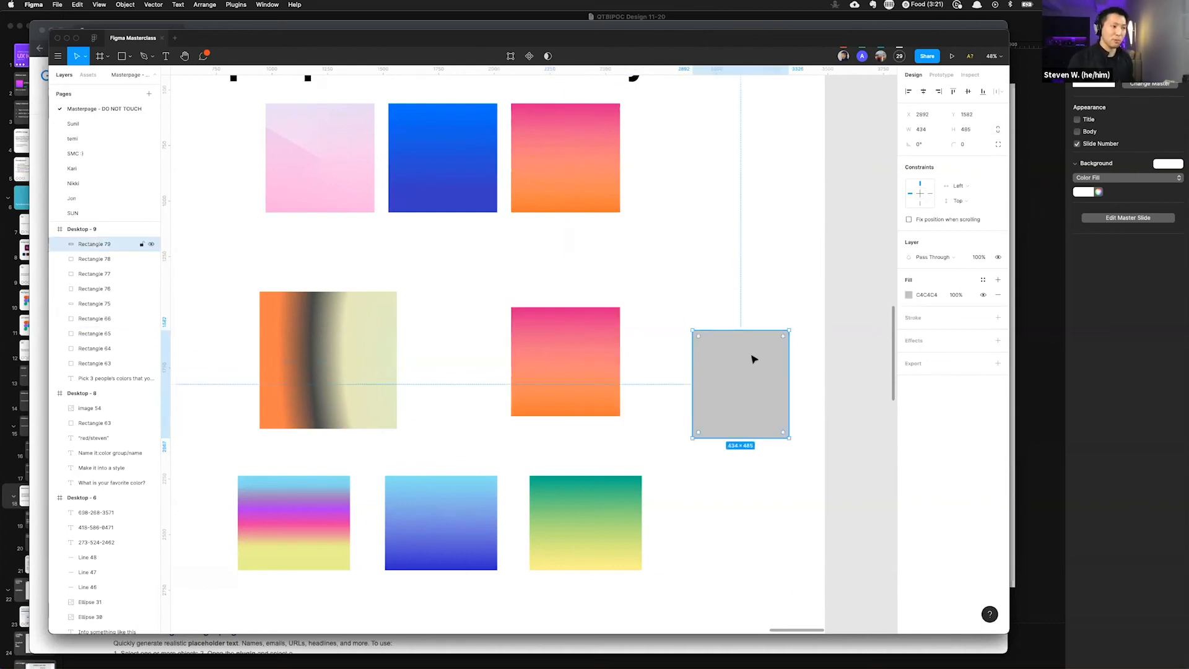
{"action": "key", "text": "super+alt+v"}
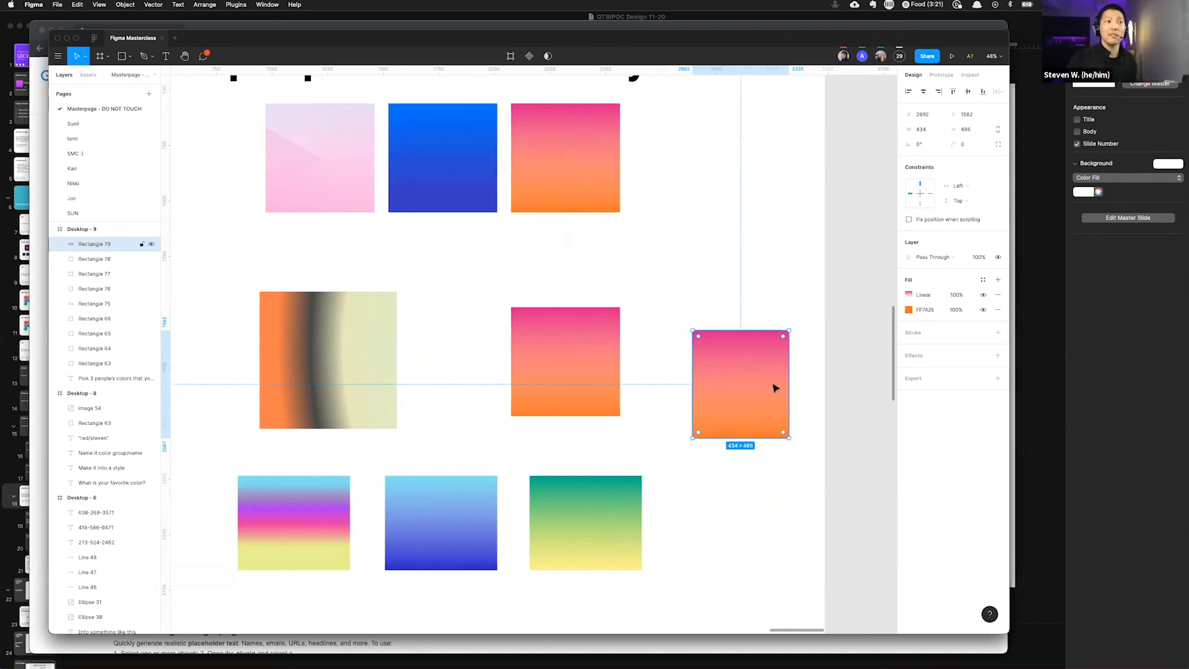
Step: Inspect the new rectangle's two stacked fills, the linear gradient and the solid orange layer
{"action": "left_click", "coordinate": [904, 296]}
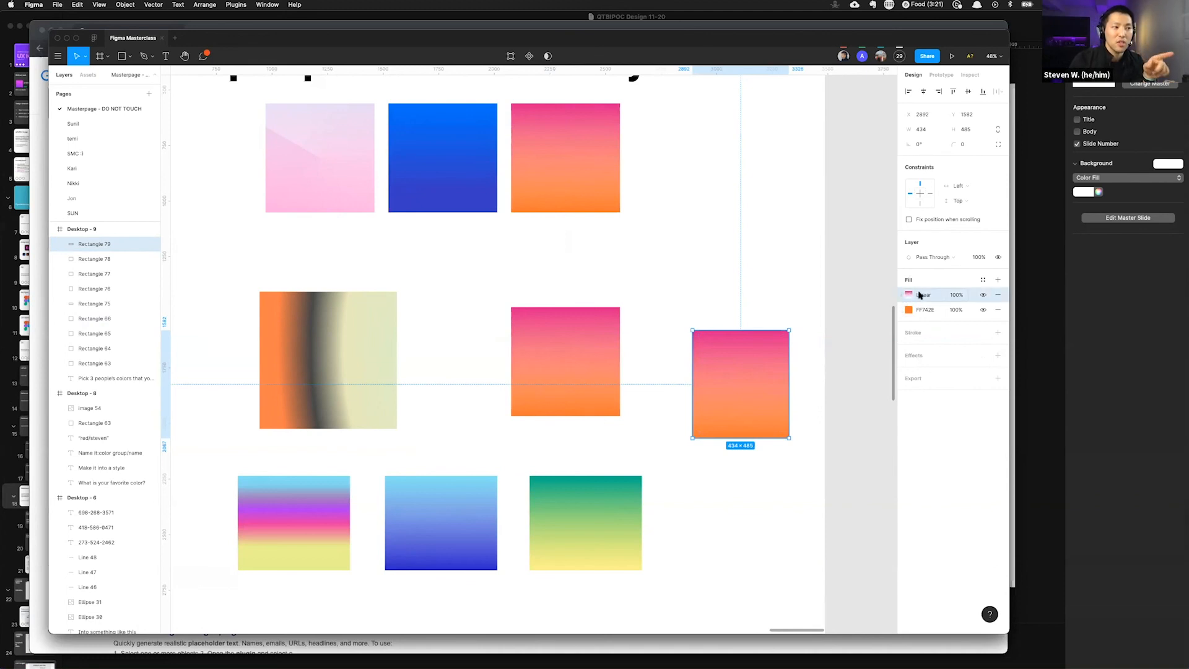
{"action": "left_click", "coordinate": [905, 310]}
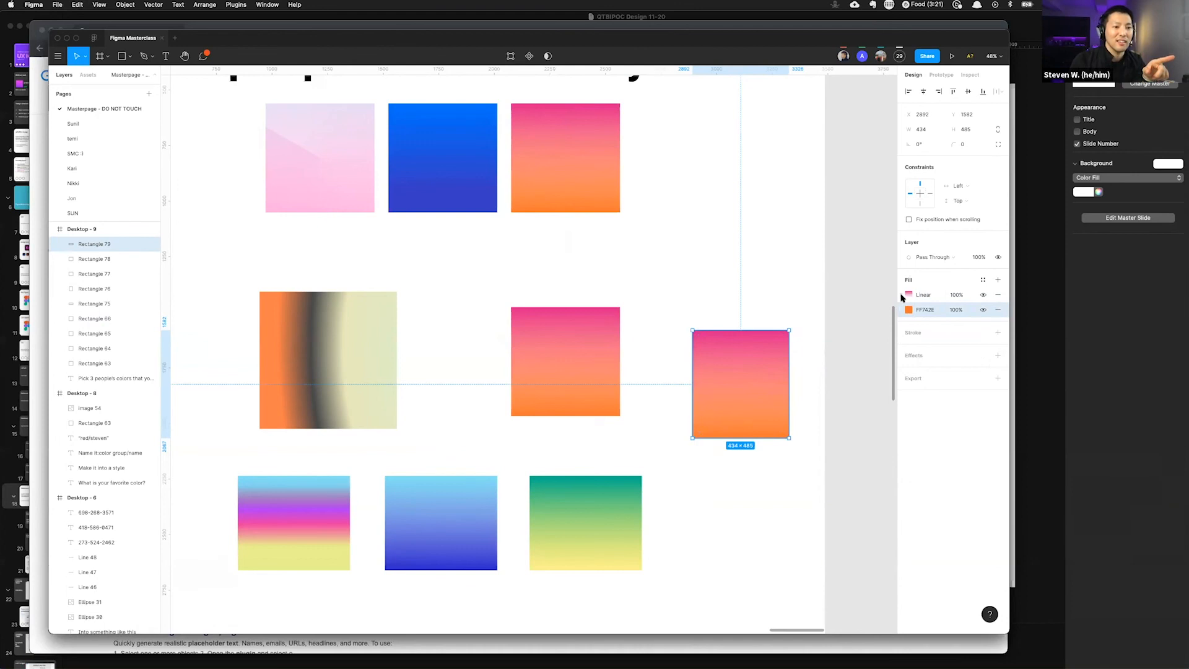
{"action": "left_click", "coordinate": [902, 297]}
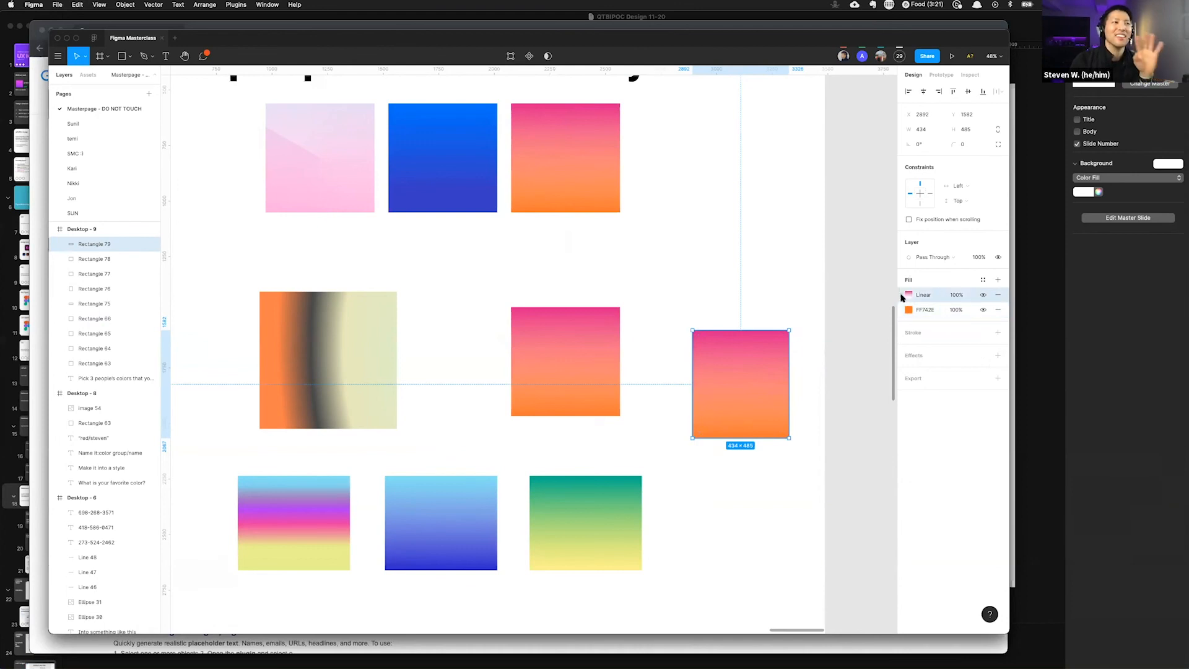
{"action": "left_click", "coordinate": [903, 310]}
{"action": "left_click", "coordinate": [903, 296]}
{"action": "left_click", "coordinate": [902, 309]}
{"action": "left_click", "coordinate": [902, 296]}
{"action": "left_click", "coordinate": [903, 311]}
Step: Pan around the pick-three-colors slide to review the finished squares
{"action": "scroll", "coordinate": [581, 474], "scroll_direction": "down", "scroll_amount": 5}
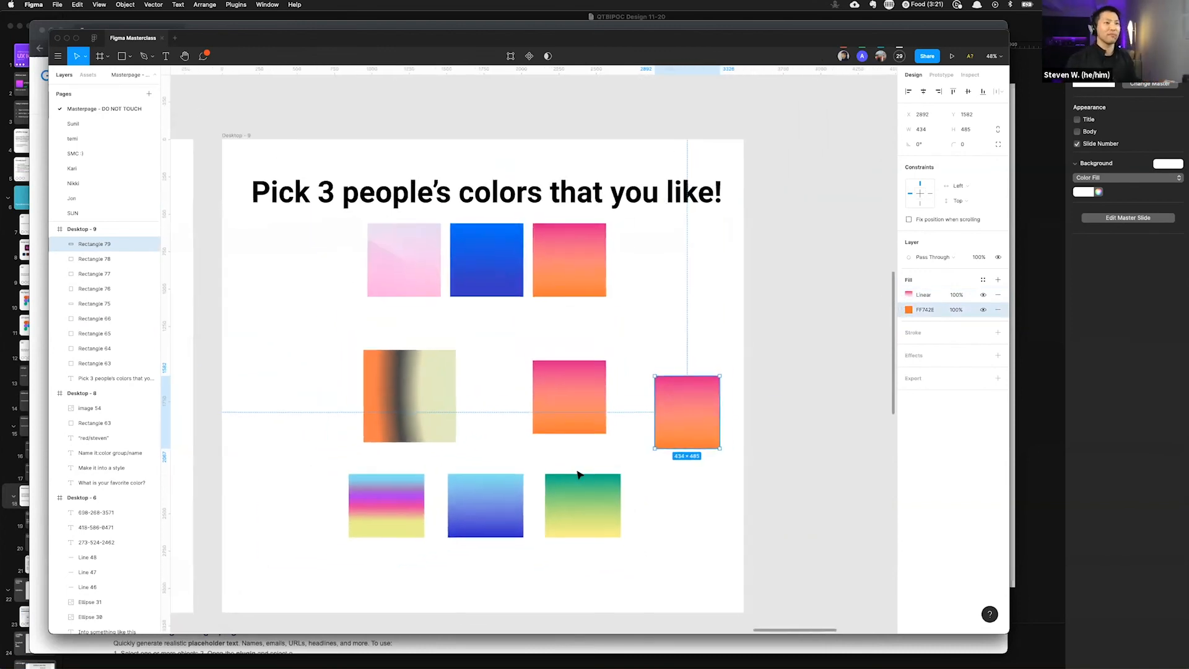
{"action": "scroll", "coordinate": [581, 474], "scroll_direction": "right", "scroll_amount": 3}
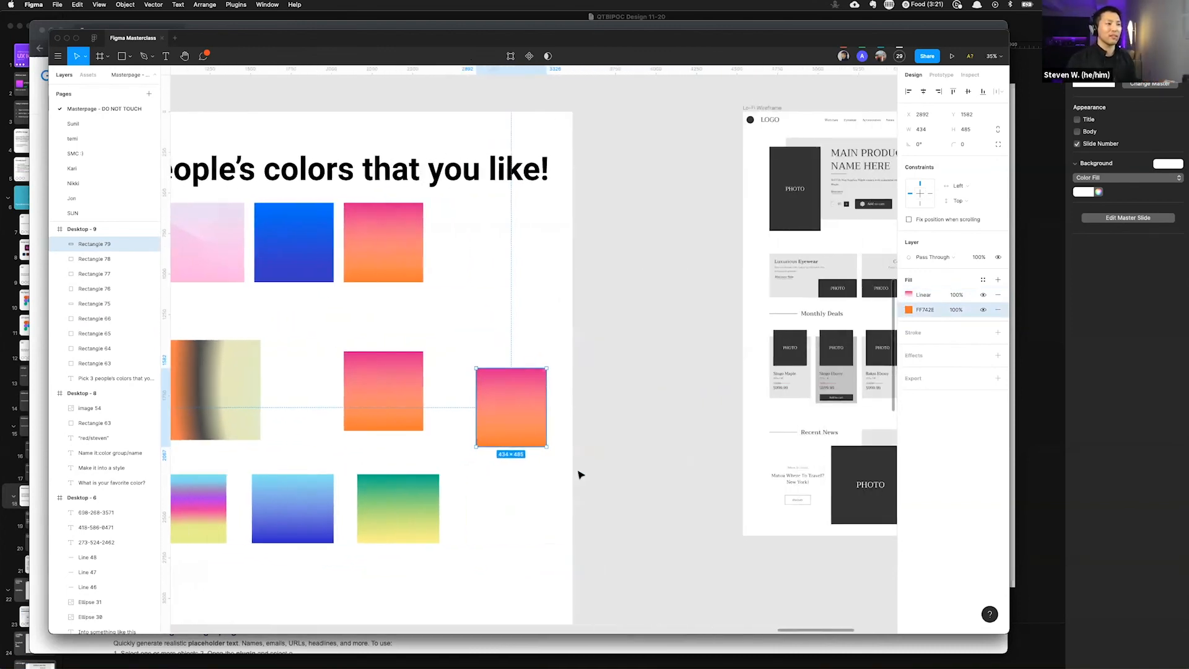
{"action": "scroll", "coordinate": [581, 474], "scroll_direction": "left", "scroll_amount": 4}
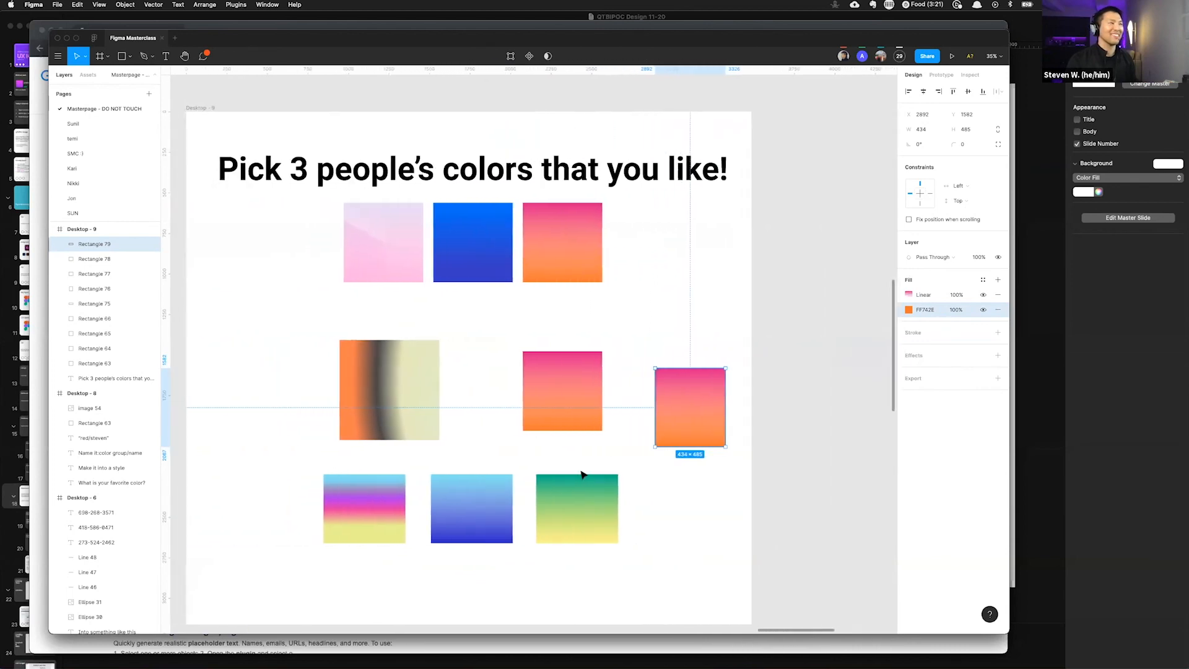
{"action": "scroll", "coordinate": [582, 475], "scroll_direction": "left", "scroll_amount": 1}
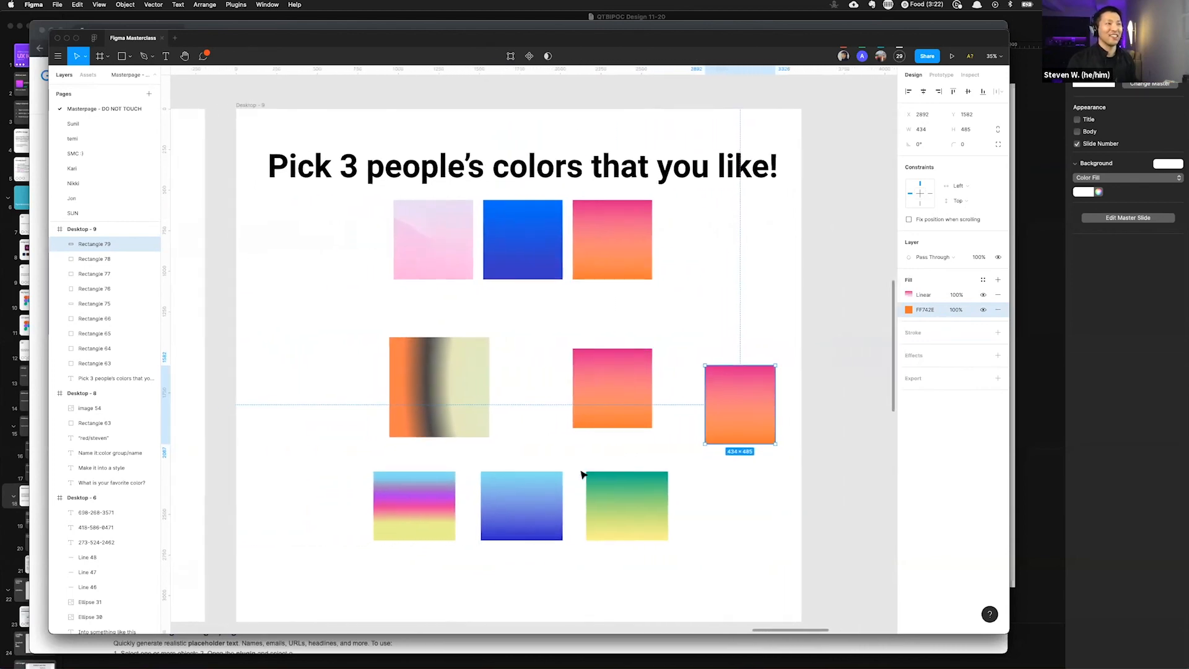
{"action": "scroll", "coordinate": [582, 474], "scroll_direction": "left", "scroll_amount": 1}
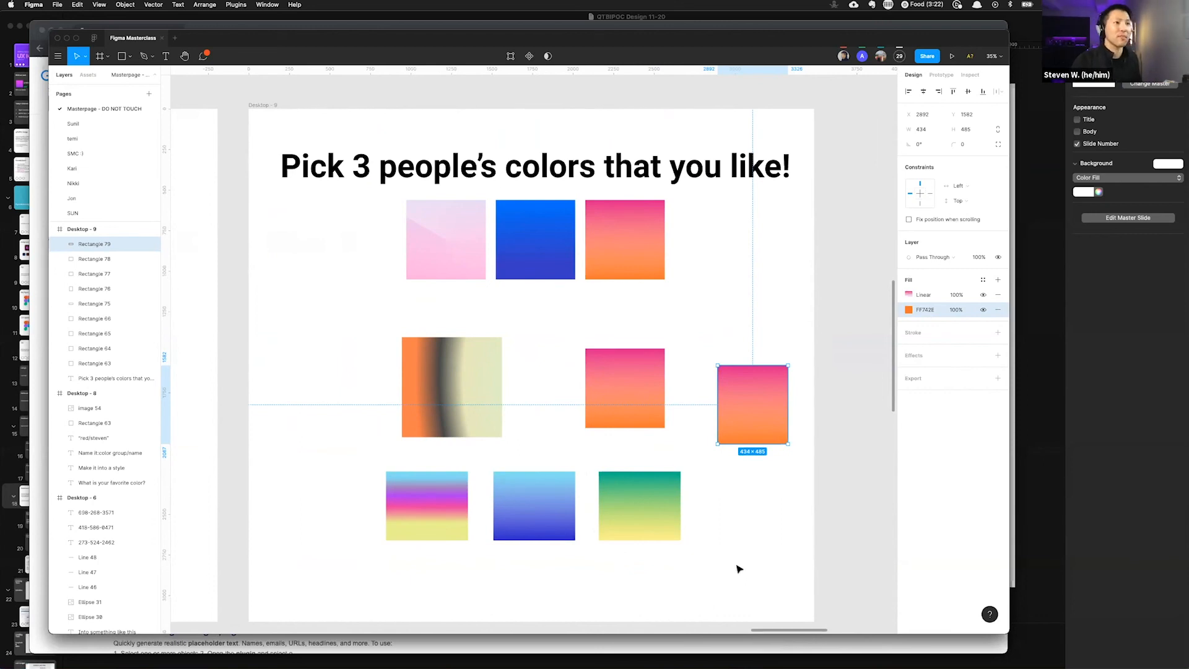
{"action": "scroll", "coordinate": [739, 569], "scroll_direction": "down", "scroll_amount": 3}
{"action": "scroll", "coordinate": [737, 569], "scroll_direction": "down", "scroll_amount": 2}
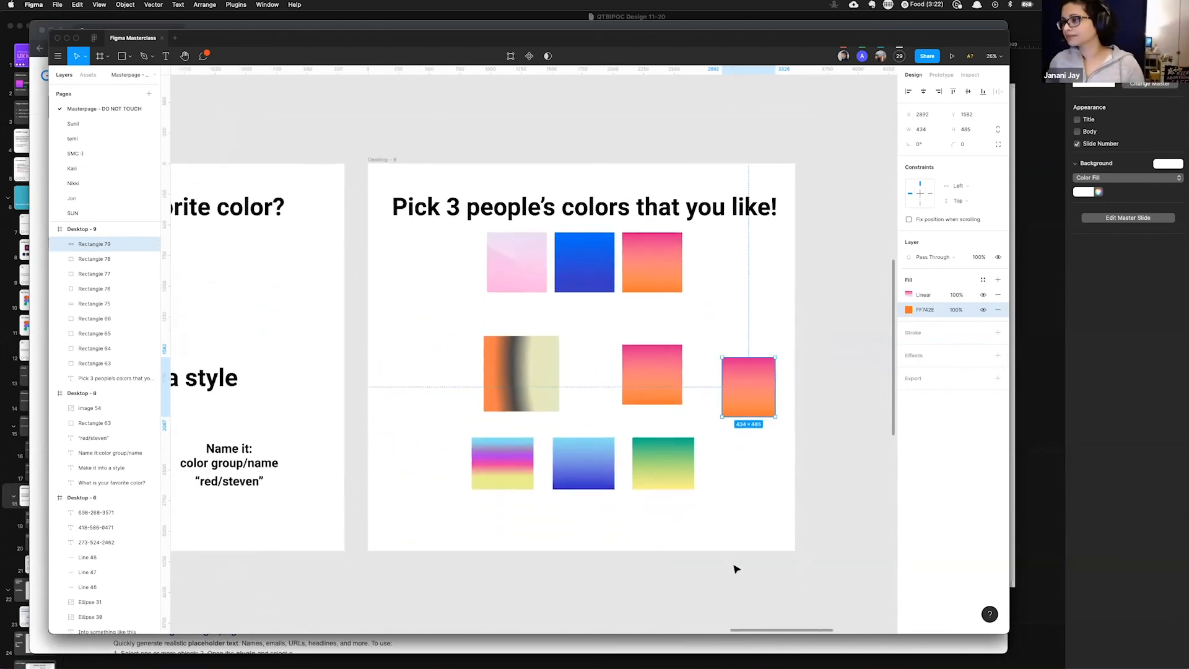
{"action": "scroll", "coordinate": [736, 570], "scroll_direction": "left", "scroll_amount": 1}
{"action": "scroll", "coordinate": [736, 571], "scroll_direction": "up", "scroll_amount": 3}
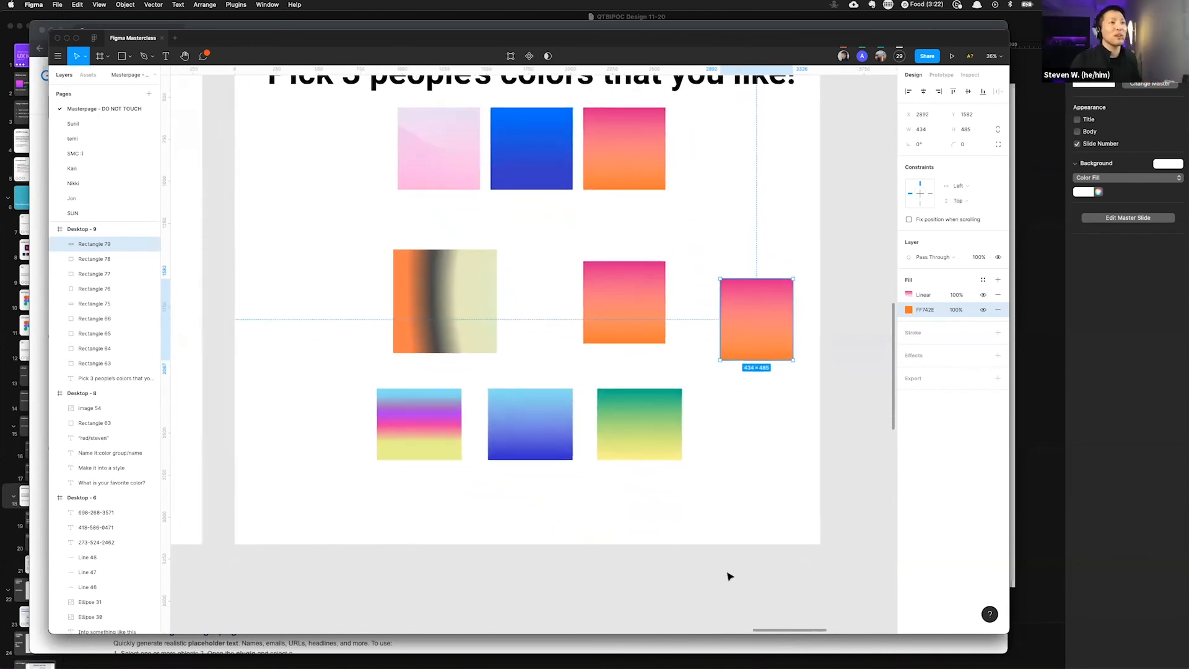
Step: Zoom out to view the whole pick-three-colors slide beside its neighbouring slide
{"action": "scroll", "coordinate": [730, 575], "scroll_direction": "up", "scroll_amount": 1}
{"action": "scroll", "coordinate": [729, 577], "scroll_direction": "left", "scroll_amount": 1}
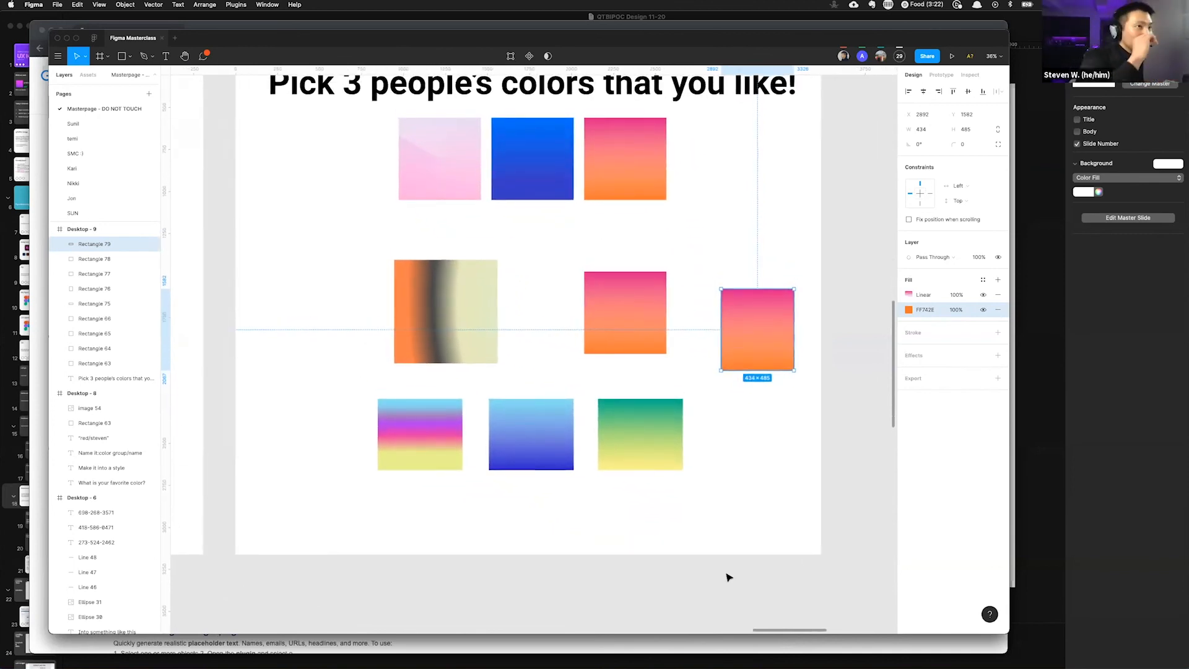
{"action": "scroll", "coordinate": [718, 498], "scroll_direction": "up", "scroll_amount": 2}
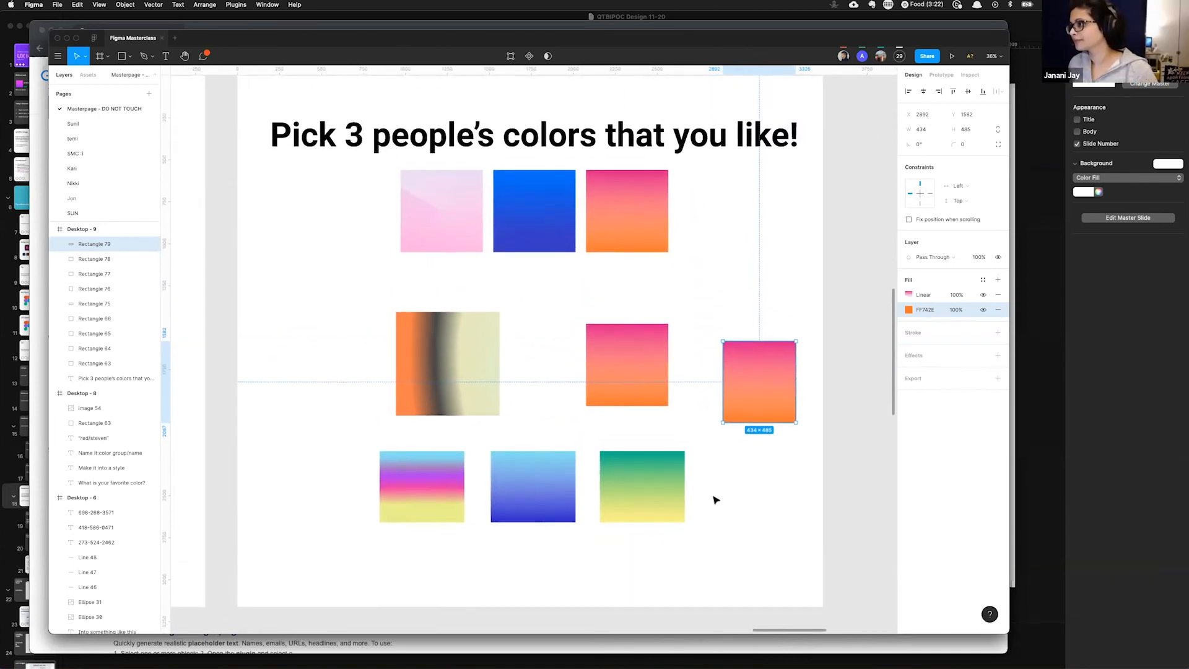
{"action": "scroll", "coordinate": [717, 499], "scroll_direction": "down", "scroll_amount": 2}
{"action": "scroll", "coordinate": [715, 499], "scroll_direction": "down", "scroll_amount": 1}
{"action": "scroll", "coordinate": [715, 499], "scroll_direction": "left", "scroll_amount": 1}
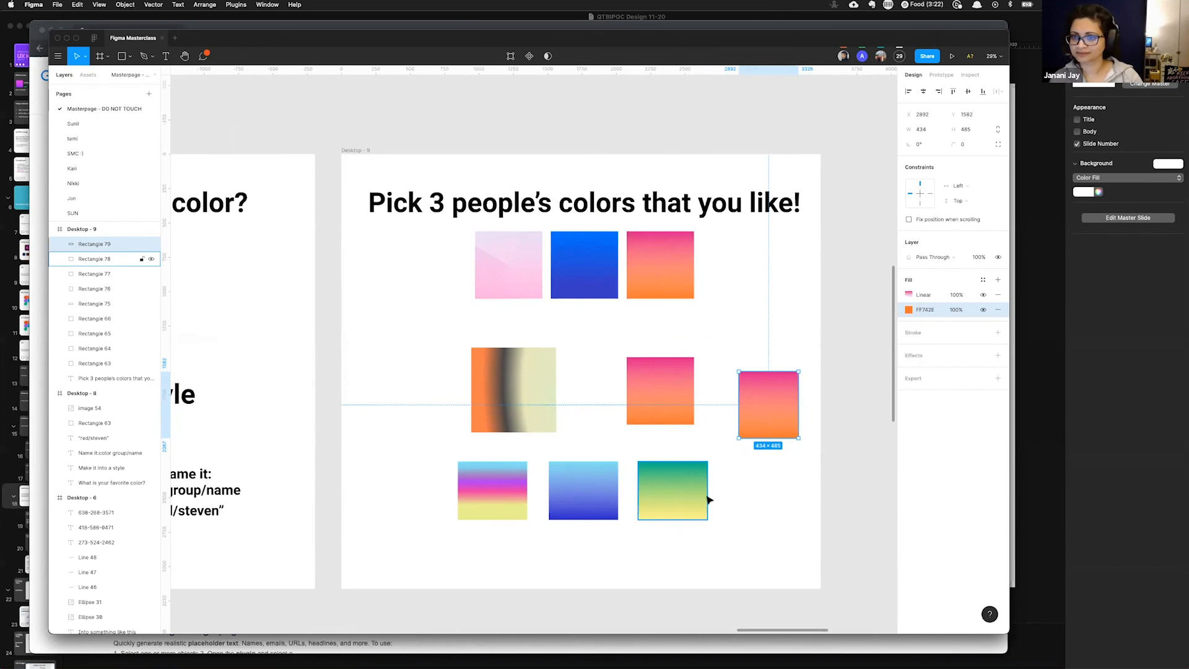
Step: Pan over to the example-only wireframes and back to the pick-three-colors slide
{"action": "key", "text": "super+slash"}
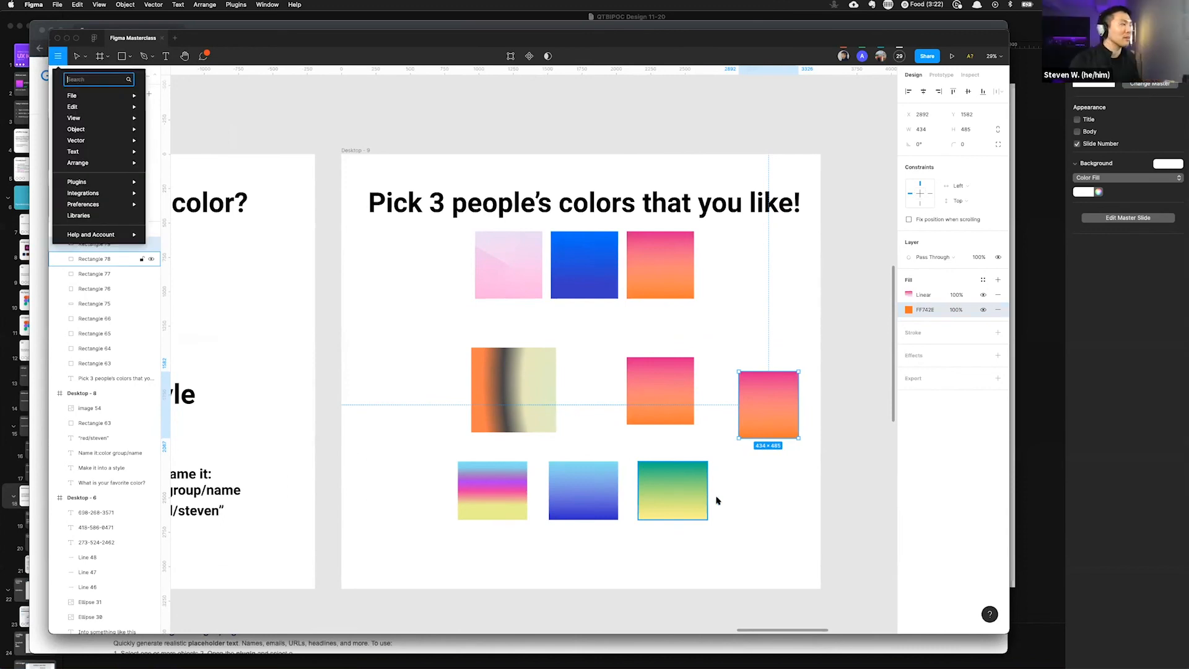
{"action": "key", "text": "Escape"}
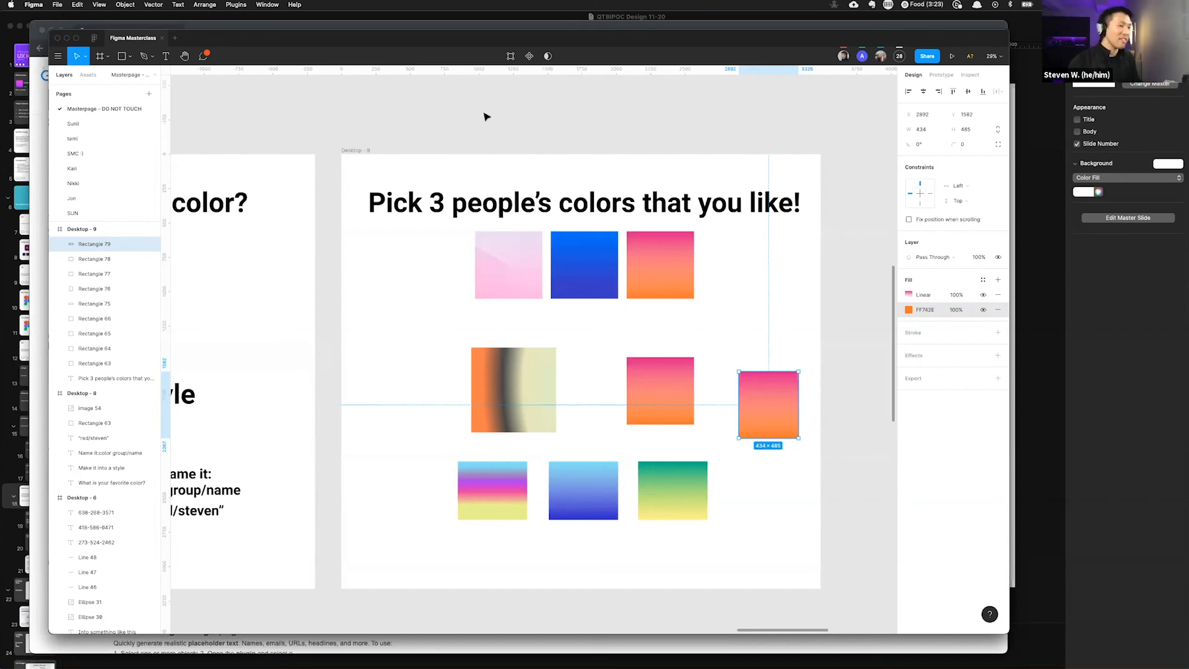
{"action": "scroll", "coordinate": [482, 110], "scroll_direction": "right", "scroll_amount": 15}
{"action": "scroll", "coordinate": [286, 165], "scroll_direction": "left", "scroll_amount": 3}
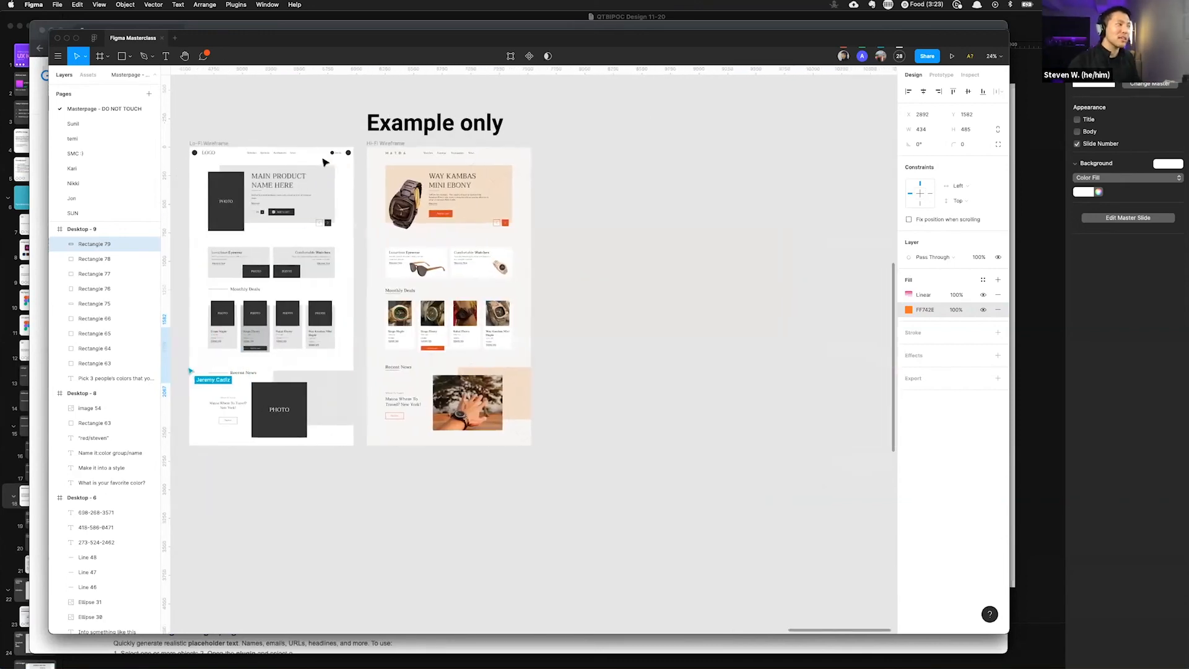
{"action": "scroll", "coordinate": [434, 241], "scroll_direction": "left", "scroll_amount": 20}
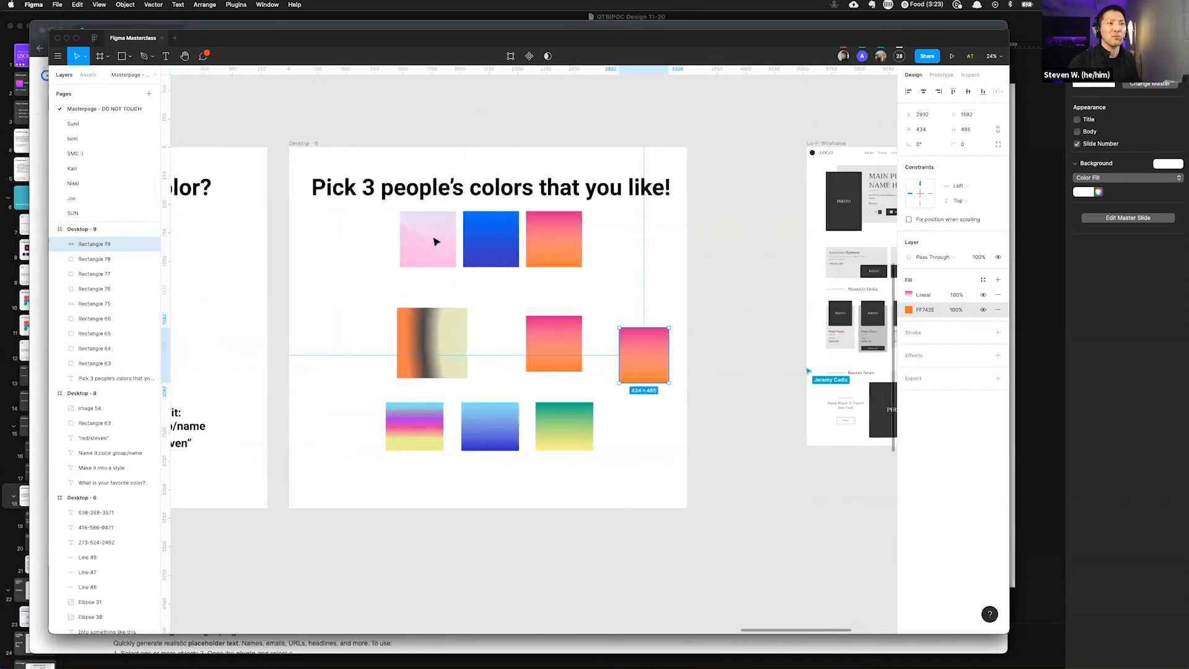
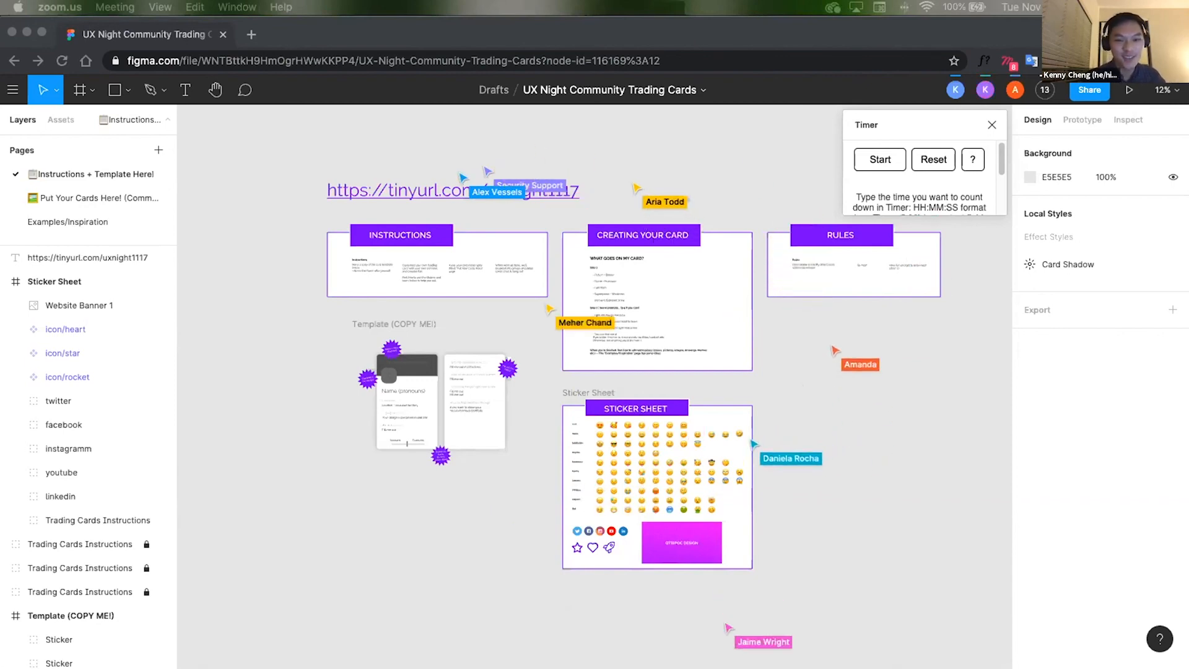
Step: Open the Examples/Inspiration page and browse its example trading cards
{"action": "left_click", "coordinate": [59, 223]}
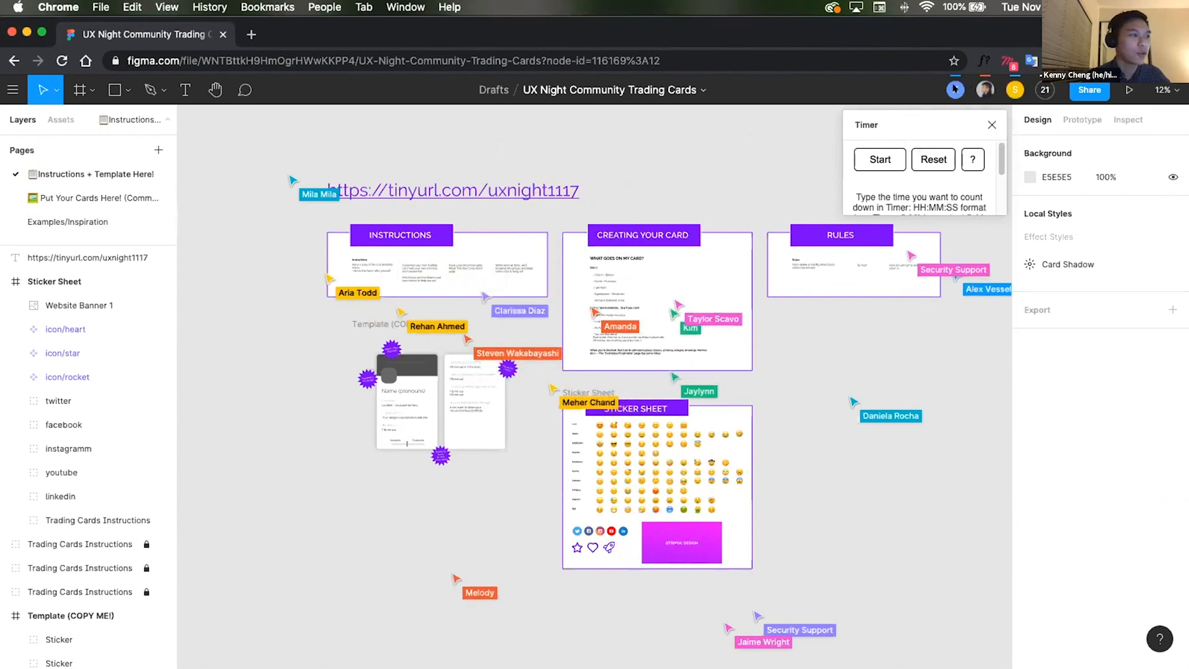
{"action": "left_click_drag", "start_coordinate": [615, 179], "coordinate": [644, 162]}
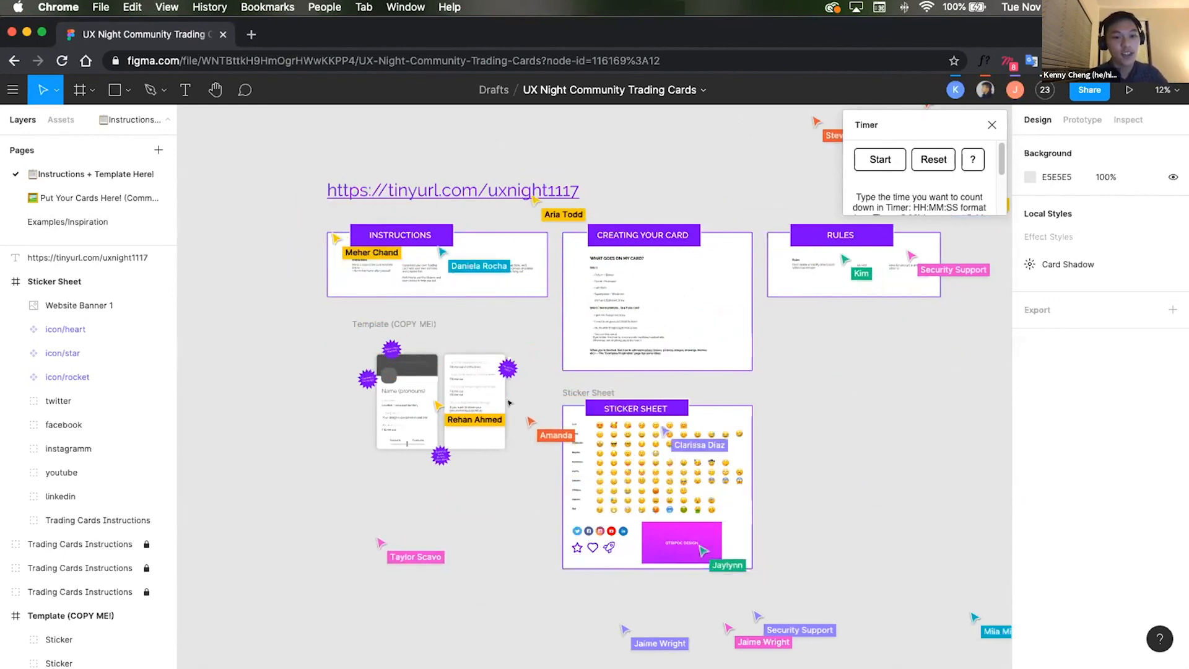
{"action": "left_click", "coordinate": [86, 221]}
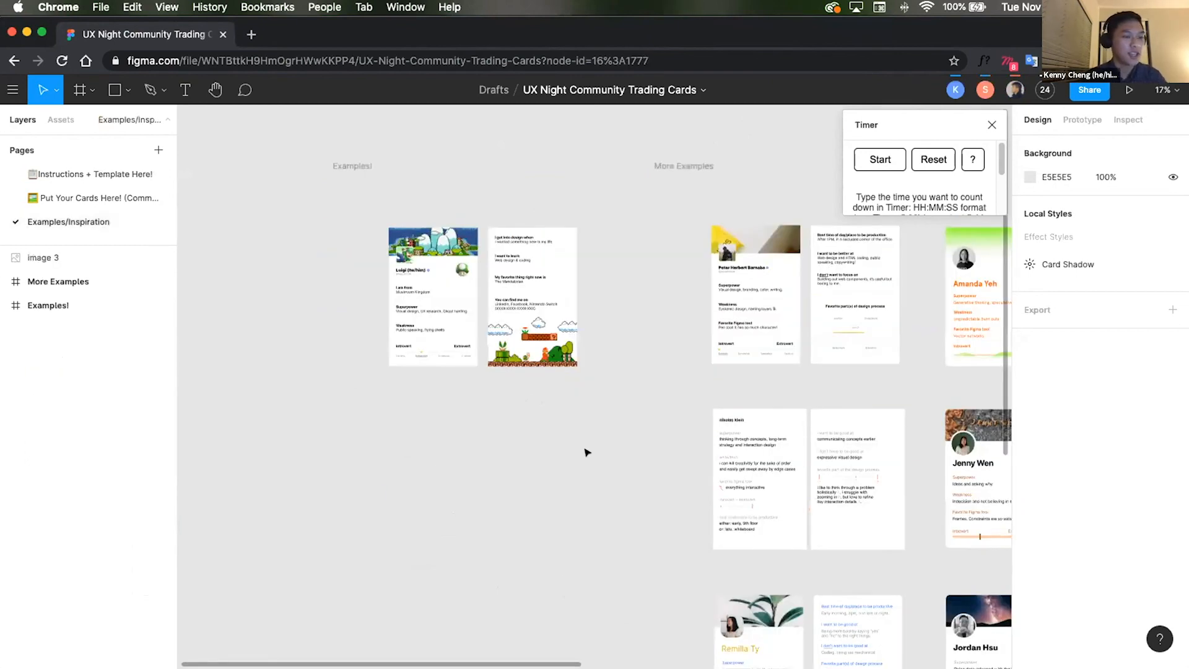
{"action": "scroll", "coordinate": [615, 436], "scroll_direction": "right", "scroll_amount": 3}
{"action": "left_click_drag", "start_coordinate": [762, 355], "coordinate": [216, 221]}
{"action": "left_click_drag", "start_coordinate": [411, 292], "coordinate": [481, 271]}
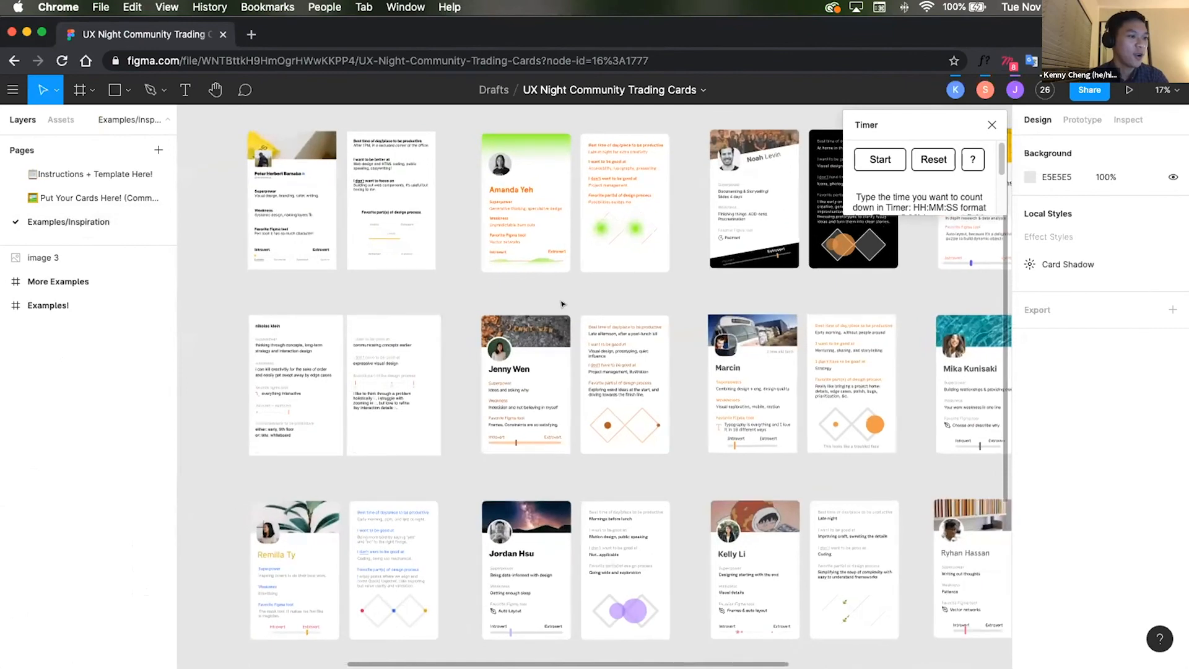
{"action": "left_click_drag", "start_coordinate": [562, 303], "coordinate": [513, 265]}
{"action": "scroll", "coordinate": [313, 302], "scroll_direction": "down", "scroll_amount": 3}
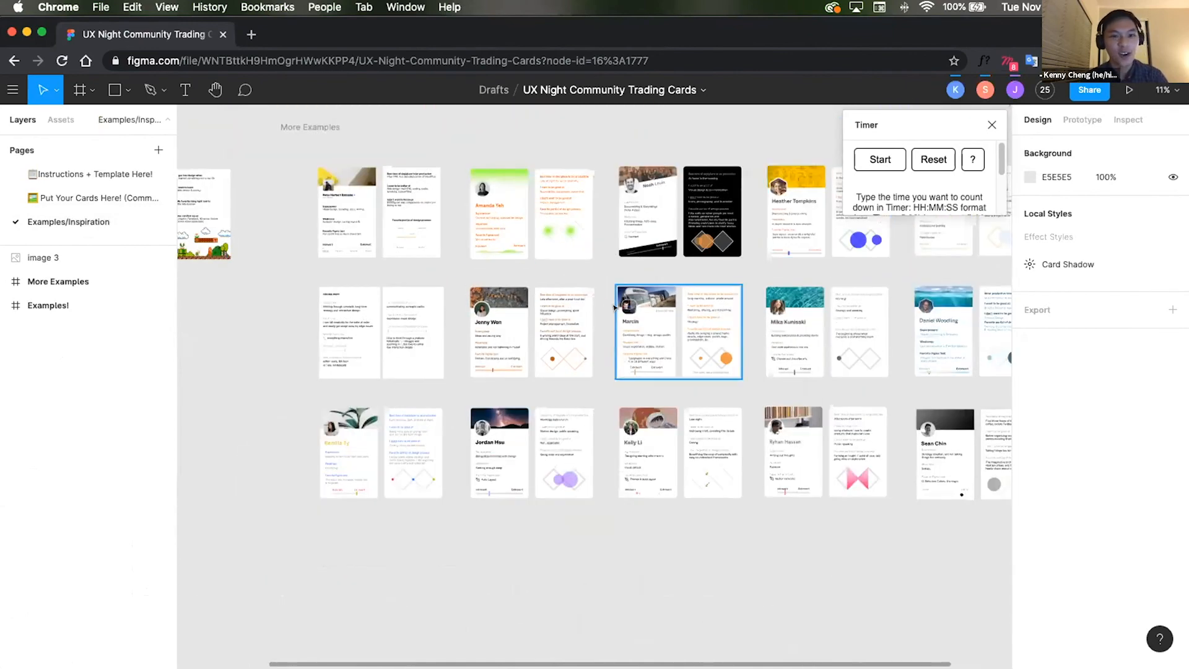
{"action": "scroll", "coordinate": [610, 291], "scroll_direction": "left", "scroll_amount": 2}
{"action": "scroll", "coordinate": [459, 297], "scroll_direction": "up", "scroll_amount": 5}
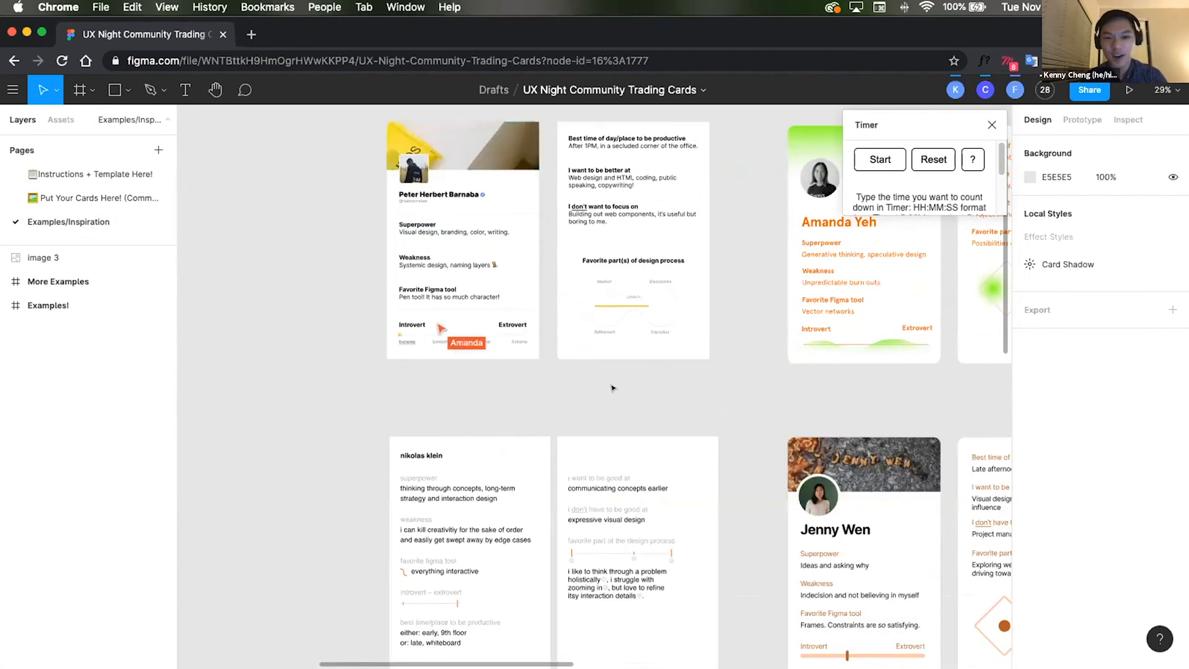
{"action": "left_click_drag", "start_coordinate": [258, 423], "coordinate": [385, 413]}
{"action": "left_click_drag", "start_coordinate": [727, 422], "coordinate": [606, 440]}
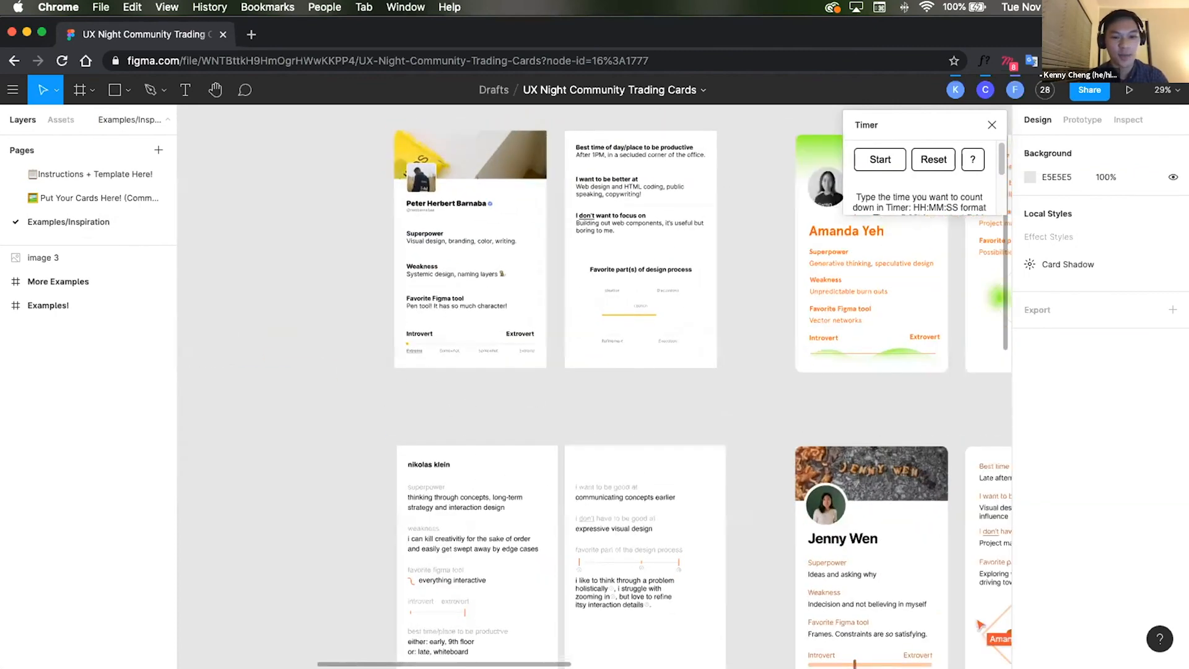
Step: Return to the Instructions + Template page and pan over its instructions and rules slides
{"action": "left_click", "coordinate": [61, 177]}
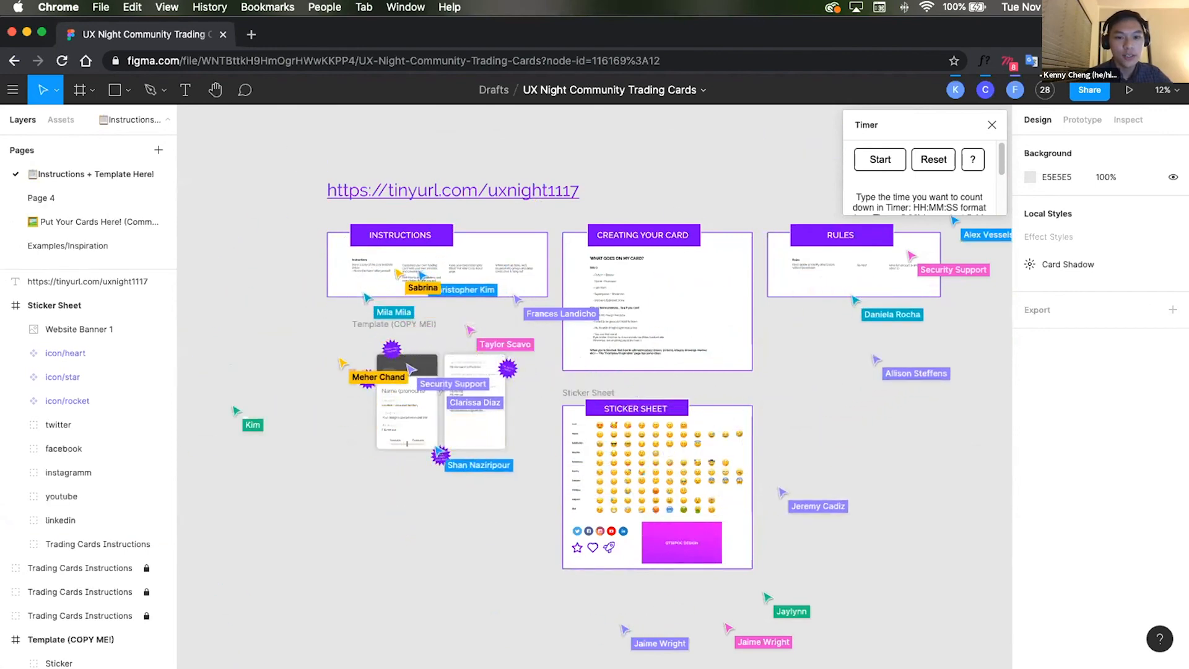
{"action": "scroll", "coordinate": [281, 280], "scroll_direction": "up", "scroll_amount": 5}
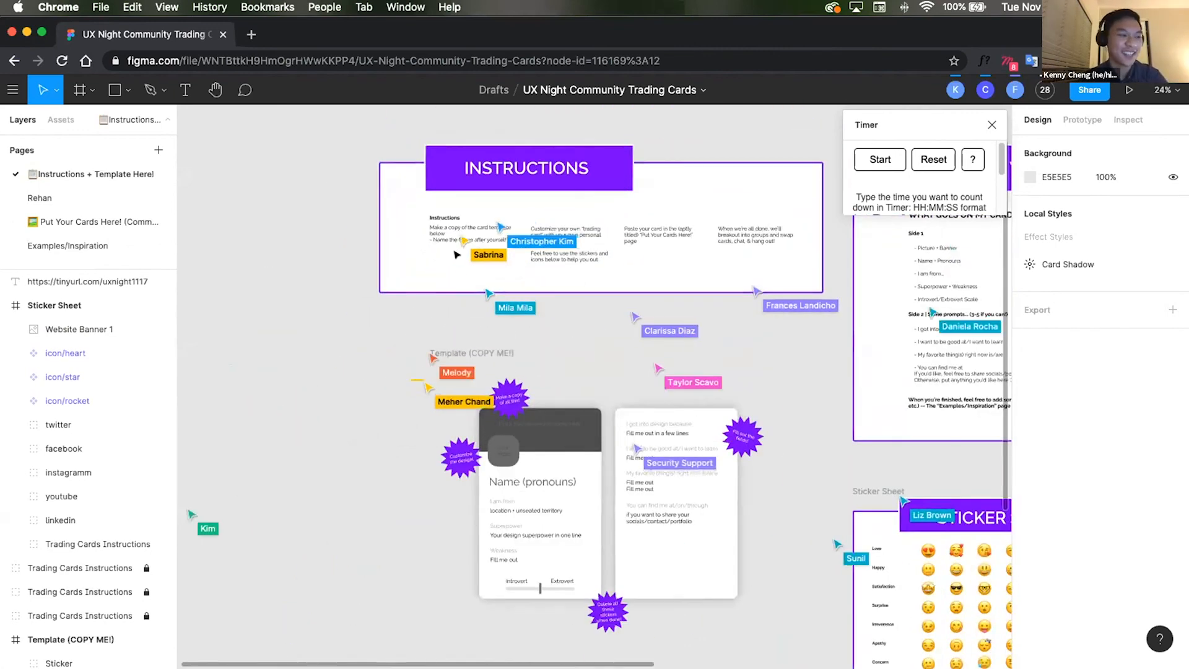
{"action": "scroll", "coordinate": [373, 249], "scroll_direction": "up", "scroll_amount": 2}
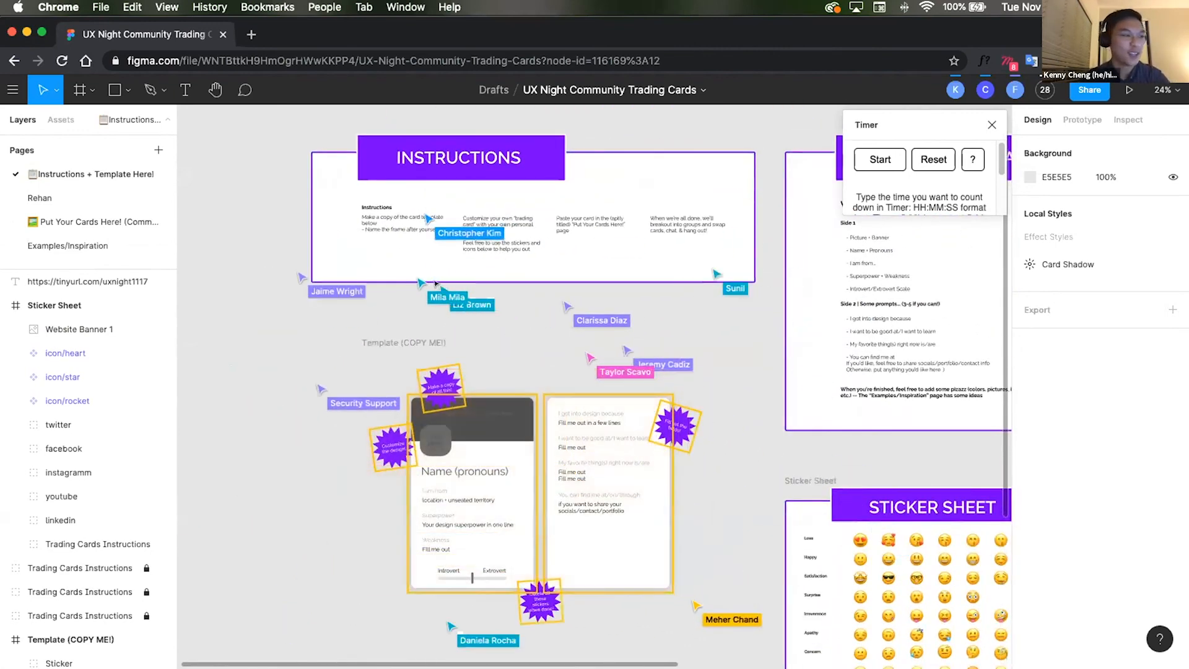
{"action": "left_click_drag", "start_coordinate": [523, 295], "coordinate": [610, 306]}
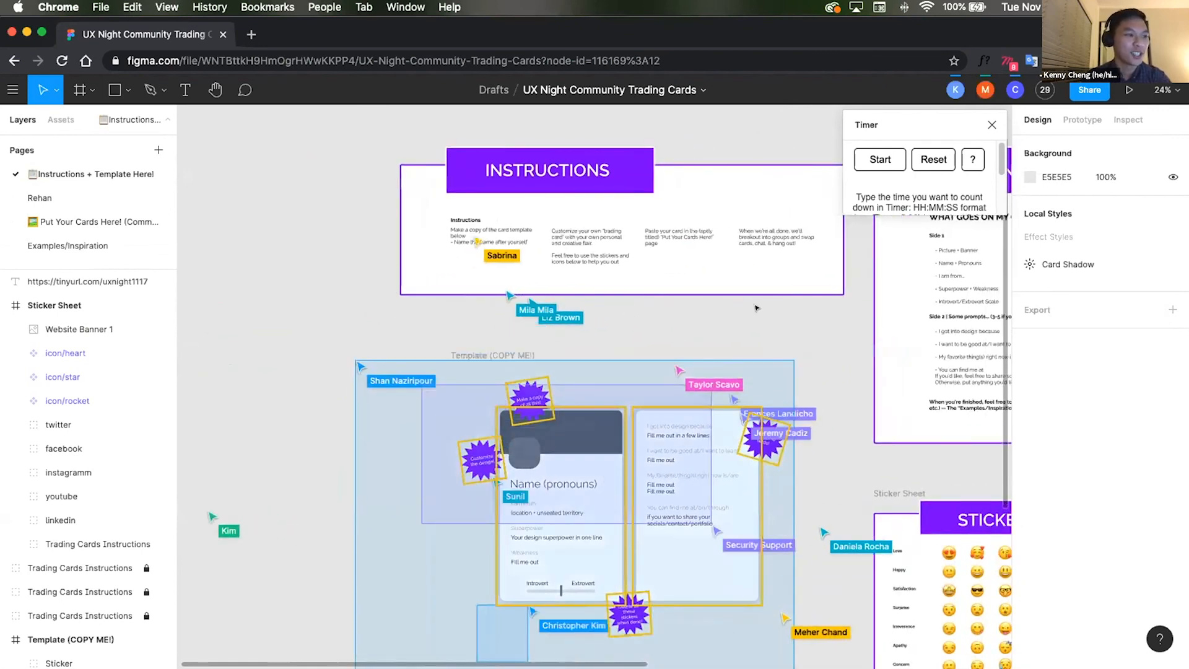
{"action": "left_click_drag", "start_coordinate": [559, 269], "coordinate": [467, 259]}
{"action": "scroll", "coordinate": [467, 260], "scroll_direction": "up", "scroll_amount": 2}
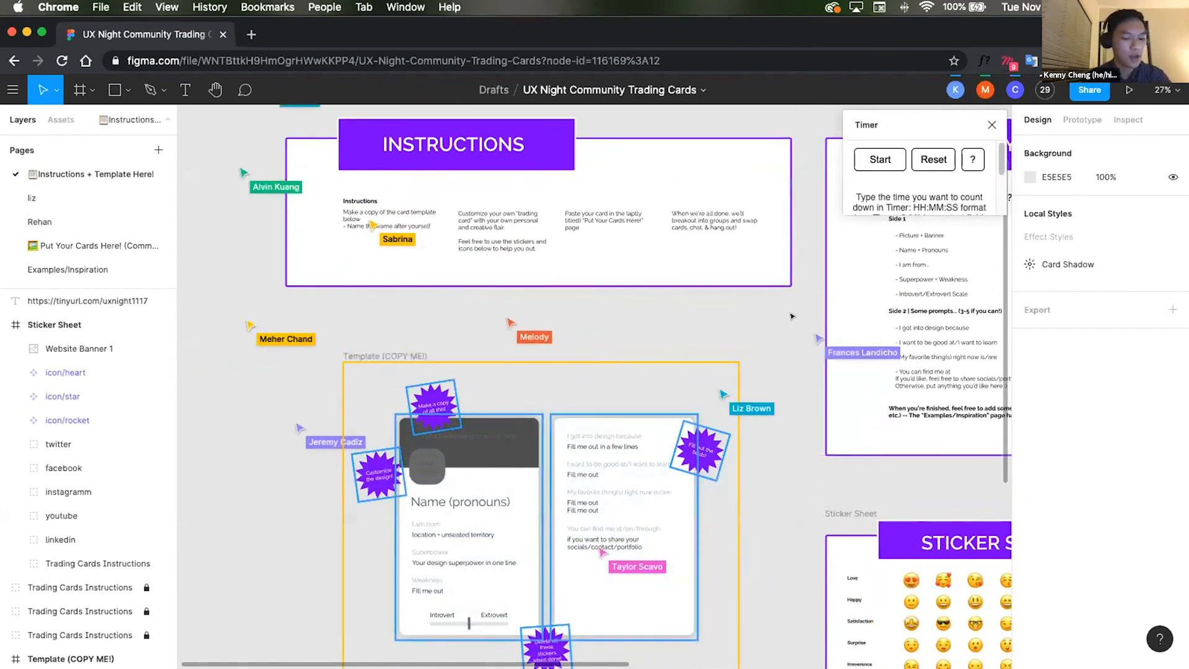
{"action": "left_click_drag", "start_coordinate": [792, 317], "coordinate": [505, 319]}
{"action": "scroll", "coordinate": [505, 319], "scroll_direction": "right", "scroll_amount": 10}
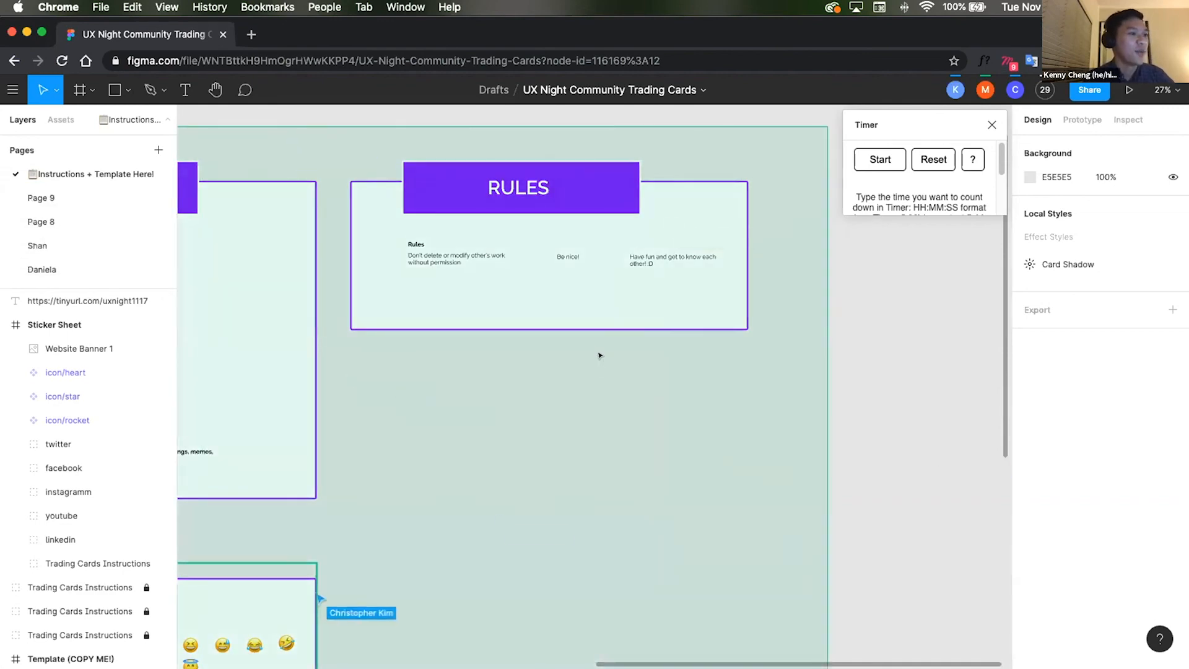
{"action": "scroll", "coordinate": [590, 356], "scroll_direction": "left", "scroll_amount": 9}
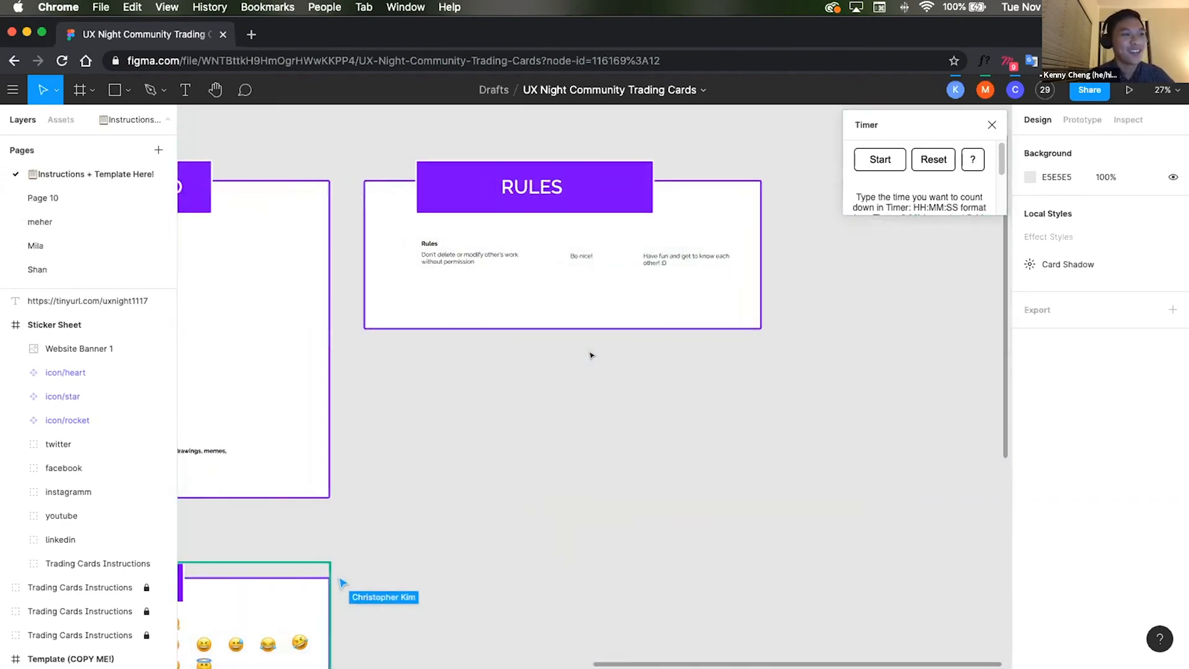
{"action": "scroll", "coordinate": [590, 356], "scroll_direction": "left", "scroll_amount": 6}
{"action": "scroll", "coordinate": [590, 356], "scroll_direction": "down", "scroll_amount": 2}
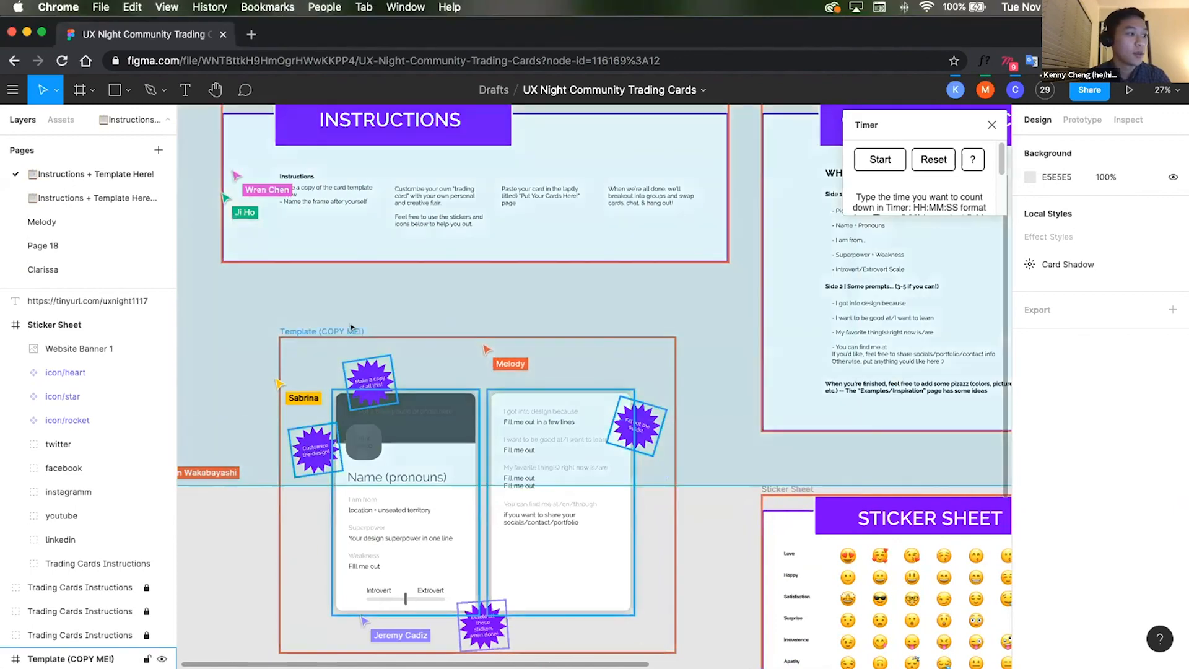
Step: Examine the Template (COPY ME!) frame and the instructions above it
{"action": "left_click", "coordinate": [329, 331]}
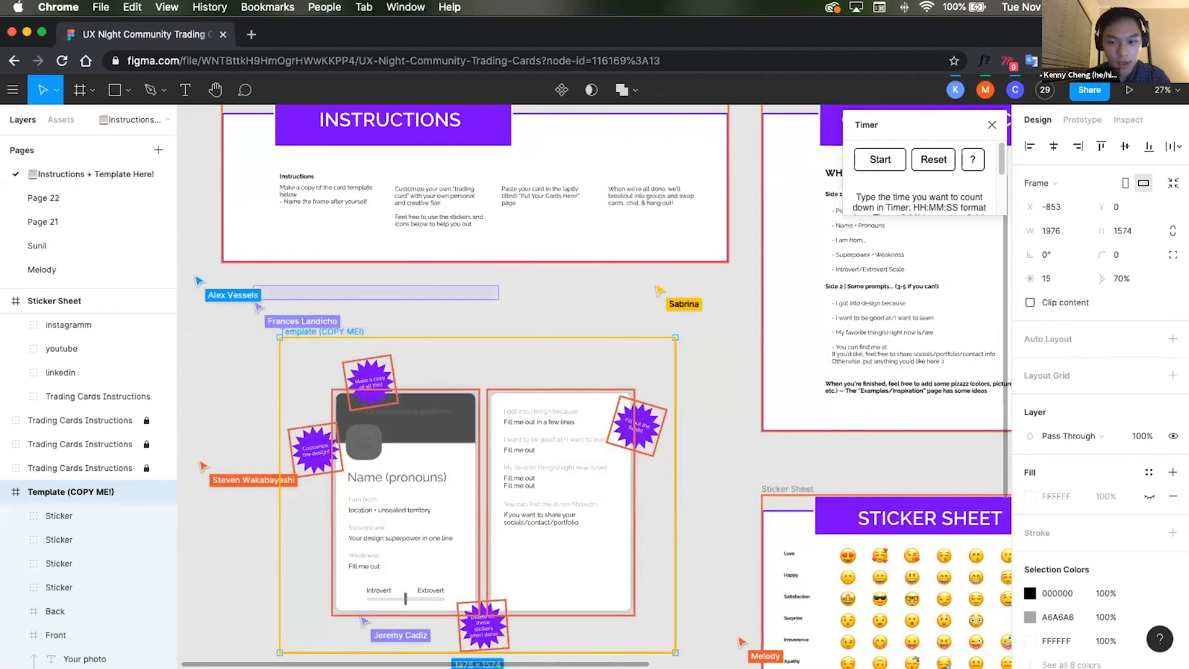
{"action": "left_click", "coordinate": [575, 367]}
{"action": "scroll", "coordinate": [594, 260], "scroll_direction": "up", "scroll_amount": 3}
{"action": "scroll", "coordinate": [595, 260], "scroll_direction": "left", "scroll_amount": 1}
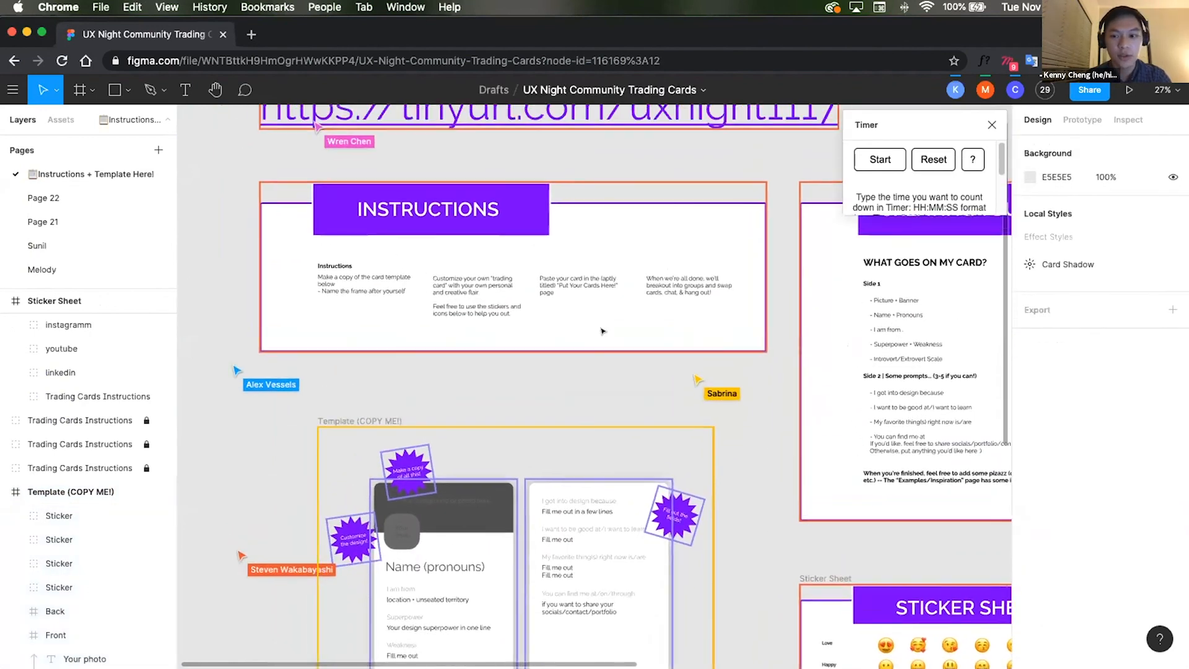
{"action": "scroll", "coordinate": [602, 196], "scroll_direction": "up", "scroll_amount": 5}
{"action": "scroll", "coordinate": [602, 196], "scroll_direction": "right", "scroll_amount": 2}
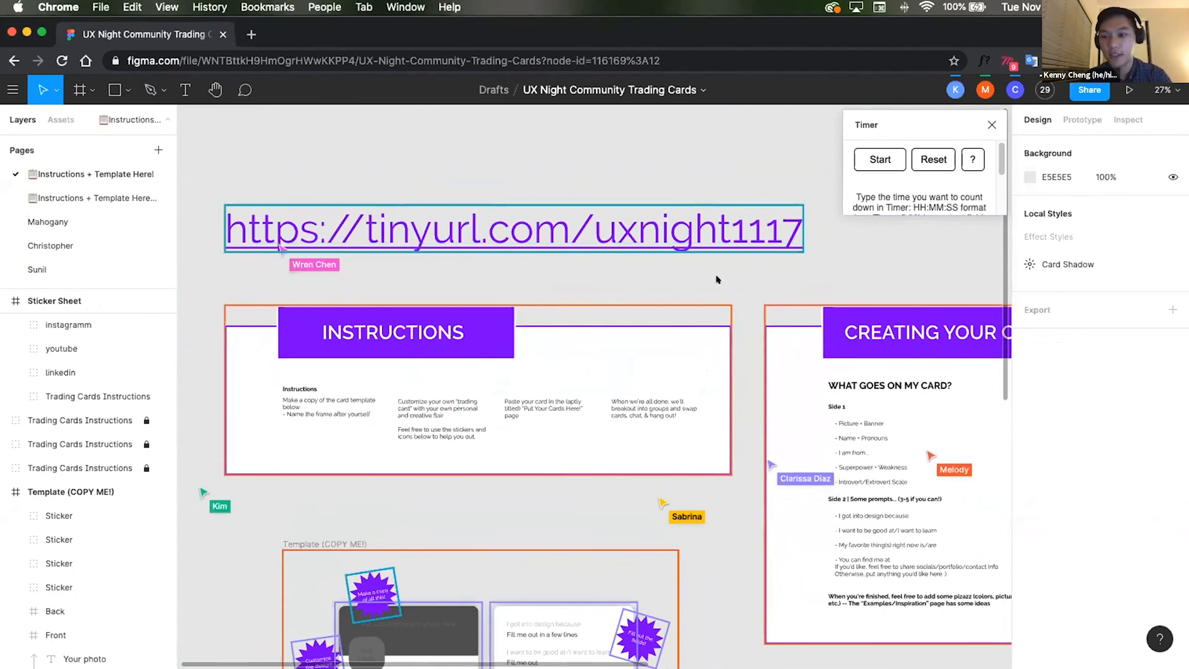
{"action": "scroll", "coordinate": [686, 296], "scroll_direction": "down", "scroll_amount": 5}
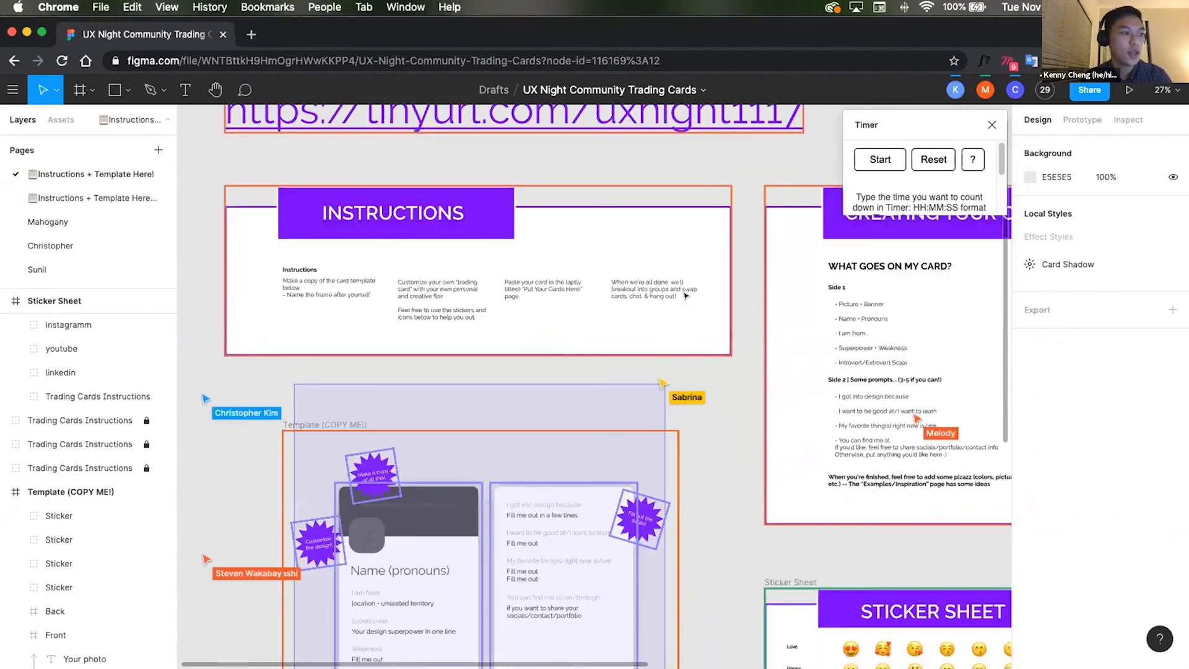
{"action": "scroll", "coordinate": [686, 296], "scroll_direction": "down", "scroll_amount": 6}
{"action": "scroll", "coordinate": [686, 296], "scroll_direction": "up", "scroll_amount": 4}
Step: Copy the Template (COPY ME!) frame, add a new page named Kenny, and paste the template there
{"action": "left_click", "coordinate": [326, 364]}
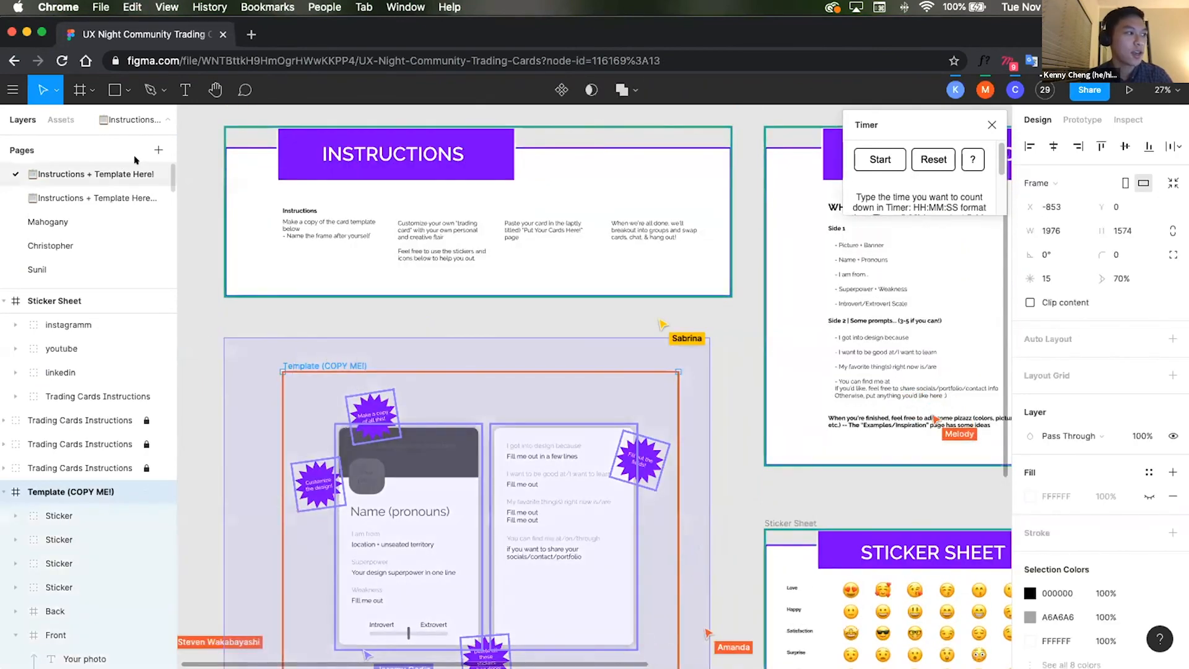
{"action": "left_click", "coordinate": [158, 150]}
{"action": "type", "text": "Ken"}
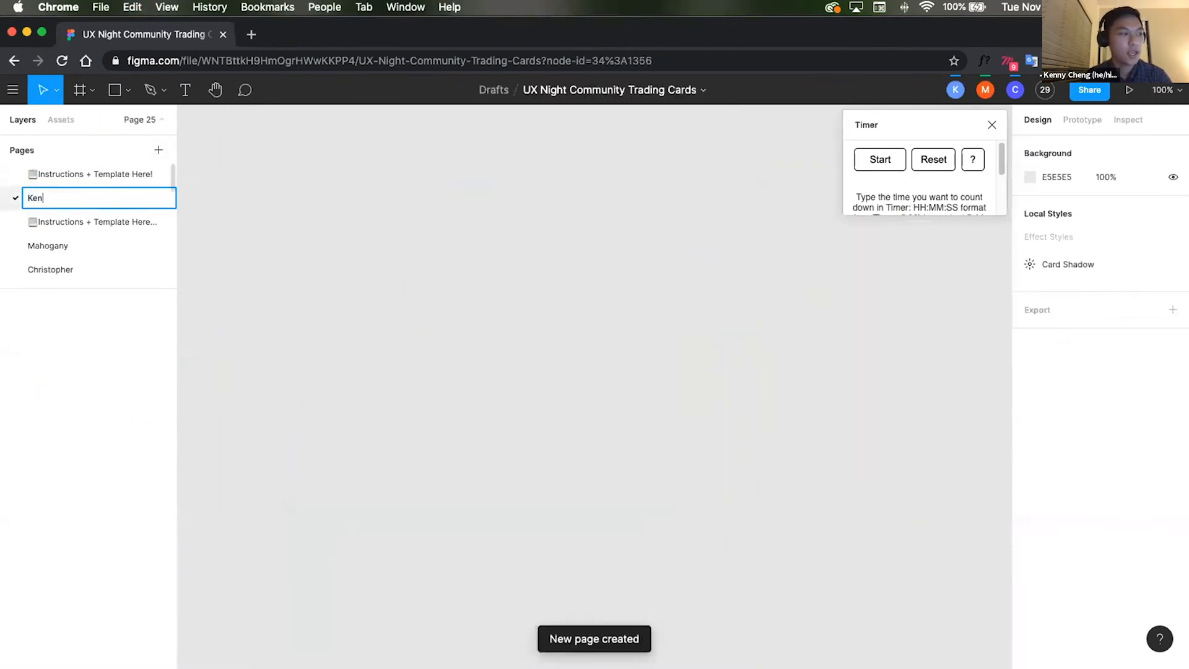
{"action": "type", "text": "ny"}
{"action": "key", "text": "Return"}
{"action": "key", "text": "ctrl+v"}
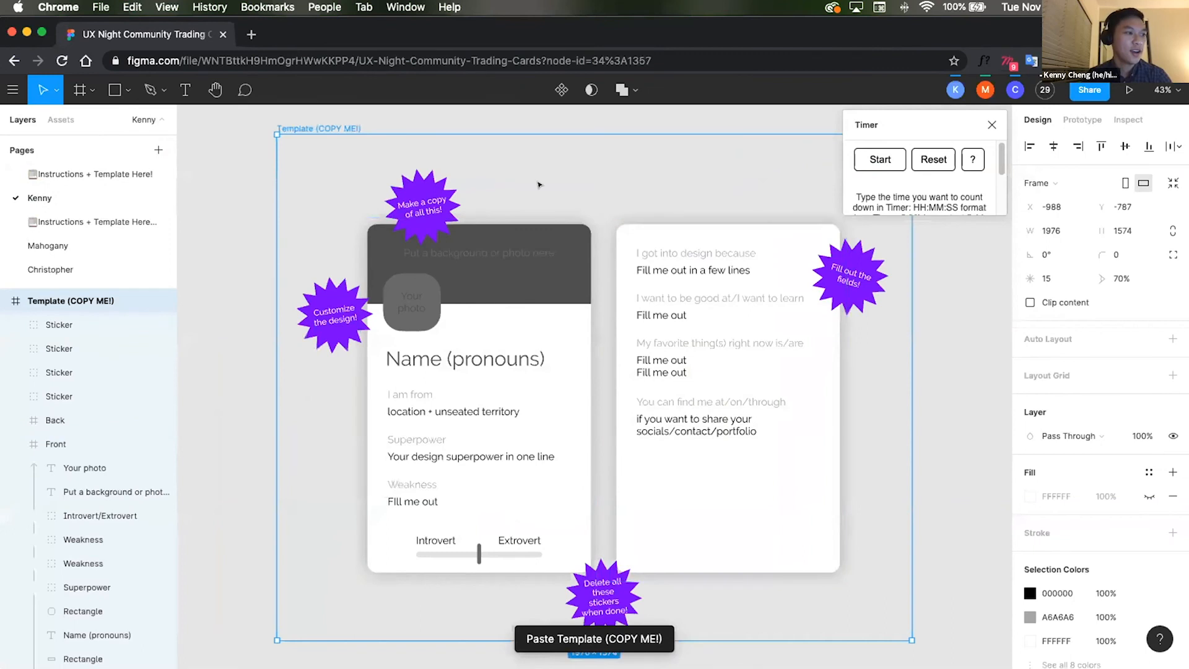
{"action": "key", "text": "Escape"}
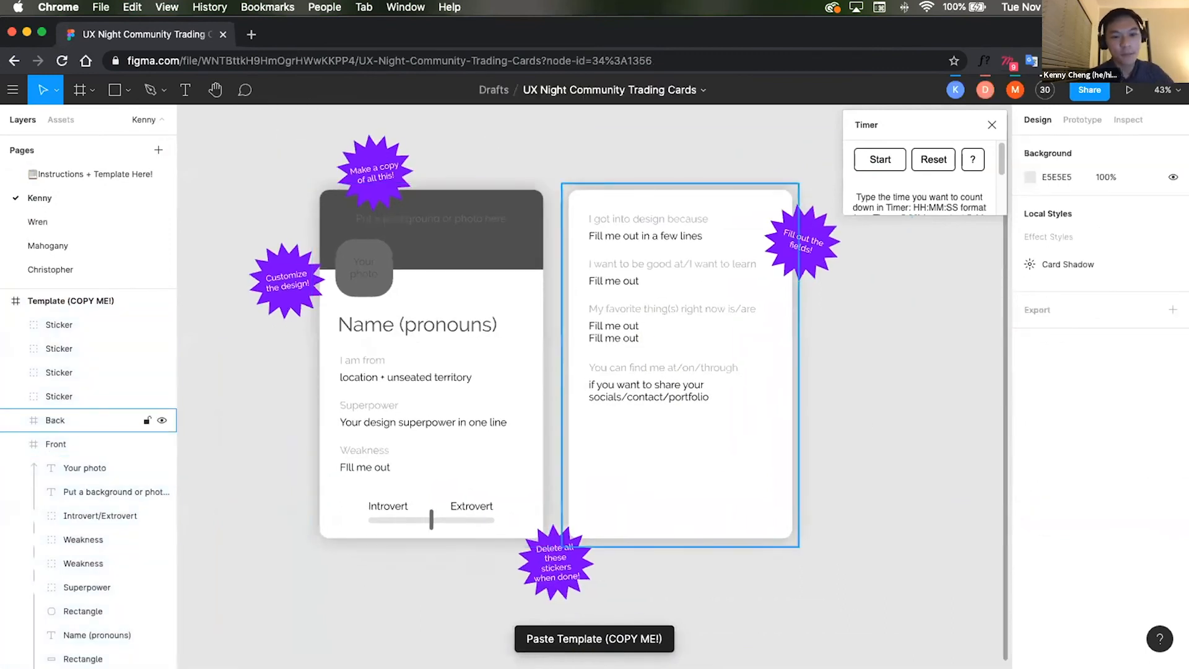
Step: Change the card front's banner rectangle fill to an image, using Isabelle.jpg
{"action": "double_click", "coordinate": [474, 246]}
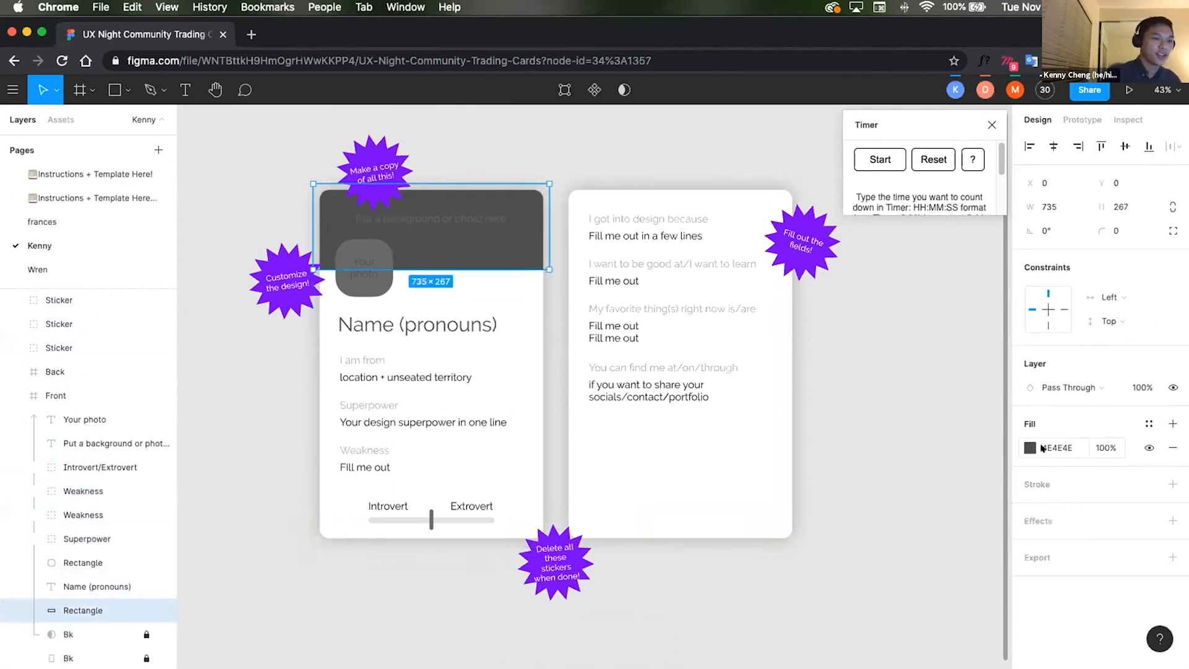
{"action": "left_click", "coordinate": [1028, 448]}
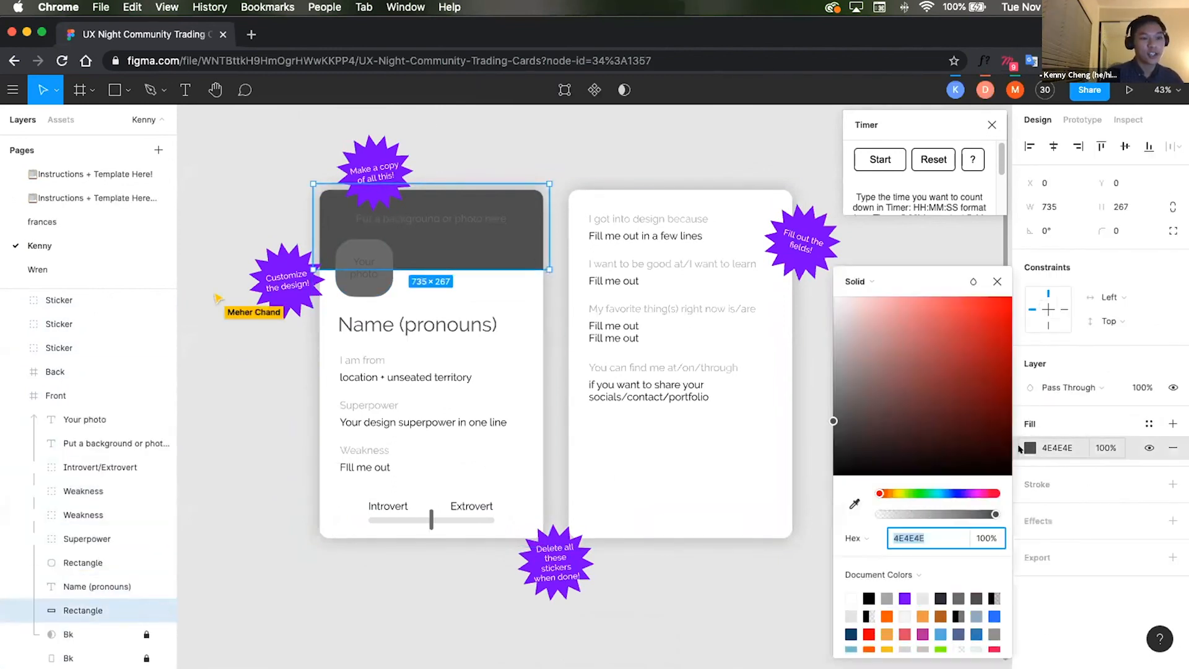
{"action": "left_click", "coordinate": [863, 281]}
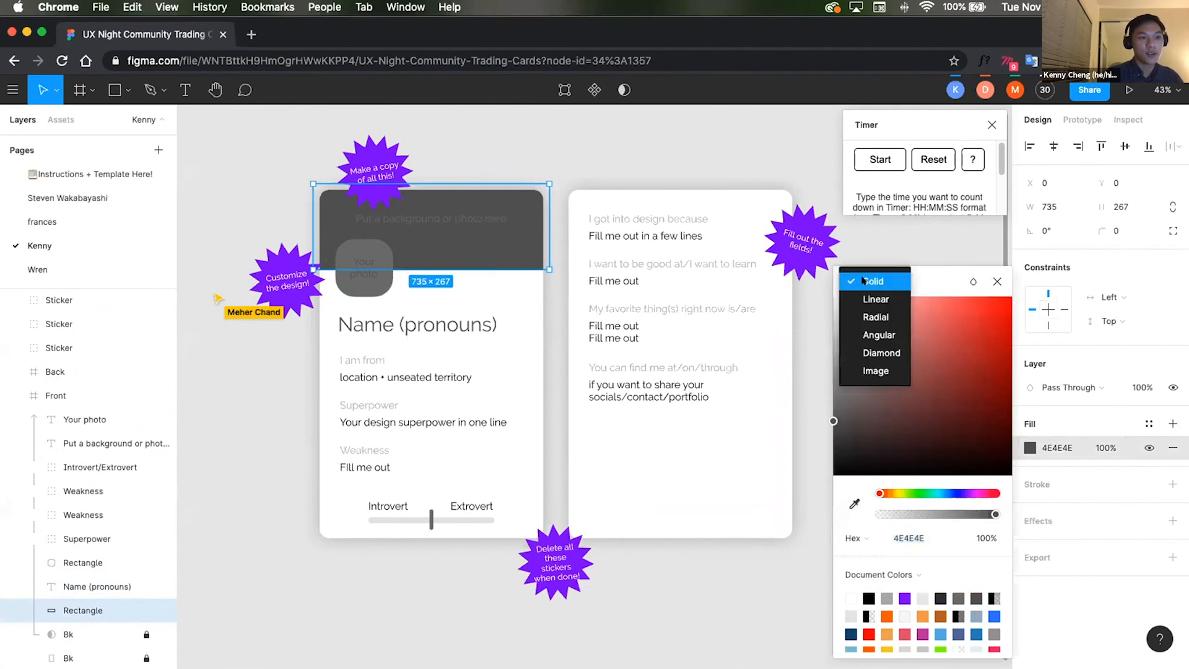
{"action": "left_click", "coordinate": [882, 371]}
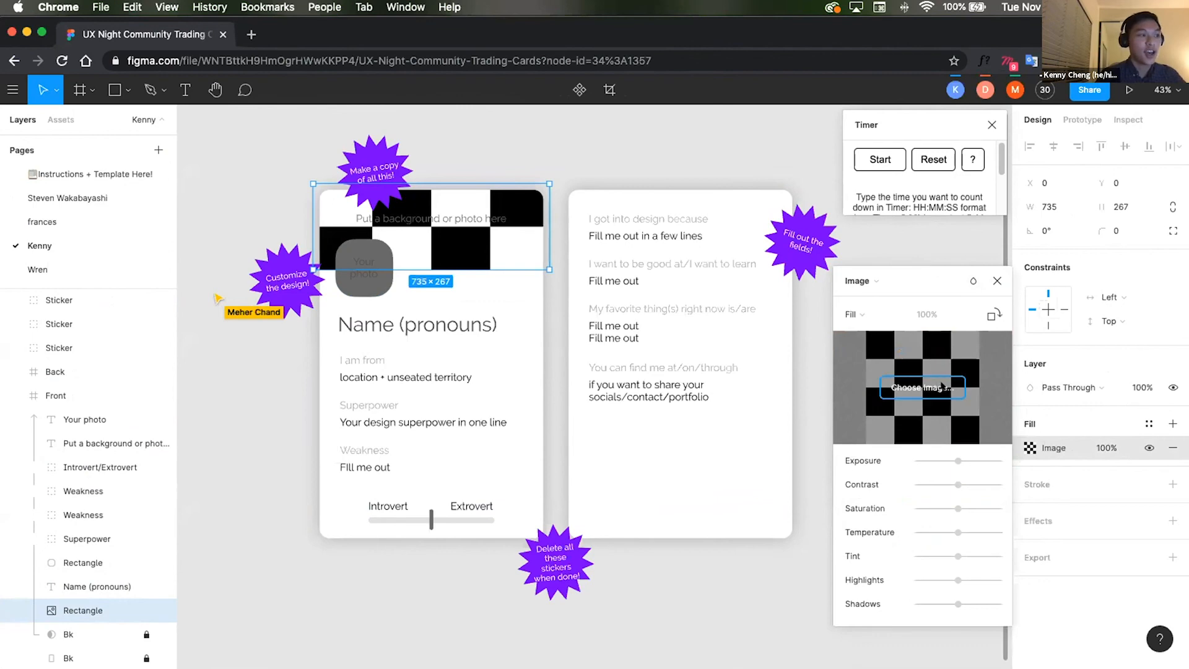
{"action": "left_click", "coordinate": [963, 385]}
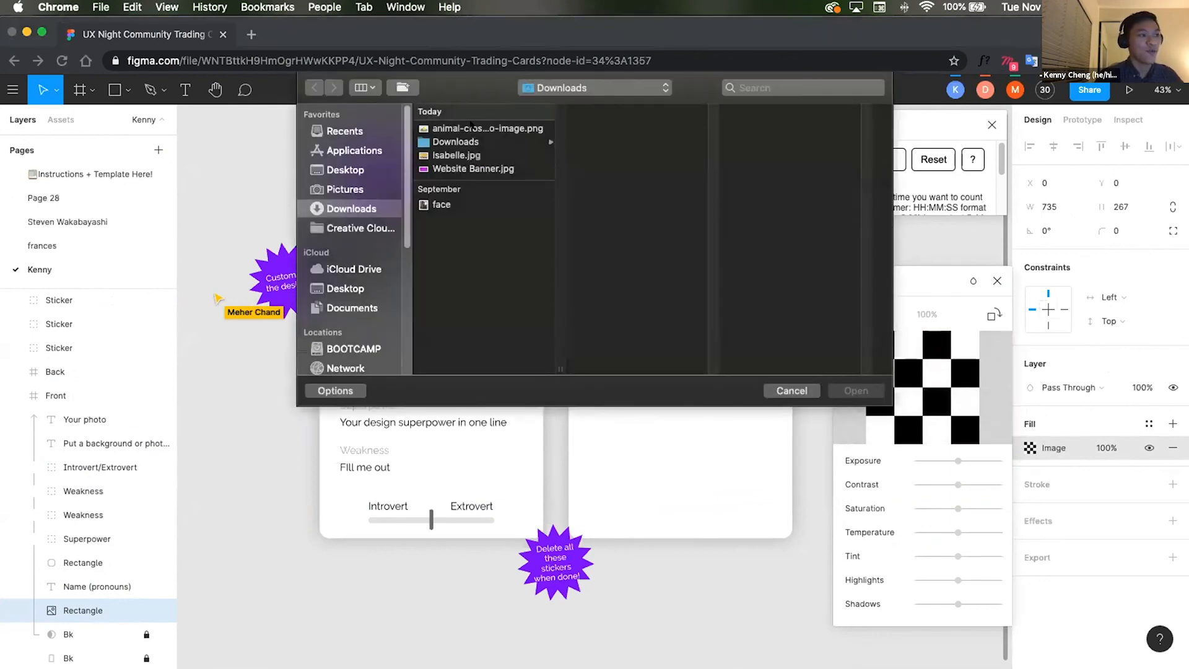
{"action": "left_click", "coordinate": [471, 127]}
{"action": "key", "text": "Down"}
{"action": "key", "text": "Down"}
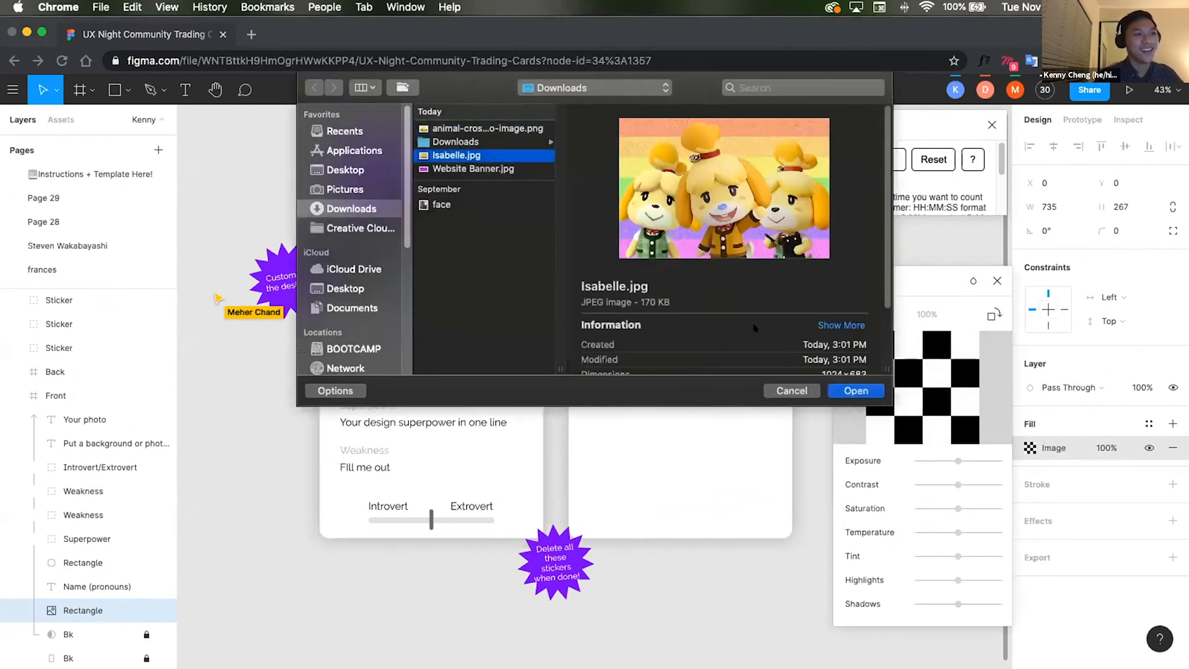
{"action": "left_click", "coordinate": [854, 389]}
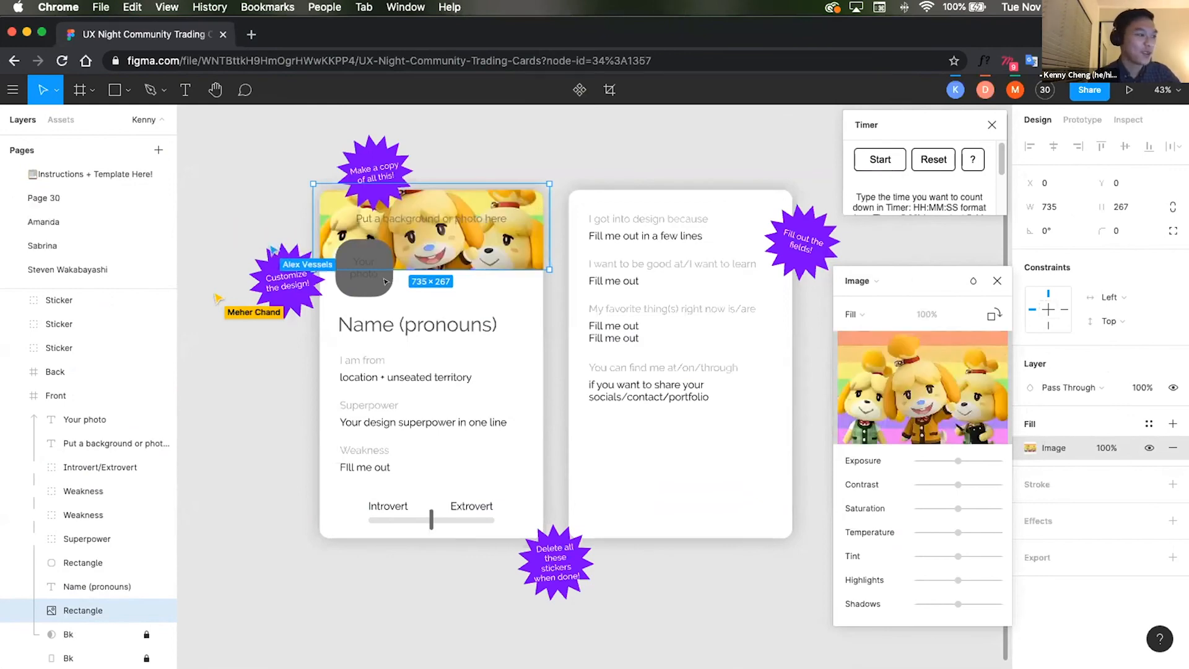
Step: Change the profile photo placeholder's fill to an image, using the face picture
{"action": "left_click", "coordinate": [362, 293]}
{"action": "double_click", "coordinate": [359, 285]}
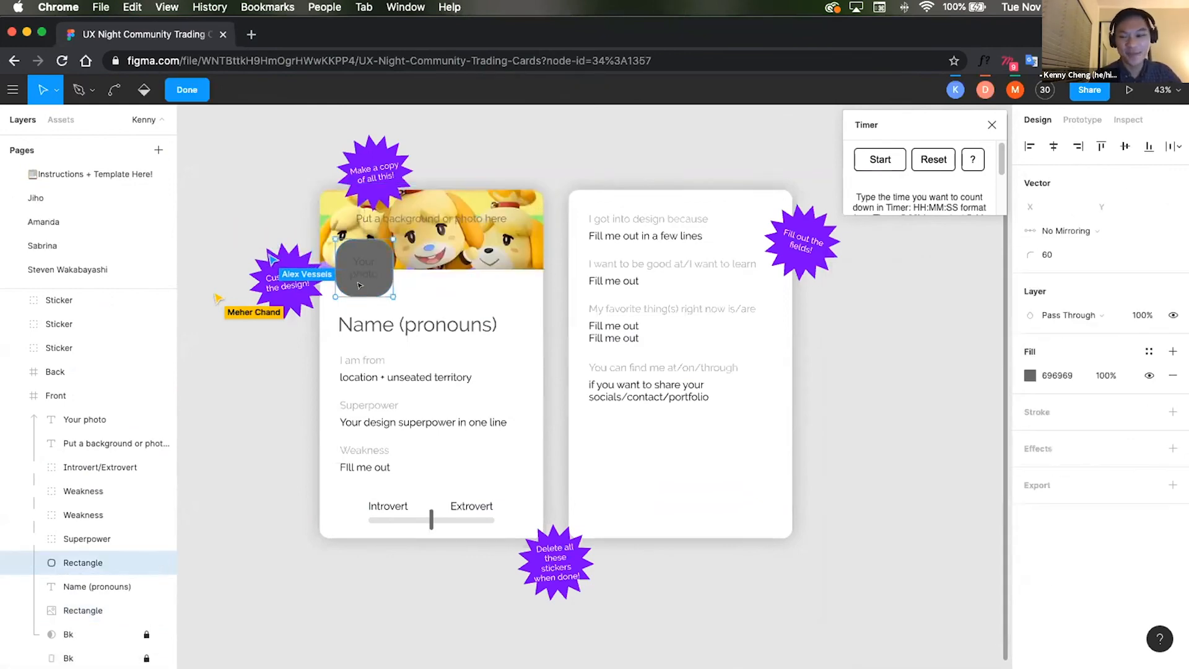
{"action": "key", "text": "Escape"}
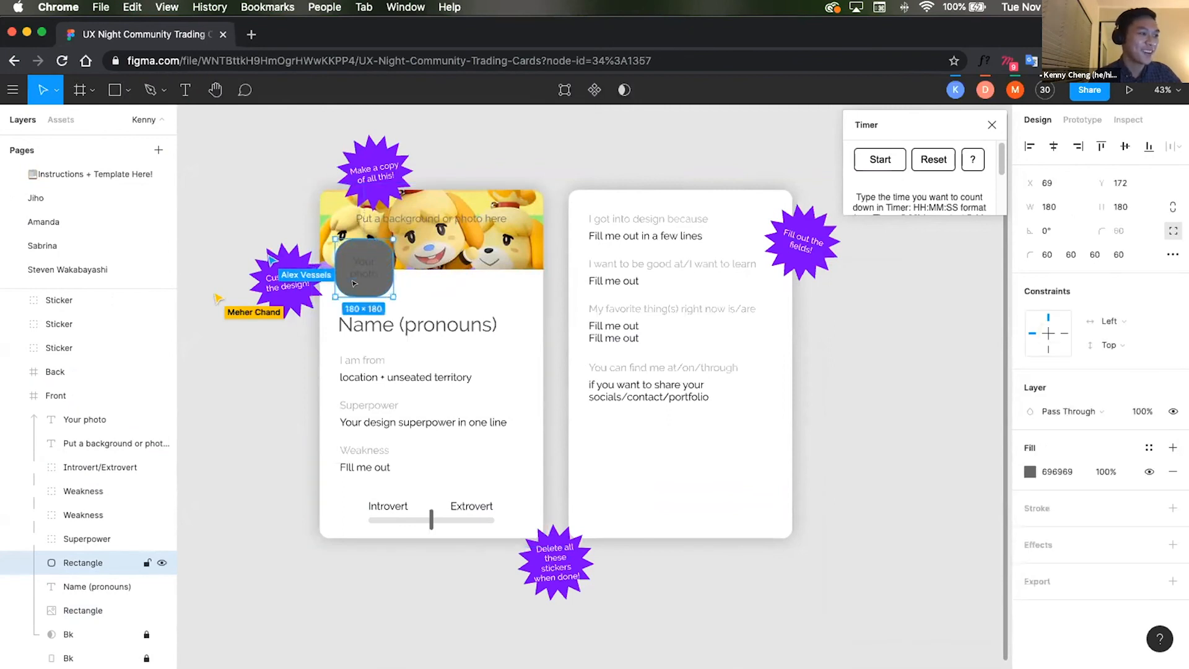
{"action": "left_click", "coordinate": [1030, 472]}
{"action": "left_click", "coordinate": [853, 280]}
{"action": "left_click", "coordinate": [870, 369]}
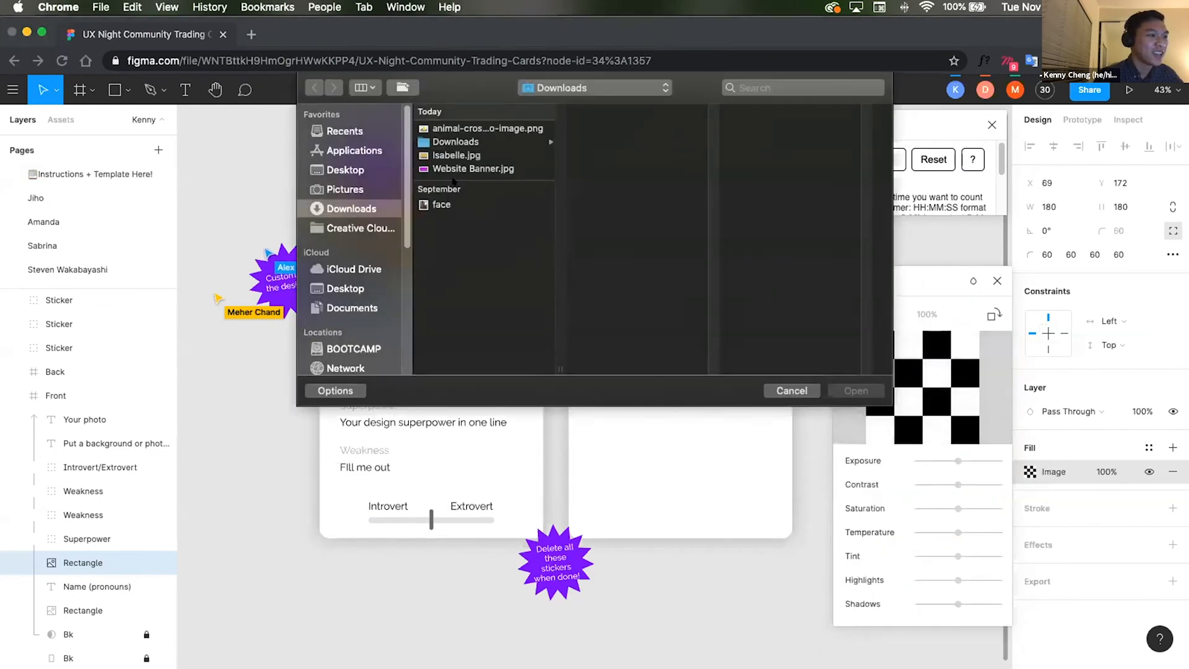
{"action": "left_click", "coordinate": [441, 205]}
{"action": "left_click", "coordinate": [856, 390]}
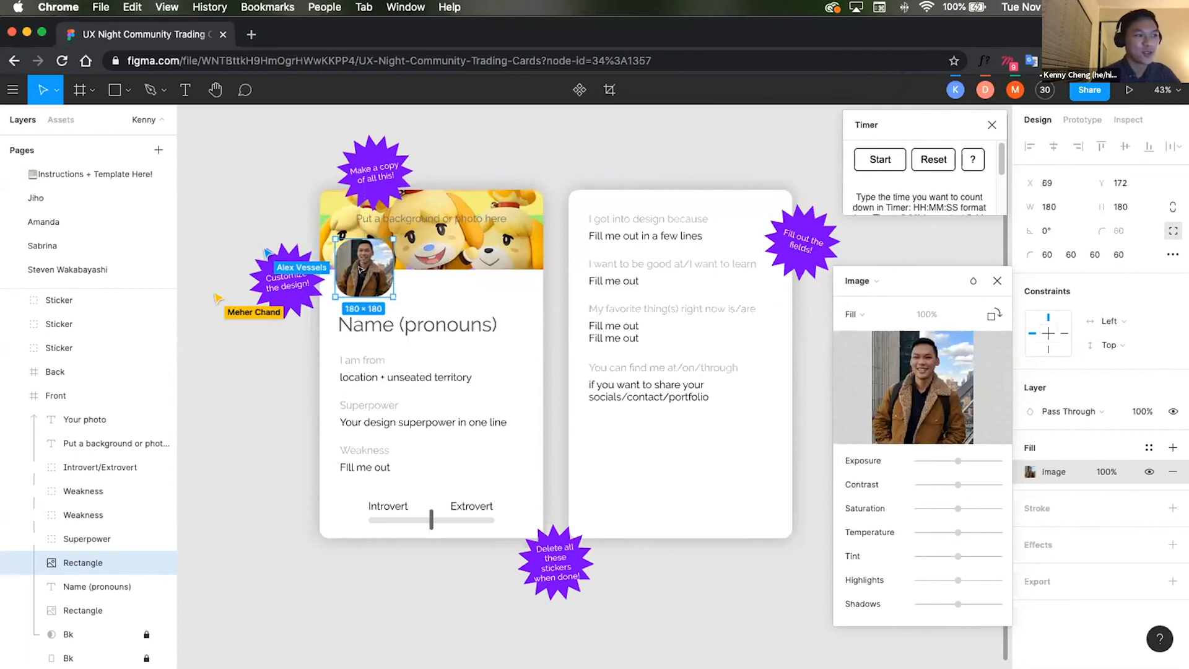
Step: Replace the card front's name placeholder with the presenter's first name followed by (he/him)
{"action": "left_click", "coordinate": [447, 332]}
{"action": "double_click", "coordinate": [447, 331]}
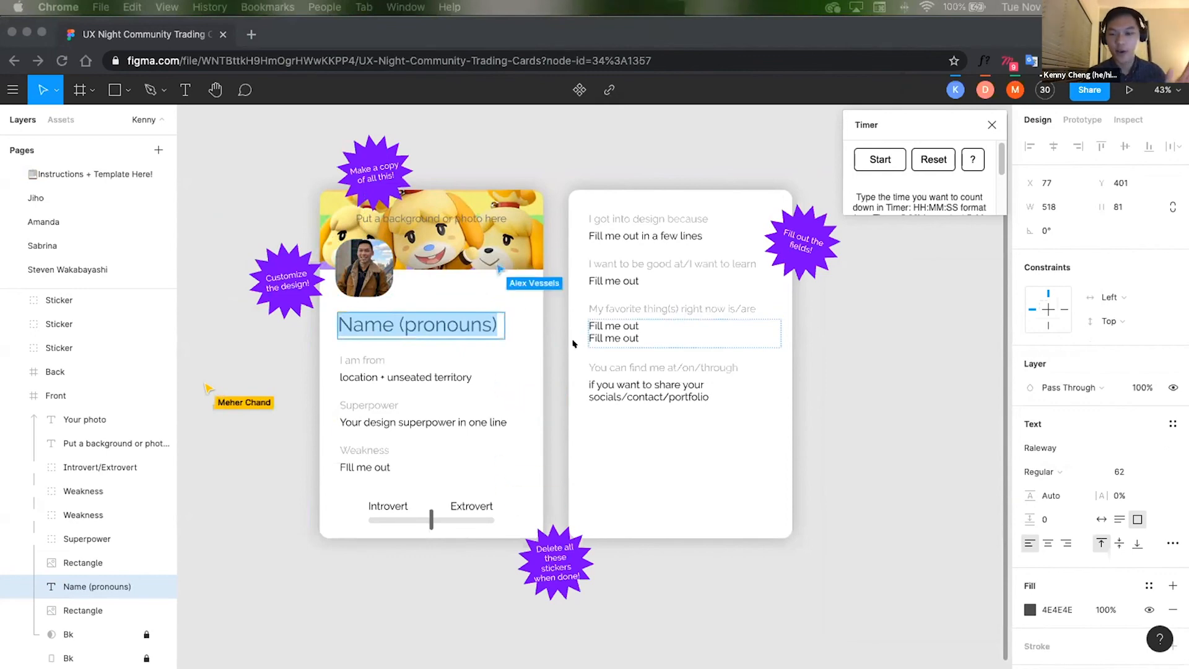
{"action": "double_click", "coordinate": [442, 325]}
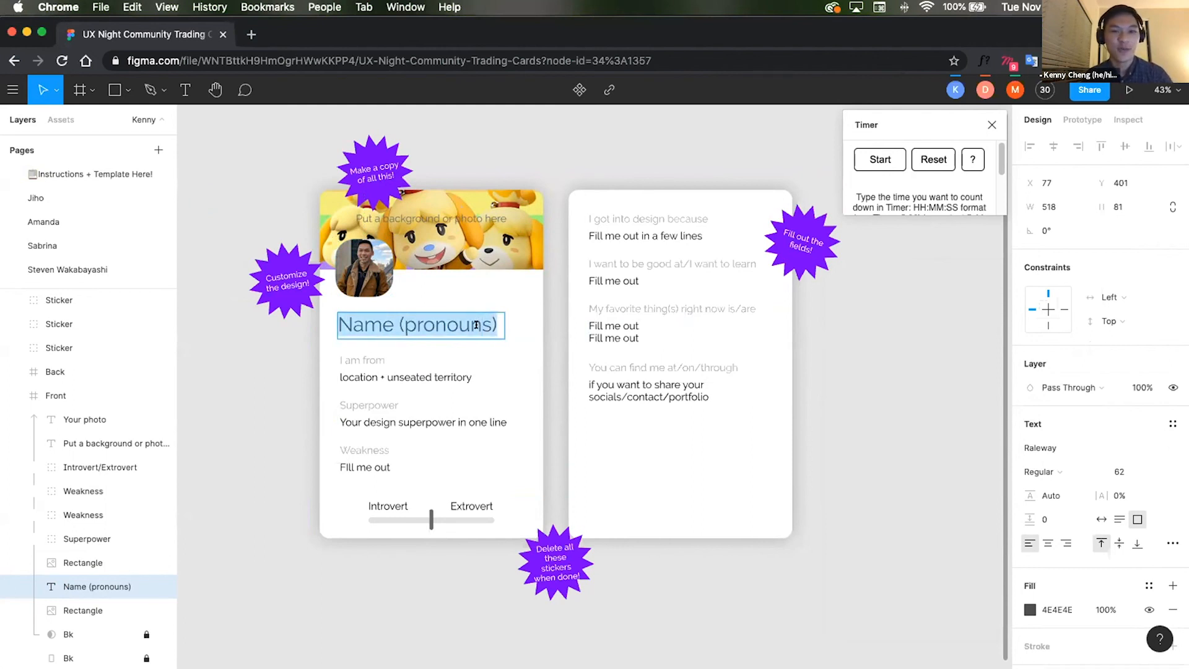
{"action": "type", "text": "Kenny ("}
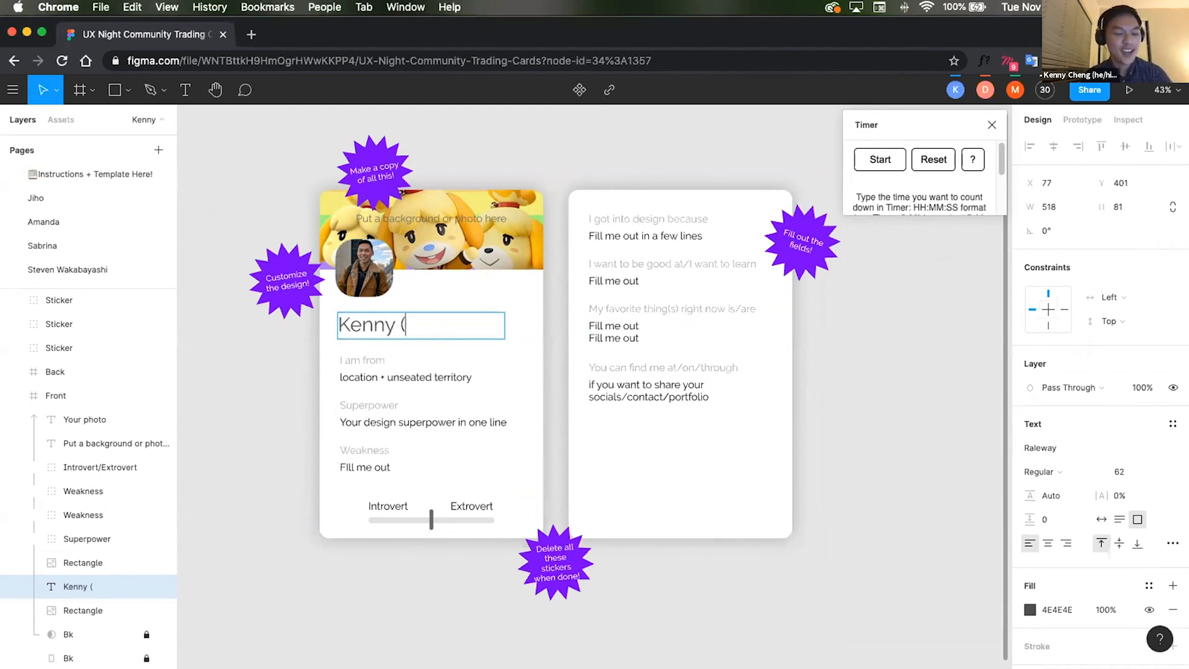
{"action": "type", "text": "he/himhis)"}
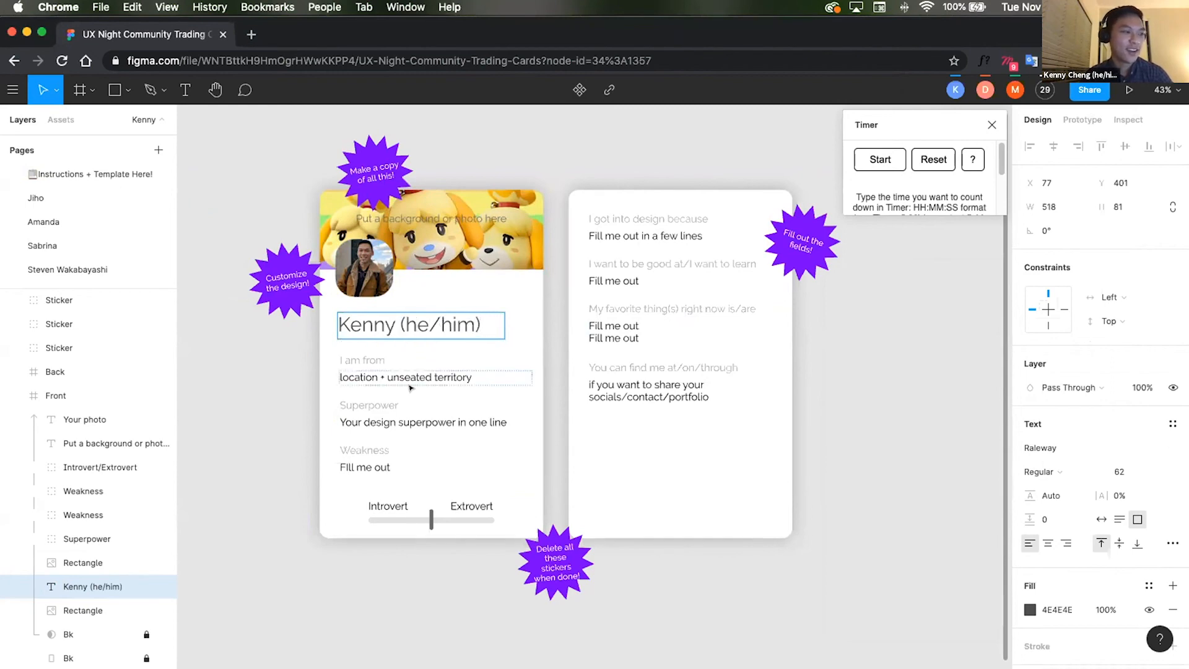
Step: Change the I am from field's text to San Diego
{"action": "double_click", "coordinate": [410, 387]}
{"action": "type", "text": "San Diego"}
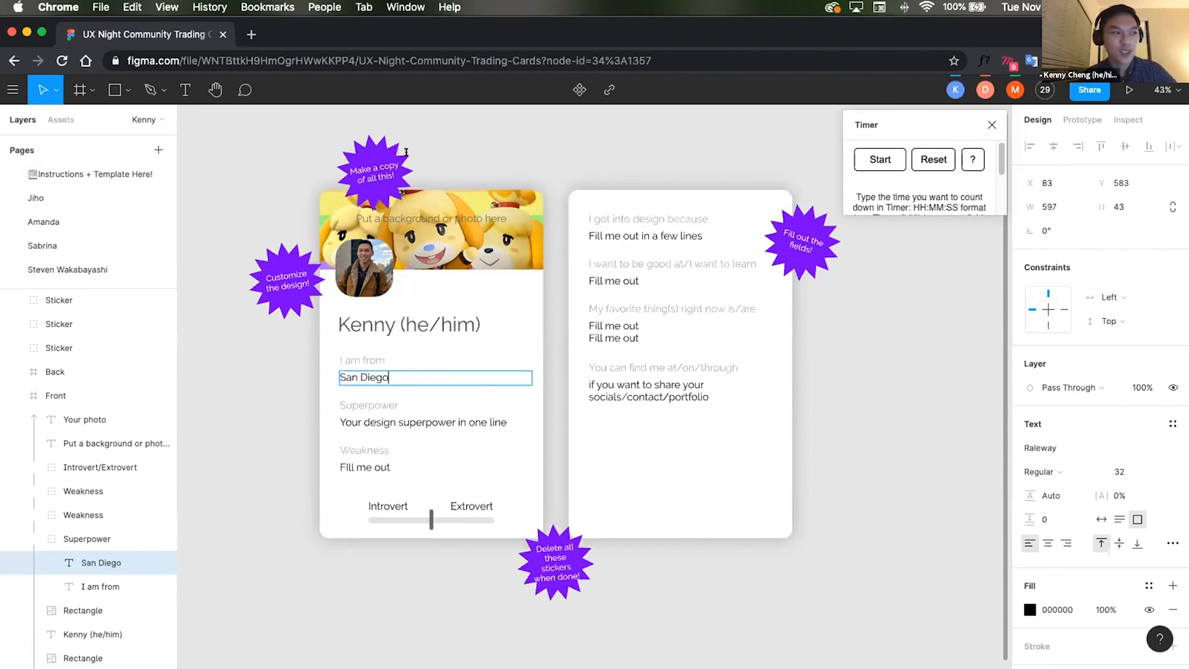
Step: Delete the banner's background placeholder text and the Your photo placeholder text
{"action": "key", "text": "Escape"}
{"action": "key", "text": "Delete"}
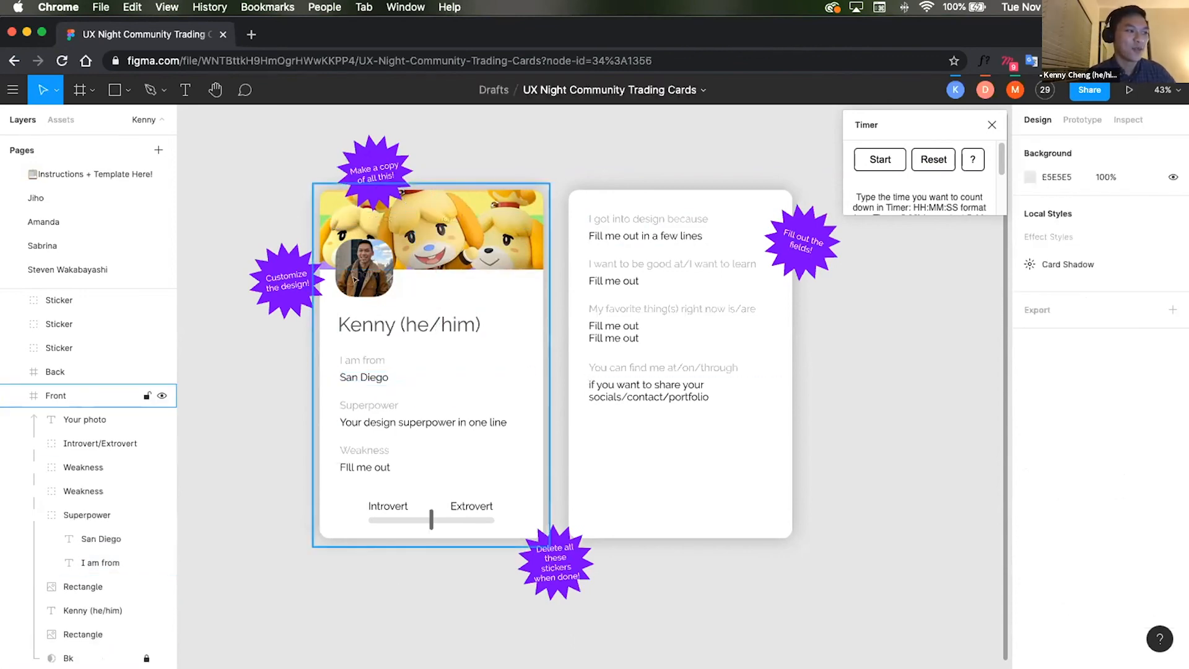
{"action": "left_click", "coordinate": [362, 273]}
{"action": "key", "text": "Delete"}
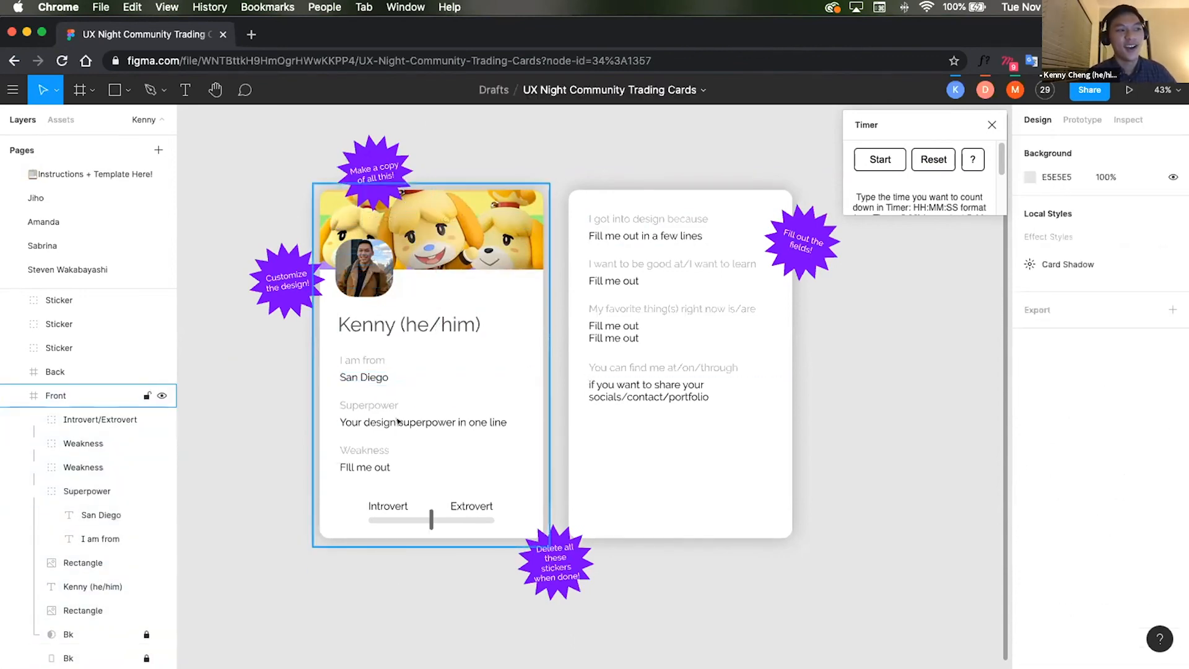
Step: Replace the Superpower field's text with "UI Design, direct the community here woo"
{"action": "double_click", "coordinate": [398, 421]}
{"action": "triple_click", "coordinate": [396, 414]}
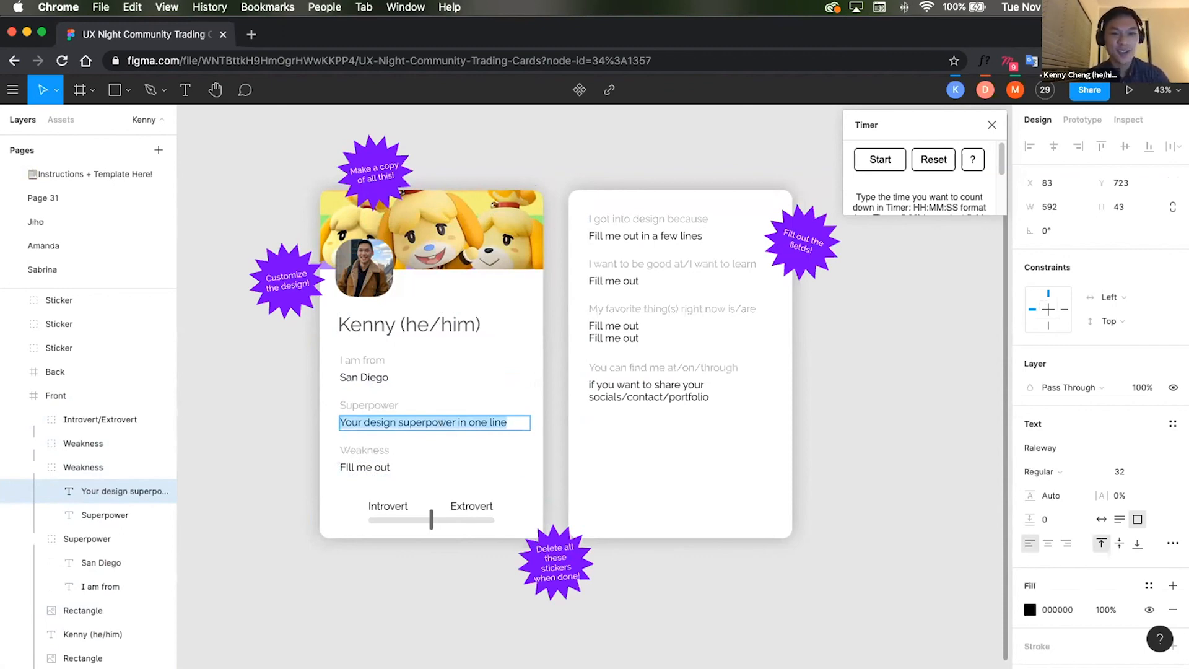
{"action": "type", "text": "UI Design,"}
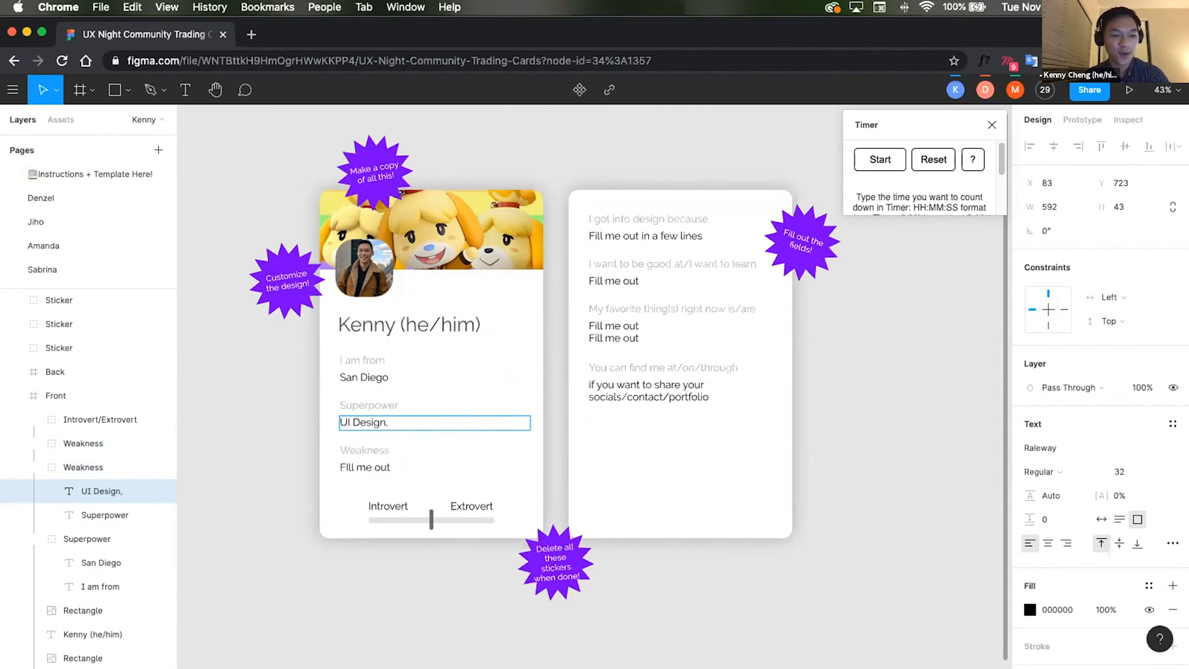
{"action": "type", "text": " direct the c"}
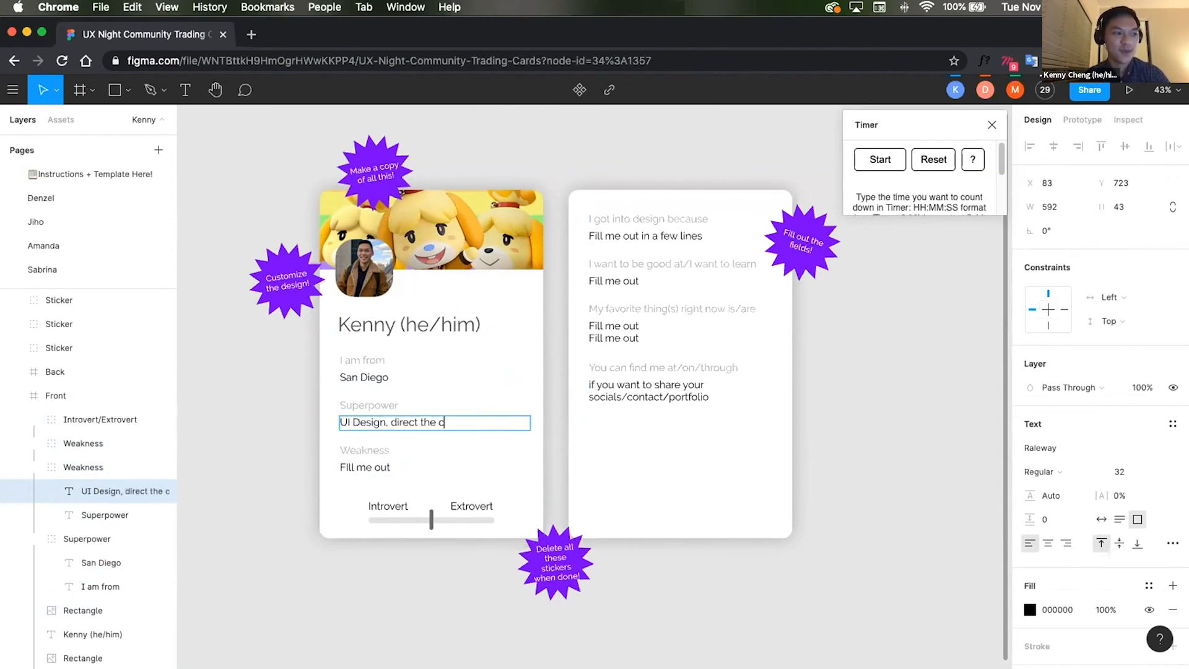
{"action": "type", "text": "ommunity here woo"}
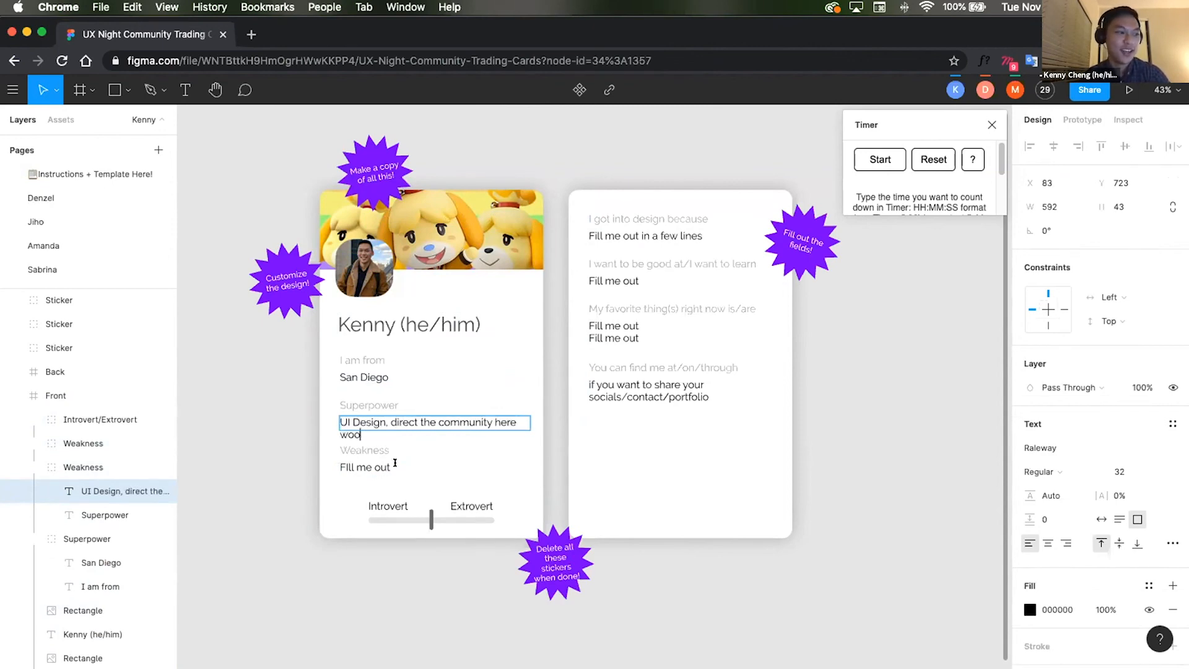
Step: Replace the Weakness field's text with "procrastination"
{"action": "double_click", "coordinate": [447, 461]}
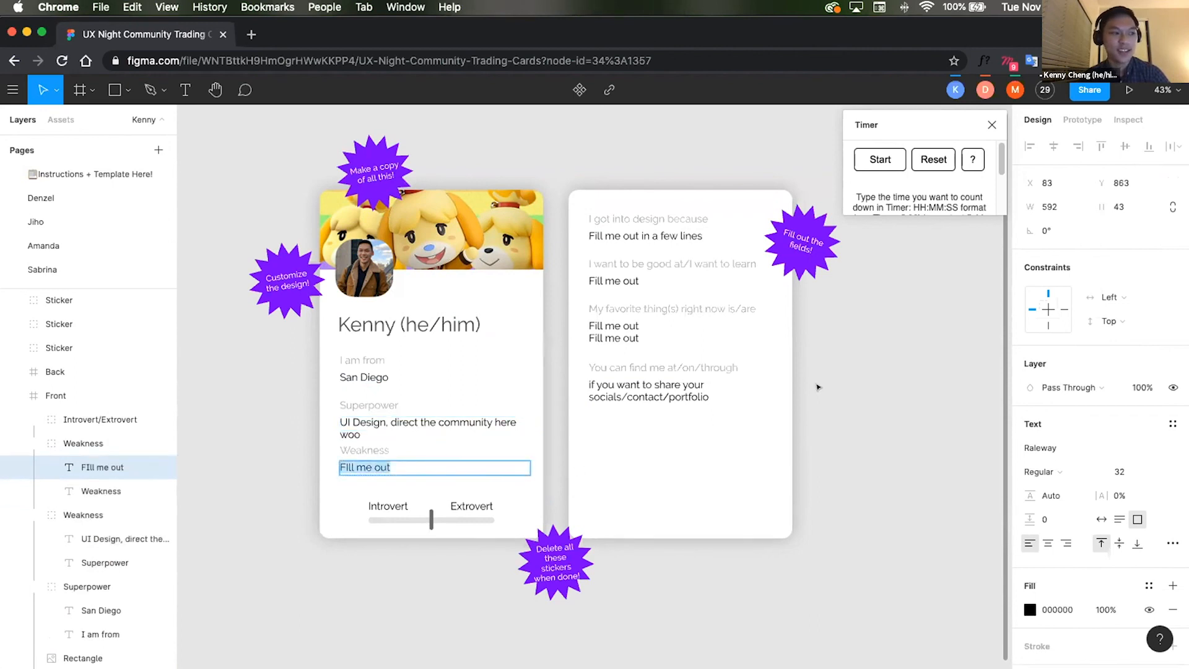
{"action": "key", "text": "BackSpace"}
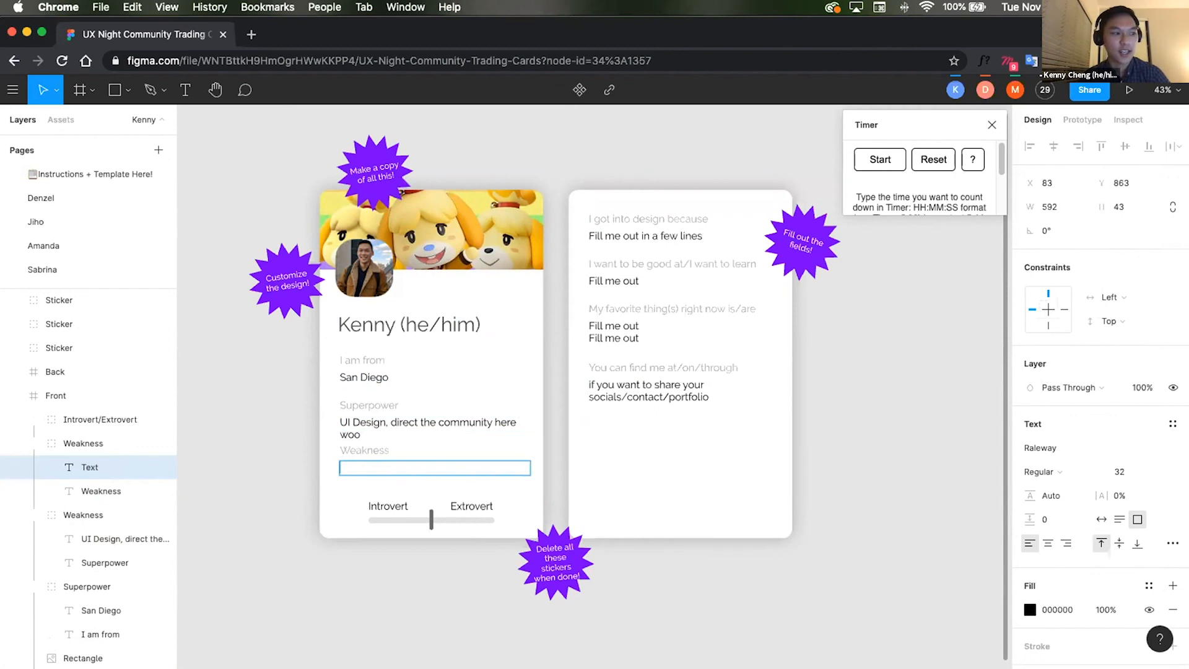
{"action": "type", "text": "pro"}
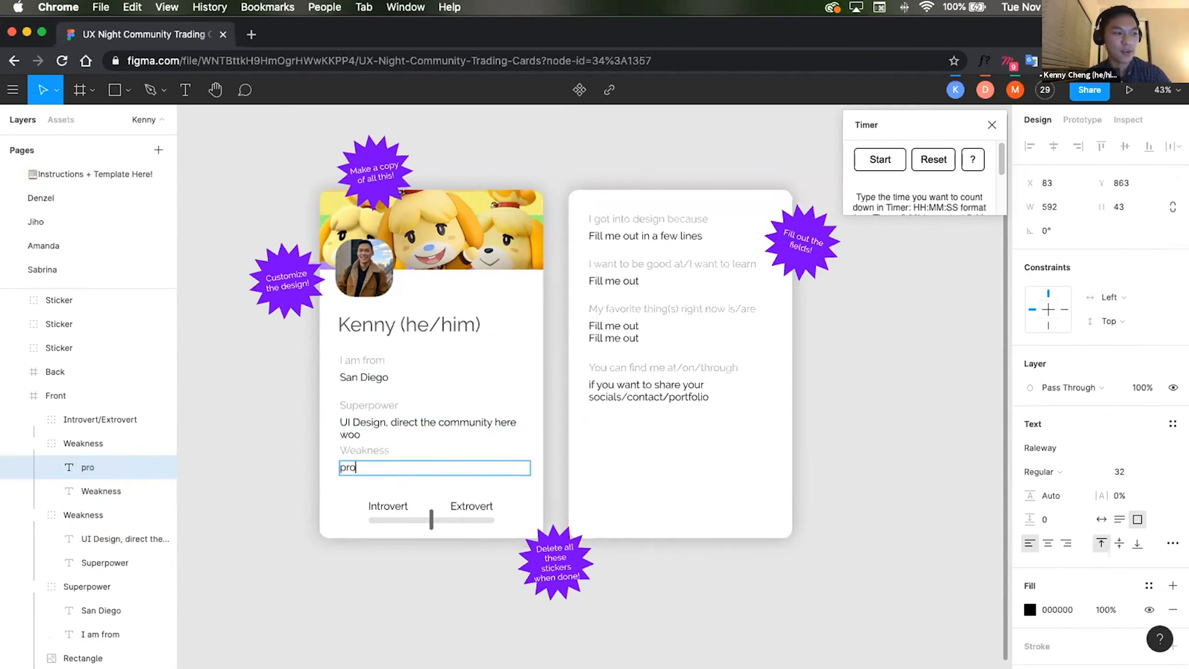
{"action": "type", "text": "crastination"}
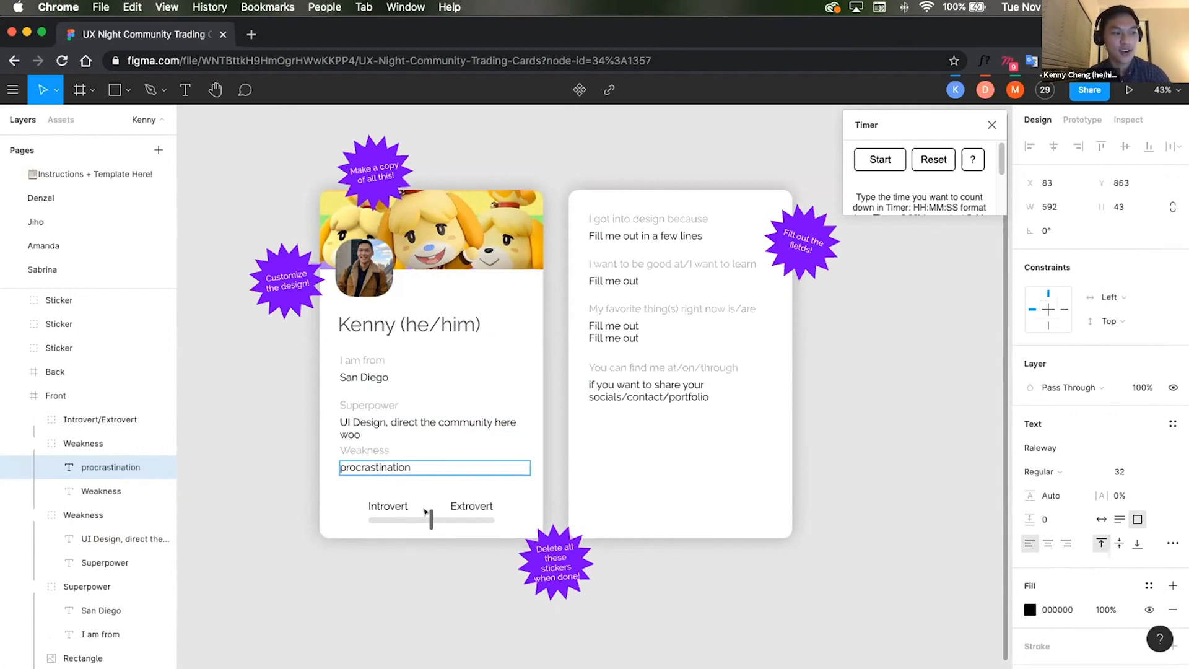
Step: Move the Introvert/Extrovert slider handle toward the Introvert end
{"action": "left_click", "coordinate": [426, 515]}
{"action": "double_click", "coordinate": [428, 519]}
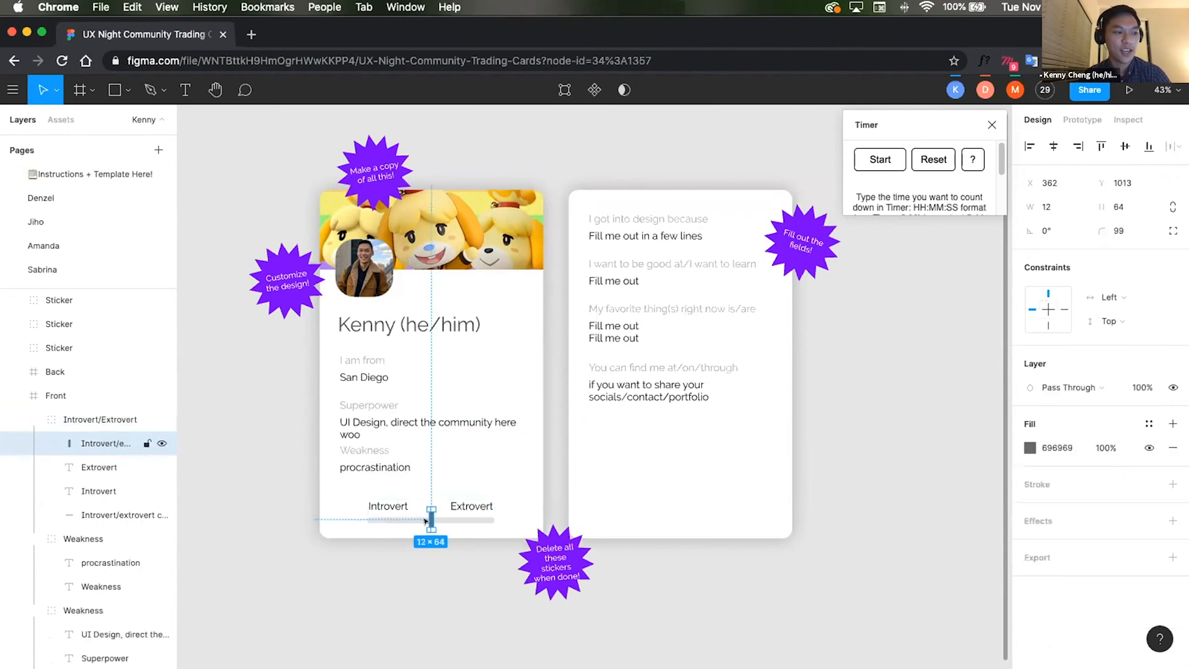
{"action": "left_click_drag", "start_coordinate": [426, 521], "coordinate": [393, 522]}
{"action": "left_click", "coordinate": [648, 242]}
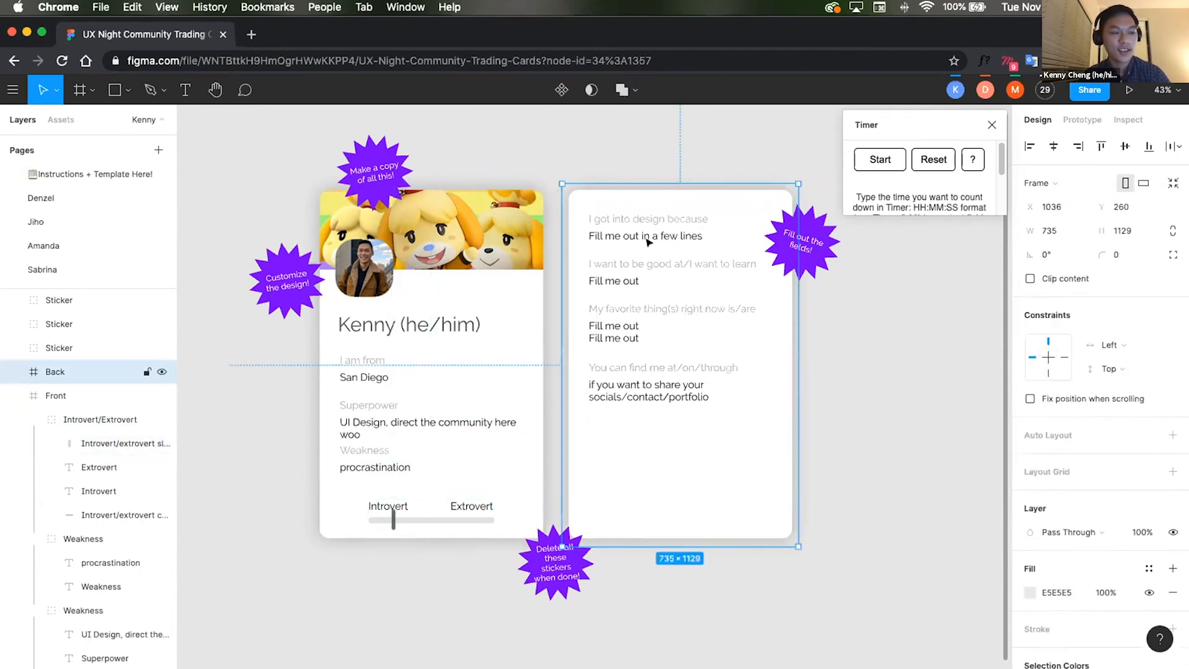
{"action": "double_click", "coordinate": [648, 241]}
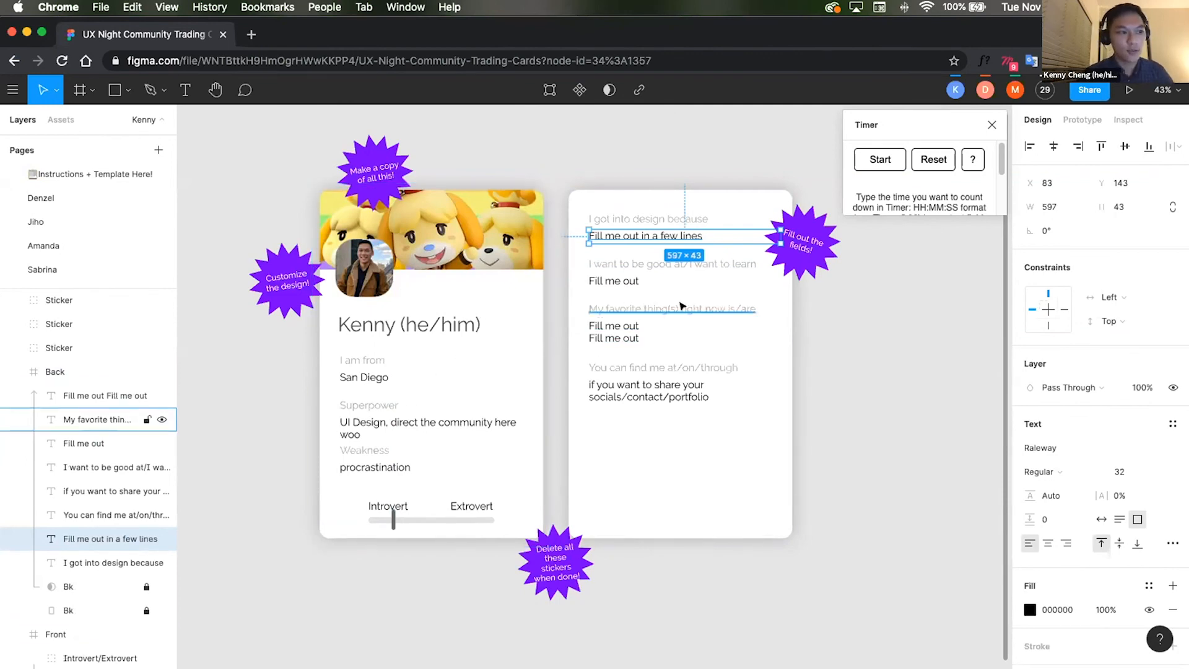
{"action": "left_click", "coordinate": [719, 308]}
{"action": "double_click", "coordinate": [717, 308]}
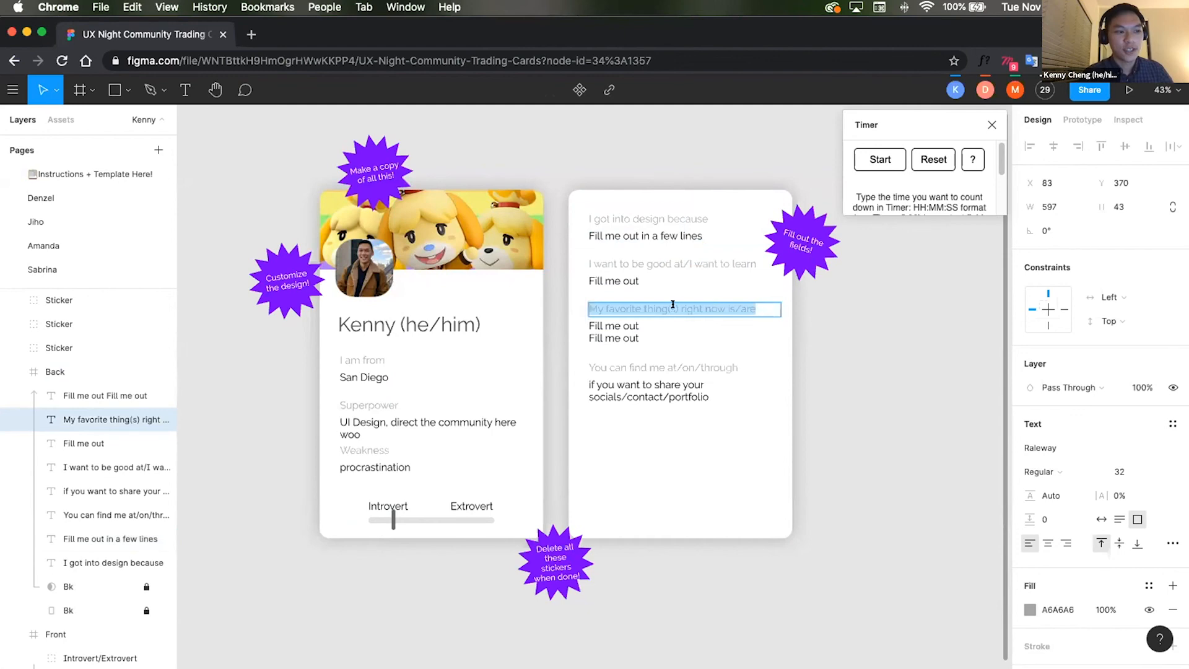
{"action": "left_click", "coordinate": [838, 403]}
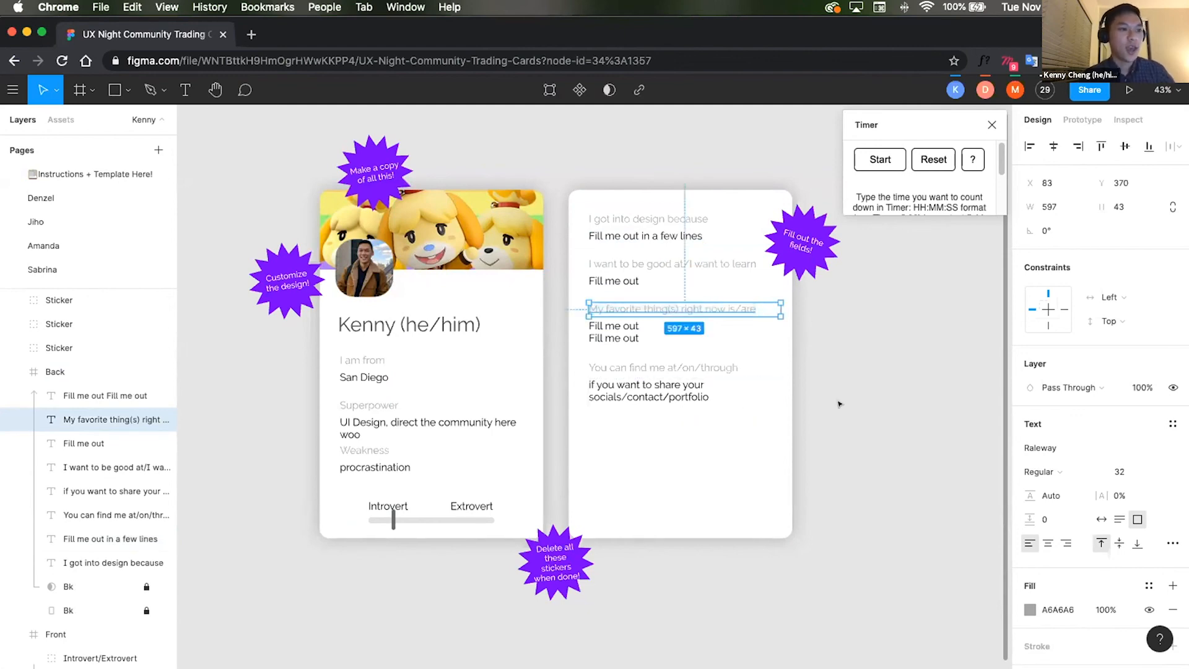
{"action": "left_click", "coordinate": [831, 402]}
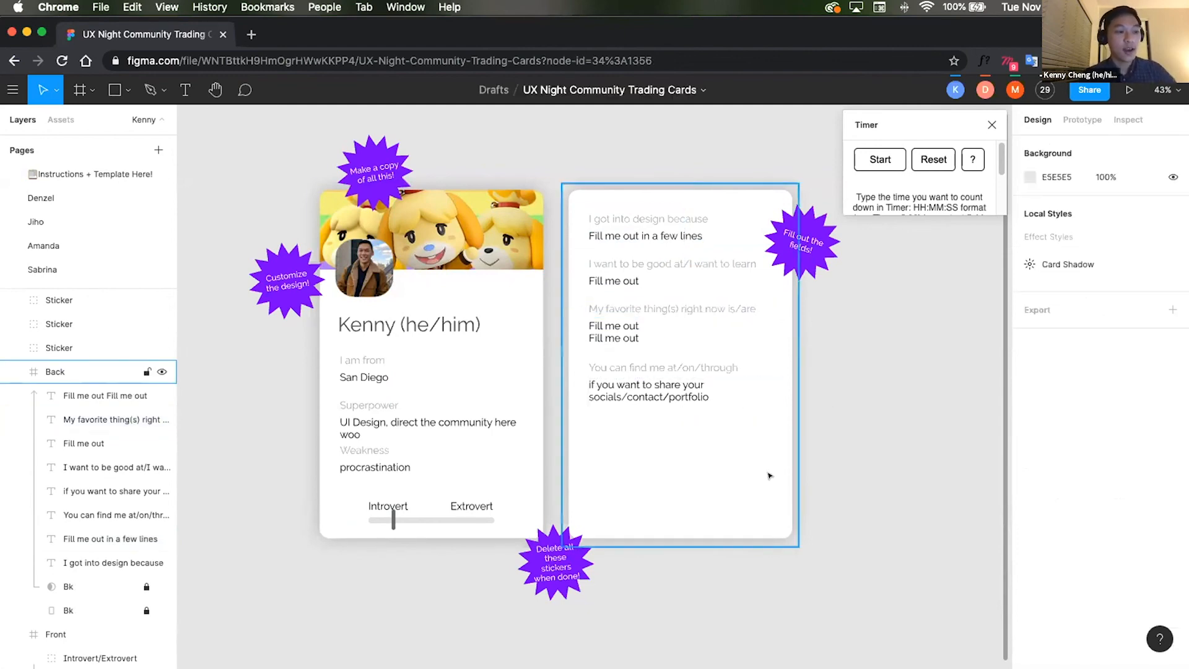
Step: Draw a freehand squiggle on the card back with the Pencil tool and delete it
{"action": "left_click", "coordinate": [185, 90]}
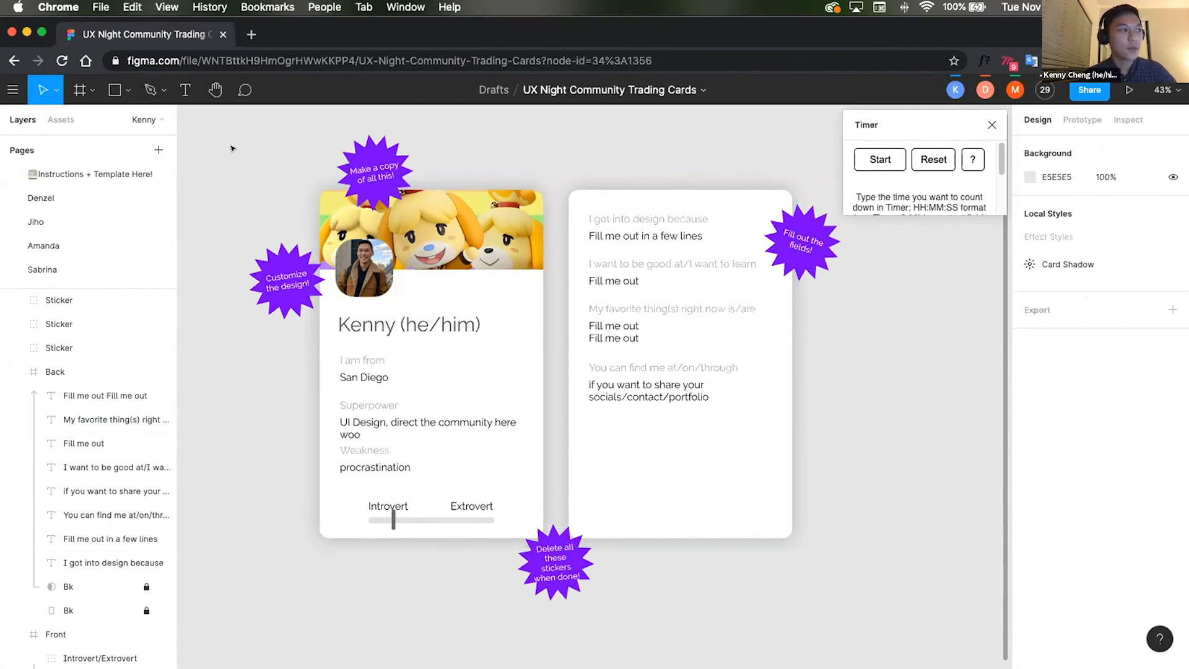
{"action": "left_click", "coordinate": [163, 92]}
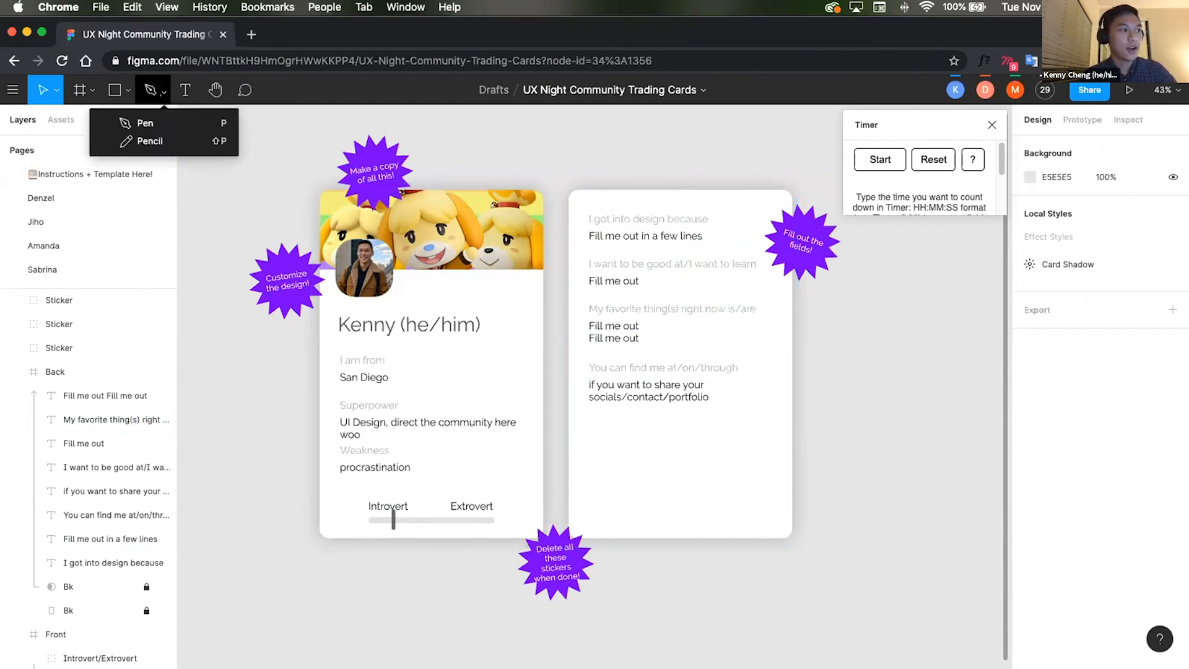
{"action": "left_click", "coordinate": [150, 141]}
{"action": "mouse_move", "coordinate": [675, 415]}
{"action": "left_mouse_down"}
{"action": "mouse_move", "coordinate": [590, 465]}
{"action": "mouse_move", "coordinate": [646, 448]}
{"action": "mouse_move", "coordinate": [650, 488]}
{"action": "mouse_move", "coordinate": [709, 473]}
{"action": "left_mouse_up"}
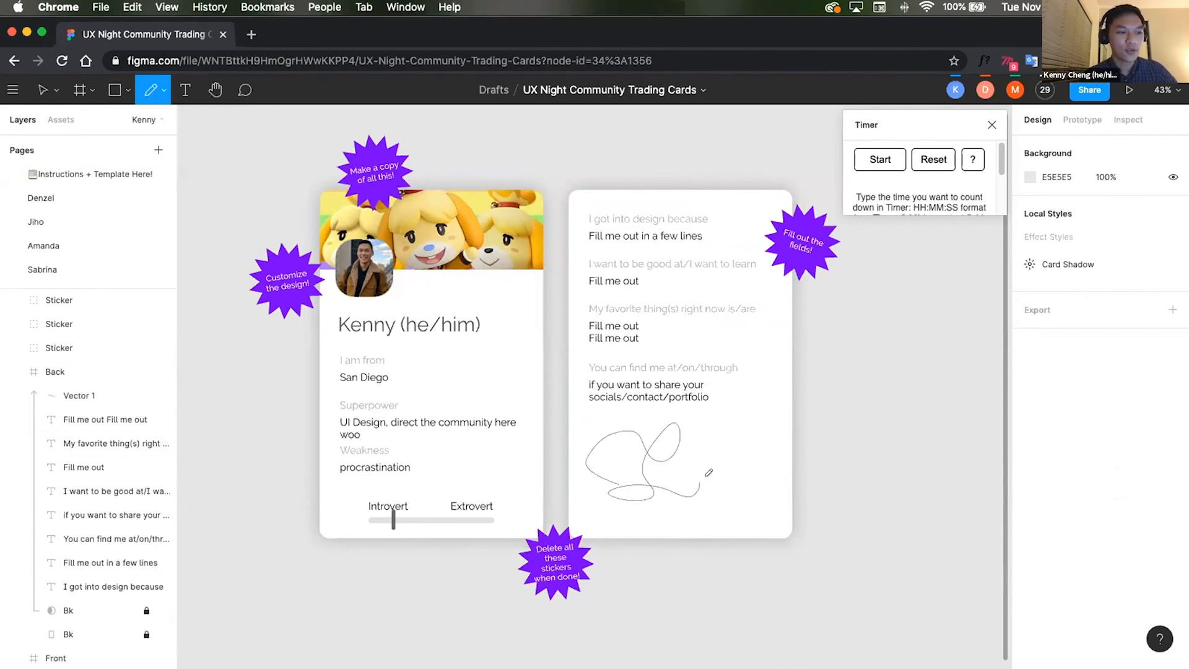
{"action": "key", "text": "Escape"}
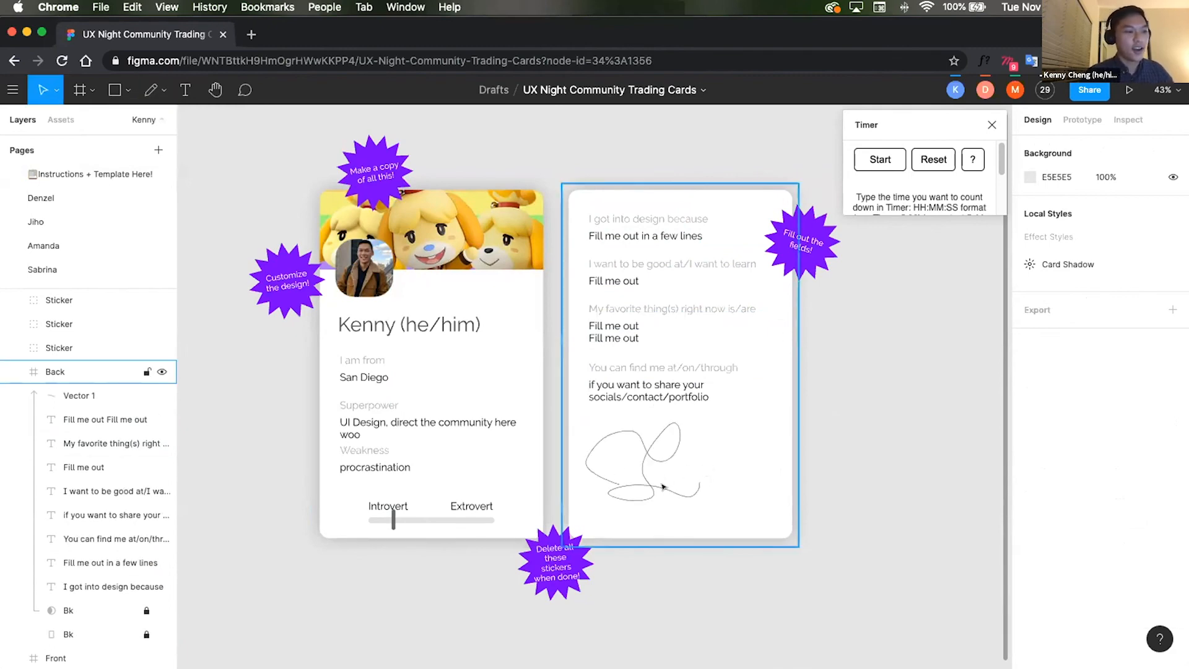
{"action": "left_click", "coordinate": [664, 475]}
{"action": "key", "text": "Delete"}
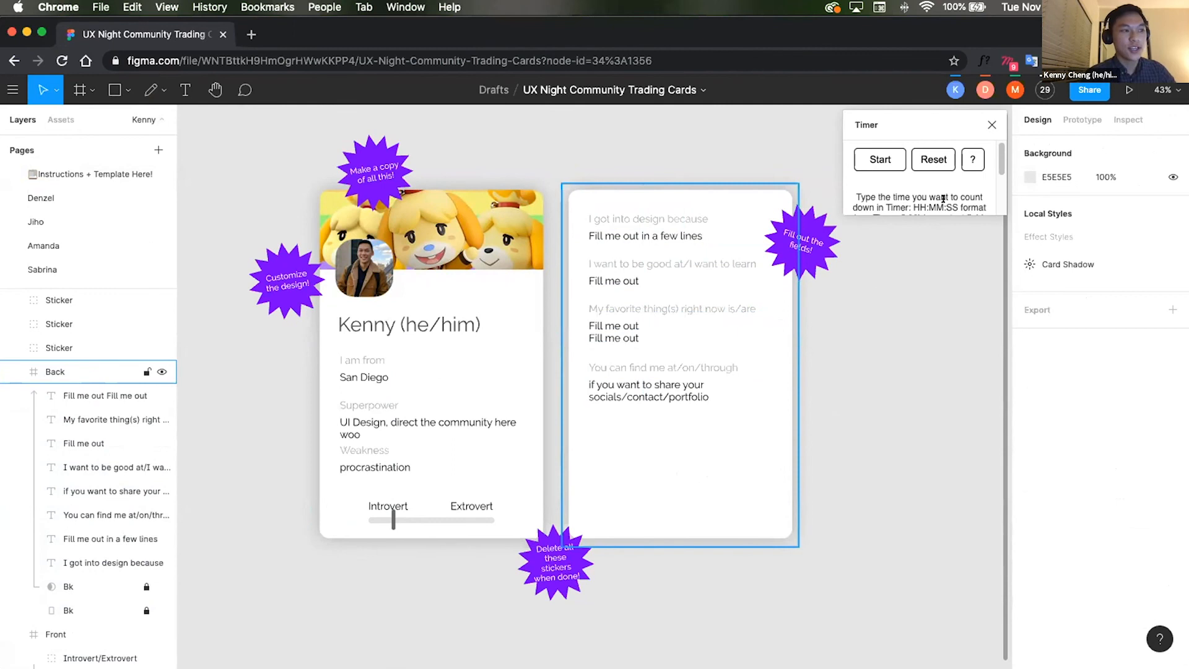
Step: Browse the file's pages, including Put Your Cards Here! and Instructions + Template Here!, and return to the presenter's own page
{"action": "scroll", "coordinate": [38, 265], "scroll_direction": "down", "scroll_amount": 5}
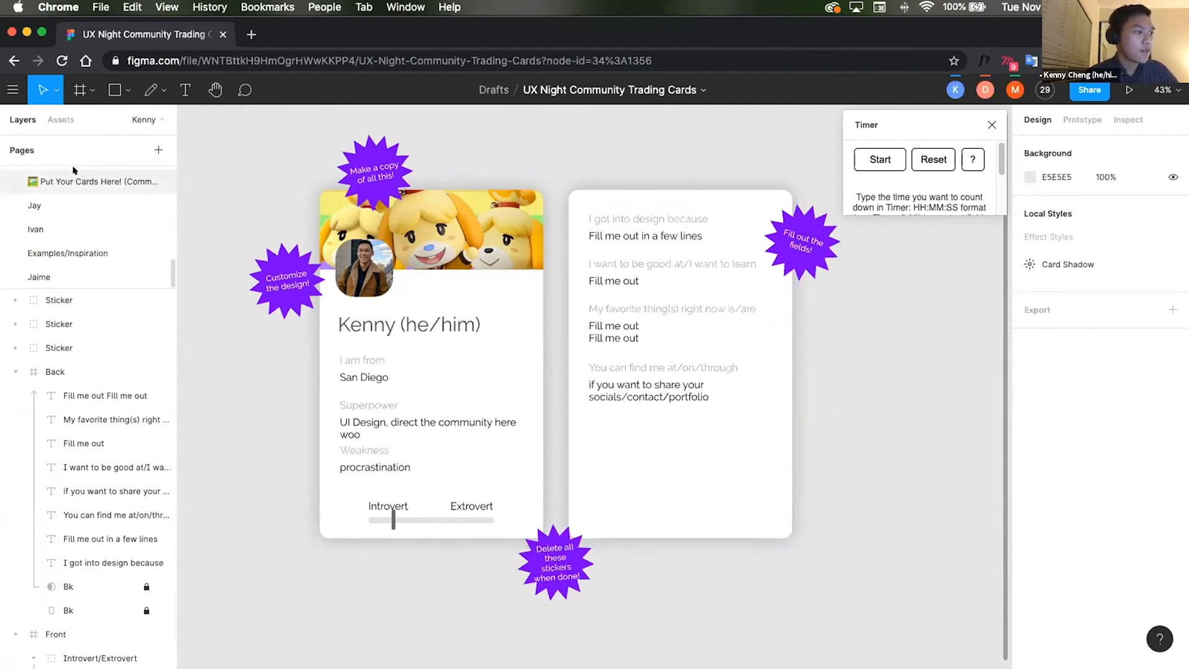
{"action": "left_click", "coordinate": [73, 180]}
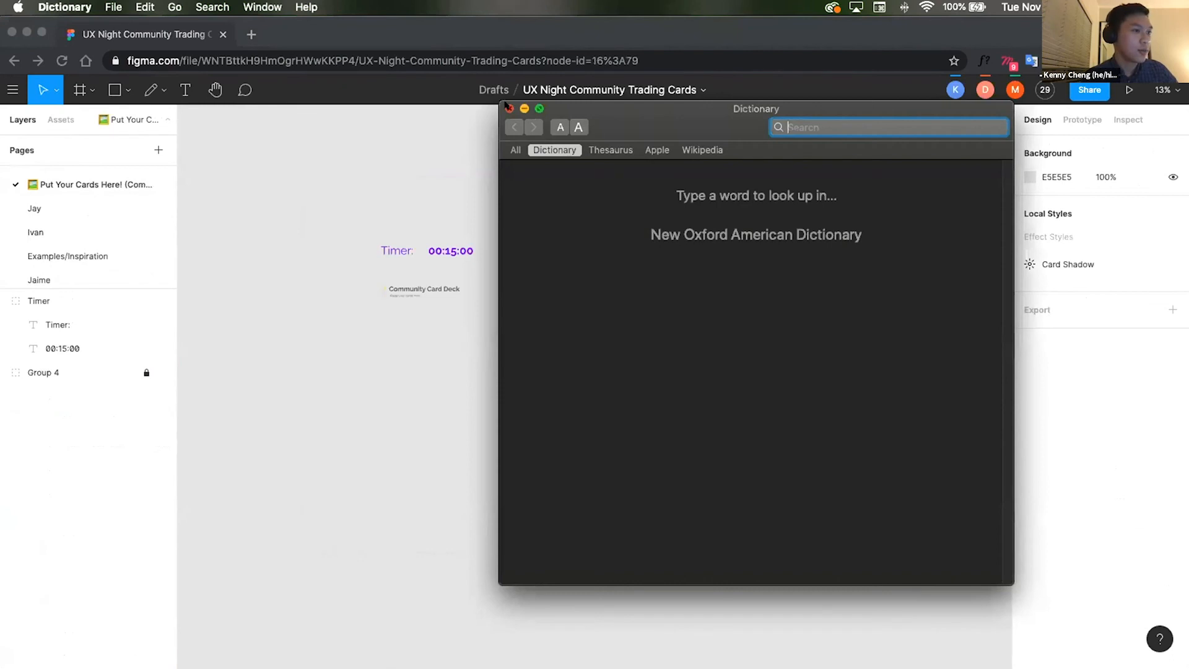
{"action": "left_click", "coordinate": [508, 108]}
{"action": "left_click", "coordinate": [73, 175]}
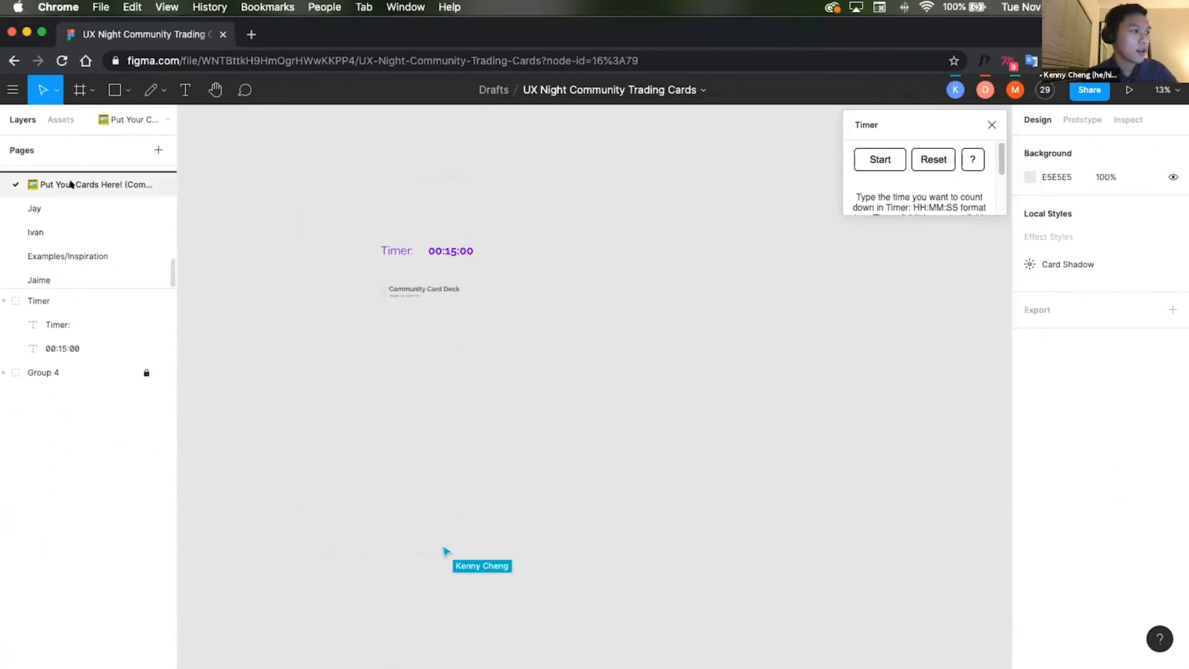
{"action": "scroll", "coordinate": [72, 184], "scroll_direction": "up", "scroll_amount": 5}
{"action": "left_click_drag", "start_coordinate": [59, 181], "coordinate": [75, 197]}
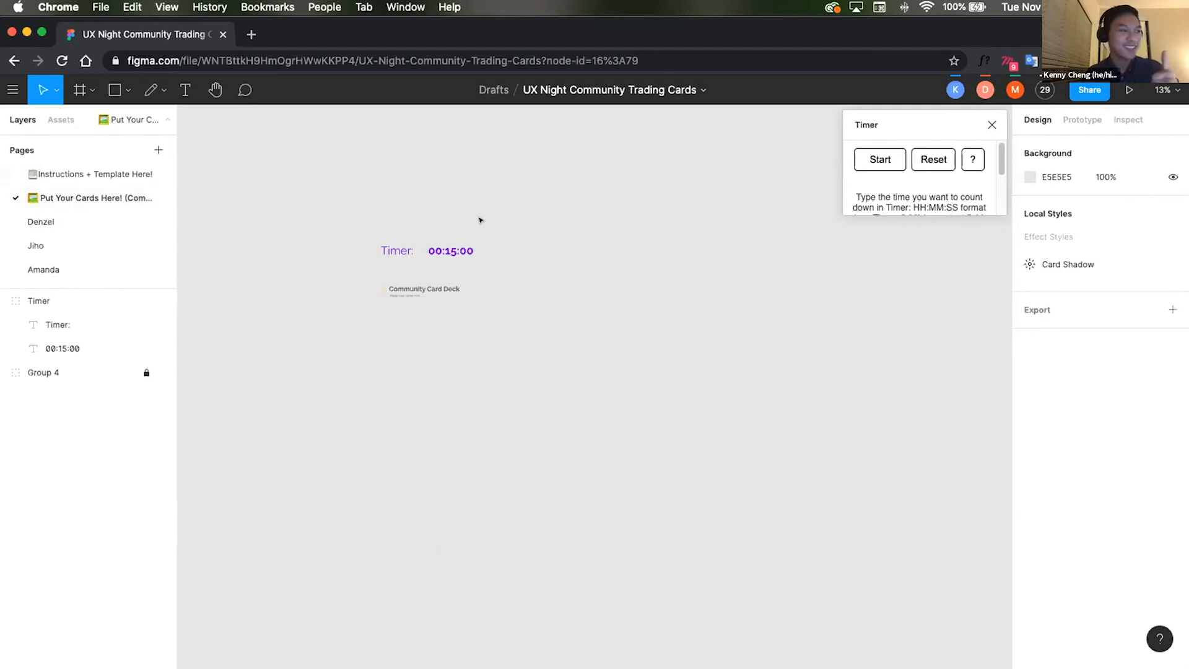
{"action": "left_click", "coordinate": [87, 221]}
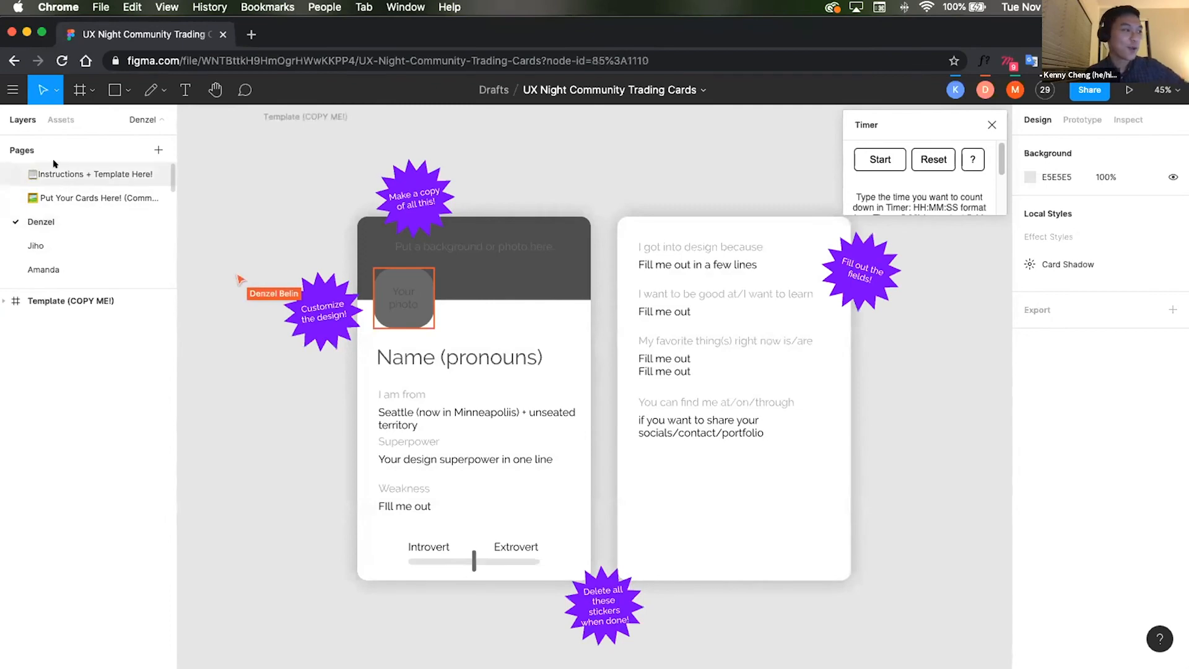
{"action": "left_click", "coordinate": [59, 174]}
{"action": "left_click", "coordinate": [60, 197]}
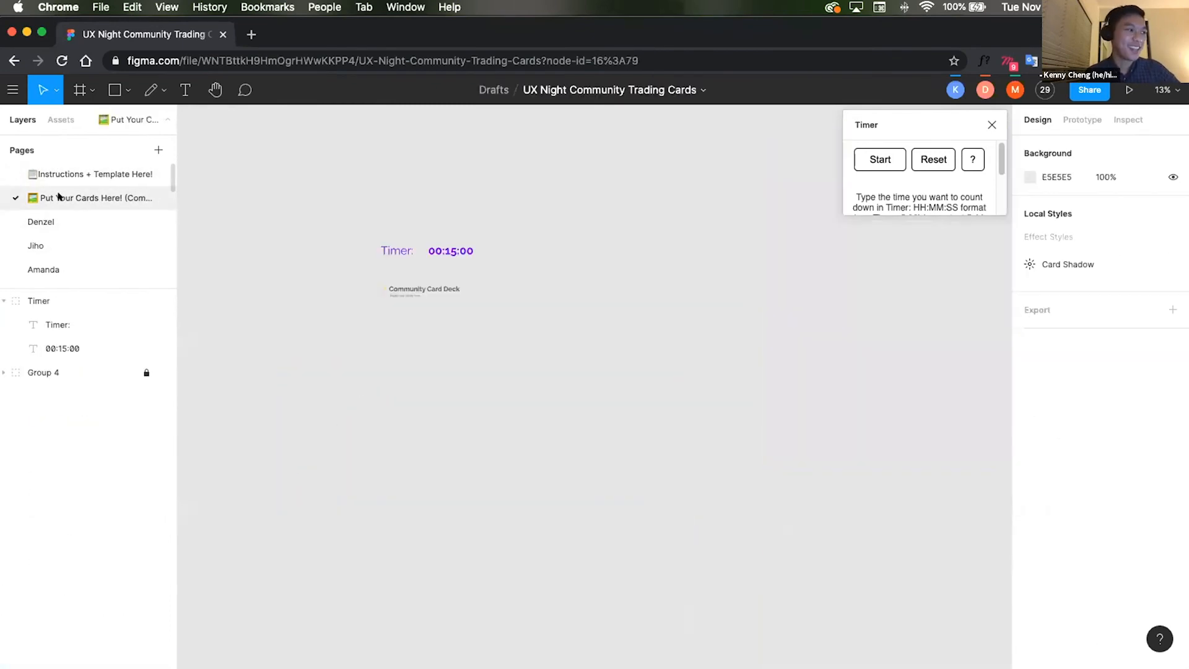
{"action": "left_click", "coordinate": [70, 180]}
{"action": "scroll", "coordinate": [68, 248], "scroll_direction": "down", "scroll_amount": 5}
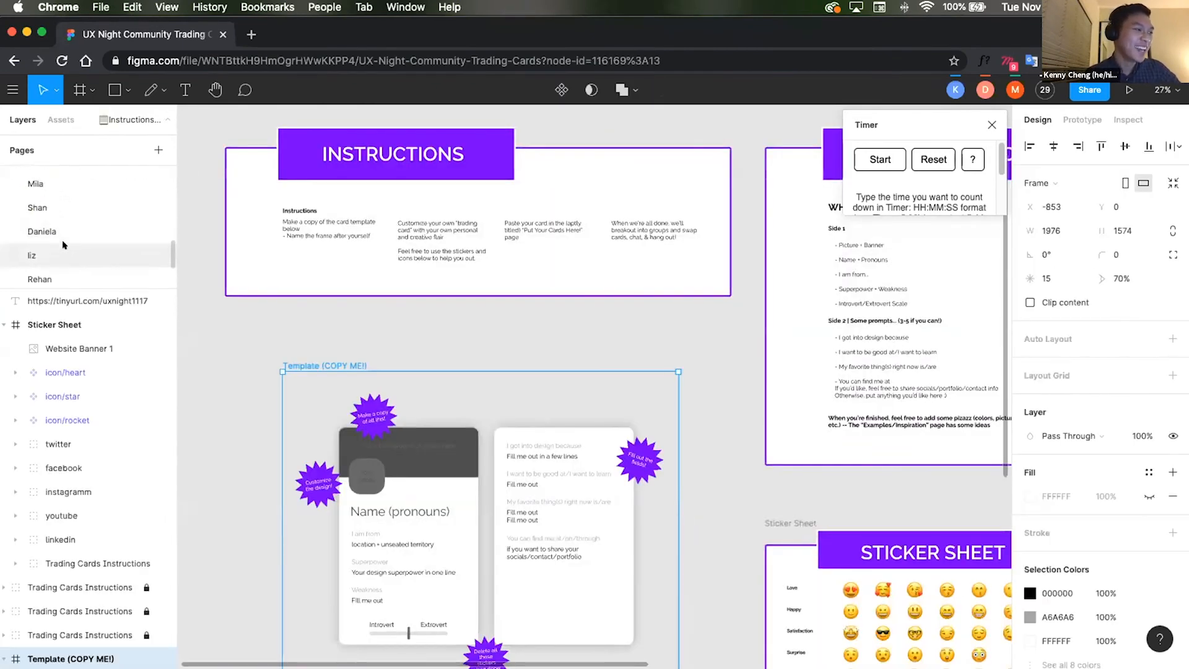
{"action": "scroll", "coordinate": [64, 252], "scroll_direction": "down", "scroll_amount": 5}
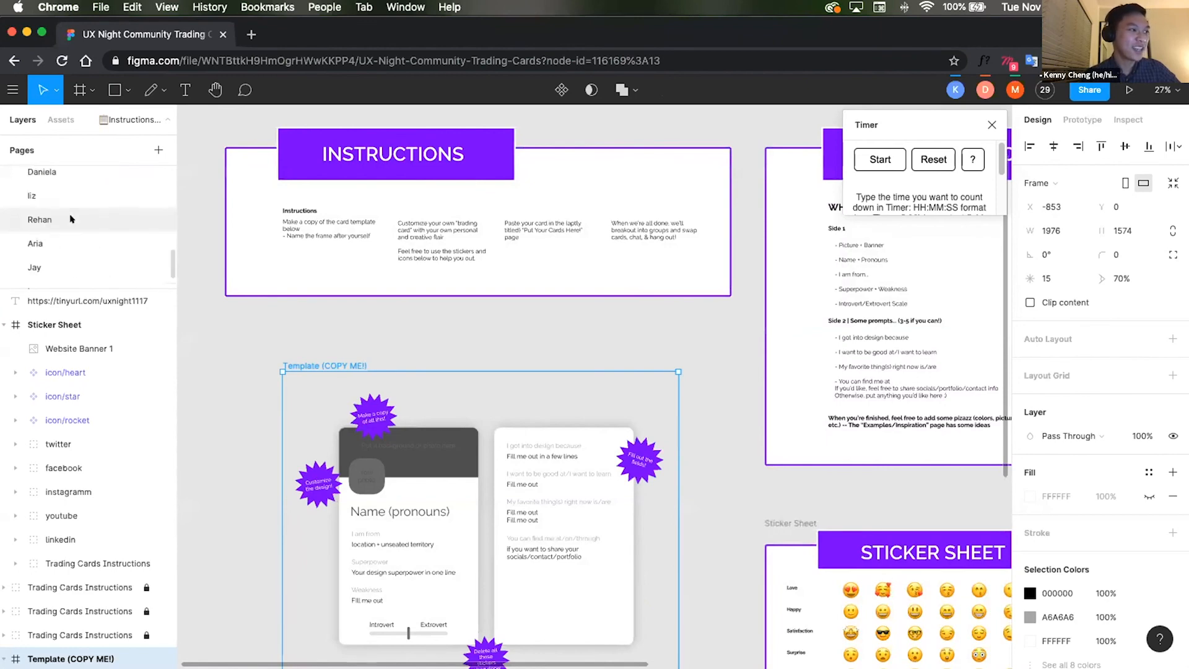
{"action": "scroll", "coordinate": [70, 218], "scroll_direction": "up", "scroll_amount": 10}
{"action": "left_click", "coordinate": [75, 196]}
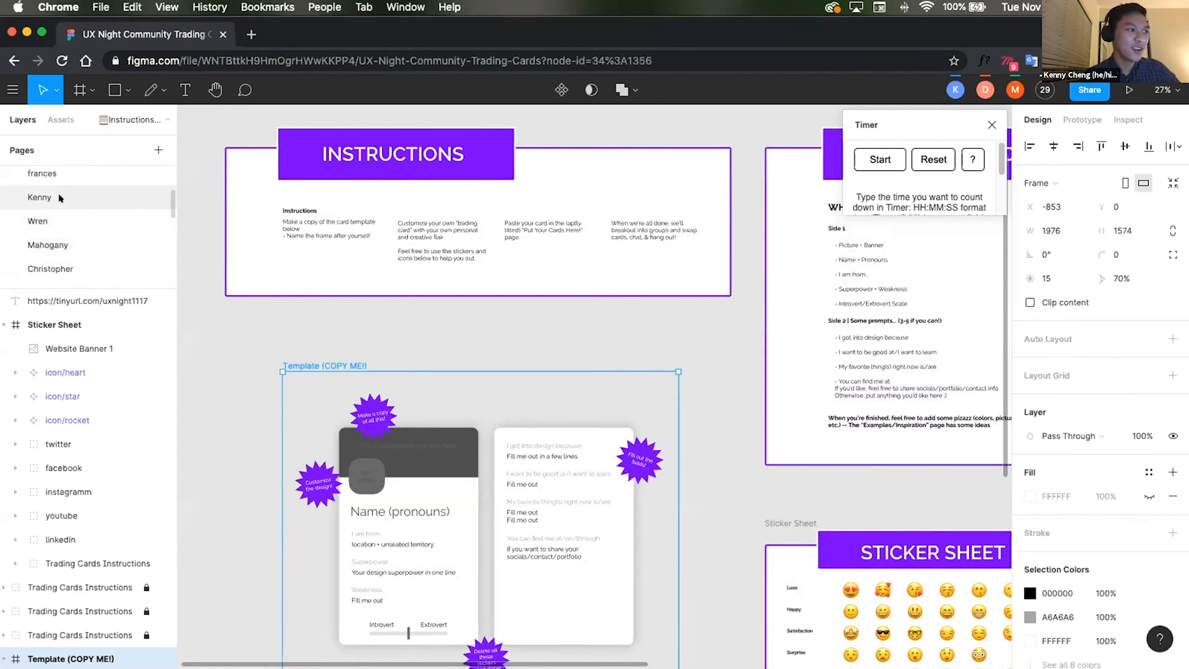
Step: On the Put Your Cards Here! page, edit the timer text to read 00:10:00
{"action": "left_click", "coordinate": [74, 180]}
{"action": "left_click", "coordinate": [74, 197]}
{"action": "left_click", "coordinate": [469, 254]}
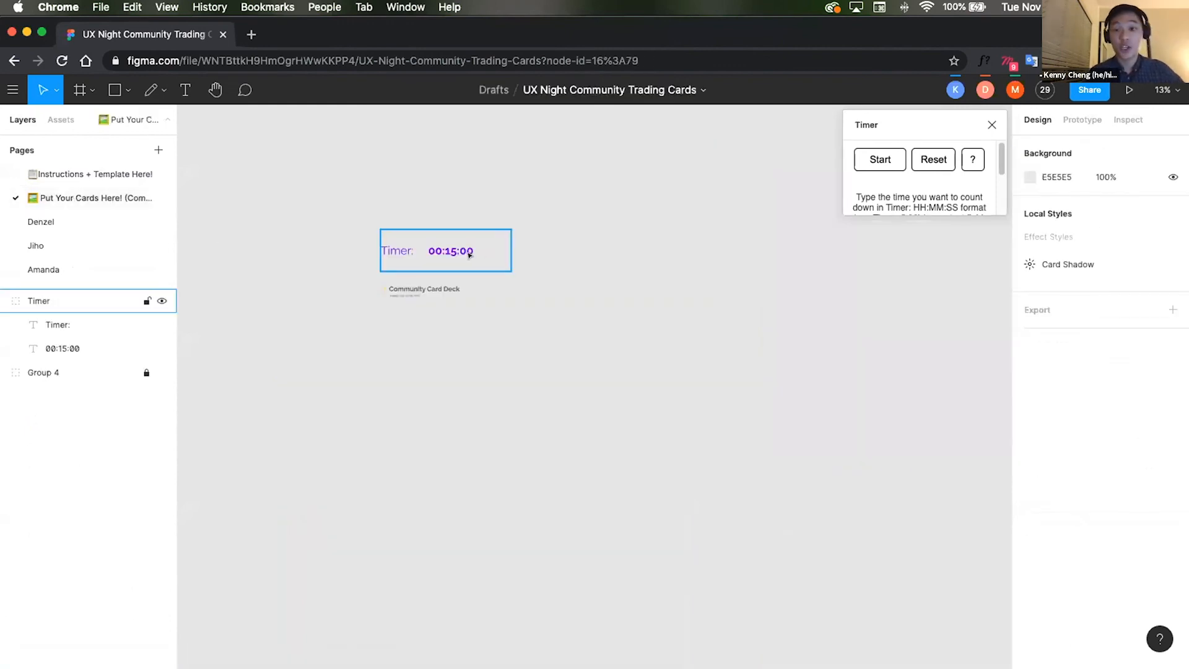
{"action": "left_click", "coordinate": [469, 254]}
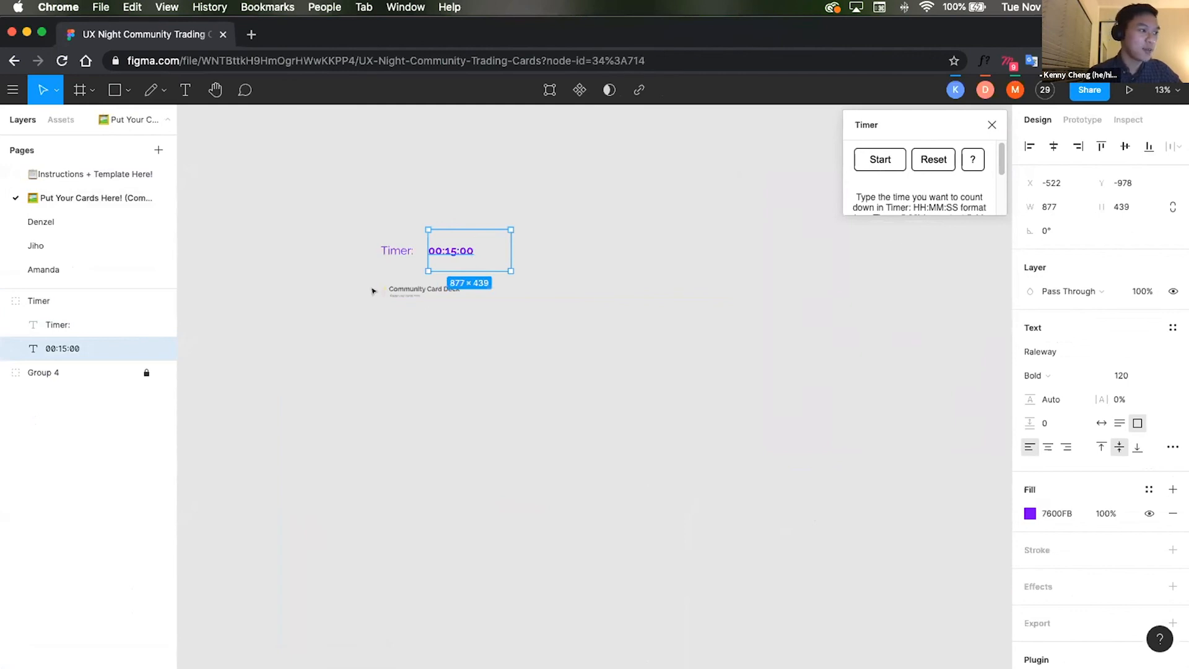
{"action": "double_click", "coordinate": [458, 244]}
{"action": "left_click", "coordinate": [455, 244]}
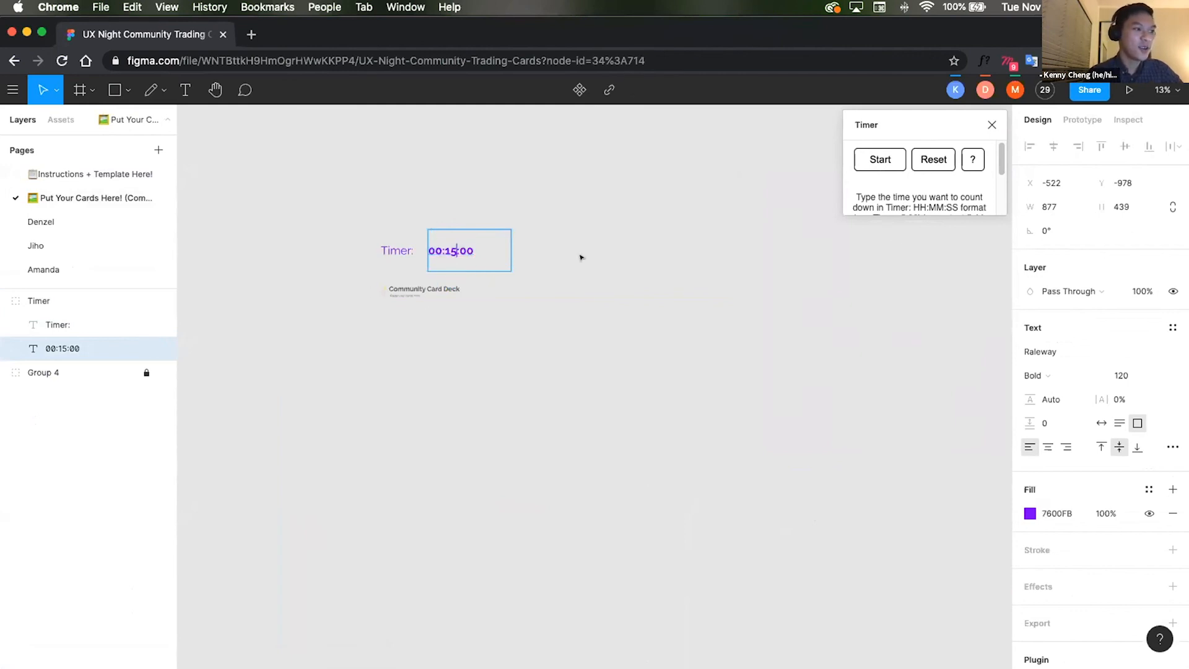
{"action": "key", "text": "BackSpace"}
{"action": "type", "text": "0"}
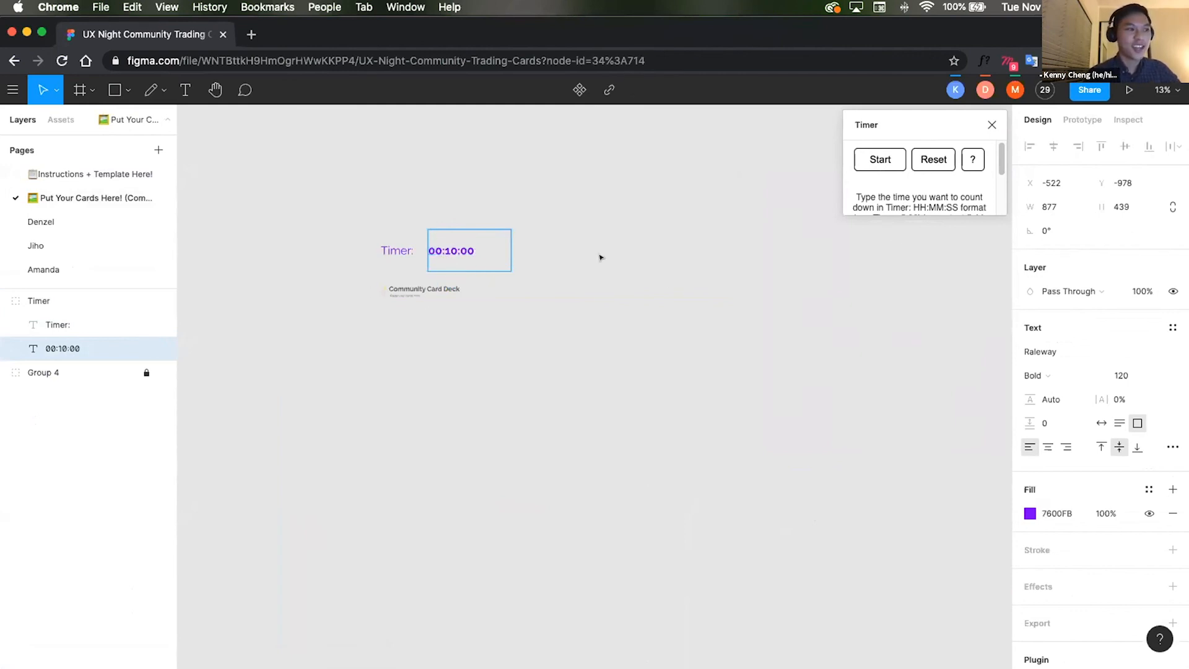
{"action": "key", "text": "Escape"}
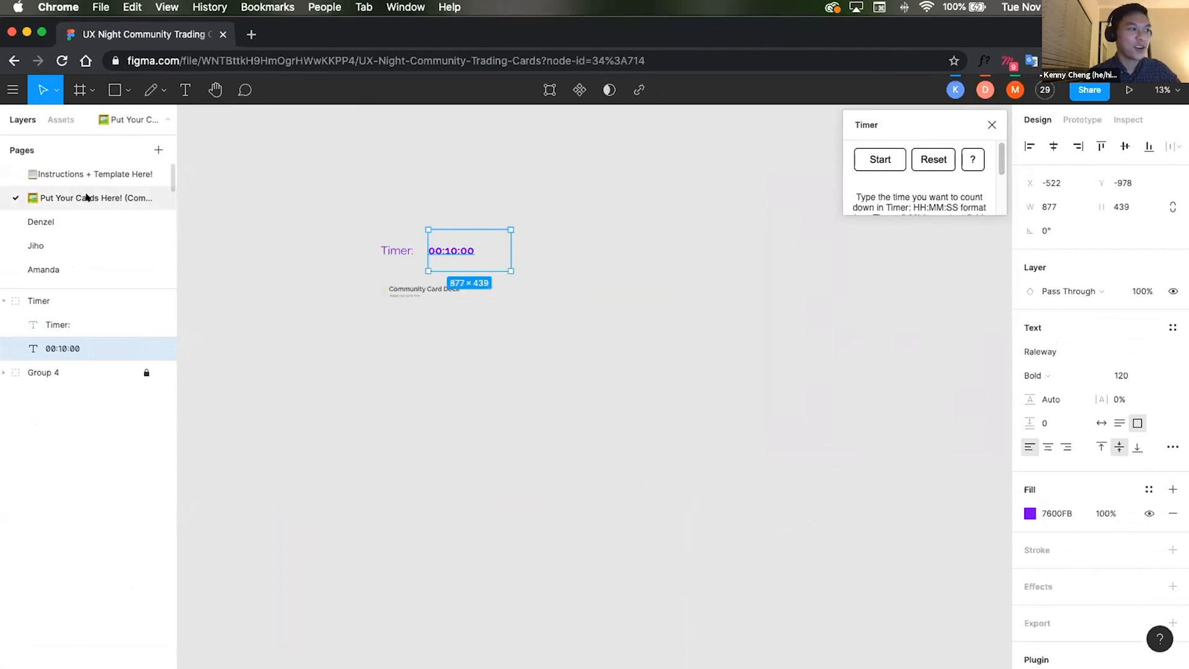
Step: Start the Timer plugin countdown and return to the Instructions + Template Here! page
{"action": "left_click", "coordinate": [888, 161]}
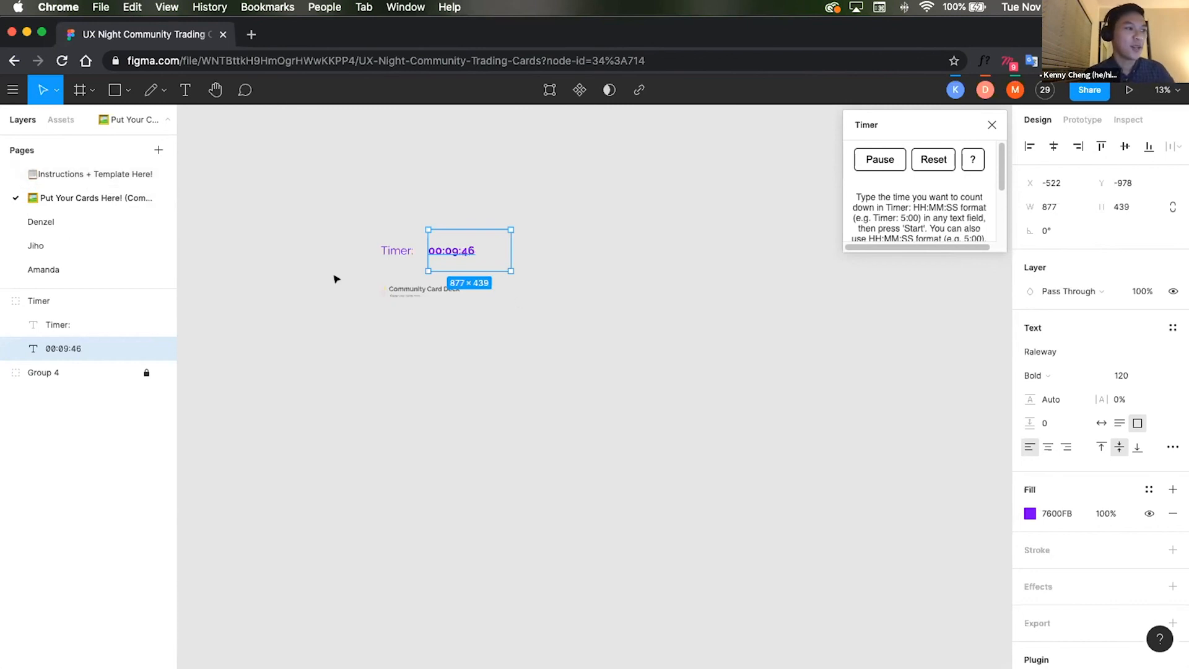
{"action": "left_click", "coordinate": [39, 178]}
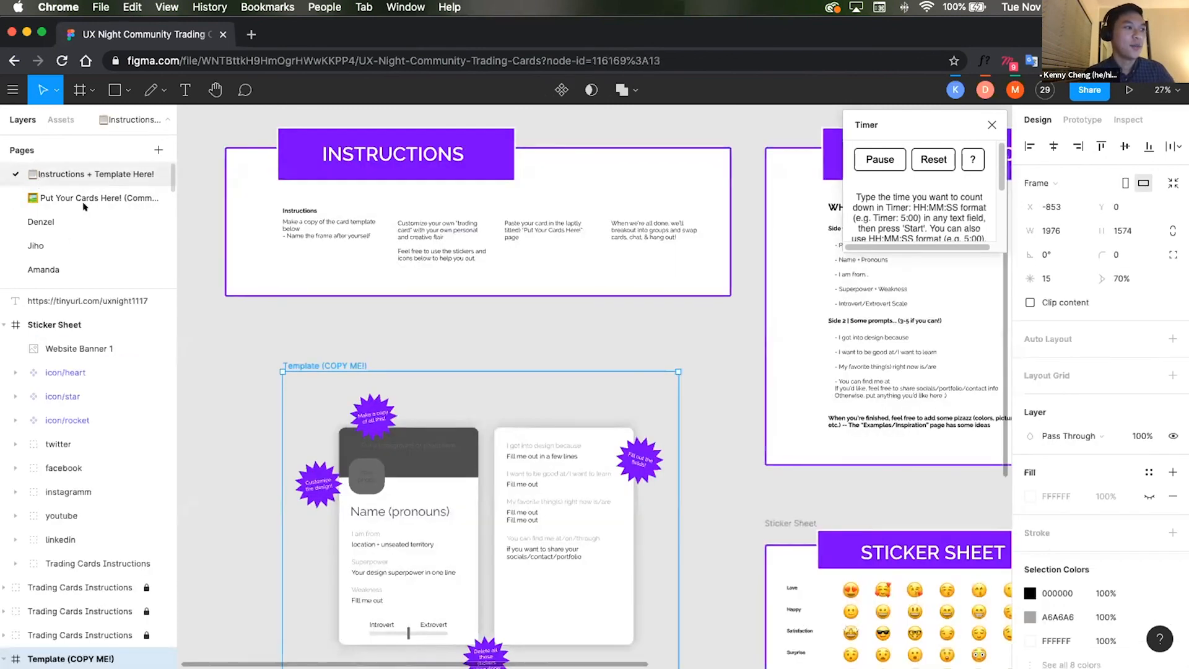
{"action": "left_click", "coordinate": [660, 376]}
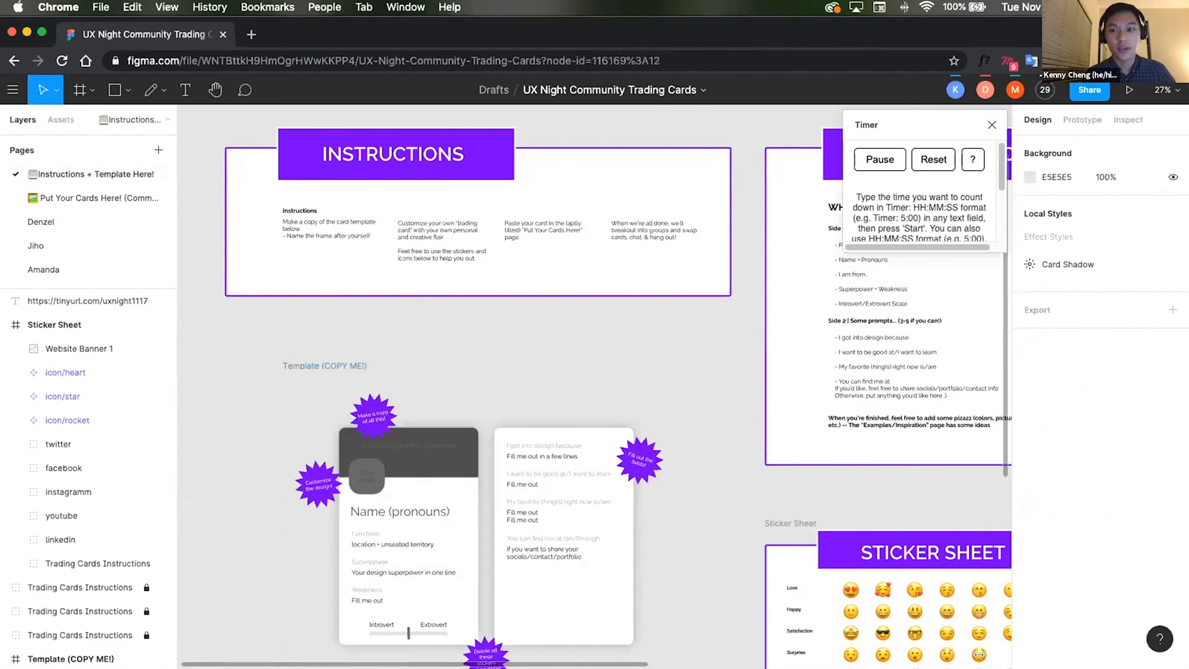